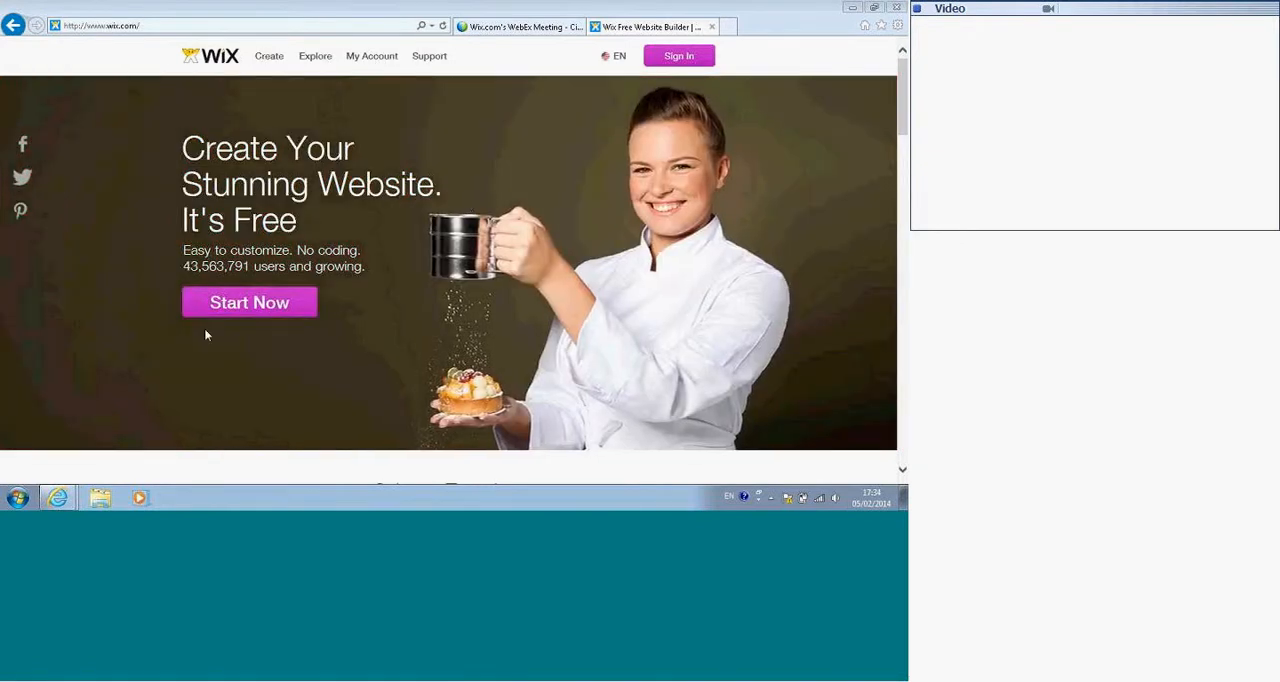
# Step: Start a new account from the home page and submit the new user's e-mail address and account password
pyautogui.click(236, 308)
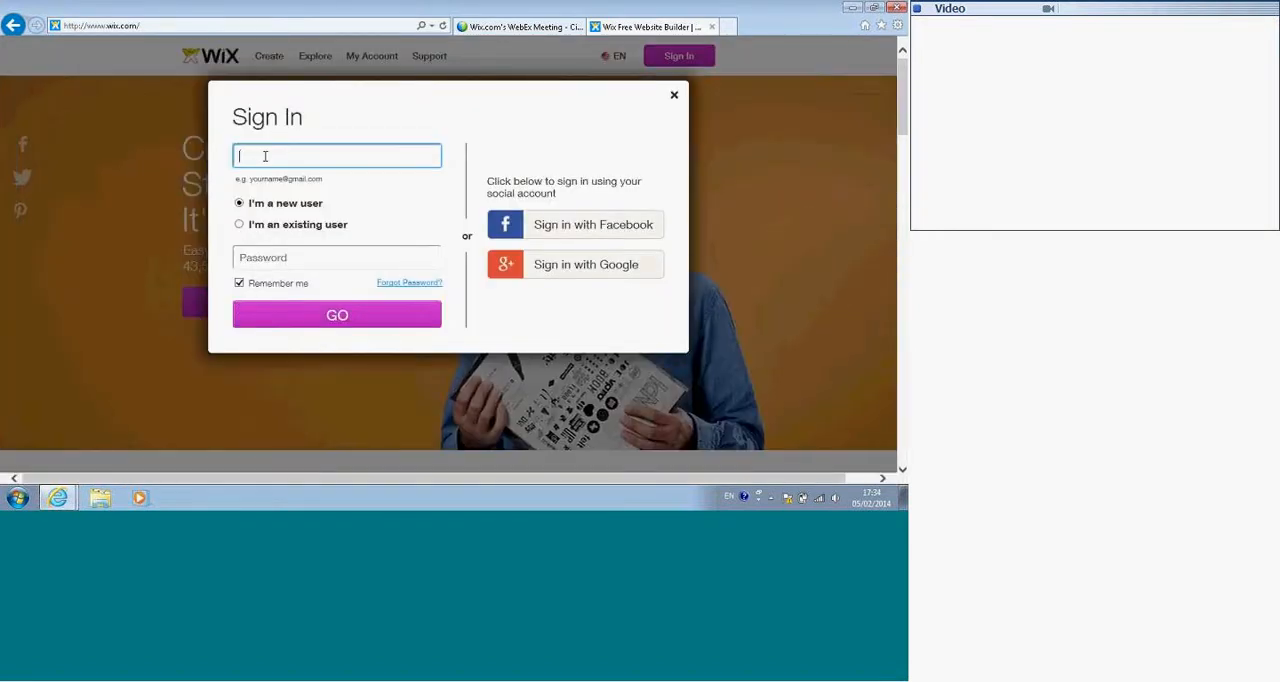
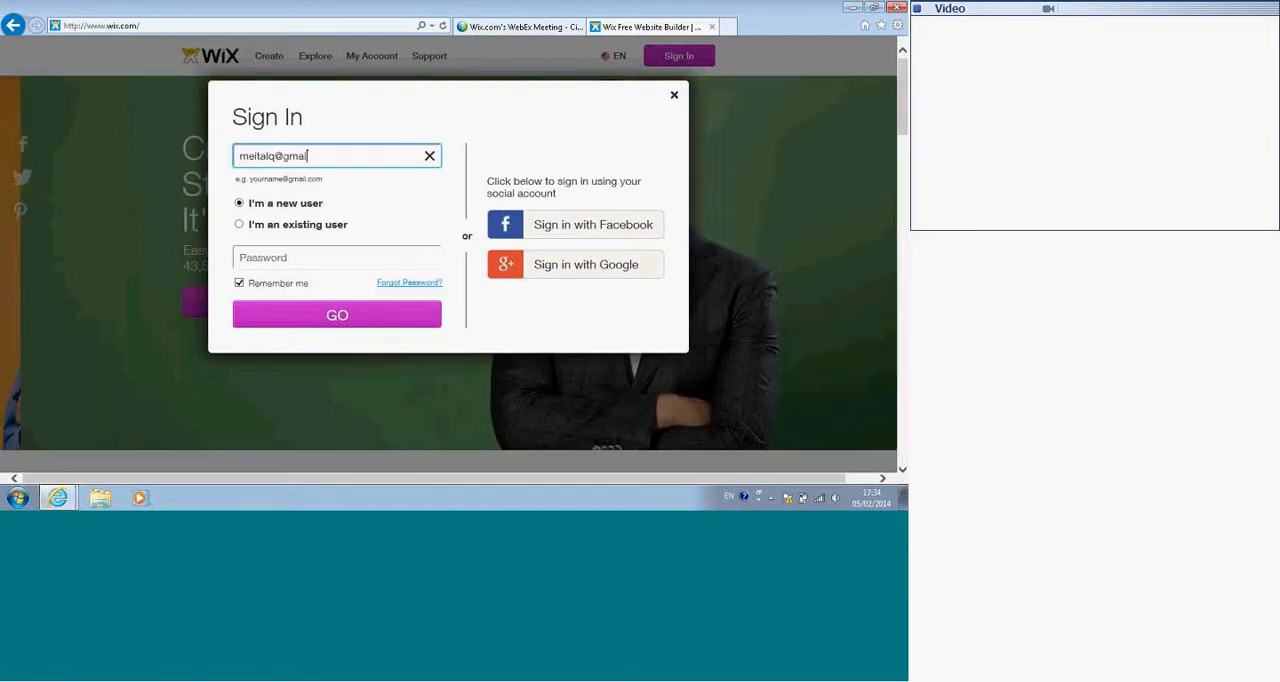
pyautogui.doubleClick(266, 160)
pyautogui.tripleClick(266, 160)
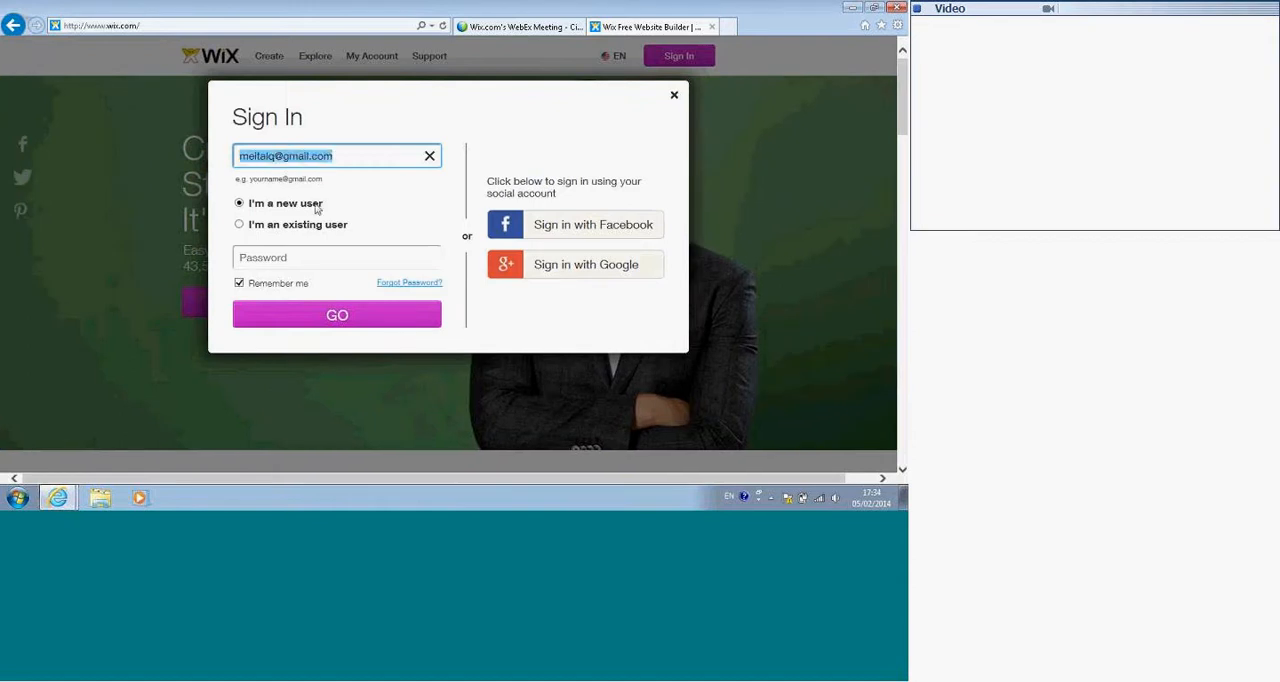
pyautogui.click(253, 263)
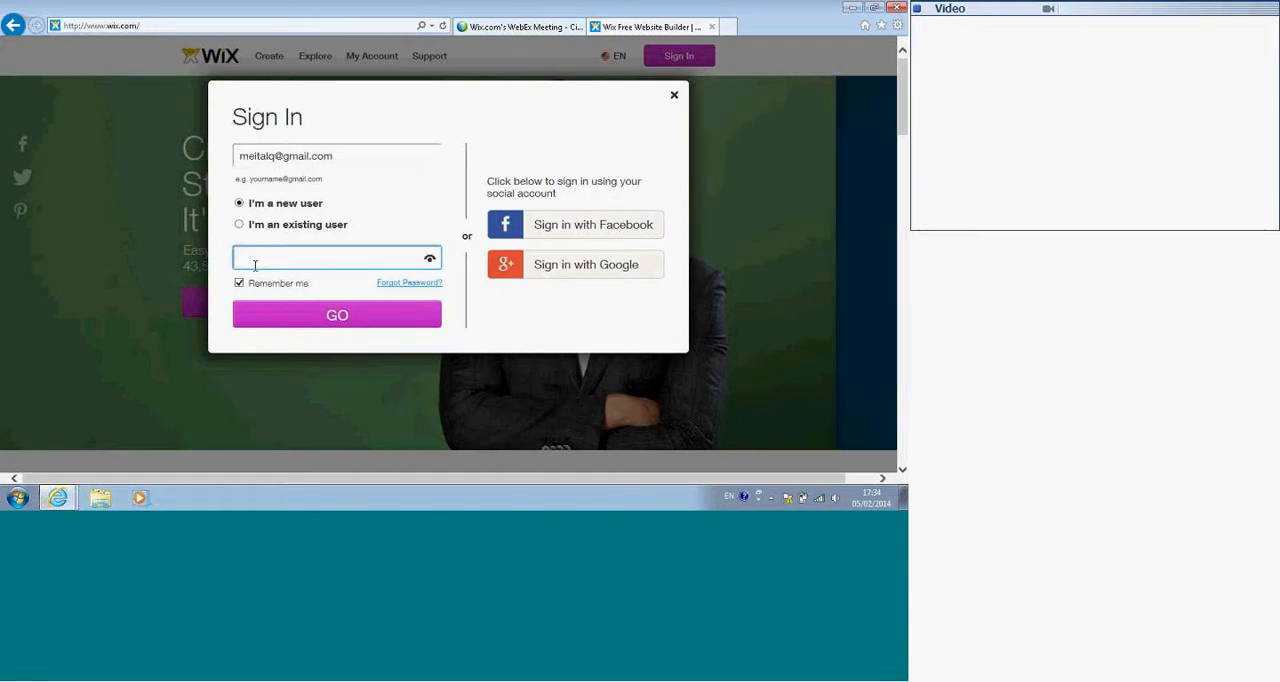
pyautogui.write('••••••')
pyautogui.click(312, 322)
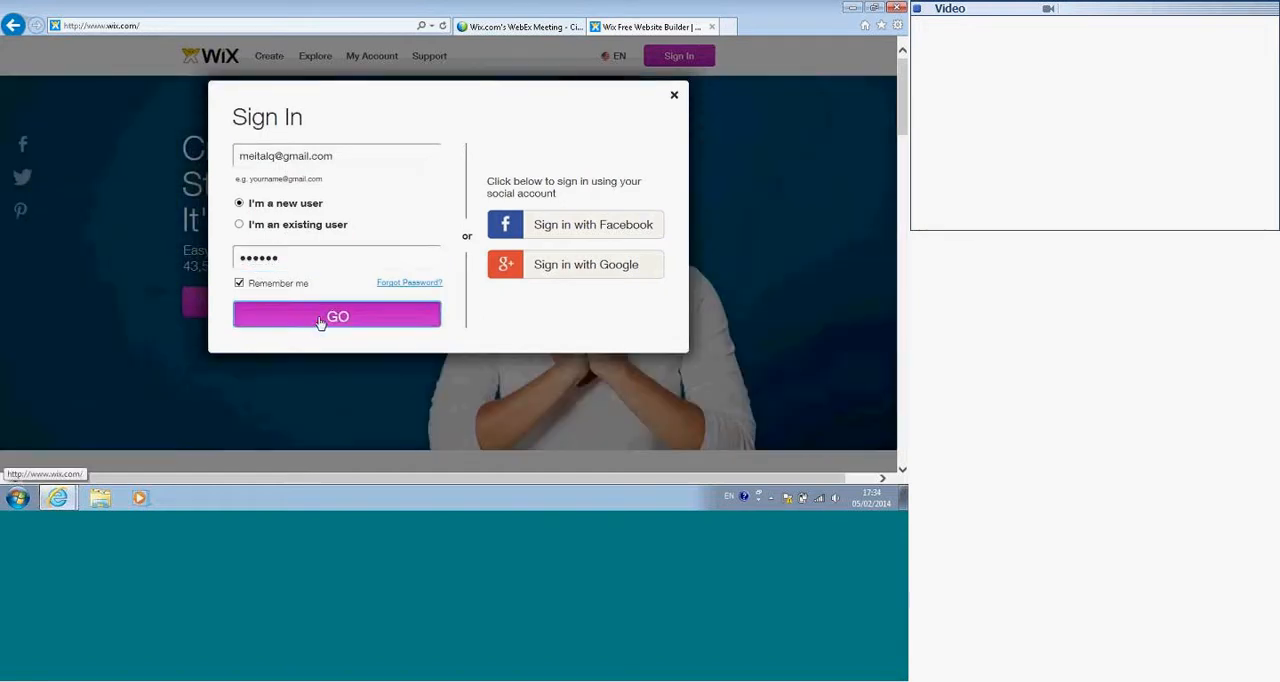
# Step: Confirm the e-mail address and account password, complete the sign-up and let the browser store the password
pyautogui.hotkey('ctrl', 'v')
pyautogui.click(275, 315)
pyautogui.write('••••••')
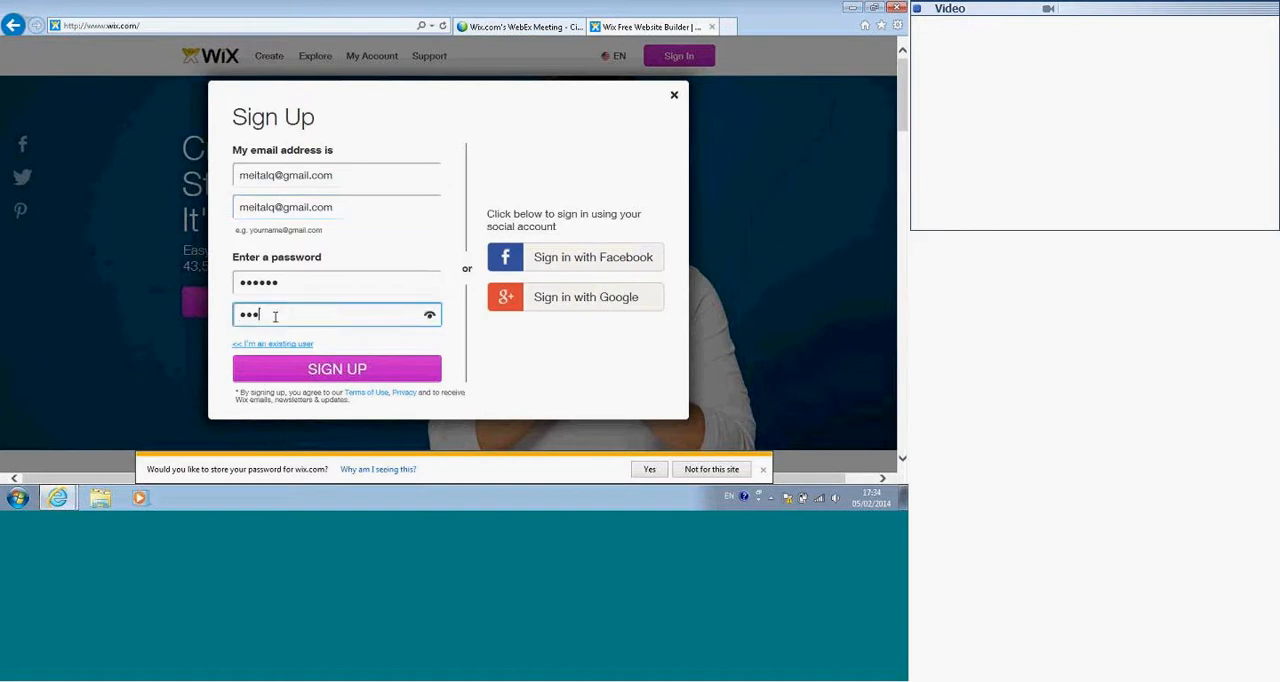
pyautogui.press('Return')
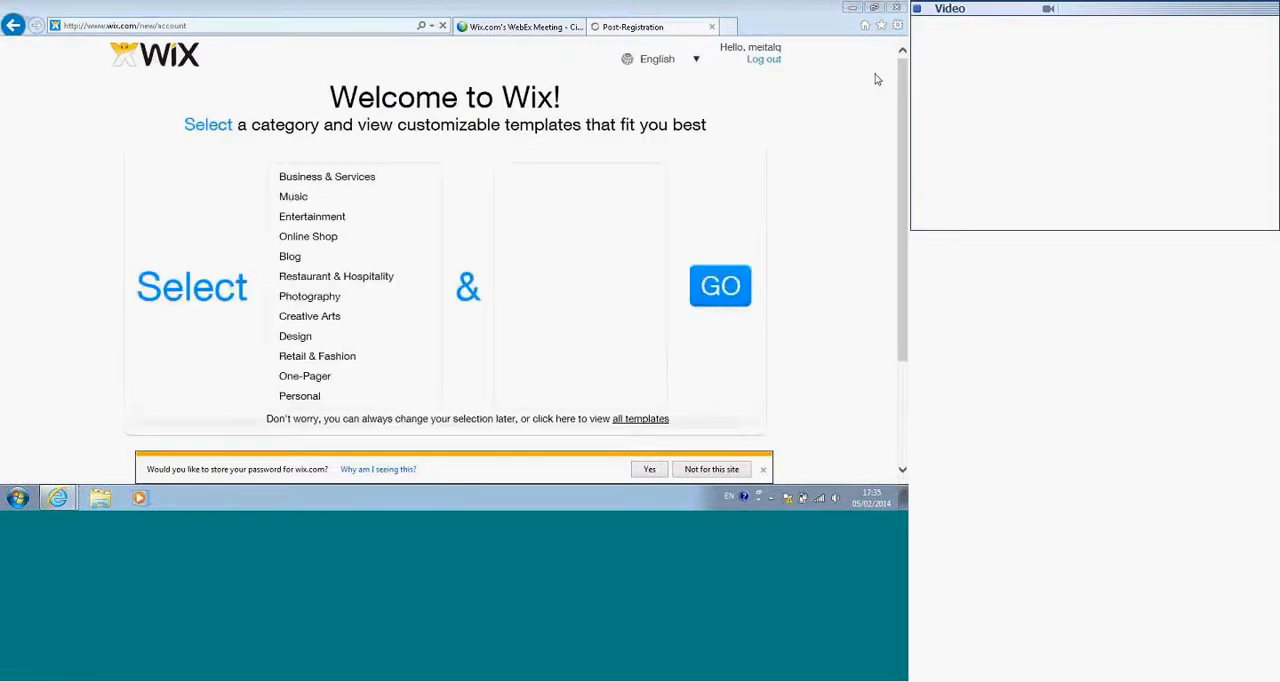
pyautogui.click(647, 469)
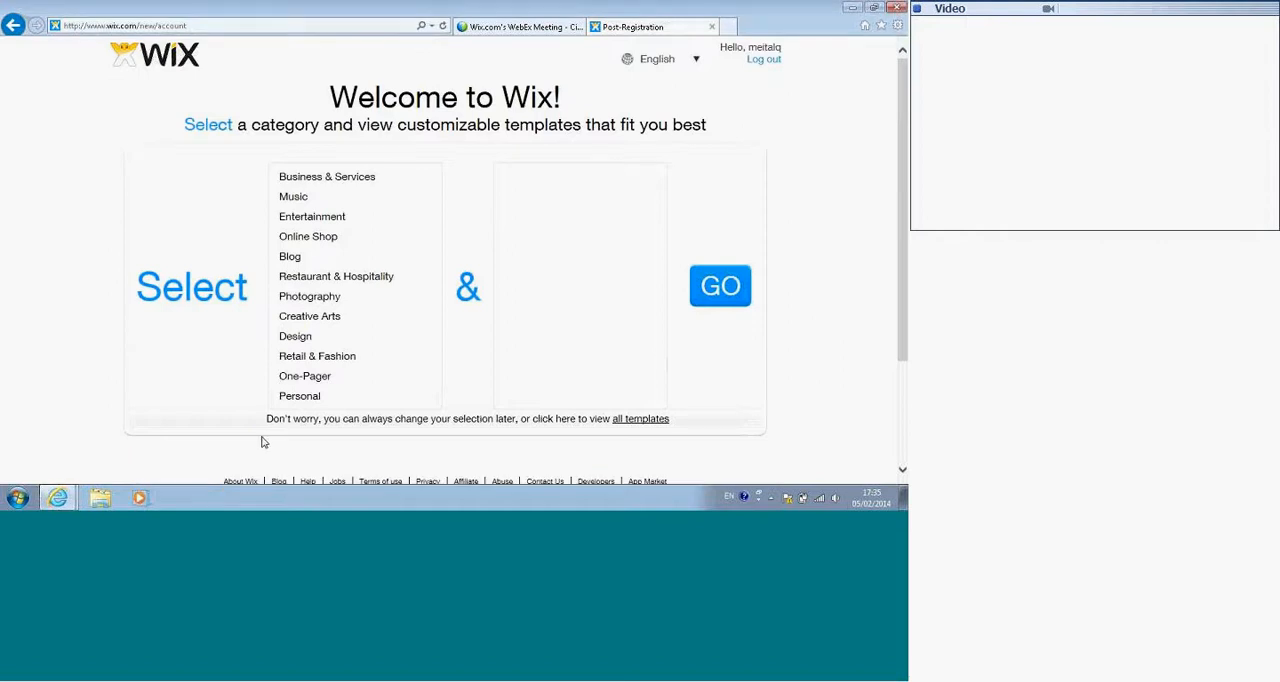
# Step: Choose the Business & Services category with Advertising & Marketing and open the matching templates
pyautogui.click(308, 198)
pyautogui.click(308, 180)
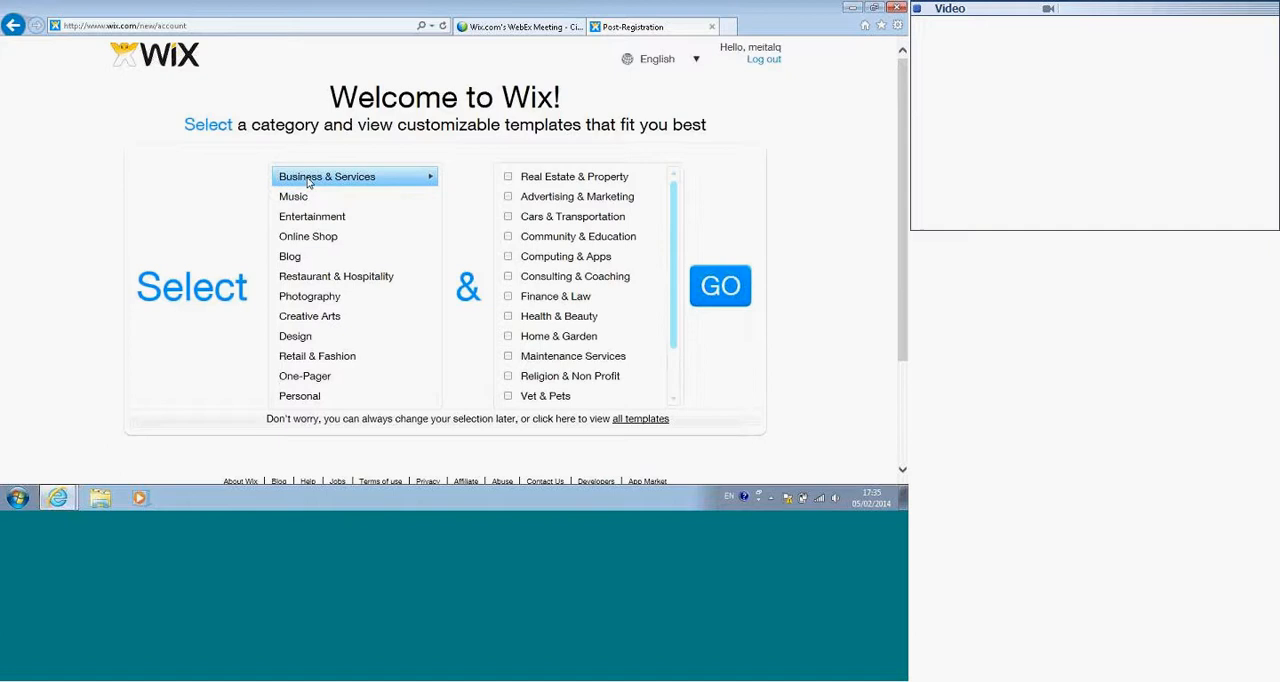
pyautogui.click(553, 198)
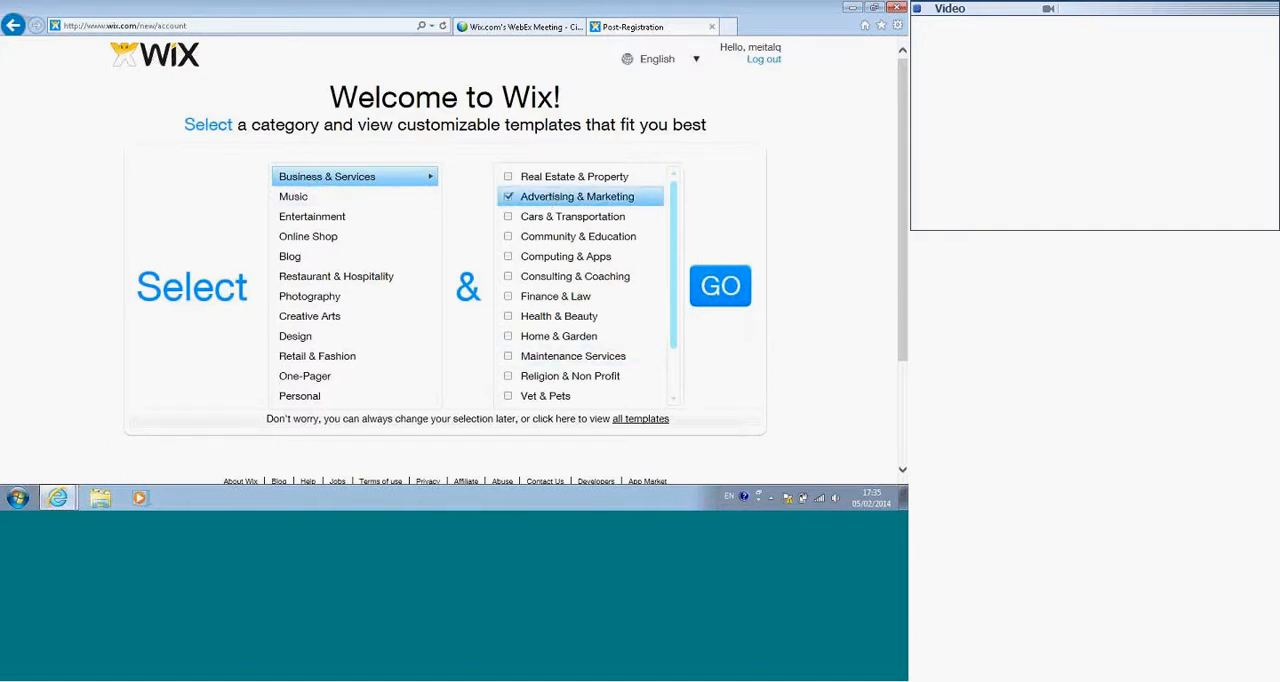
pyautogui.click(726, 305)
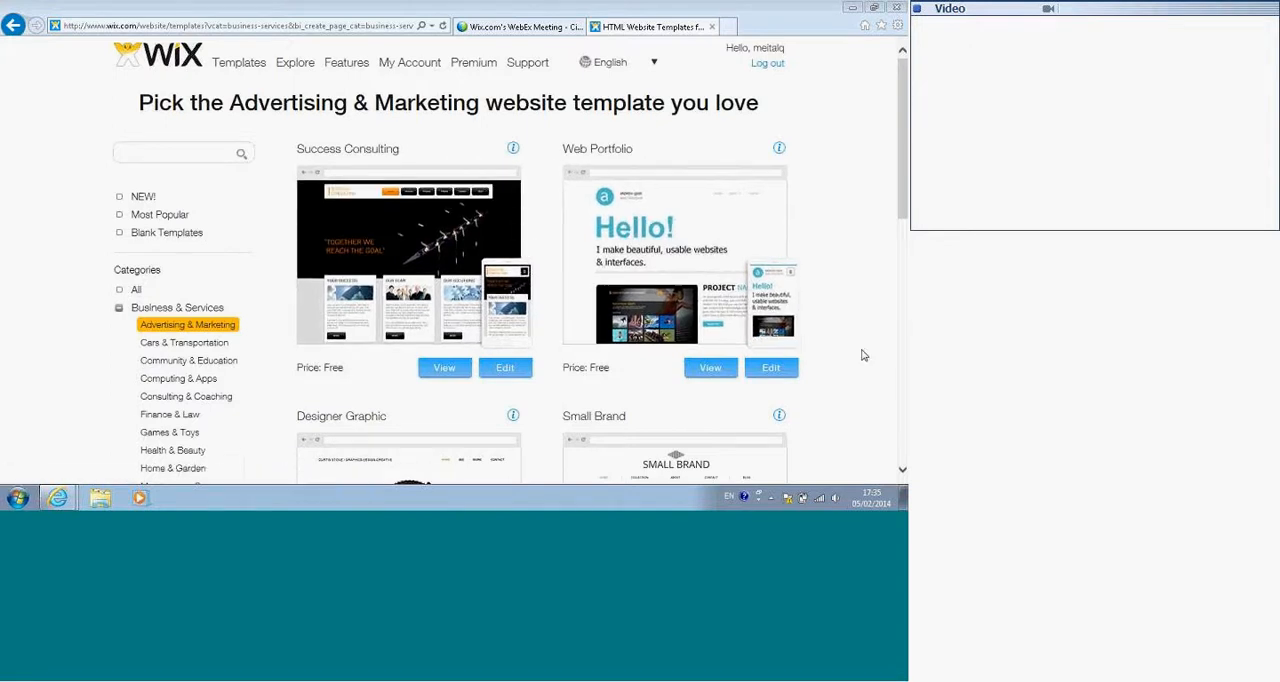
# Step: Browse the Advertising & Marketing templates and those in the Online Shop category
pyautogui.scroll(-3, 365, 322)
pyautogui.scroll(-4, 365, 322)
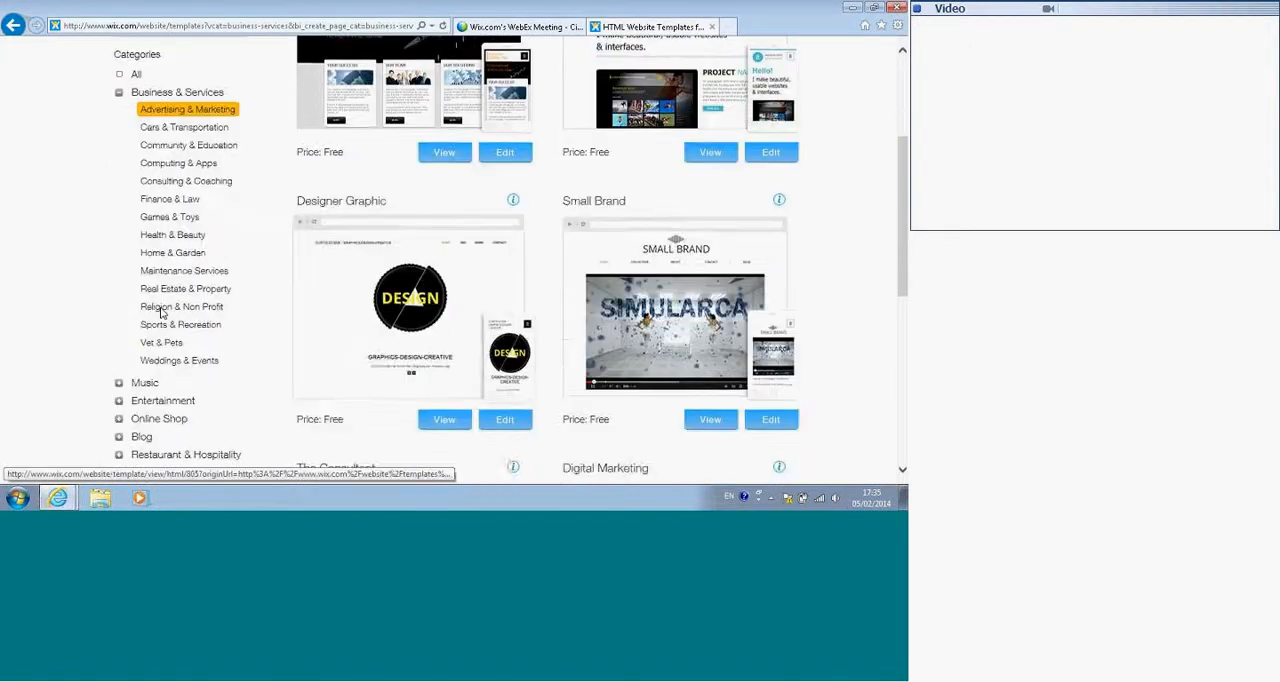
pyautogui.click(160, 300)
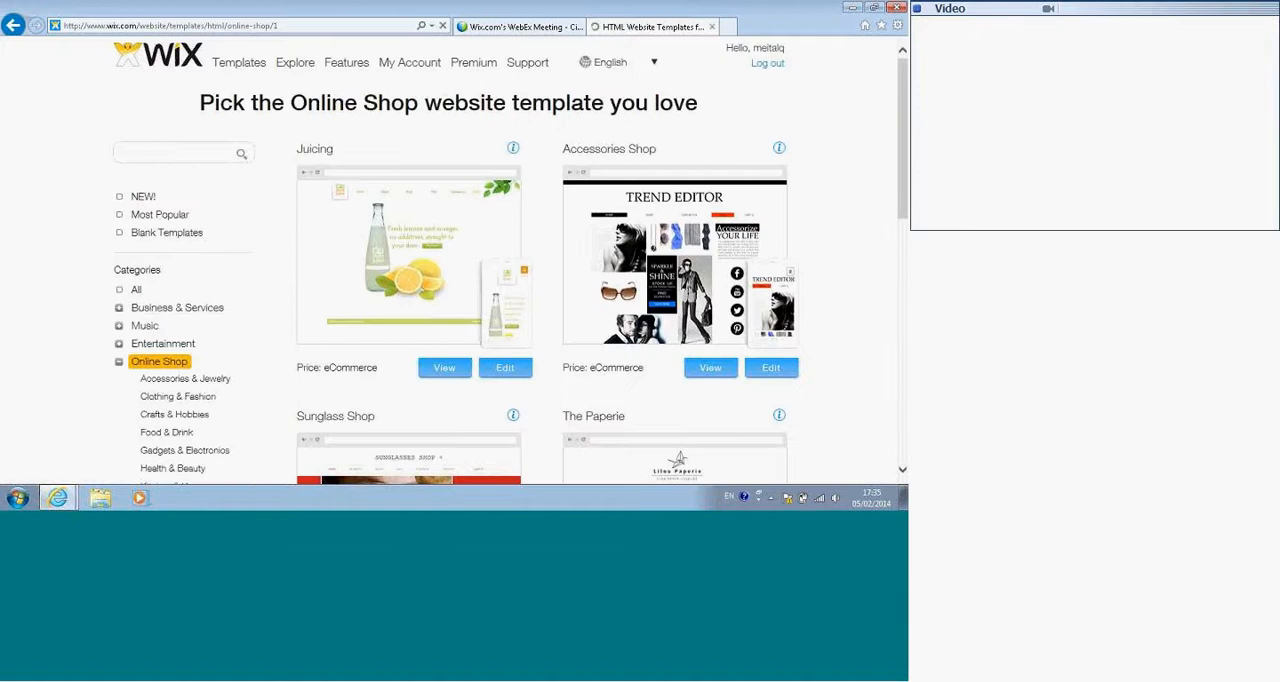
pyautogui.scroll(-3, 210, 285)
pyautogui.scroll(3, 203, 270)
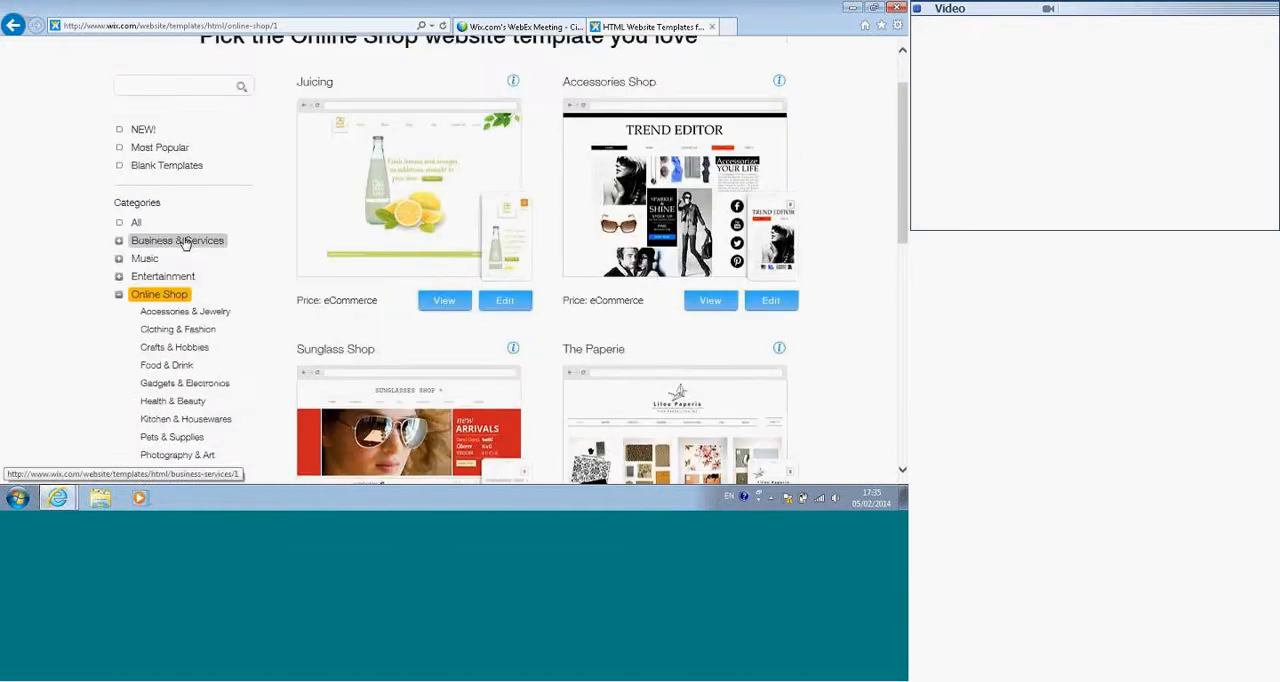
# Step: Open the Blank Templates collection and look through its page layouts
pyautogui.click(165, 164)
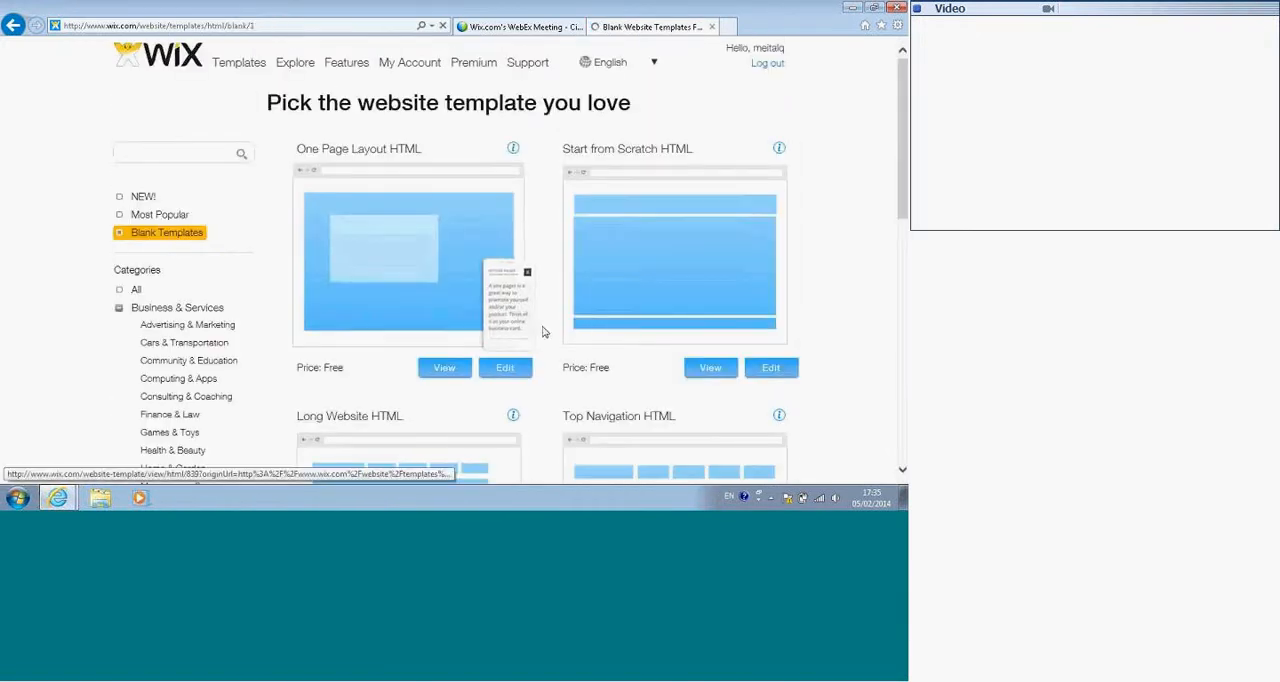
pyautogui.scroll(-2, 568, 325)
pyautogui.scroll(-3, 568, 325)
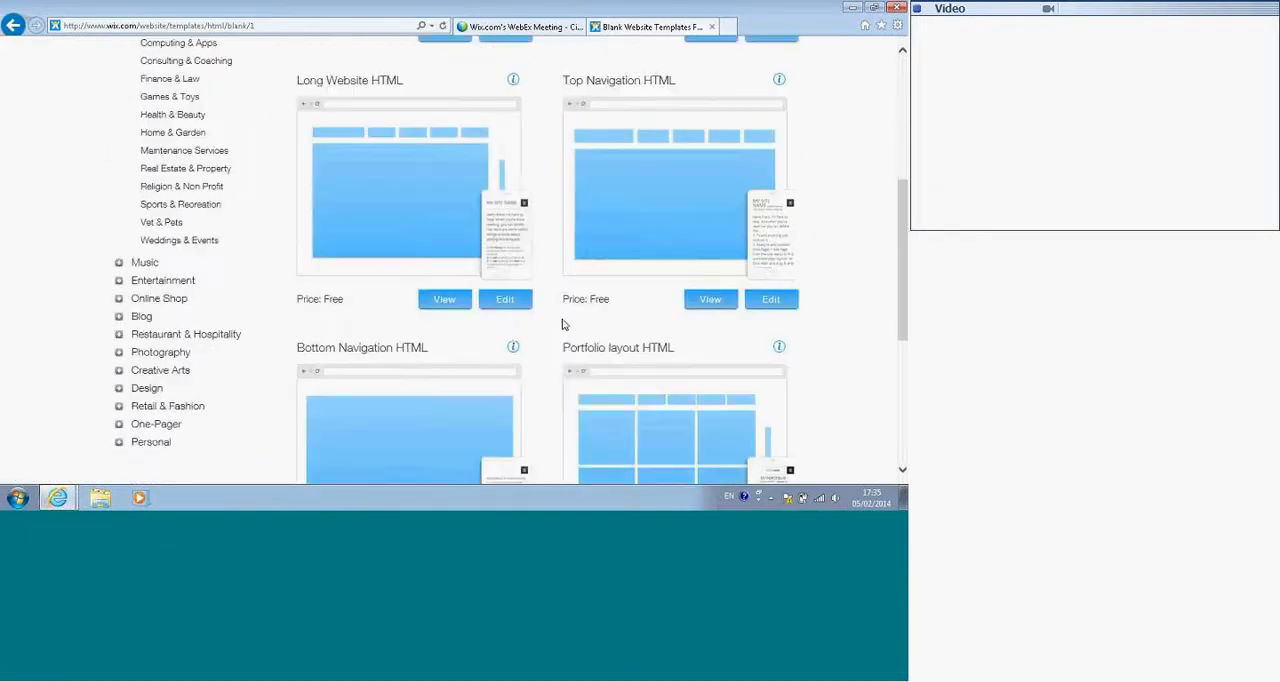
pyautogui.scroll(-1, 490, 331)
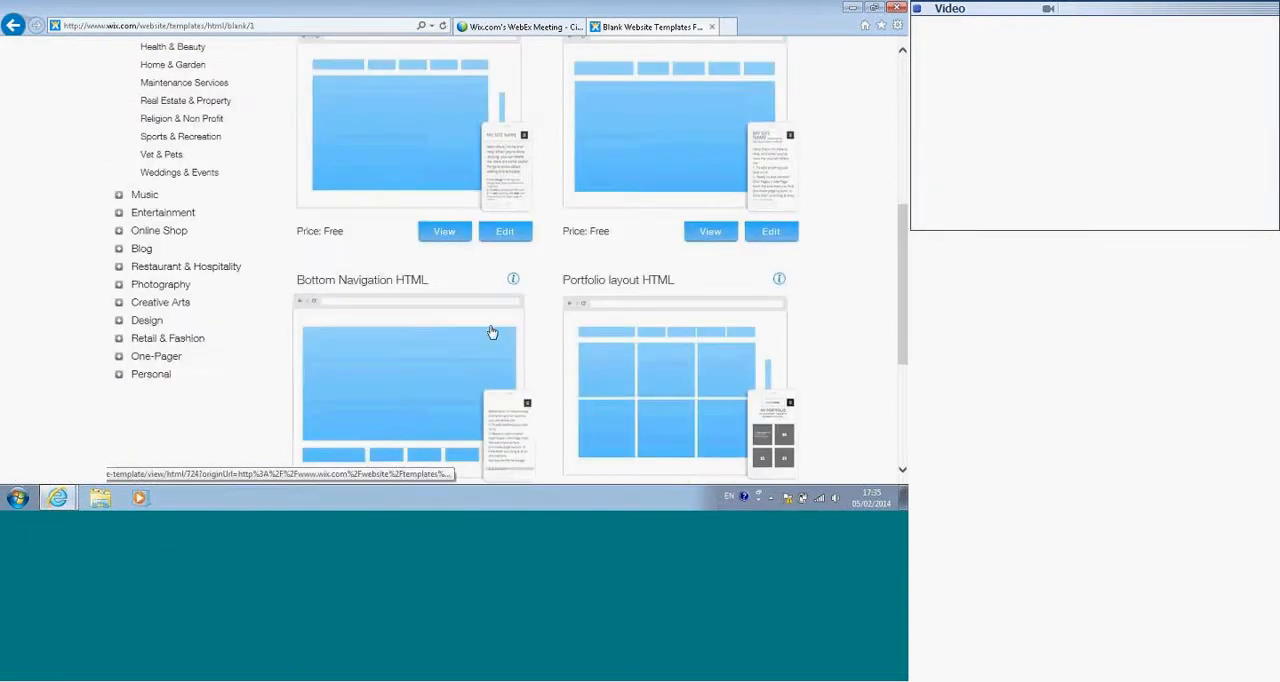
pyautogui.scroll(1, 468, 317)
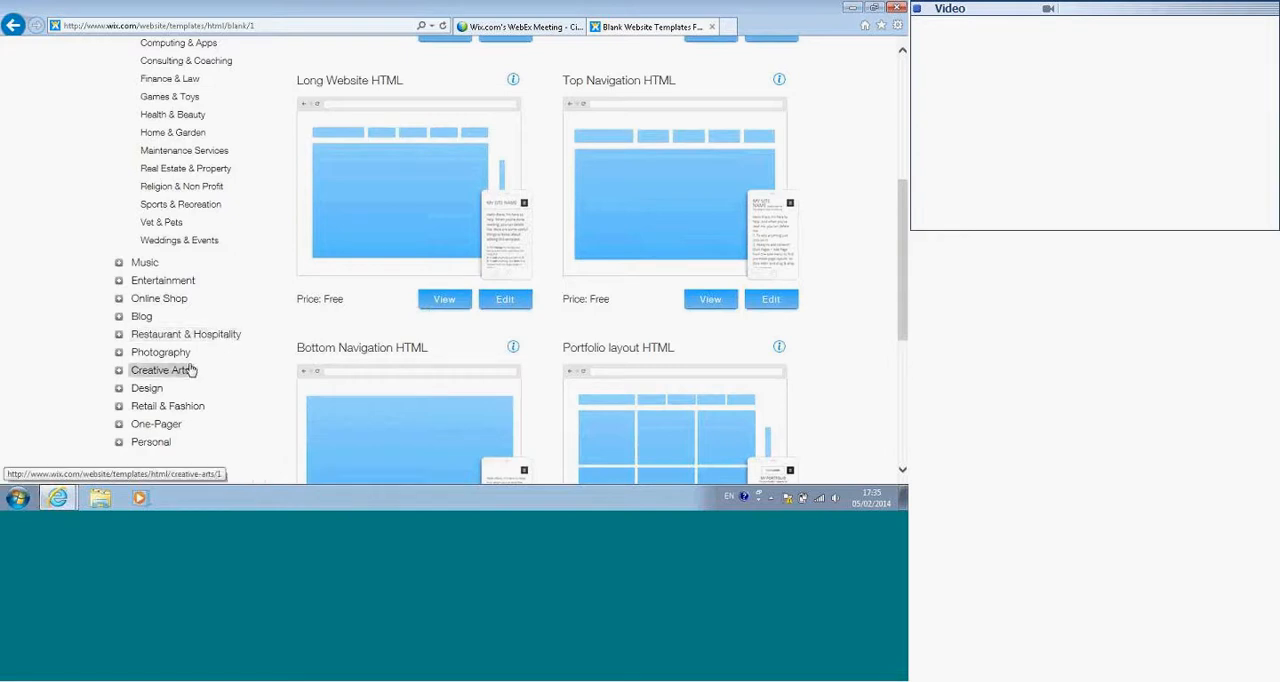
# Step: Open the Design template category and browse through to its second page
pyautogui.click(147, 388)
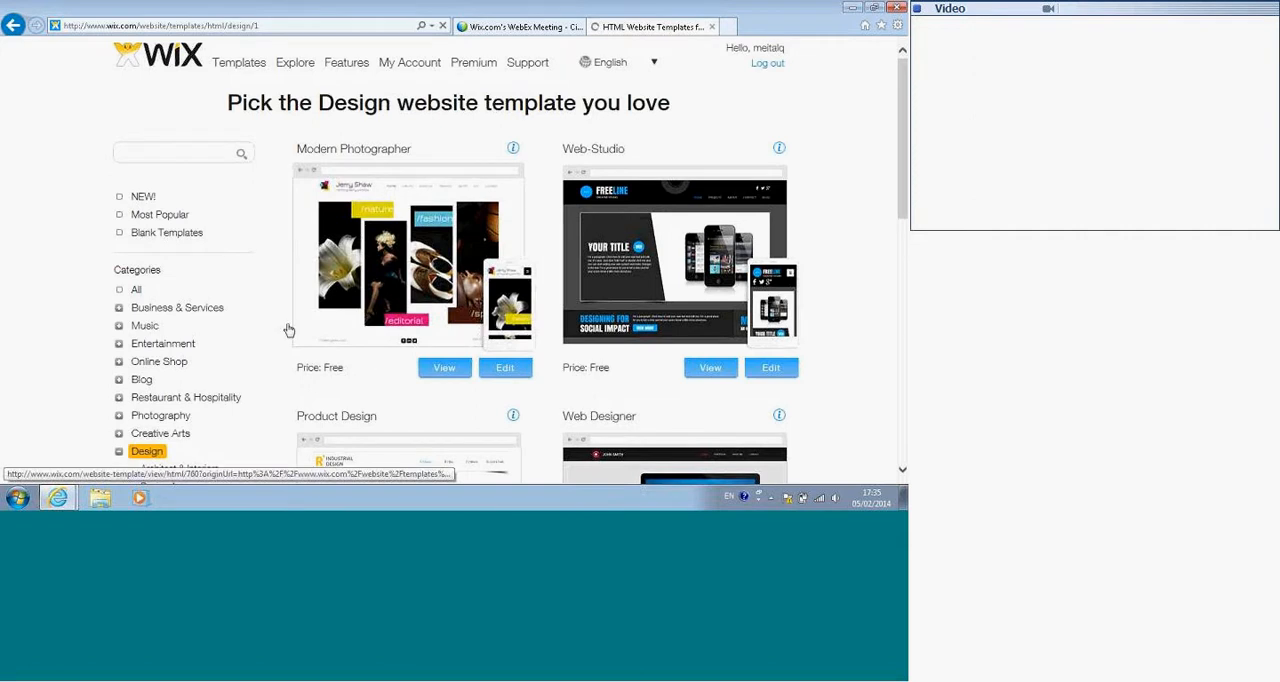
pyautogui.scroll(-2, 277, 329)
pyautogui.scroll(-5, 260, 330)
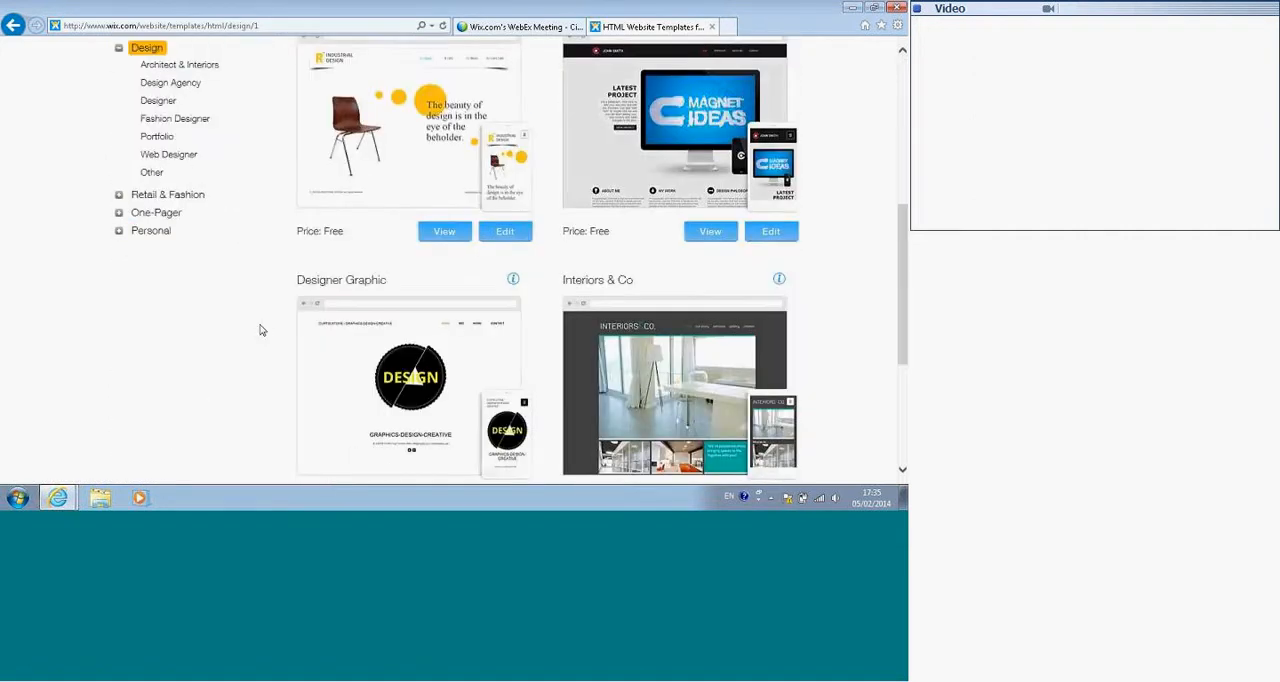
pyautogui.click(777, 281)
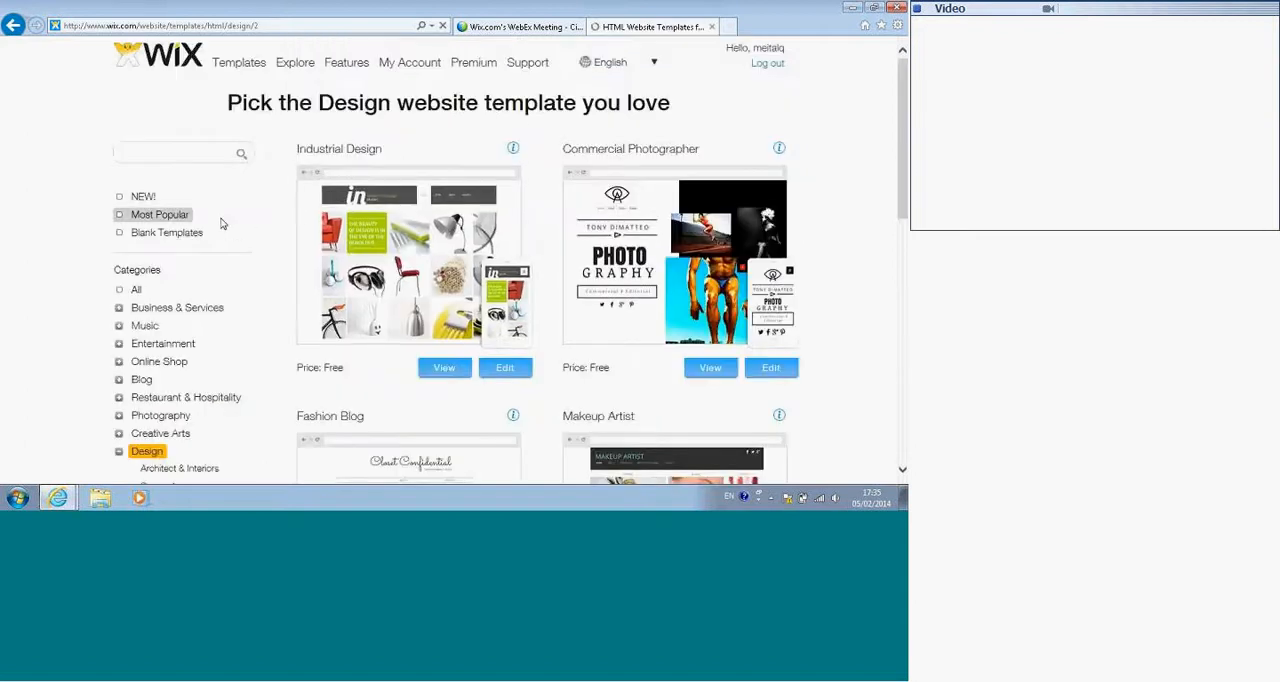
pyautogui.scroll(-2, 243, 243)
# Step: Narrow the Design templates to the Design Agency subcategory and look through them
pyautogui.click(172, 285)
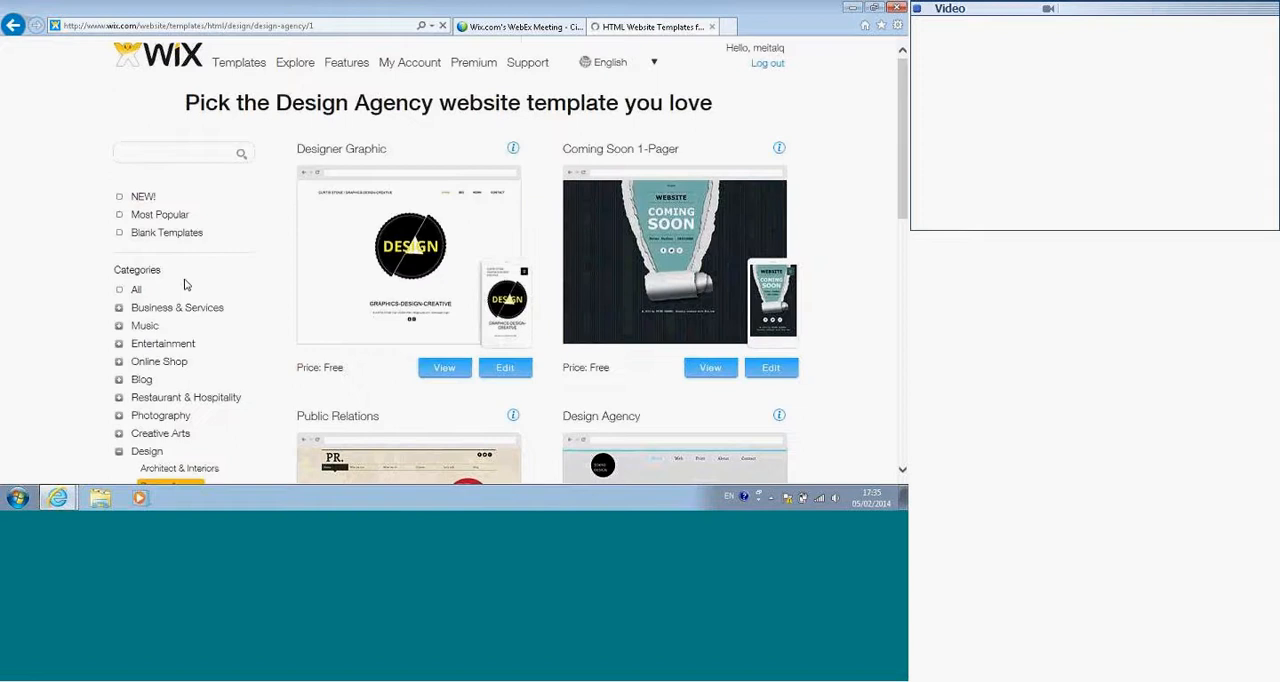
pyautogui.scroll(-1, 554, 322)
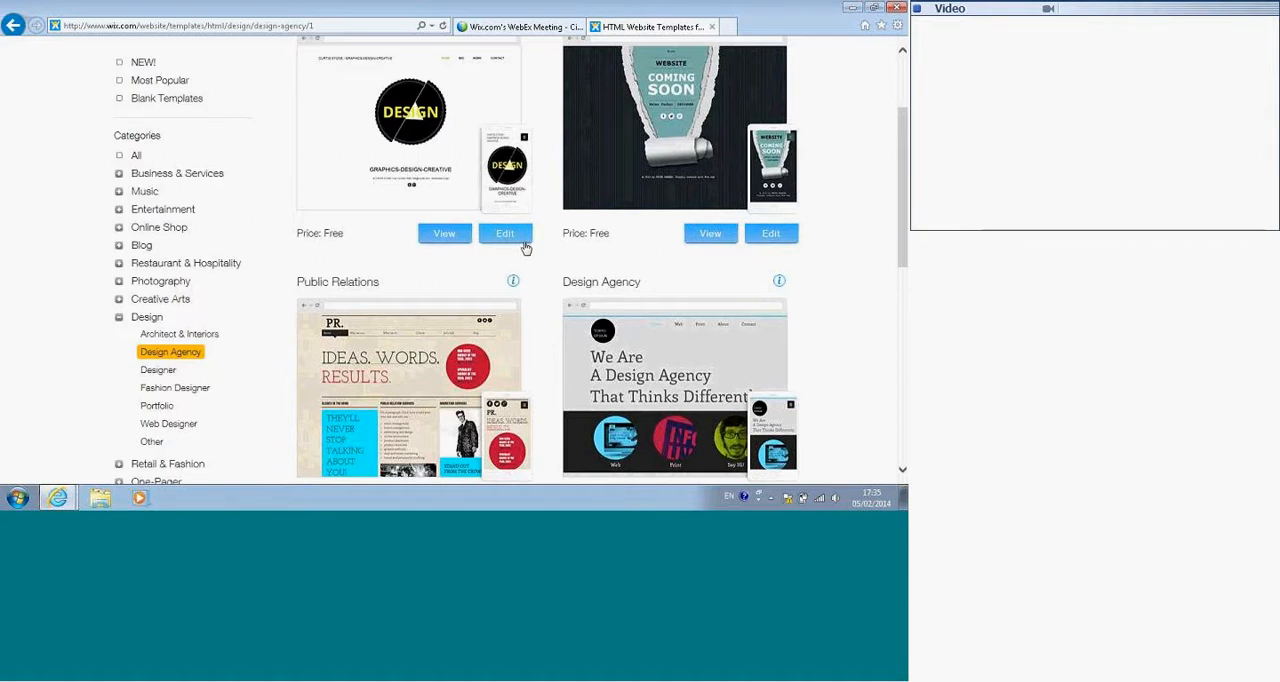
pyautogui.scroll(-1, 526, 248)
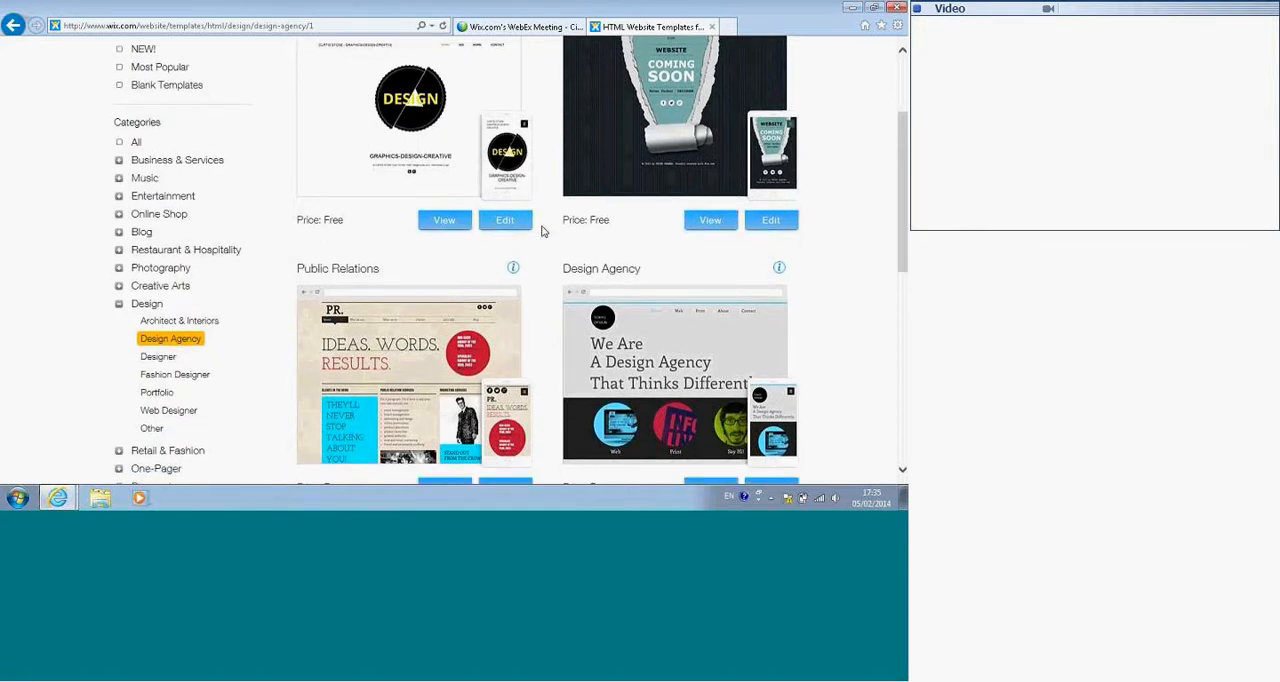
pyautogui.scroll(-5, 543, 231)
# Step: Open the live preview of the Design Agency template and examine its home page
pyautogui.click(709, 232)
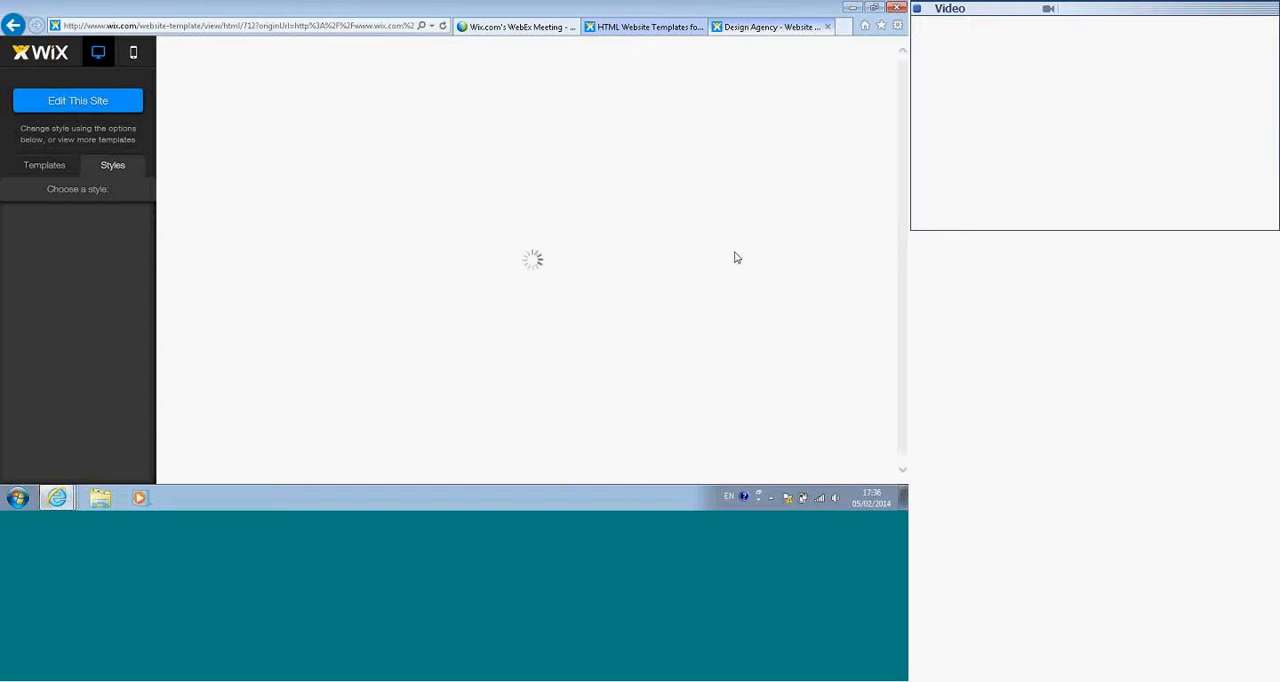
pyautogui.scroll(-2, 674, 230)
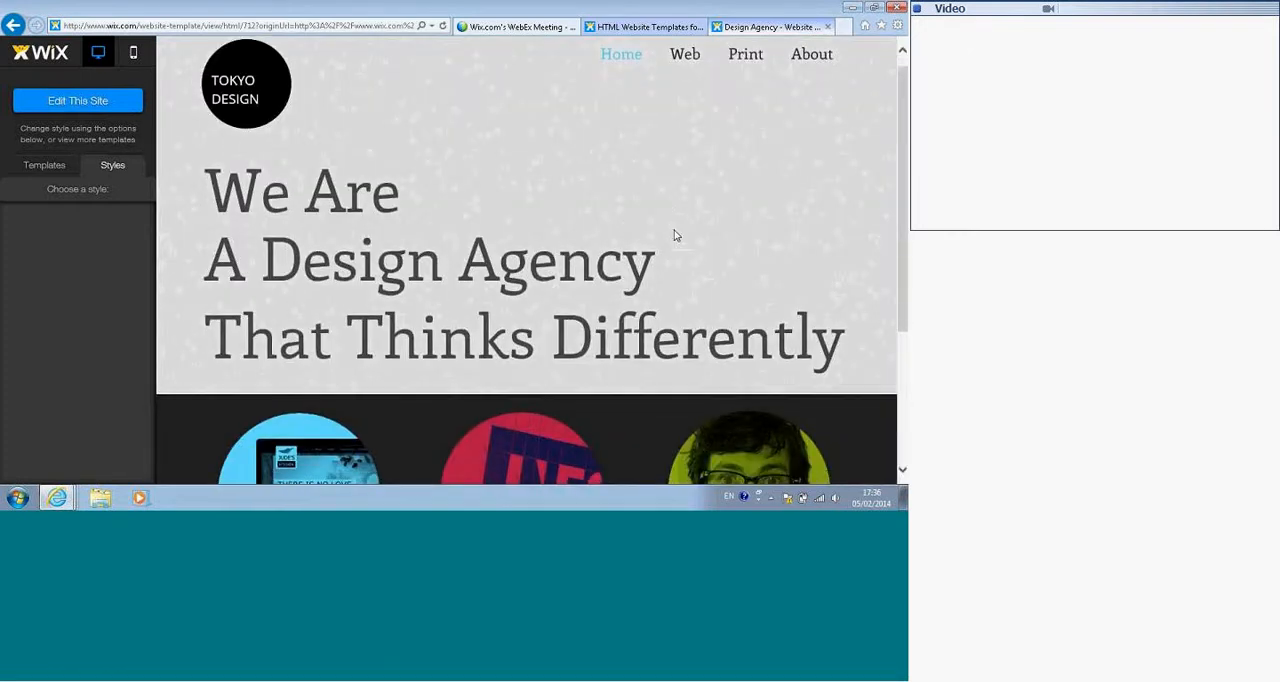
pyautogui.scroll(-3, 676, 228)
pyautogui.scroll(5, 674, 224)
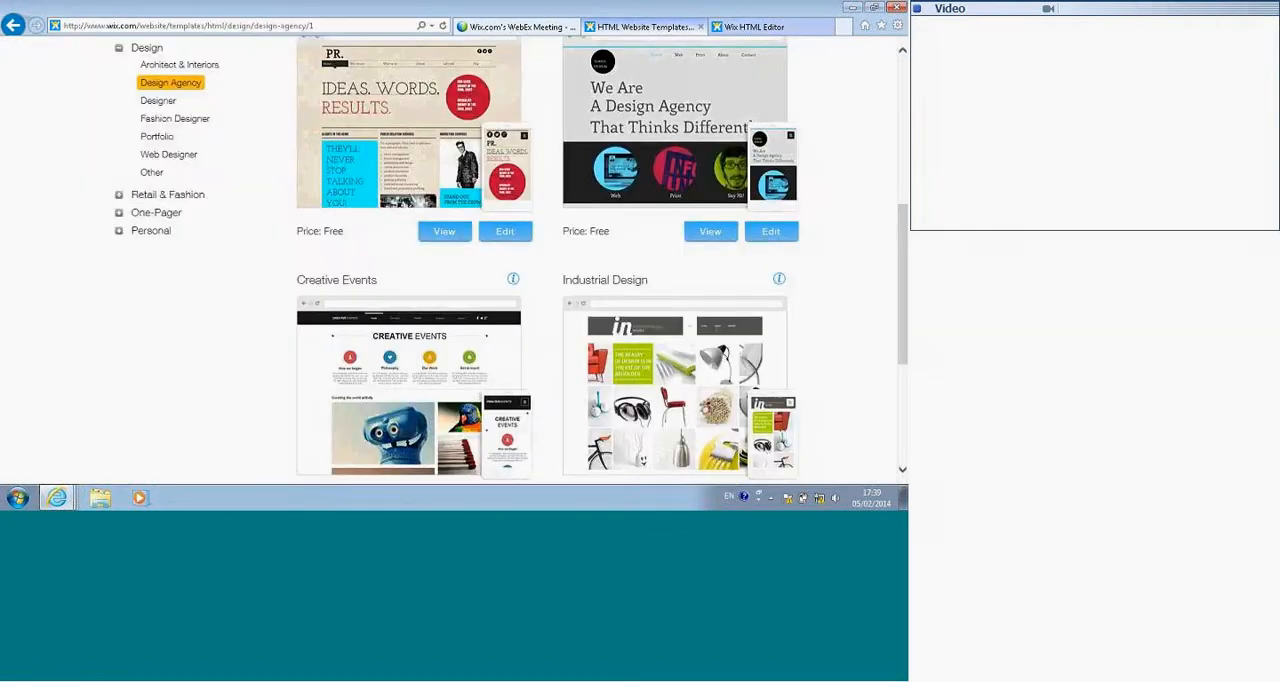
# Step: Close the open editor page without saving and reopen the Design Agency template for editing
pyautogui.click(655, 27)
pyautogui.click(808, 30)
pyautogui.click(827, 27)
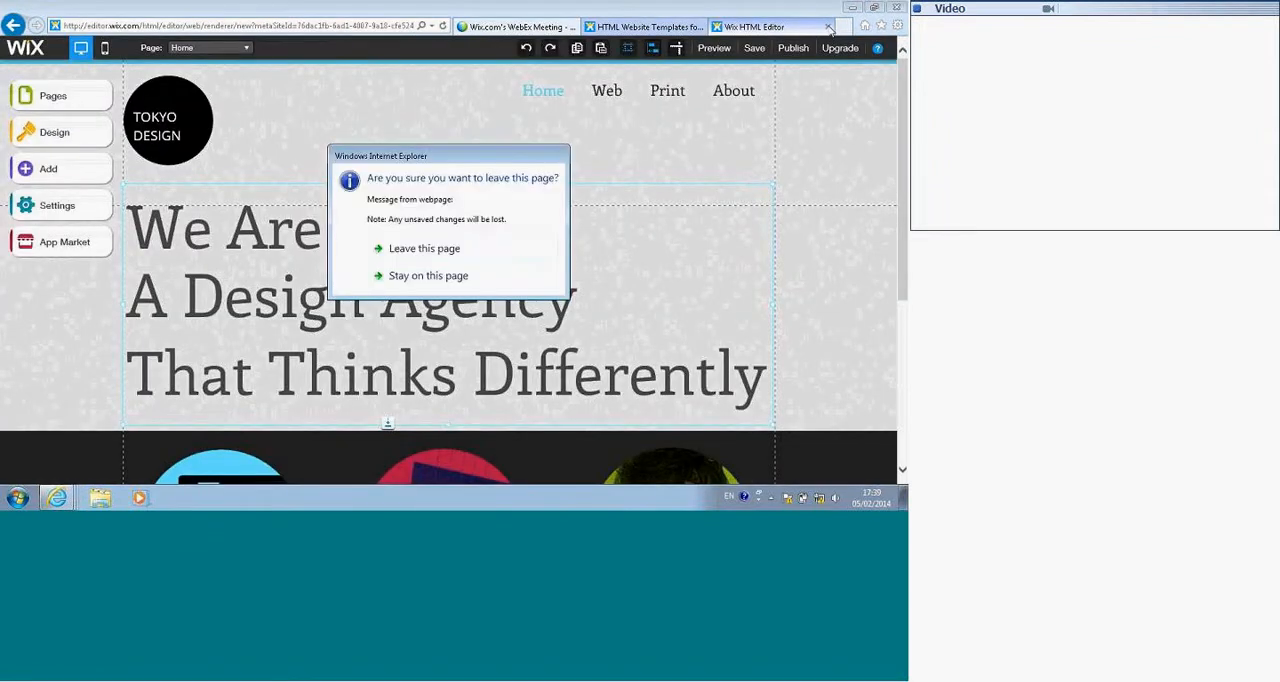
pyautogui.click(426, 249)
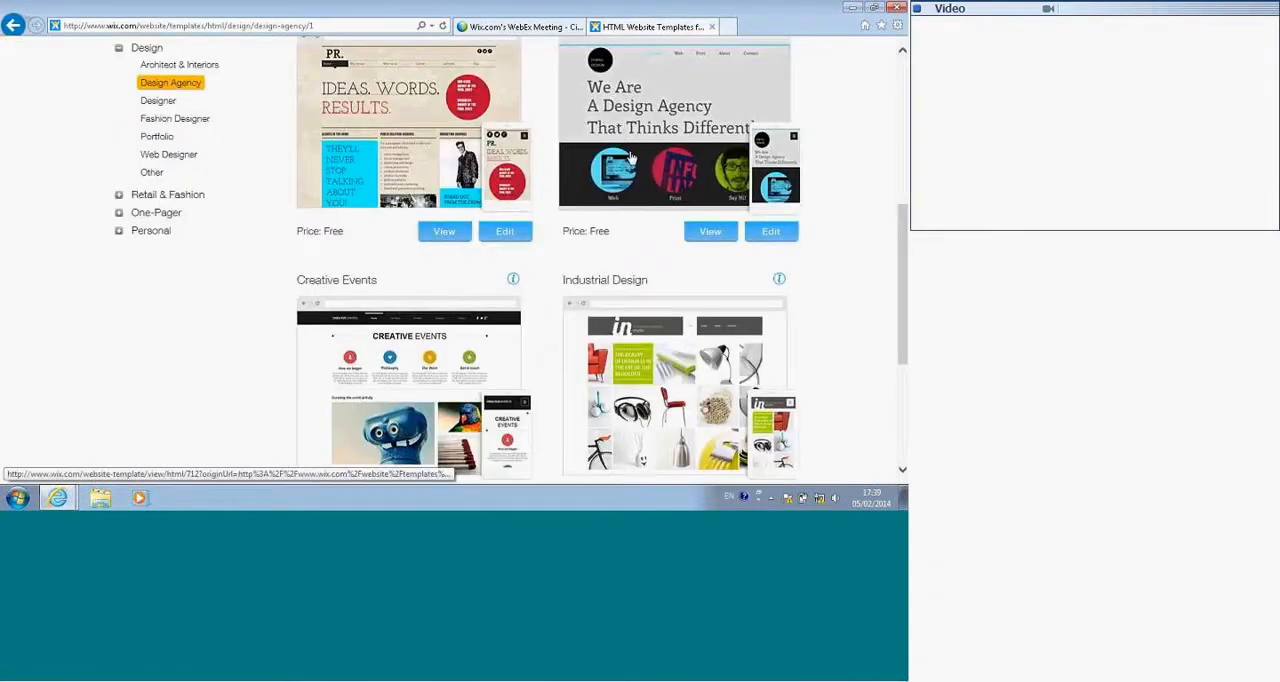
pyautogui.click(756, 233)
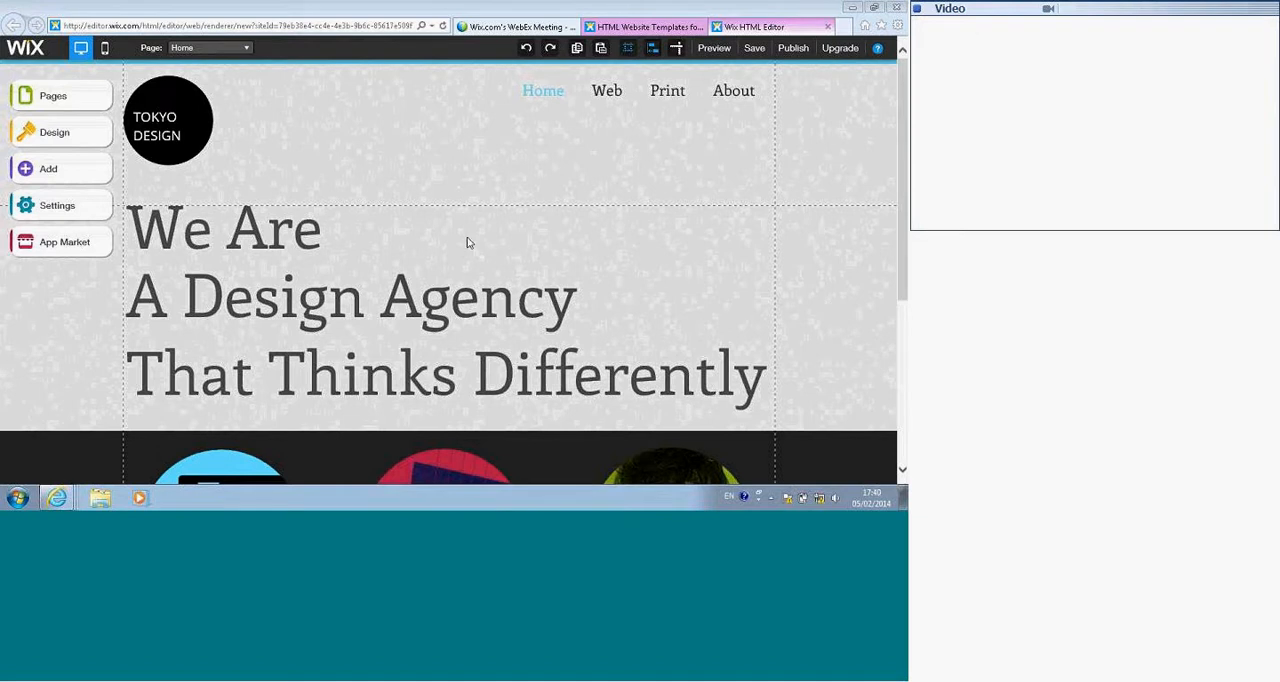
# Step: Move the "We Are A Design Agency That Thinks Differently" text up and to the right, past the page's right guide line
pyautogui.click(368, 290)
pyautogui.moveTo(368, 290); pyautogui.dragTo(502, 185)
pyautogui.click(252, 97)
pyautogui.moveTo(382, 160); pyautogui.dragTo(255, 275)
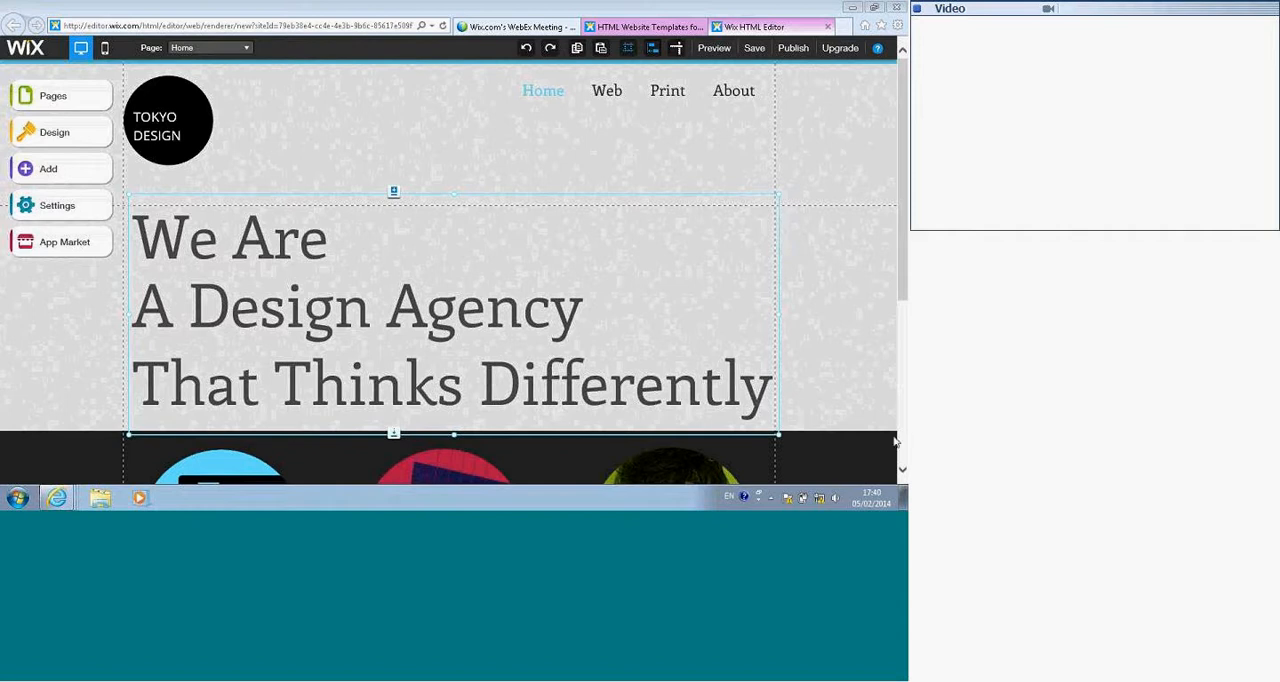
pyautogui.moveTo(215, 307); pyautogui.dragTo(292, 264)
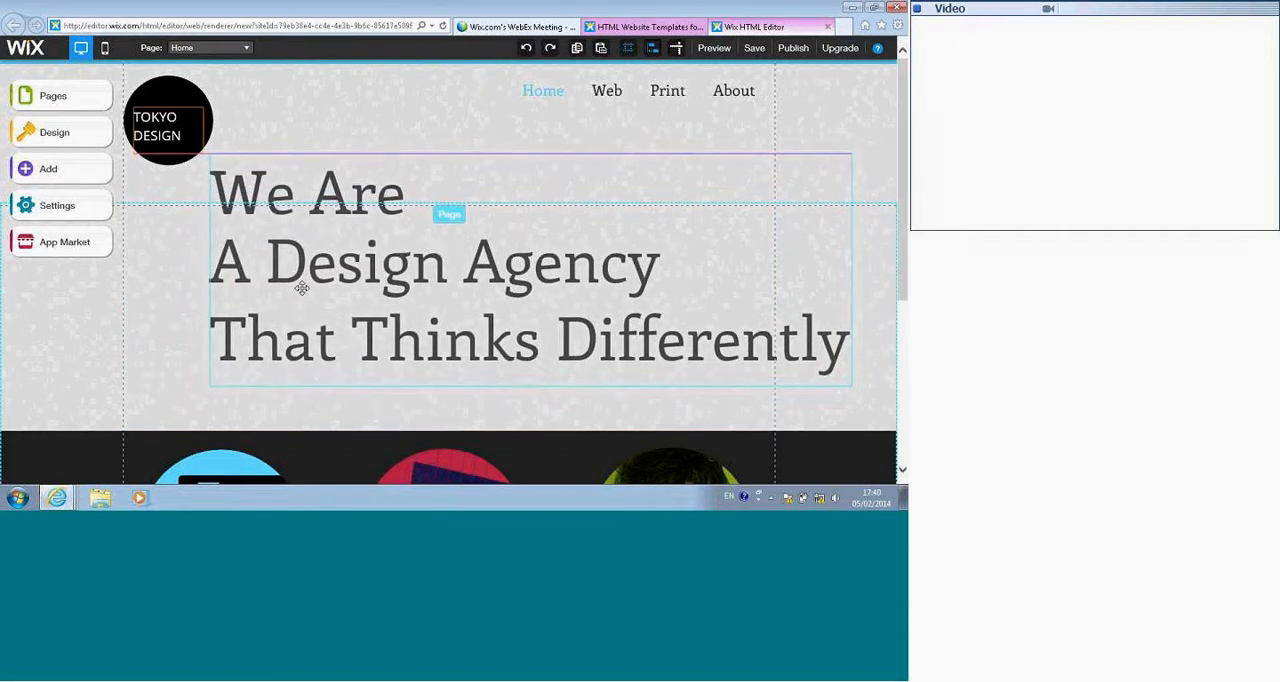
# Step: Reposition the three circular images: red one over the headline's start, blue one at the page's left edge, green portrait over the headline's end
pyautogui.scroll(-1, 425, 425)
pyautogui.scroll(-1, 419, 422)
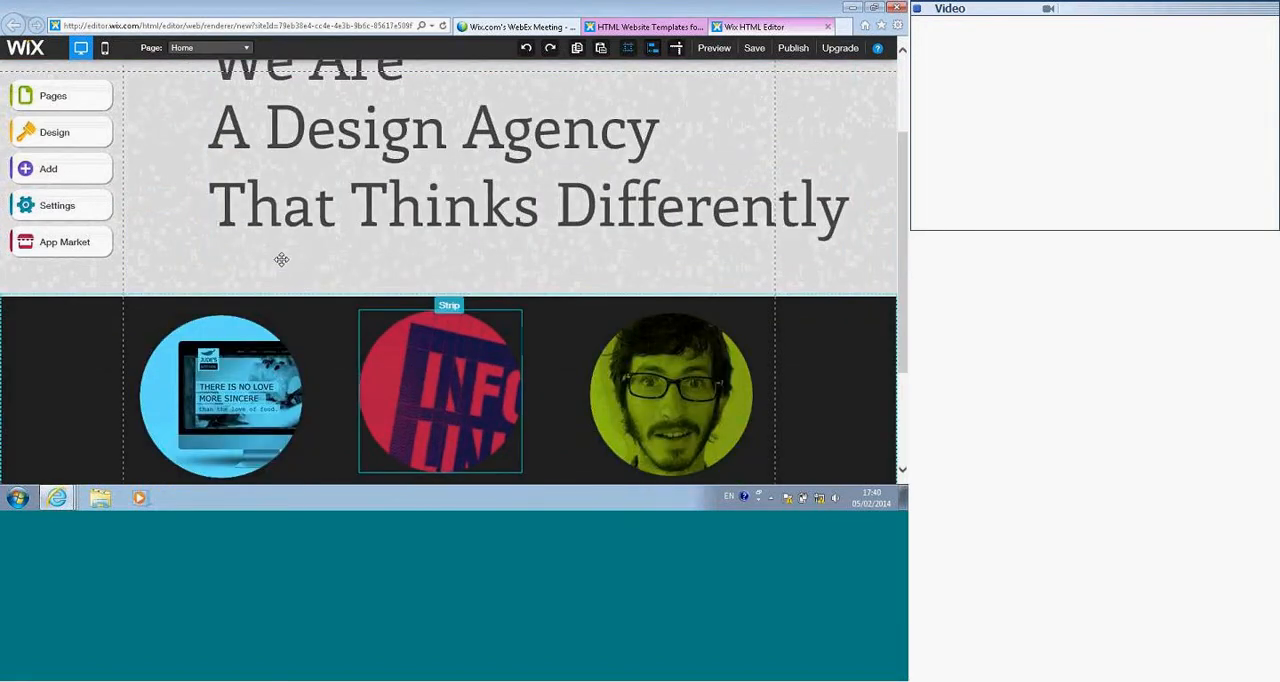
pyautogui.moveTo(440, 400); pyautogui.dragTo(284, 270)
pyautogui.moveTo(287, 395); pyautogui.dragTo(86, 377)
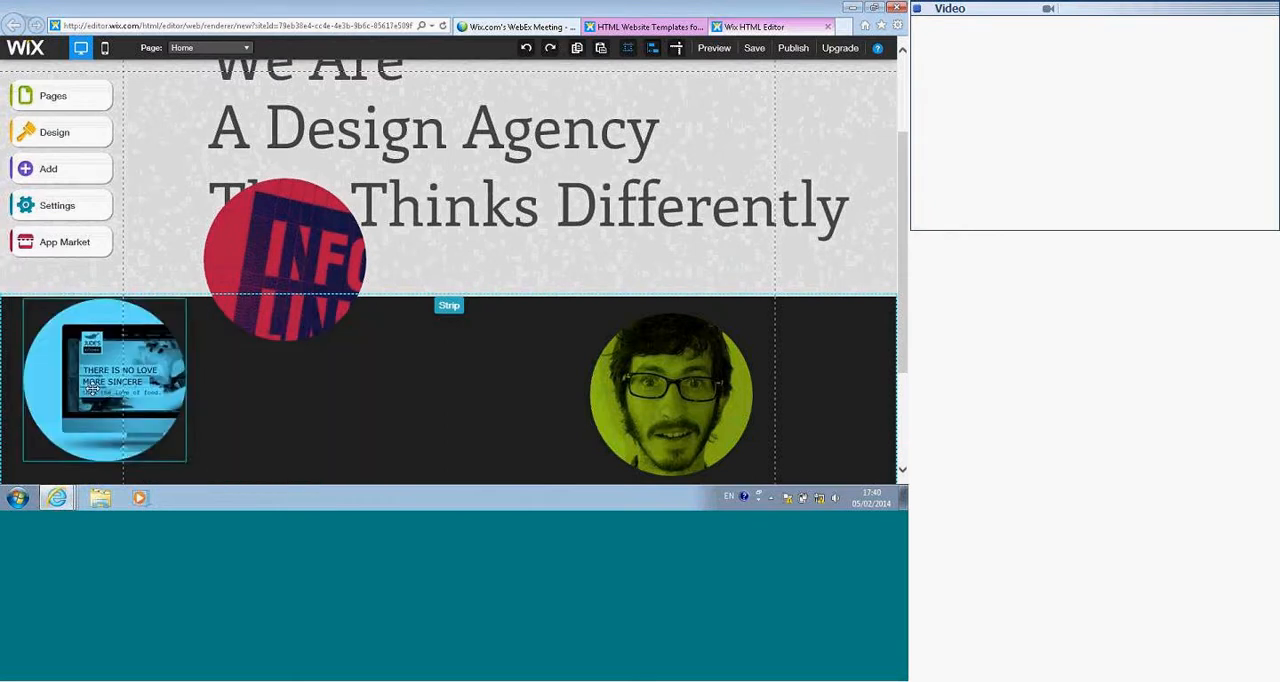
pyautogui.moveTo(689, 415); pyautogui.dragTo(797, 242)
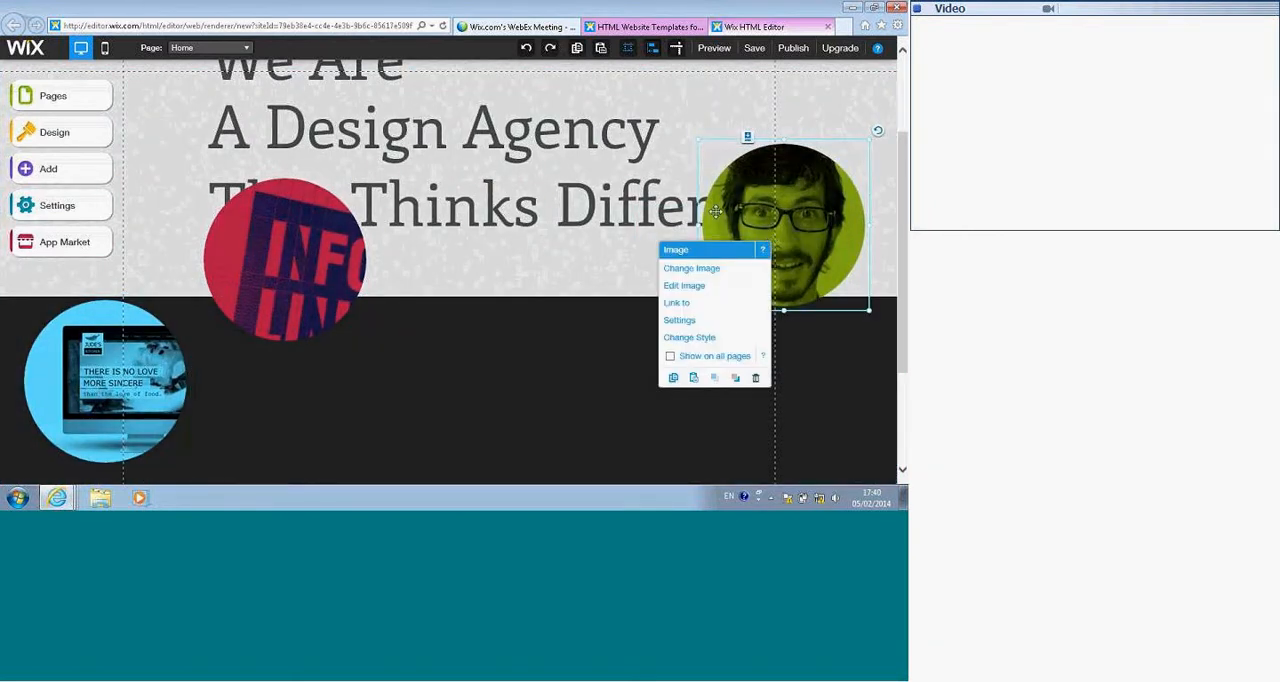
# Step: Delete the red circular image and move the navigation menu down to the height of the headline's first line
pyautogui.click(329, 271)
pyautogui.press('Delete')
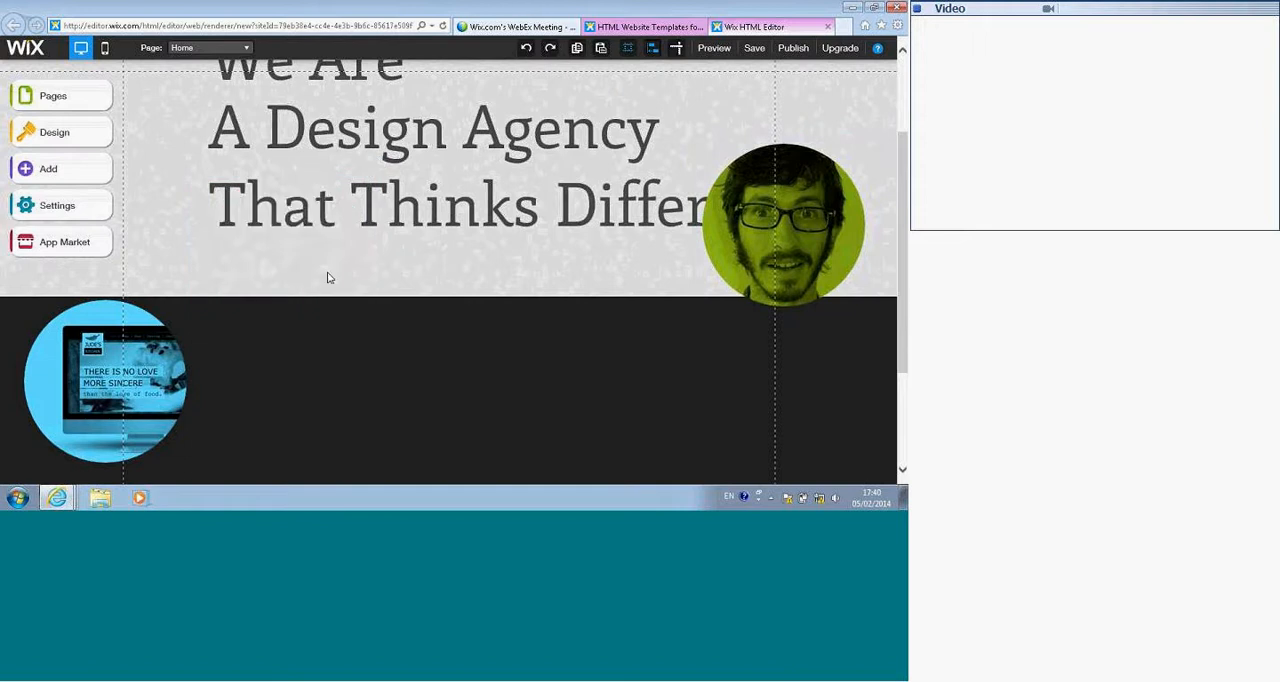
pyautogui.scroll(2, 338, 220)
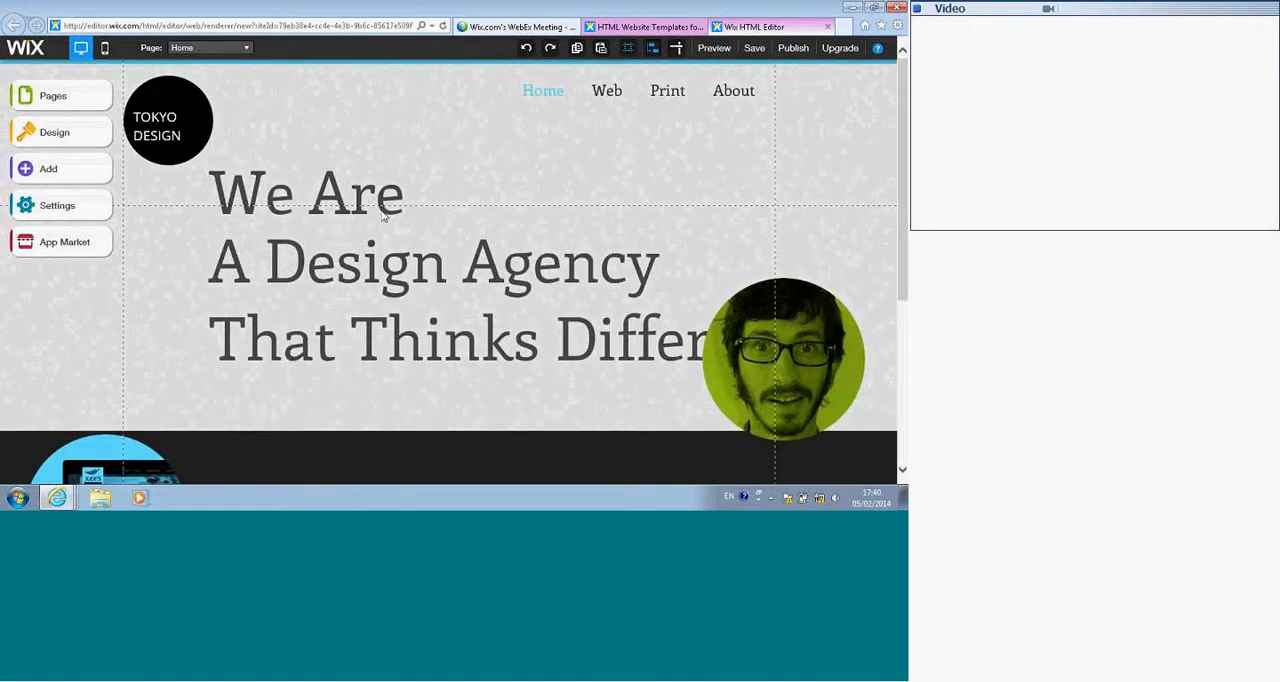
pyautogui.moveTo(600, 95); pyautogui.dragTo(569, 184)
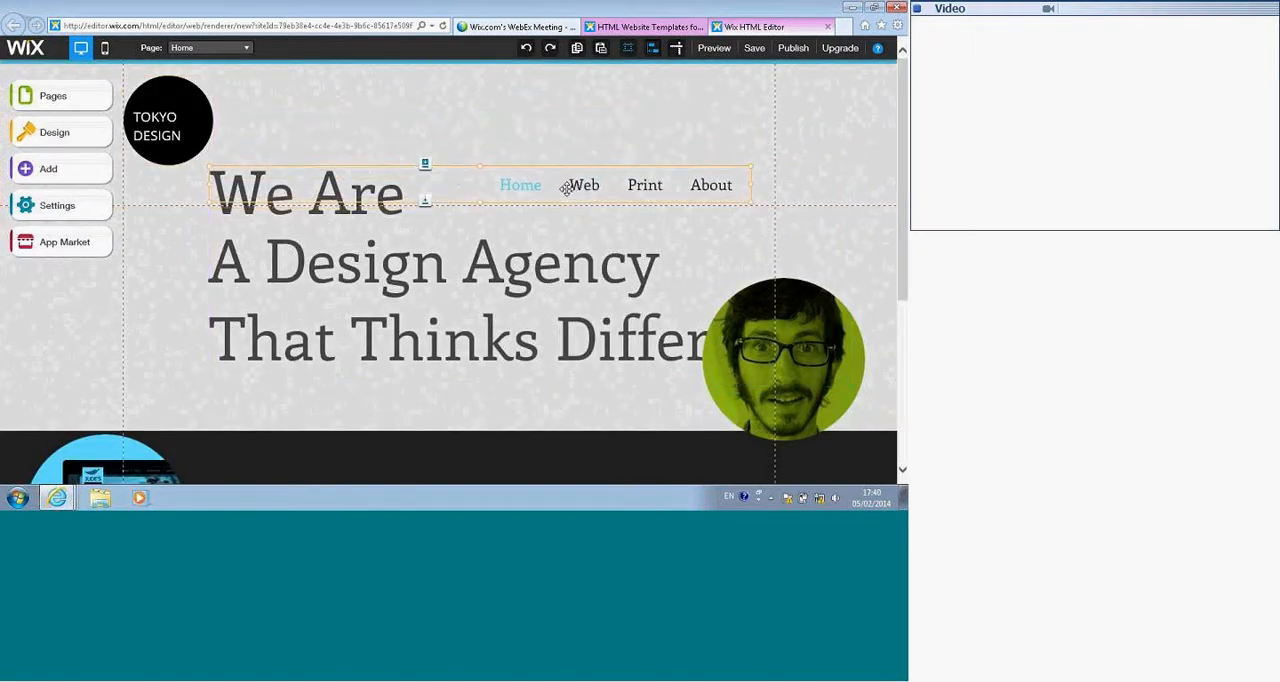
# Step: Move the headline down and left below the navigation menu, and shift the "TOKYO DESIGN" text slightly right within its black circle
pyautogui.moveTo(340, 266); pyautogui.dragTo(271, 349)
pyautogui.click(155, 122)
pyautogui.moveTo(155, 123); pyautogui.dragTo(155, 122)
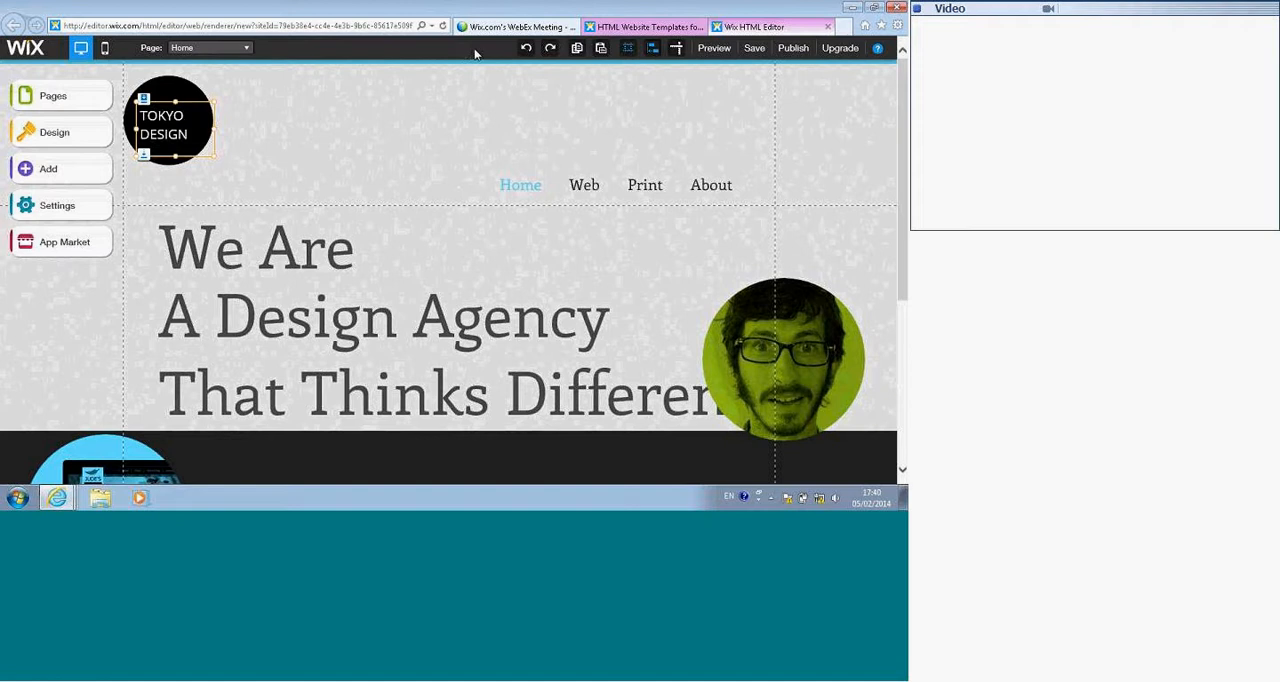
# Step: Switch the editor to the Web page and on to the Print page
pyautogui.click(241, 50)
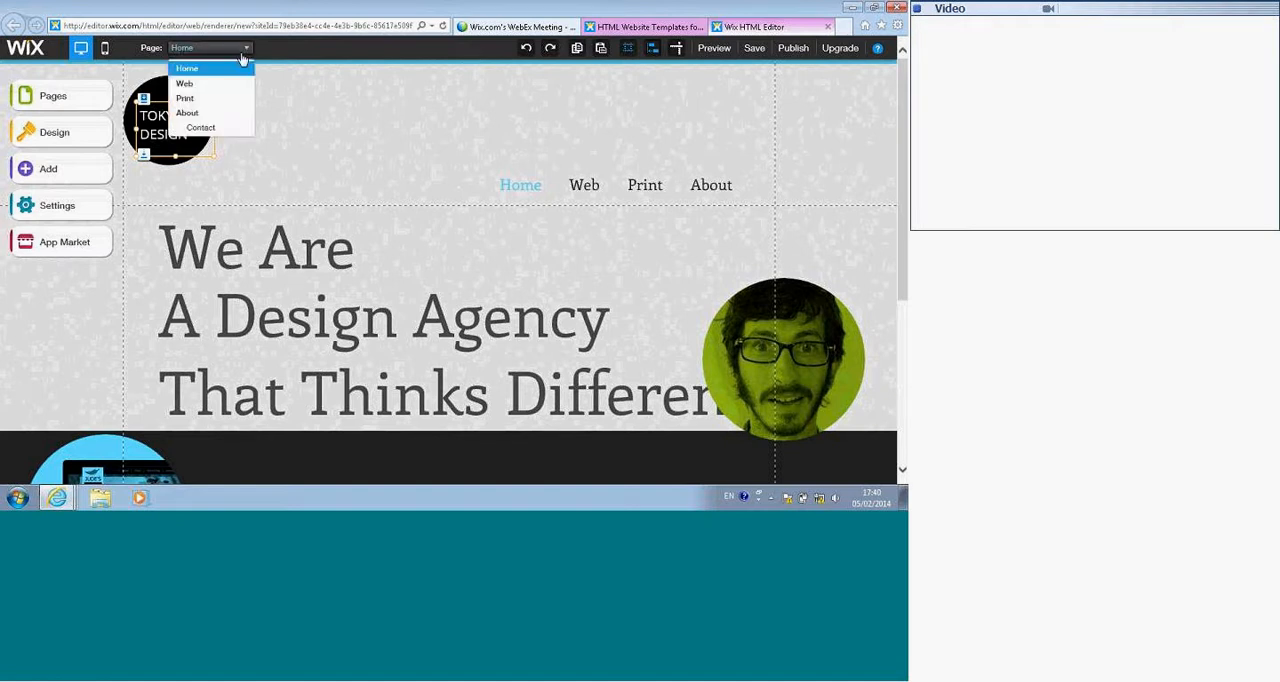
pyautogui.click(224, 85)
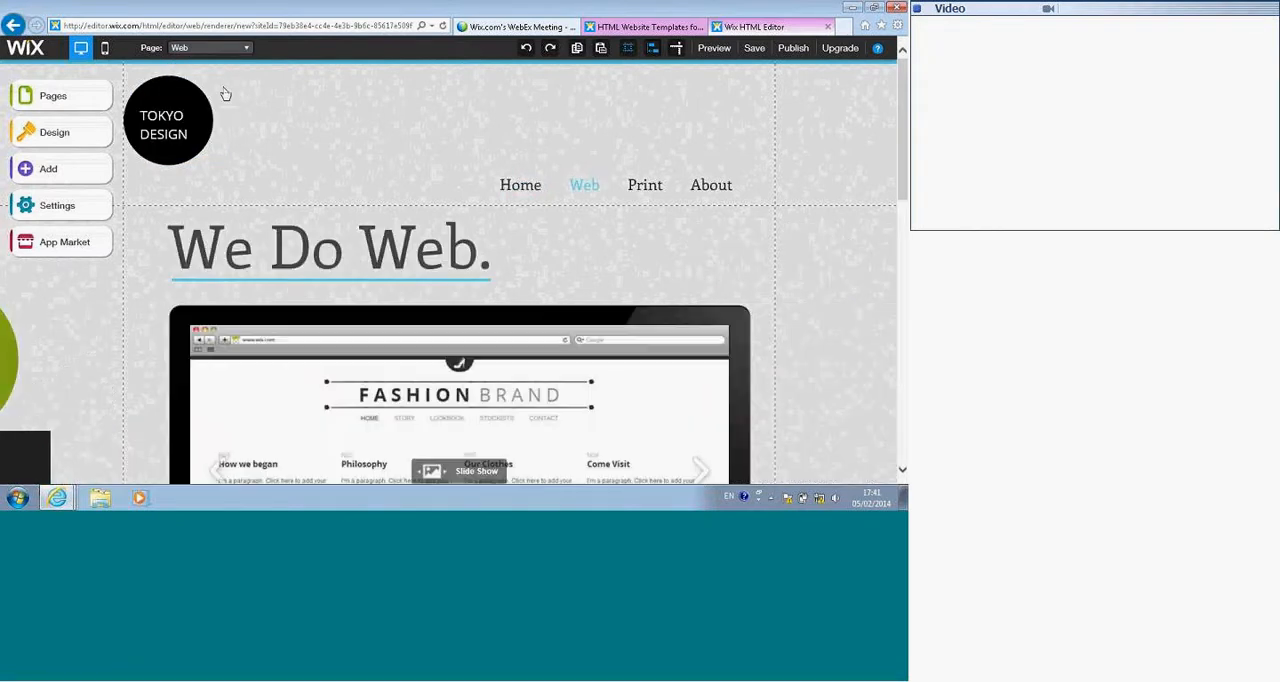
pyautogui.click(241, 48)
pyautogui.click(224, 100)
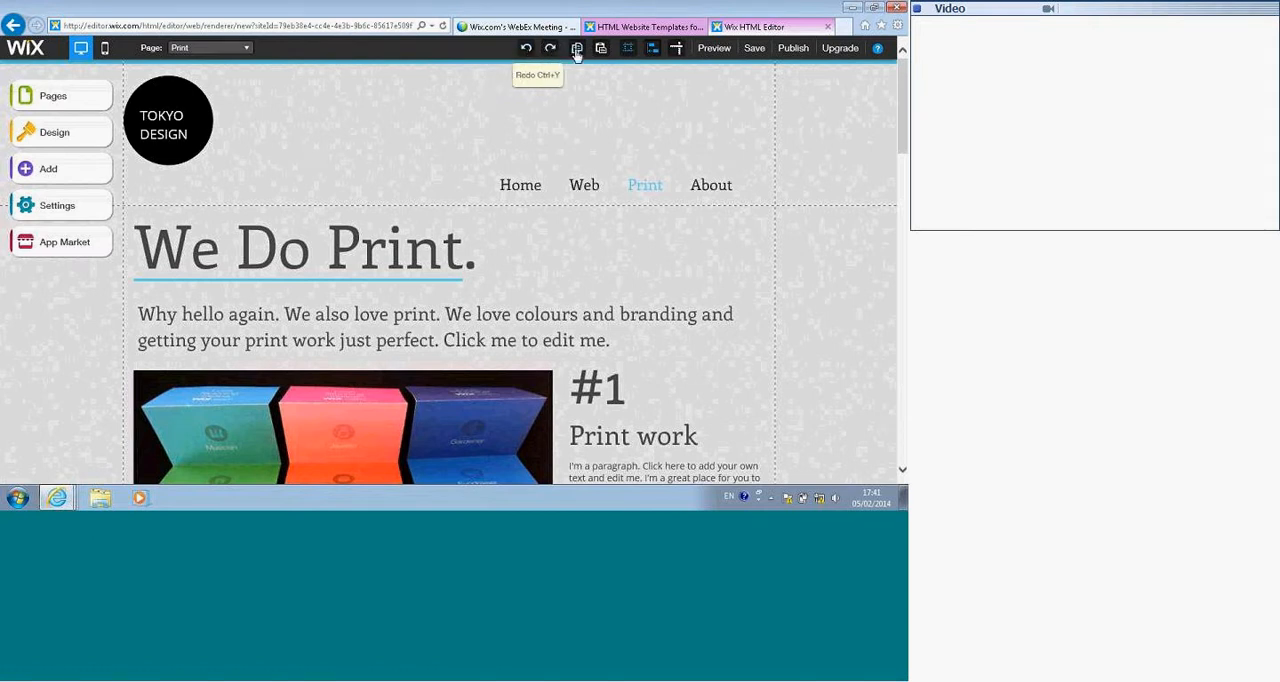
pyautogui.click(628, 49)
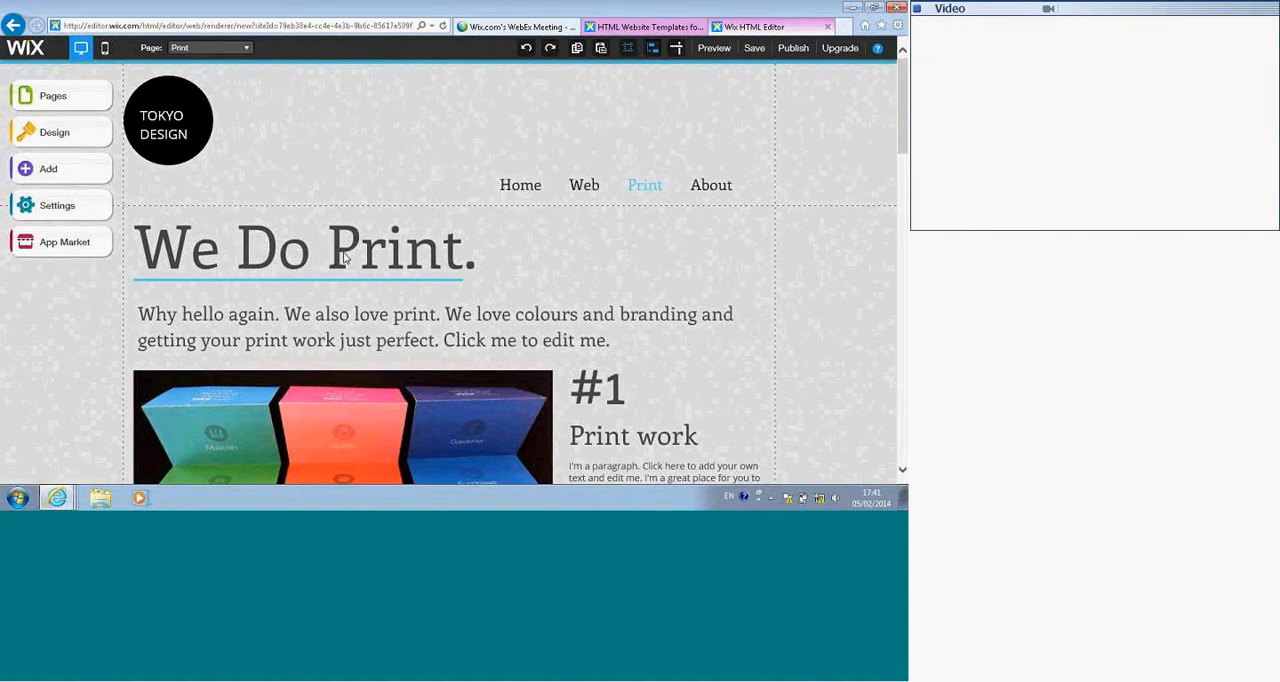
# Step: Drop the "We Do Print." heading outside the left grid line, dismiss the warning, and return the heading to the grid line above its underline
pyautogui.moveTo(331, 257); pyautogui.dragTo(117, 306)
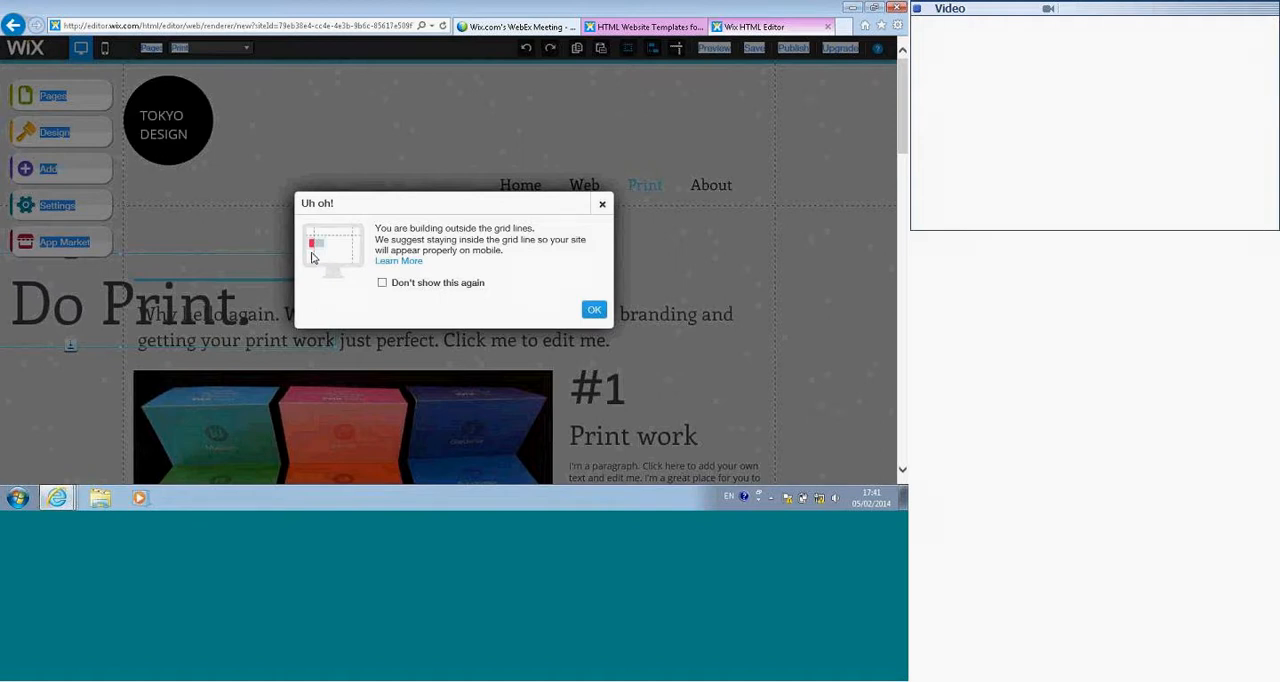
pyautogui.click(594, 309)
pyautogui.moveTo(77, 320); pyautogui.dragTo(291, 263)
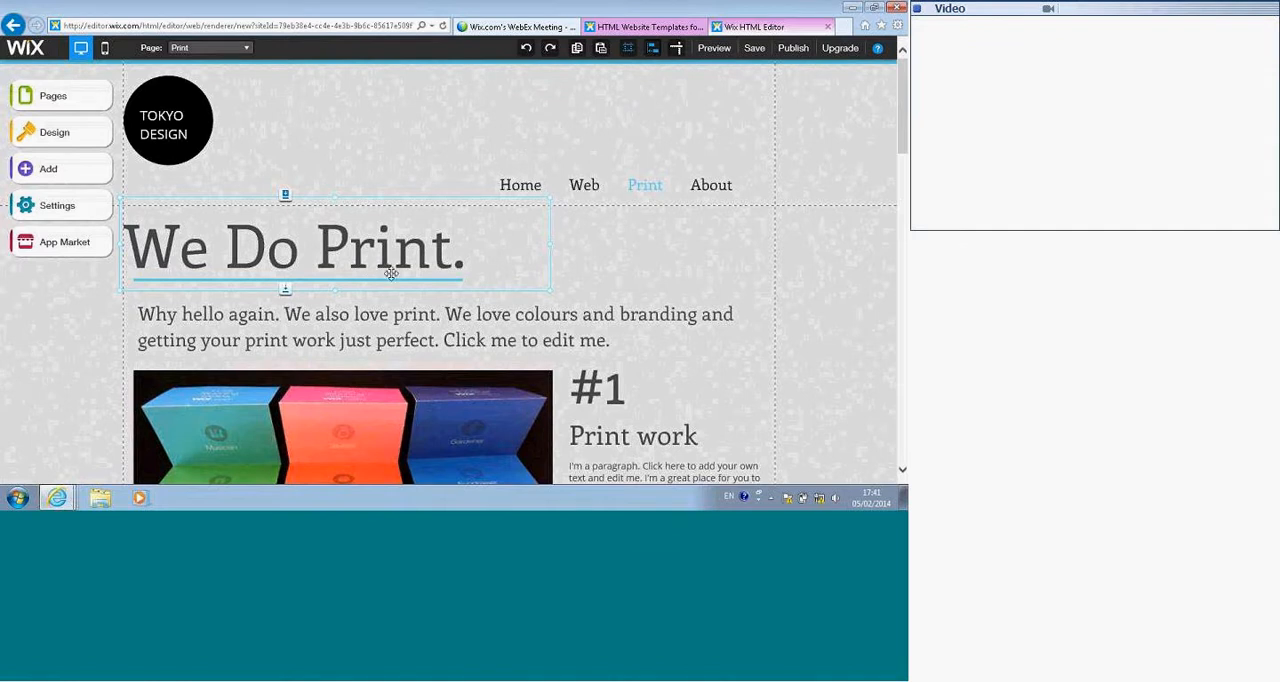
# Step: Shift the slideshow and the "#1 Print work" text block left until they slightly overlap, with the intro paragraph kept directly under the heading
pyautogui.moveTo(462, 338); pyautogui.dragTo(388, 334)
pyautogui.moveTo(384, 430); pyautogui.dragTo(521, 414)
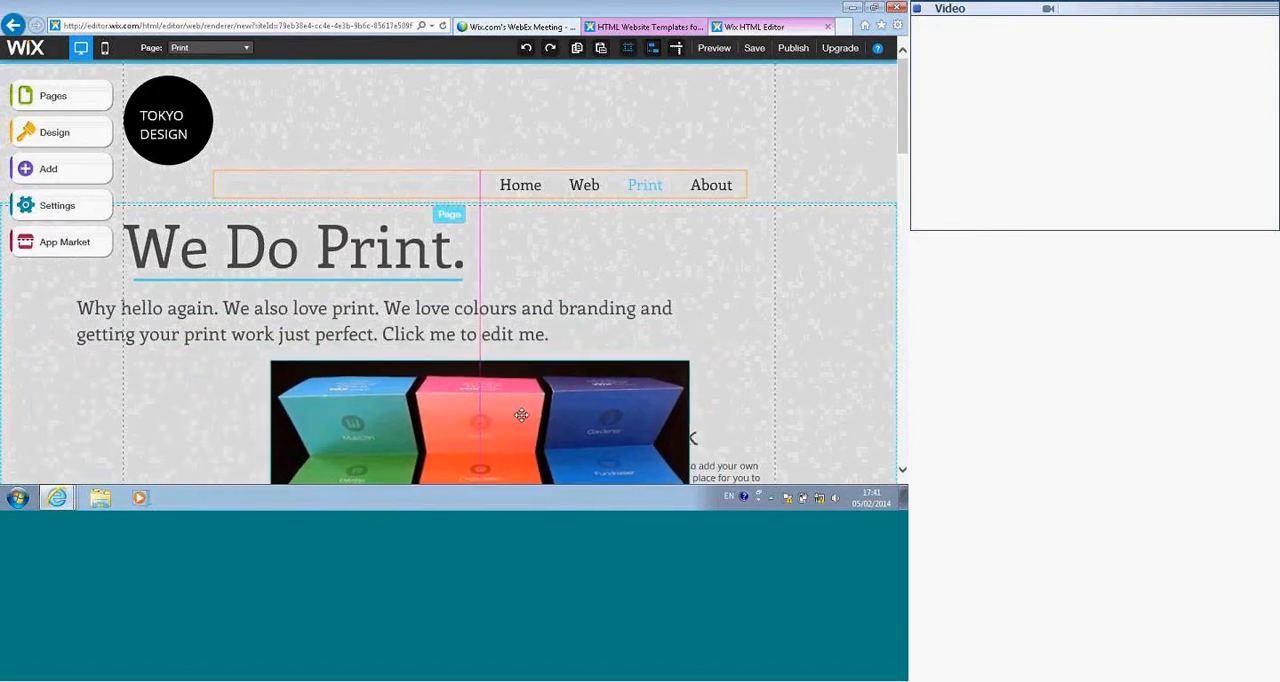
pyautogui.moveTo(521, 414); pyautogui.dragTo(318, 426)
pyautogui.moveTo(587, 446); pyautogui.dragTo(540, 440)
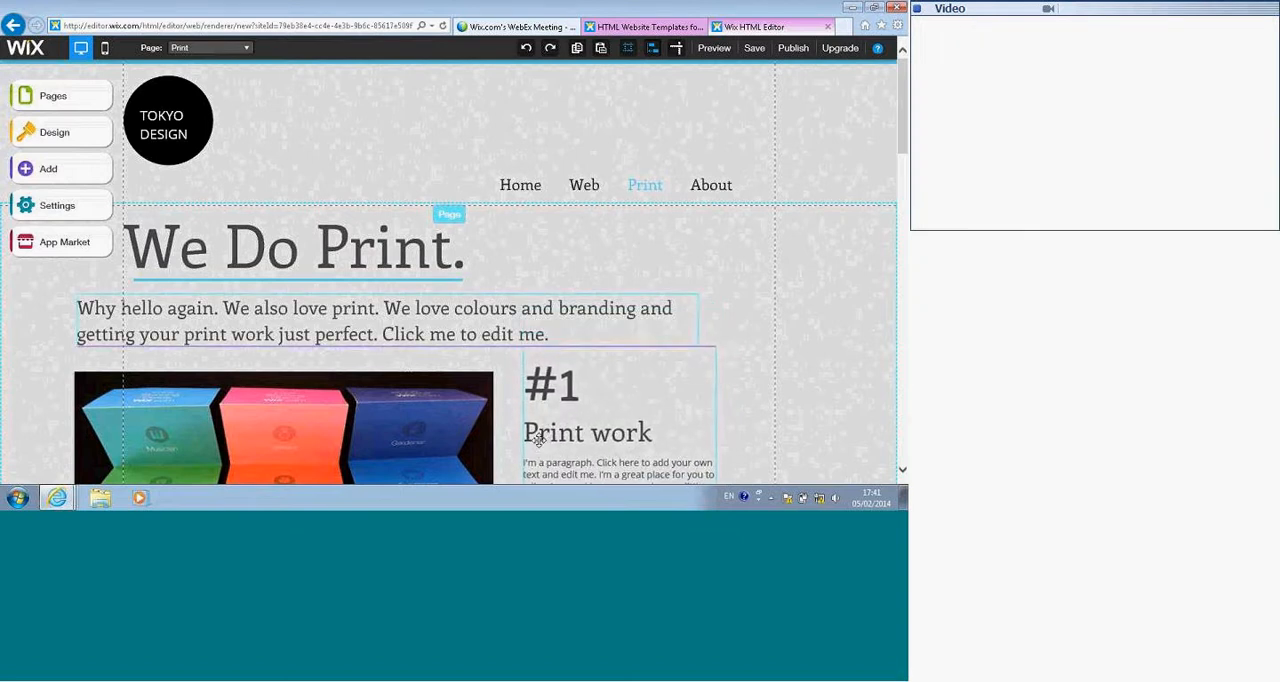
pyautogui.moveTo(329, 457); pyautogui.dragTo(362, 449)
pyautogui.moveTo(328, 342); pyautogui.dragTo(384, 334)
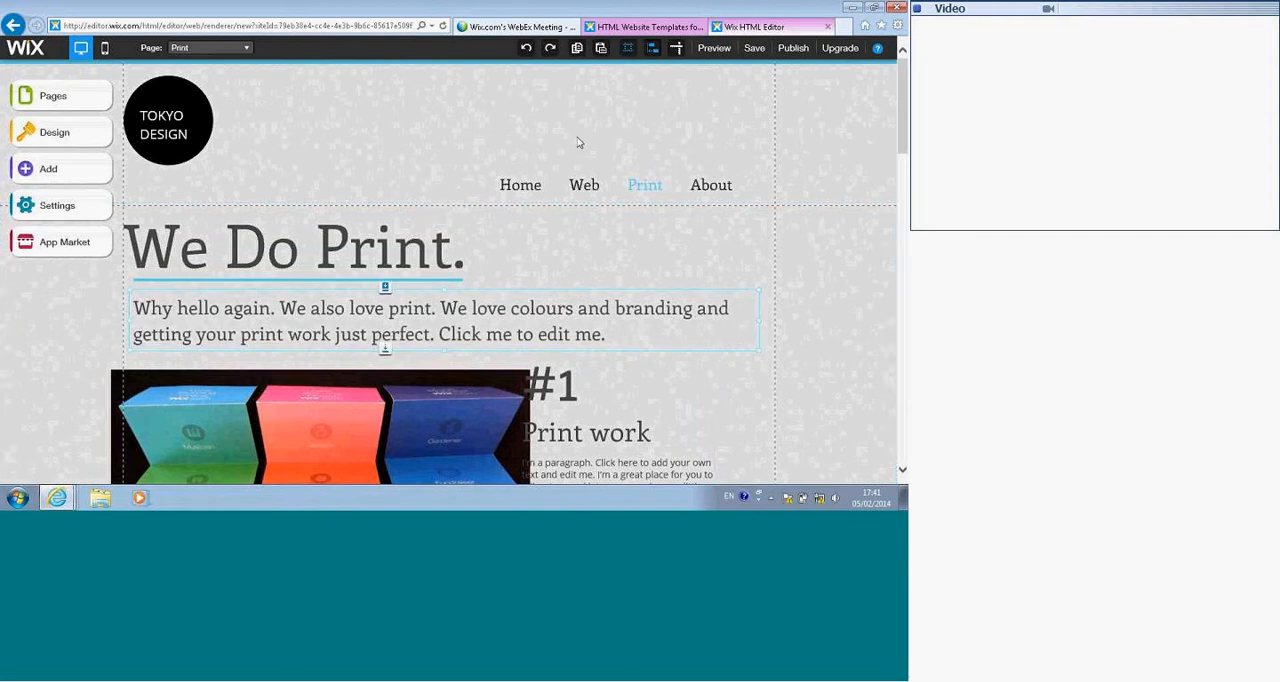
# Step: Preview the Print page, advance the "Print work" and "Branding work" slideshows, and return to the editor
pyautogui.click(712, 48)
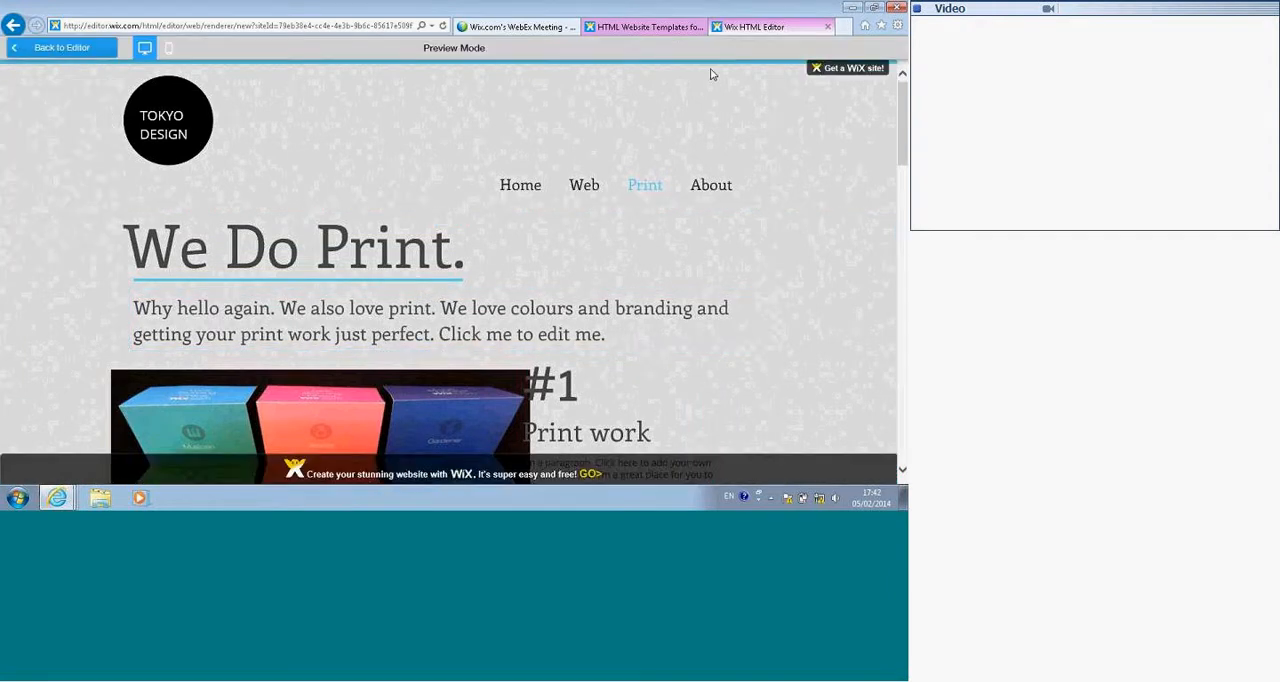
pyautogui.scroll(-5, 594, 194)
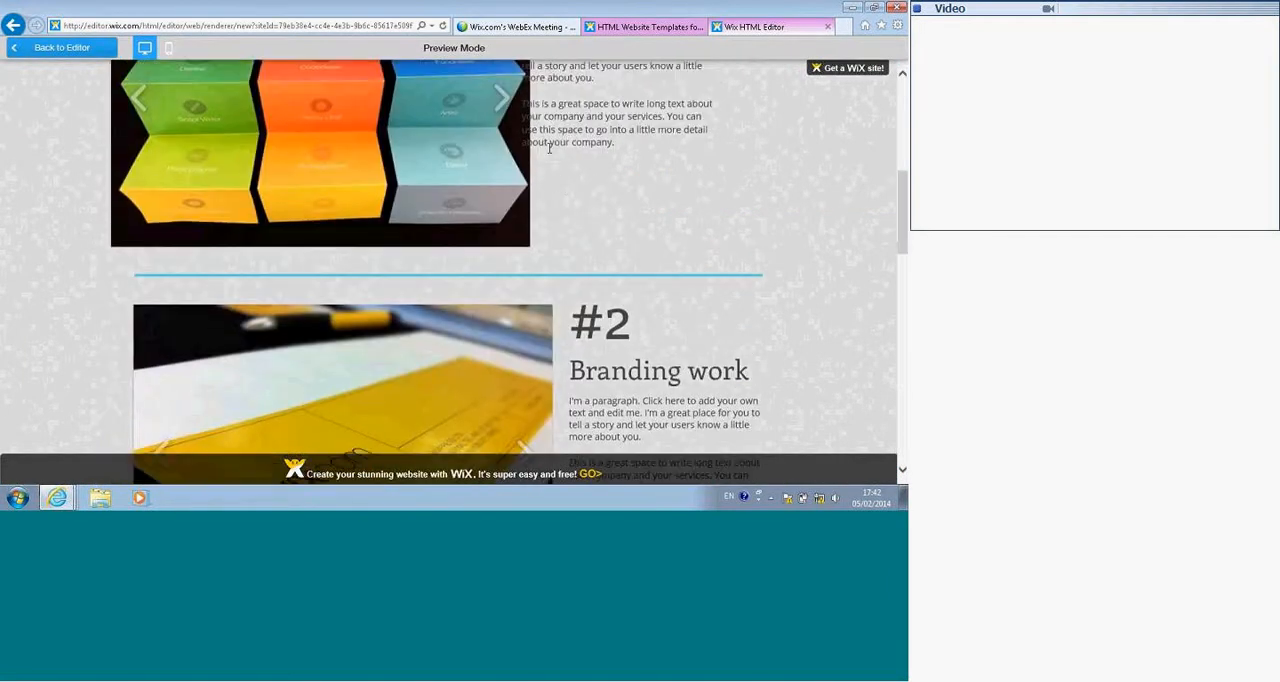
pyautogui.scroll(2, 549, 148)
pyautogui.click(498, 268)
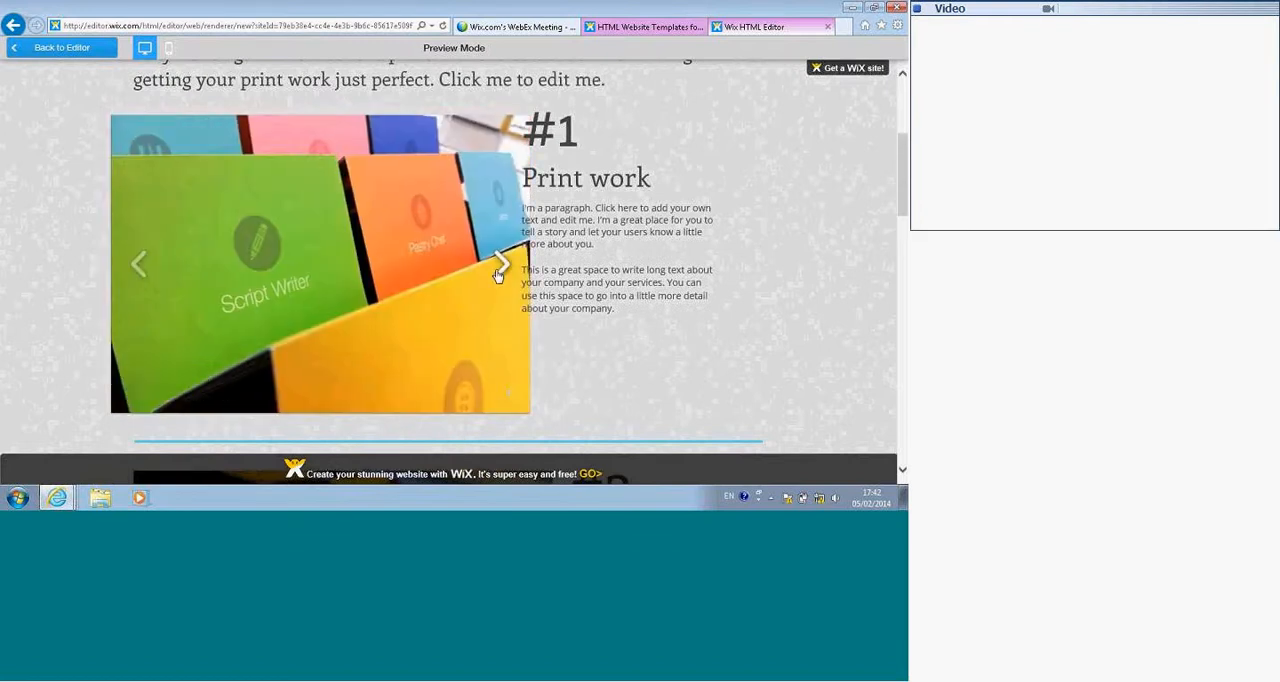
pyautogui.click(501, 267)
pyautogui.scroll(-3, 525, 266)
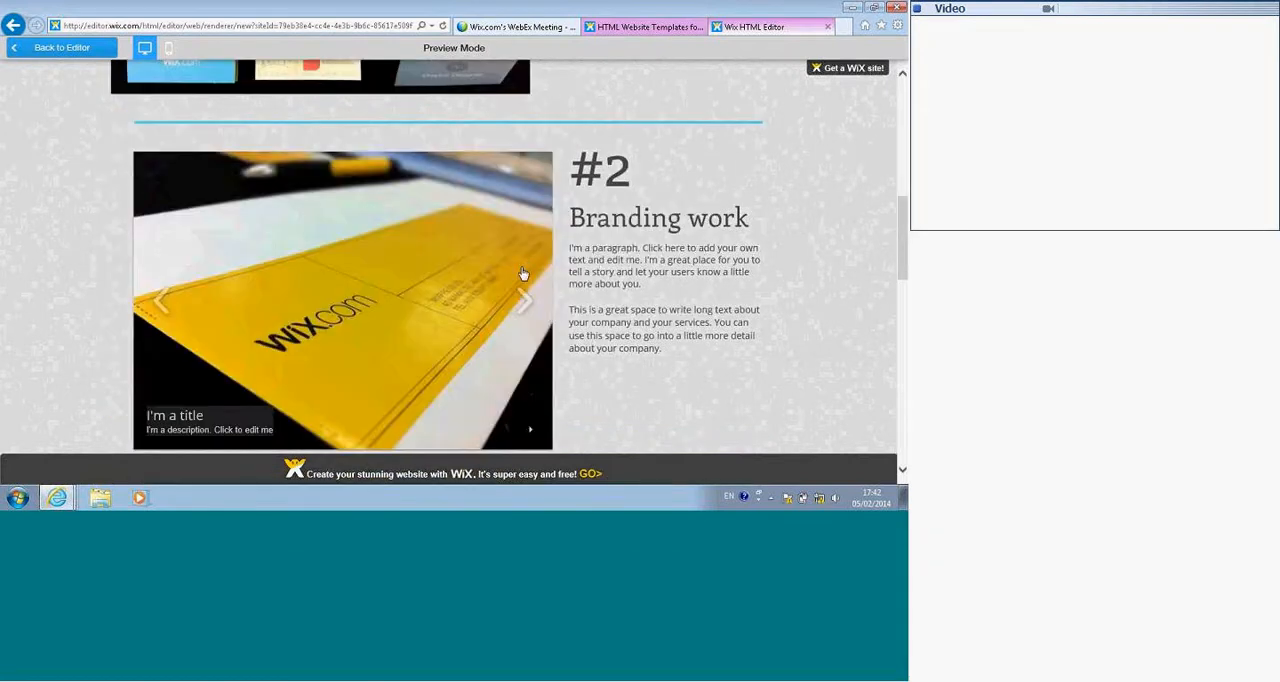
pyautogui.scroll(-3, 520, 260)
pyautogui.scroll(2, 520, 245)
pyautogui.click(522, 237)
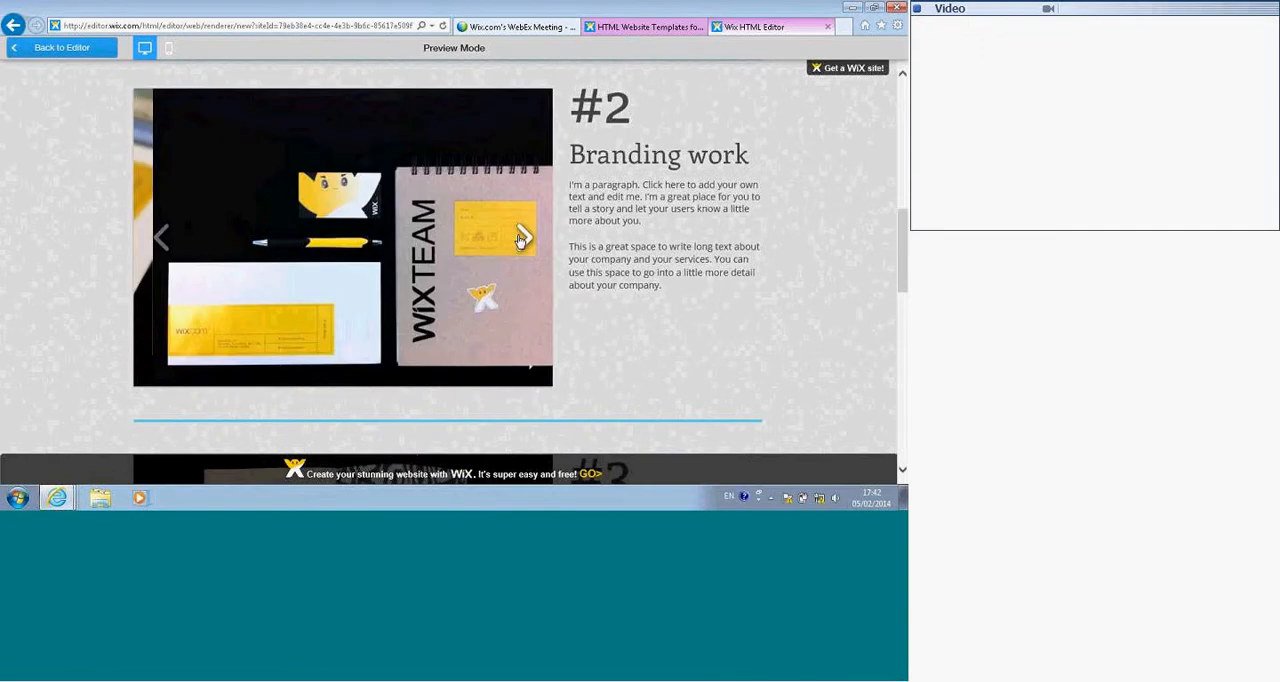
pyautogui.scroll(3, 537, 246)
pyautogui.scroll(3, 539, 240)
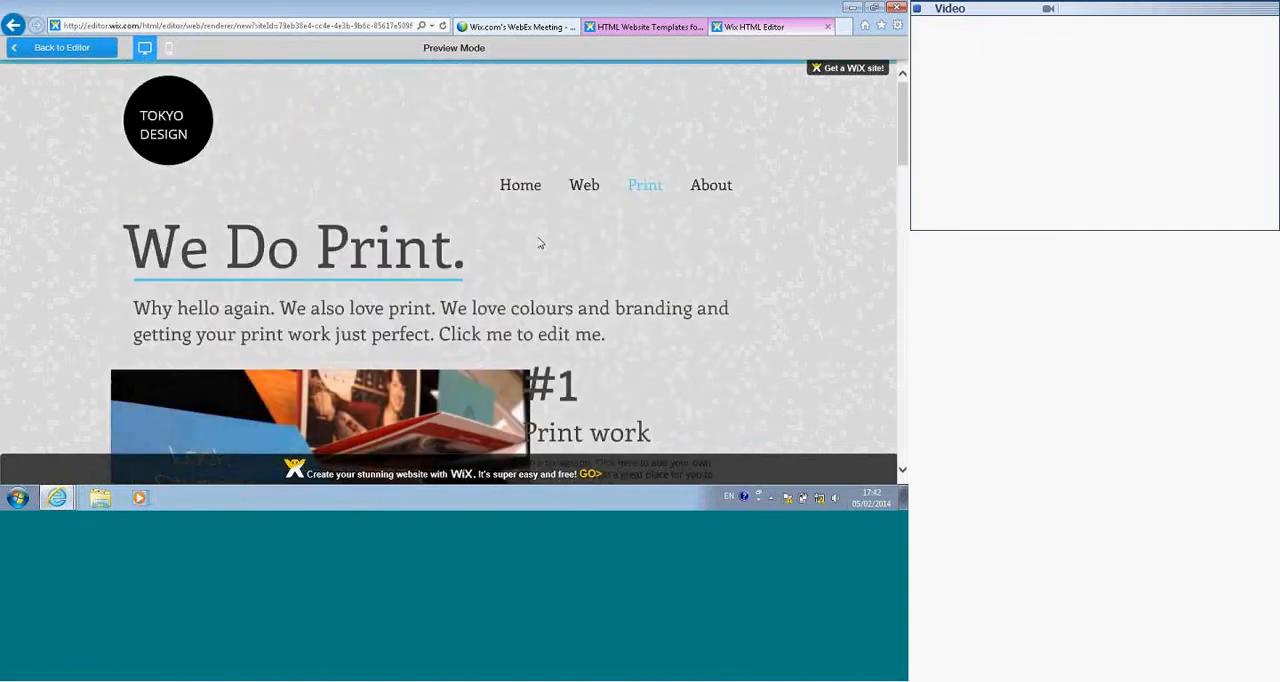
pyautogui.click(49, 54)
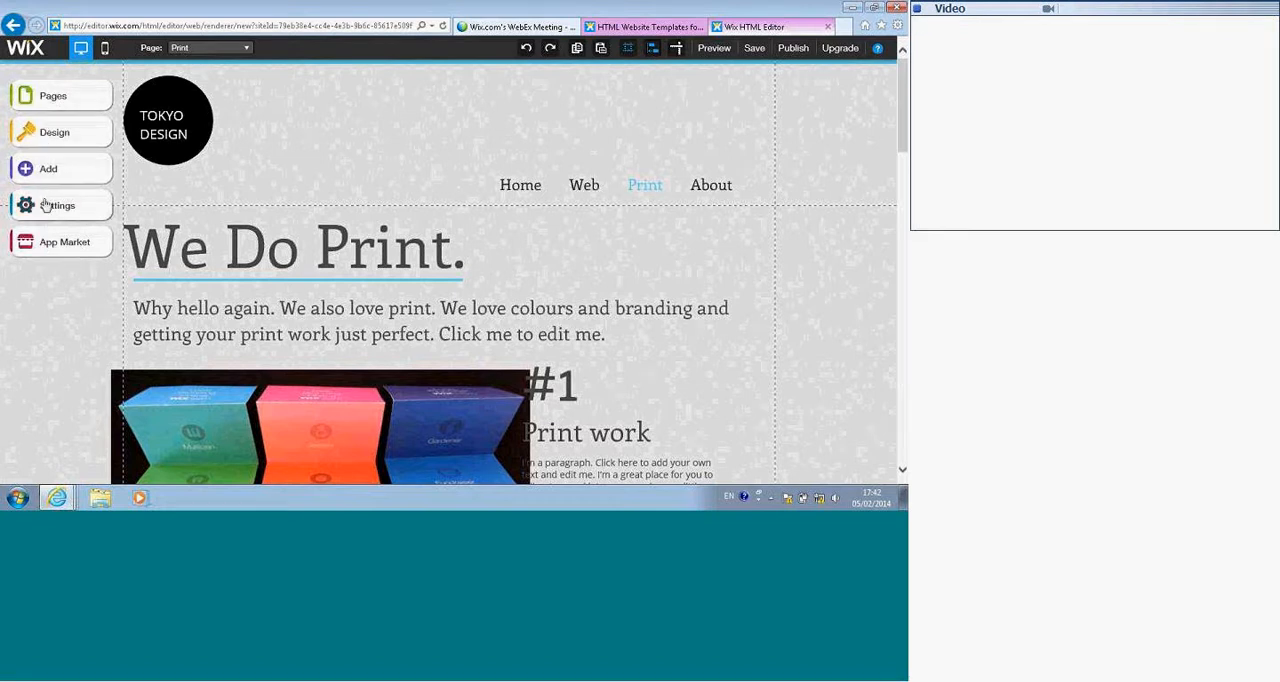
# Step: Reorder the site's pages so that Print comes before Web, and make About a subpage of Web
pyautogui.click(52, 107)
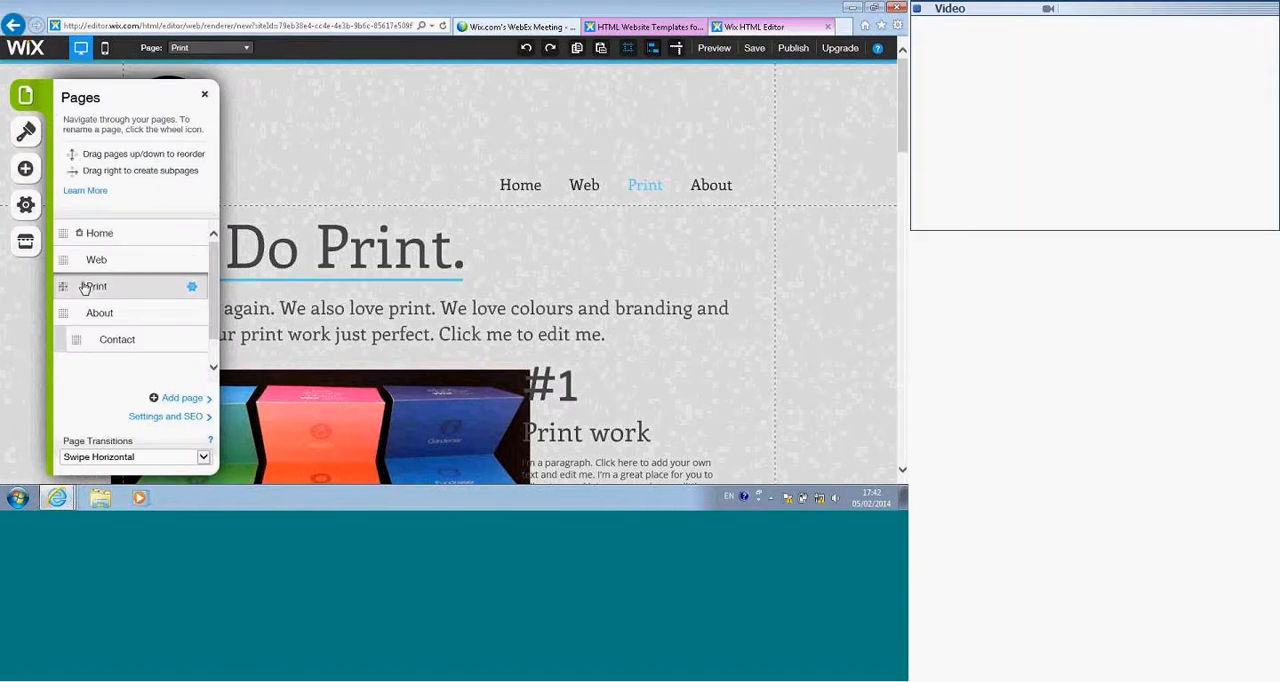
pyautogui.moveTo(63, 260); pyautogui.dragTo(58, 300)
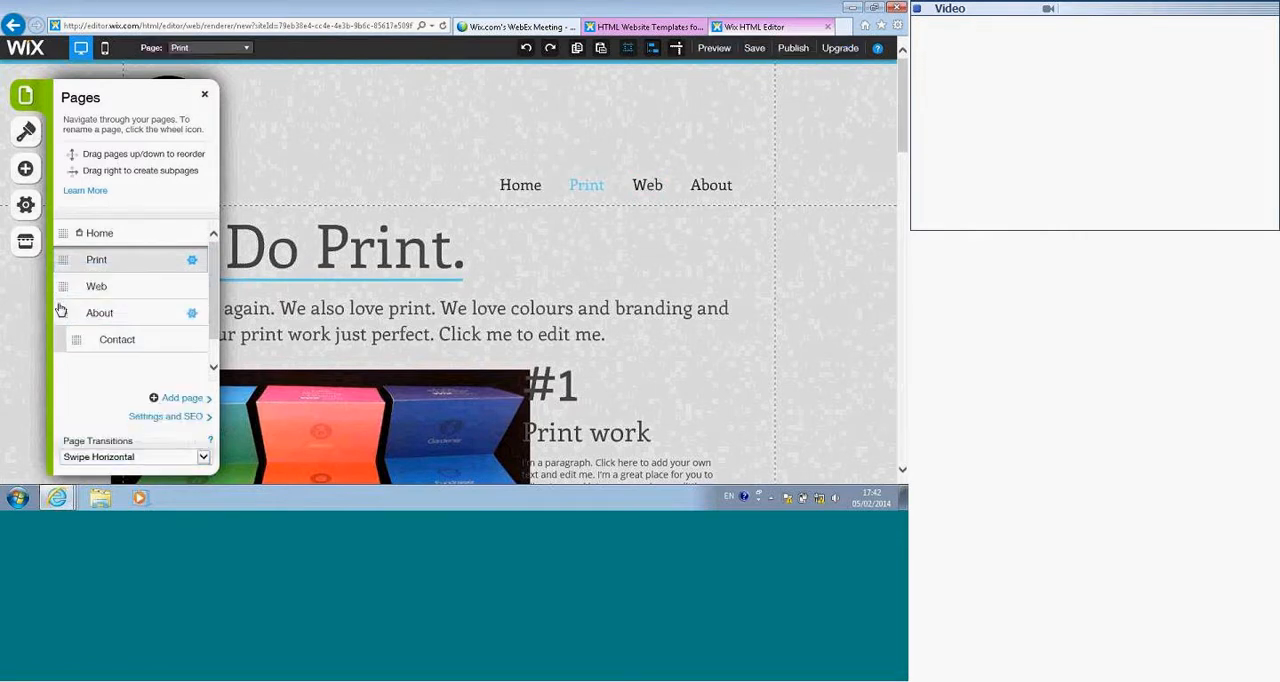
pyautogui.moveTo(78, 340)
pyautogui.mouseDown()
pyautogui.moveTo(58, 340)
pyautogui.moveTo(77, 314)
pyautogui.moveTo(62, 336)
pyautogui.moveTo(78, 340)
pyautogui.mouseUp()
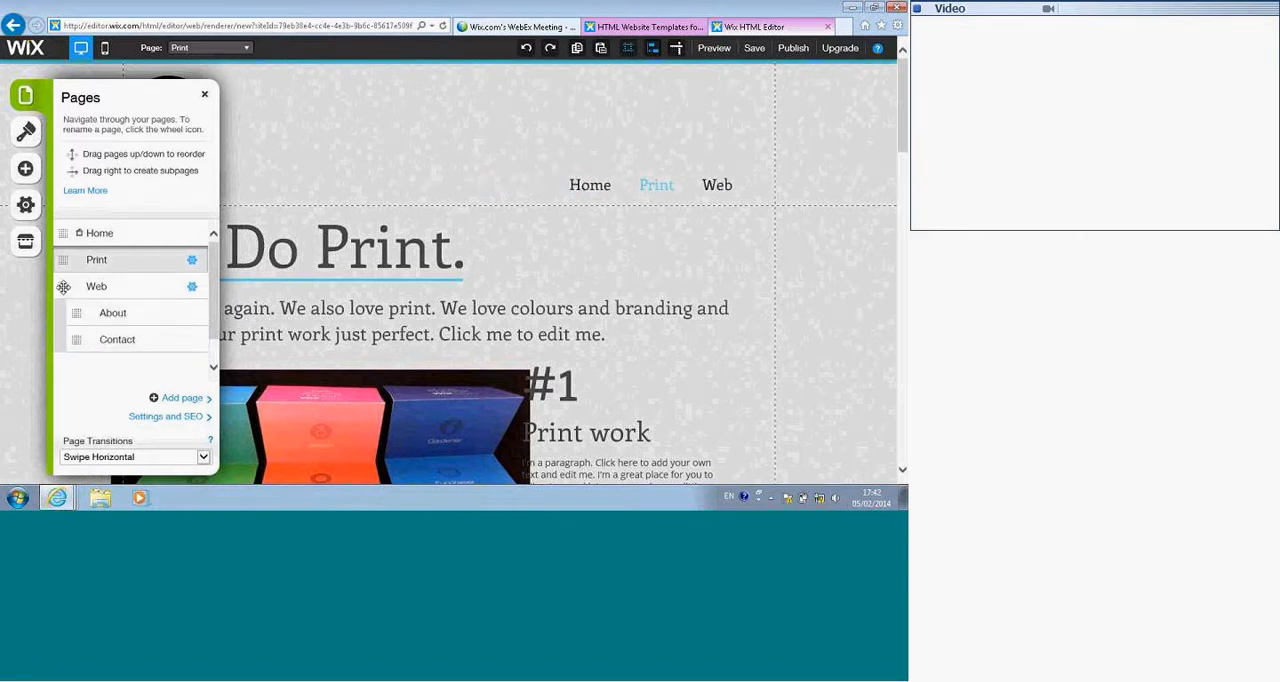
# Step: Preview the site, examine the subpages under Web in the navigation menu, and return to the editor
pyautogui.click(712, 48)
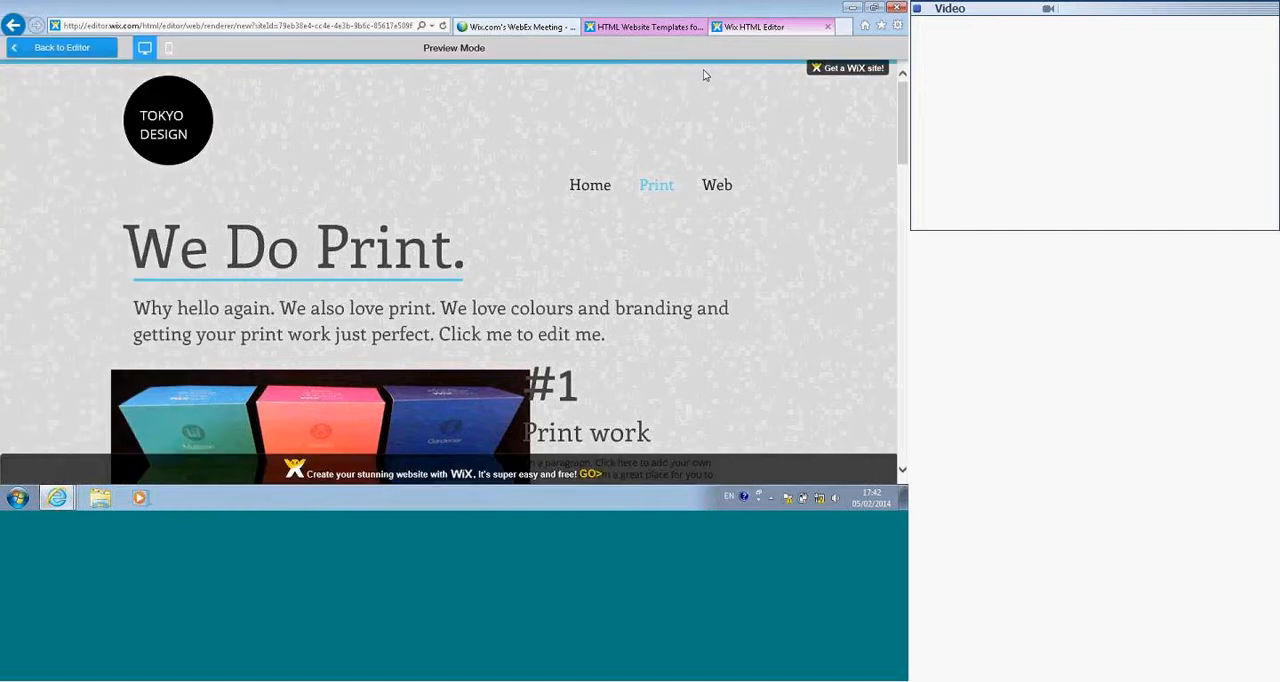
pyautogui.moveTo(712, 195)
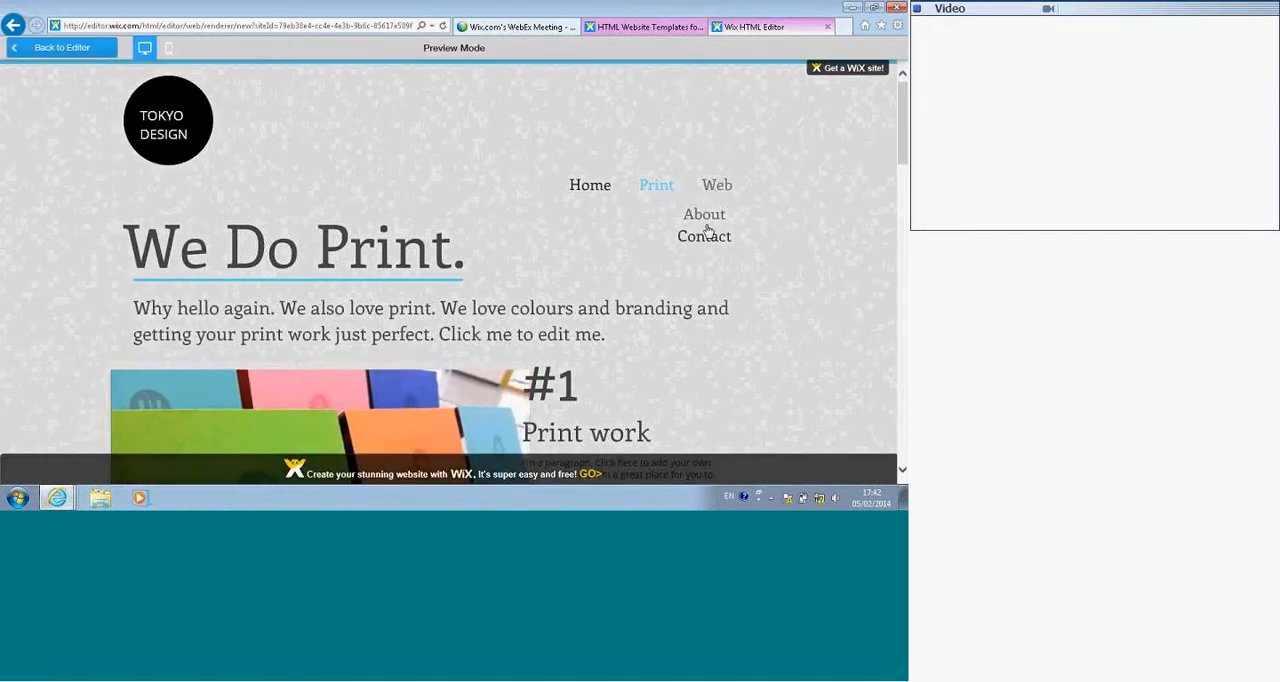
pyautogui.click(73, 53)
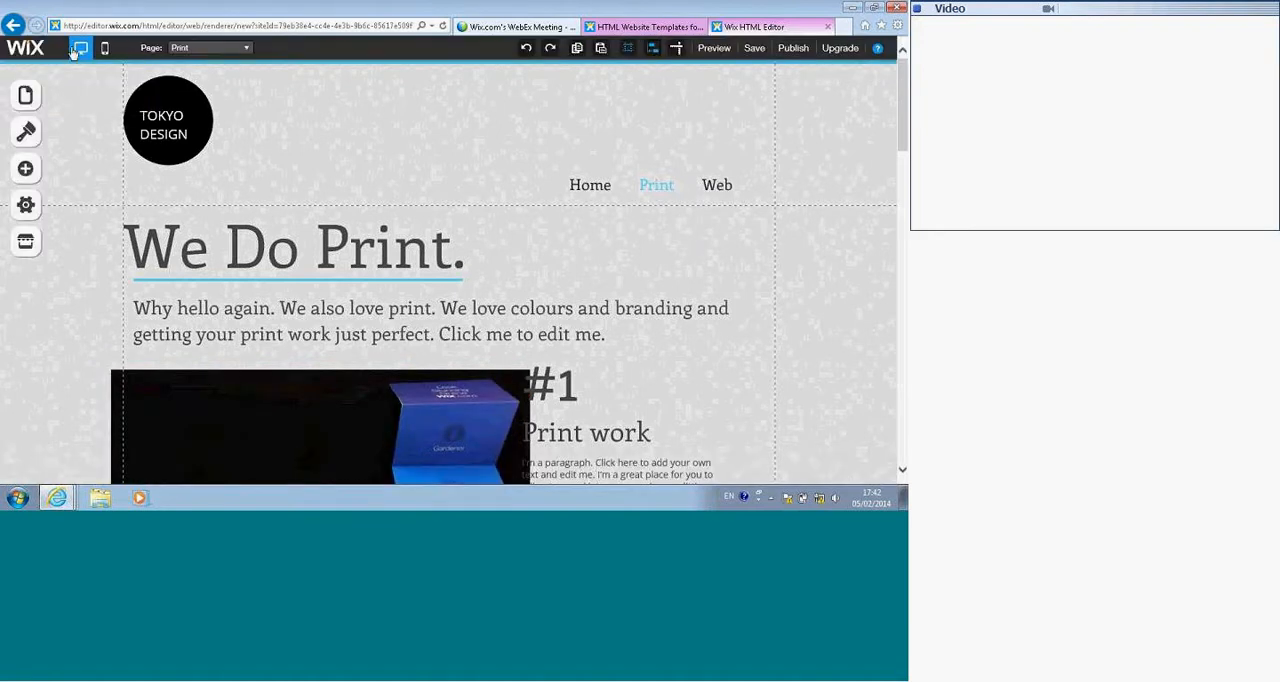
# Step: Look through the Services1, Blog1, Portfolio and Menu 1 page layouts and add a new page with the Blank layout
pyautogui.click(27, 97)
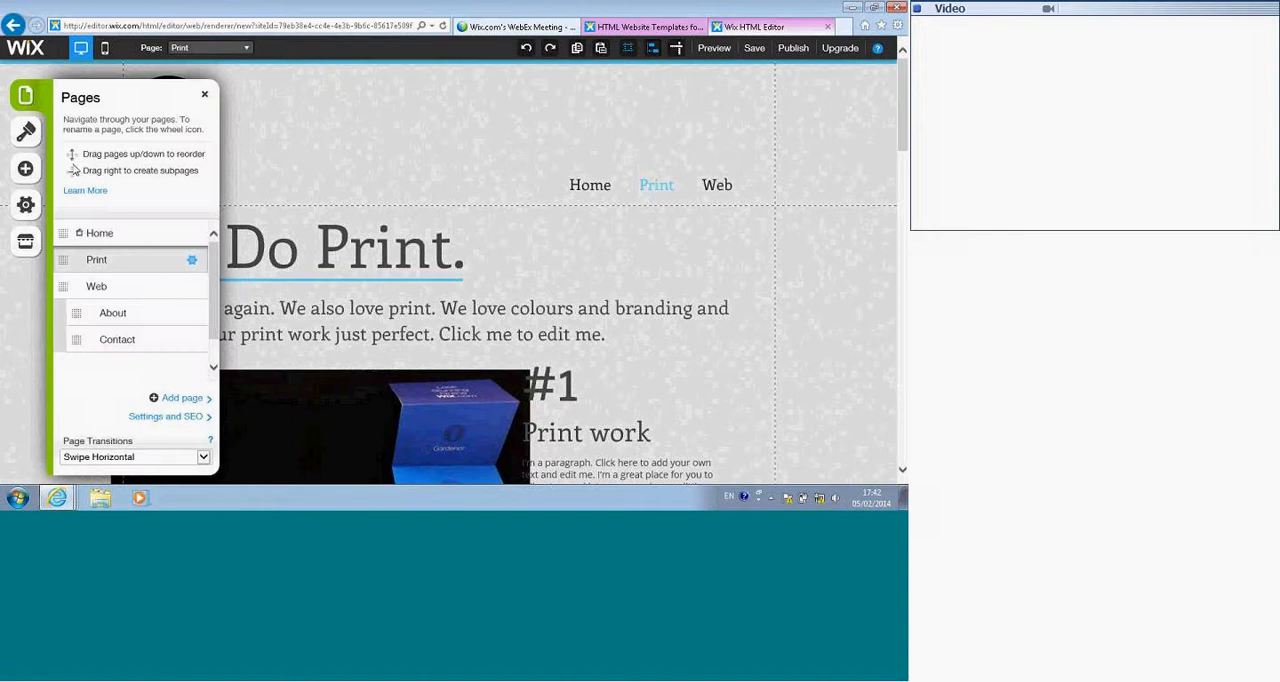
pyautogui.click(181, 399)
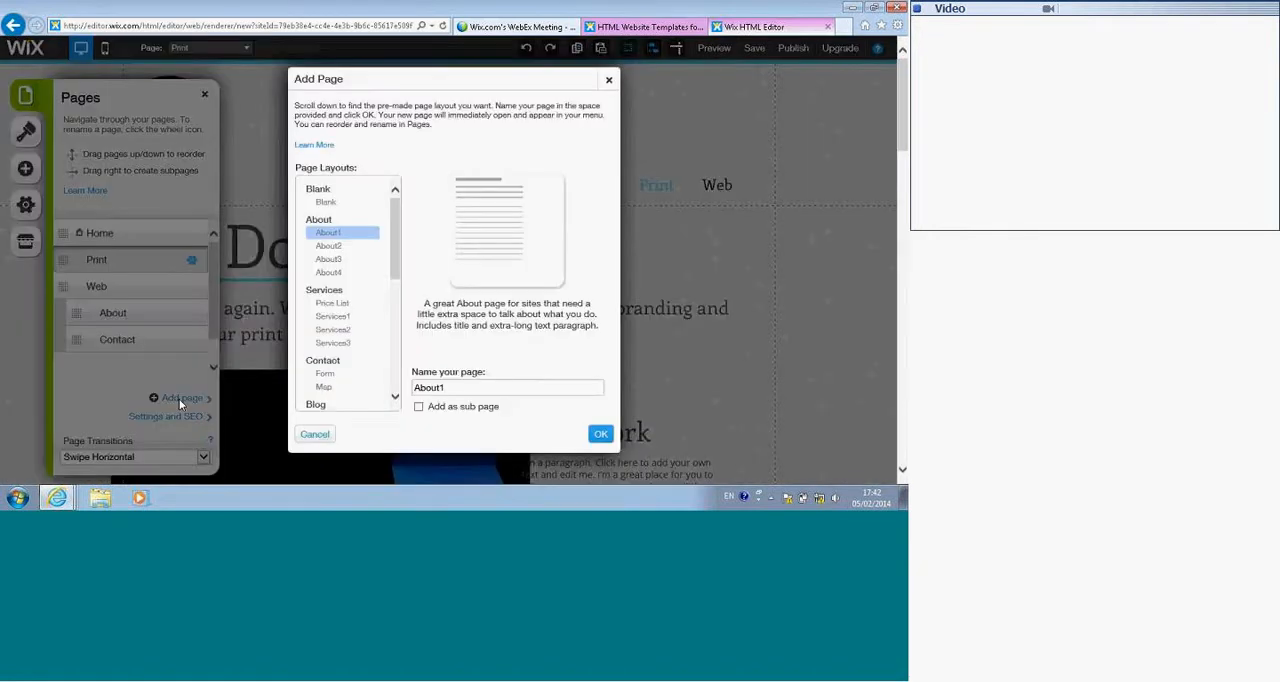
pyautogui.click(333, 317)
pyautogui.scroll(-3, 341, 322)
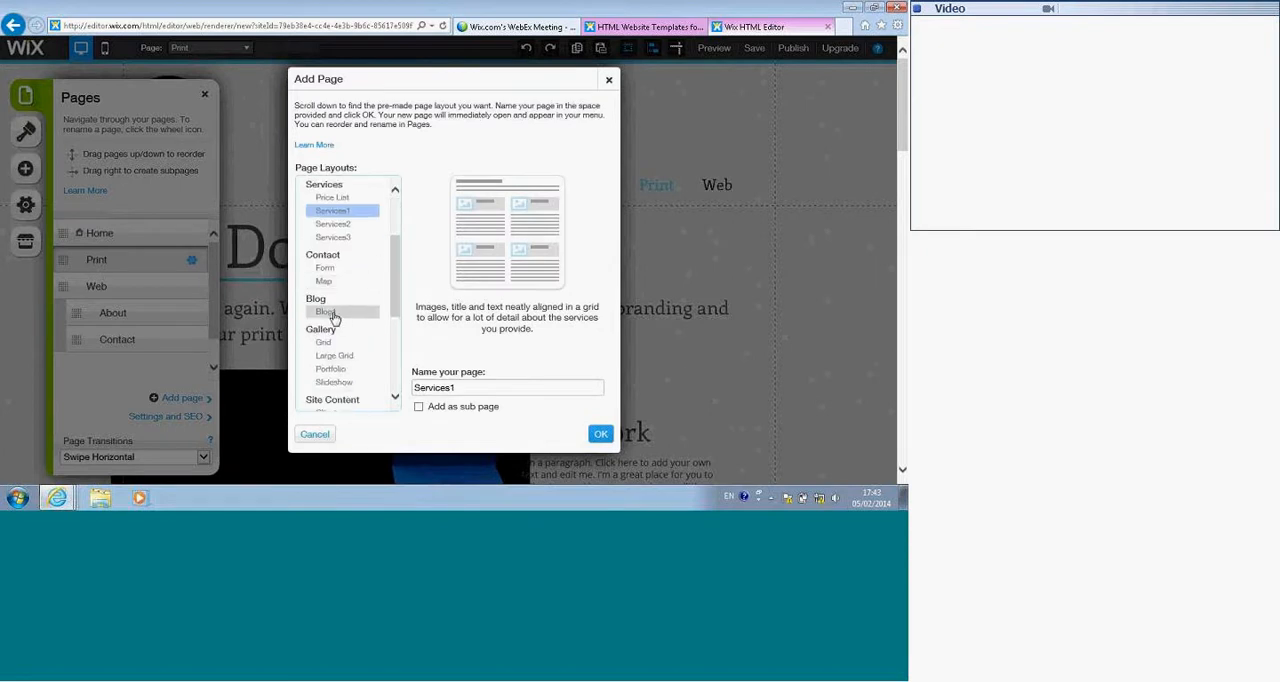
pyautogui.click(334, 313)
pyautogui.click(340, 369)
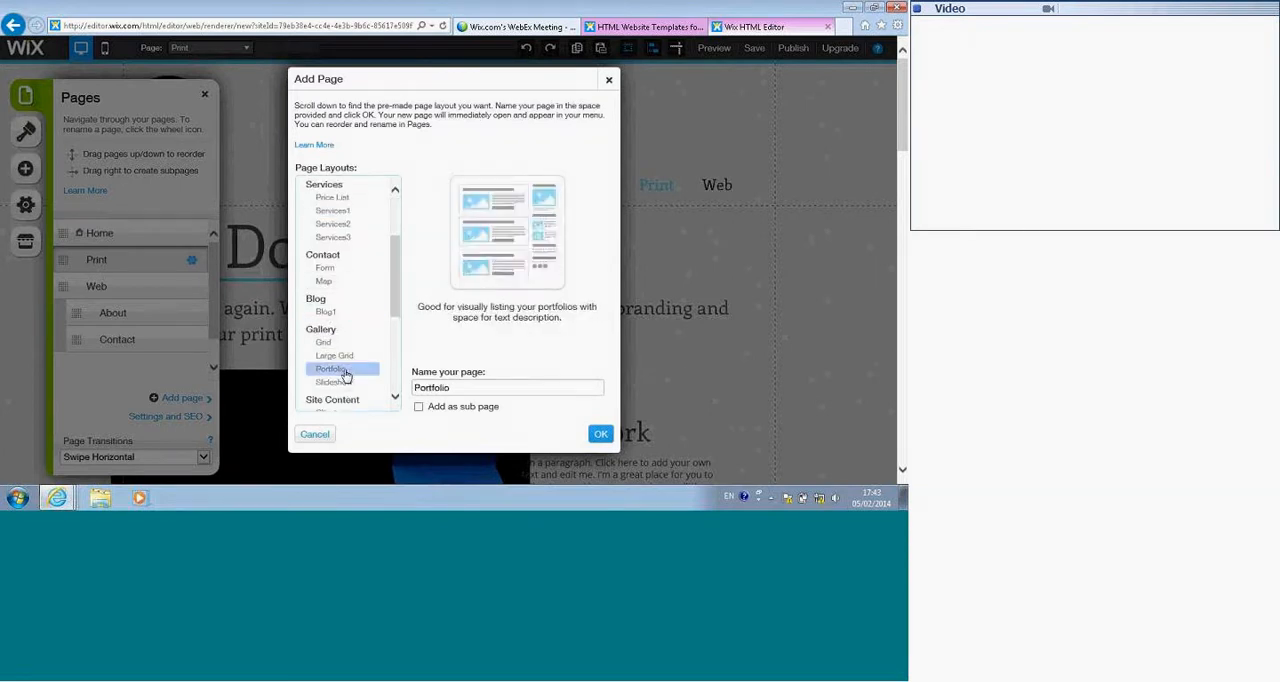
pyautogui.scroll(-2, 343, 355)
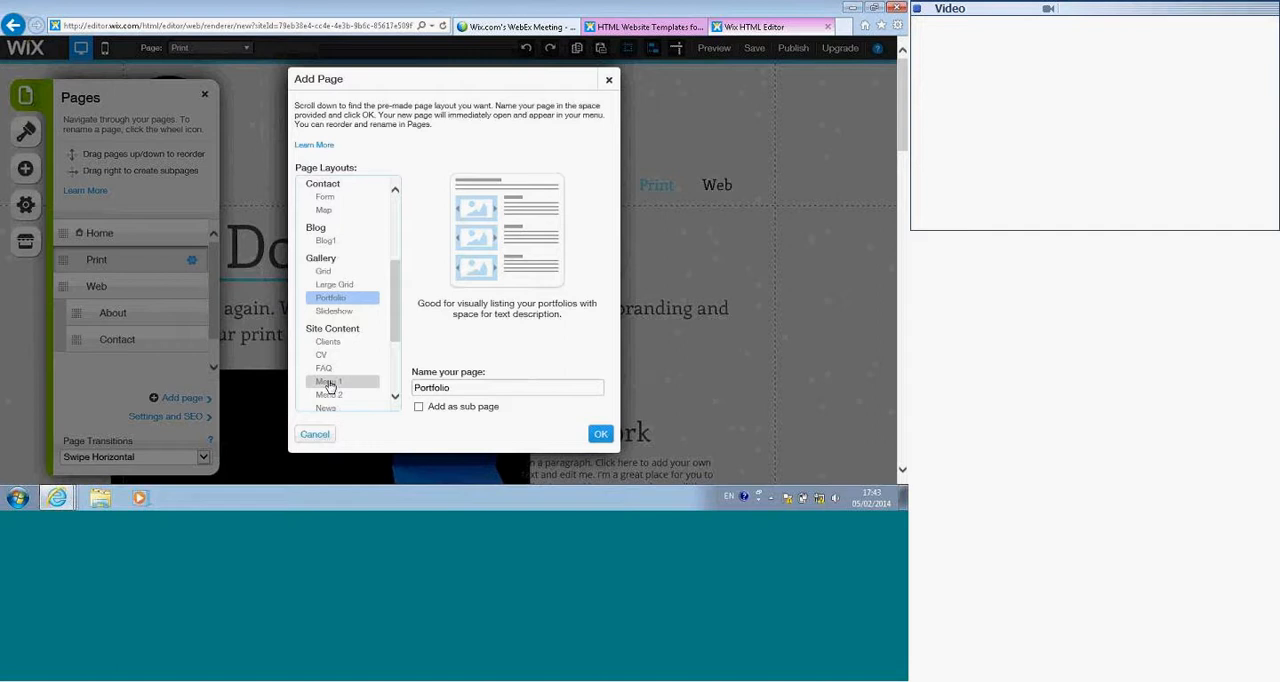
pyautogui.click(329, 381)
pyautogui.scroll(5, 335, 365)
pyautogui.click(325, 202)
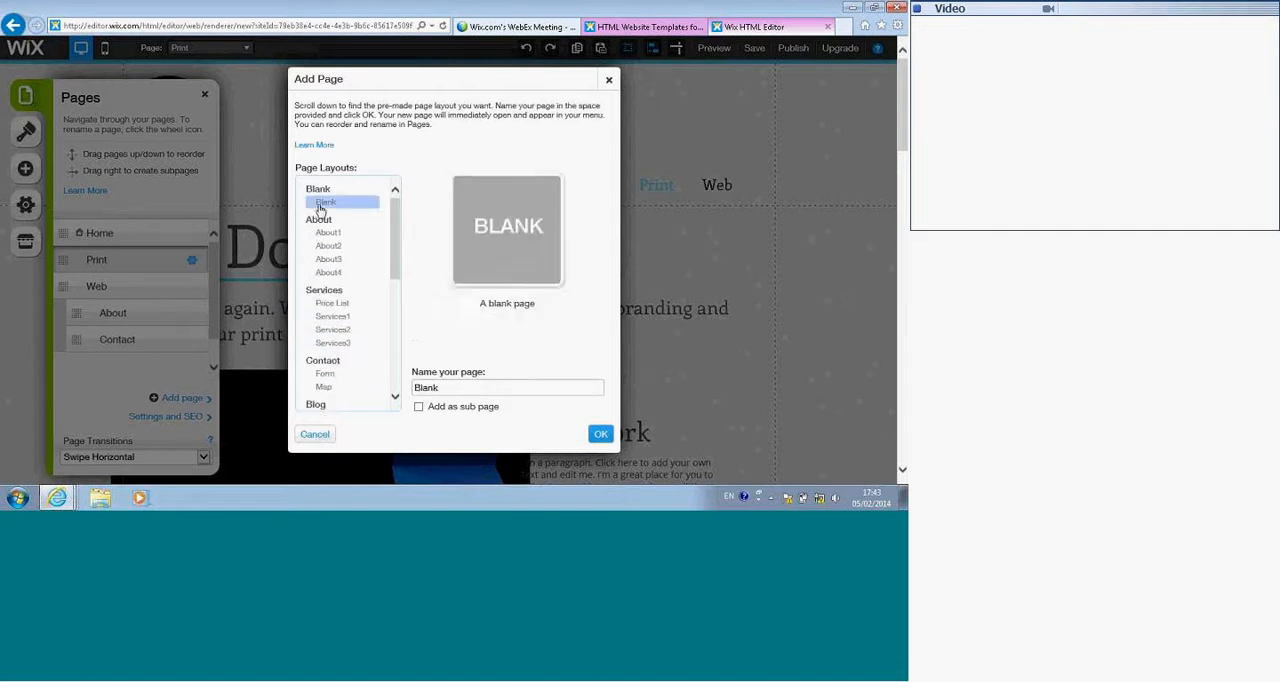
pyautogui.click(598, 434)
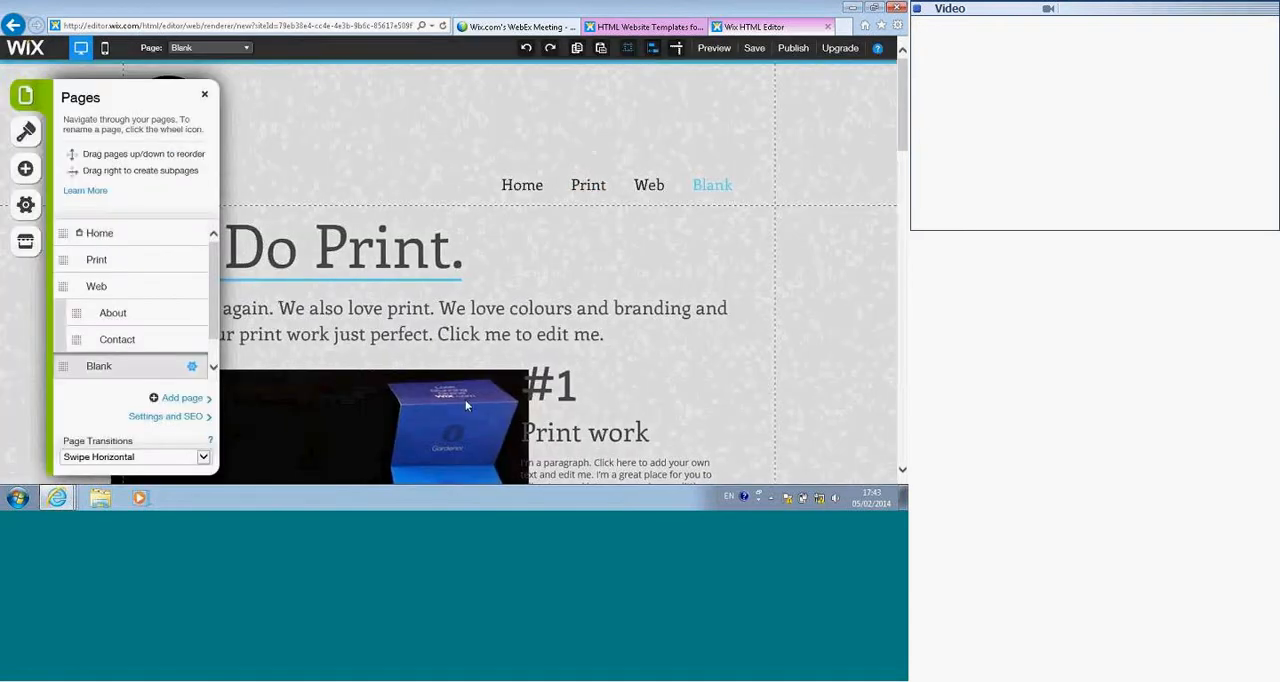
# Step: Rename the new Blank page to "name" in its page settings
pyautogui.click(191, 369)
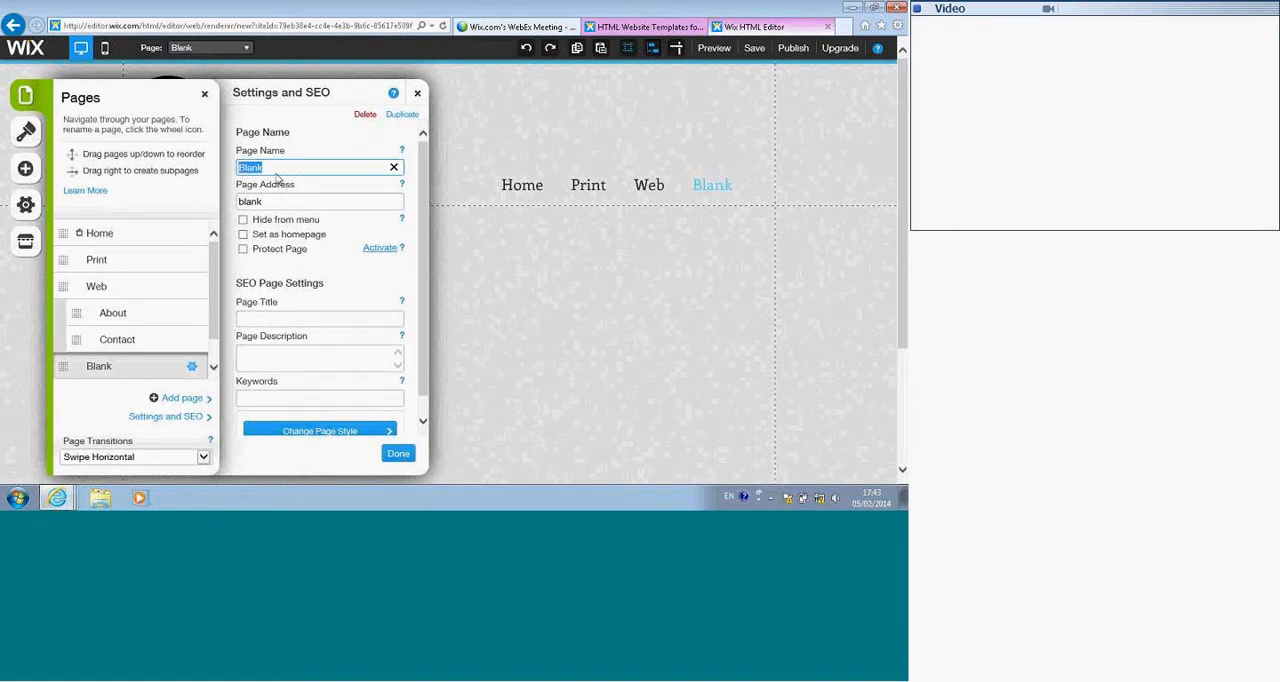
pyautogui.write('n')
pyautogui.press('BackSpace')
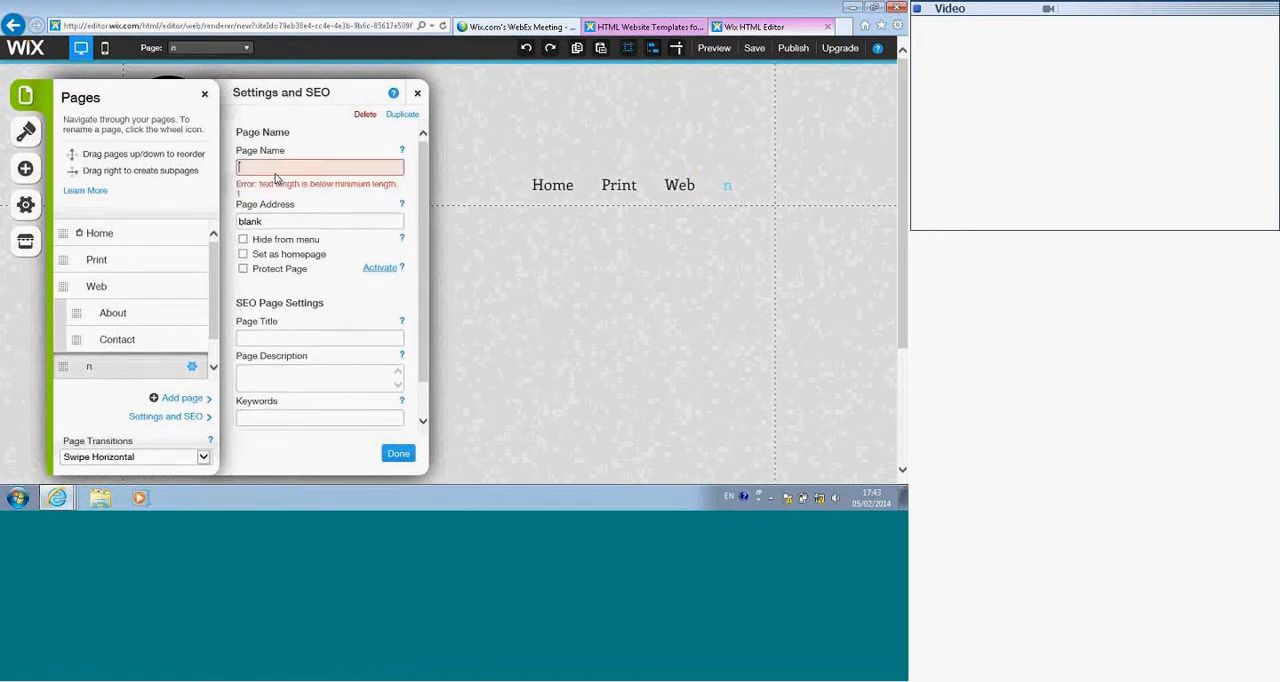
pyautogui.press('alt')
pyautogui.press('a')
pyautogui.press('o')
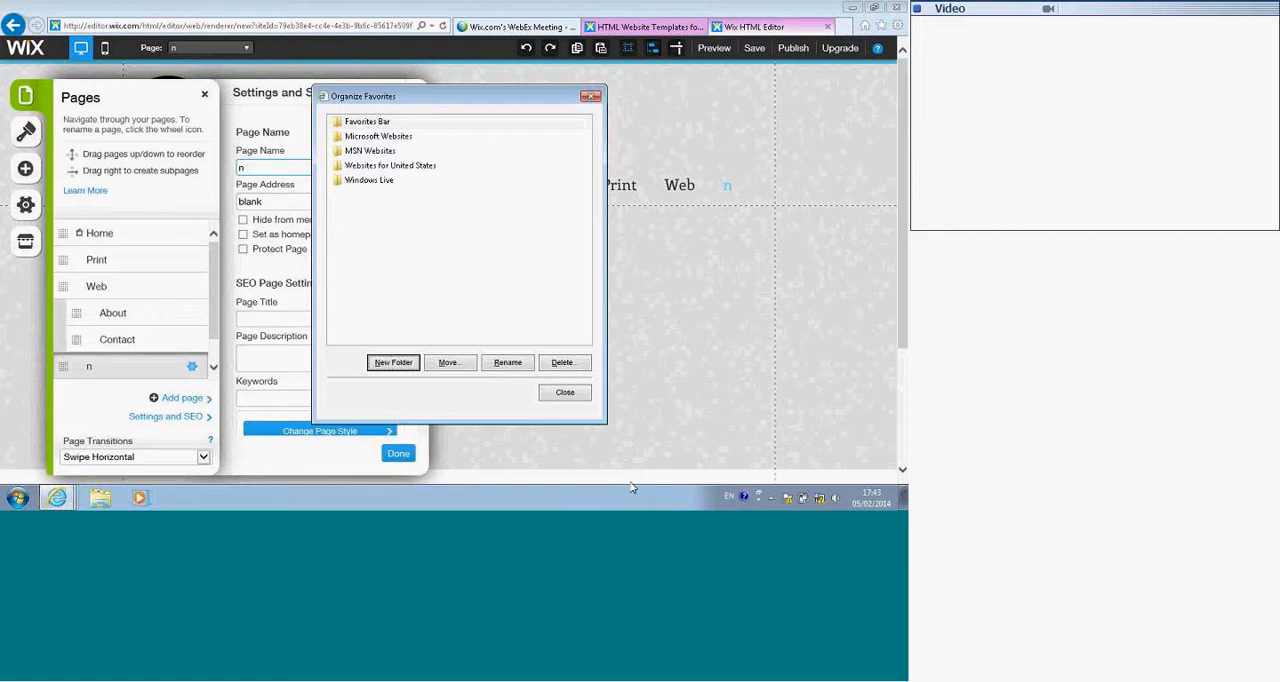
pyautogui.click(565, 392)
pyautogui.write('ame')
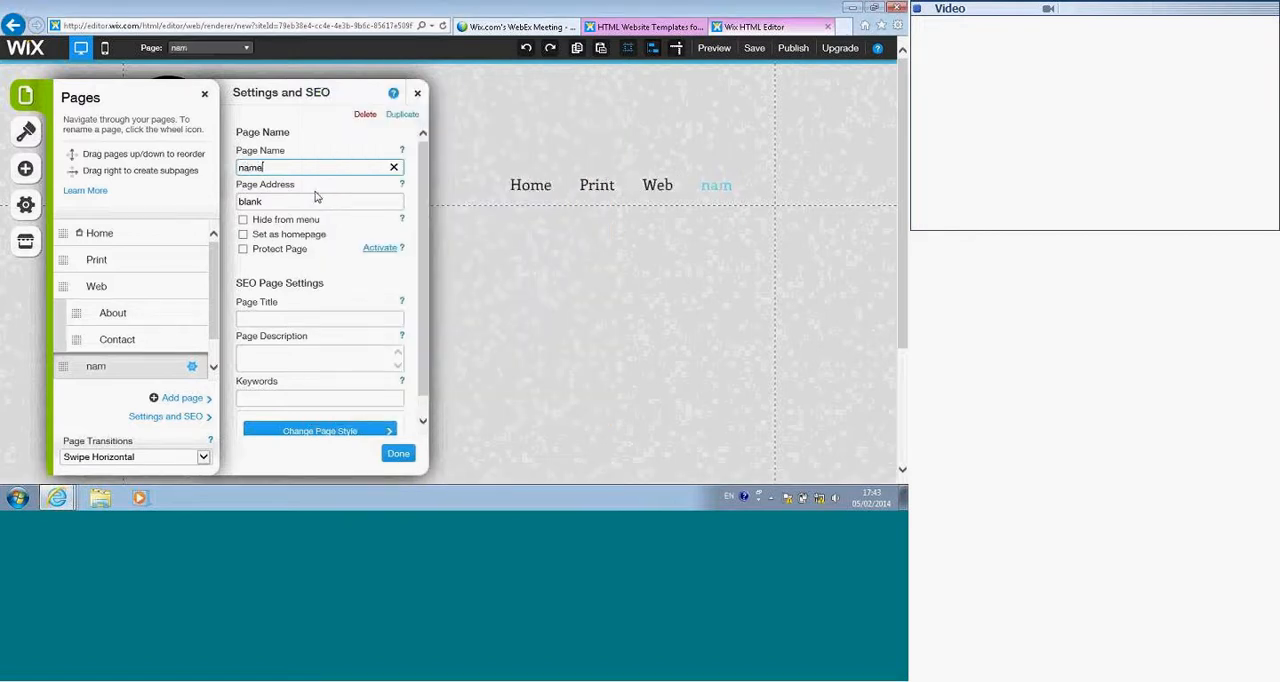
pyautogui.click(398, 454)
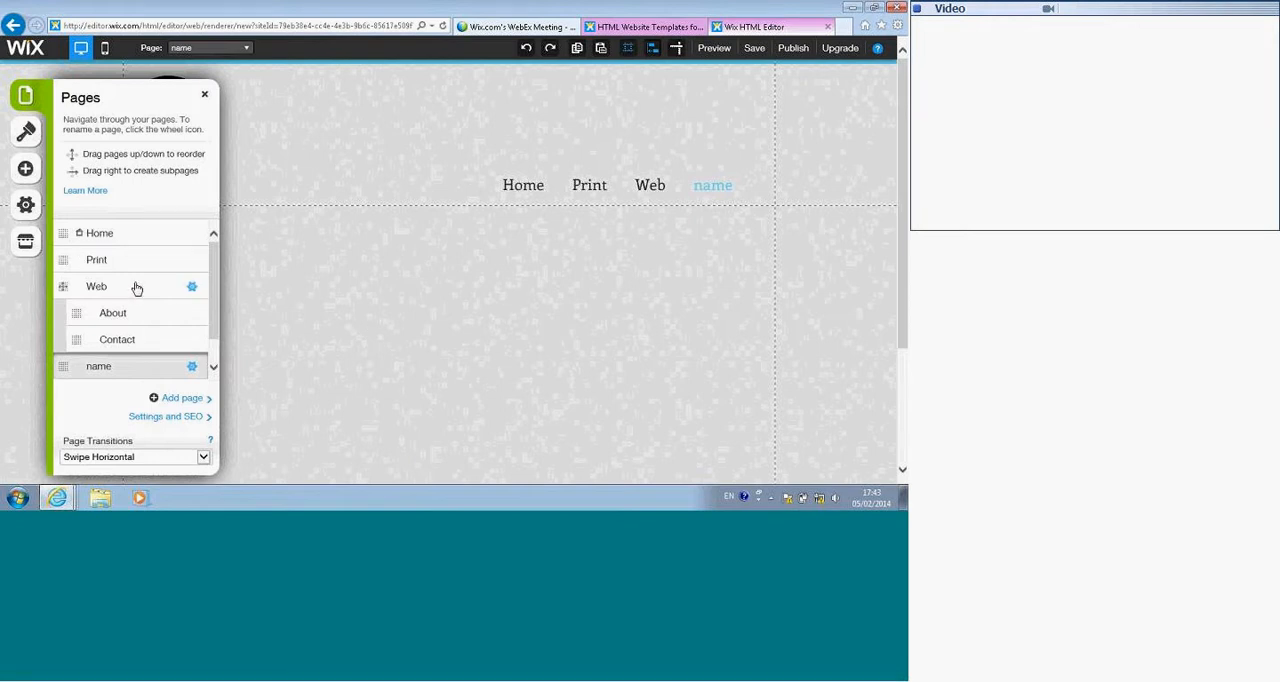
# Step: Set the site's page transition to Swipe Vertical and close the Contact page settings and page list
pyautogui.click(191, 340)
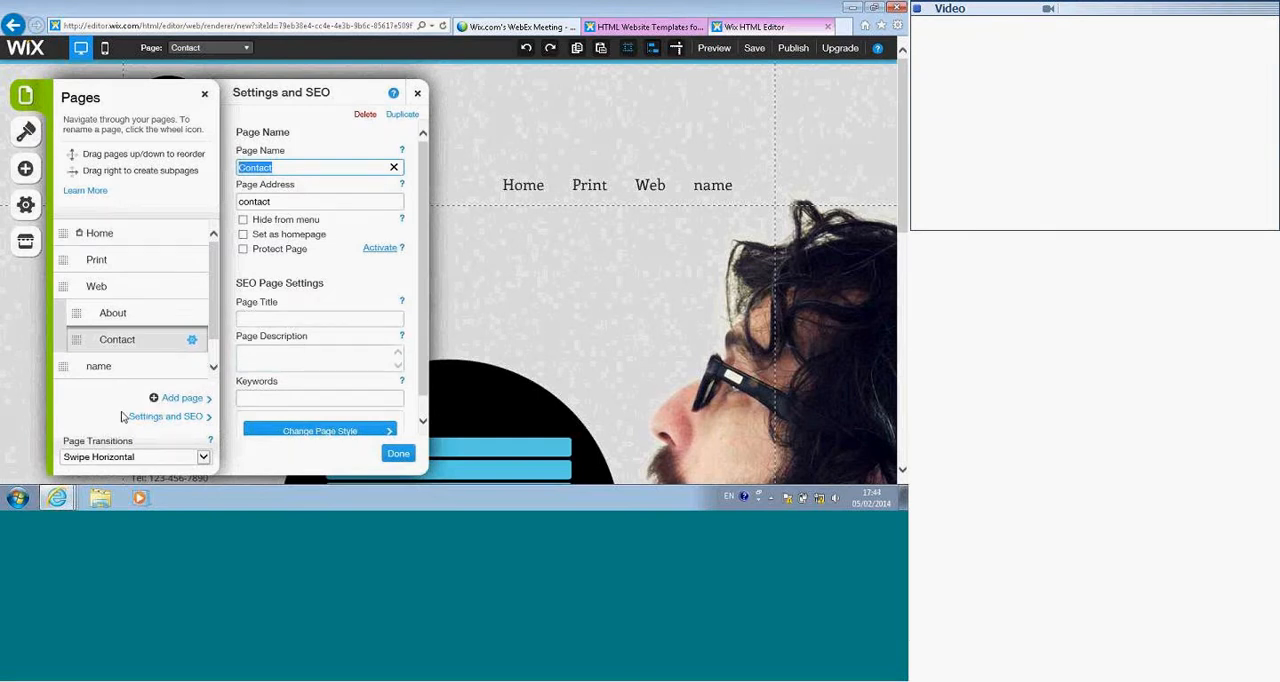
pyautogui.click(203, 458)
pyautogui.click(118, 452)
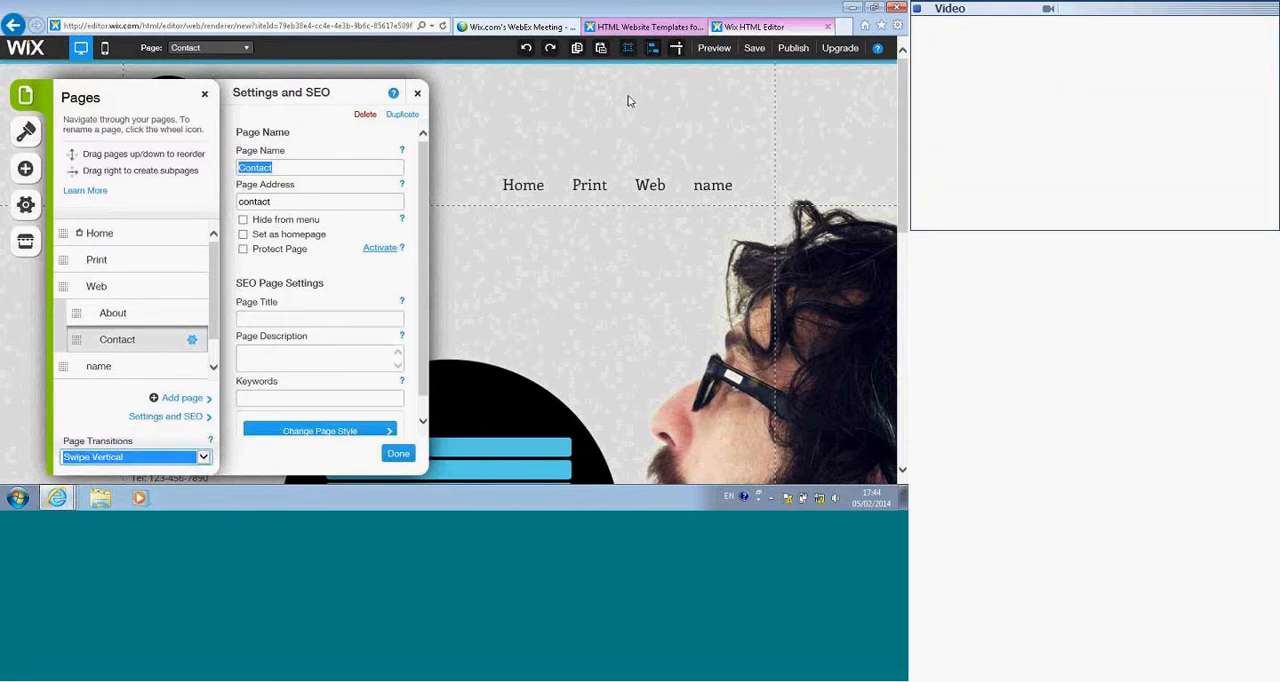
pyautogui.click(27, 99)
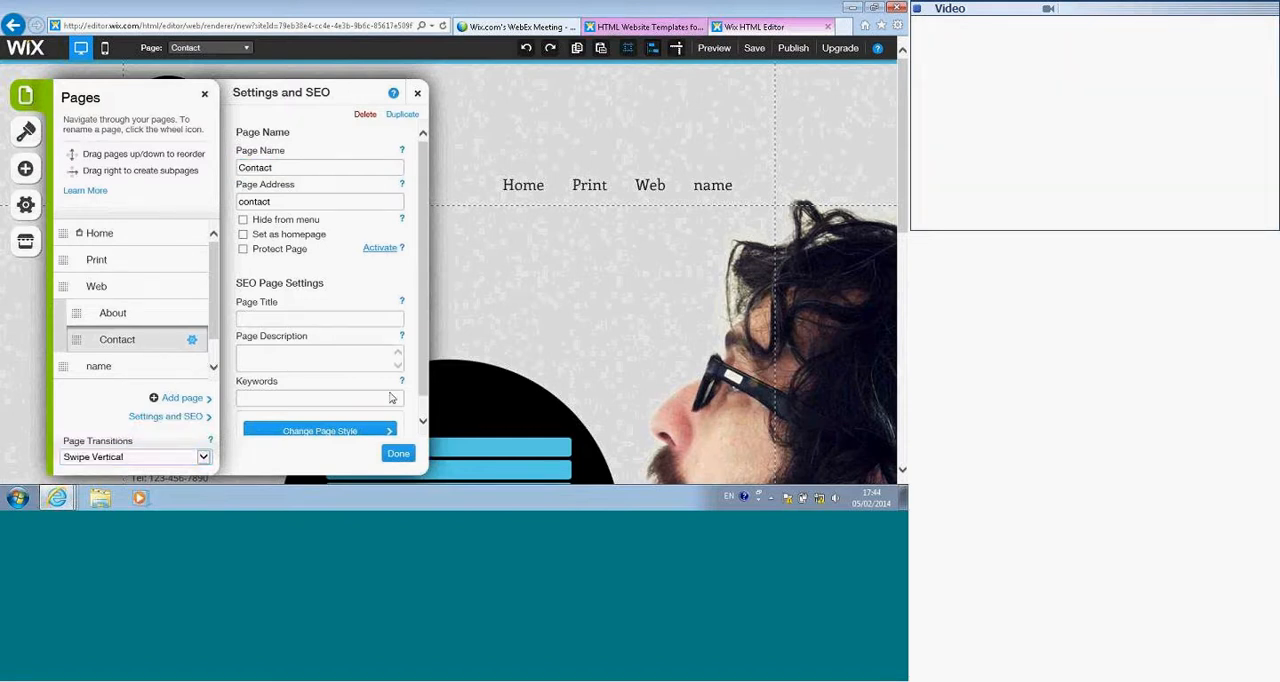
pyautogui.click(399, 454)
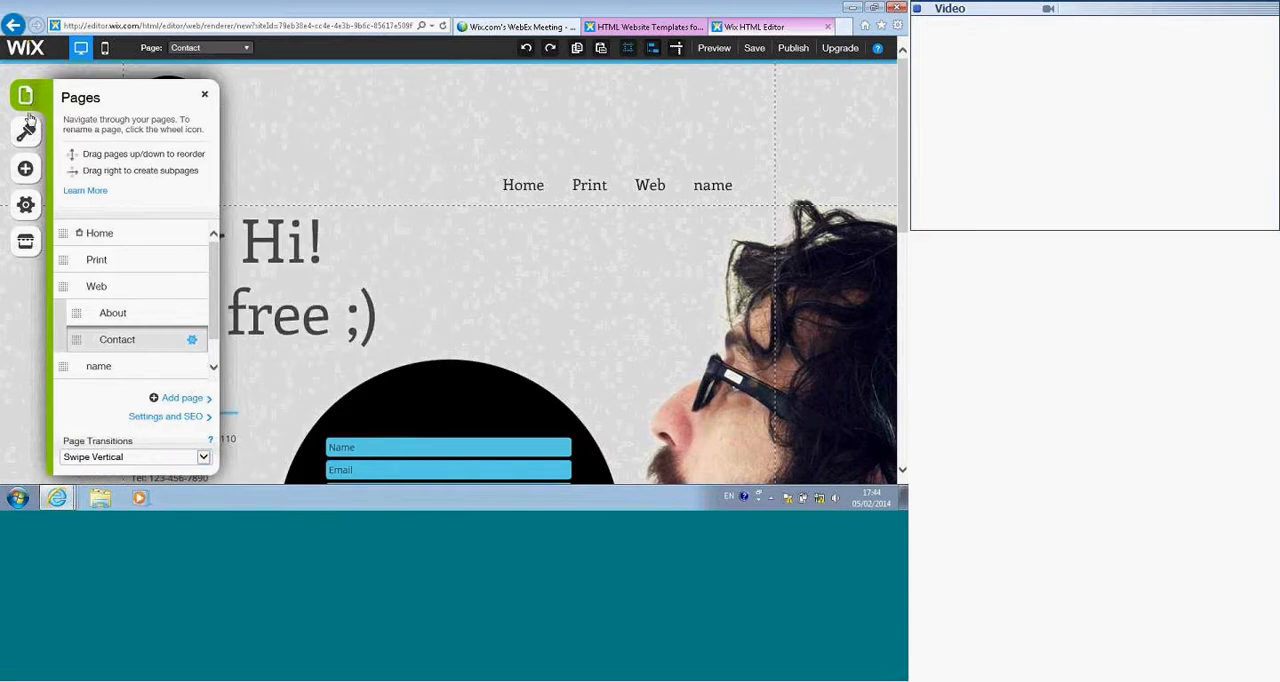
pyautogui.click(201, 96)
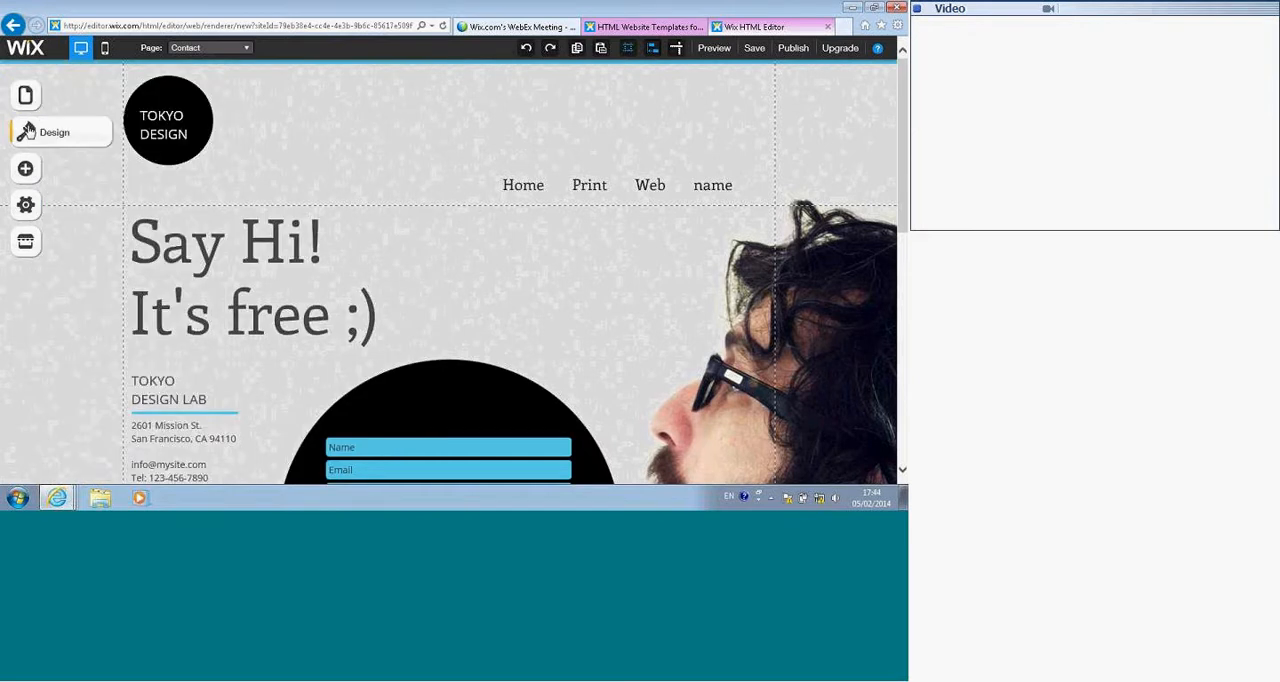
# Step: Apply the red floral pattern as the site's background
pyautogui.click(27, 132)
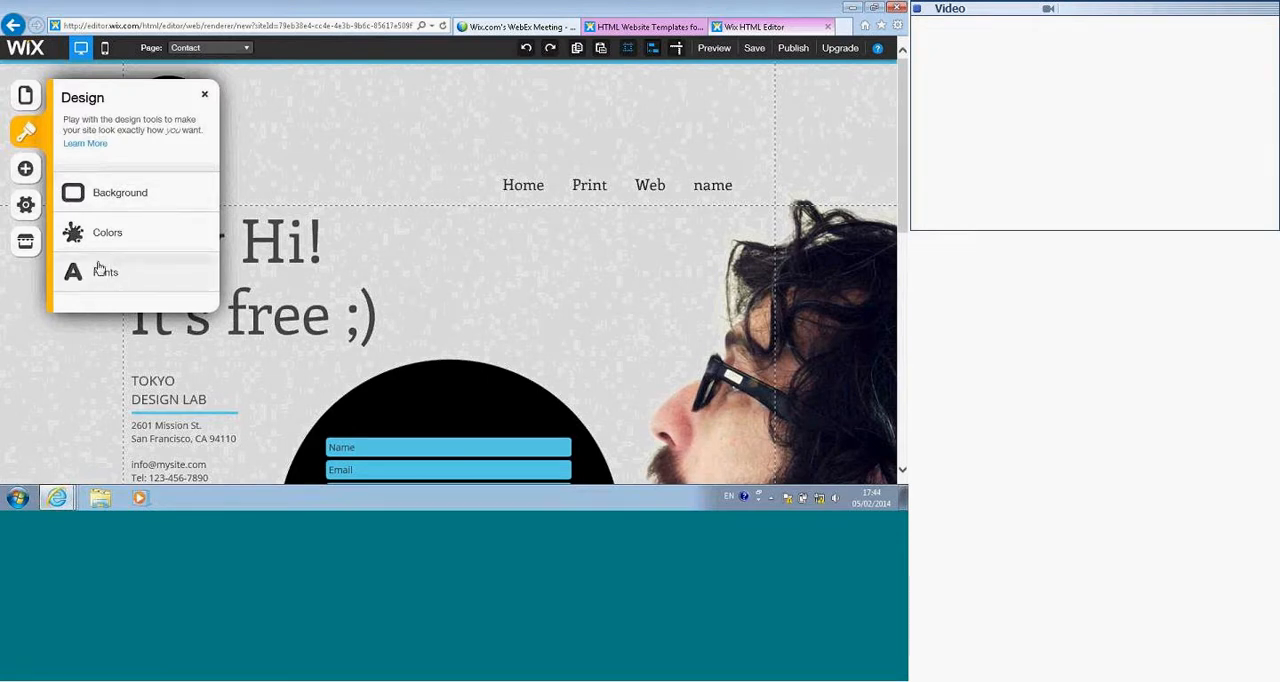
pyautogui.click(100, 198)
pyautogui.click(130, 370)
# Step: Customize the site's background with the free Wix image Desert Road
pyautogui.click(175, 216)
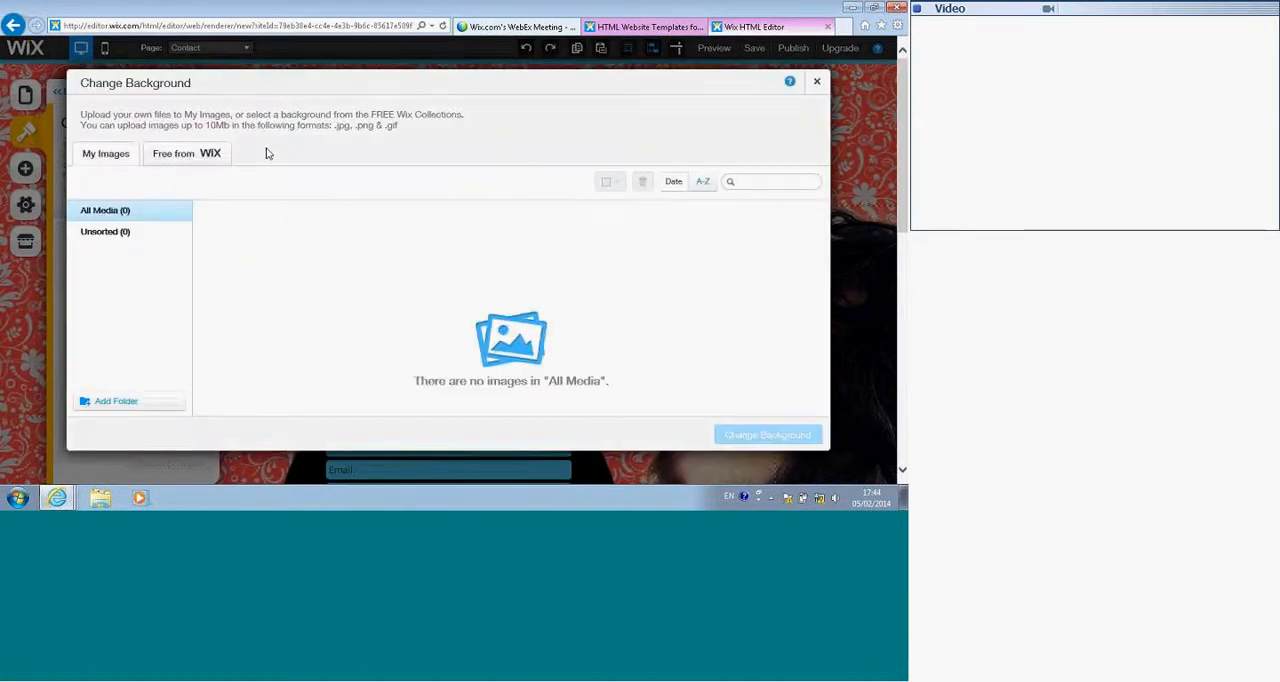
pyautogui.click(160, 156)
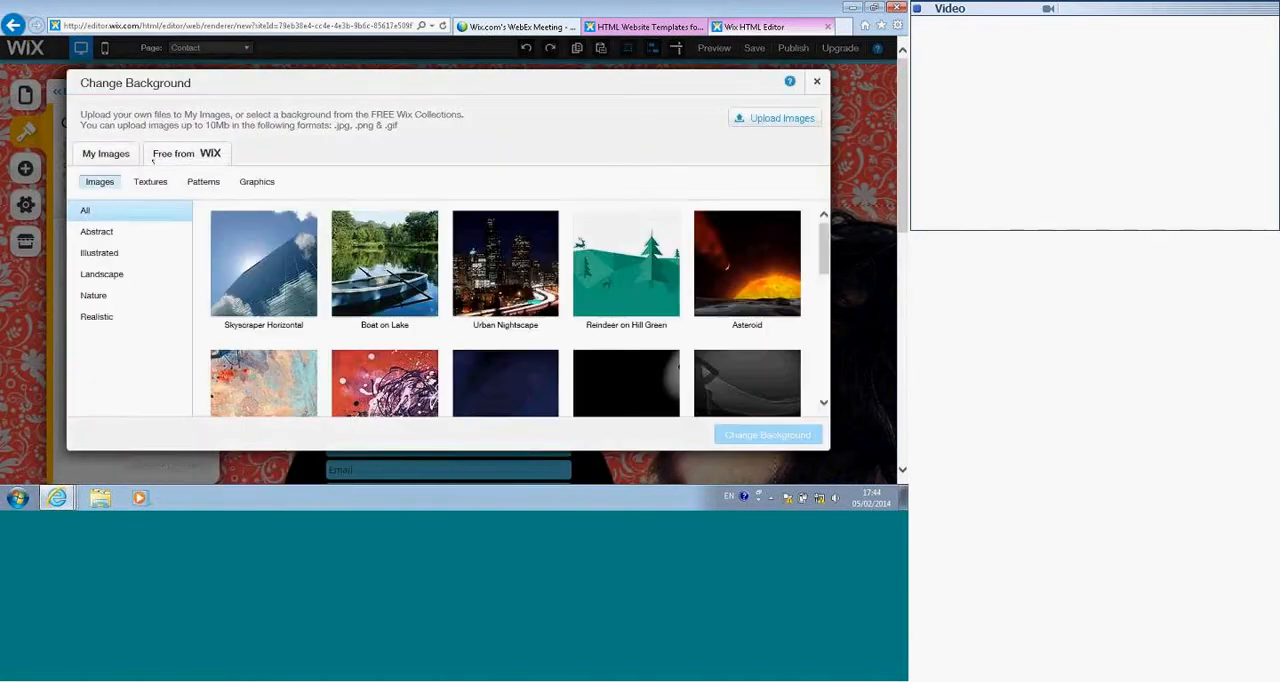
pyautogui.scroll(-1, 432, 268)
pyautogui.scroll(-1, 432, 268)
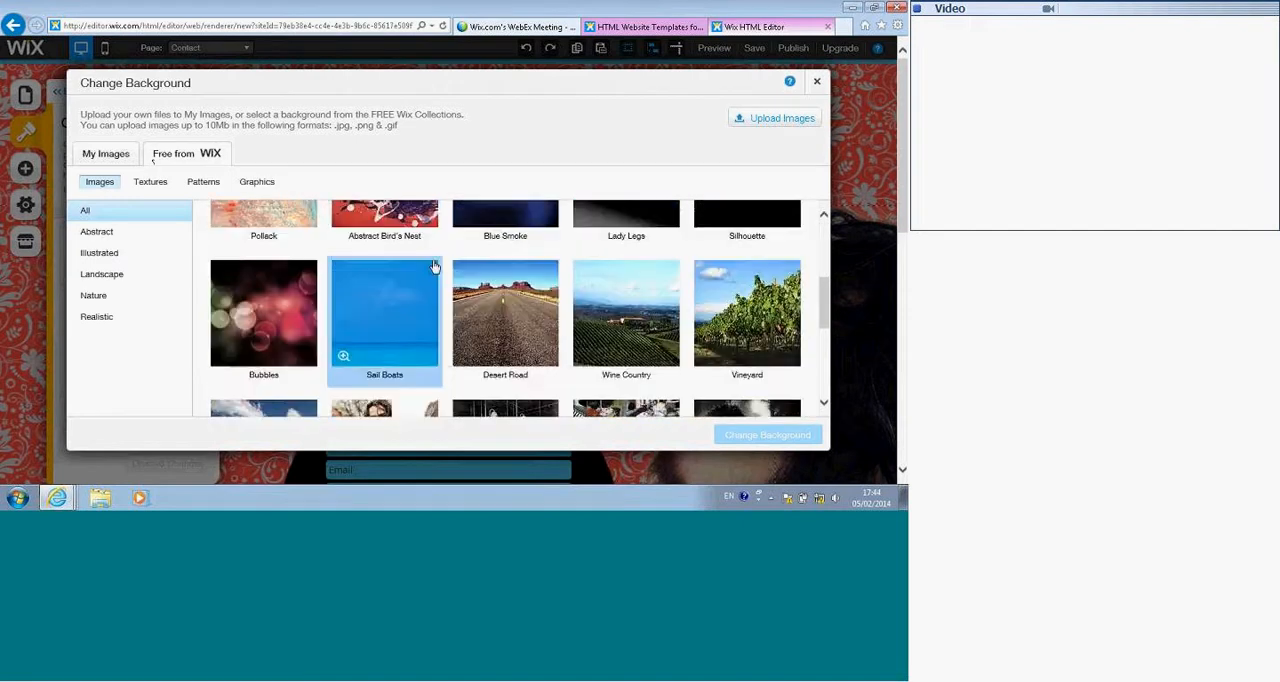
pyautogui.click(505, 298)
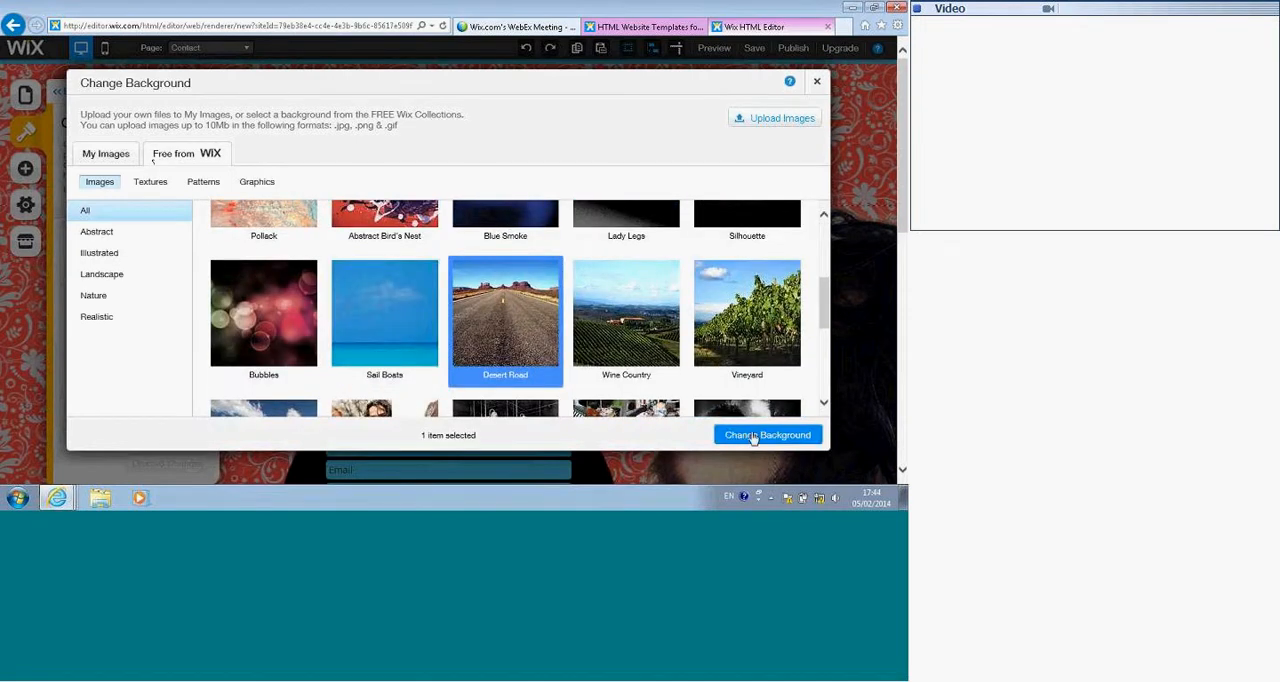
pyautogui.click(751, 436)
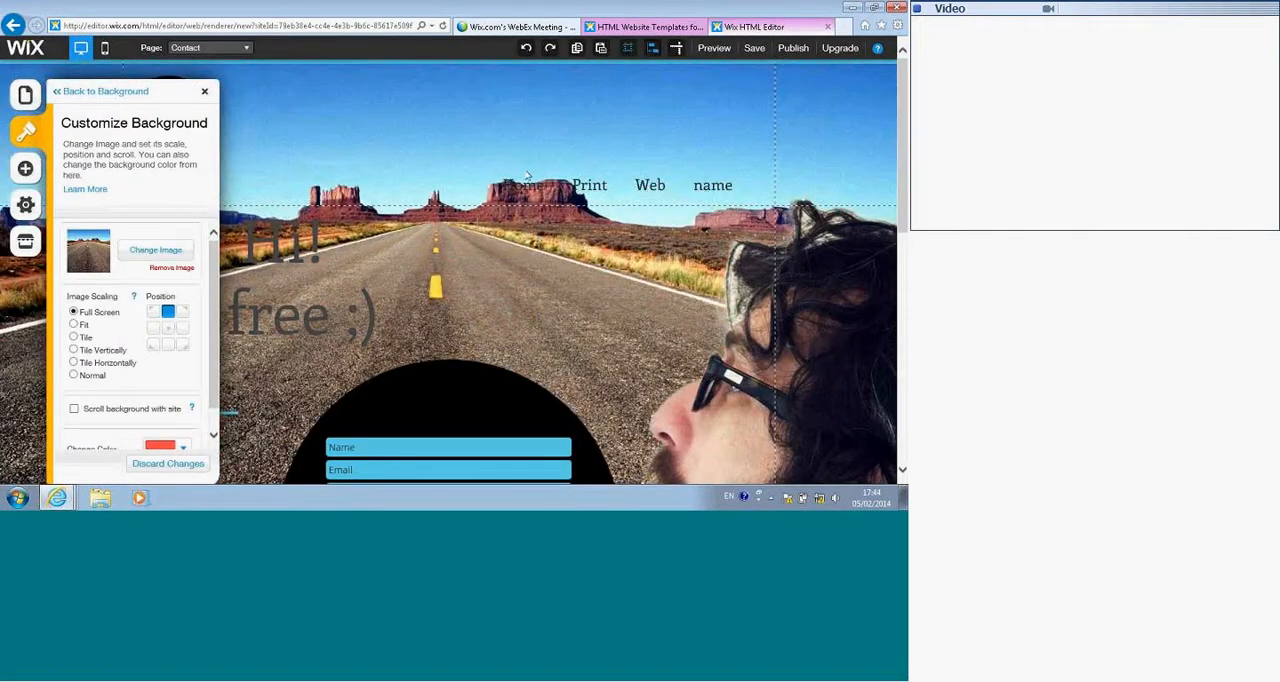
# Step: Change the site's background to the preset light grey diagonal stripe pattern
pyautogui.scroll(-5, 472, 180)
pyautogui.scroll(5, 472, 181)
pyautogui.click(107, 95)
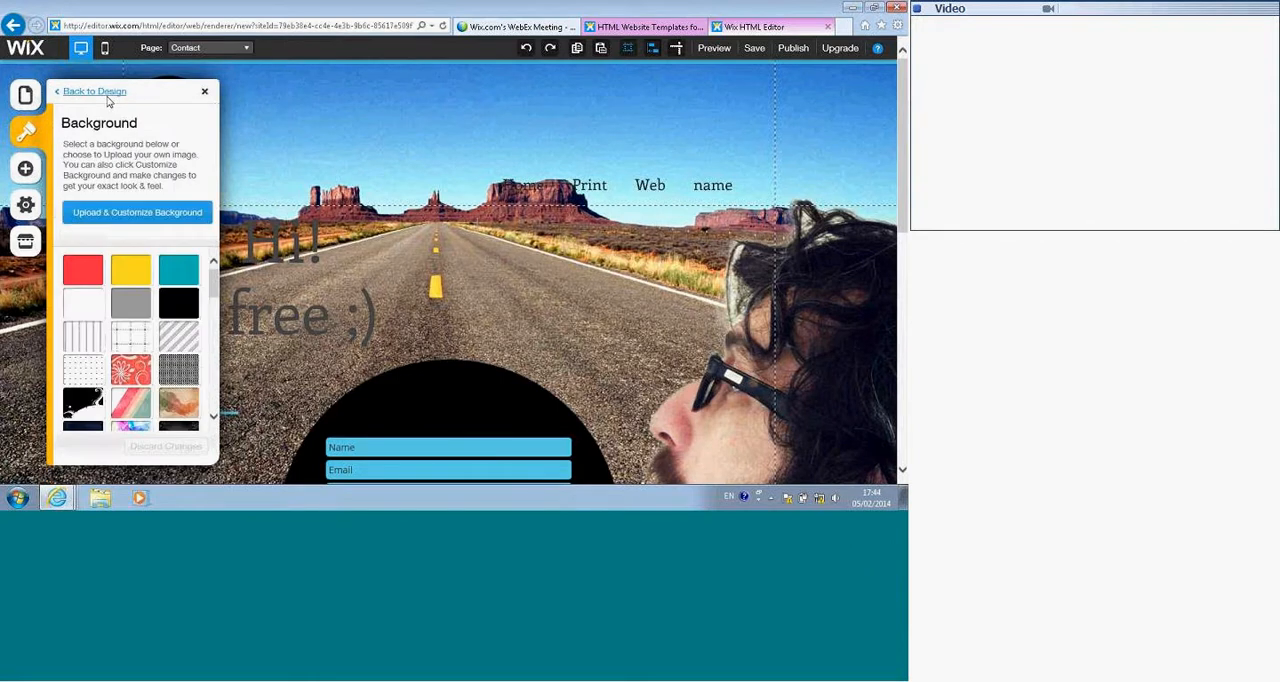
pyautogui.click(181, 340)
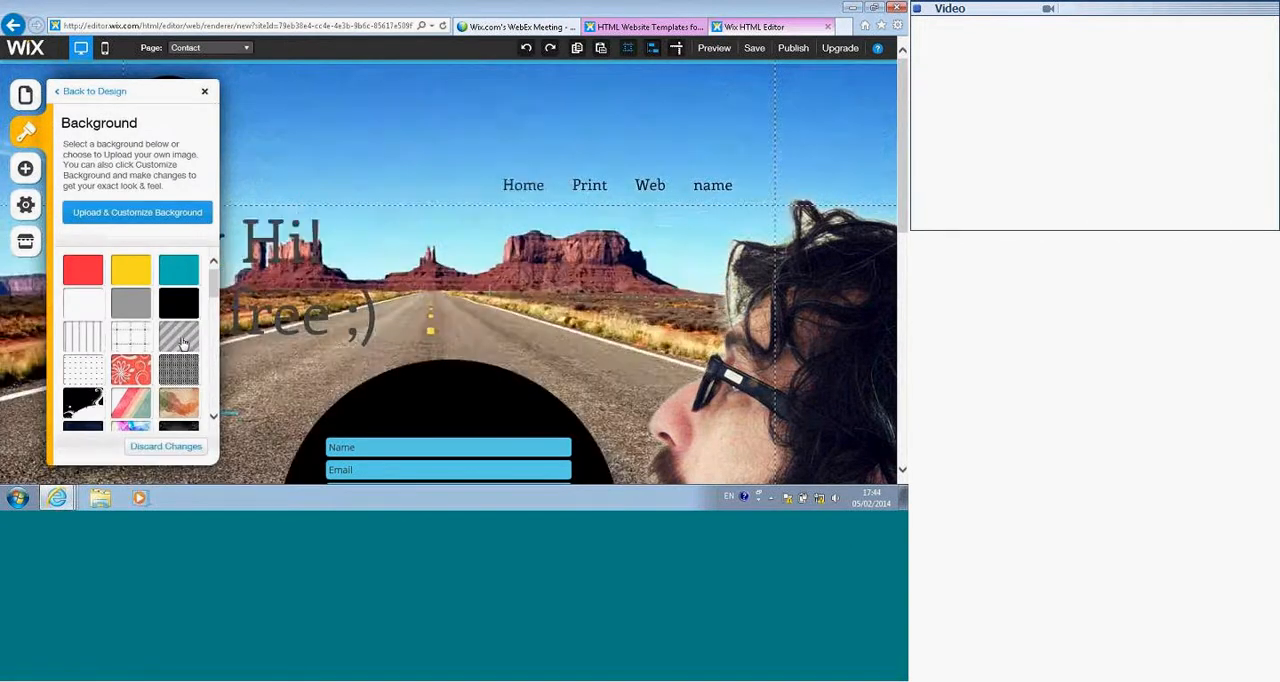
# Step: Try several preset color palettes, such as Licorice Allsorts In Blue and My Blue Sneakers, and apply At The Car Wash Yeah
pyautogui.click(18, 140)
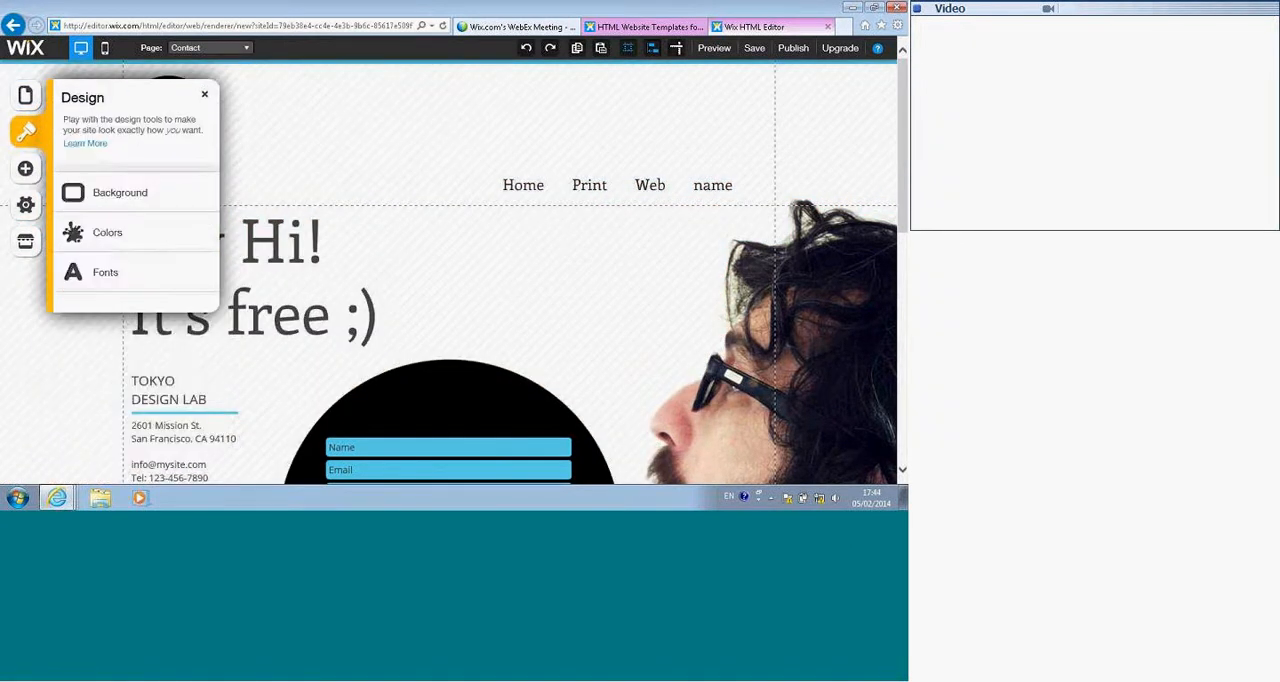
pyautogui.click(103, 232)
pyautogui.click(105, 307)
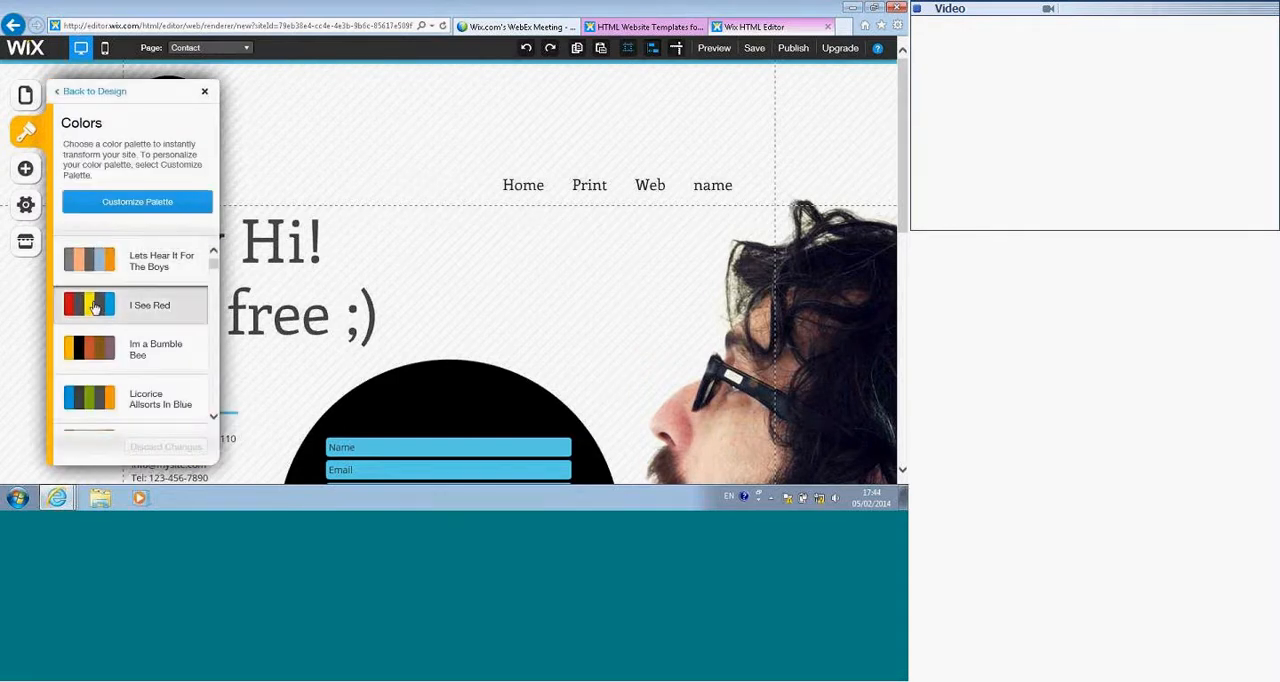
pyautogui.click(77, 390)
pyautogui.scroll(-3, 78, 366)
pyautogui.click(82, 368)
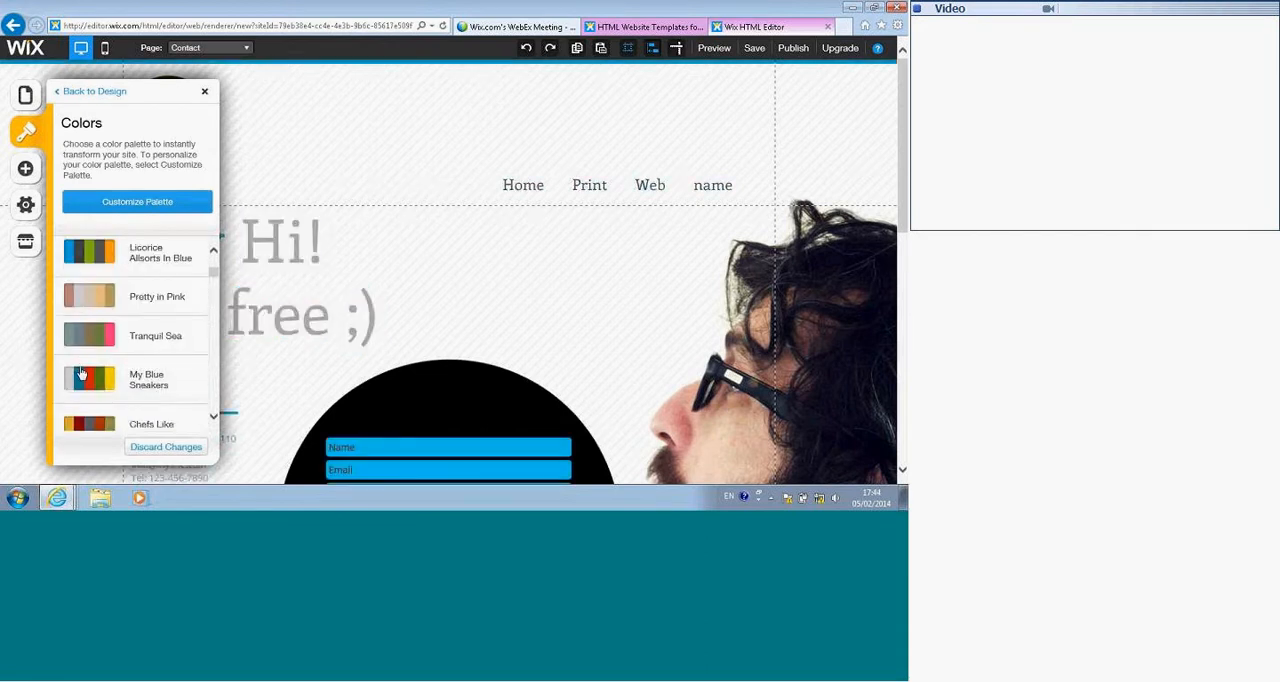
pyautogui.scroll(-3, 88, 360)
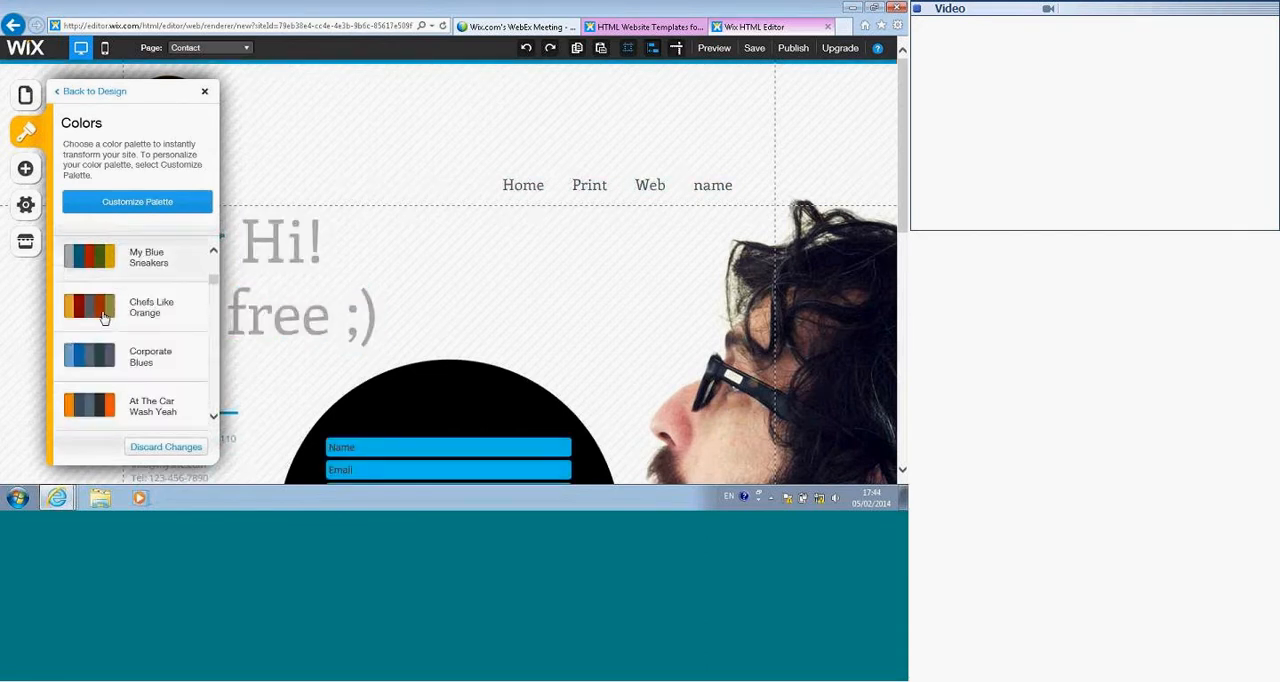
pyautogui.click(87, 398)
pyautogui.click(132, 268)
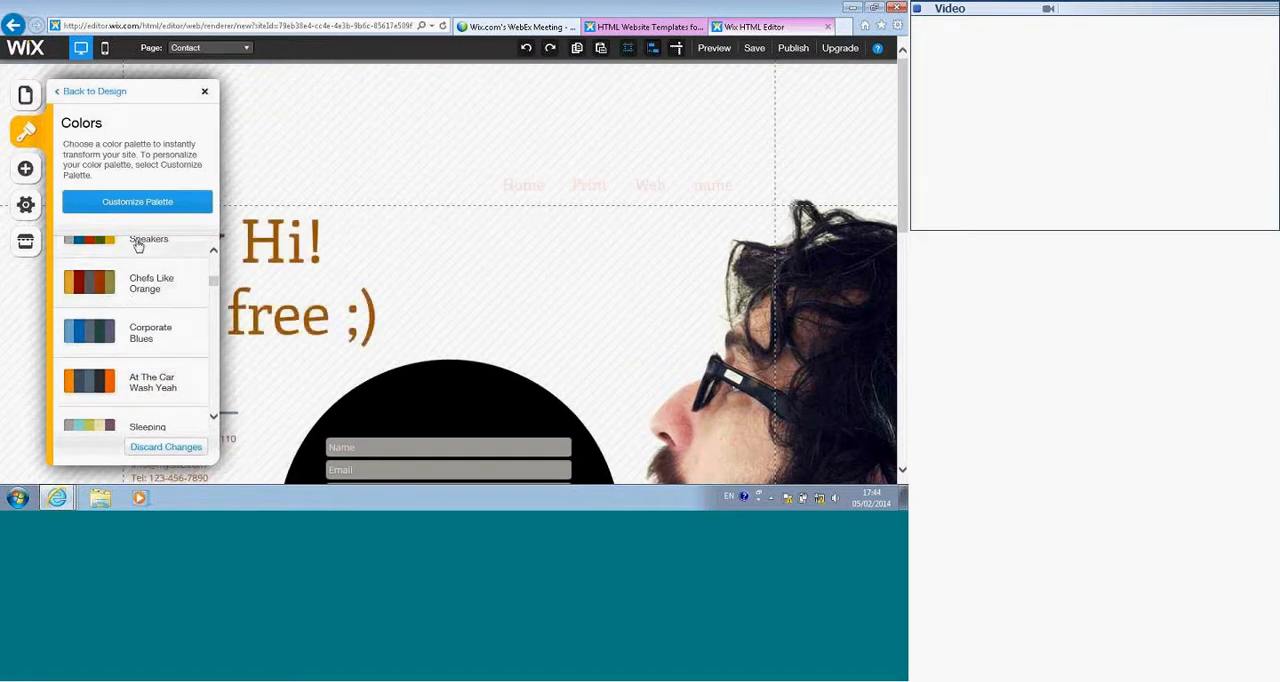
# Step: Customize the palette by changing its last main color, the red-orange one, to turquoise 0DE5E1
pyautogui.click(164, 205)
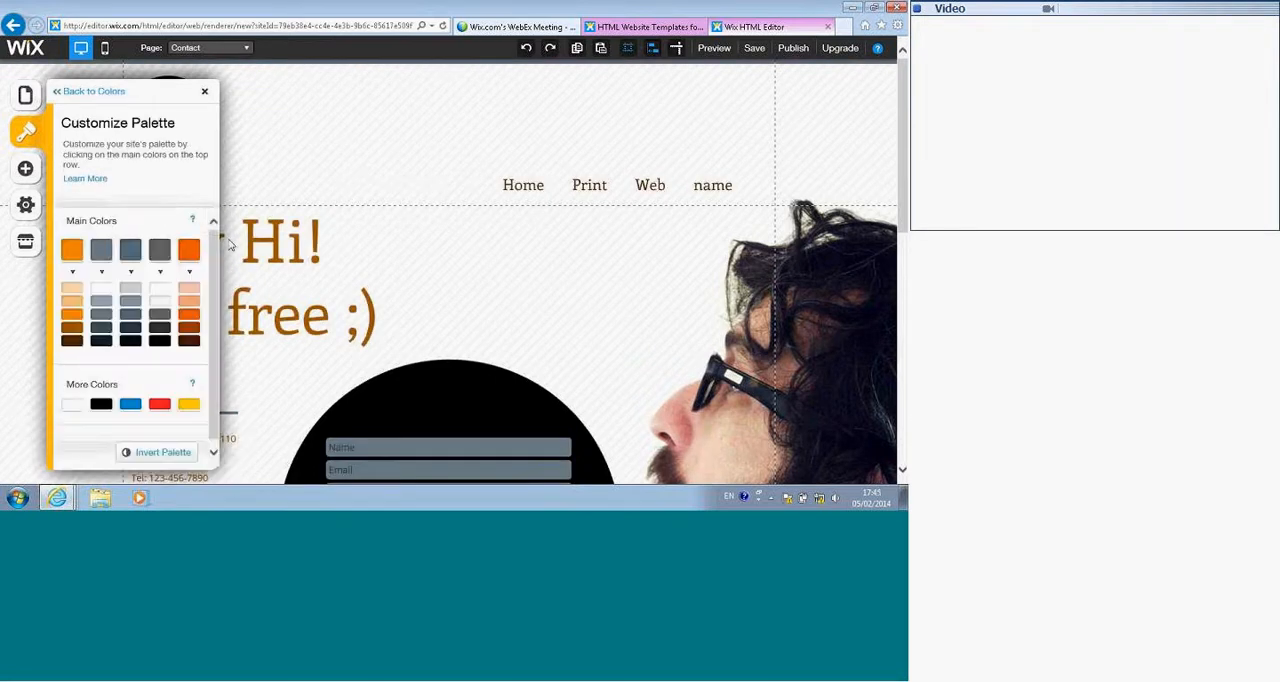
pyautogui.click(189, 250)
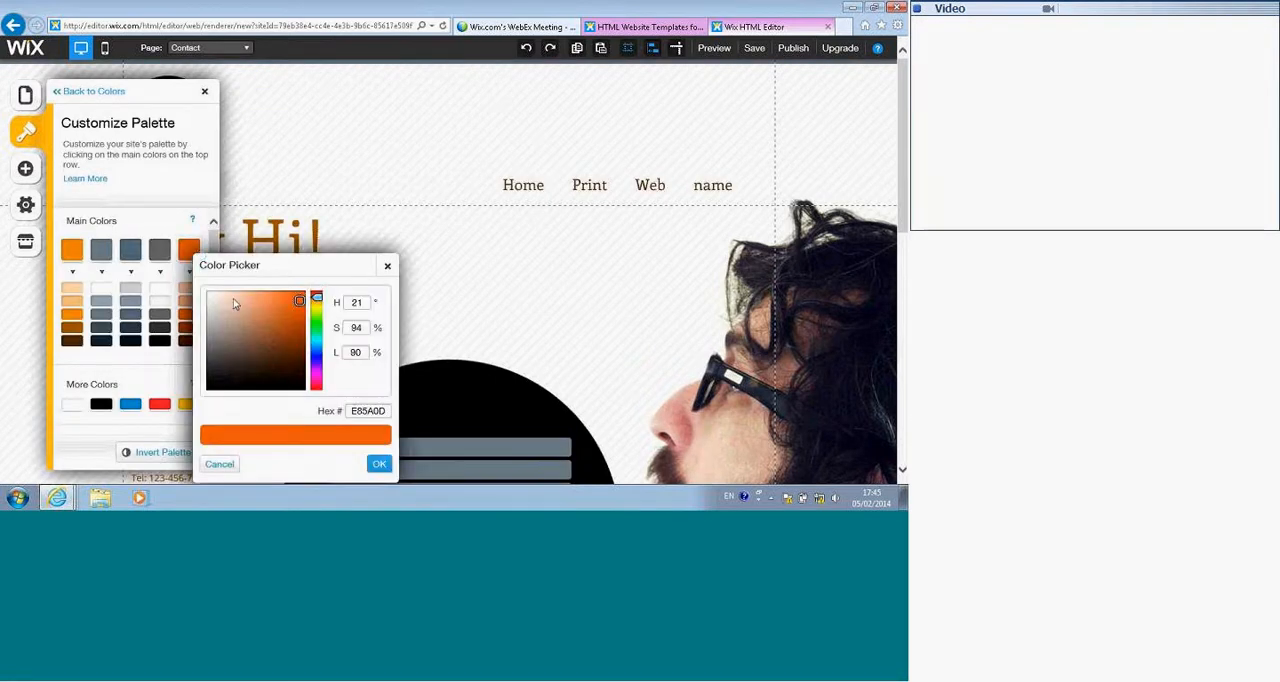
pyautogui.click(317, 342)
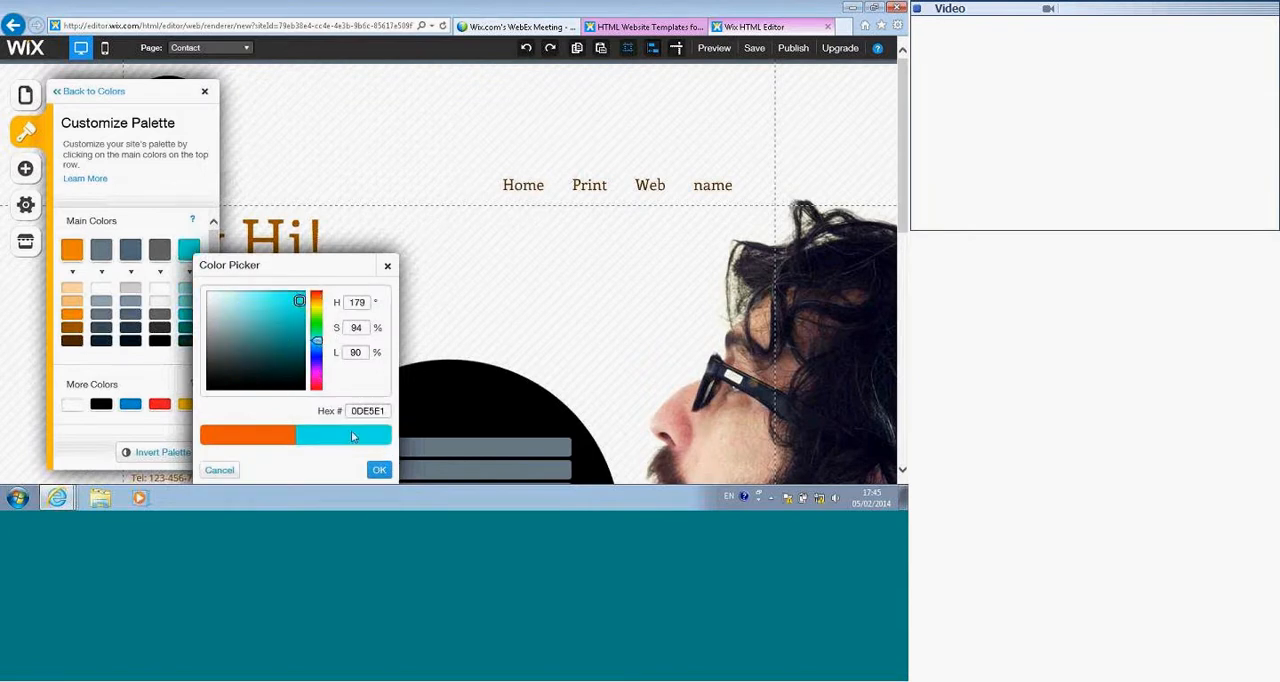
pyautogui.click(379, 469)
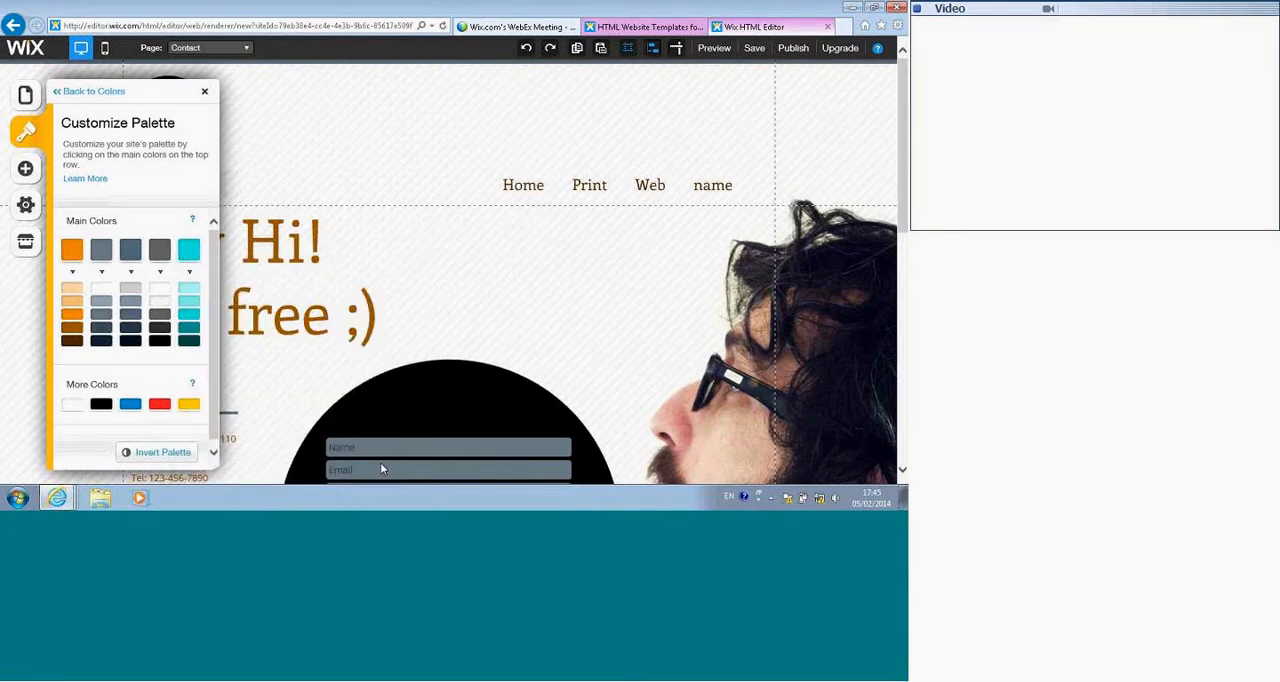
pyautogui.click(206, 94)
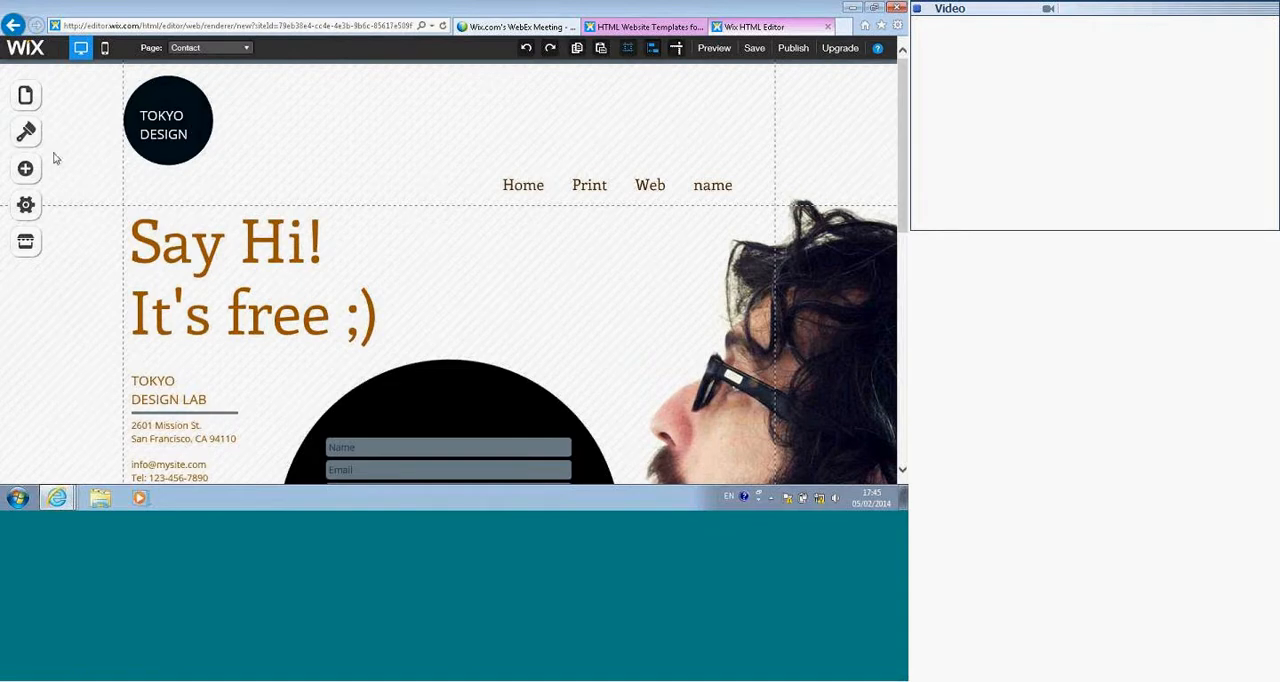
# Step: Try several preset font schemes for the site and apply the one that sets the menu and page title in Play
pyautogui.scroll(-5, 149, 199)
pyautogui.scroll(5, 149, 199)
pyautogui.scroll(-6, 149, 199)
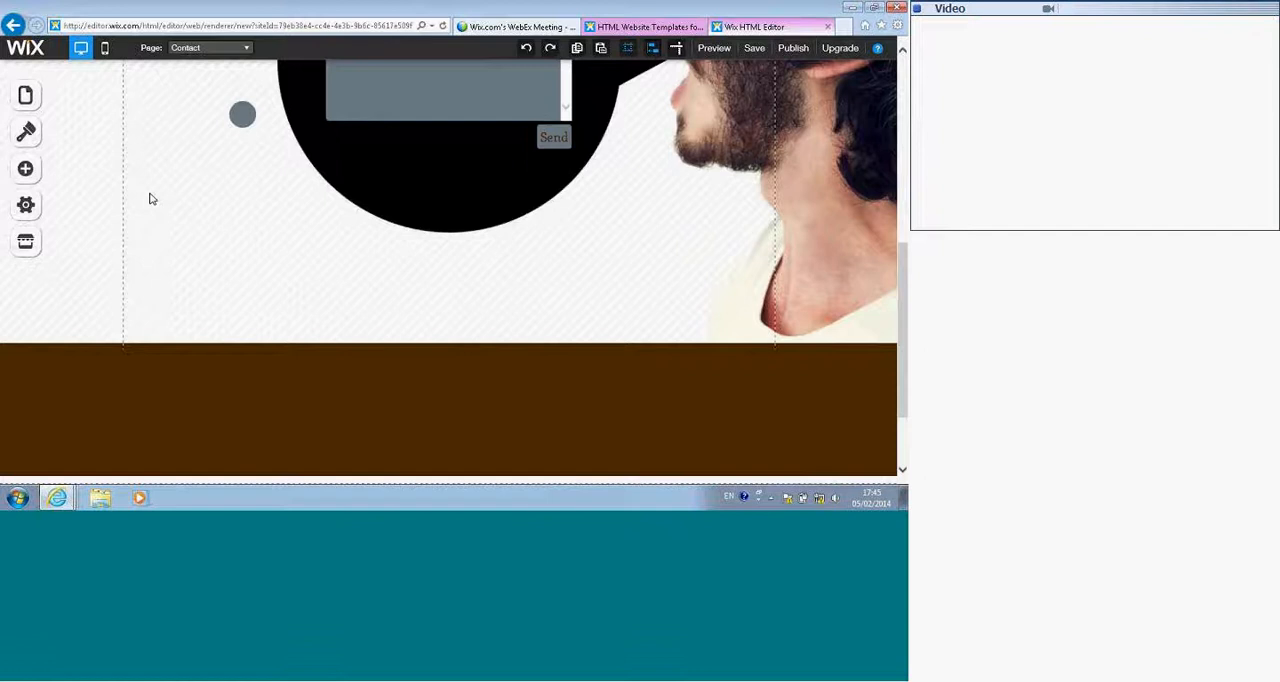
pyautogui.scroll(-2, 145, 190)
pyautogui.scroll(4, 90, 160)
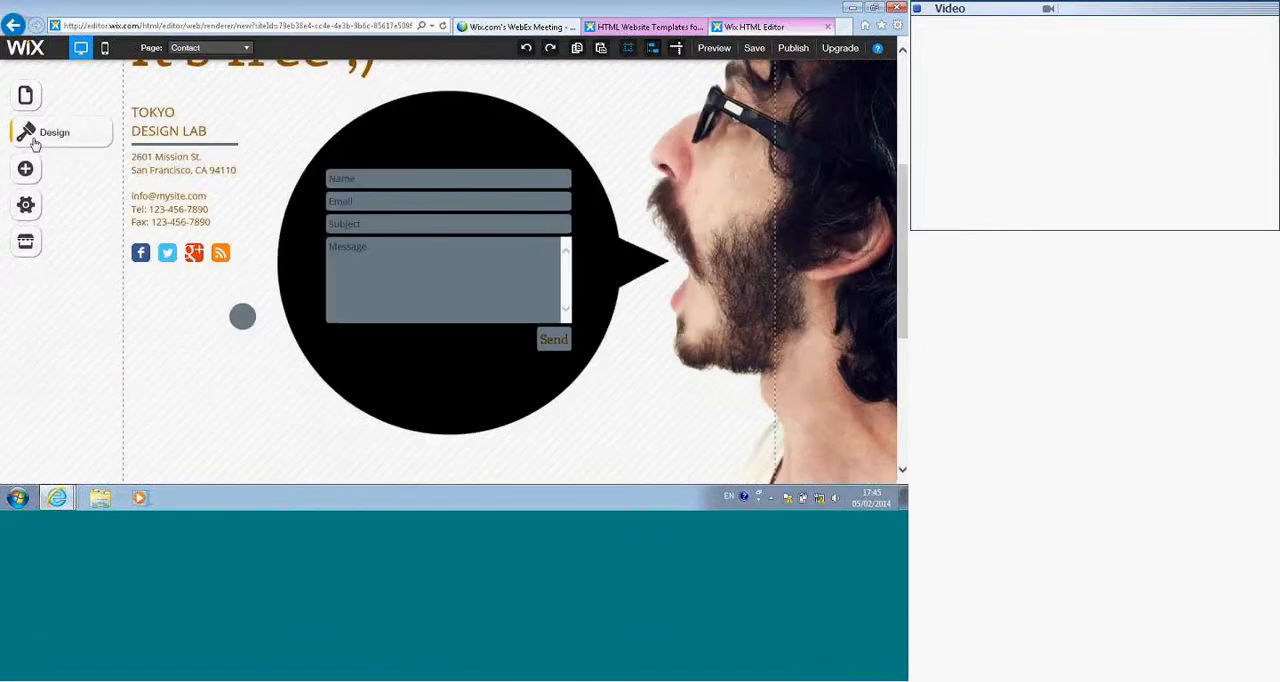
pyautogui.click(33, 142)
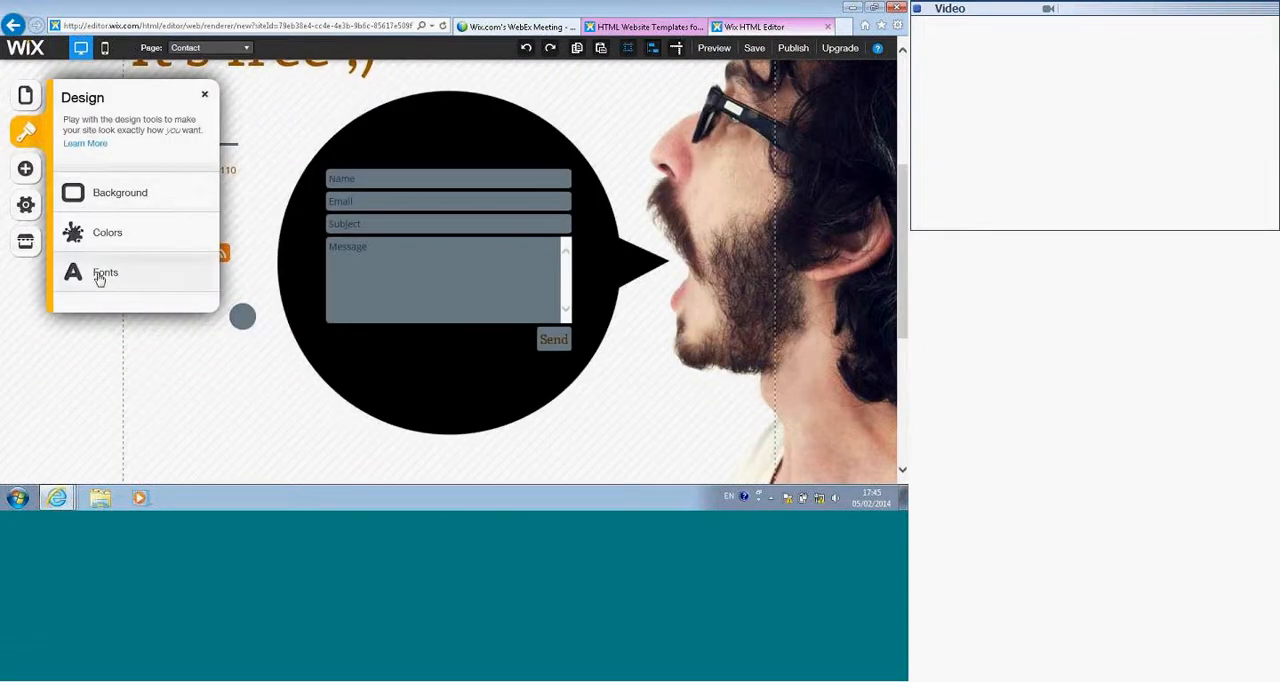
pyautogui.click(100, 276)
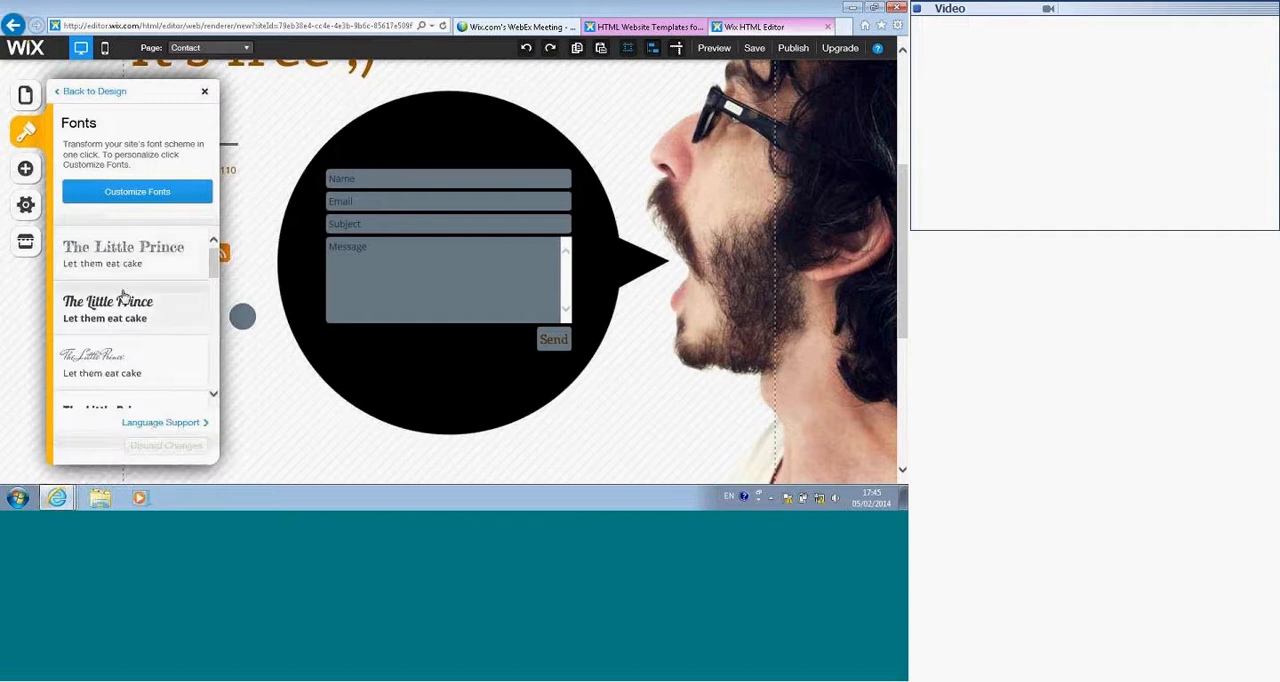
pyautogui.click(122, 295)
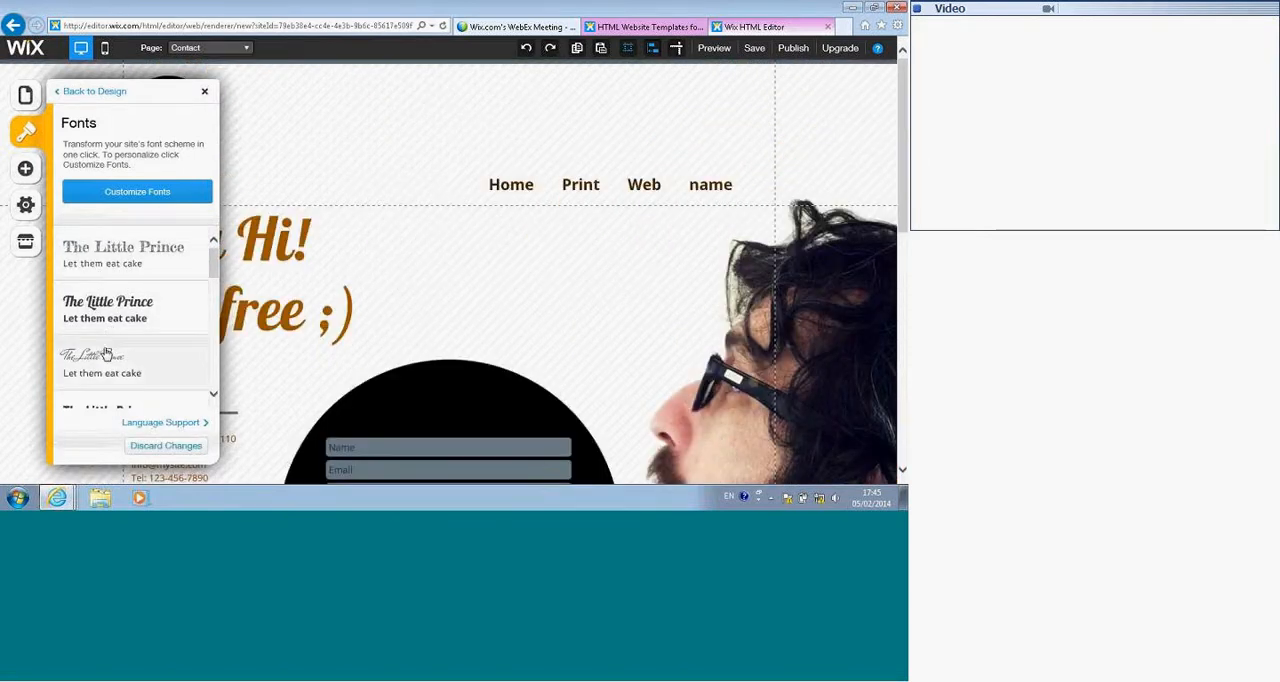
pyautogui.click(105, 354)
pyautogui.scroll(-1, 105, 354)
pyautogui.click(105, 360)
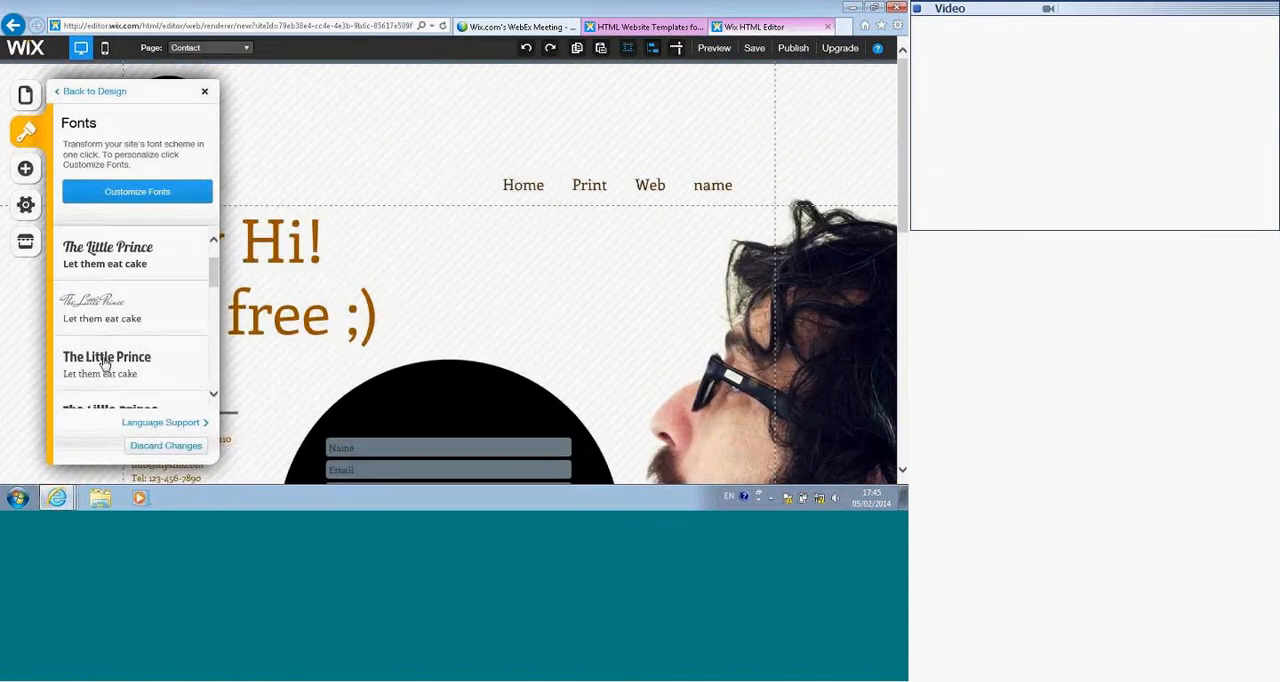
pyautogui.scroll(-1, 116, 353)
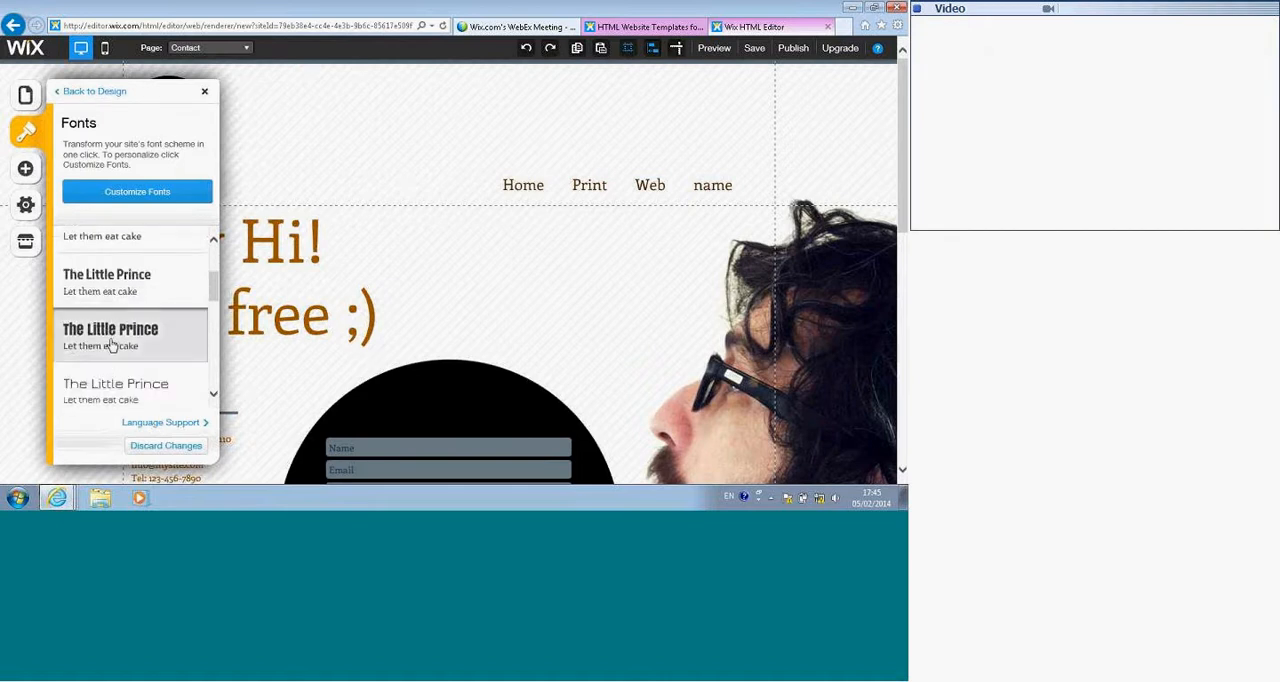
pyautogui.click(150, 192)
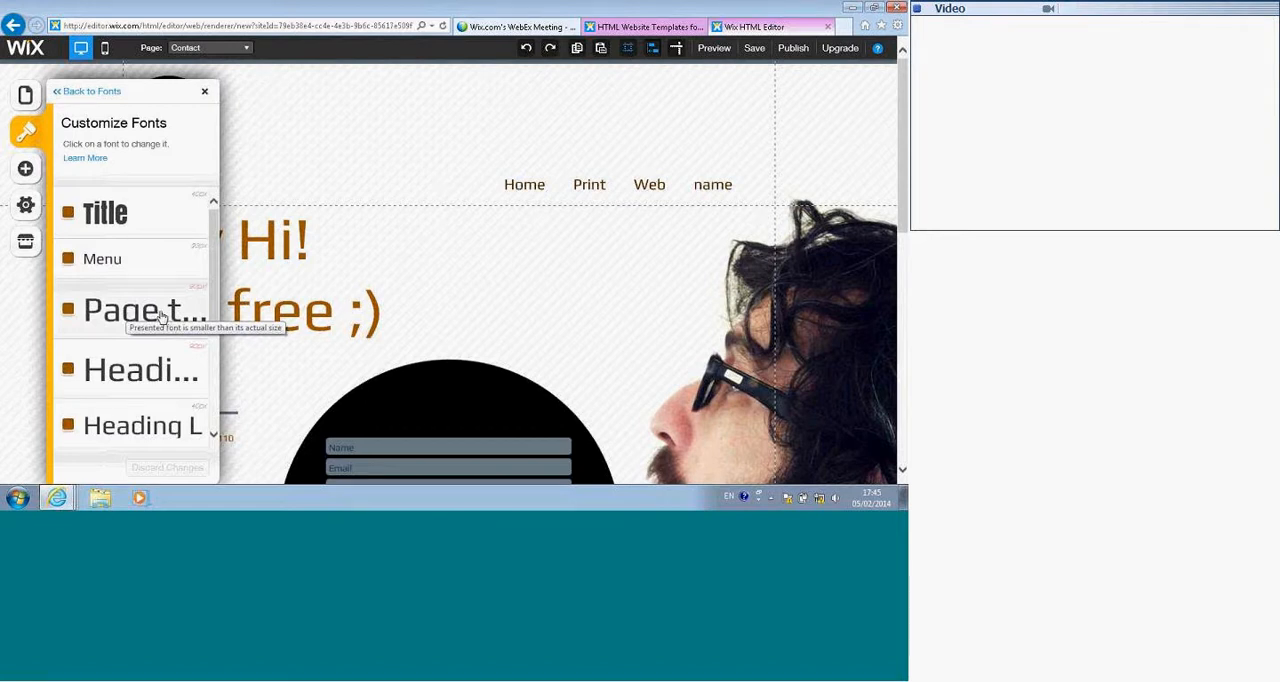
pyautogui.click(285, 257)
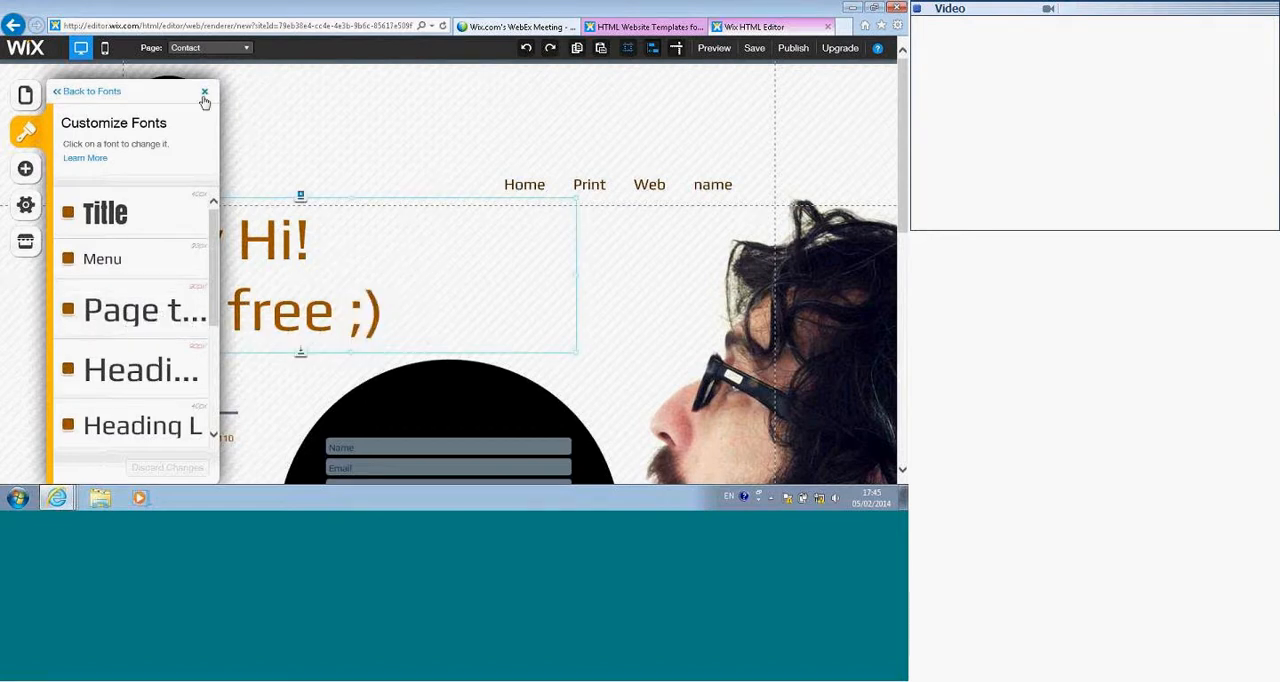
pyautogui.click(203, 93)
# Step: Change the font of the whole "Say Hi! It's free ;)" heading on the Contact page to Arial Black
pyautogui.doubleClick(203, 252)
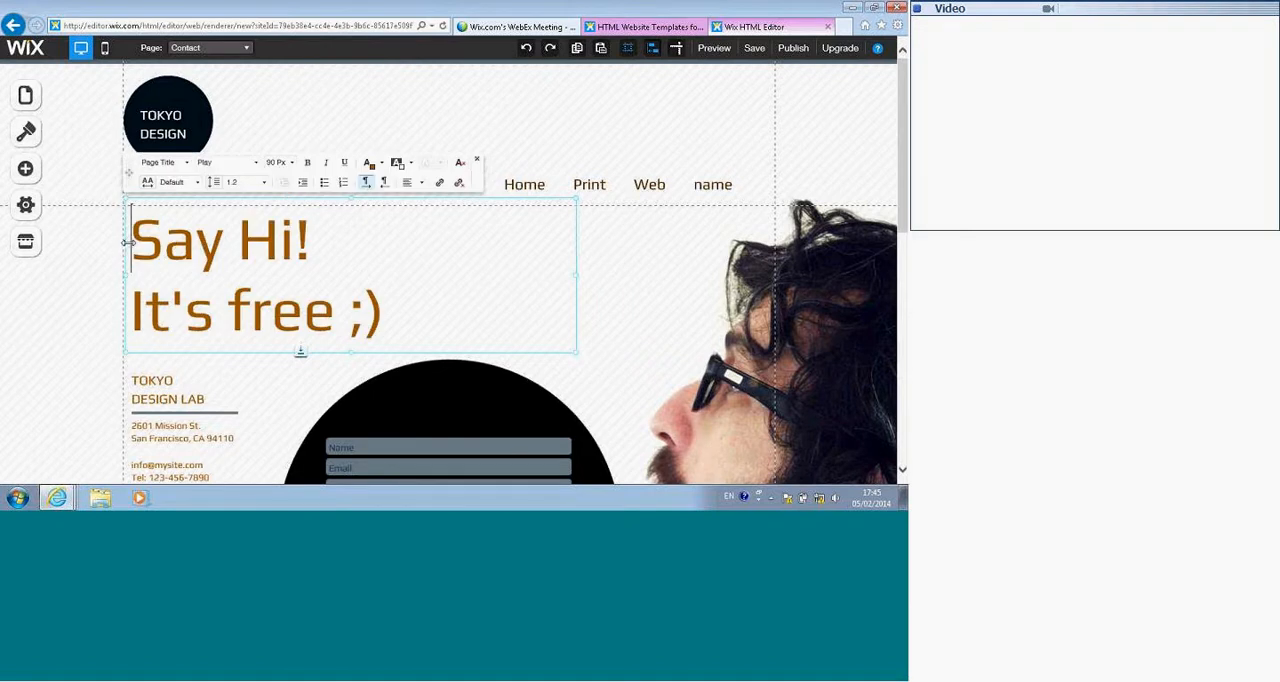
pyautogui.moveTo(132, 215); pyautogui.dragTo(410, 330)
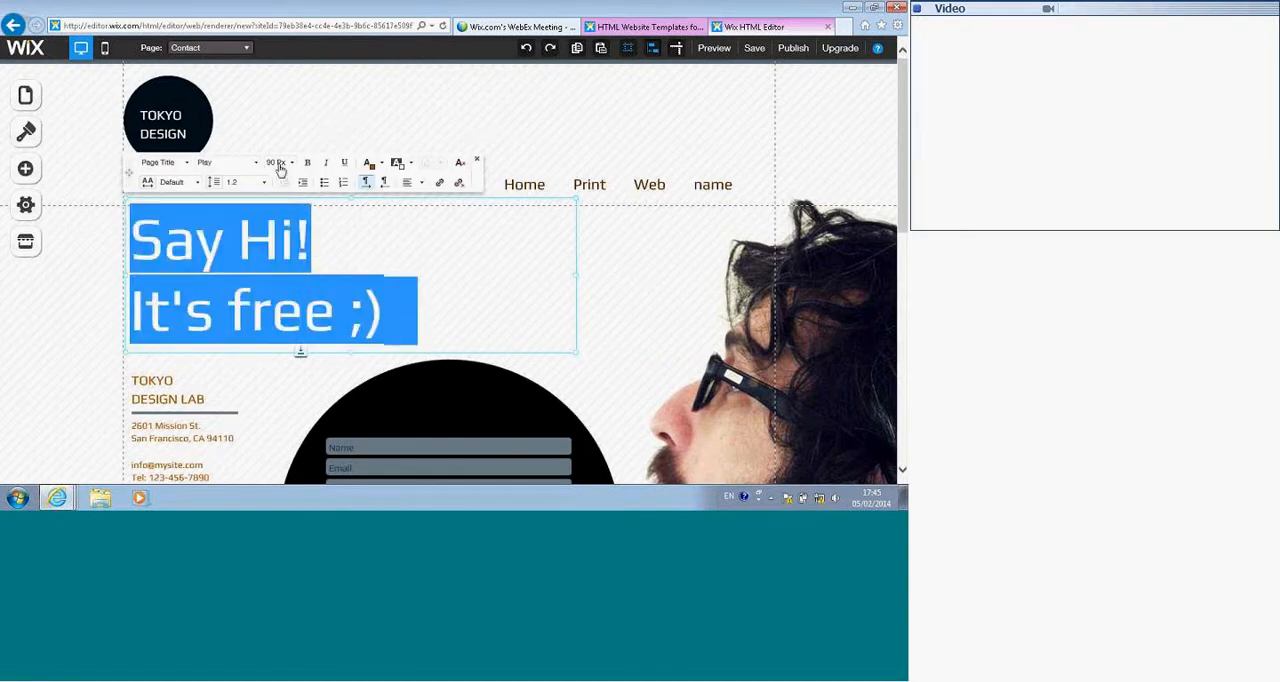
pyautogui.click(248, 166)
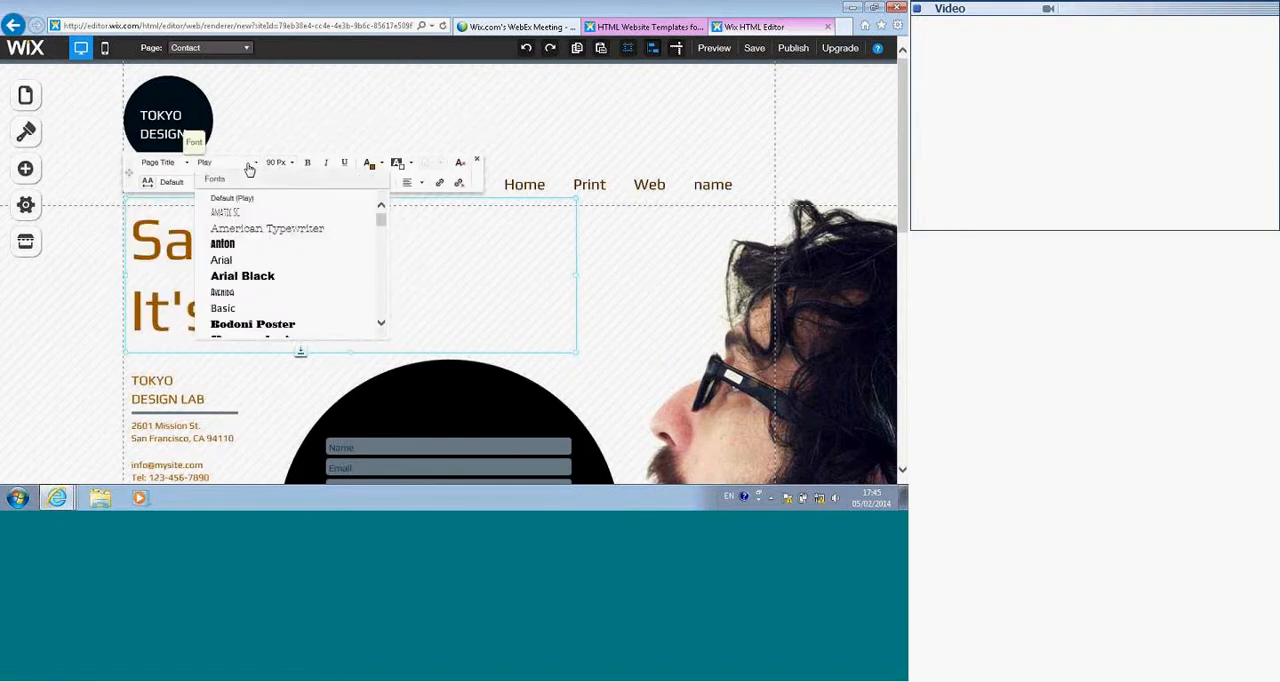
pyautogui.click(240, 276)
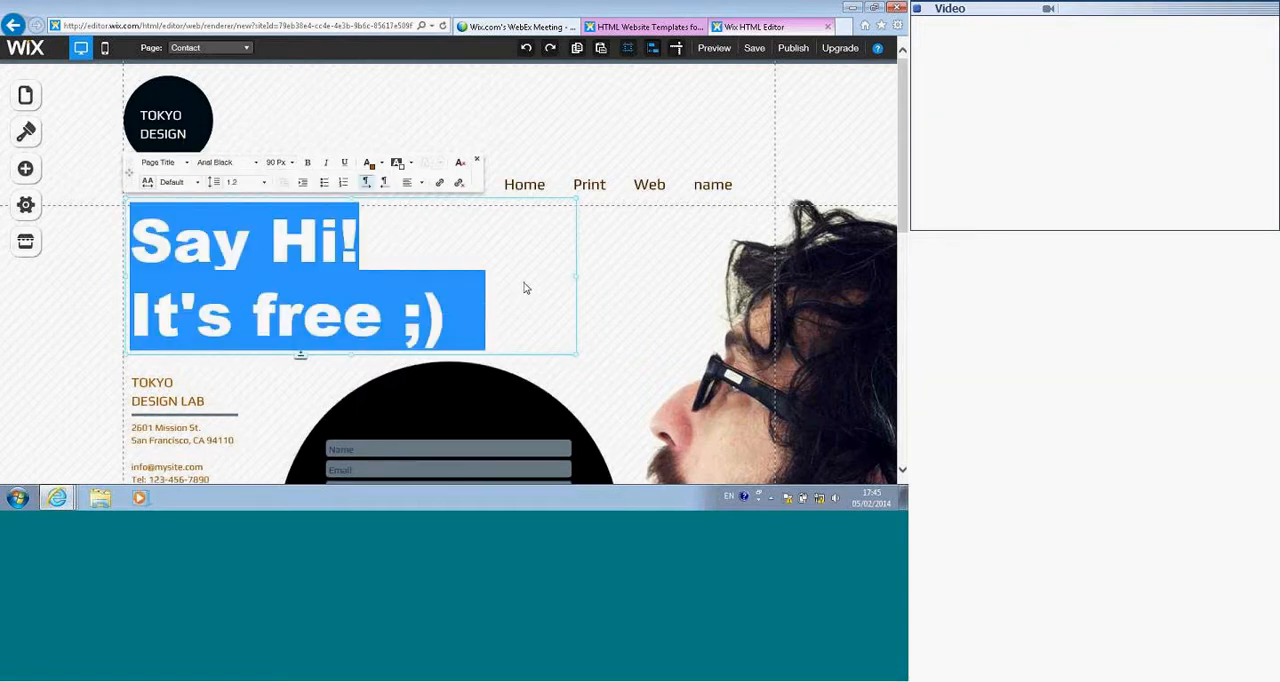
pyautogui.moveTo(129, 172); pyautogui.dragTo(316, 131)
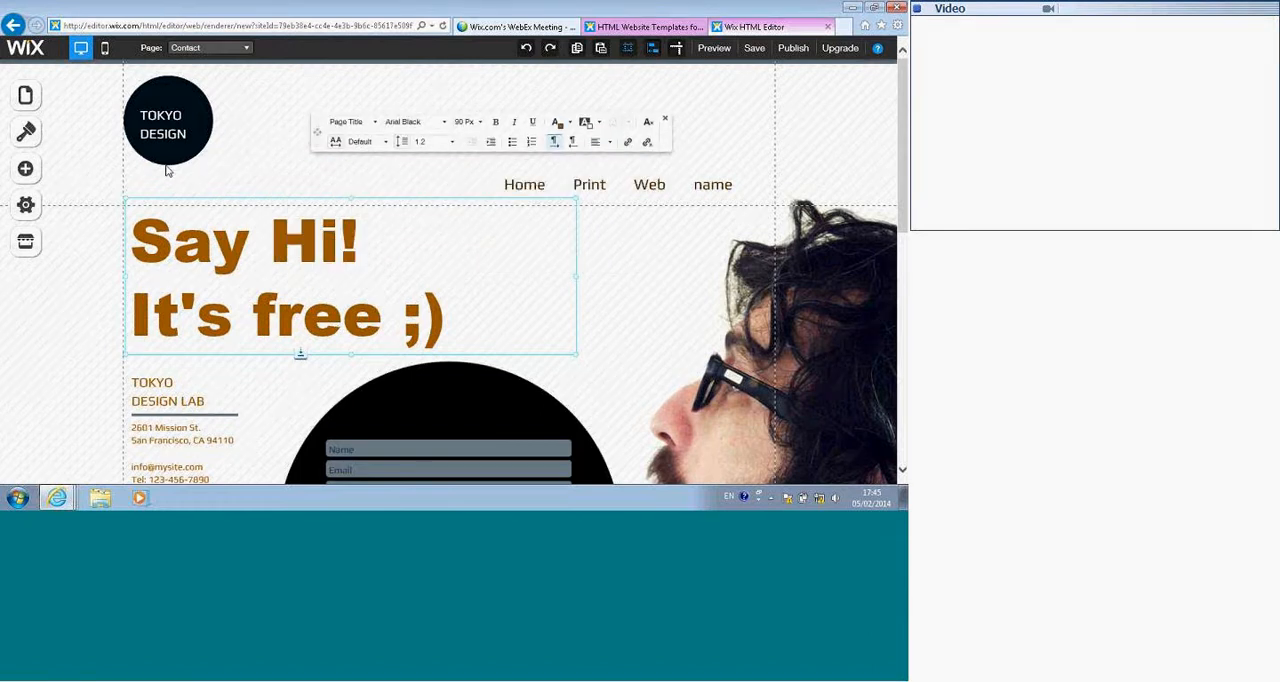
# Step: Preview the Contact page to check the new fonts and colors, and return to editing
pyautogui.click(714, 48)
pyautogui.scroll(-5, 660, 192)
pyautogui.scroll(5, 661, 192)
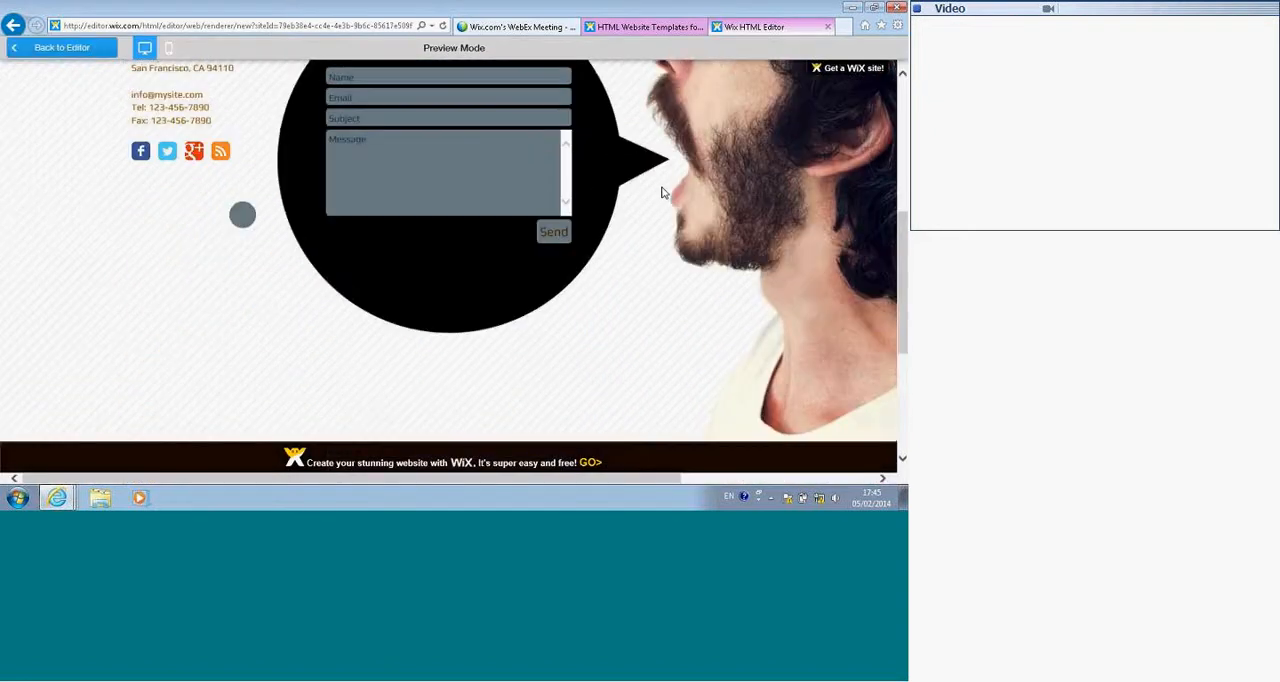
pyautogui.moveTo(671, 172)
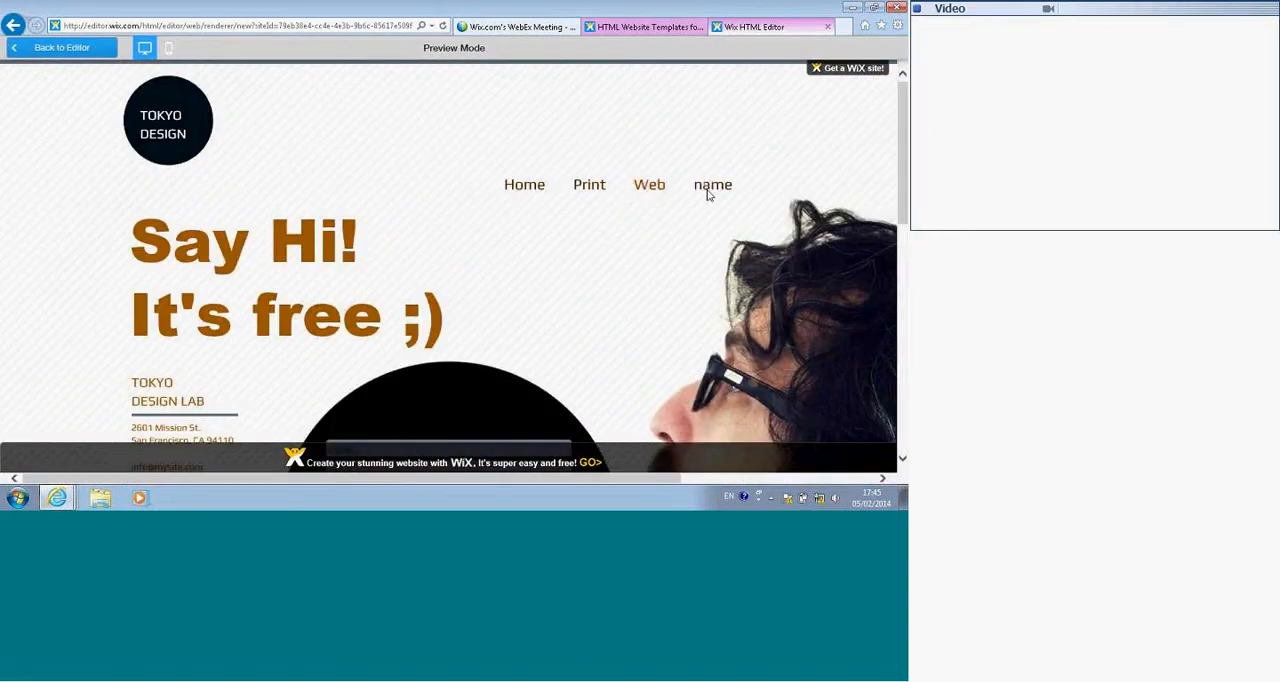
pyautogui.click(30, 48)
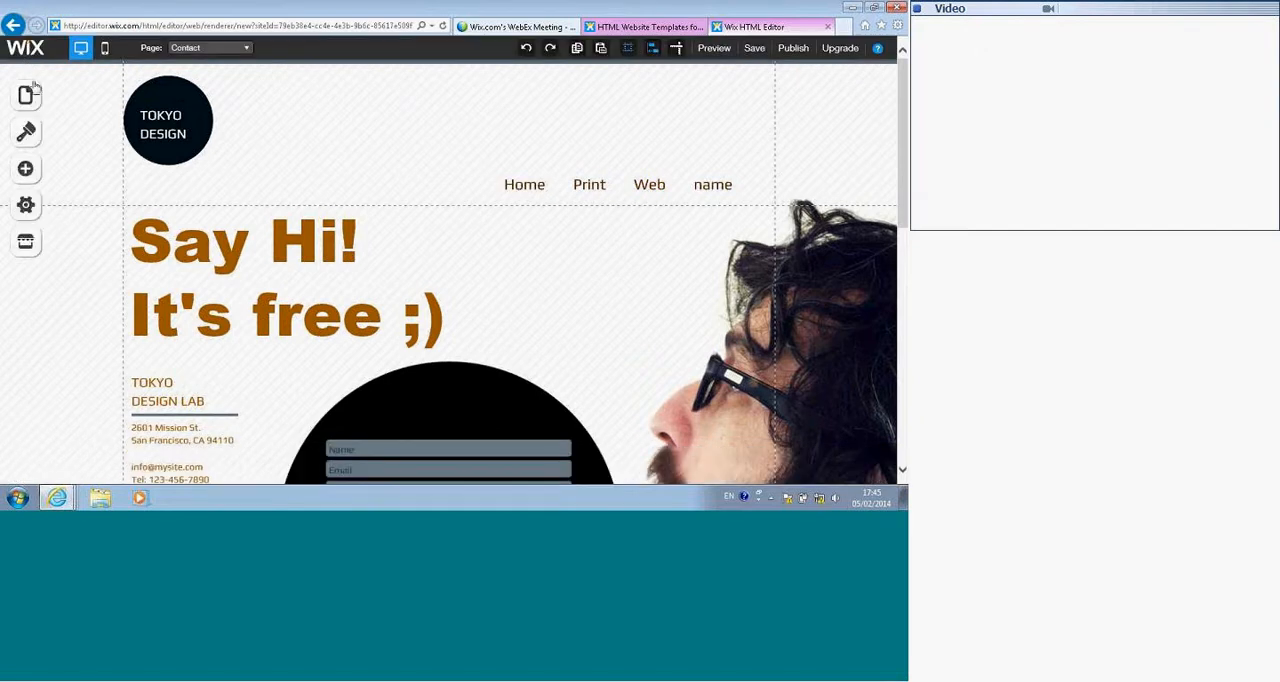
# Step: Add a new blank page to the site
pyautogui.click(30, 172)
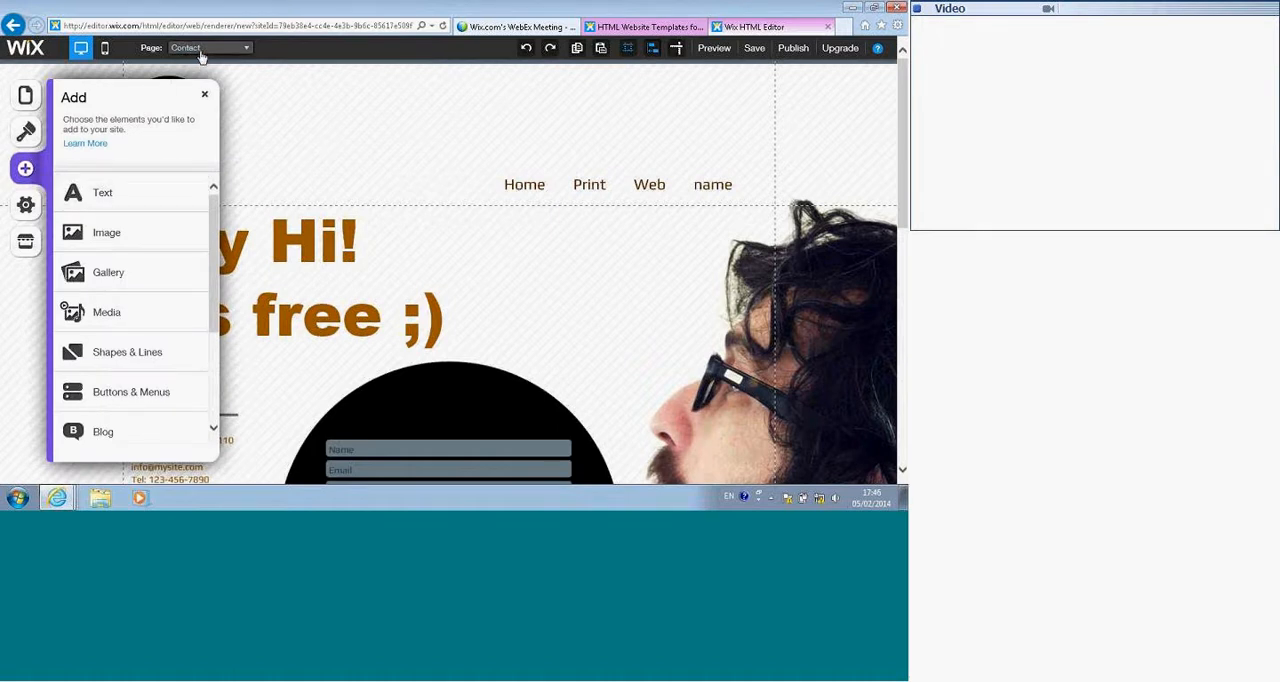
pyautogui.click(20, 104)
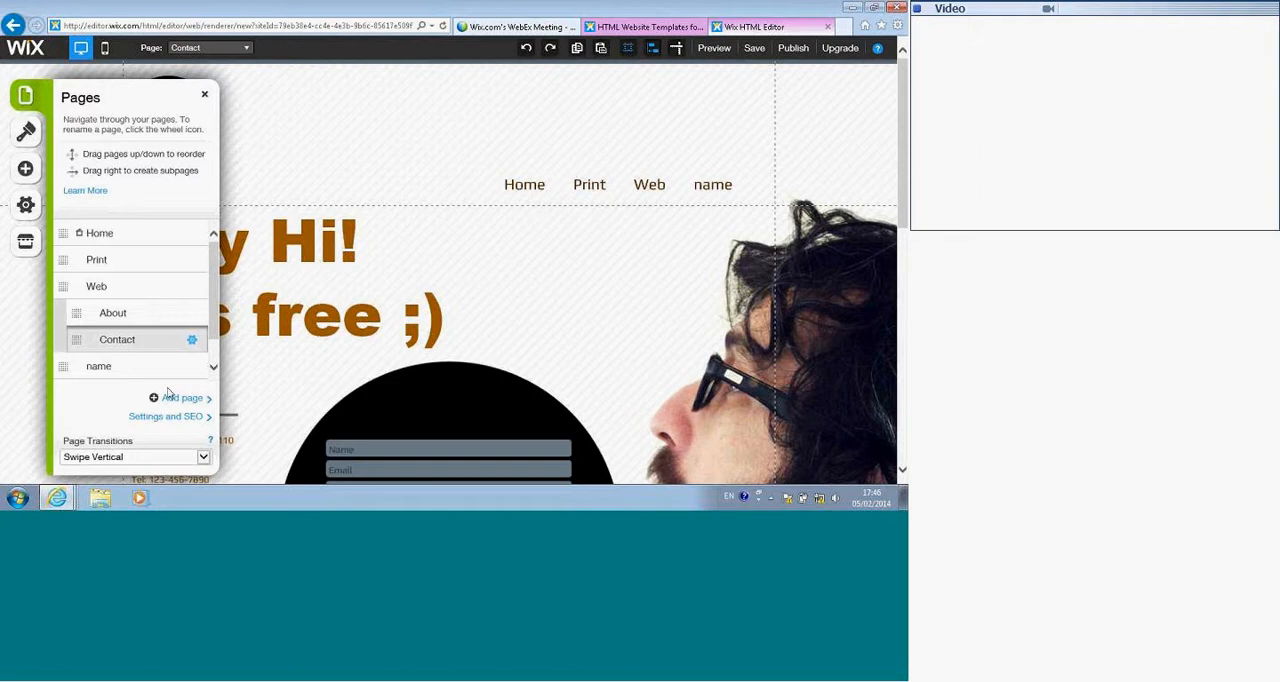
pyautogui.click(180, 398)
pyautogui.click(325, 202)
pyautogui.click(600, 433)
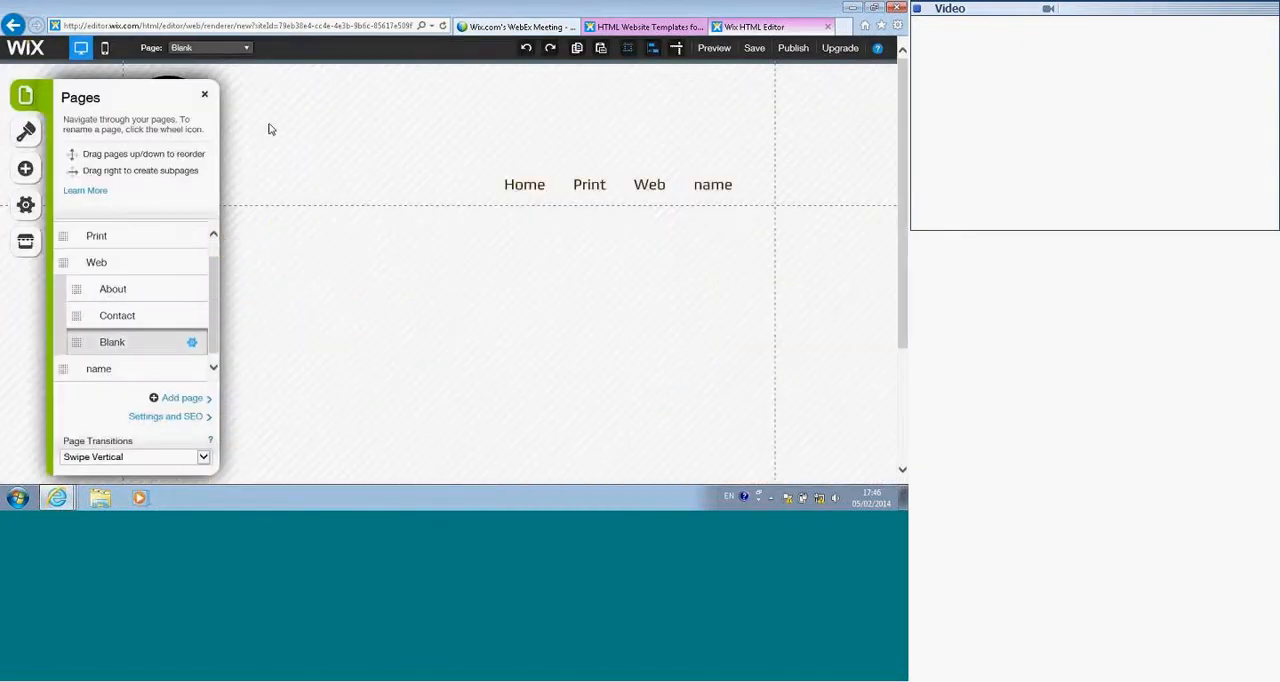
# Step: Browse the Text, Image and Gallery elements and add a 3D Slideshow gallery to the blank page
pyautogui.click(25, 168)
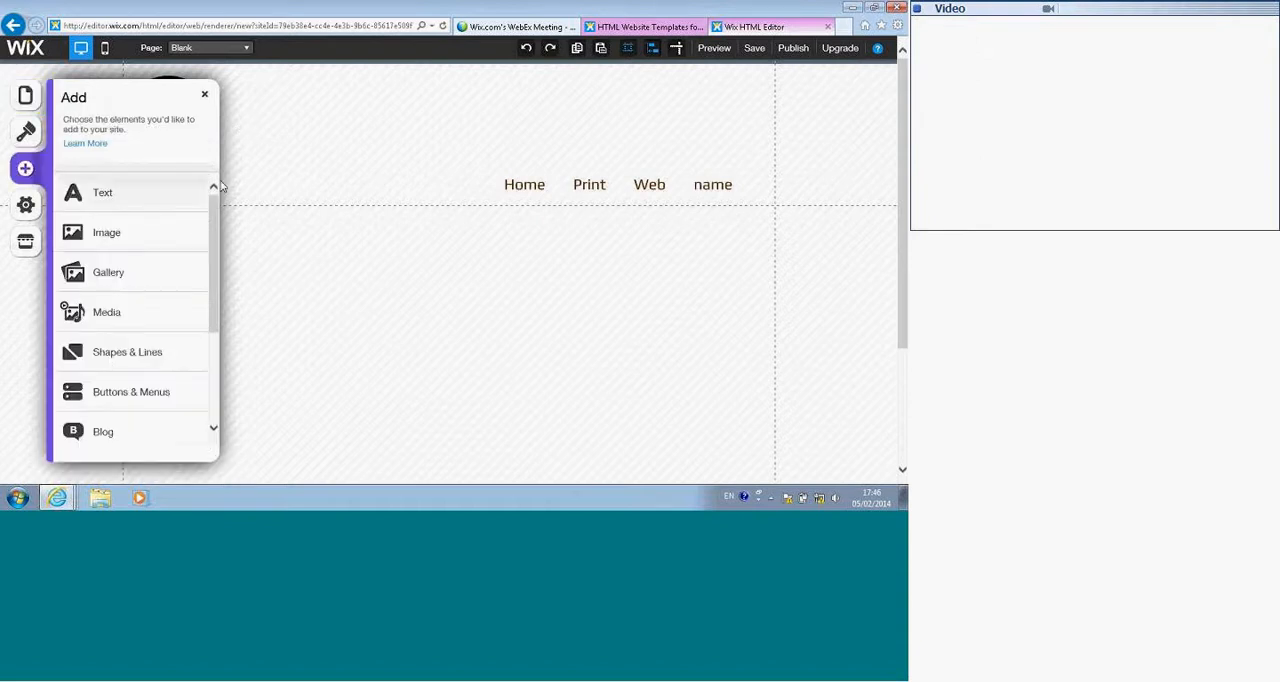
pyautogui.click(103, 195)
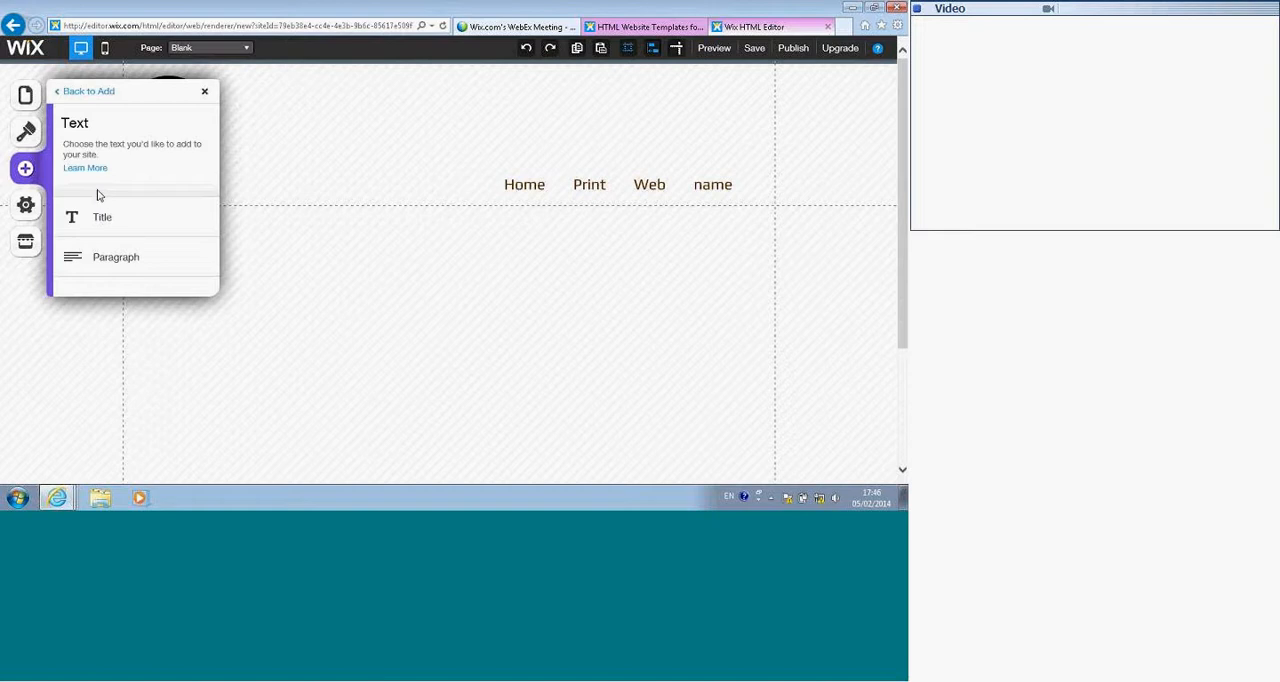
pyautogui.click(78, 96)
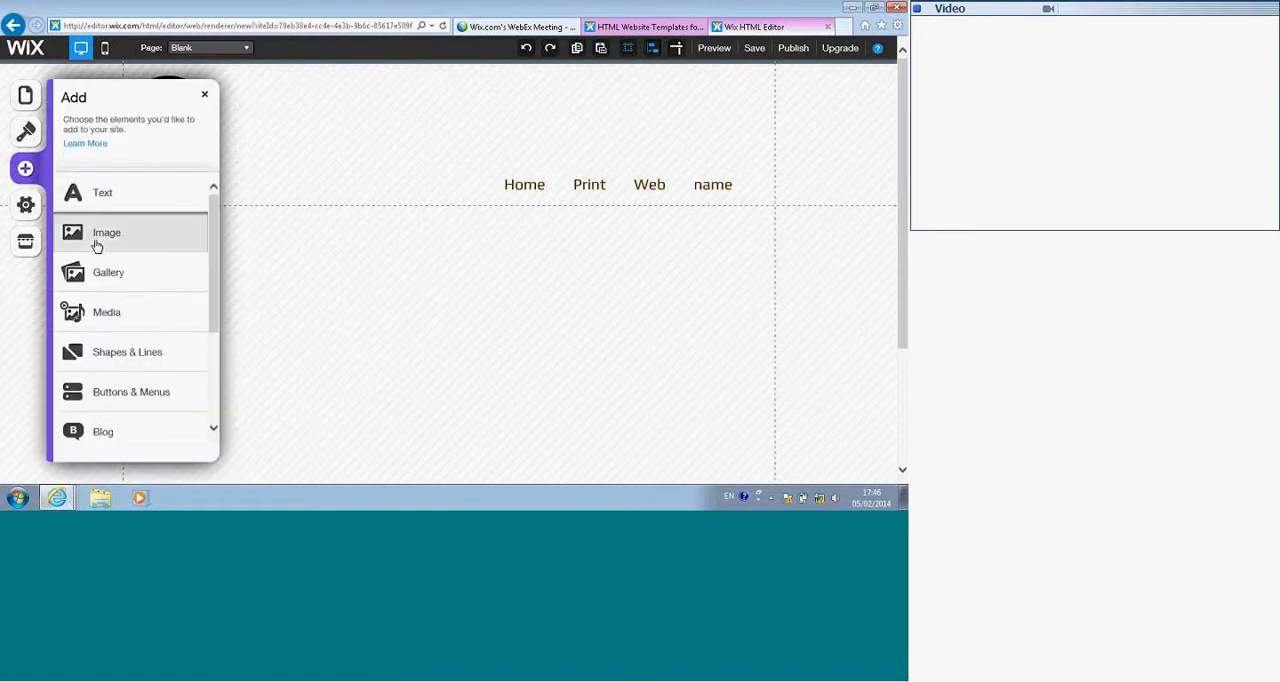
pyautogui.click(97, 245)
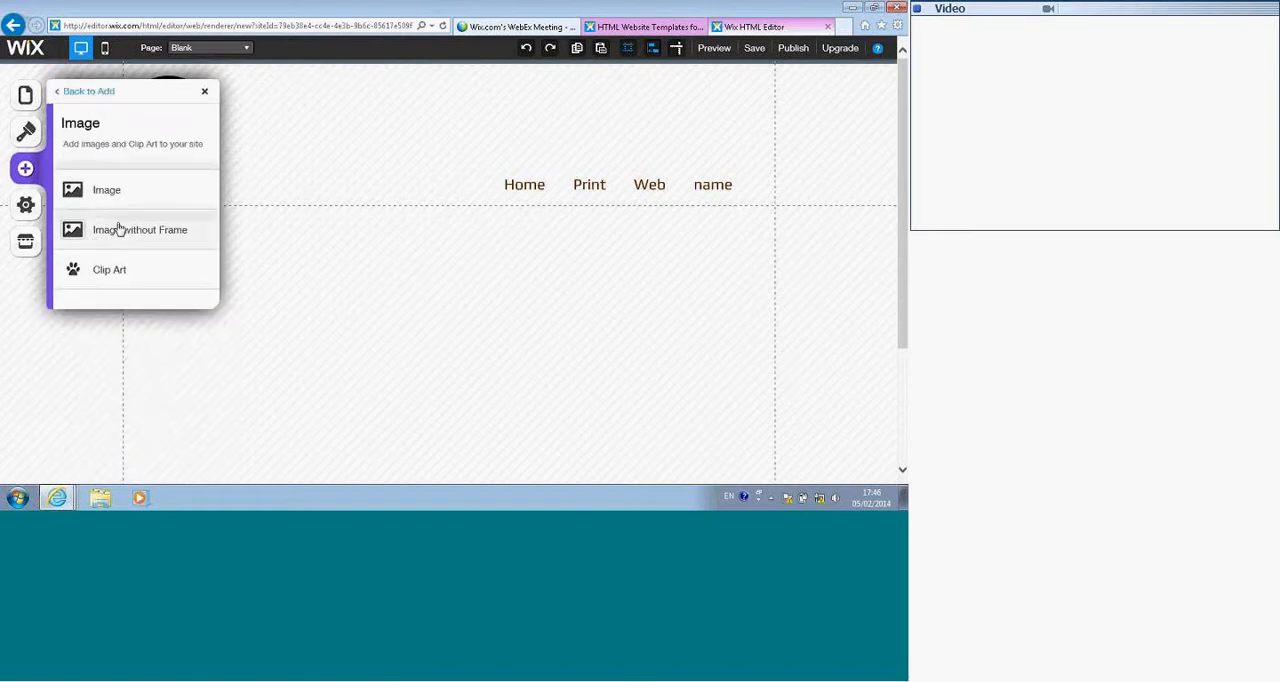
pyautogui.click(83, 91)
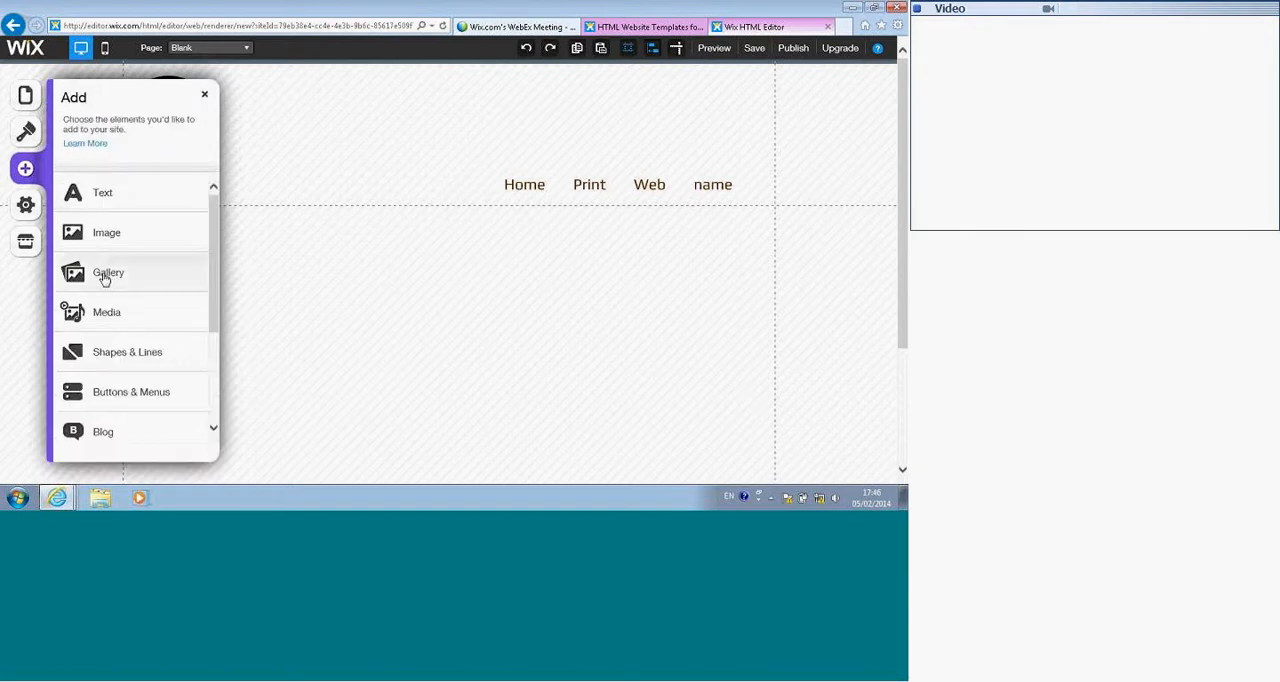
pyautogui.click(105, 275)
pyautogui.scroll(-3, 100, 274)
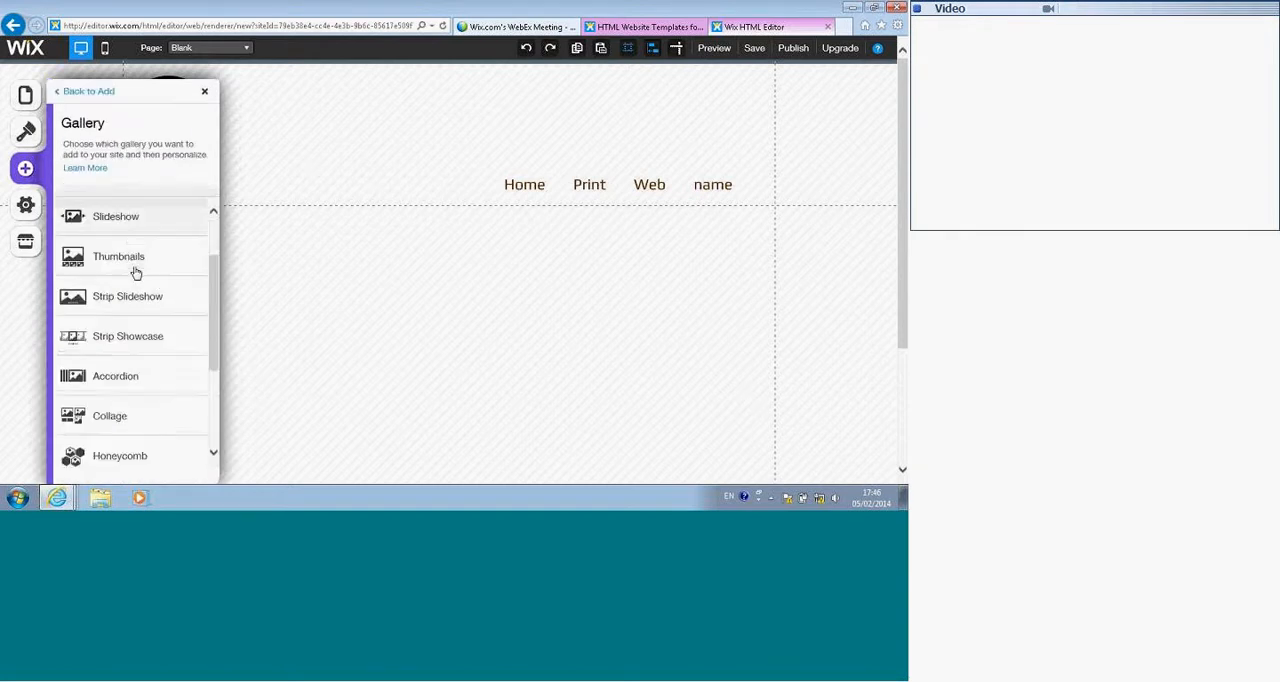
pyautogui.scroll(-2, 134, 277)
pyautogui.scroll(-3, 137, 289)
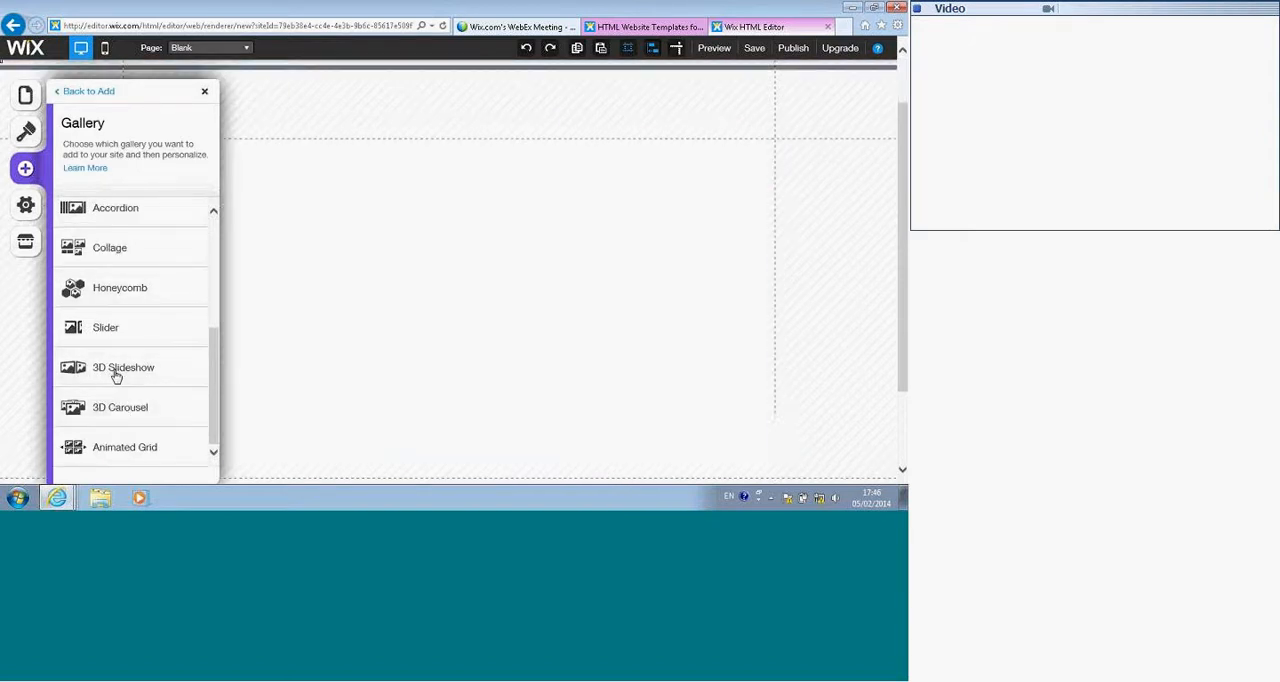
pyautogui.scroll(2, 573, 298)
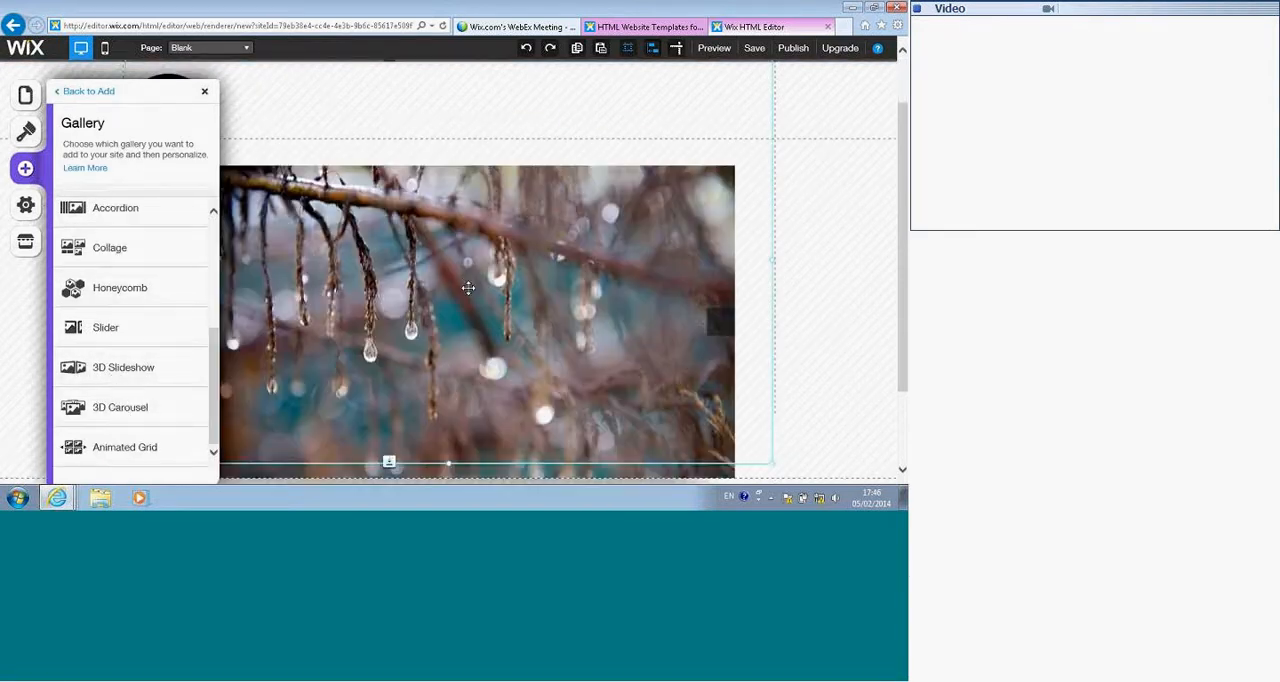
# Step: Reposition the 3D Slideshow gallery on the page so that its image sits just below the navigation menu
pyautogui.moveTo(450, 283); pyautogui.dragTo(457, 428)
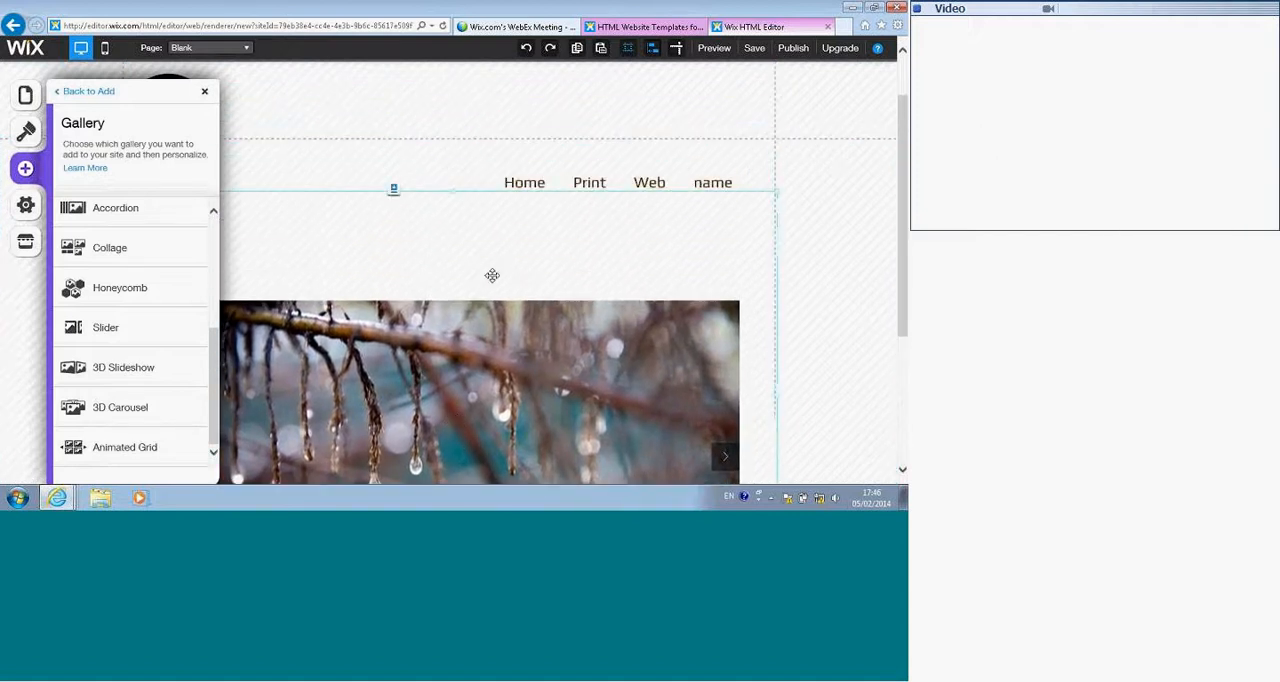
pyautogui.click(515, 186)
pyautogui.click(478, 211)
pyautogui.moveTo(421, 282); pyautogui.dragTo(424, 388)
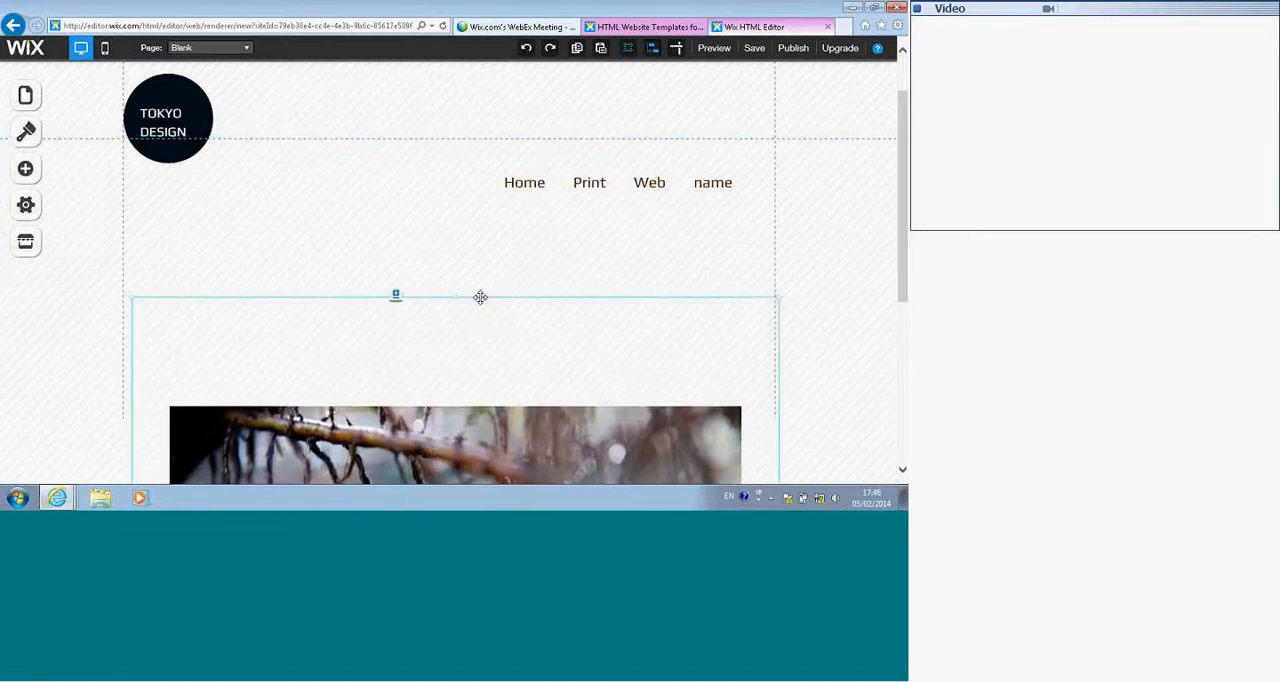
pyautogui.click(526, 187)
pyautogui.click(503, 140)
pyautogui.click(454, 199)
pyautogui.click(449, 268)
pyautogui.moveTo(445, 442); pyautogui.dragTo(444, 237)
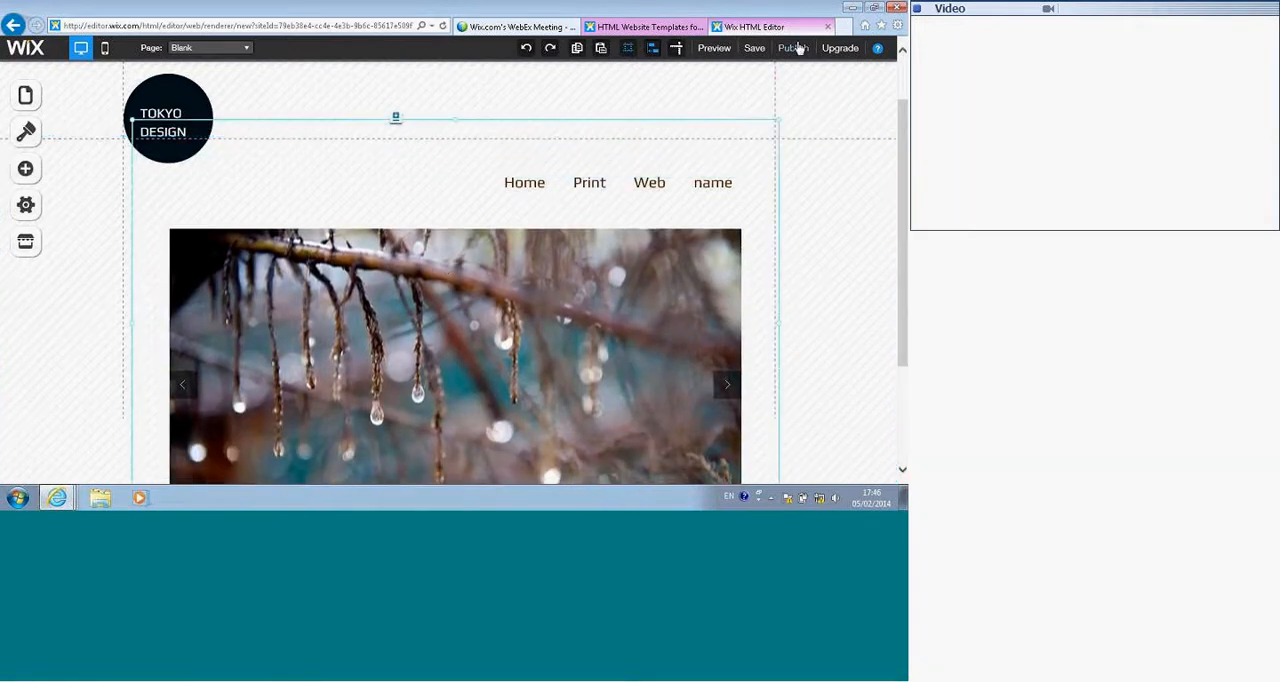
# Step: Preview the page, advance through several images of the 3D slideshow, and return to editing
pyautogui.click(720, 55)
pyautogui.scroll(-4, 690, 280)
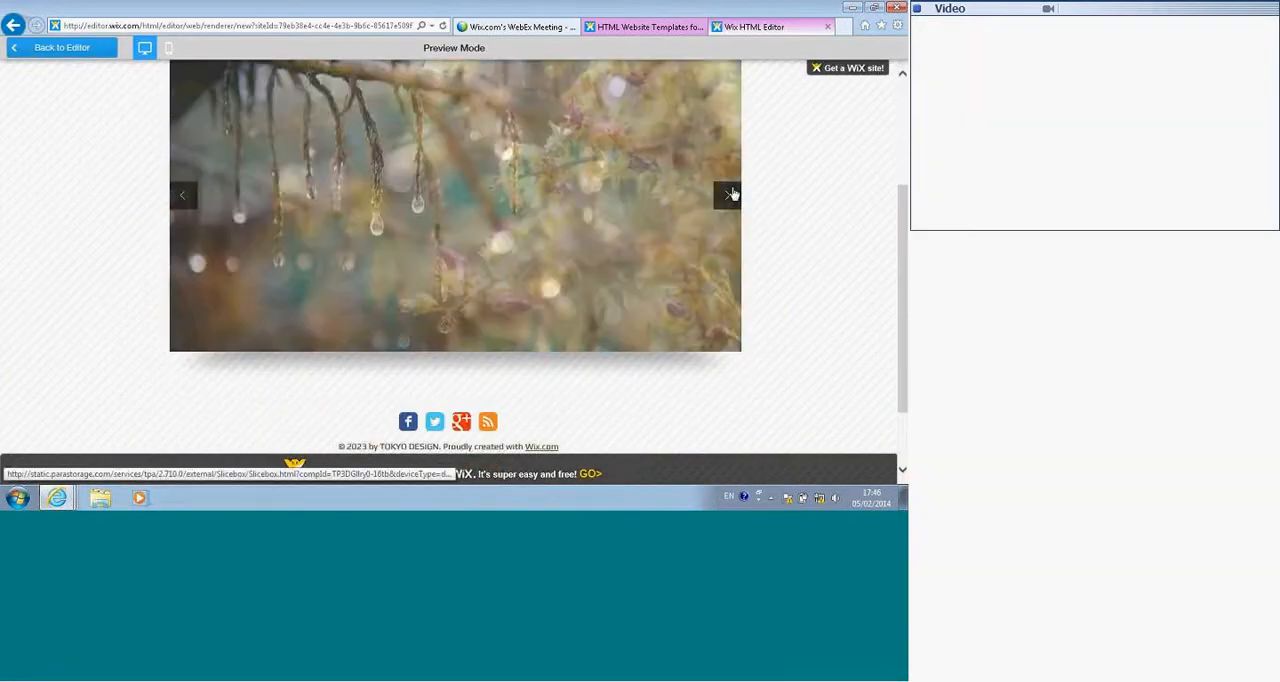
pyautogui.scroll(1, 731, 194)
pyautogui.click(726, 262)
pyautogui.click(727, 263)
pyautogui.click(727, 263)
pyautogui.click(727, 263)
pyautogui.click(727, 263)
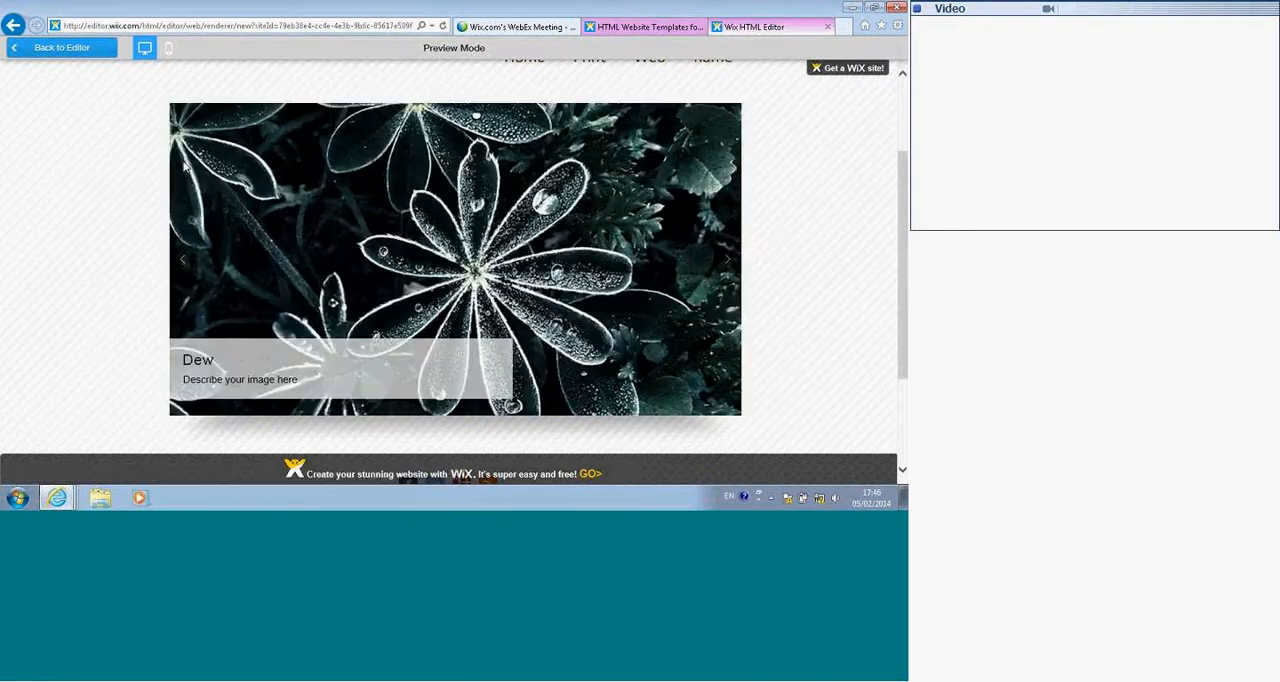
pyautogui.click(62, 48)
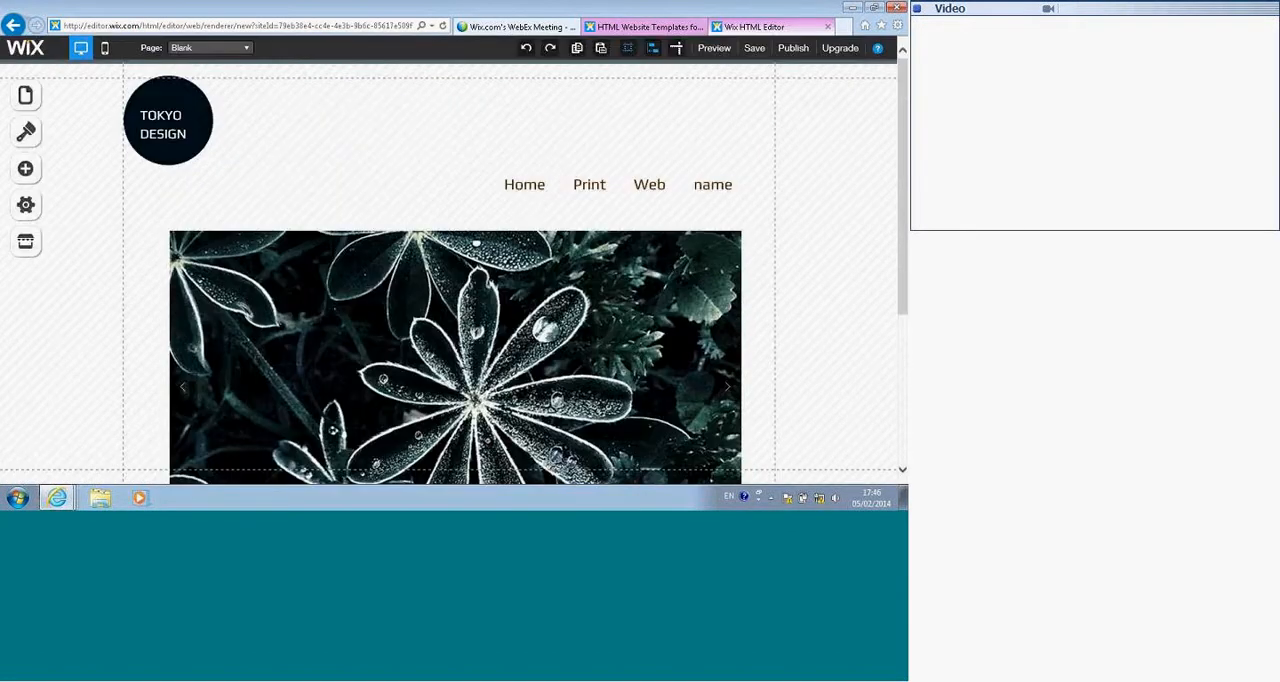
# Step: Add a Video element to the blank page and place it below the 3D slideshow, toward the page's right side
pyautogui.click(26, 170)
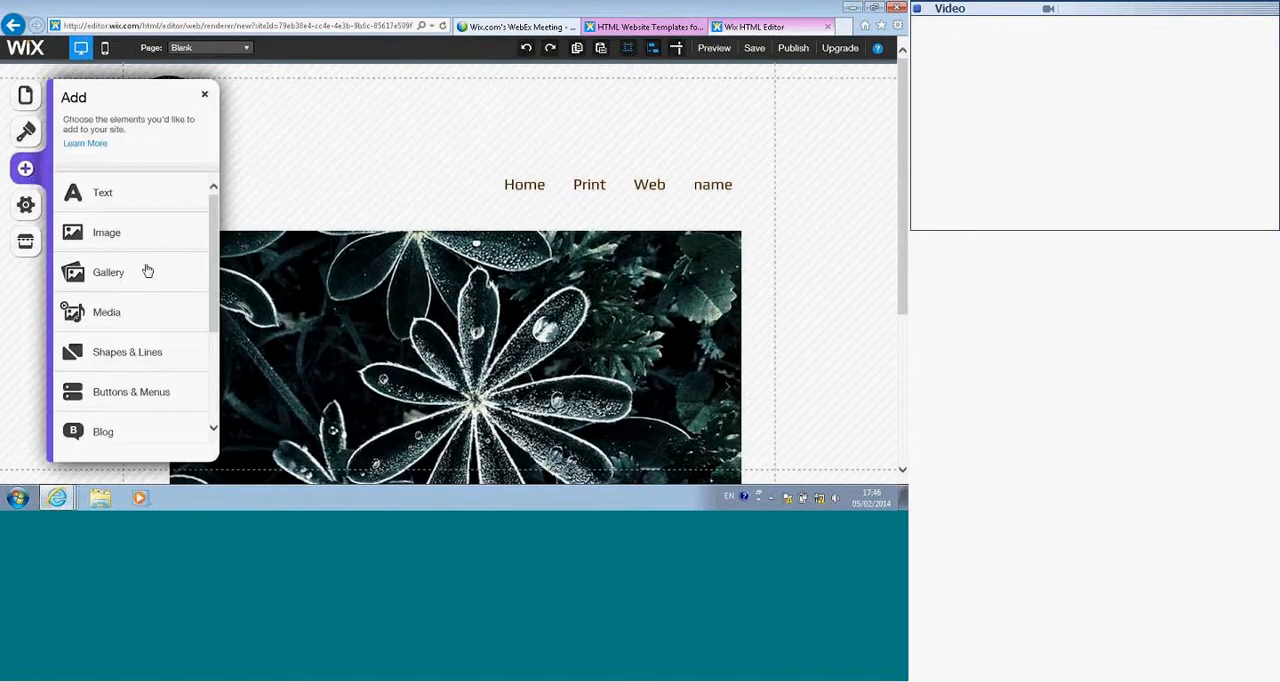
pyautogui.click(128, 311)
pyautogui.scroll(-3, 125, 290)
pyautogui.click(116, 214)
pyautogui.moveTo(490, 231); pyautogui.dragTo(618, 401)
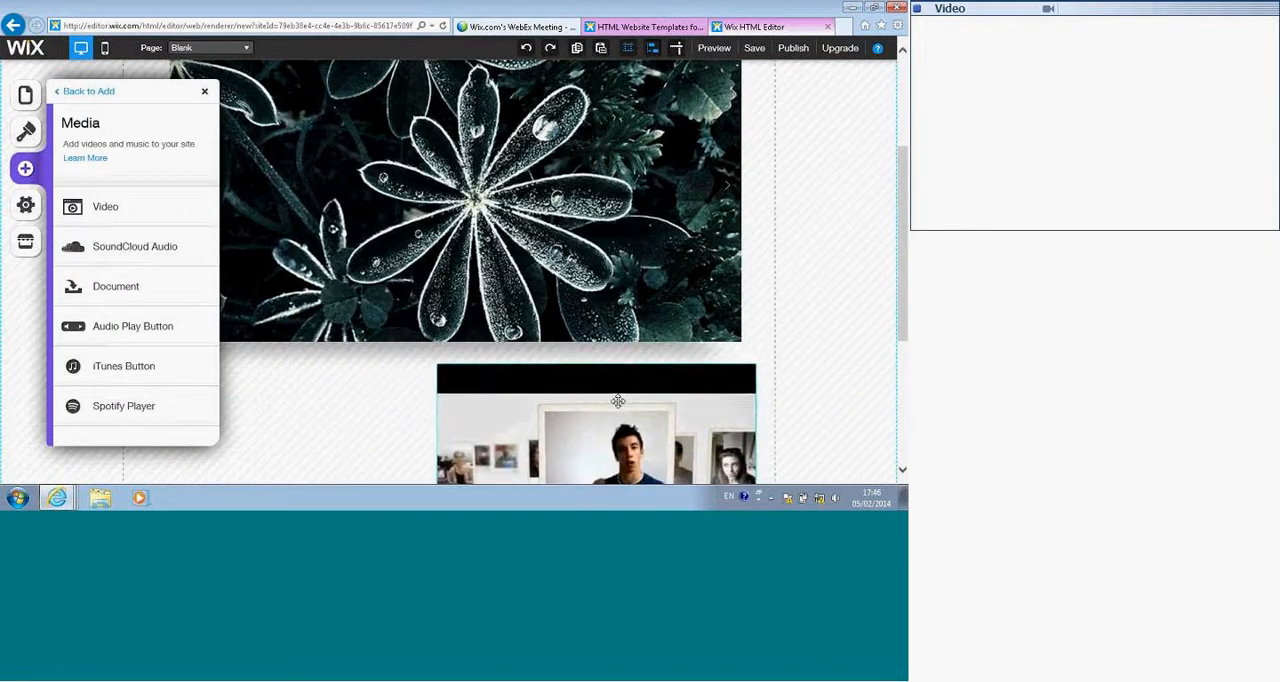
pyautogui.scroll(-3, 618, 390)
# Step: Add a SoundCloud Audio player and a Document element, placing both beside the video on its left
pyautogui.click(100, 250)
pyautogui.moveTo(443, 282); pyautogui.dragTo(201, 197)
pyautogui.click(135, 298)
pyautogui.moveTo(498, 306); pyautogui.dragTo(388, 302)
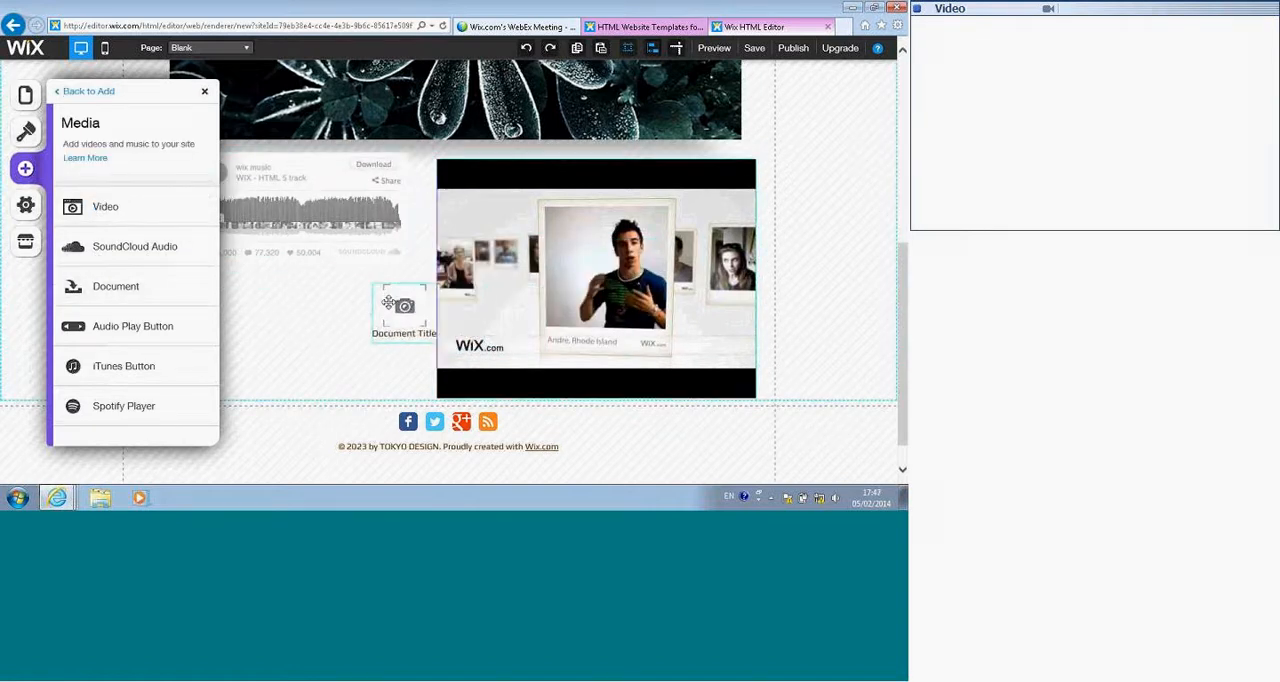
# Step: Add a Spotify Player below the SoundCloud player and an iTunes Button between the two, beside the document element
pyautogui.click(89, 403)
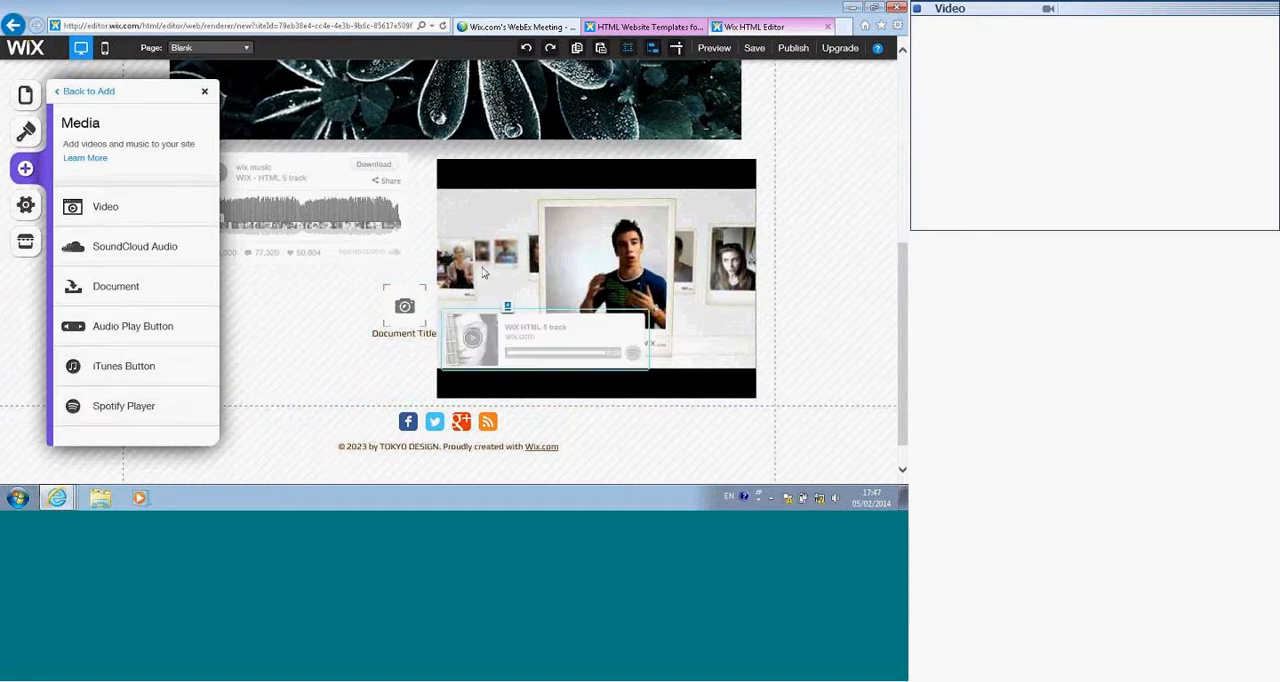
pyautogui.moveTo(544, 326); pyautogui.dragTo(314, 370)
pyautogui.click(135, 366)
pyautogui.moveTo(508, 350); pyautogui.dragTo(266, 293)
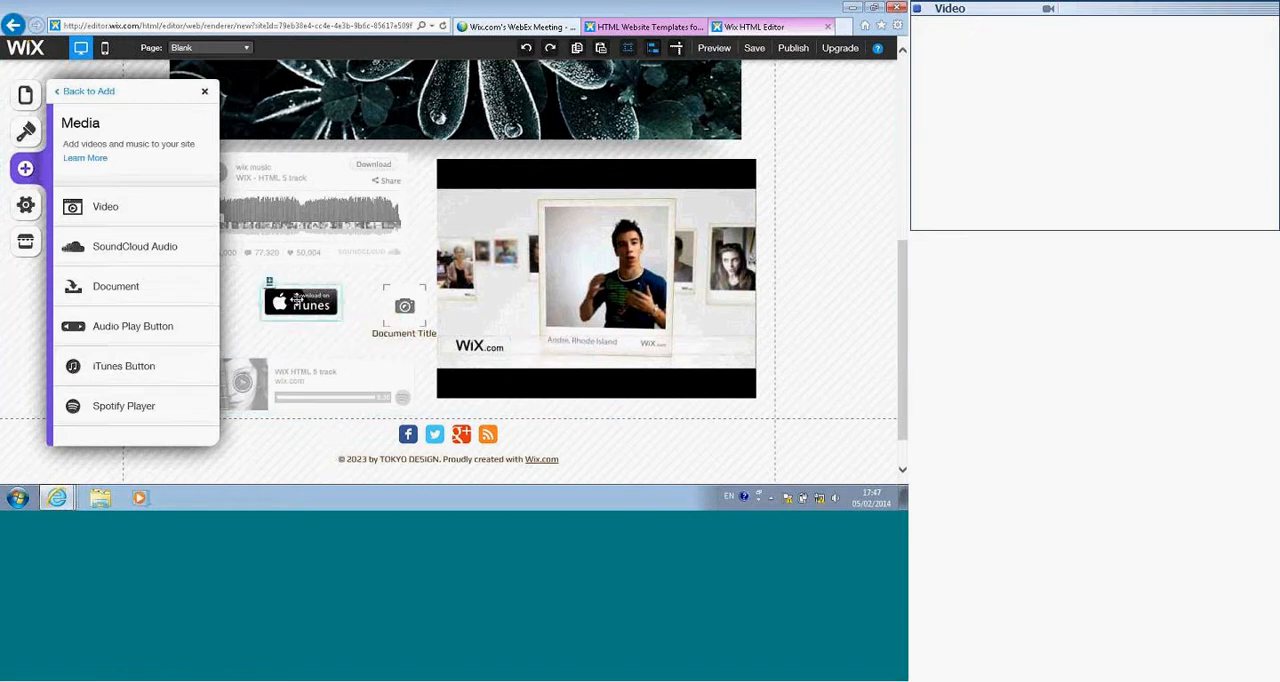
# Step: Look through the Shapes & Lines elements, then add a blog to the site and acknowledge the notice
pyautogui.click(104, 93)
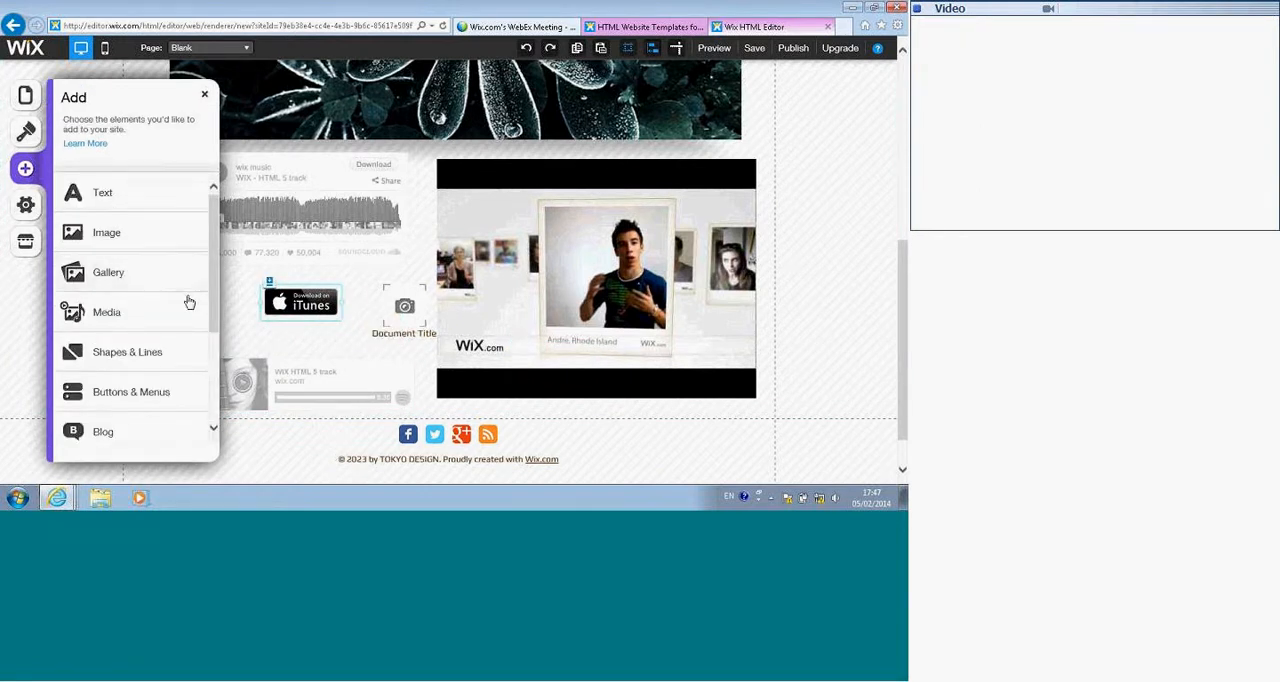
pyautogui.scroll(-3, 170, 323)
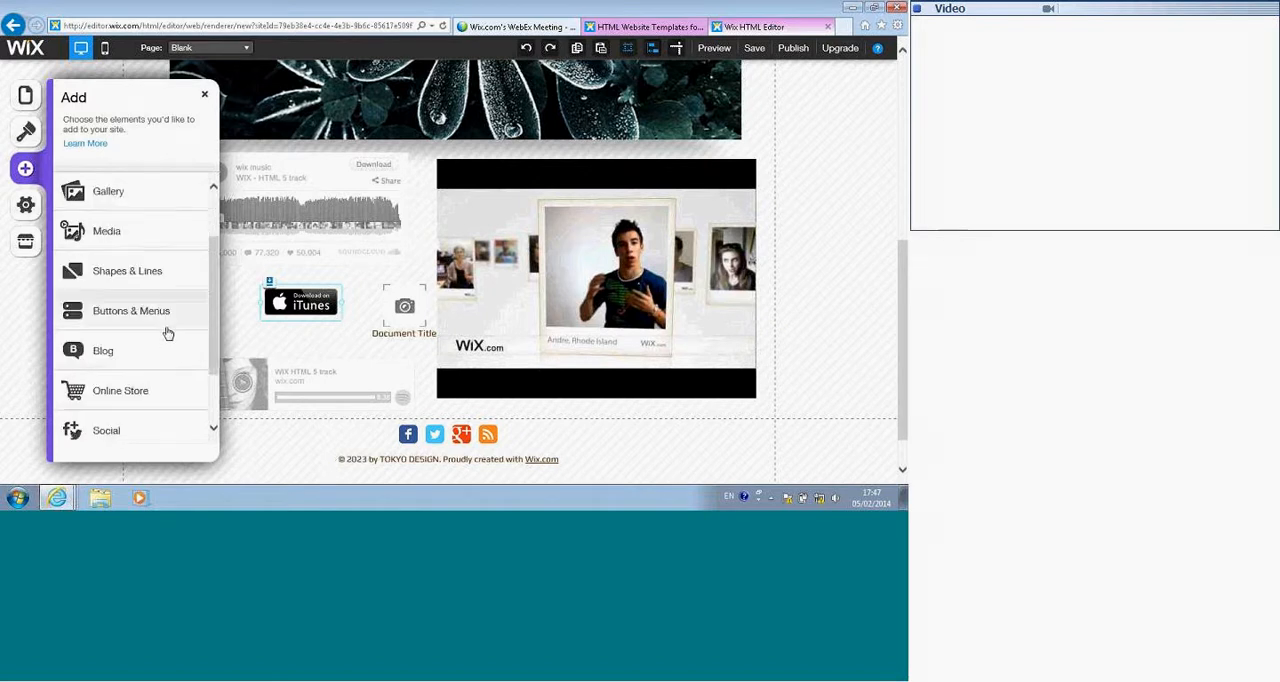
pyautogui.click(138, 234)
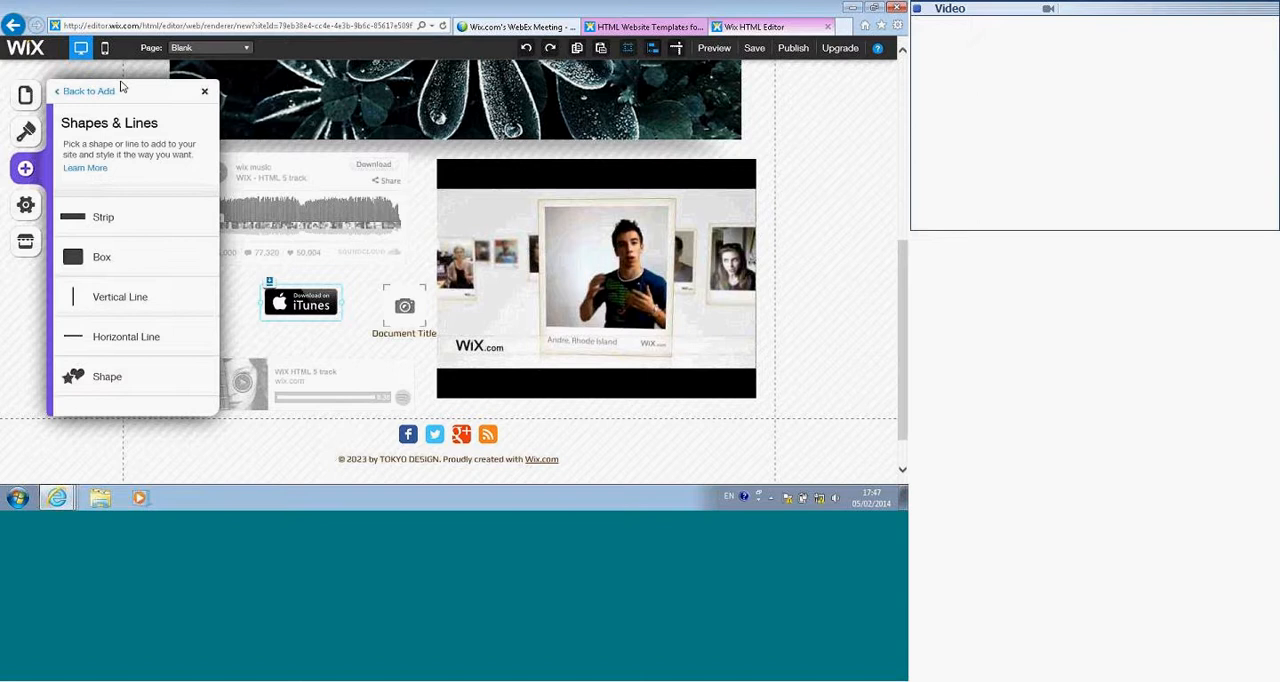
pyautogui.click(110, 91)
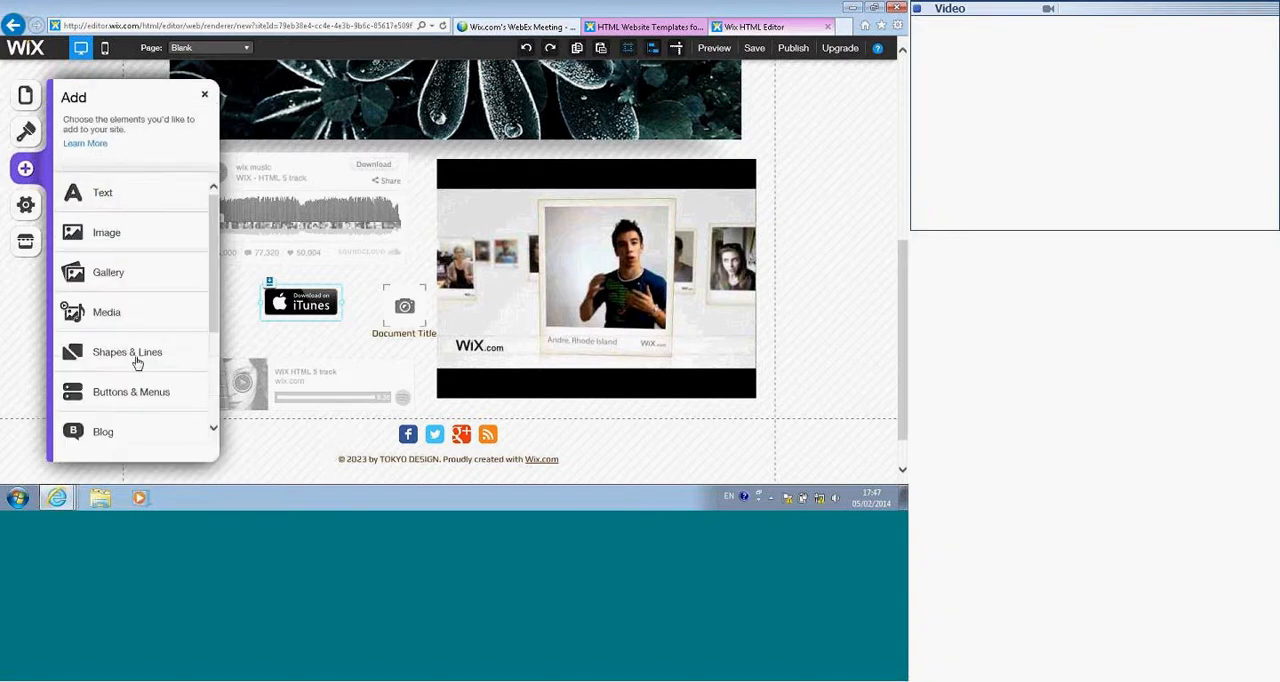
pyautogui.scroll(-1, 111, 437)
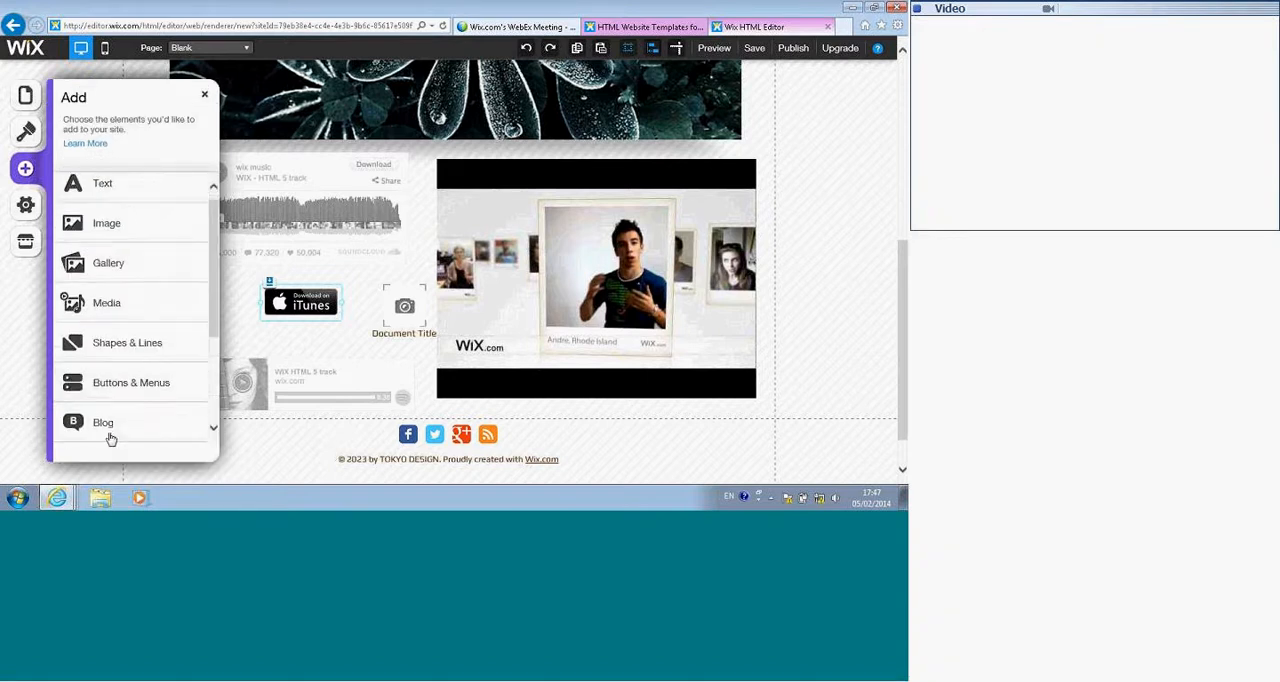
pyautogui.click(110, 438)
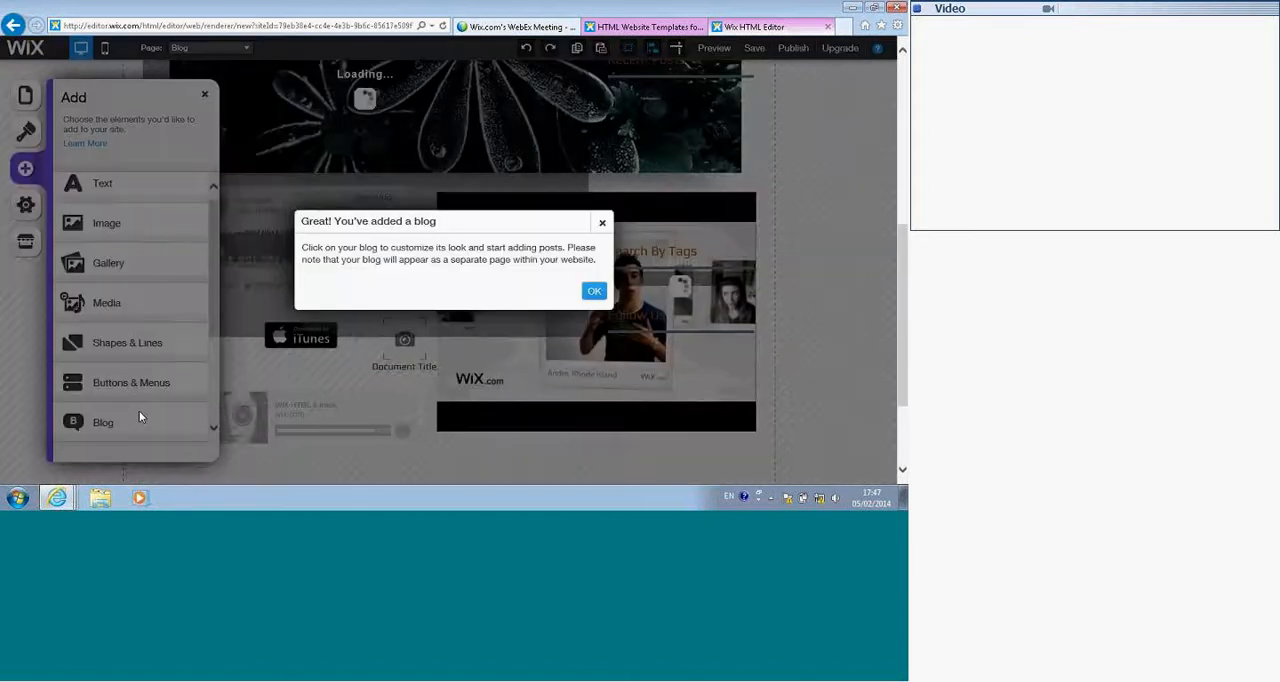
pyautogui.click(594, 292)
# Step: Try the multi-column layout for the blog feed, then set it to media alternating left and right
pyautogui.click(465, 291)
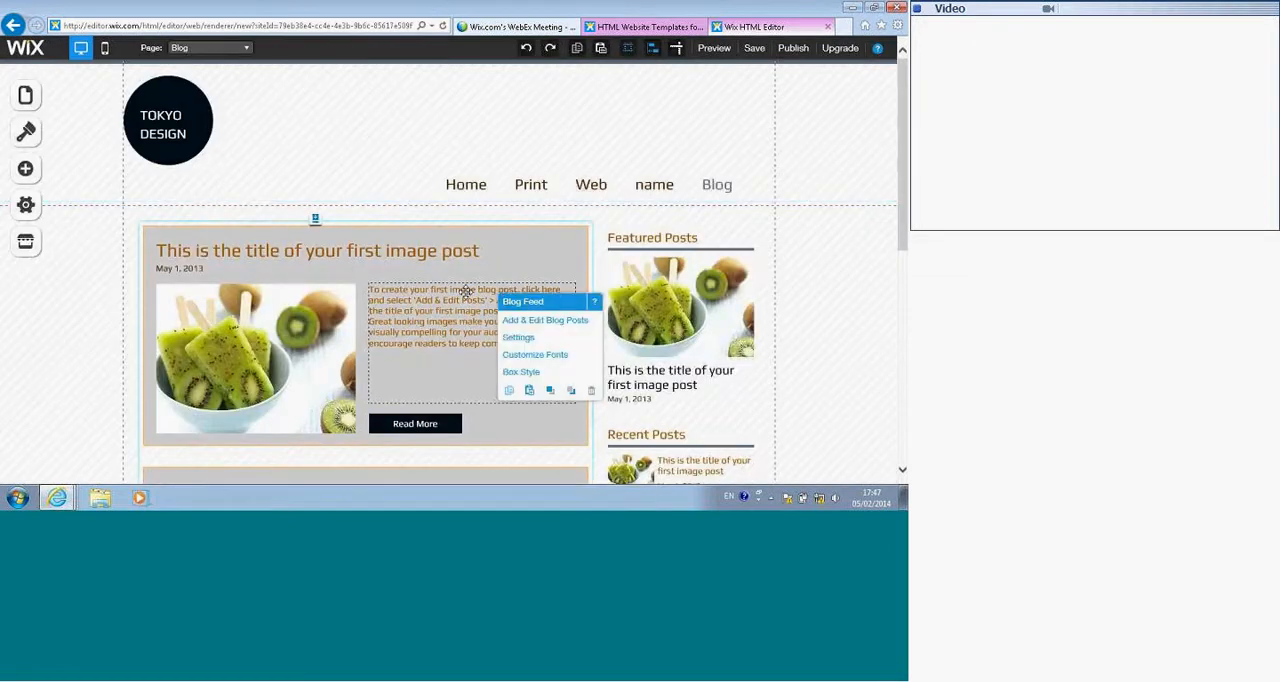
pyautogui.click(519, 338)
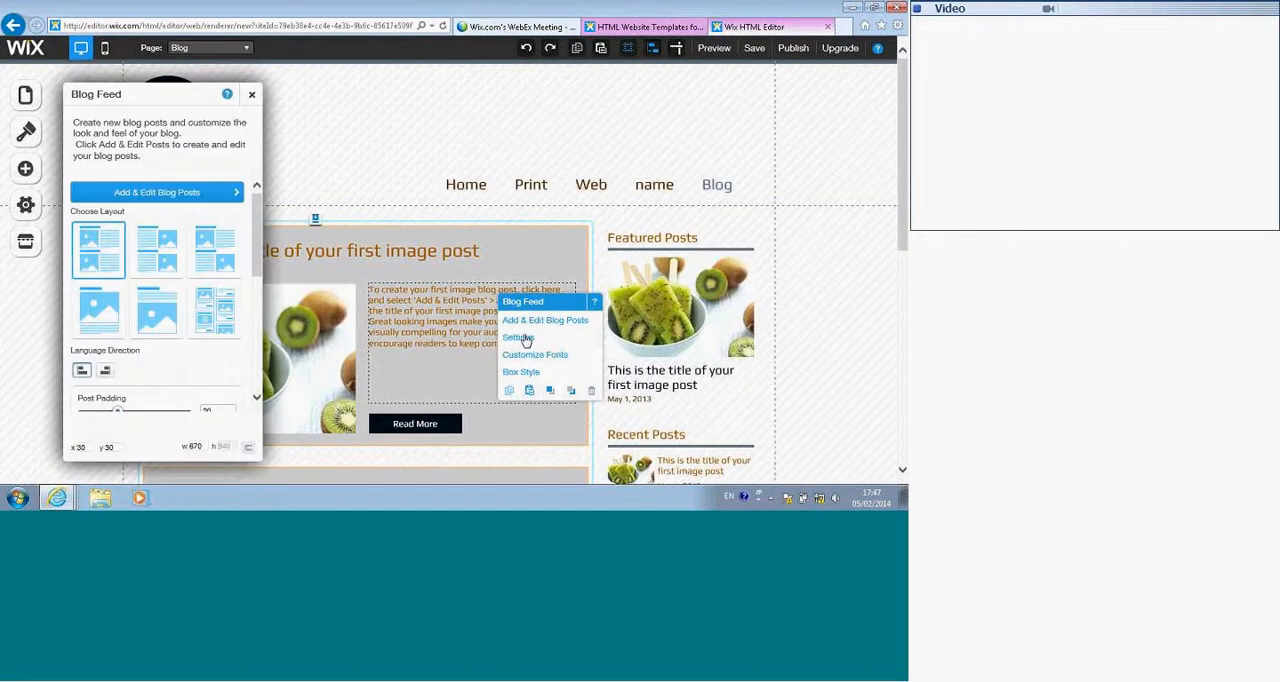
pyautogui.click(204, 301)
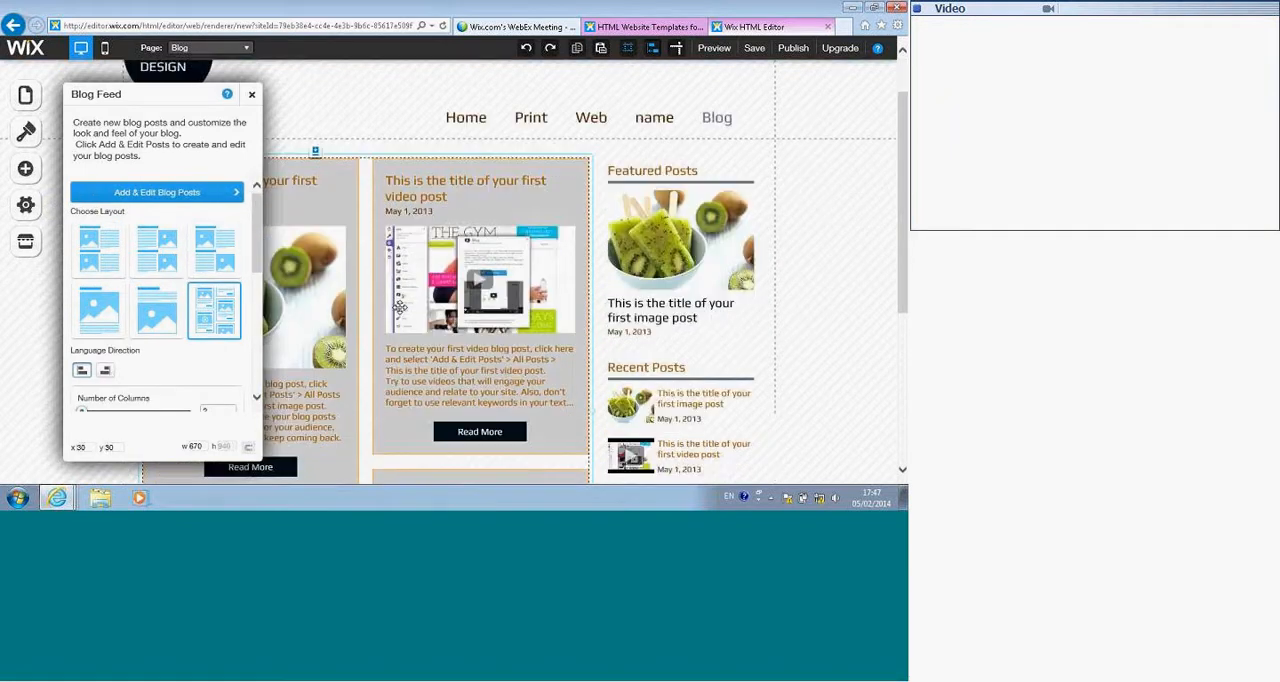
pyautogui.click(222, 258)
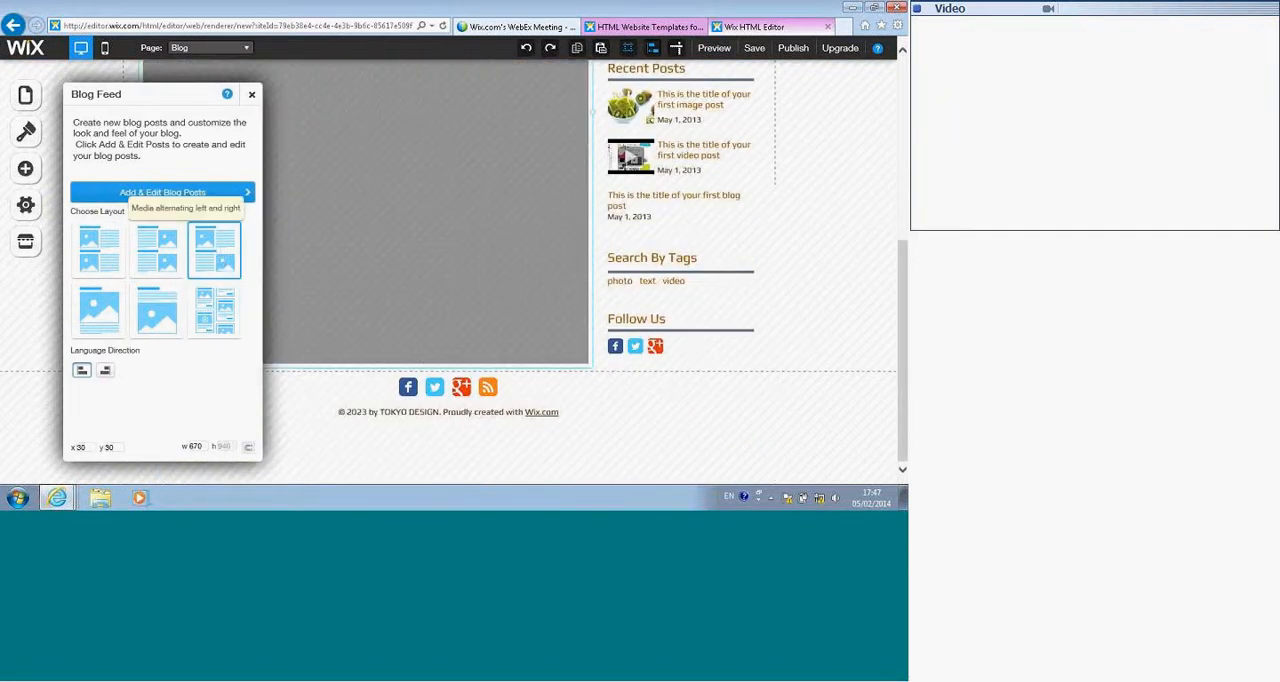
pyautogui.scroll(3, 436, 263)
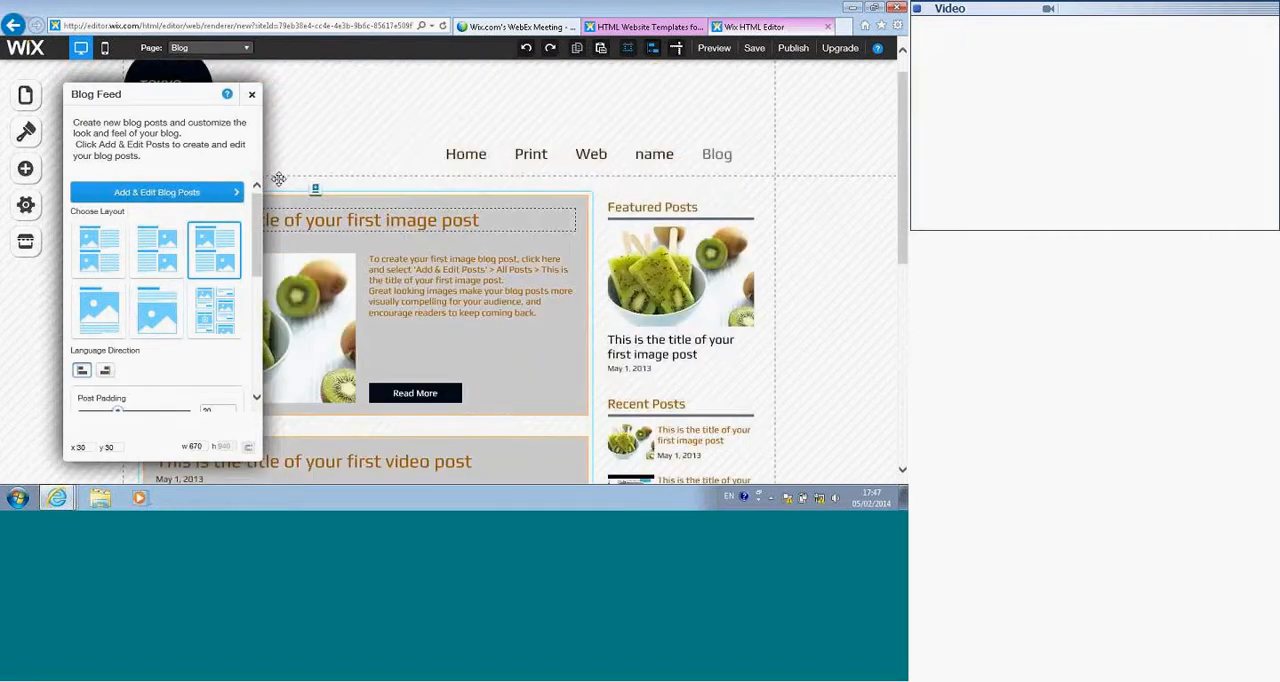
# Step: Return to the Blank page and move the video slightly down and to the right below the slideshow
pyautogui.click(213, 48)
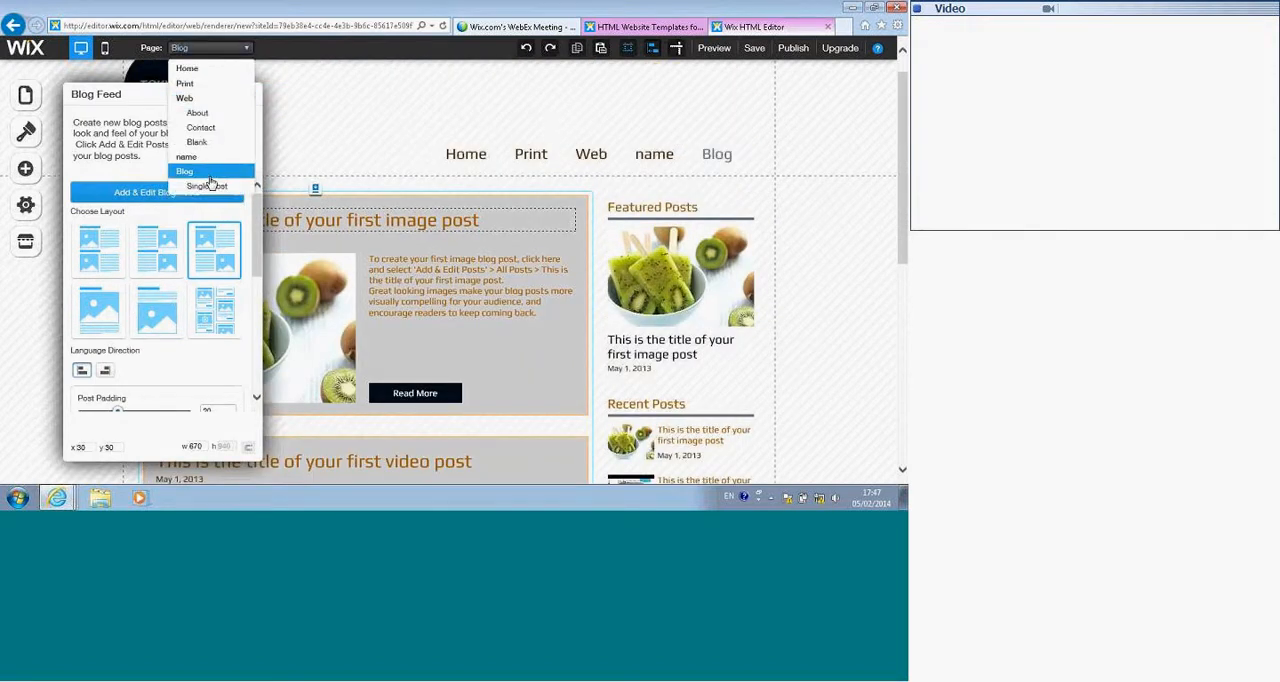
pyautogui.click(200, 142)
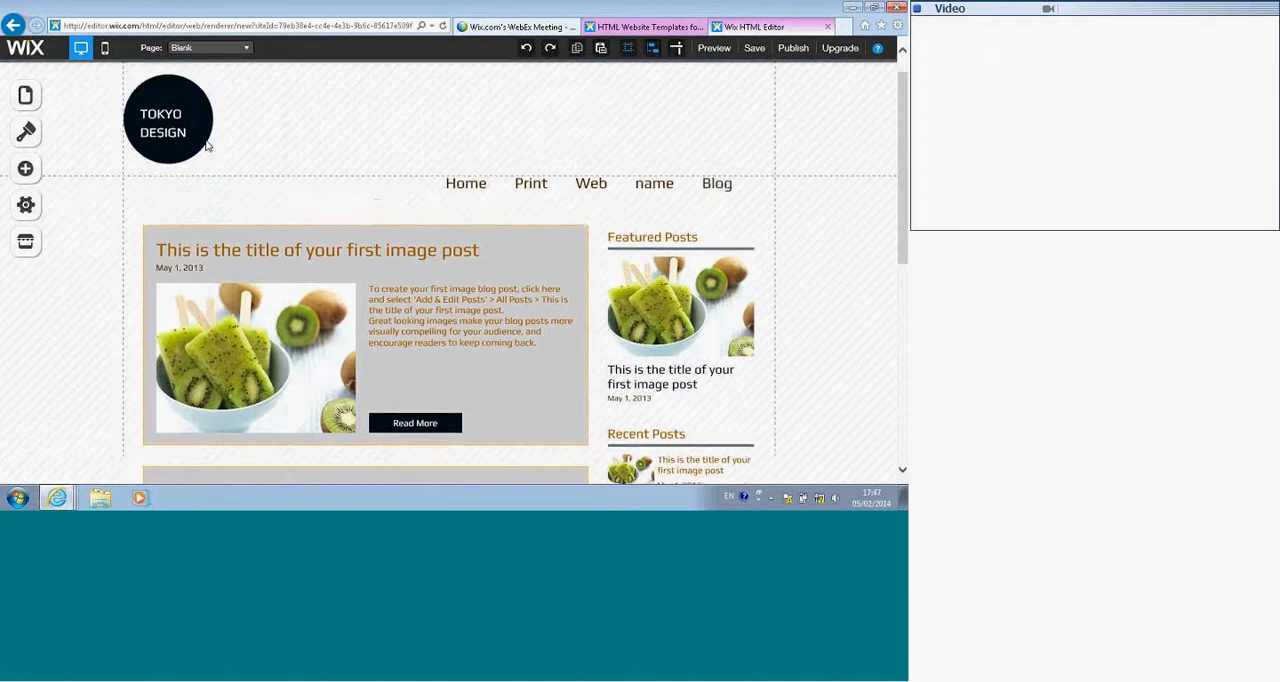
pyautogui.scroll(-4, 300, 300)
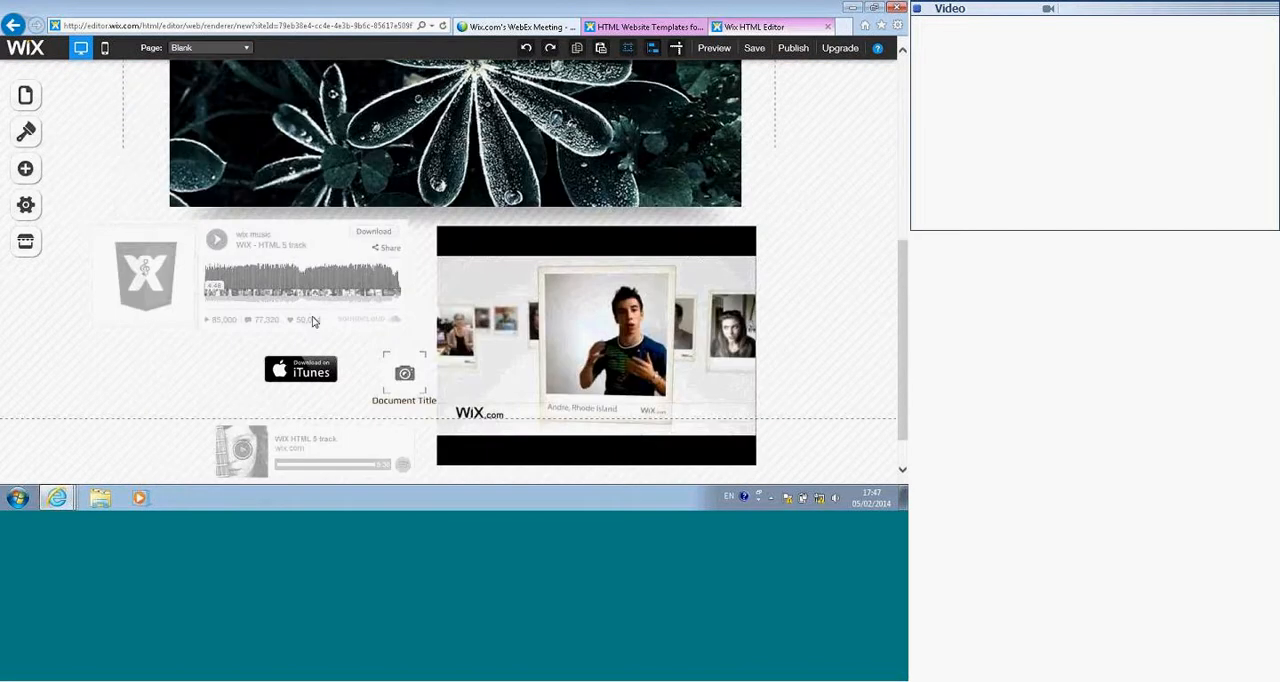
pyautogui.scroll(-1, 313, 319)
pyautogui.moveTo(533, 222); pyautogui.dragTo(560, 228)
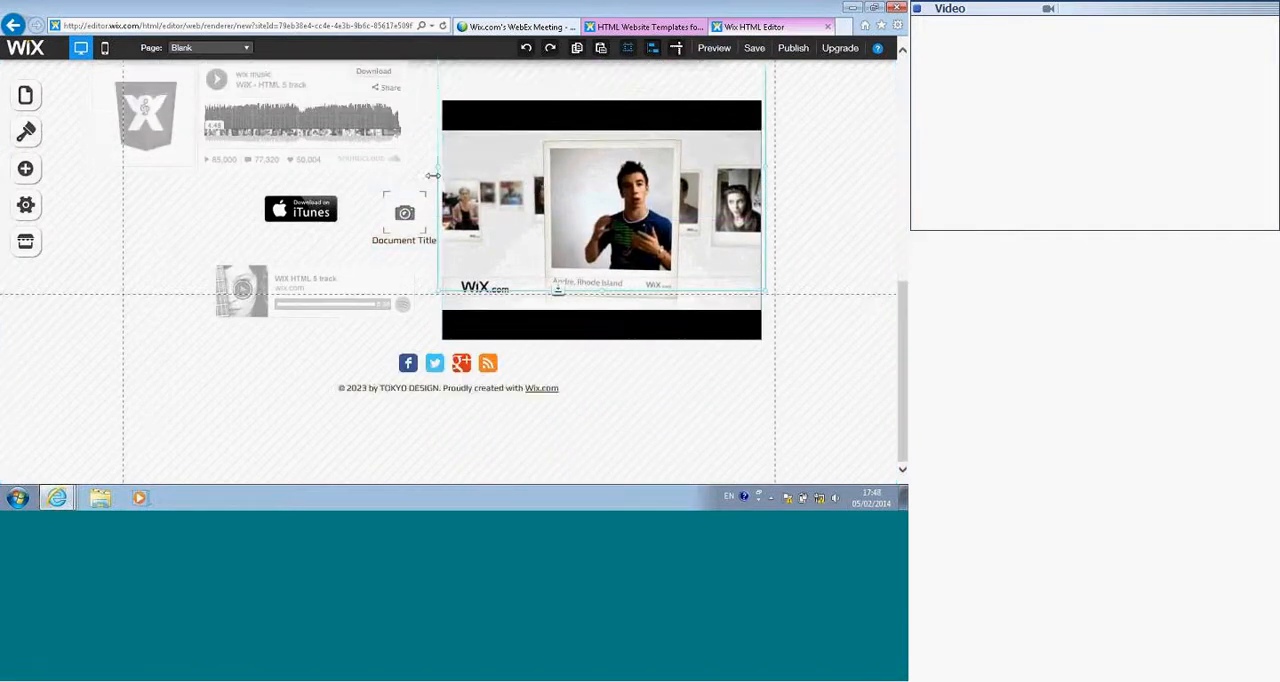
# Step: Add an Online Store Product Gallery to the Blank page and accept the collection dialog
pyautogui.click(27, 169)
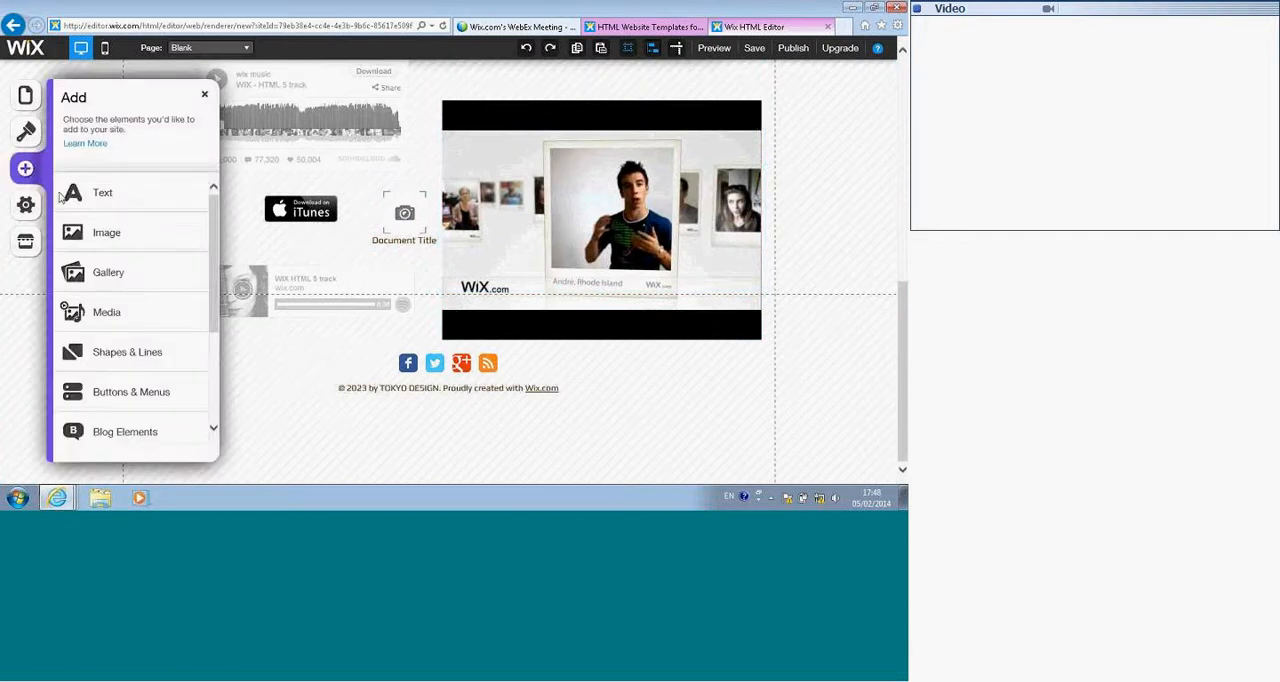
pyautogui.scroll(-3, 137, 240)
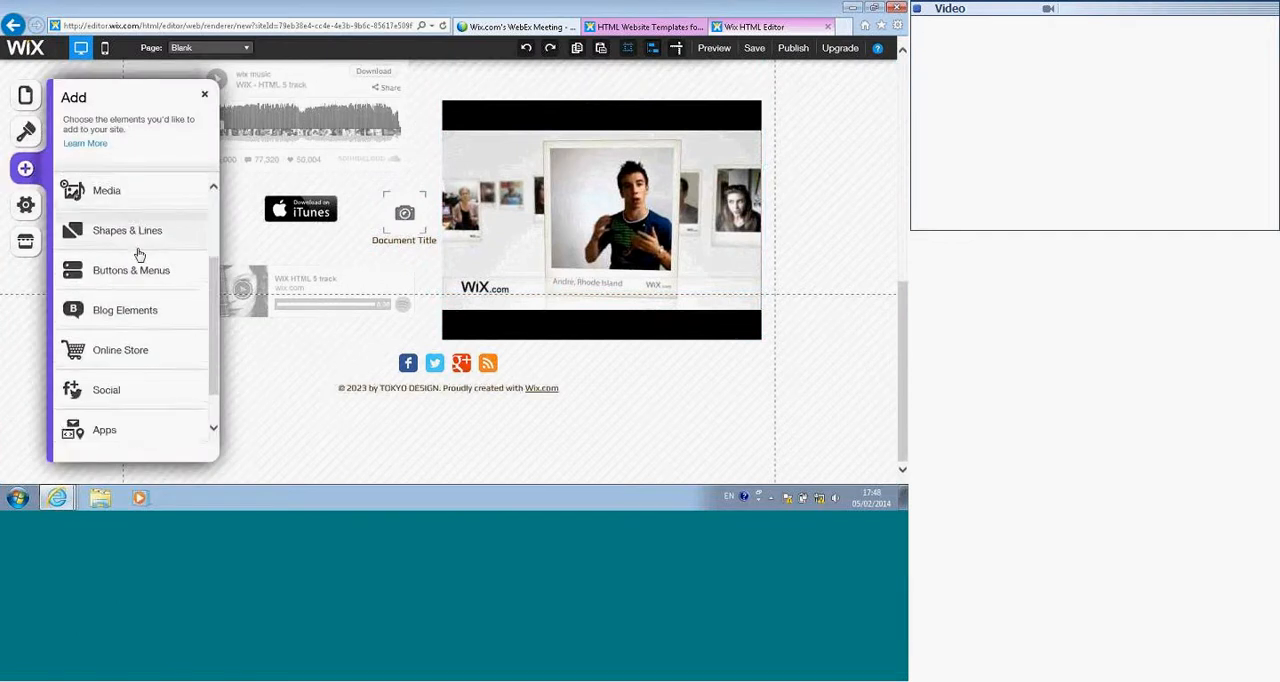
pyautogui.scroll(-1, 139, 262)
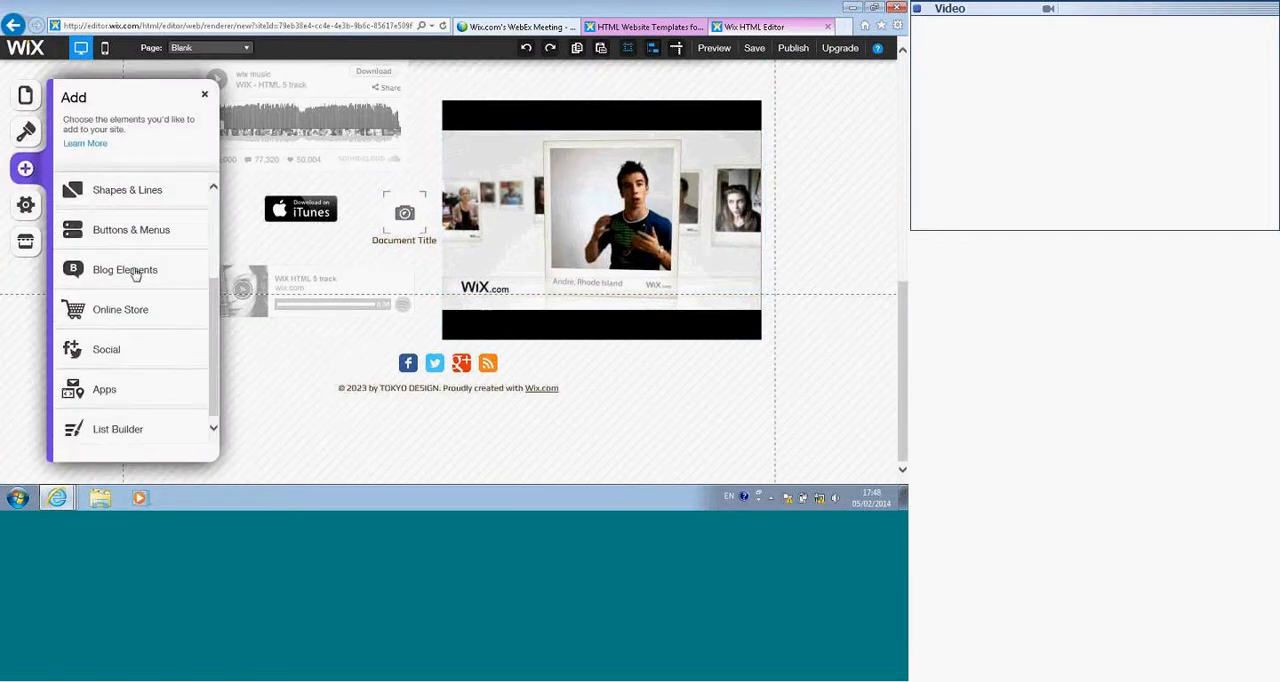
pyautogui.click(96, 312)
pyautogui.click(111, 216)
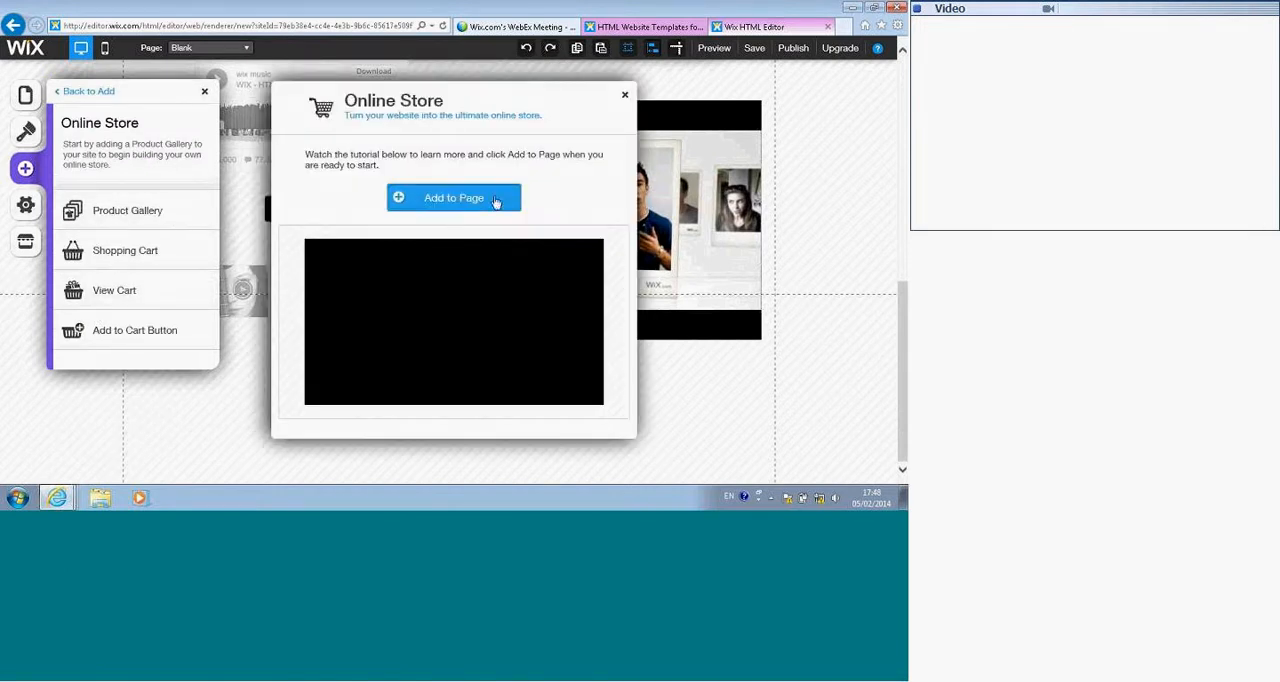
pyautogui.click(495, 199)
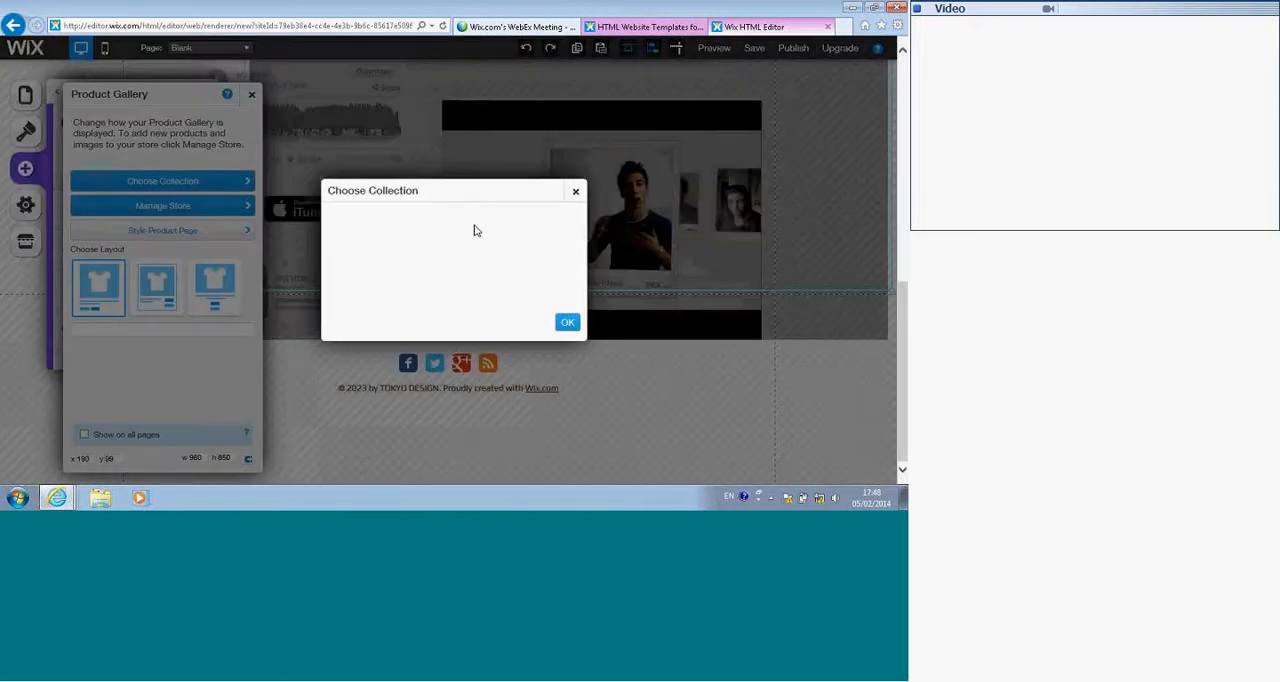
pyautogui.click(567, 323)
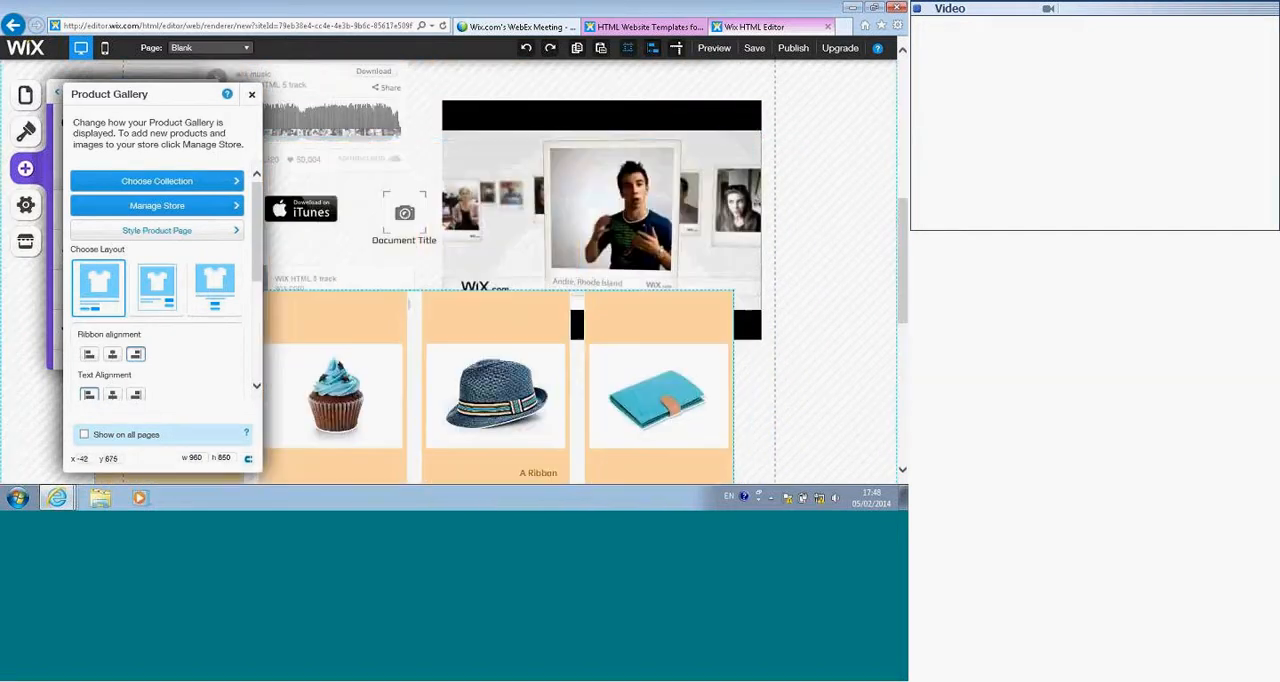
# Step: Move the product gallery below the video and audio elements, to about x 10, y 977
pyautogui.moveTo(471, 361); pyautogui.dragTo(469, 416)
pyautogui.scroll(-3, 460, 289)
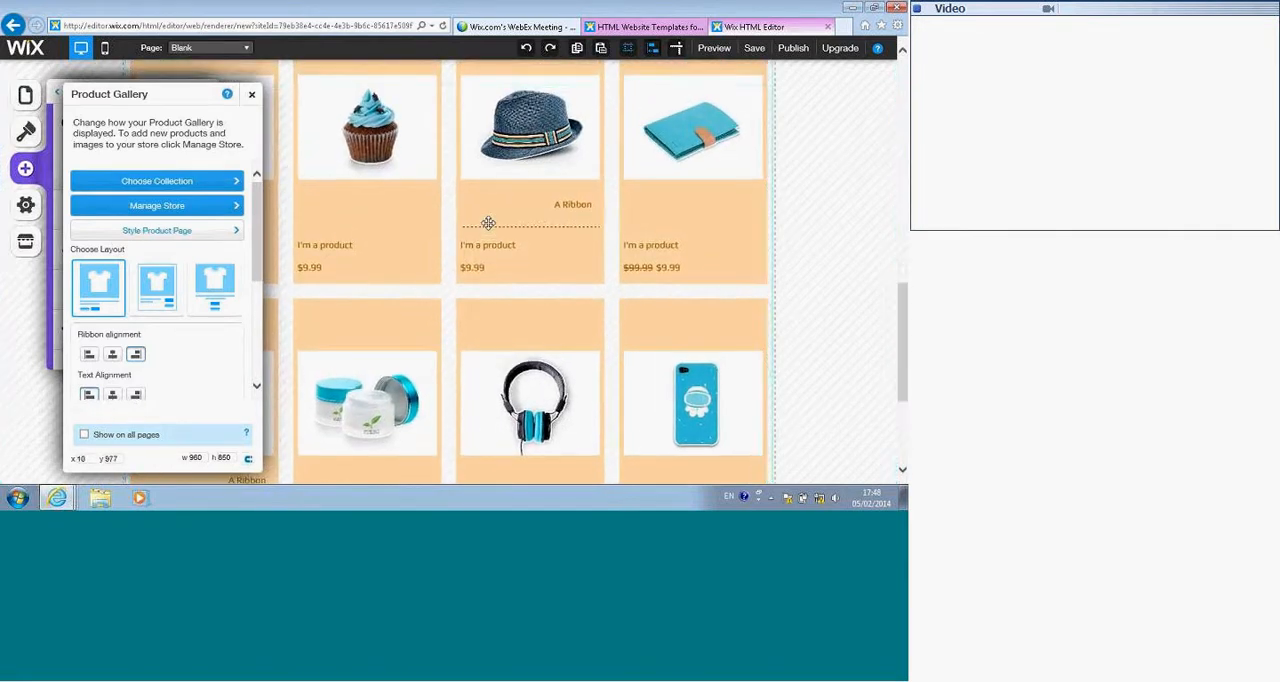
pyautogui.scroll(3, 500, 277)
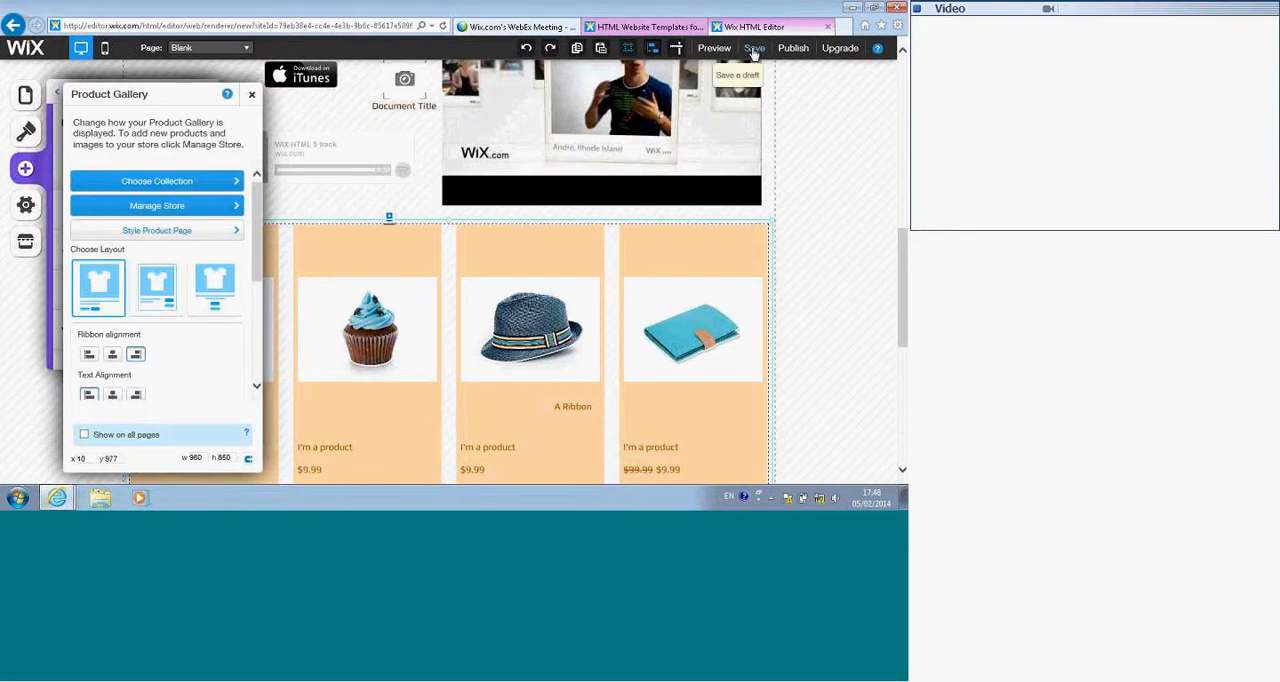
# Step: Save the site as a draft with the name "fffff" and dismiss the confirmation
pyautogui.click(753, 50)
pyautogui.click(406, 124)
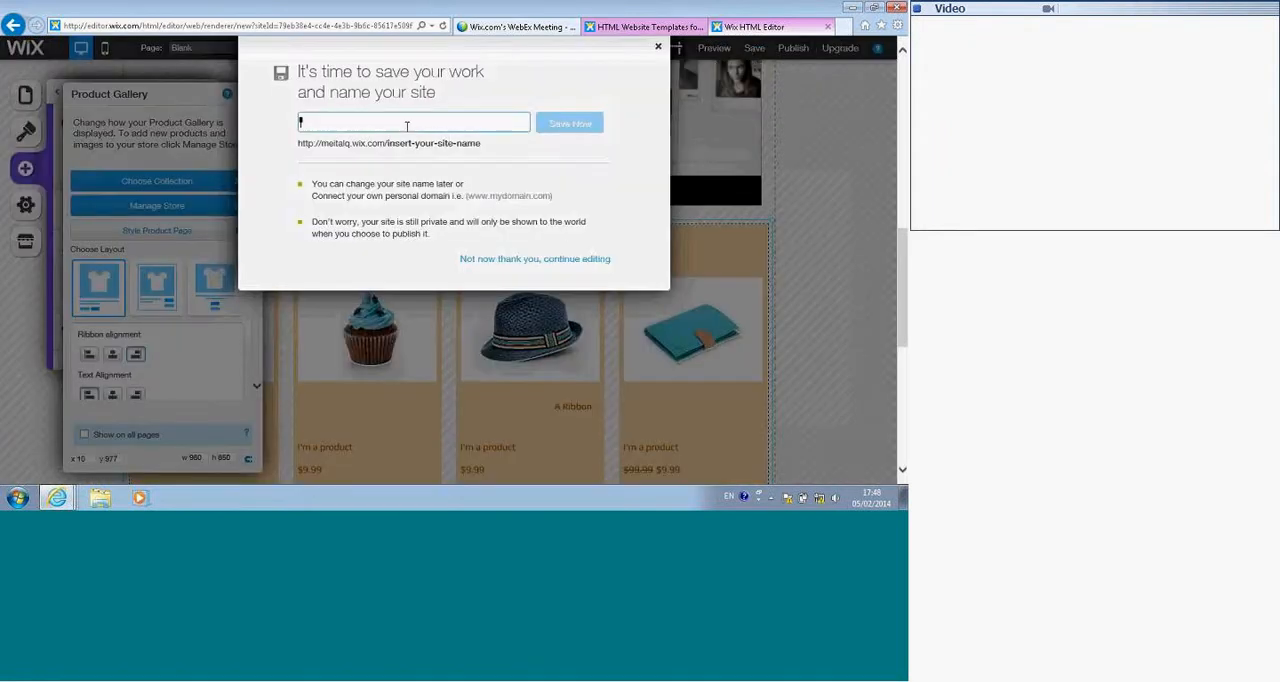
pyautogui.write('ffffff')
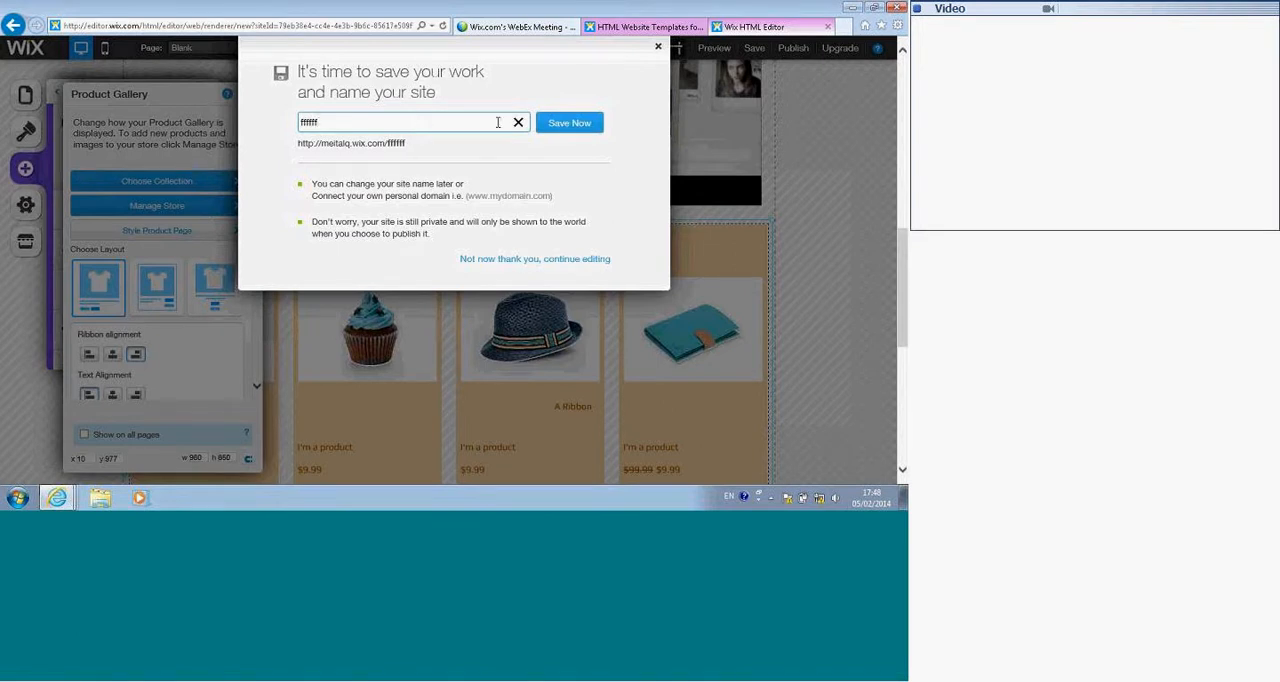
pyautogui.click(555, 123)
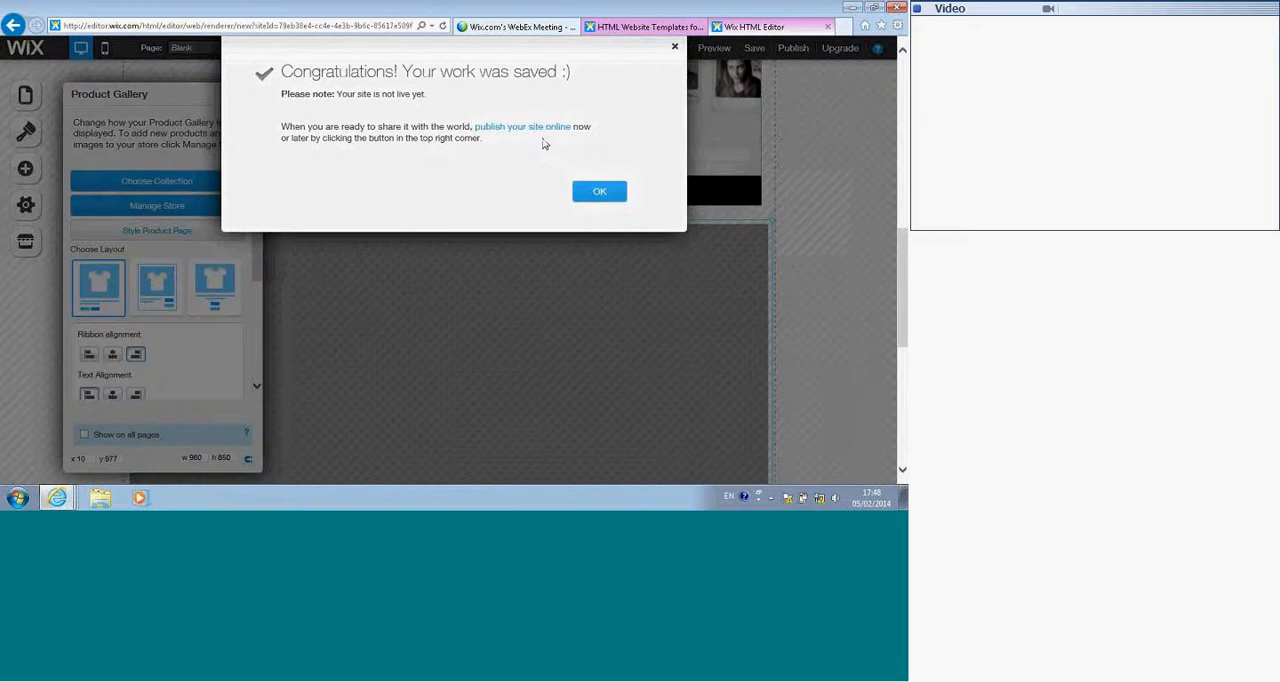
pyautogui.click(592, 191)
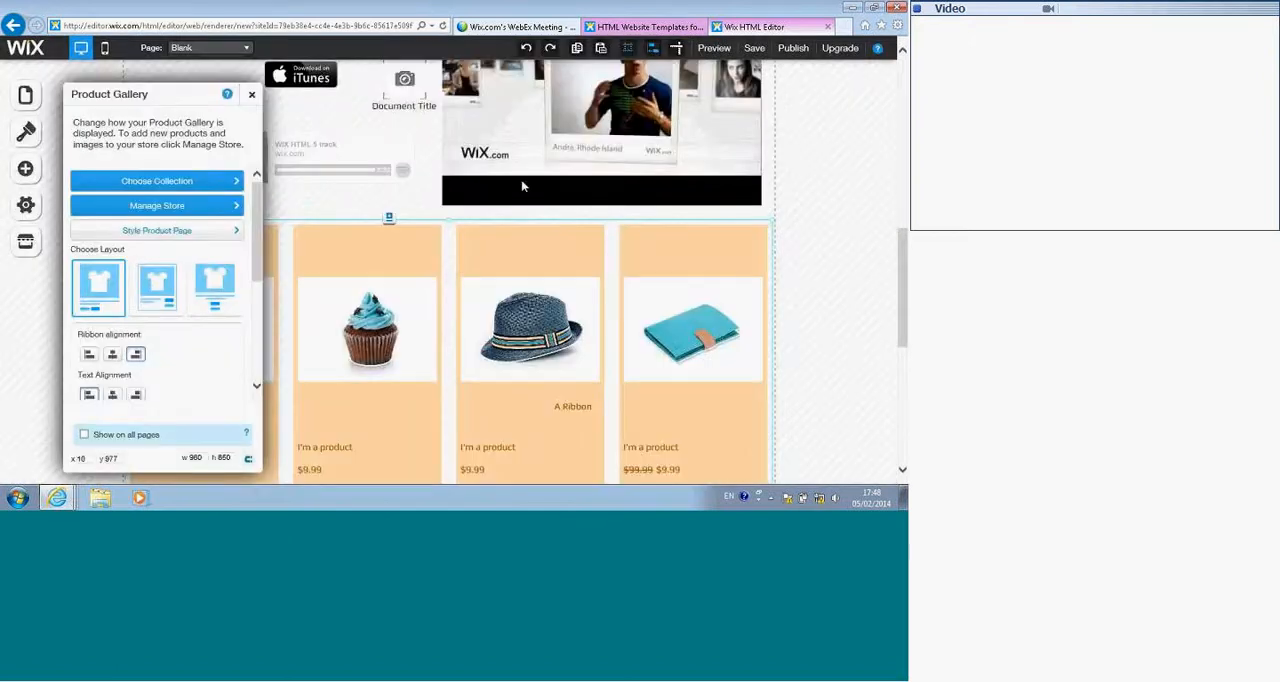
# Step: Close the product gallery's settings and open Manage Store for the gallery
pyautogui.click(251, 95)
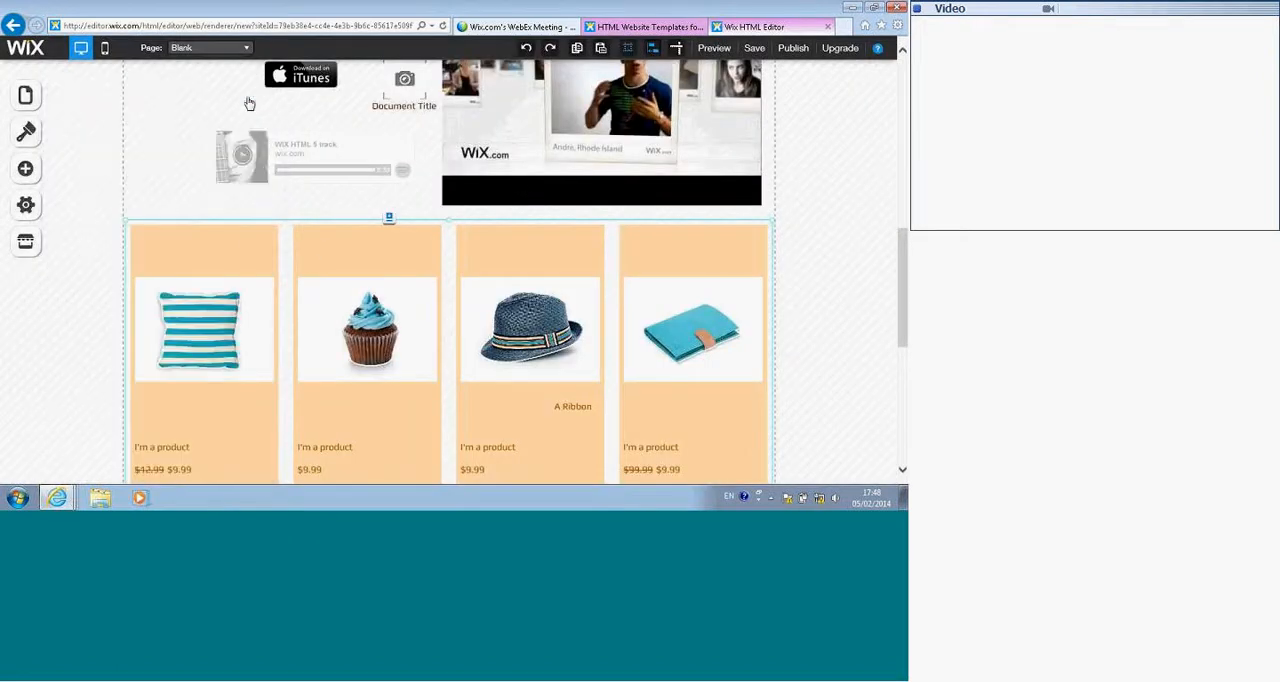
pyautogui.click(450, 310)
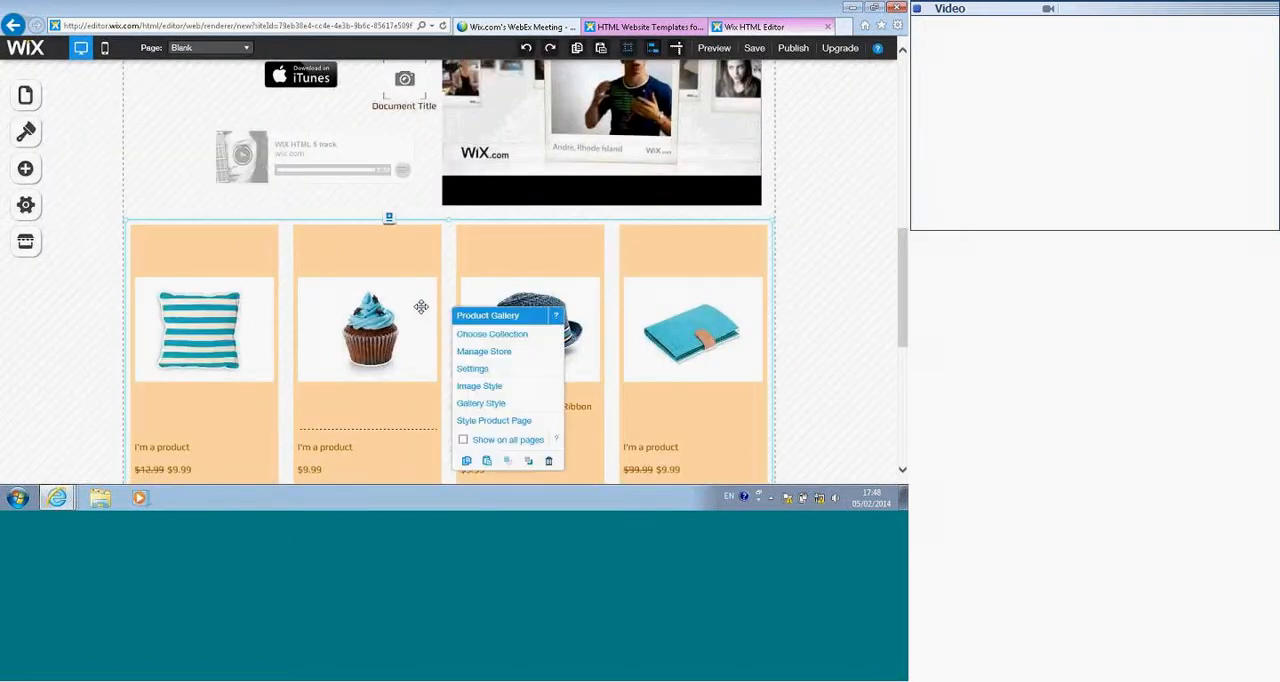
pyautogui.click(500, 355)
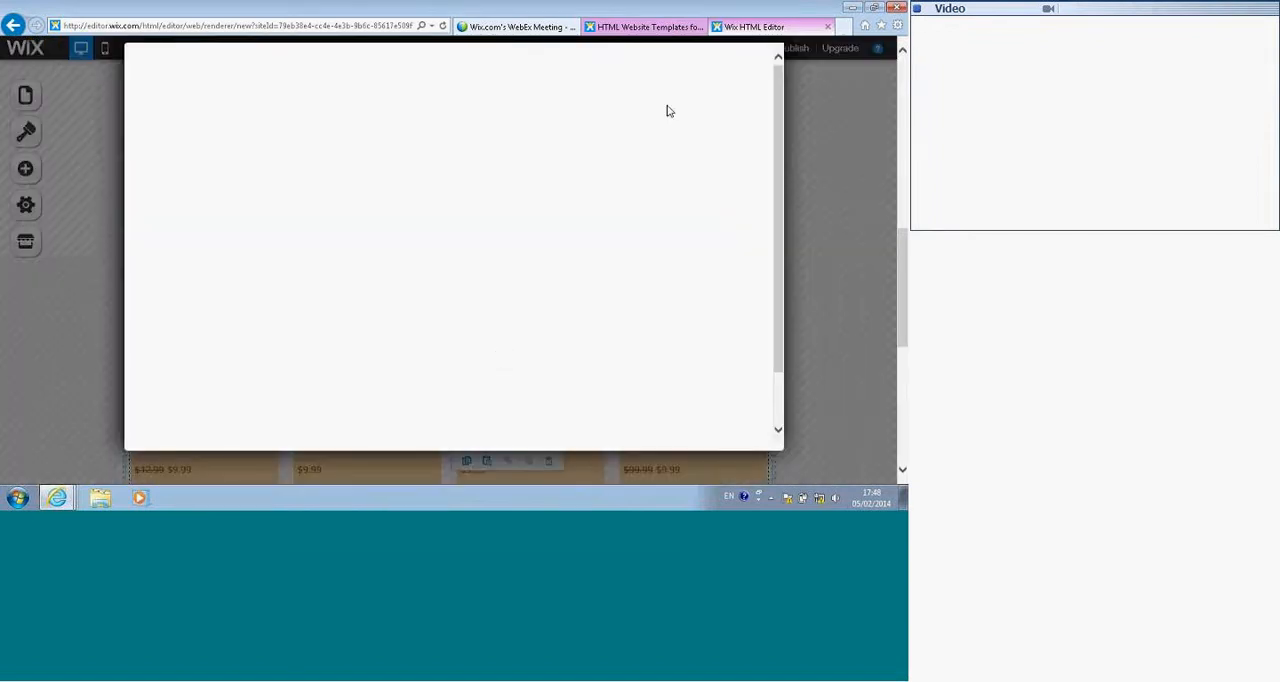
# Step: Review the store manager's product list and its payment and currency, coupon, shipping and tax settings
pyautogui.click(631, 84)
pyautogui.scroll(-1, 425, 256)
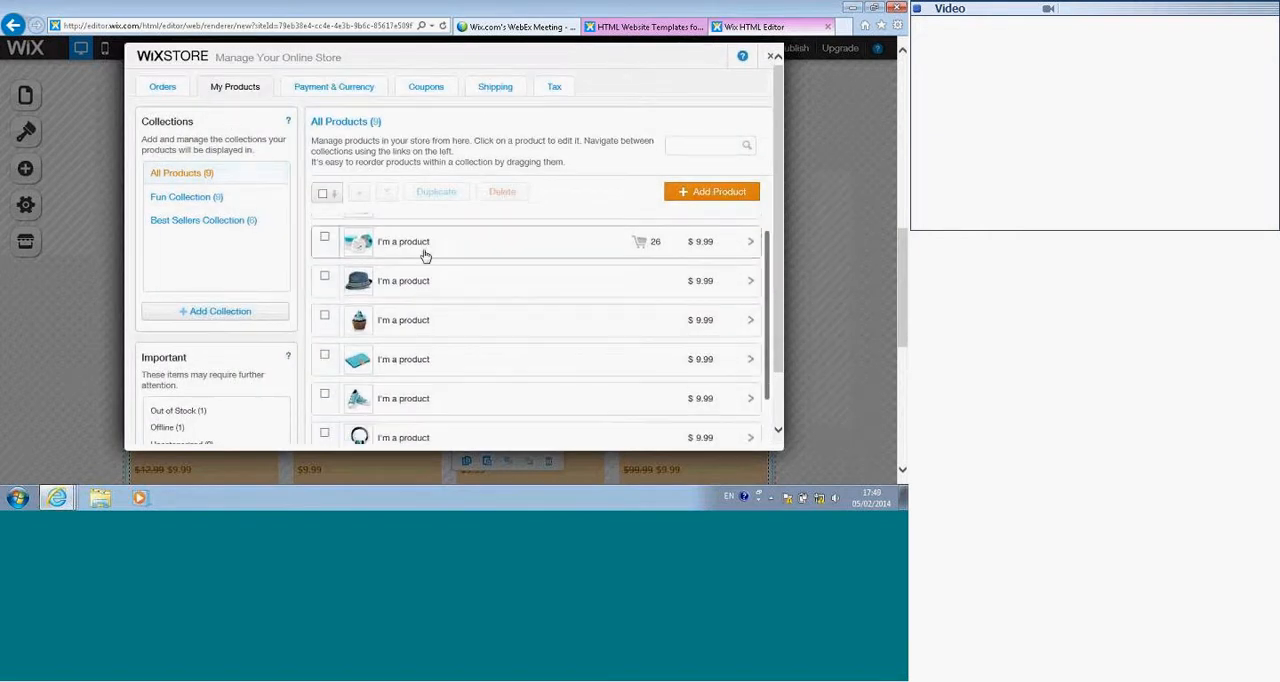
pyautogui.scroll(1, 415, 262)
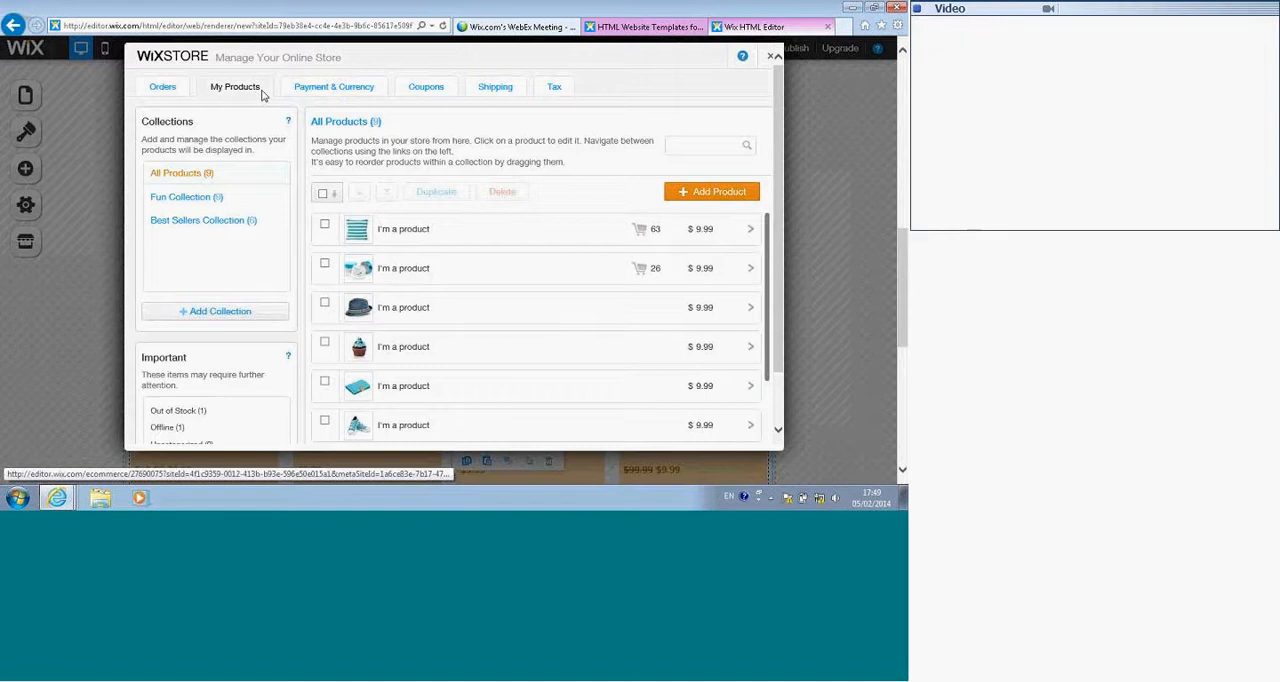
pyautogui.click(349, 90)
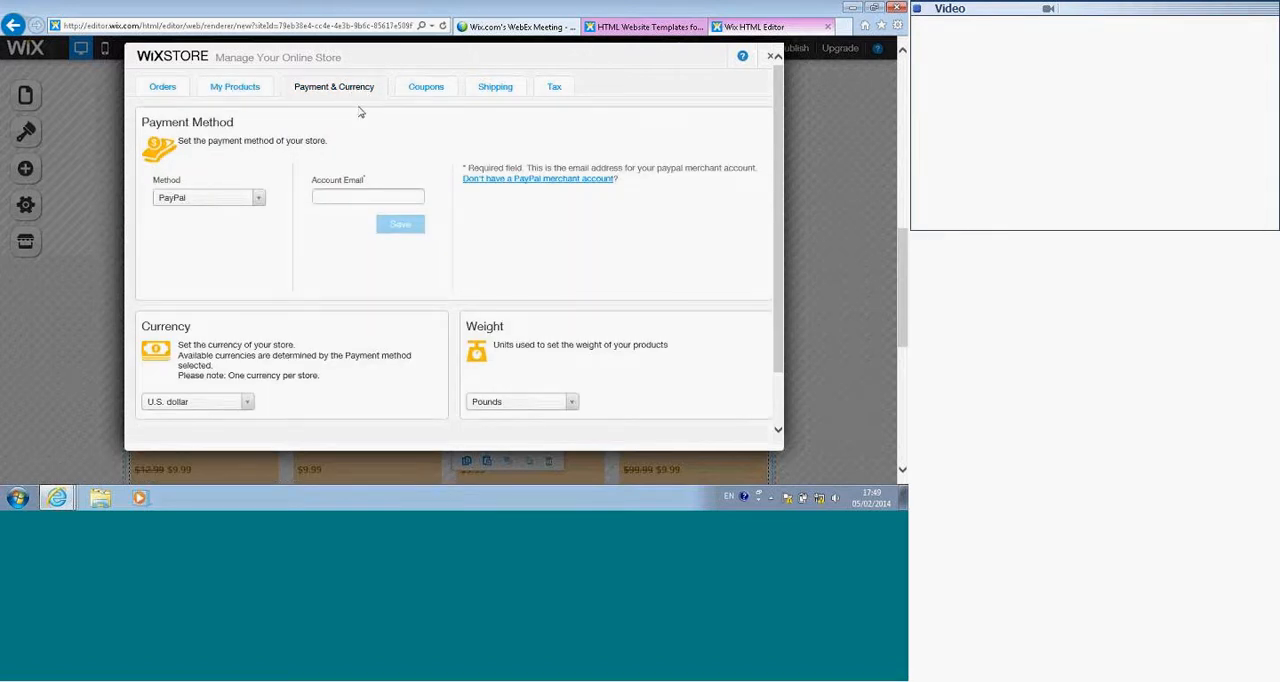
pyautogui.click(424, 88)
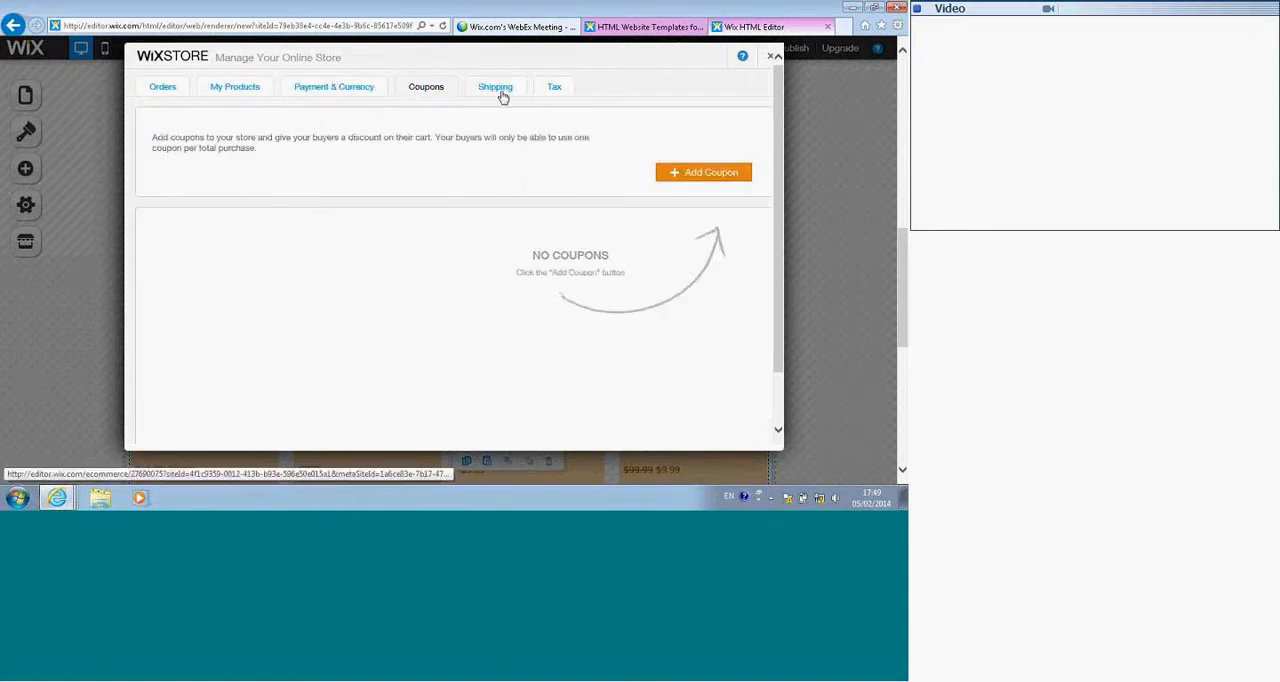
pyautogui.click(480, 87)
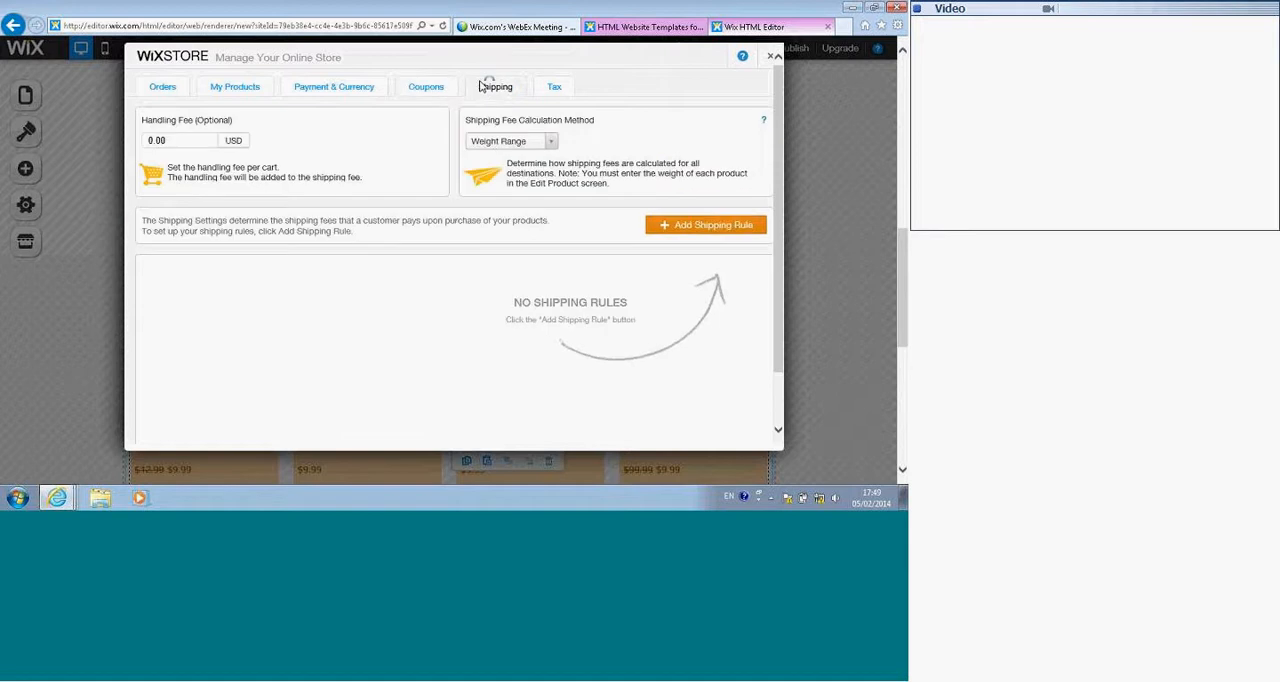
pyautogui.click(552, 90)
pyautogui.click(241, 90)
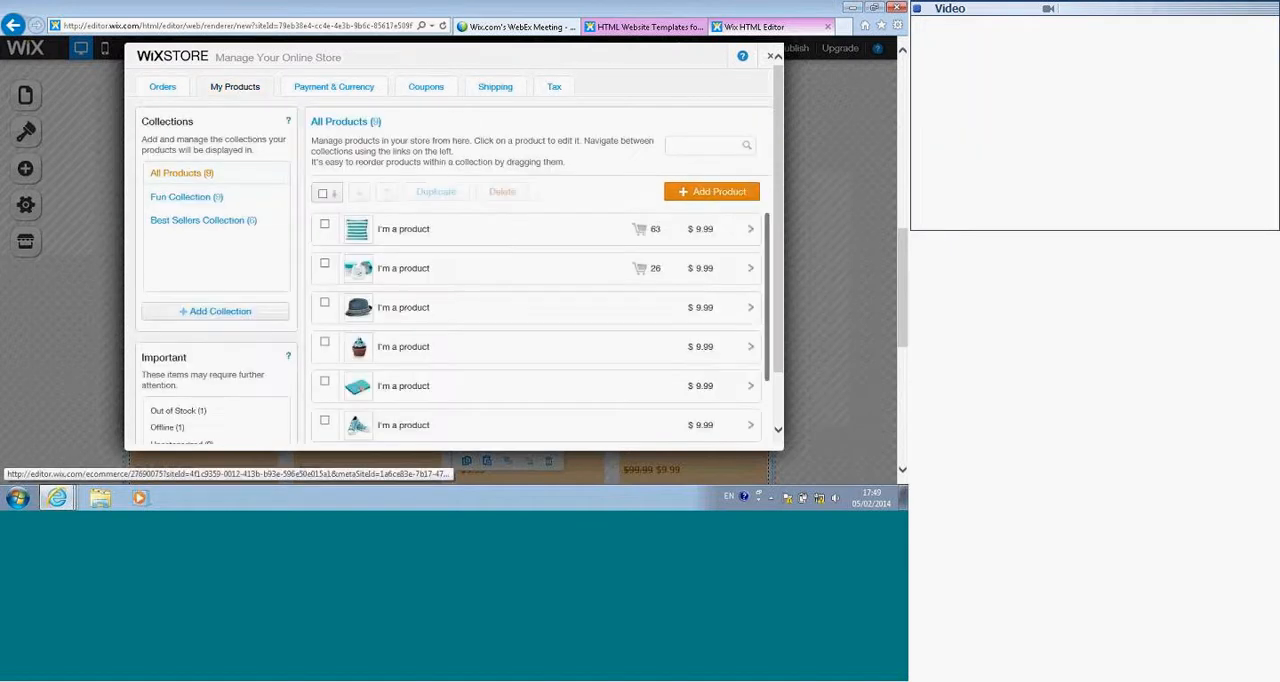
# Step: Examine the second product's details from collections and media to options and inventory, and close the product and the store manager
pyautogui.click(418, 279)
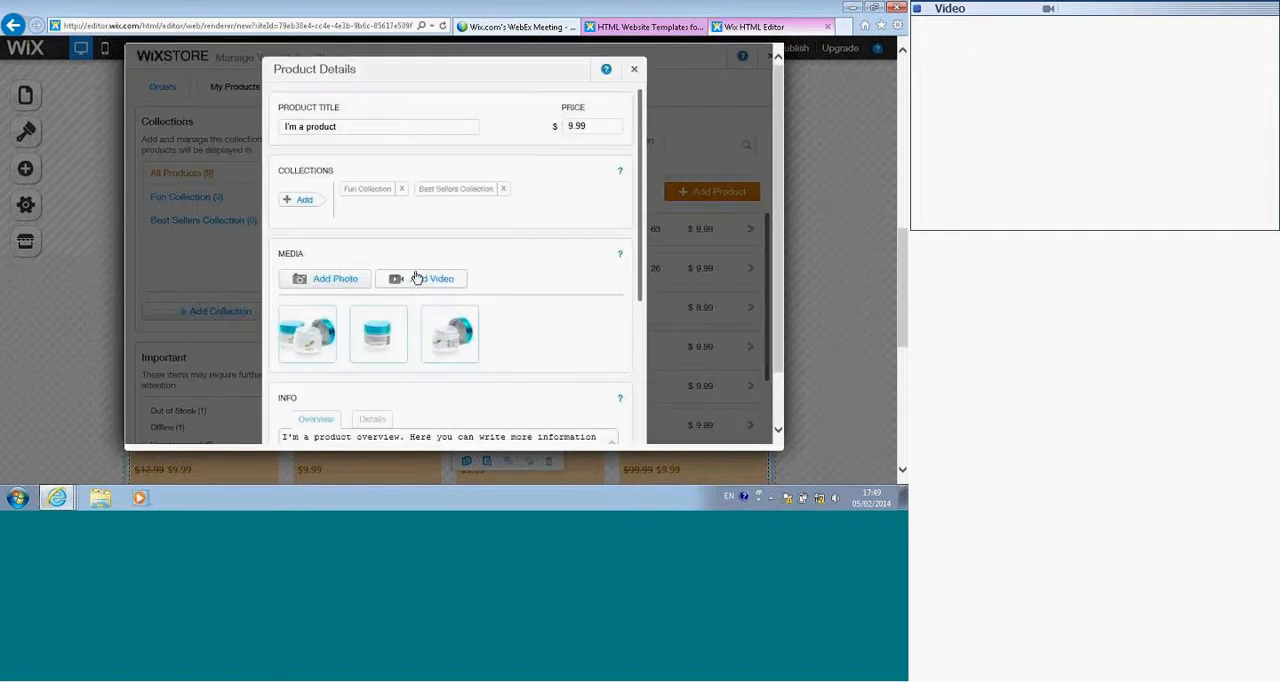
pyautogui.scroll(-1, 462, 298)
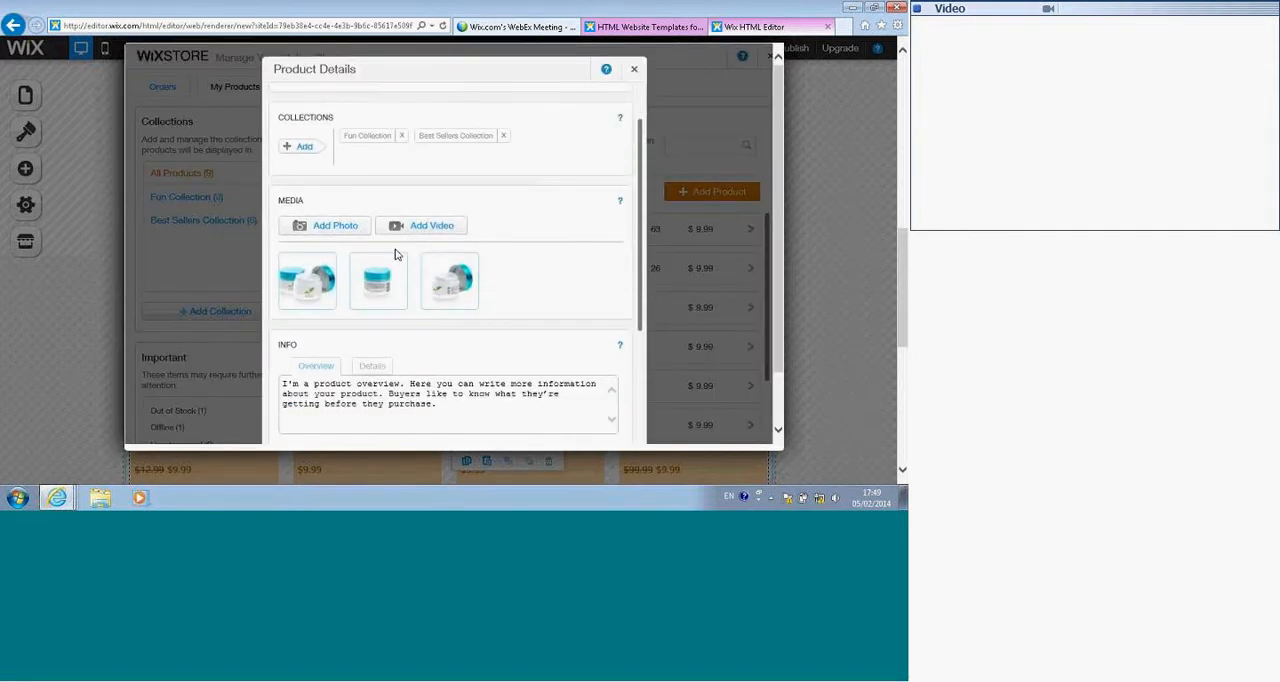
pyautogui.scroll(1, 400, 256)
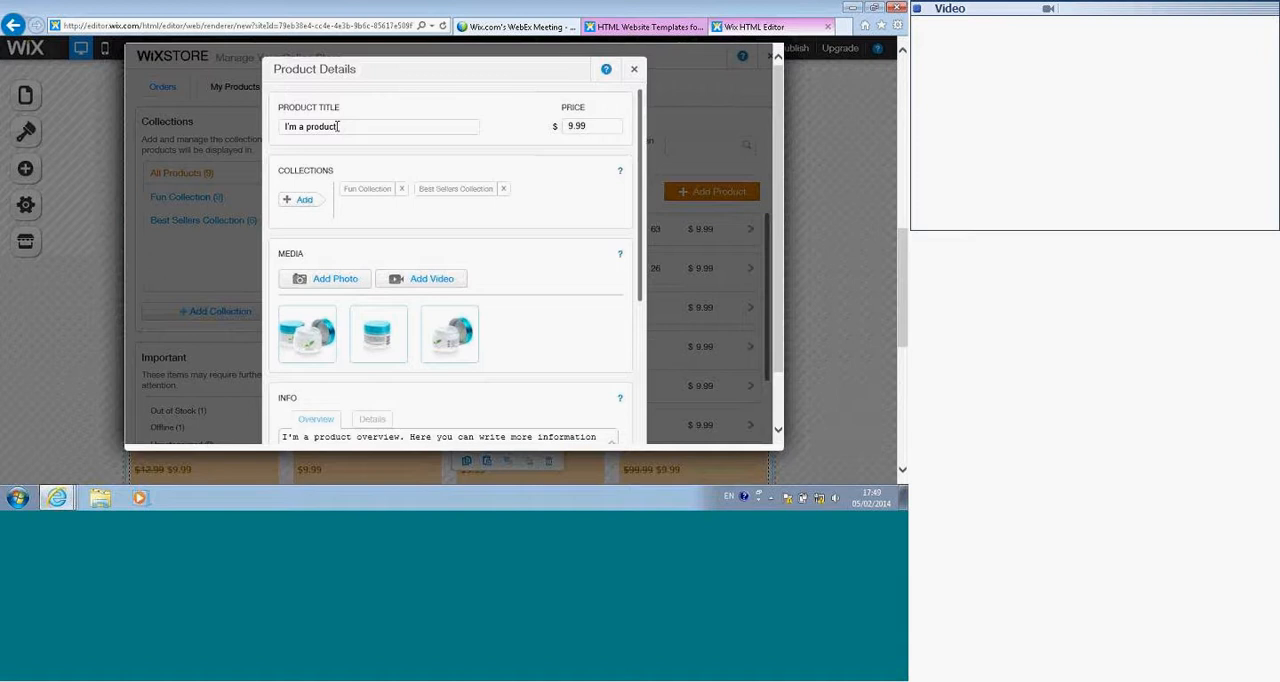
pyautogui.scroll(-4, 435, 345)
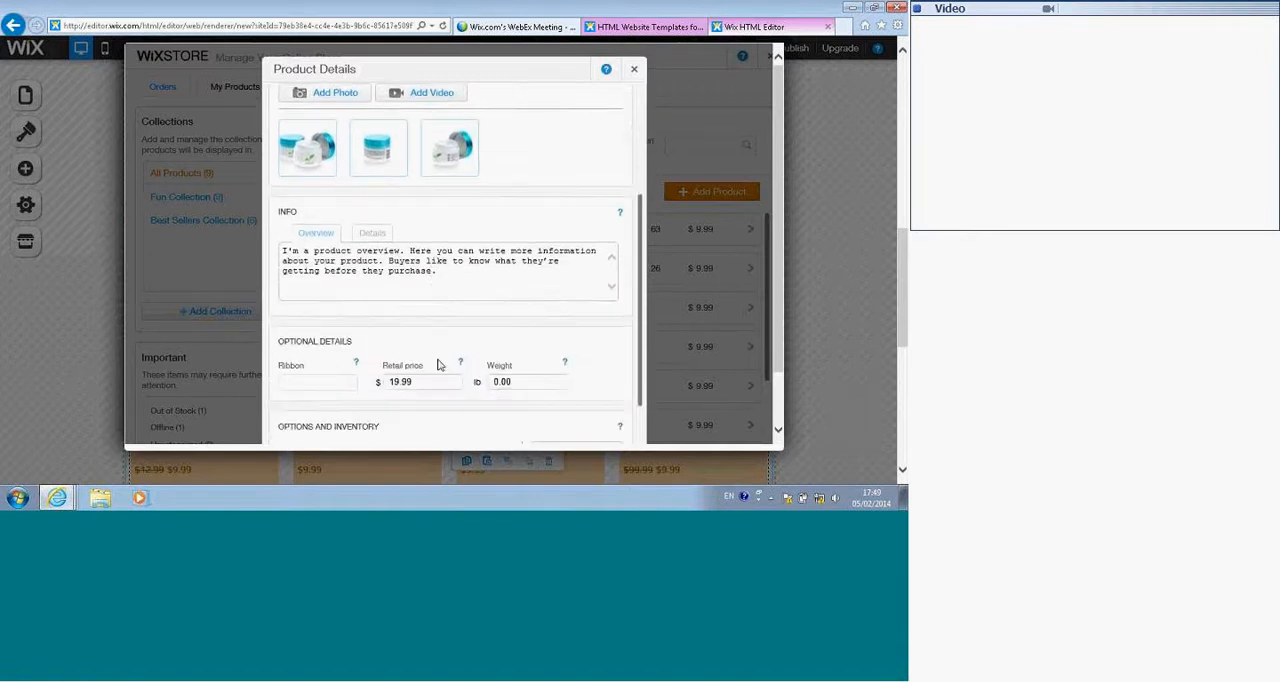
pyautogui.scroll(-2, 437, 365)
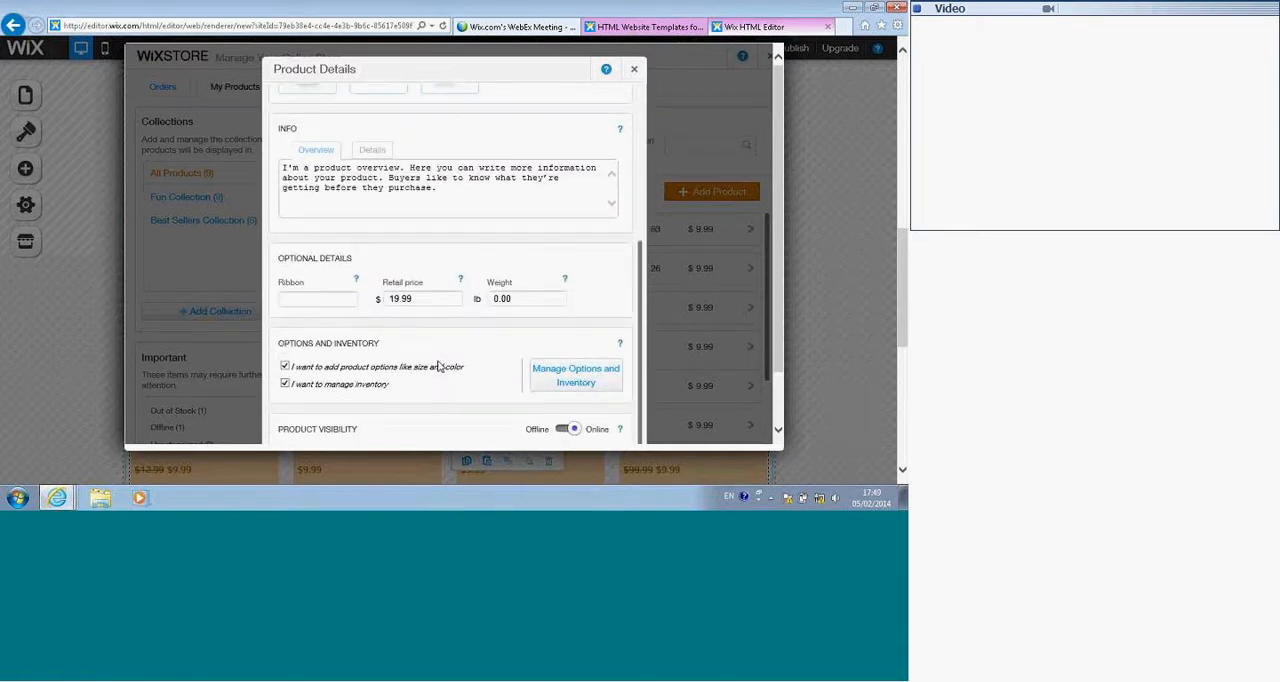
pyautogui.scroll(2, 595, 100)
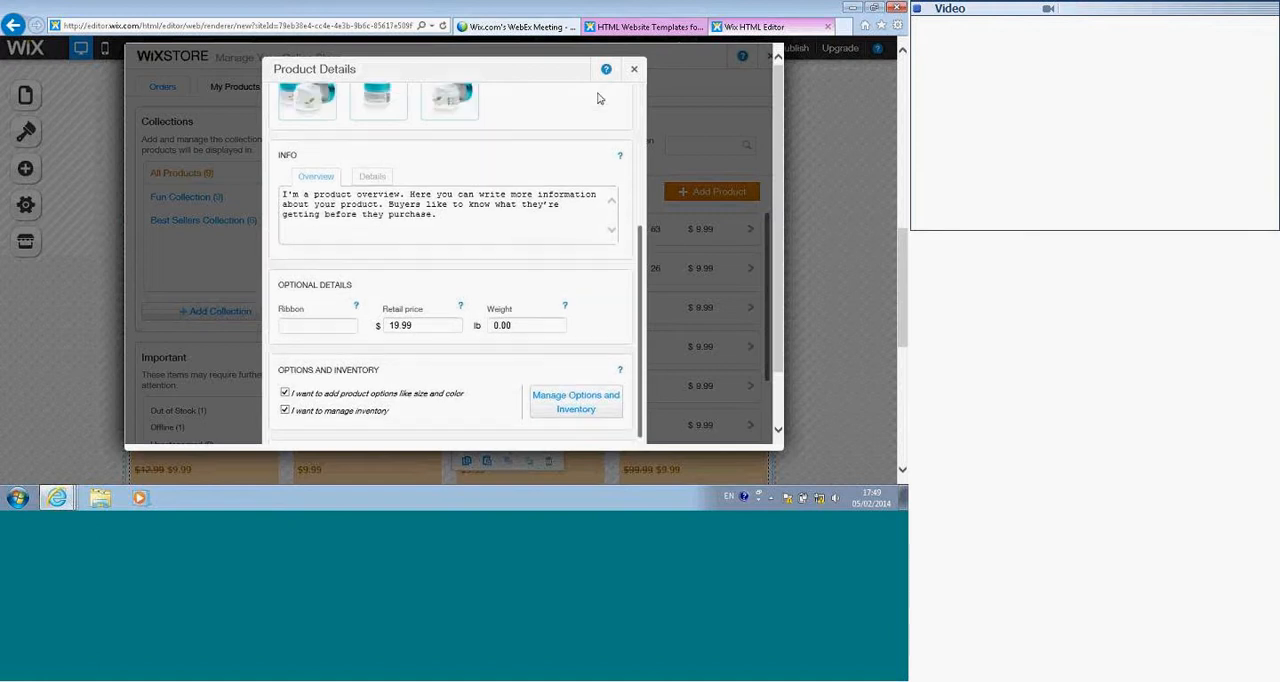
pyautogui.scroll(3, 593, 105)
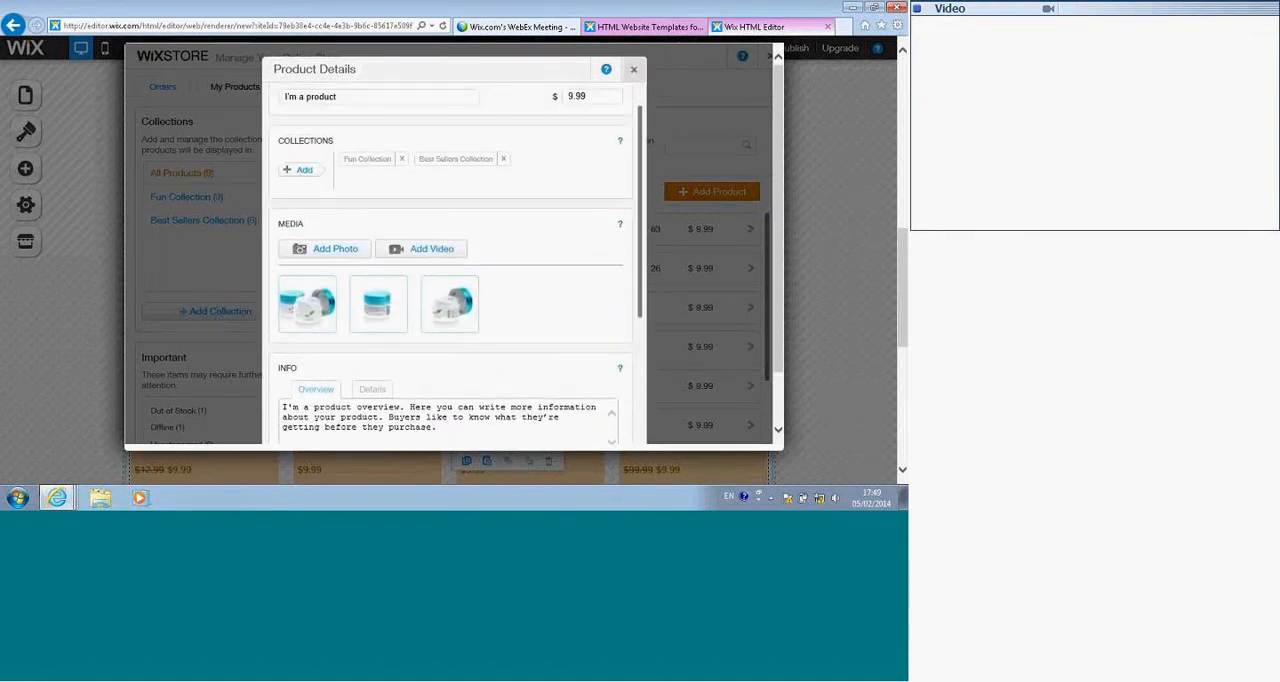
pyautogui.click(630, 67)
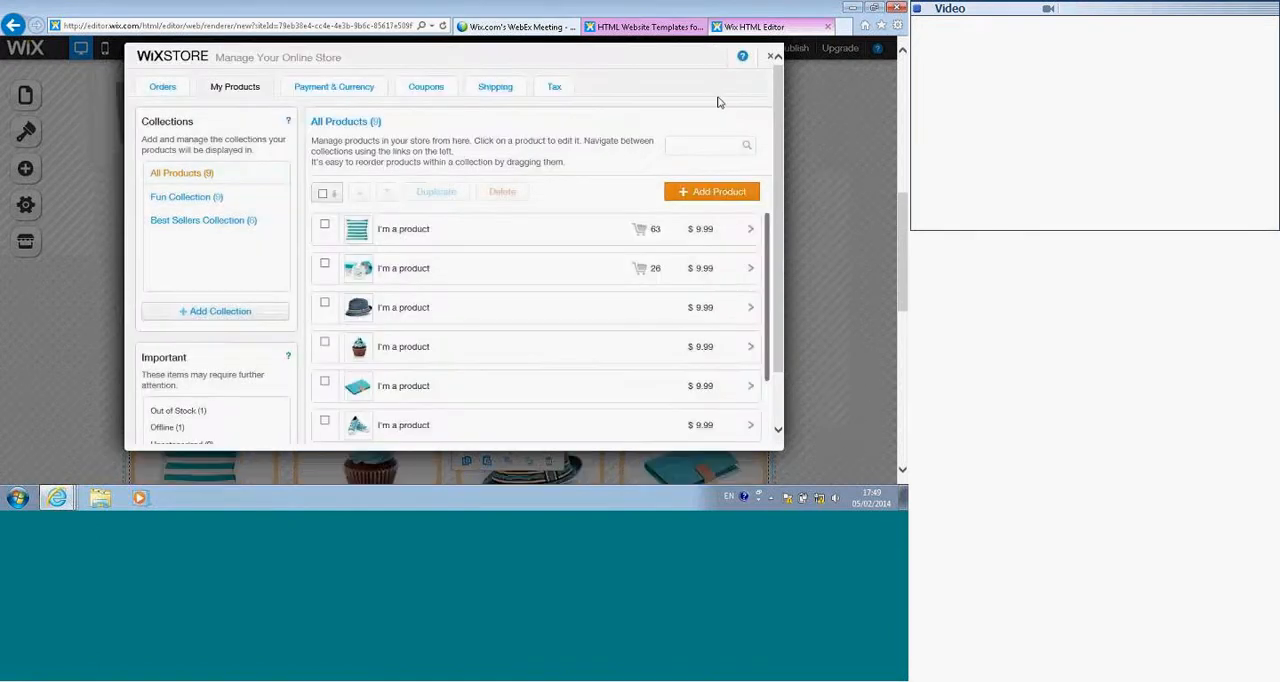
pyautogui.click(769, 56)
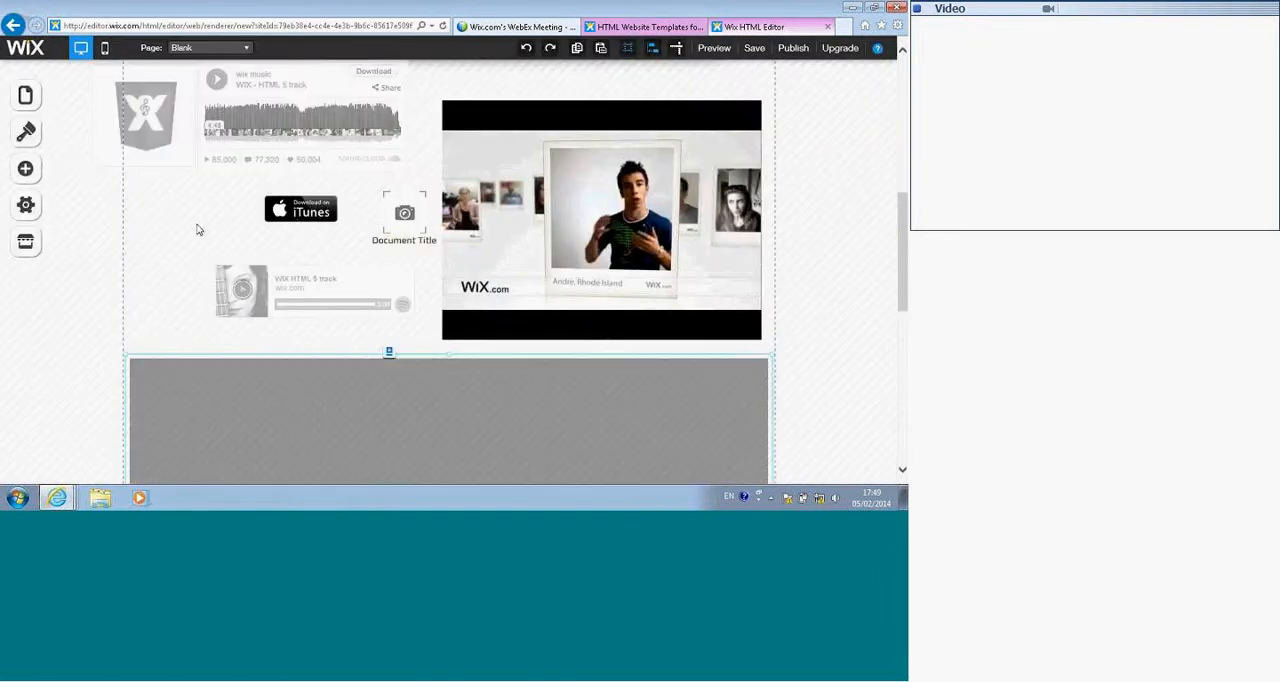
# Step: Add a Facebook Like button and a Facebook Comments box side by side below the product gallery
pyautogui.scroll(-3, 210, 260)
pyautogui.scroll(-4, 225, 286)
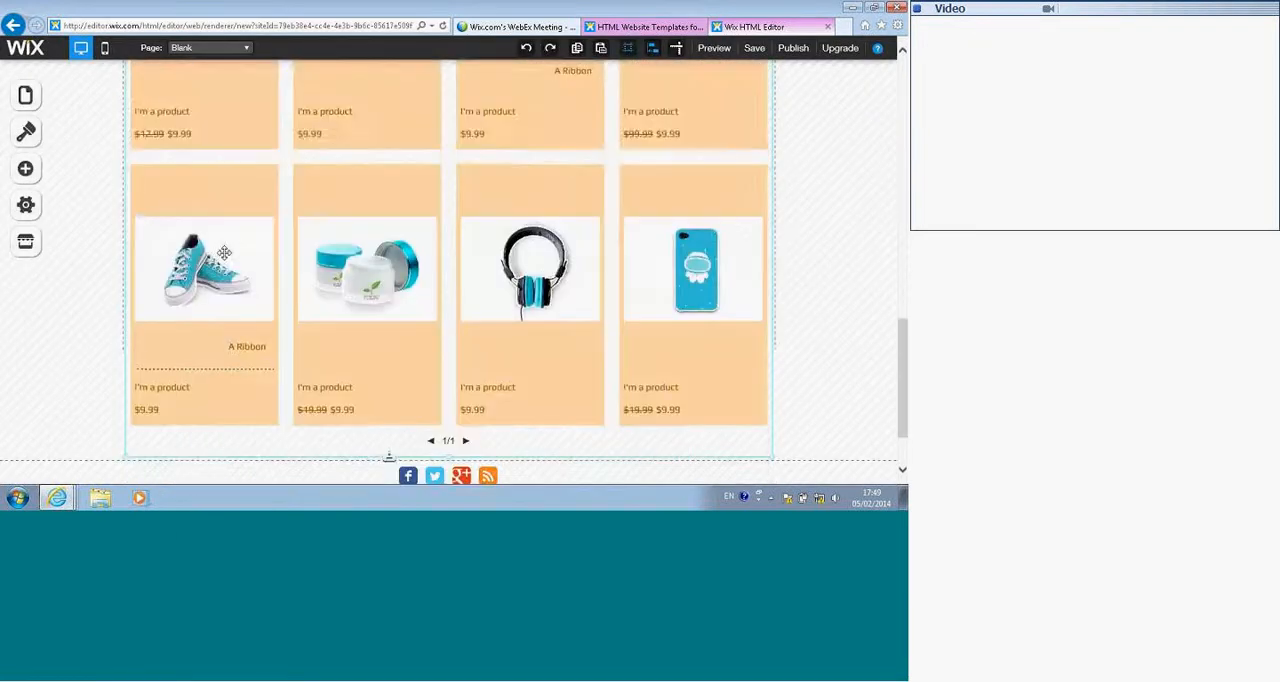
pyautogui.scroll(-2, 219, 260)
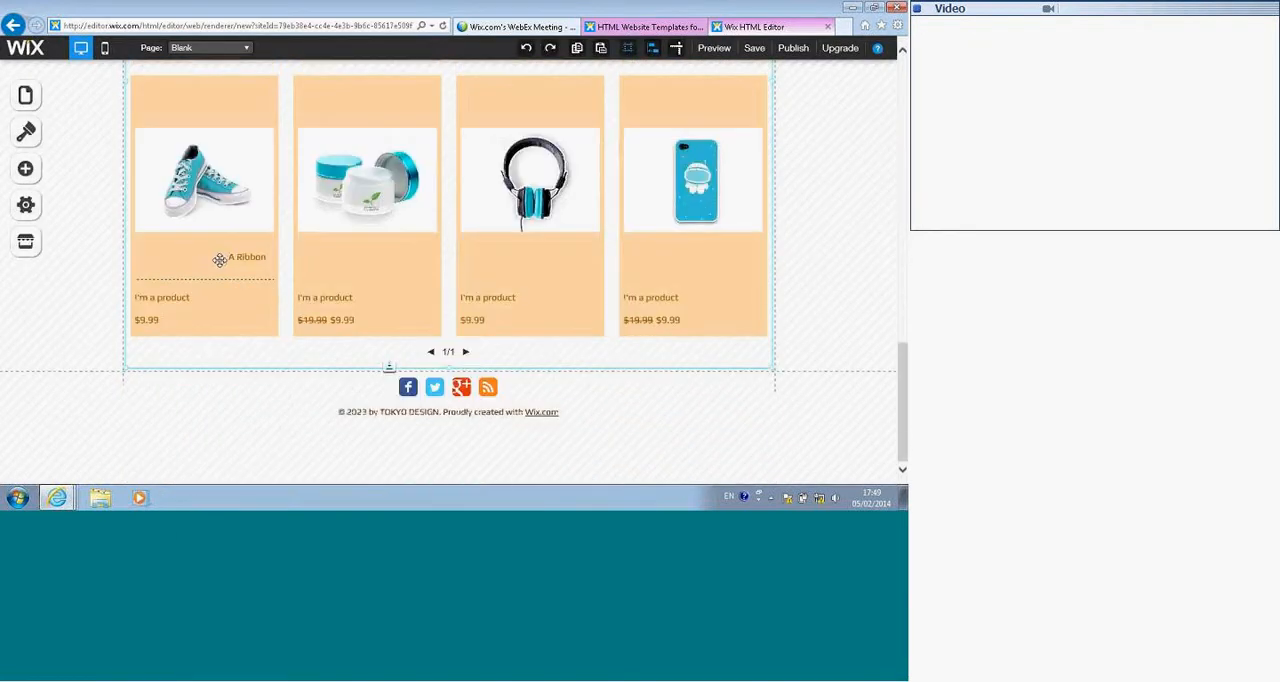
pyautogui.click(27, 170)
pyautogui.scroll(-4, 134, 323)
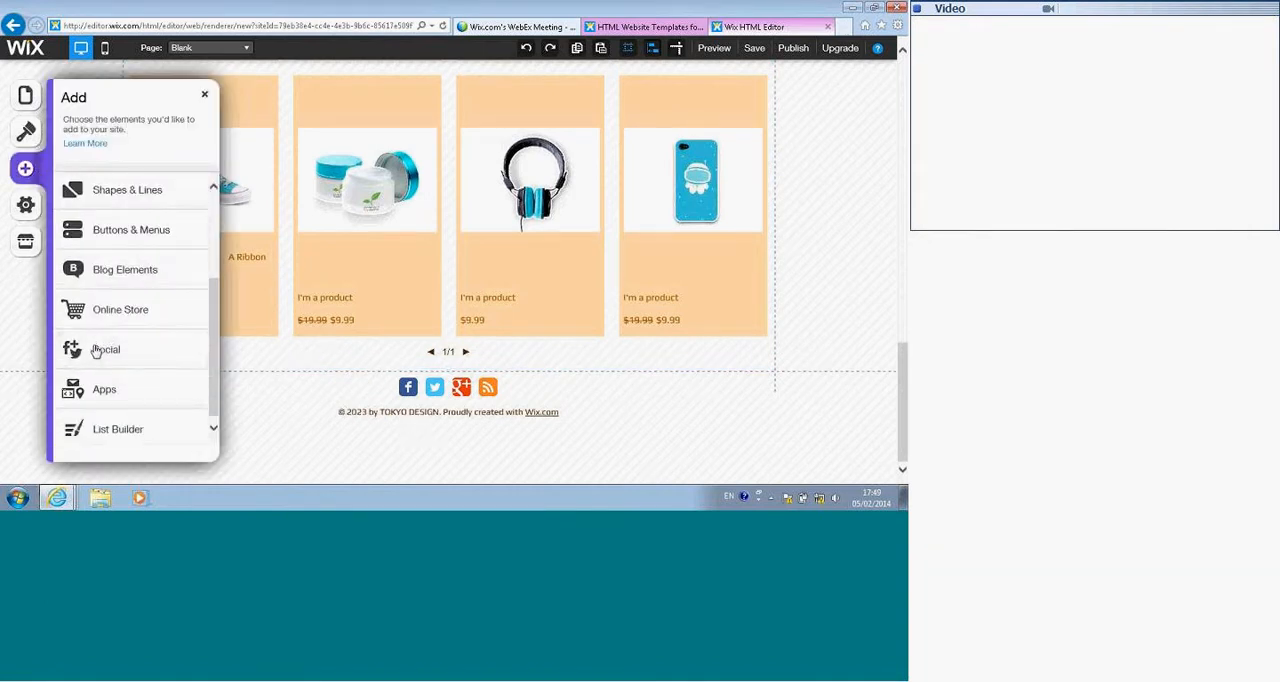
pyautogui.click(98, 349)
pyautogui.moveTo(112, 236); pyautogui.dragTo(646, 391)
pyautogui.moveTo(123, 313); pyautogui.dragTo(301, 389)
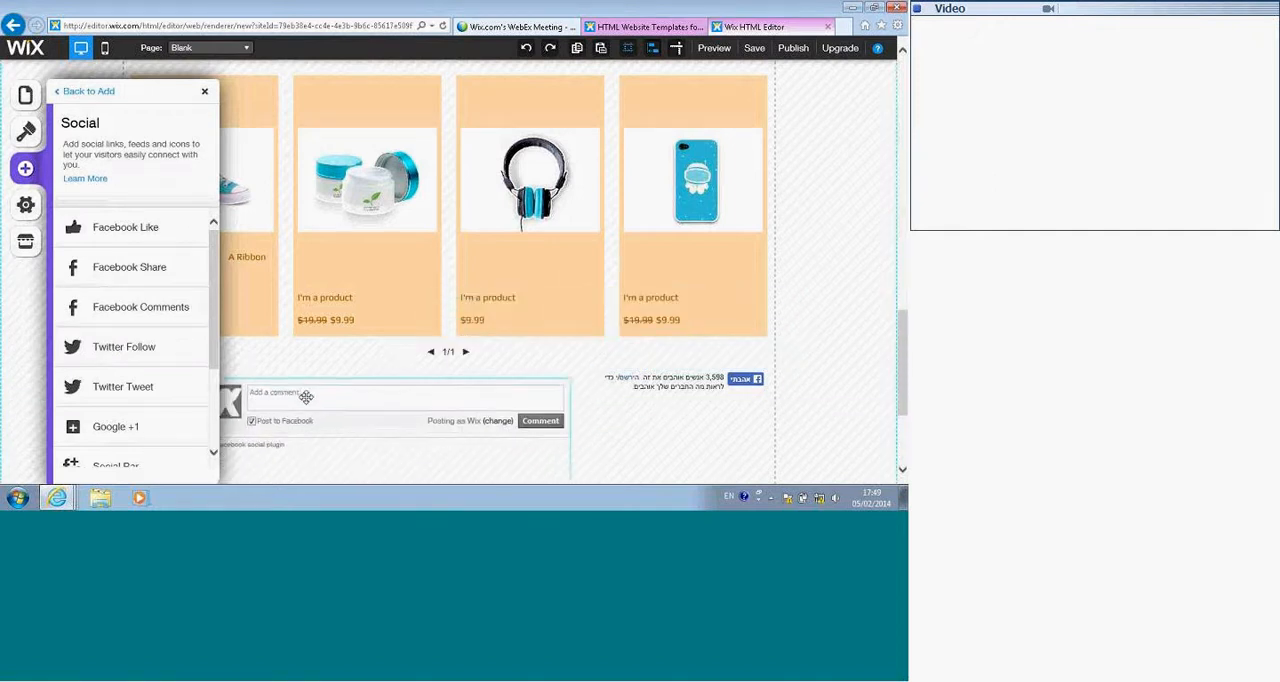
# Step: Add a Twitter Tweet button beneath the Facebook Like button and a Social Bar below it
pyautogui.click(113, 384)
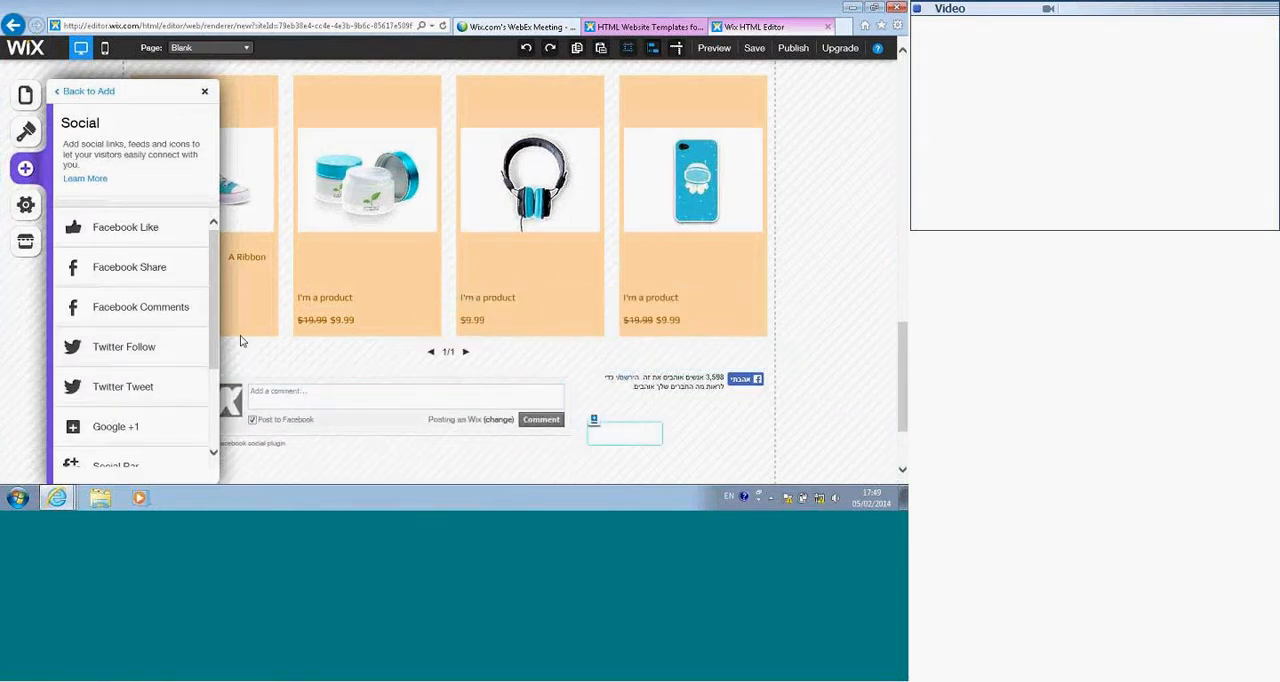
pyautogui.moveTo(607, 432); pyautogui.dragTo(663, 416)
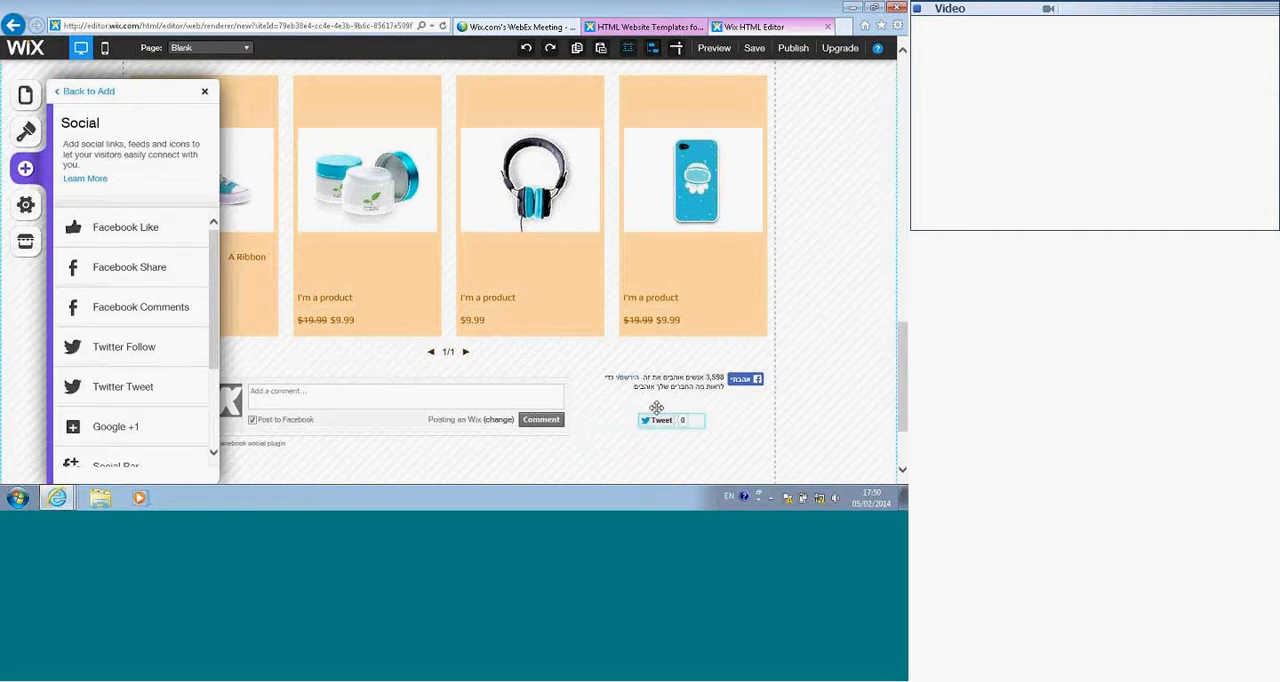
pyautogui.scroll(-2, 112, 374)
pyautogui.click(108, 352)
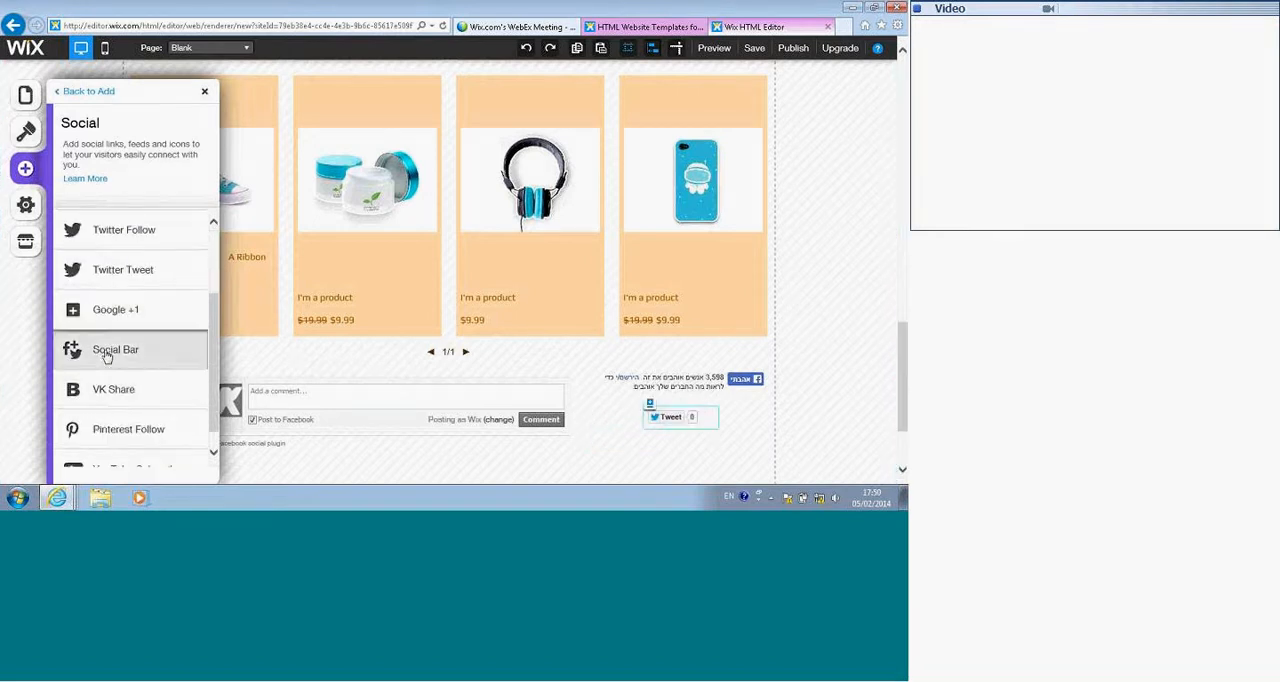
# Step: Add a Pinterest Follow button below the Facebook Comments box and a second Social Bar just above it
pyautogui.scroll(-1, 140, 453)
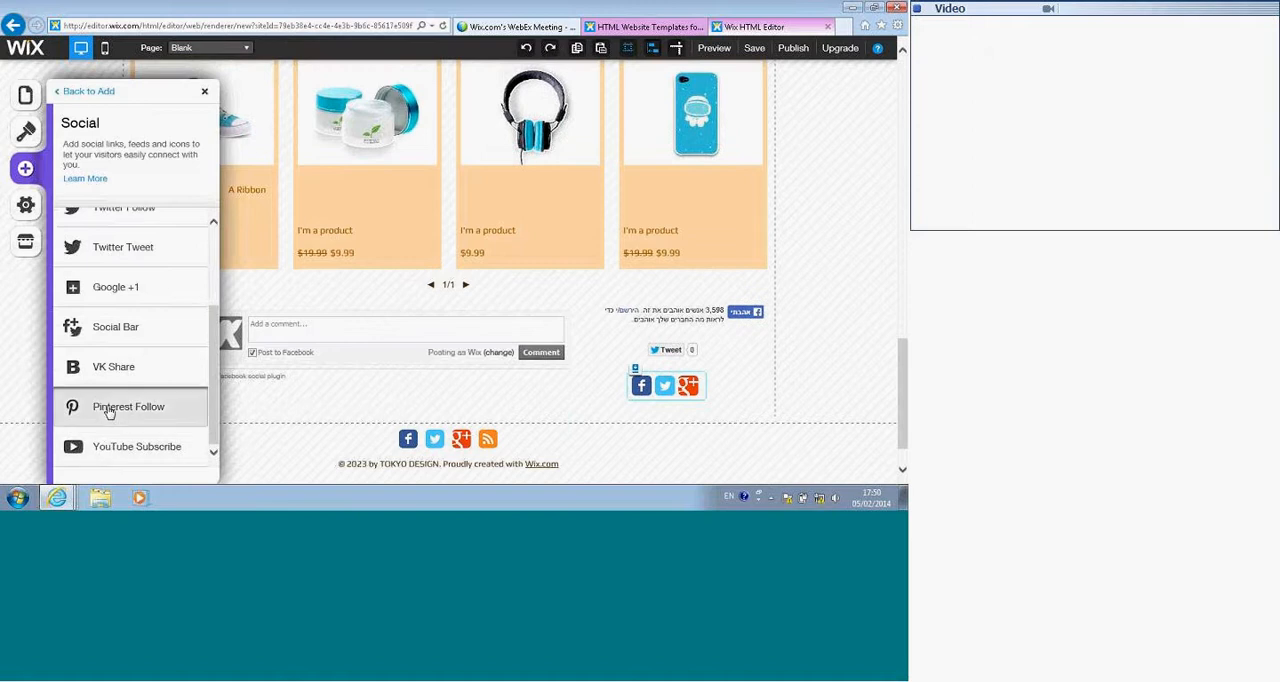
pyautogui.click(106, 407)
pyautogui.moveTo(640, 400); pyautogui.dragTo(253, 413)
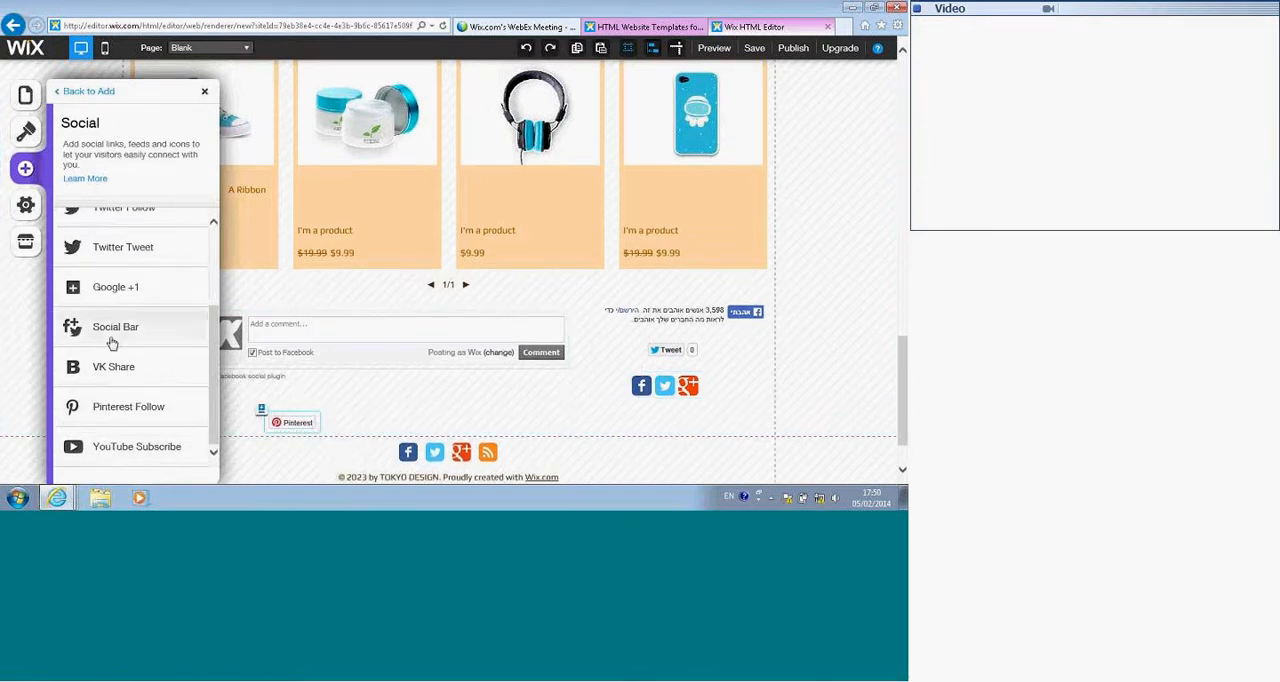
pyautogui.click(140, 337)
pyautogui.moveTo(651, 418); pyautogui.dragTo(285, 408)
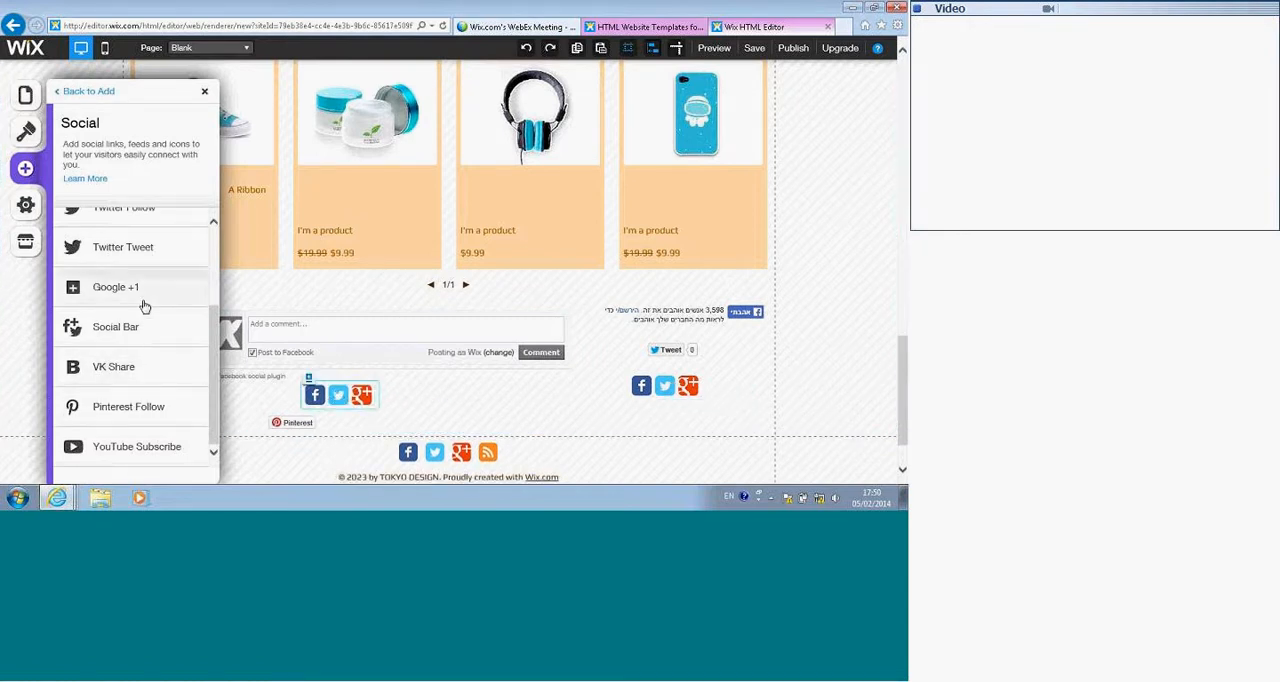
# Step: Add the free Wix Instagram Basic Square icon to the second Social Bar and set its icon spacing to 10
pyautogui.click(361, 396)
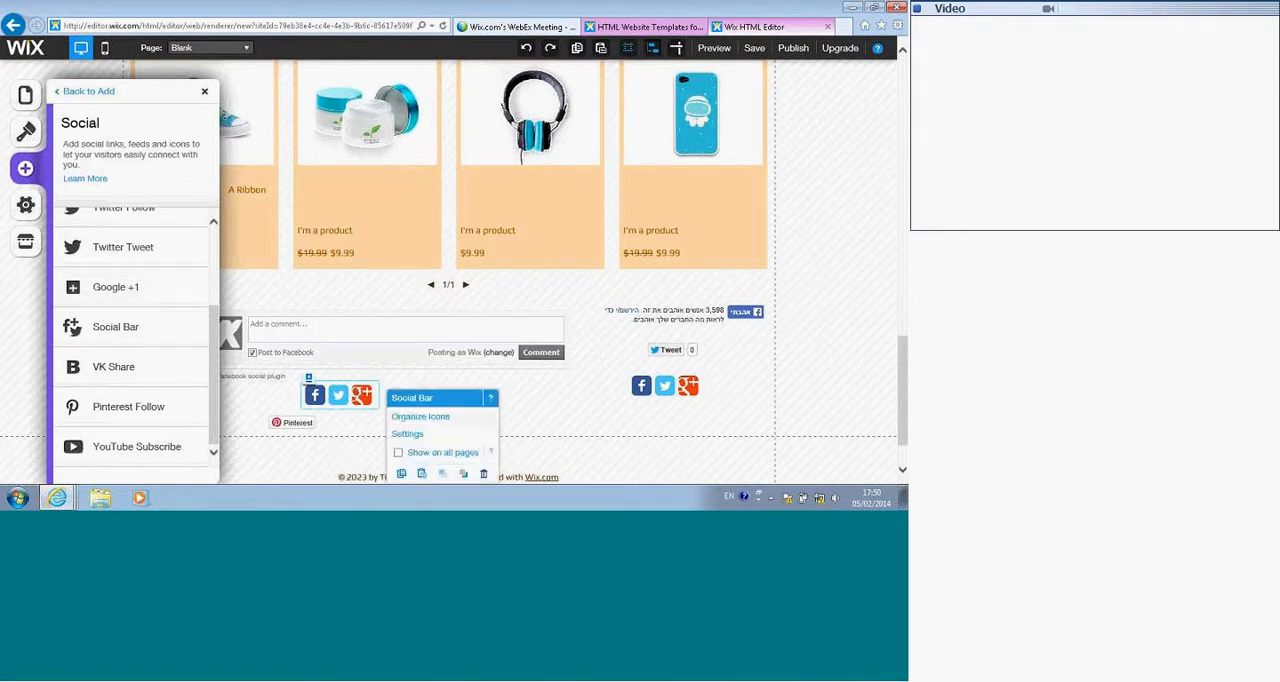
pyautogui.click(425, 437)
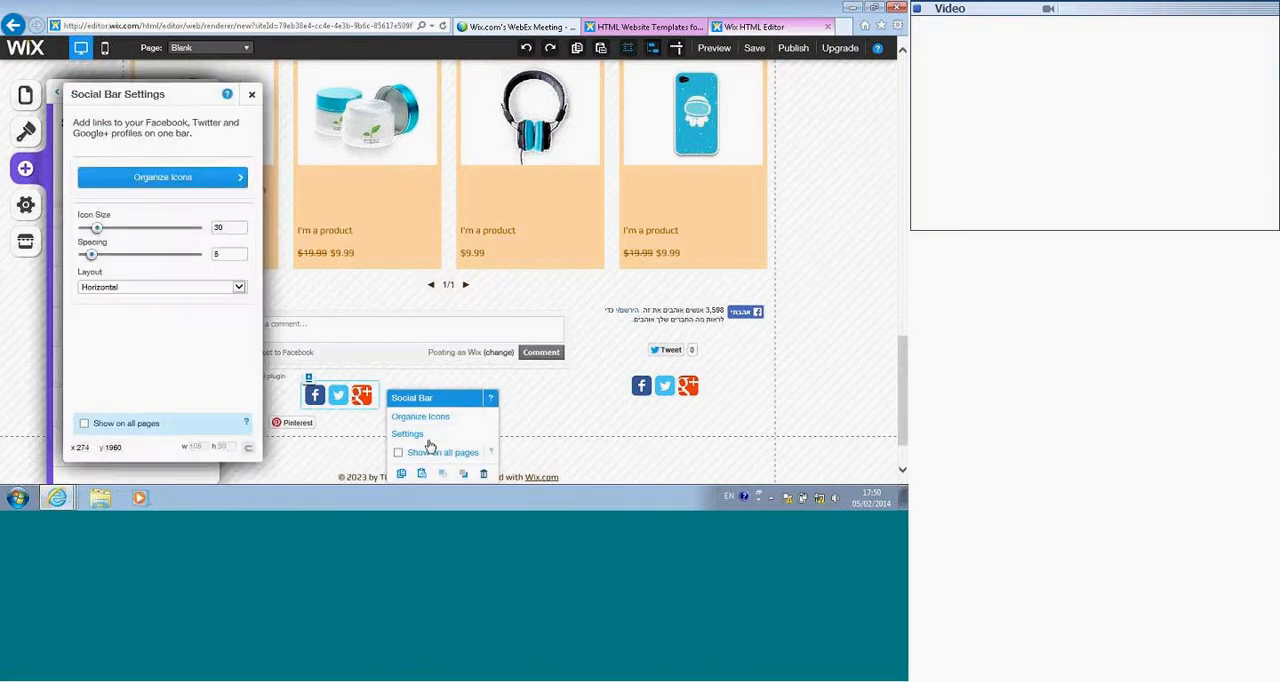
pyautogui.click(149, 184)
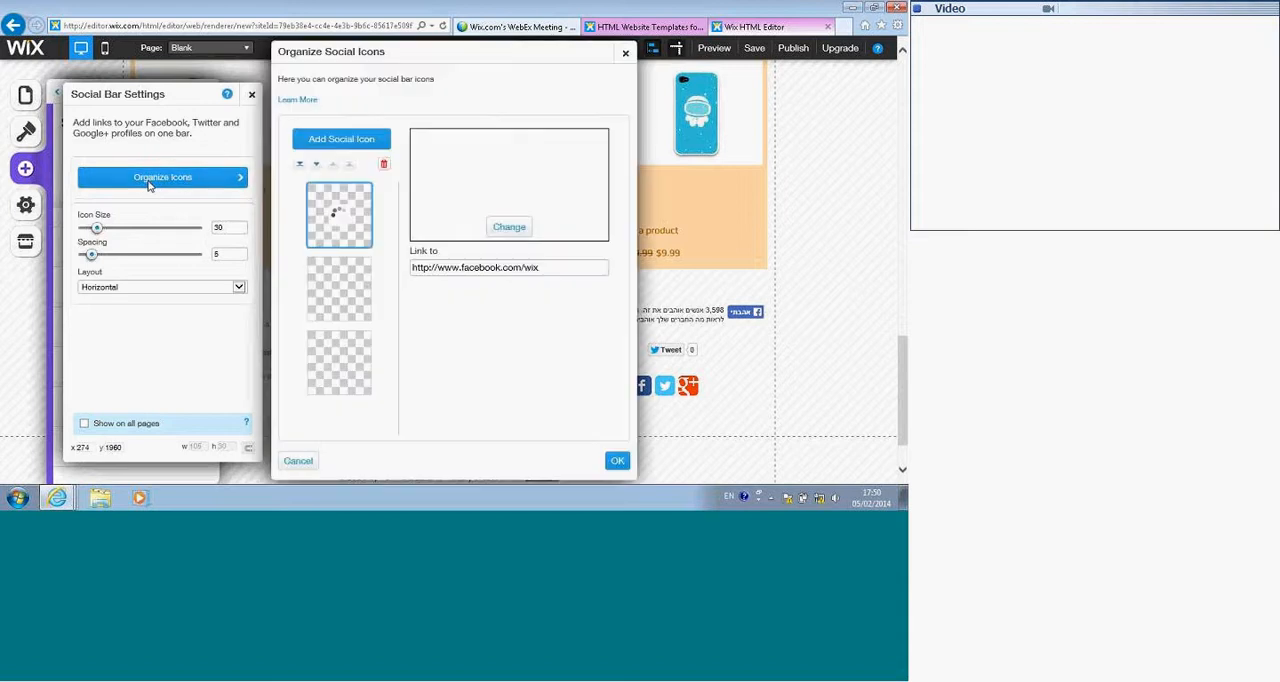
pyautogui.click(350, 141)
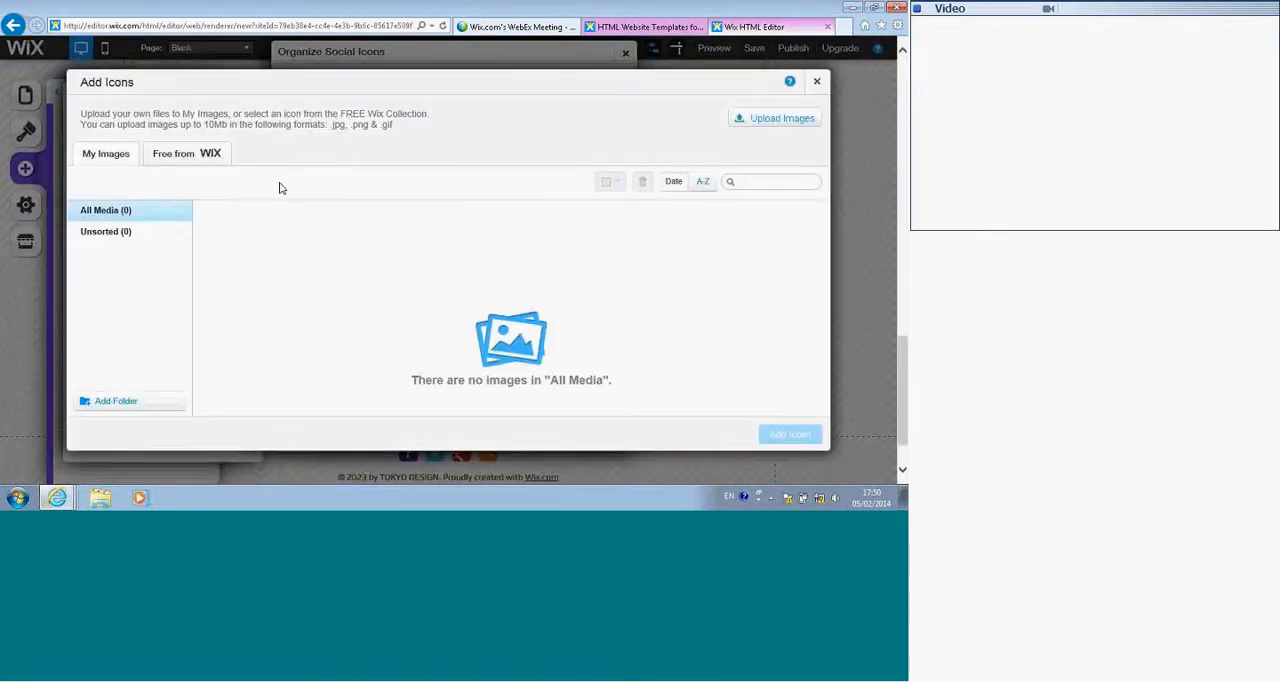
pyautogui.click(175, 158)
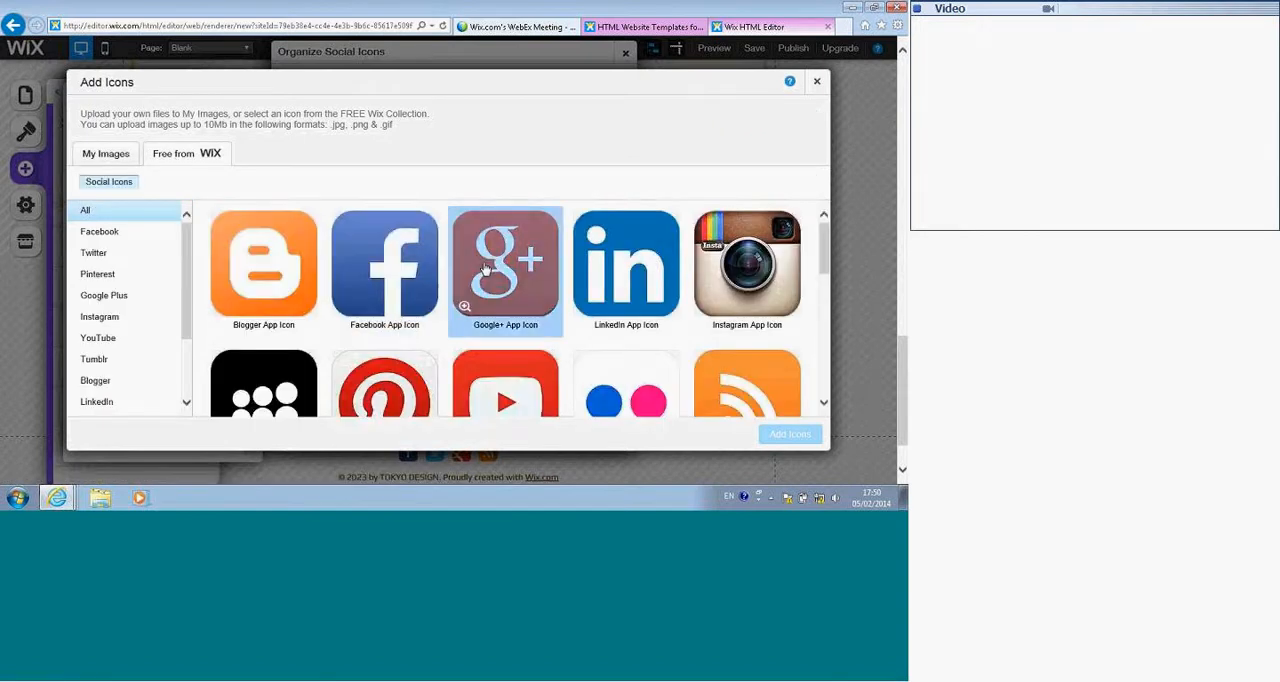
pyautogui.scroll(-5, 485, 268)
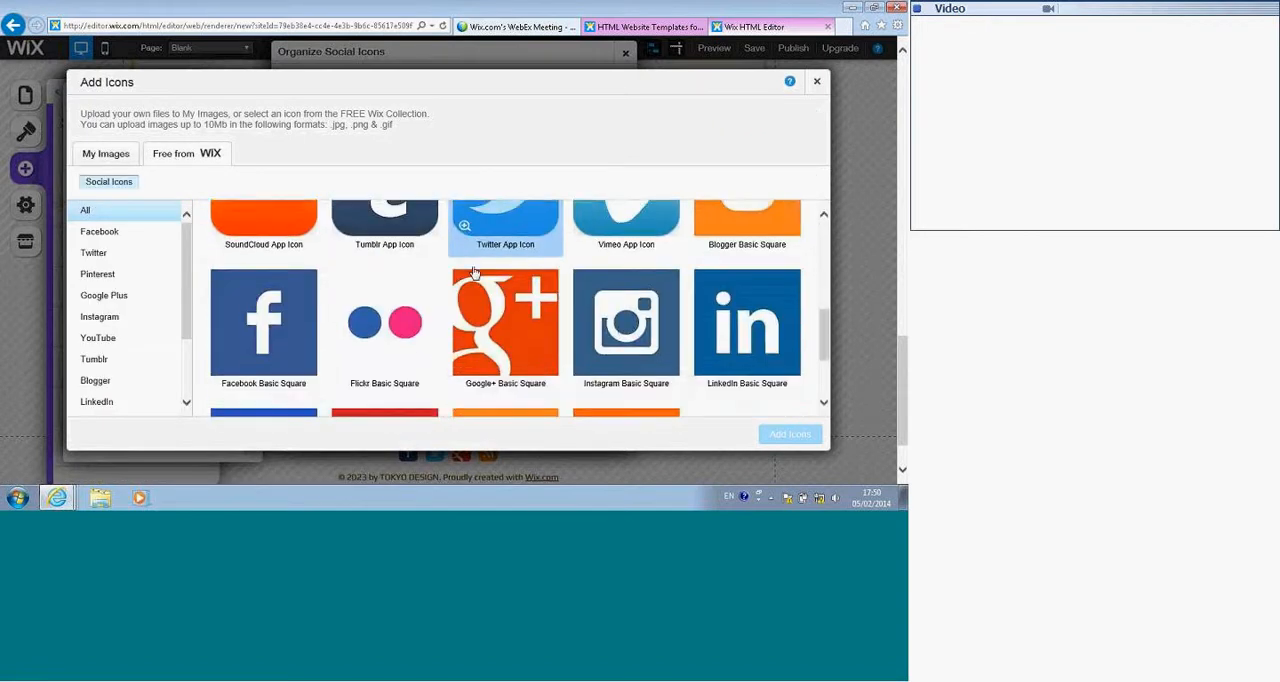
pyautogui.scroll(-3, 475, 272)
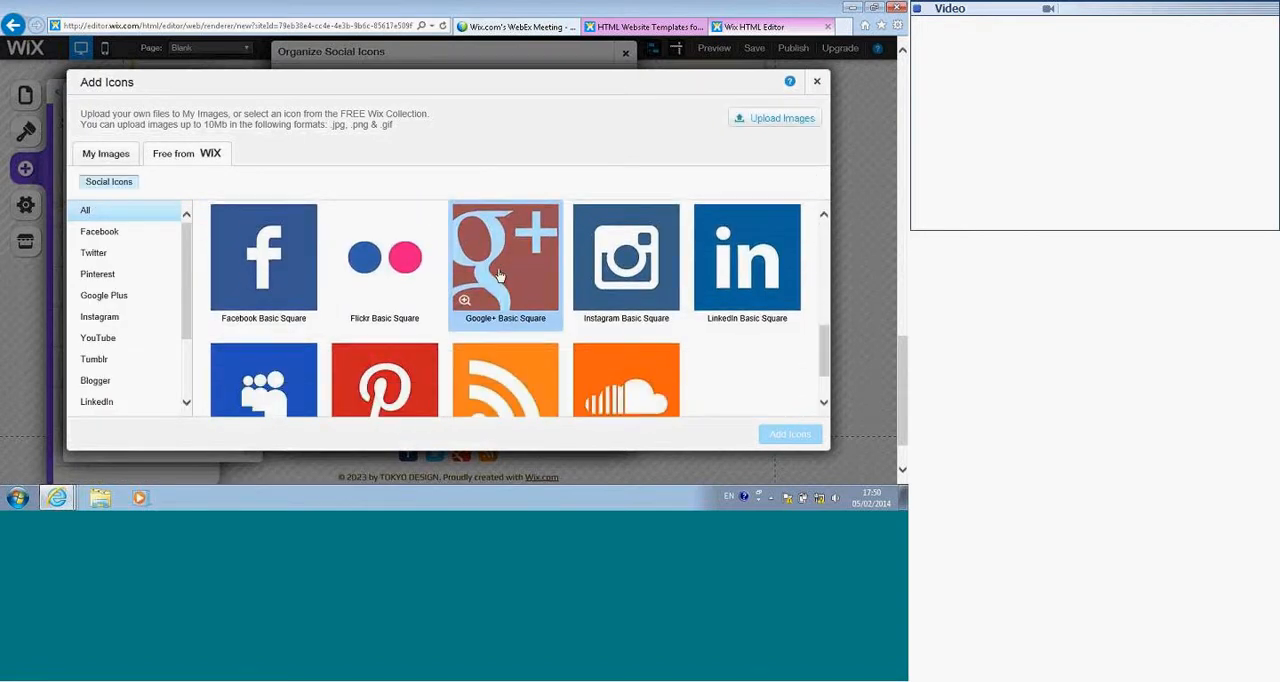
pyautogui.click(600, 241)
pyautogui.click(791, 433)
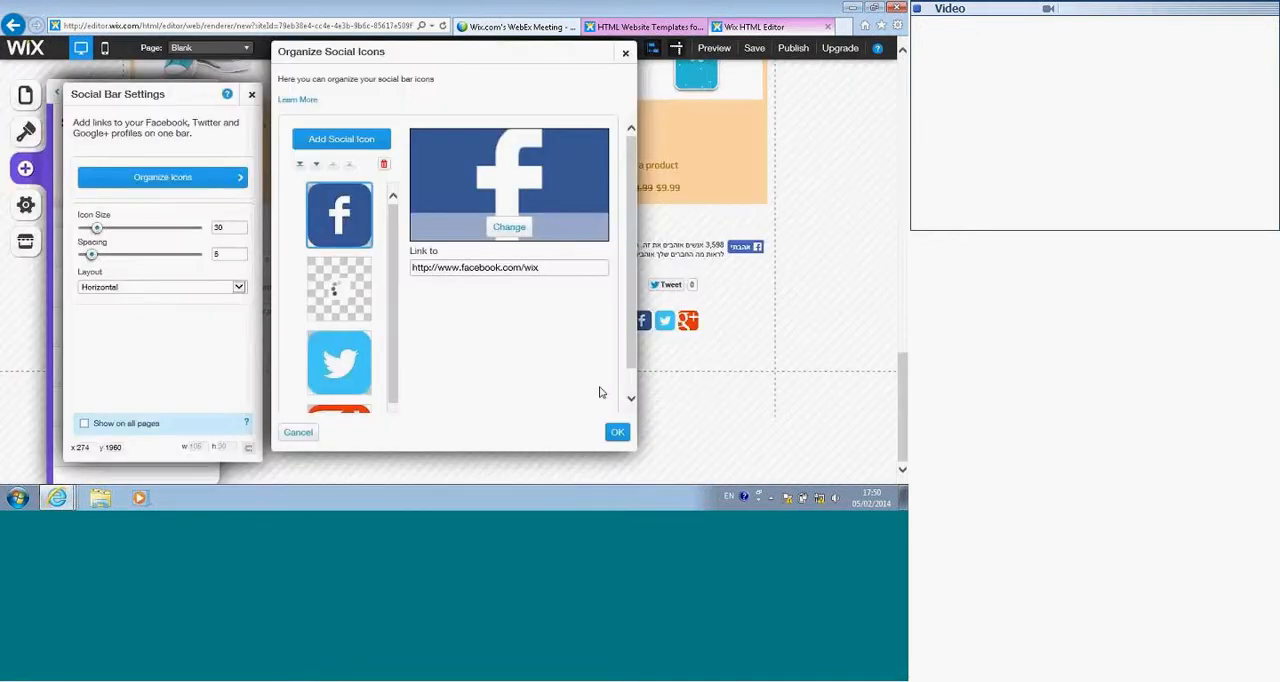
pyautogui.click(617, 432)
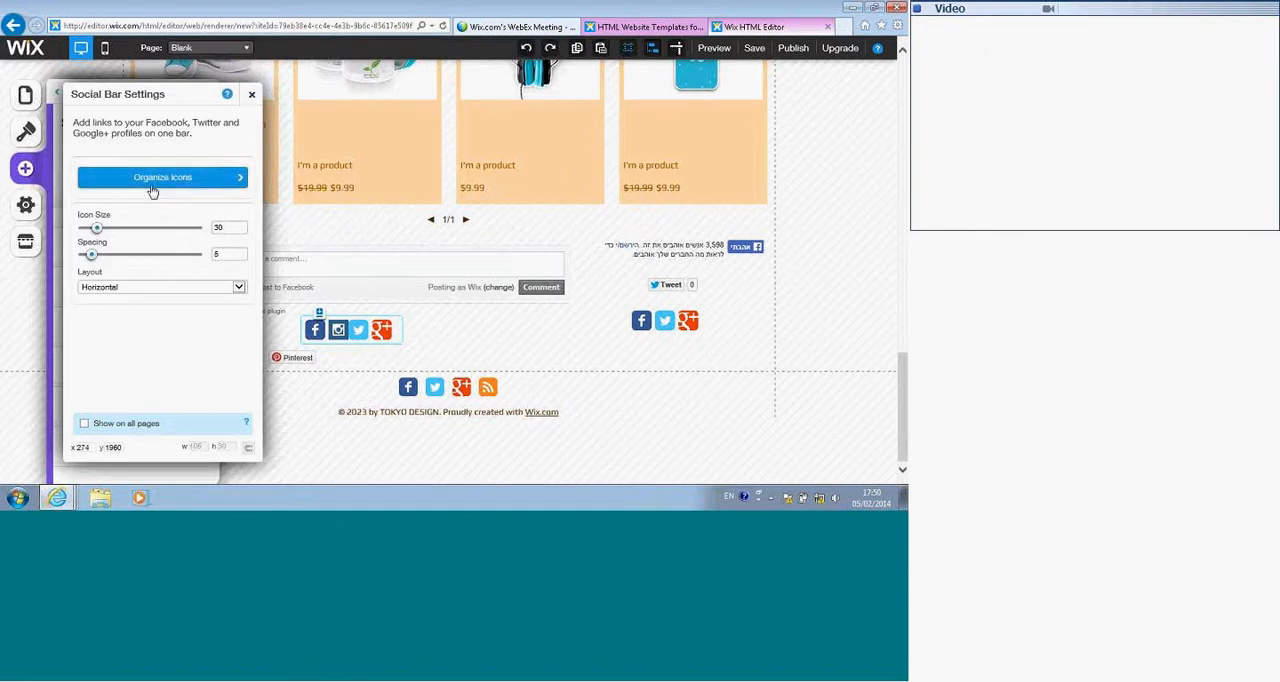
pyautogui.moveTo(92, 255); pyautogui.dragTo(104, 260)
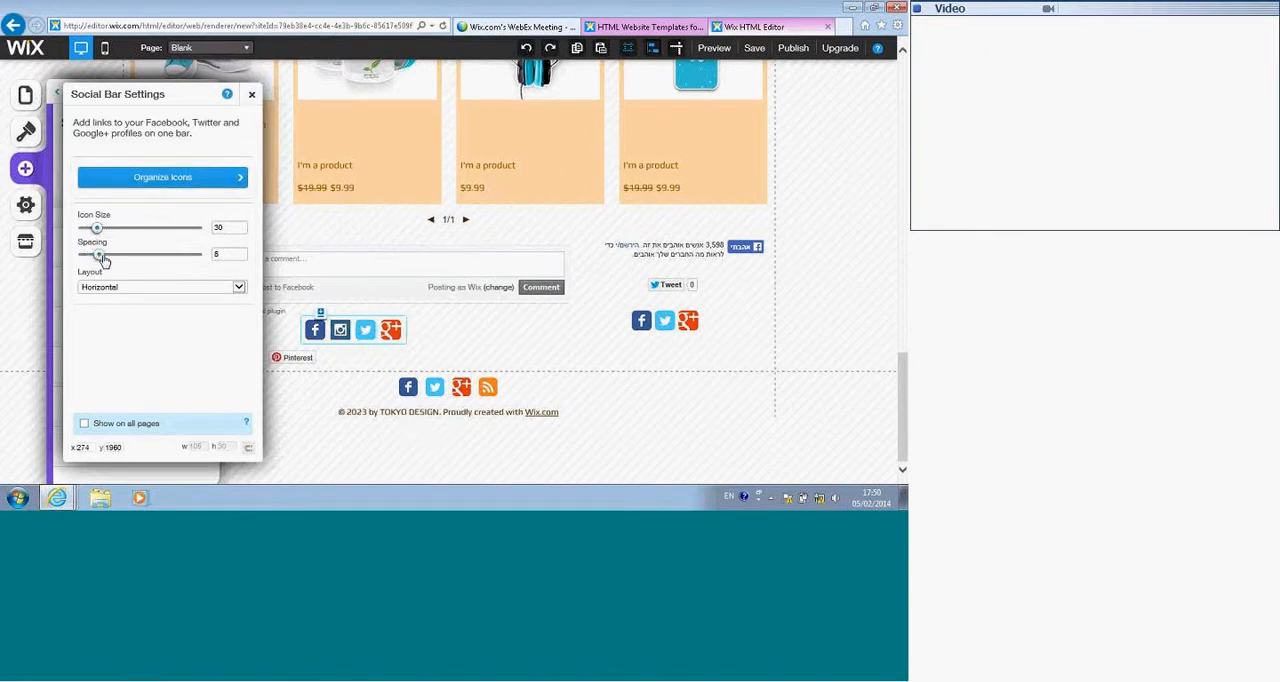
# Step: Add a Google Maps element below the social buttons on the page
pyautogui.click(251, 94)
pyautogui.click(31, 171)
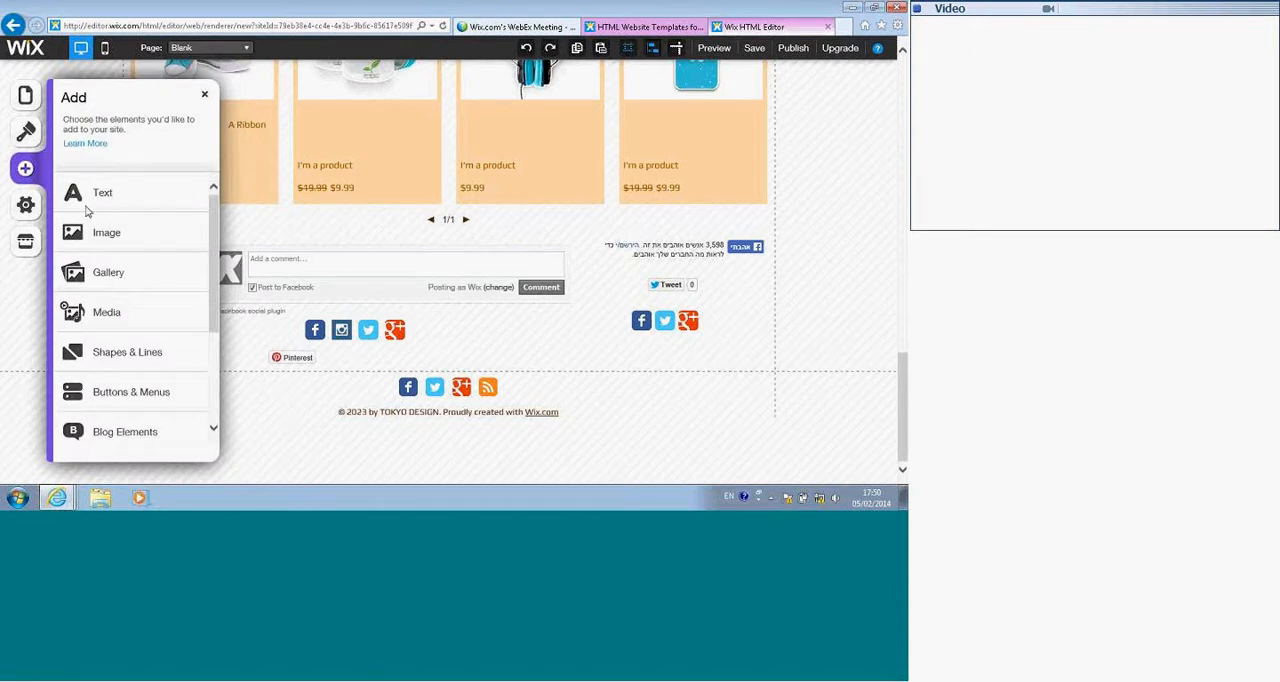
pyautogui.scroll(-2, 143, 306)
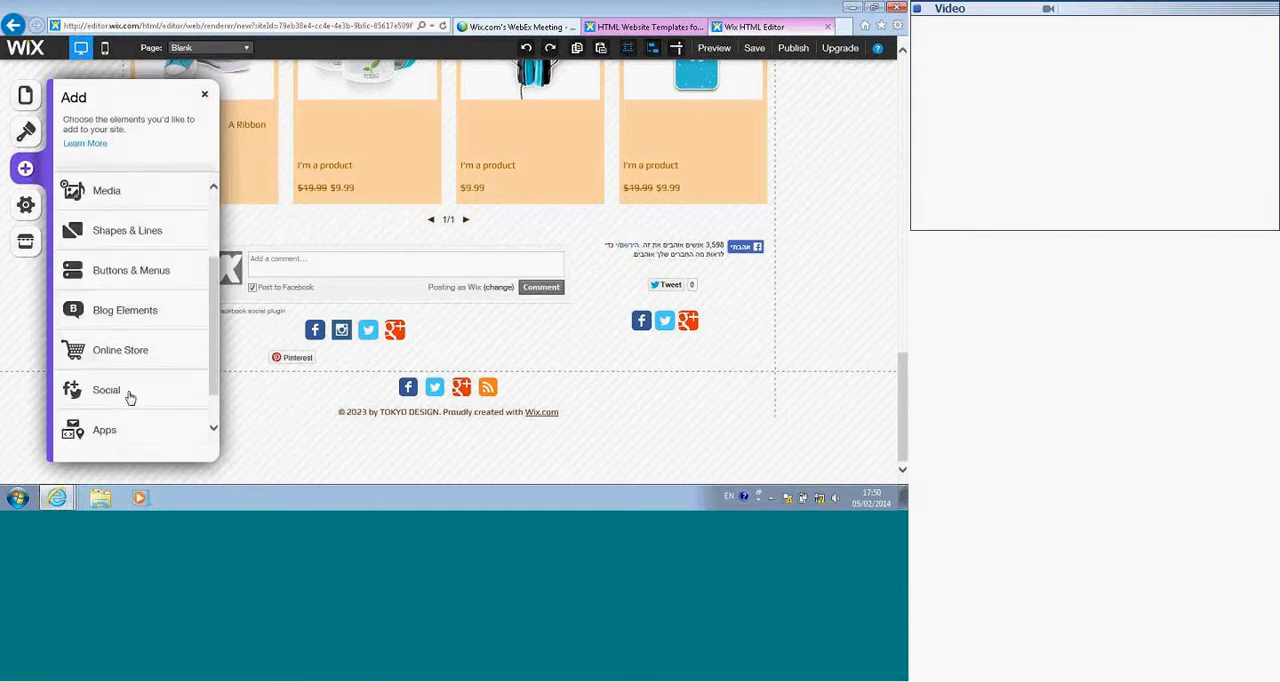
pyautogui.click(104, 436)
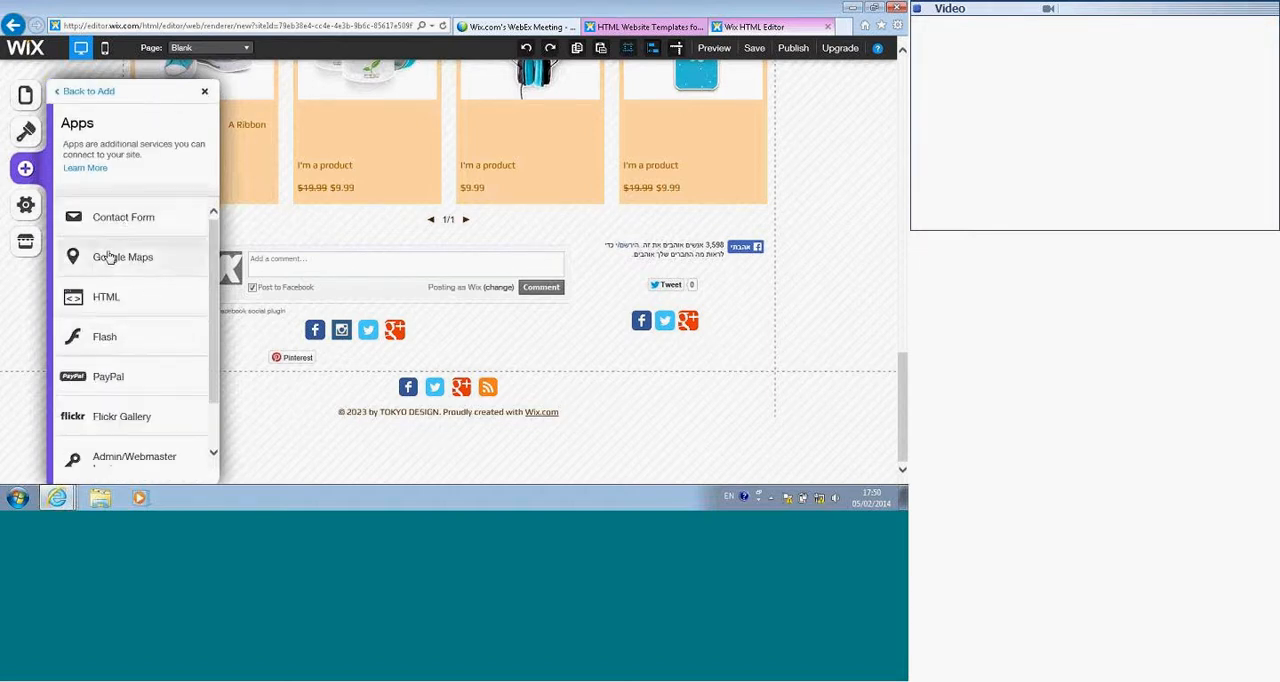
pyautogui.moveTo(108, 258); pyautogui.dragTo(574, 507)
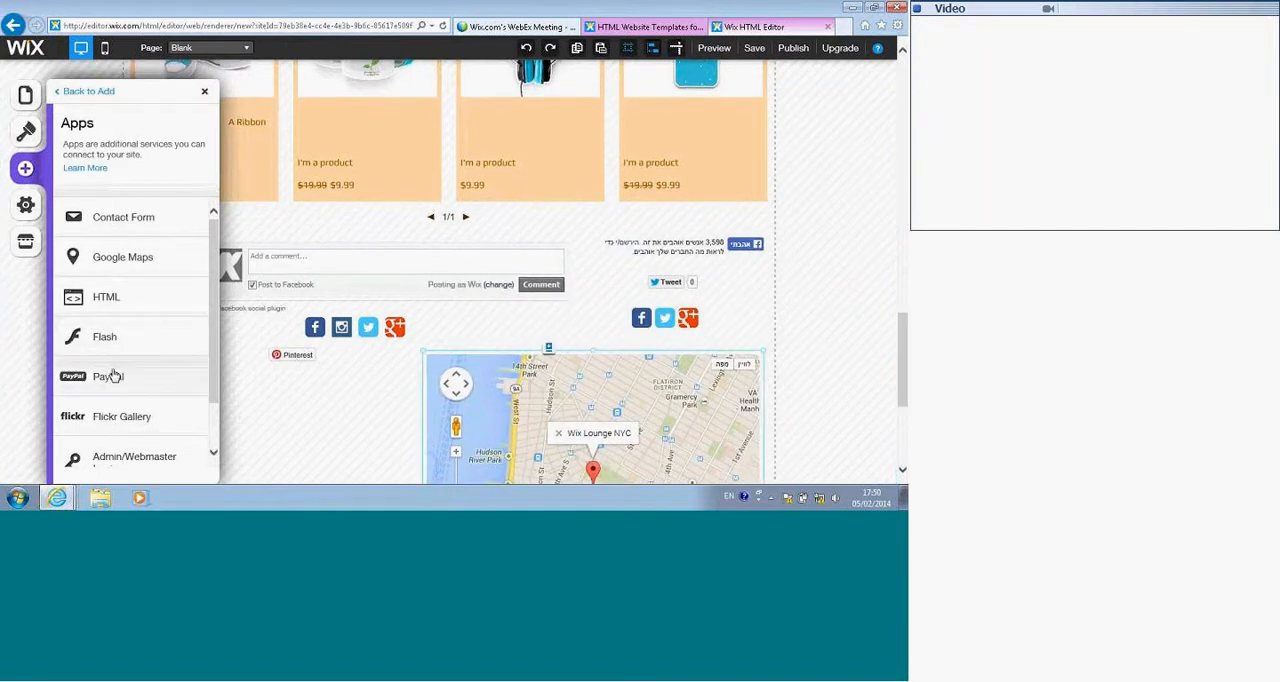
# Step: Add a PayPal button beside the map and a Flickr Gallery directly below that button
pyautogui.moveTo(112, 380); pyautogui.dragTo(365, 137)
pyautogui.moveTo(132, 413); pyautogui.dragTo(282, 303)
pyautogui.moveTo(615, 230); pyautogui.dragTo(351, 230)
pyautogui.moveTo(365, 283); pyautogui.dragTo(374, 271)
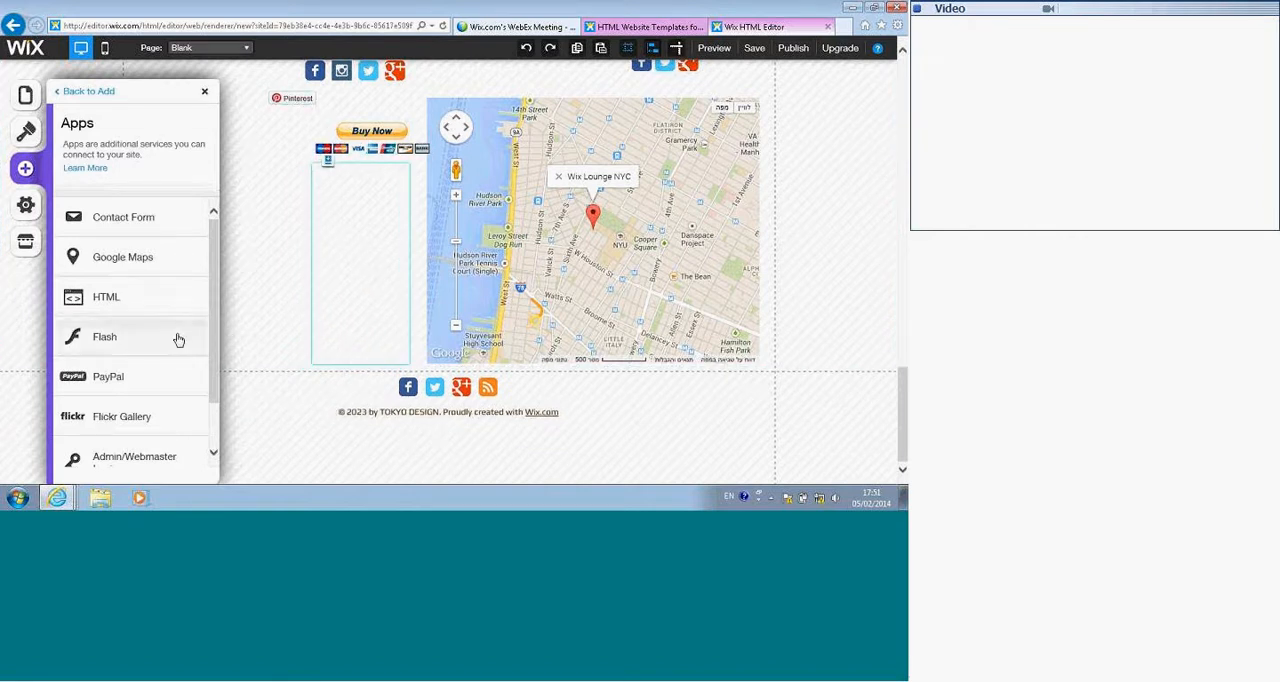
# Step: Add an HTML element below the map, enlarge it to about 769 by 475 px and open its settings
pyautogui.scroll(-1, 177, 338)
pyautogui.click(116, 241)
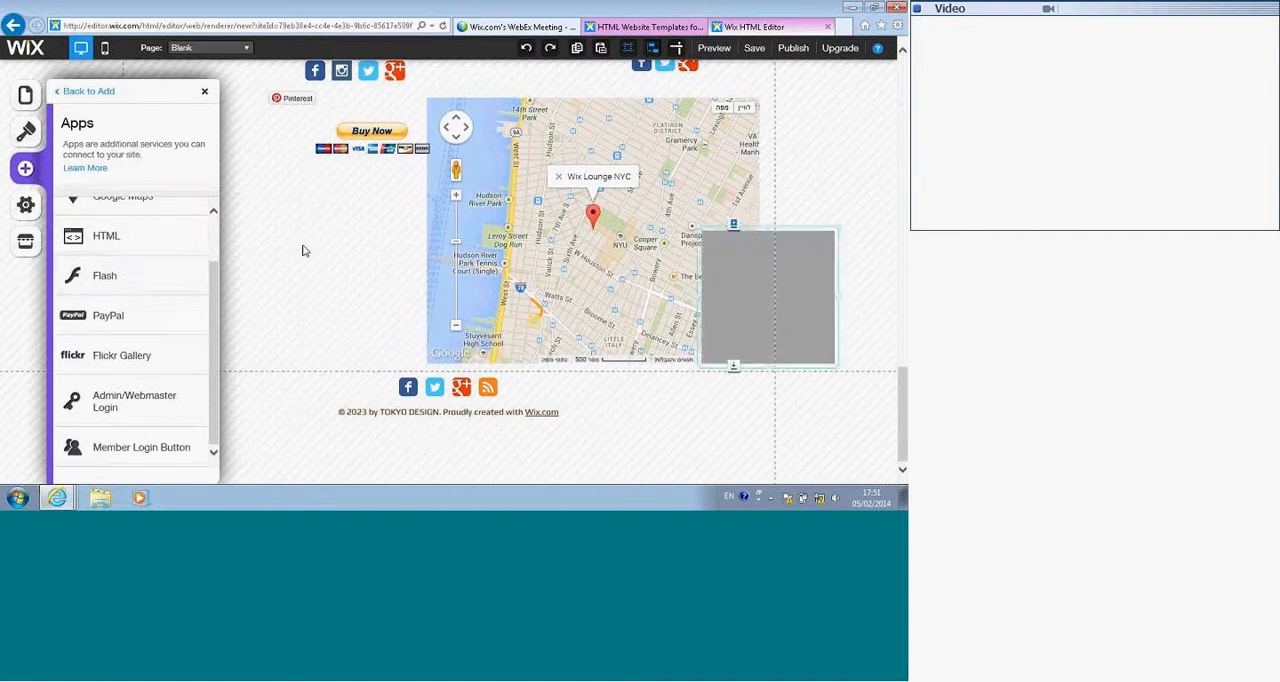
pyautogui.moveTo(752, 266); pyautogui.dragTo(257, 451)
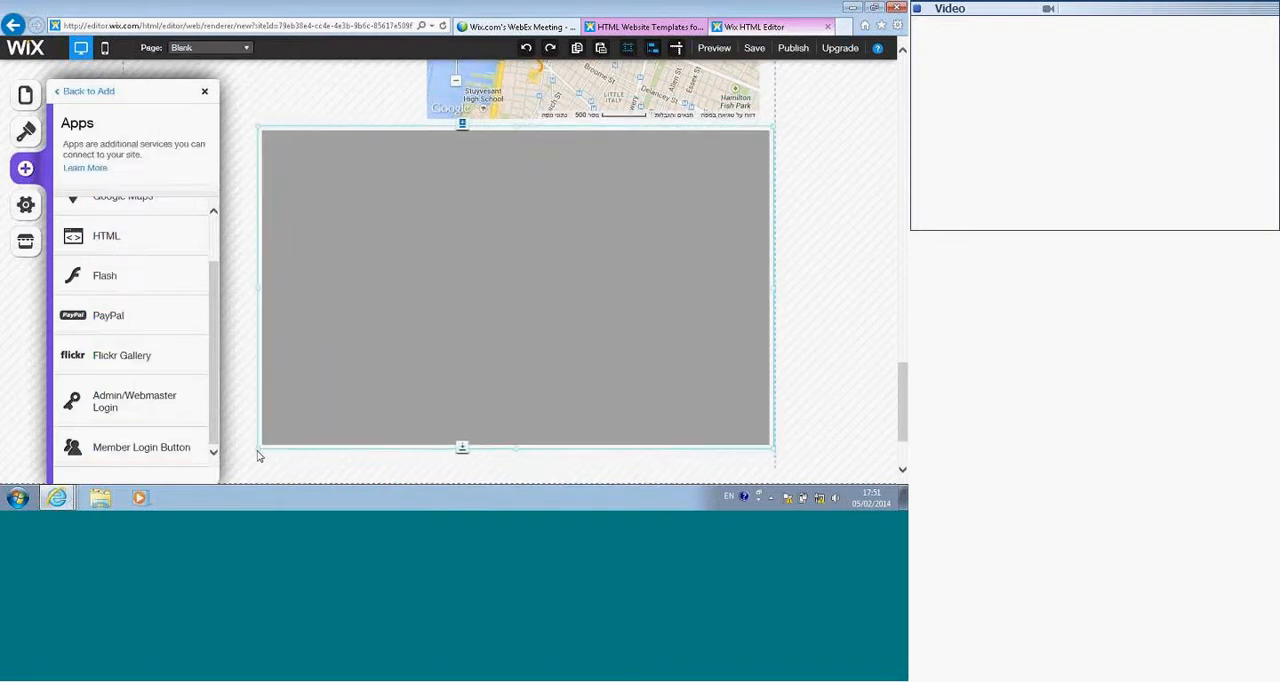
pyautogui.click(366, 290)
pyautogui.click(424, 318)
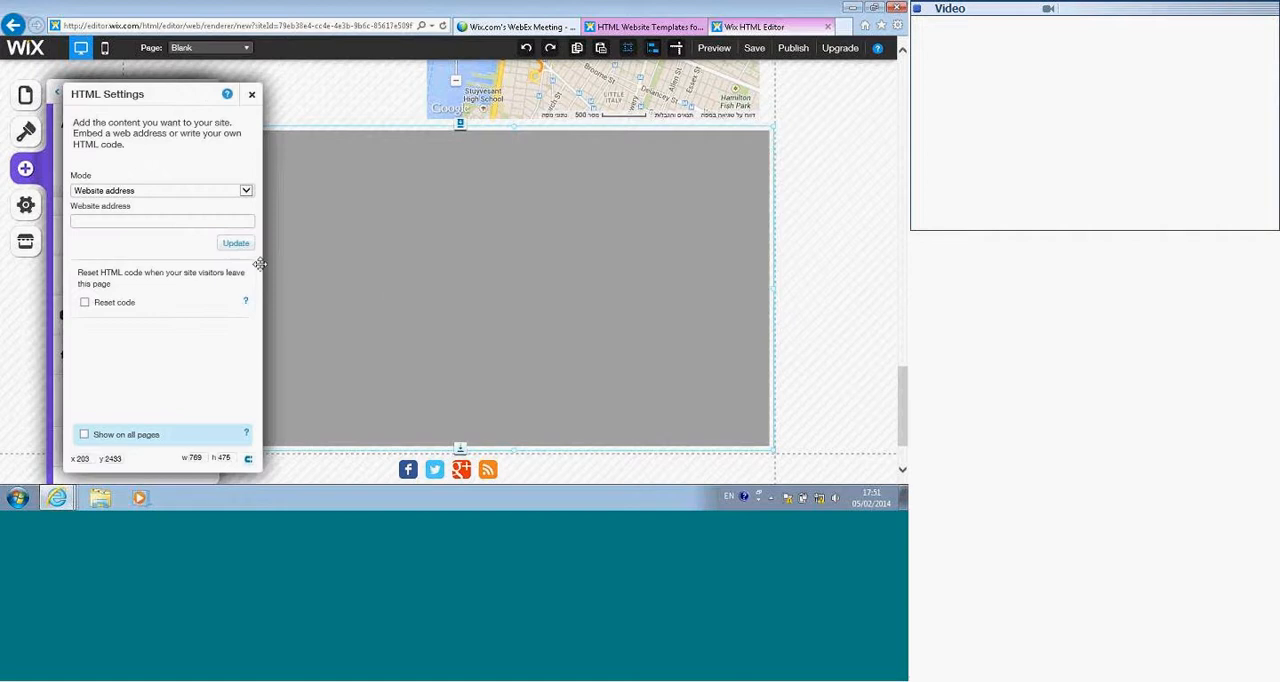
pyautogui.click(144, 194)
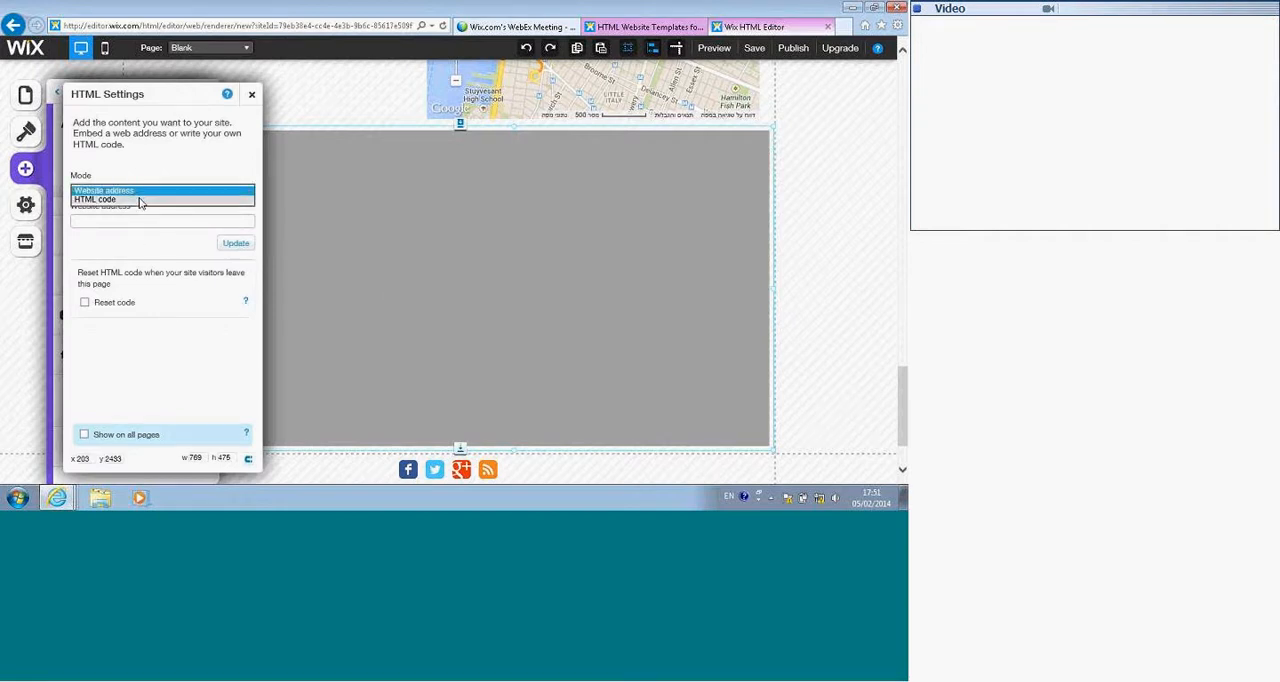
pyautogui.click(141, 199)
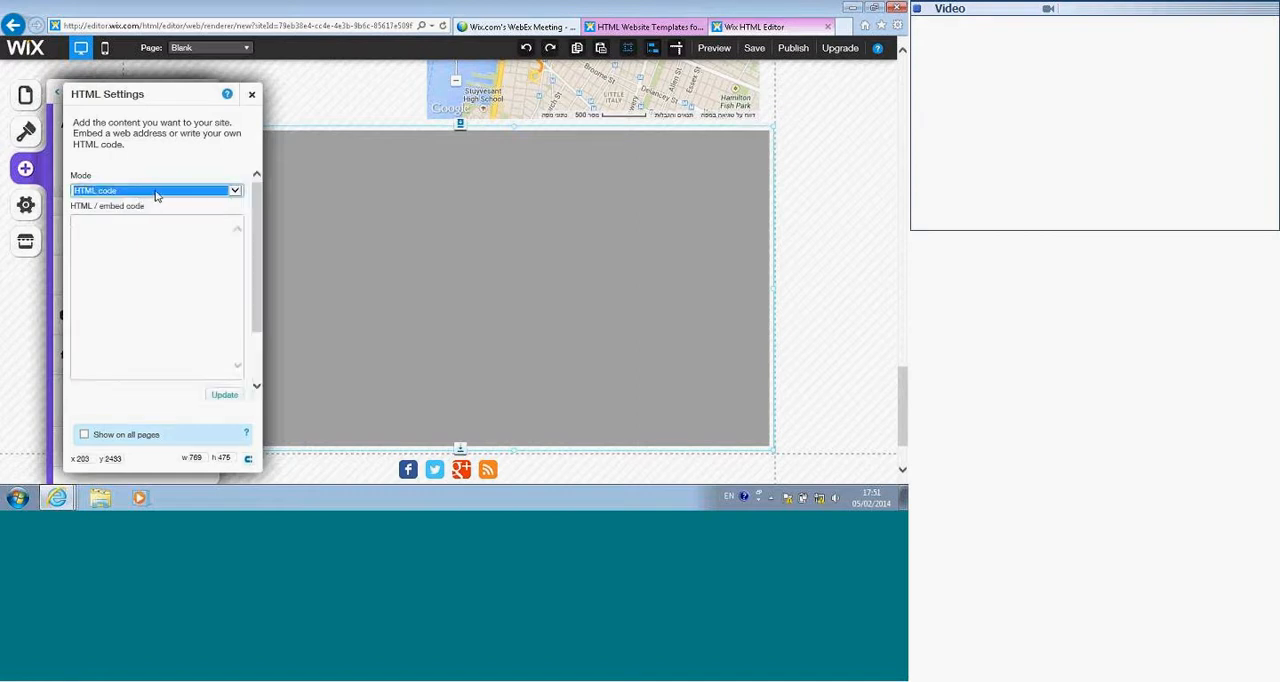
pyautogui.click(155, 196)
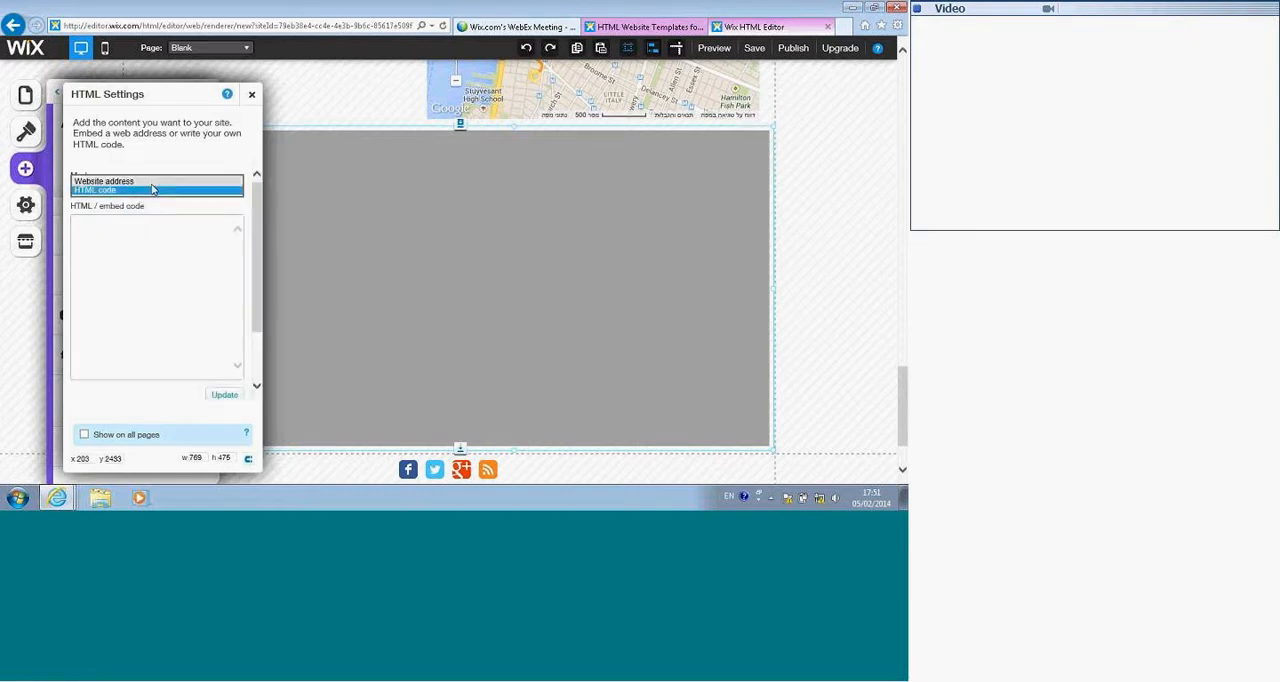
pyautogui.click(152, 181)
pyautogui.click(119, 221)
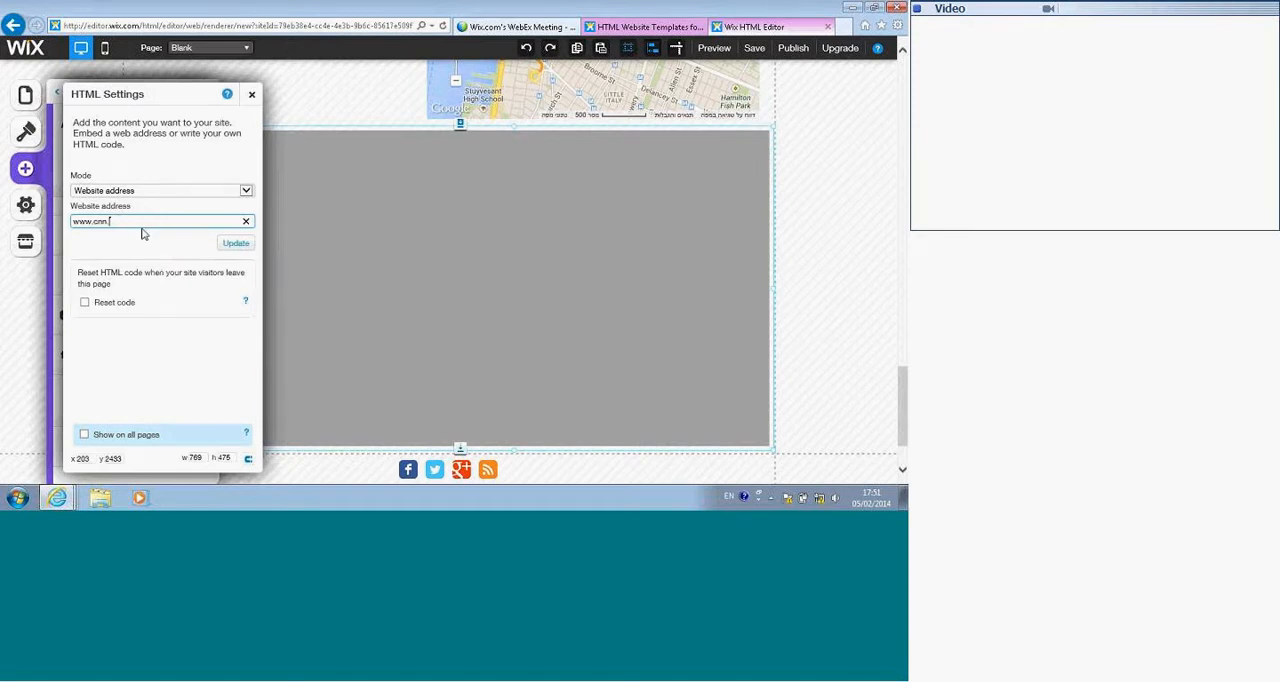
pyautogui.write('com')
pyautogui.press('Return')
pyautogui.click(251, 93)
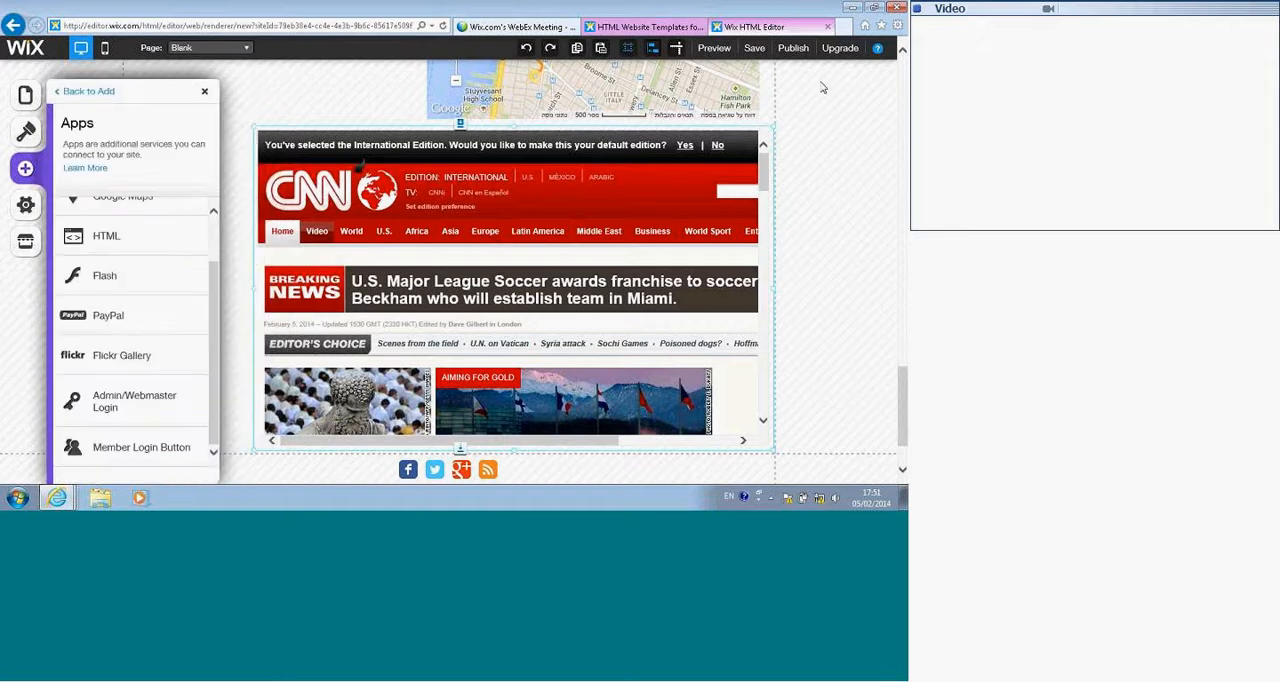
# Step: Preview the site, browse the embedded CNN site's World section and a story, and return to the editor
pyautogui.click(716, 49)
pyautogui.scroll(-5, 655, 286)
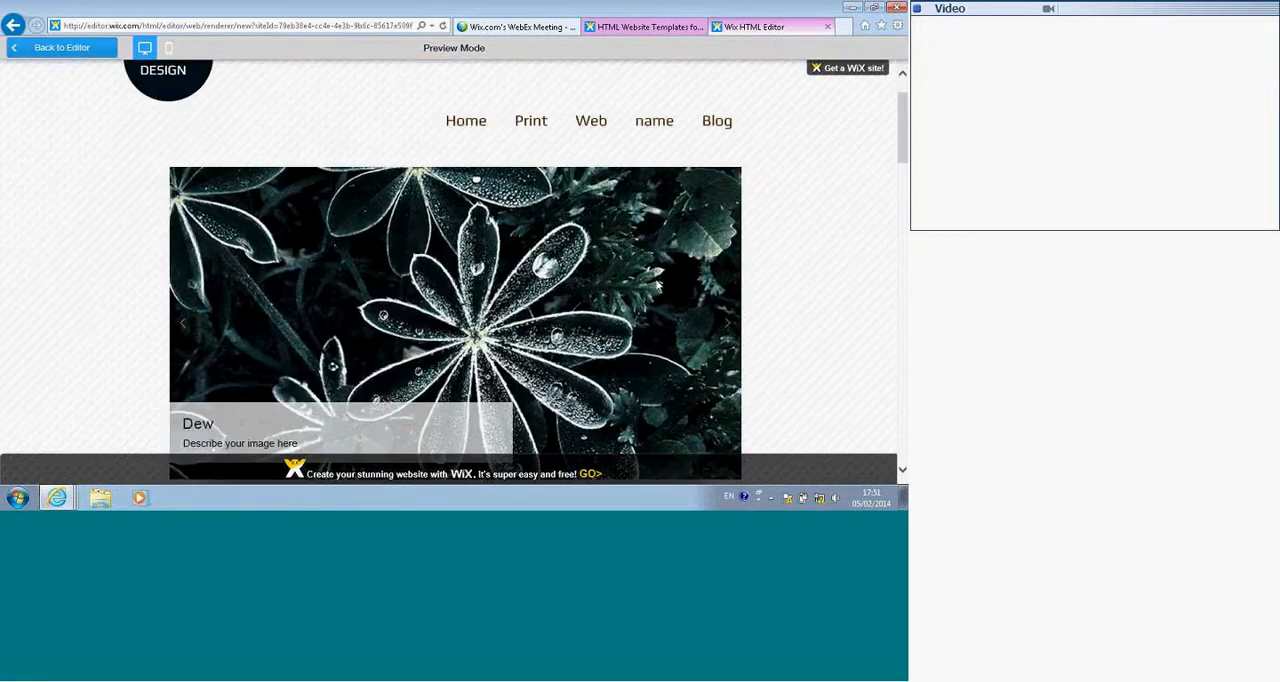
pyautogui.scroll(-10, 655, 286)
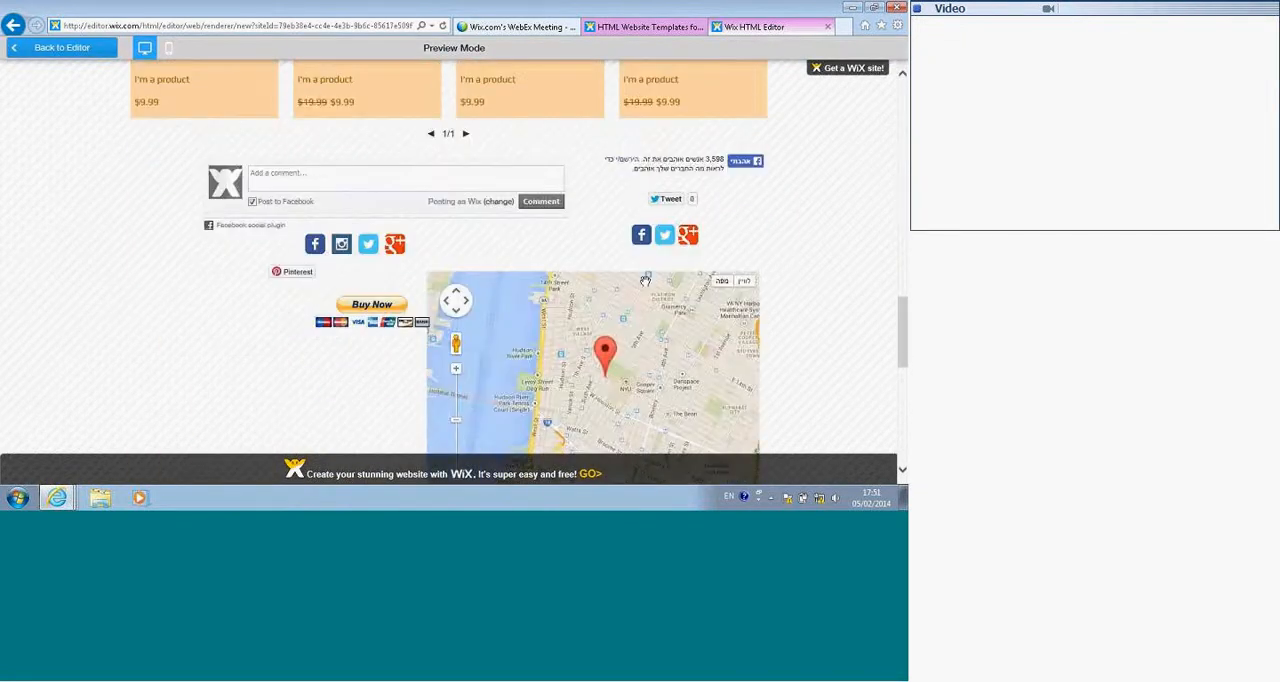
pyautogui.scroll(-8, 788, 256)
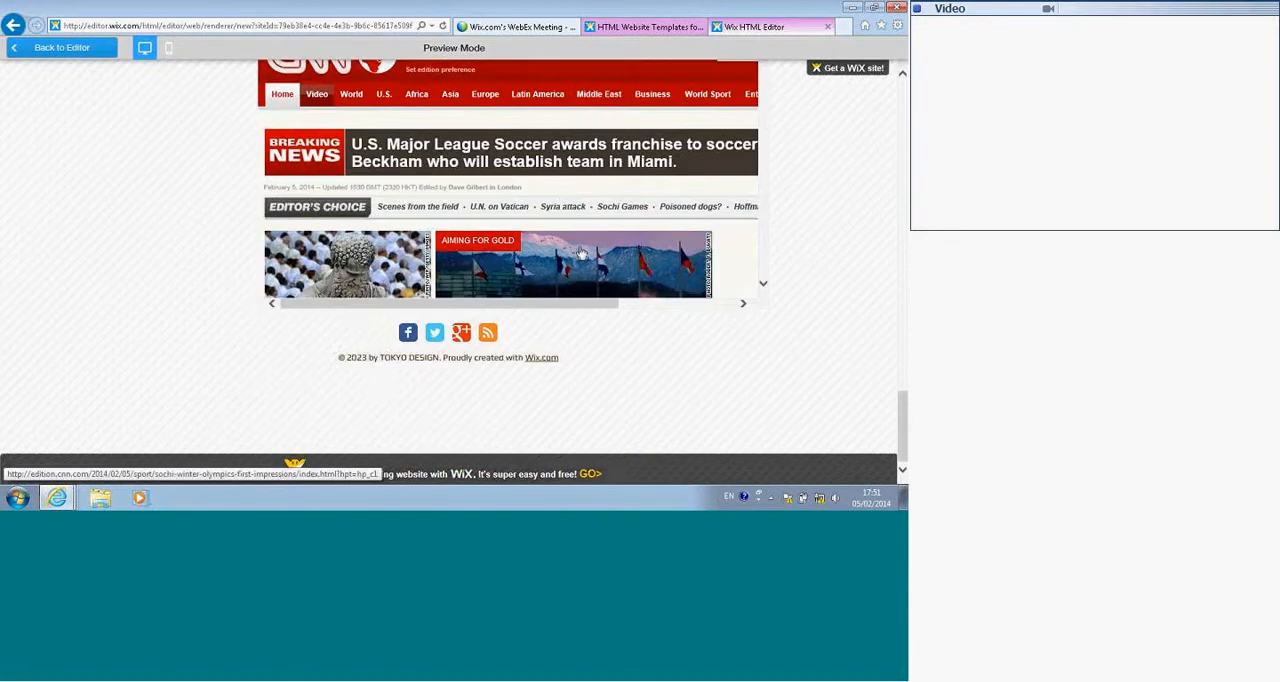
pyautogui.scroll(2, 581, 254)
pyautogui.click(351, 221)
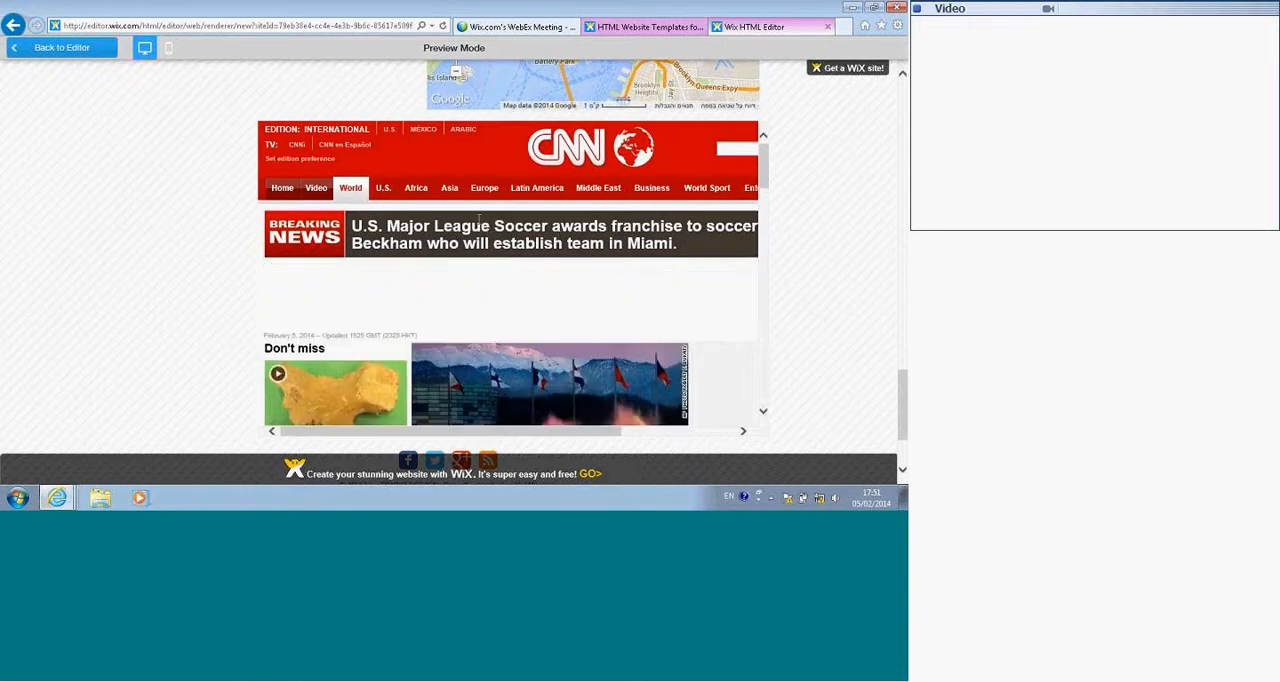
pyautogui.scroll(-5, 479, 264)
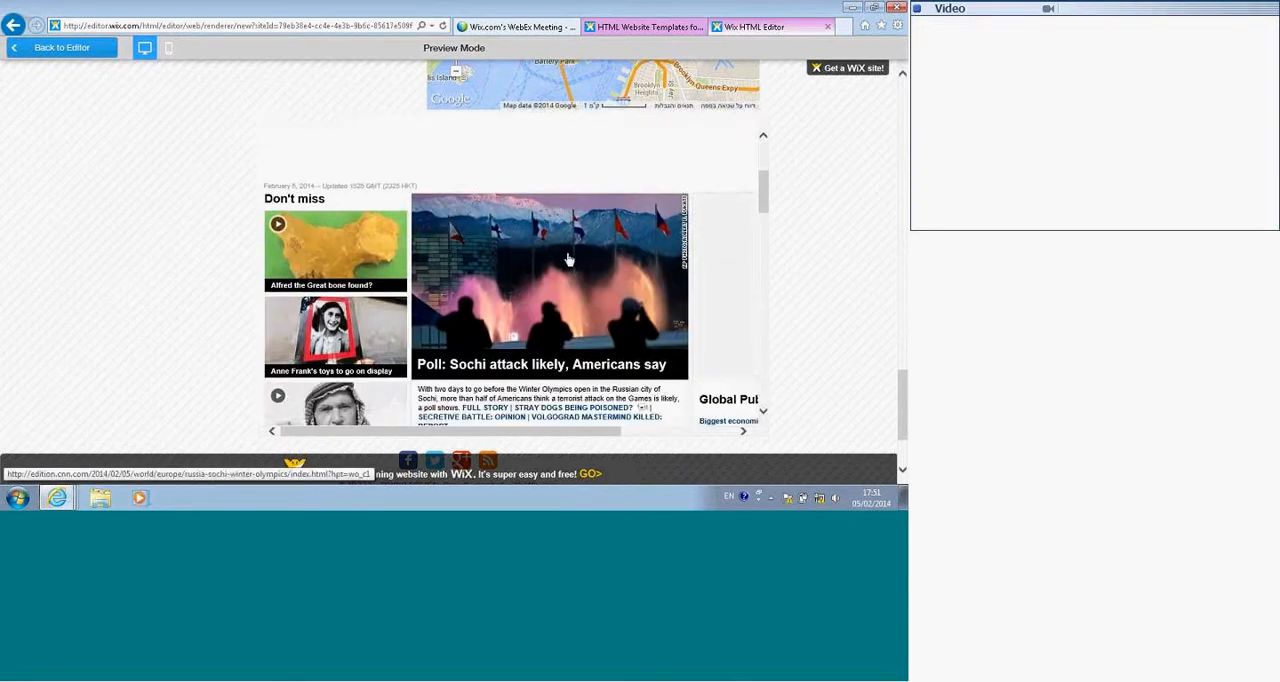
pyautogui.click(328, 250)
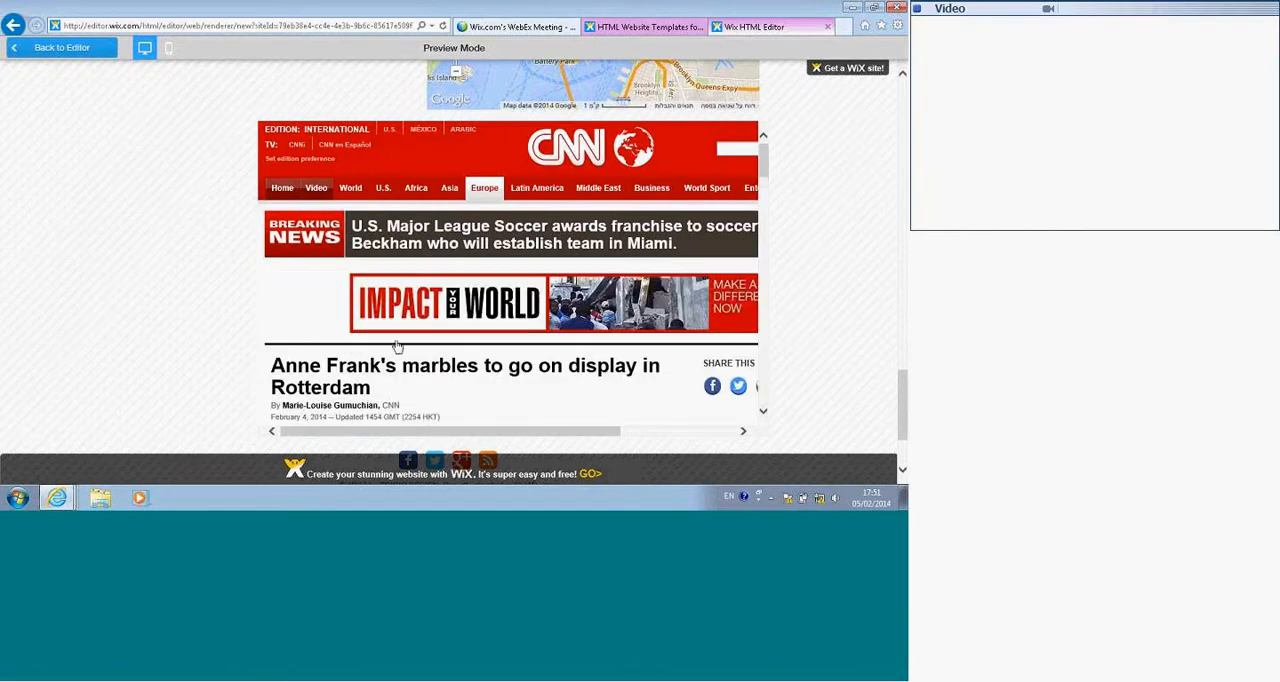
pyautogui.scroll(-3, 398, 348)
pyautogui.click(40, 52)
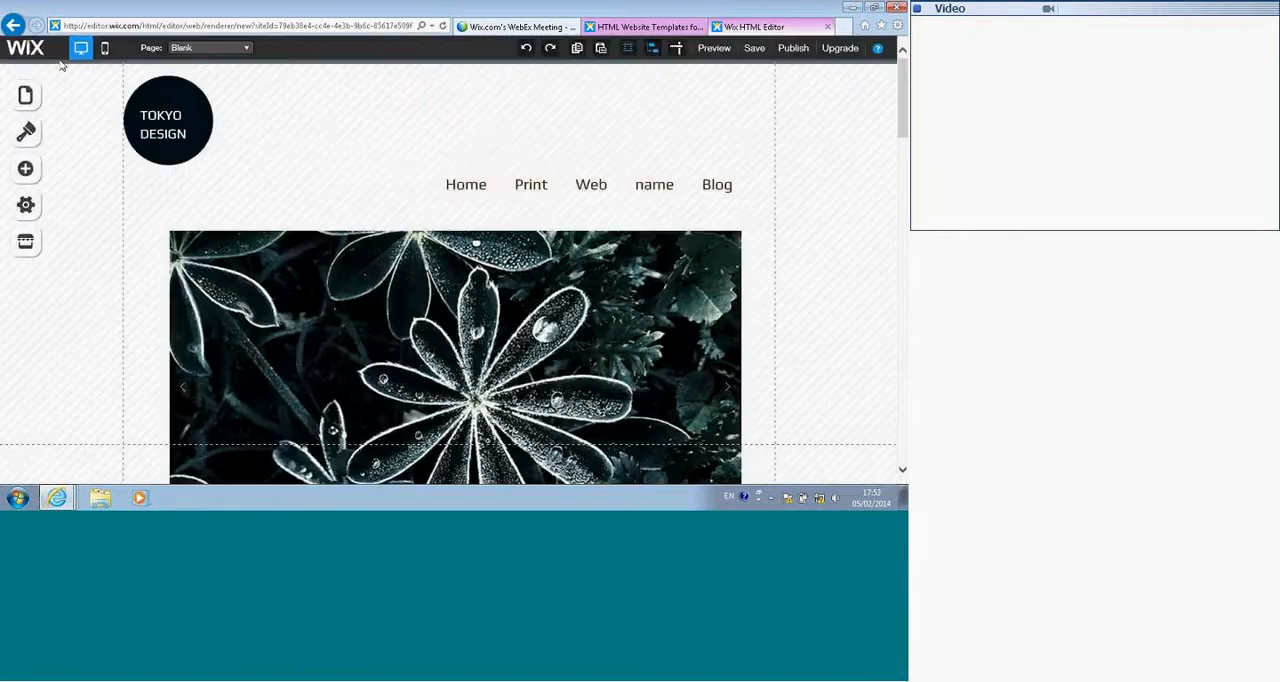
# Step: Add an Admin/Webmaster Login link below the embedded site and a Member Login Button to the left of it
pyautogui.scroll(-5, 206, 211)
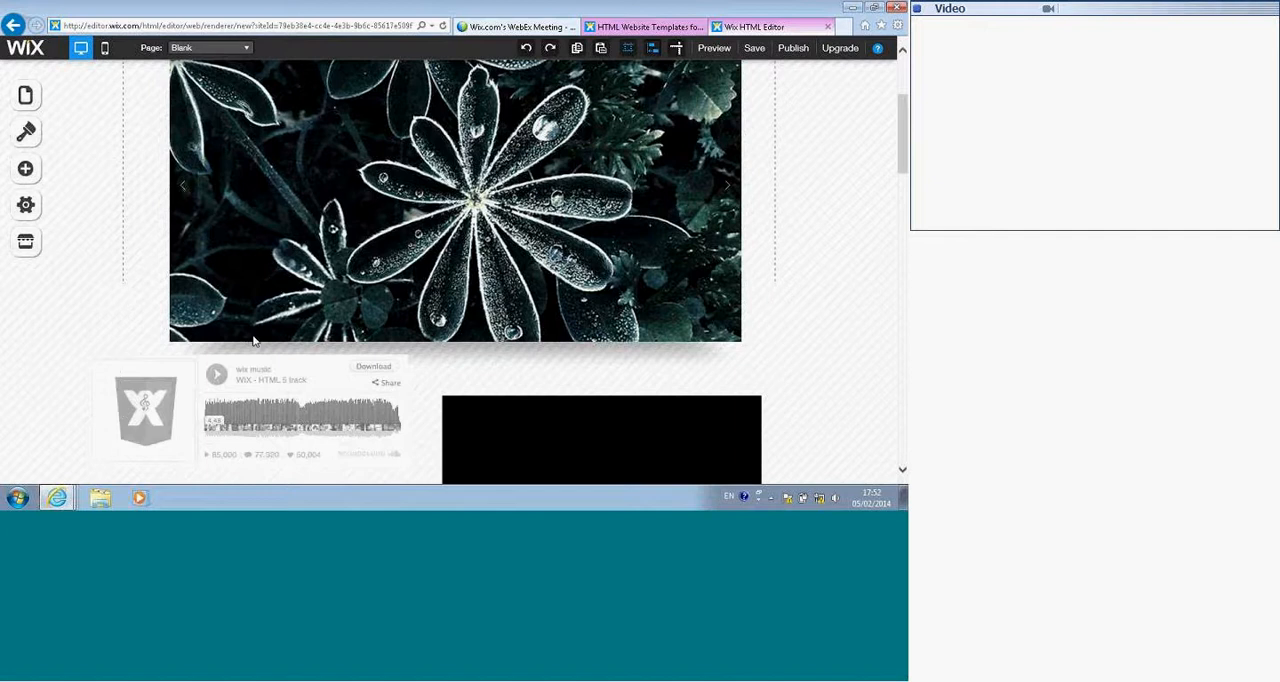
pyautogui.scroll(-7, 410, 356)
pyautogui.scroll(-10, 410, 354)
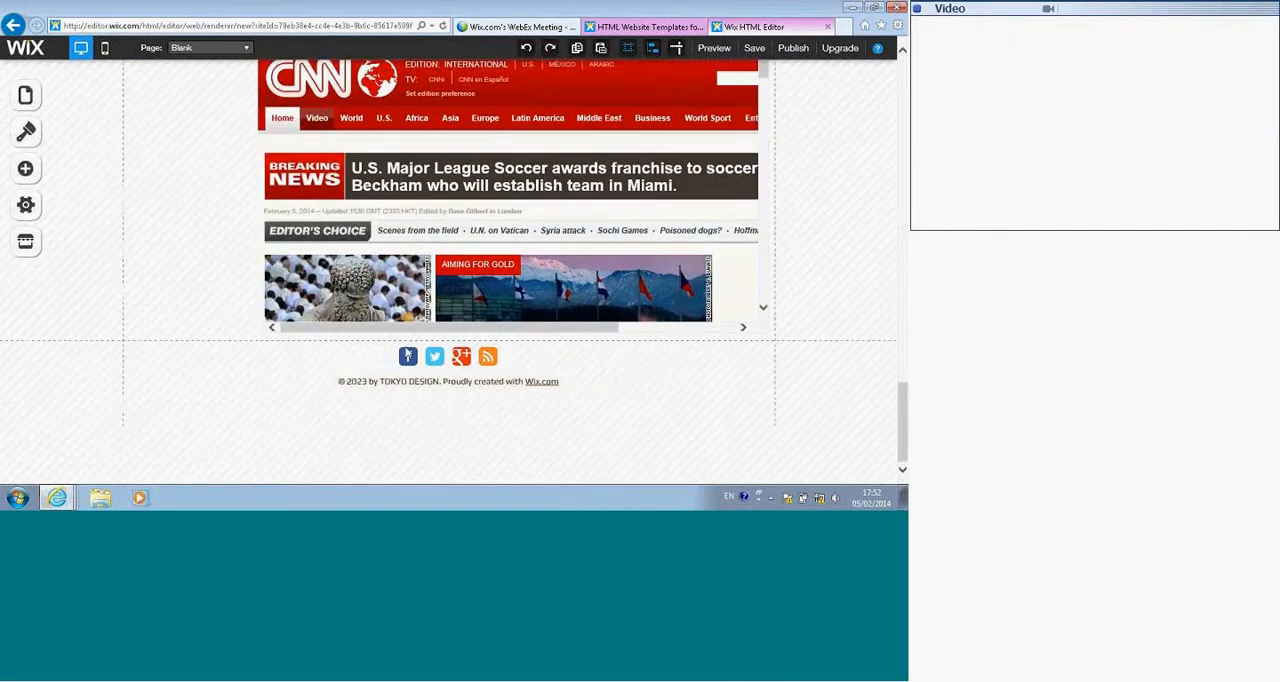
pyautogui.click(24, 170)
pyautogui.scroll(-3, 126, 263)
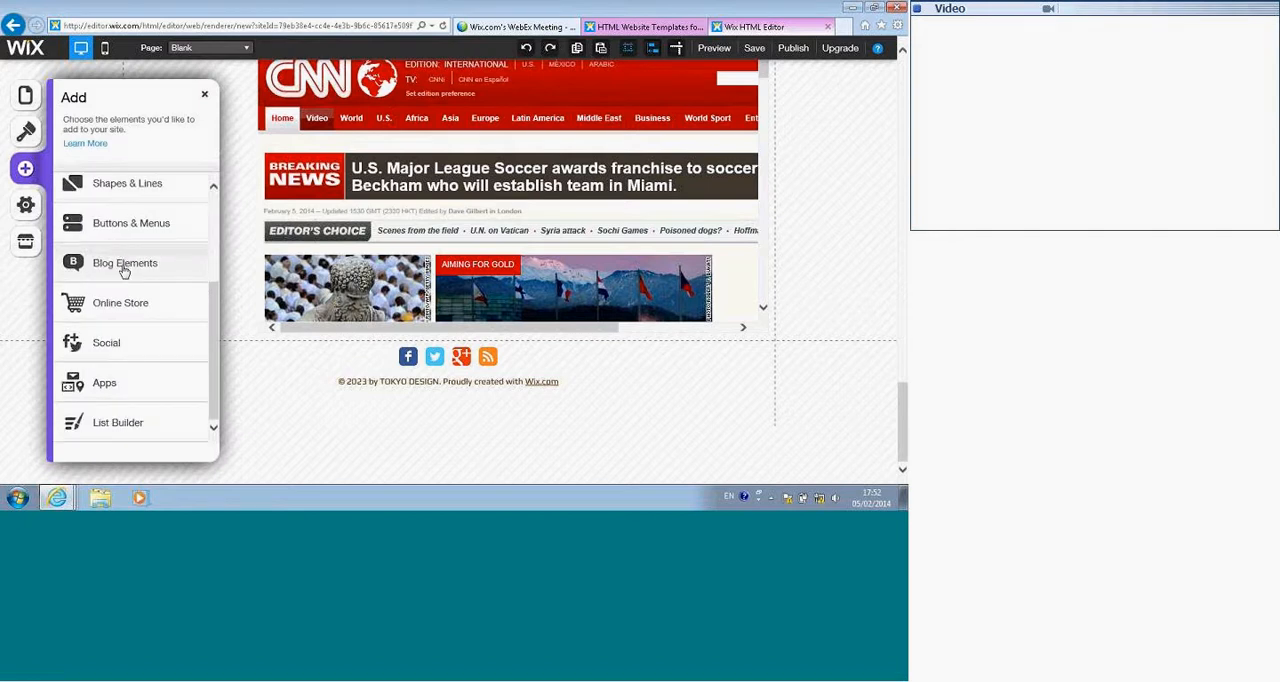
pyautogui.click(106, 387)
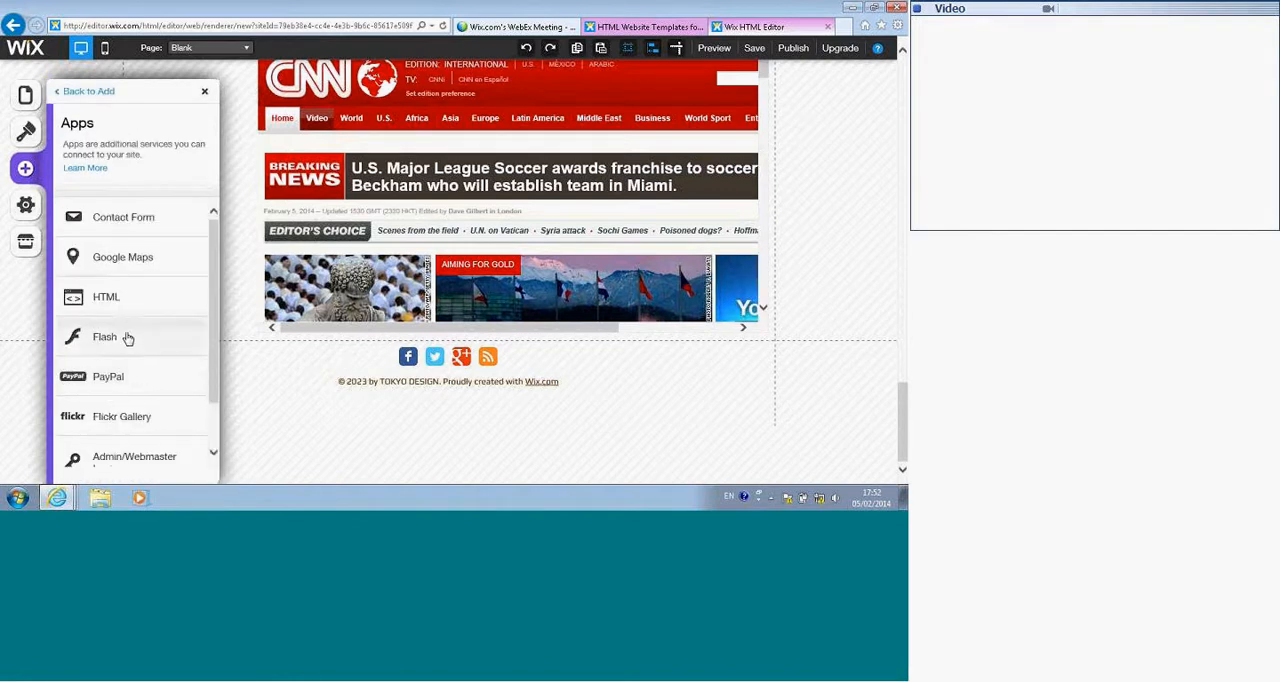
pyautogui.scroll(-1, 128, 337)
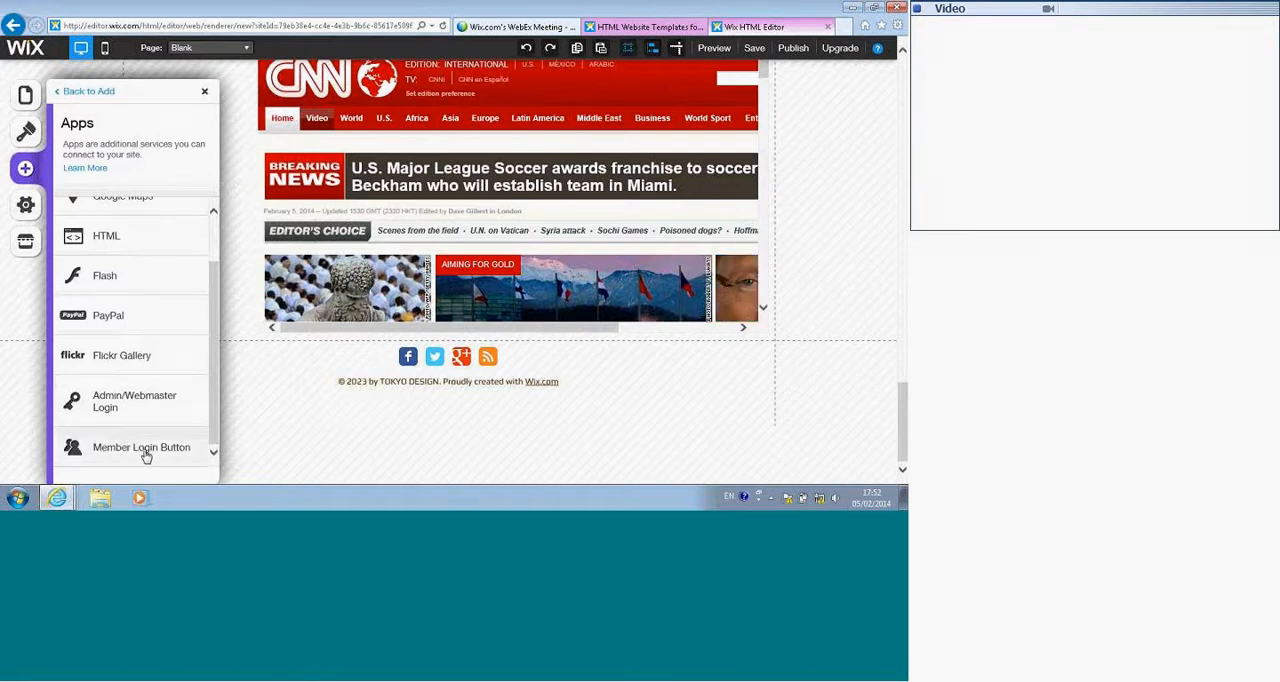
pyautogui.click(108, 405)
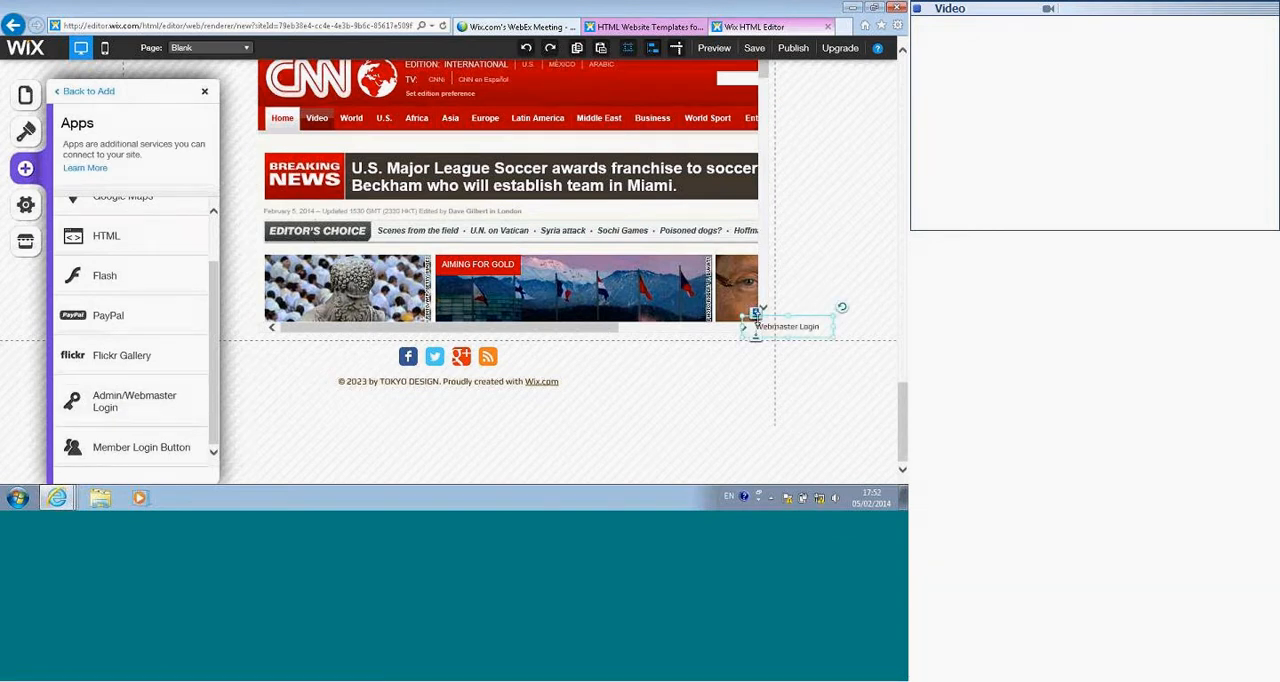
pyautogui.moveTo(772, 326); pyautogui.dragTo(687, 364)
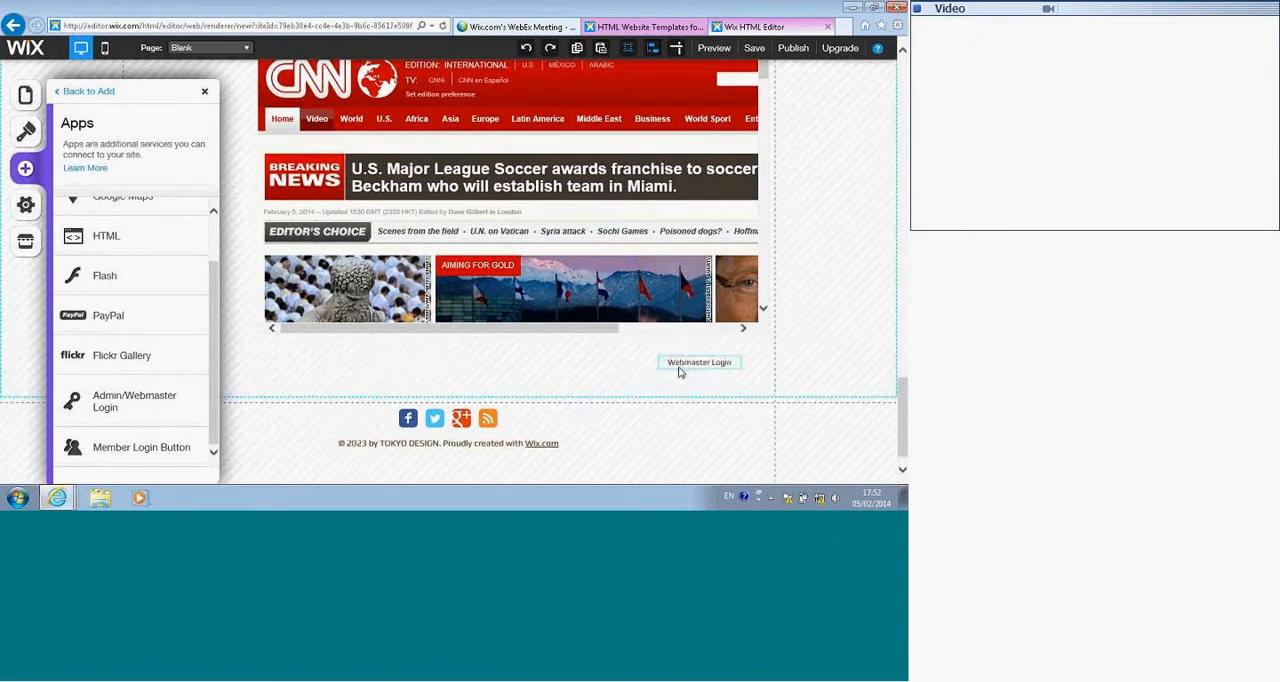
pyautogui.click(163, 451)
pyautogui.moveTo(785, 365); pyautogui.dragTo(427, 371)
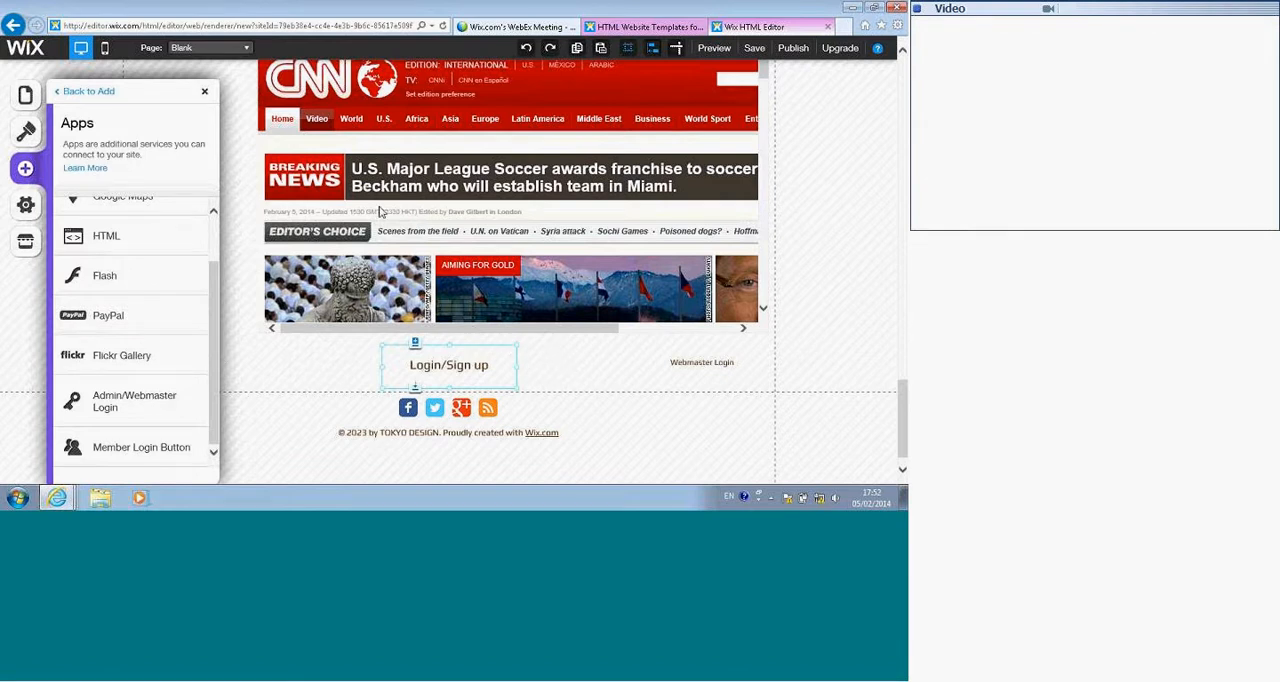
# Step: Compare several List Builder templates and add the Catalog 2 list to the page
pyautogui.click(25, 174)
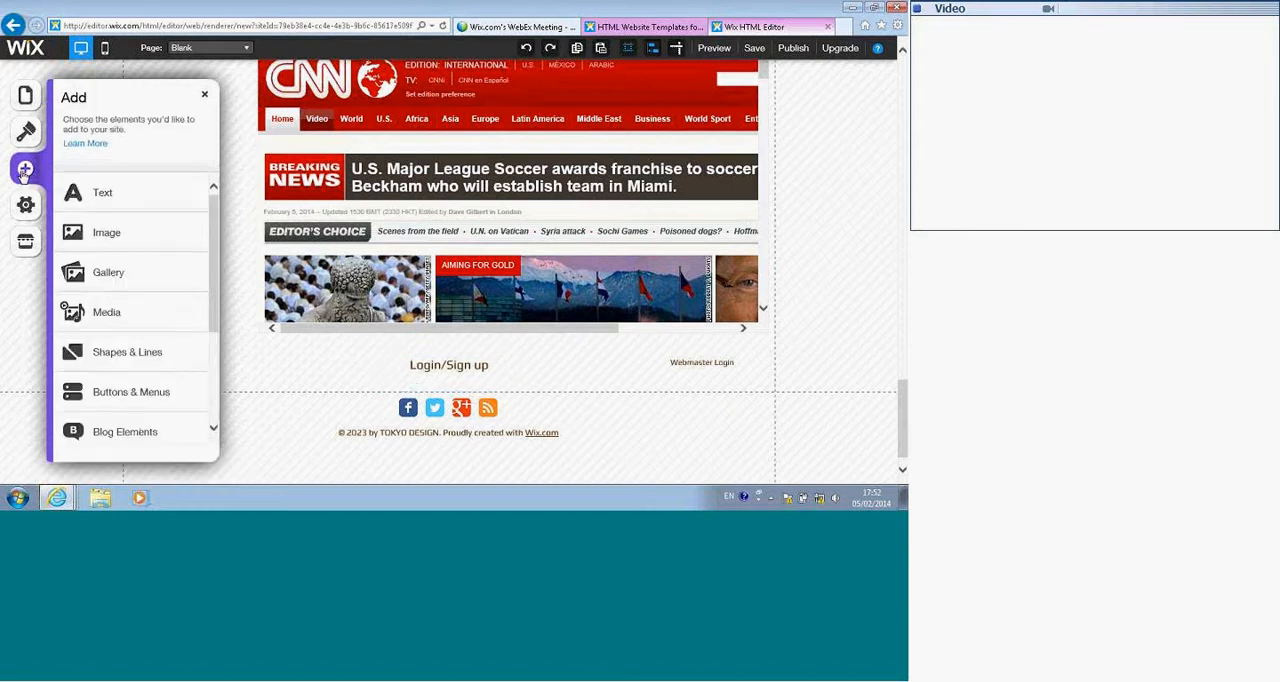
pyautogui.scroll(-3, 130, 300)
pyautogui.click(117, 422)
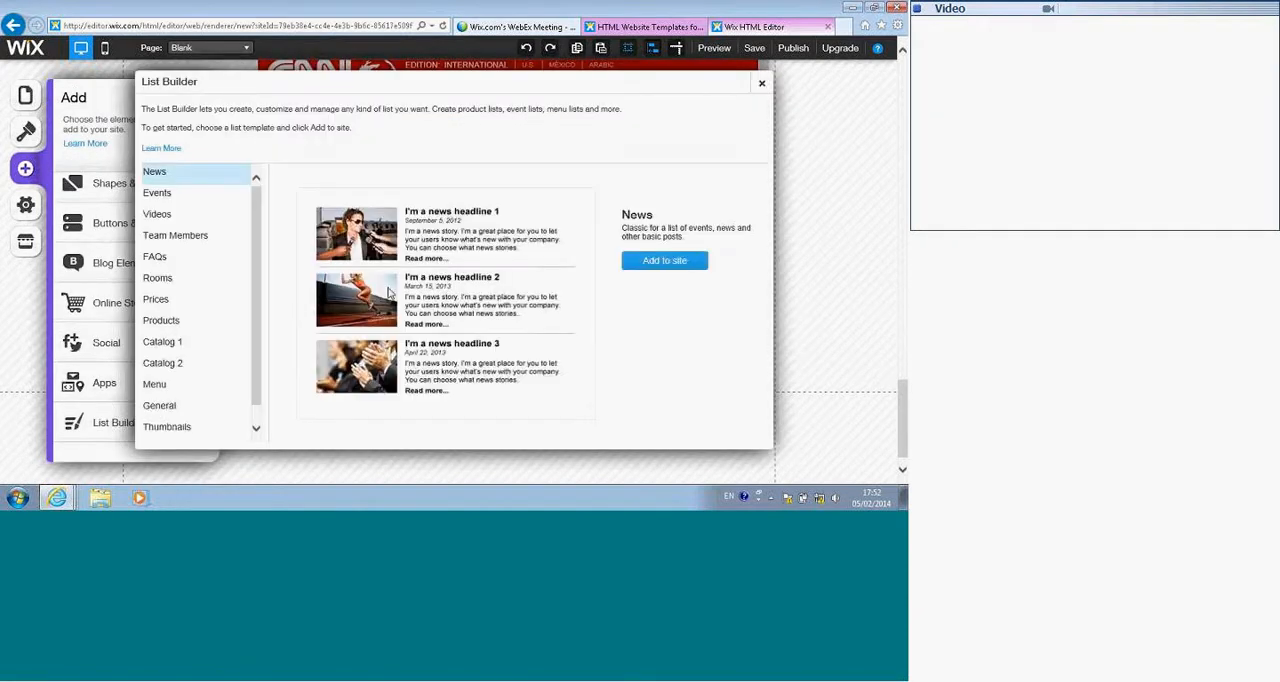
pyautogui.click(168, 197)
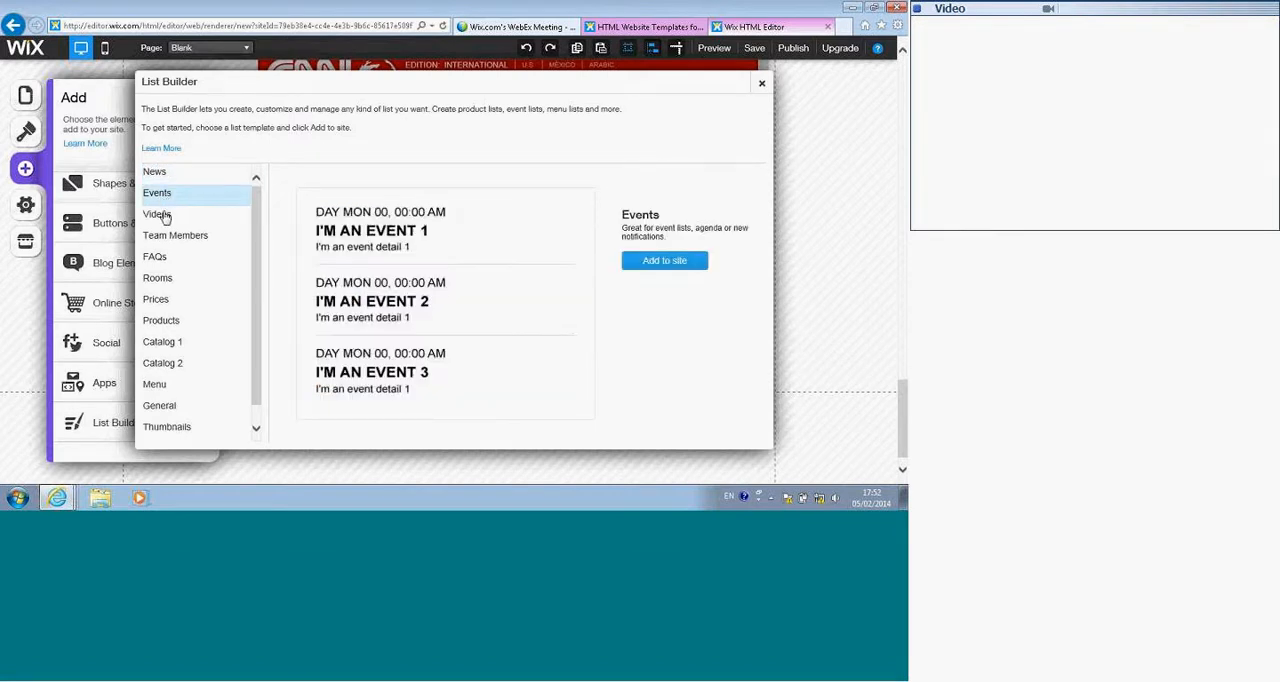
pyautogui.click(164, 216)
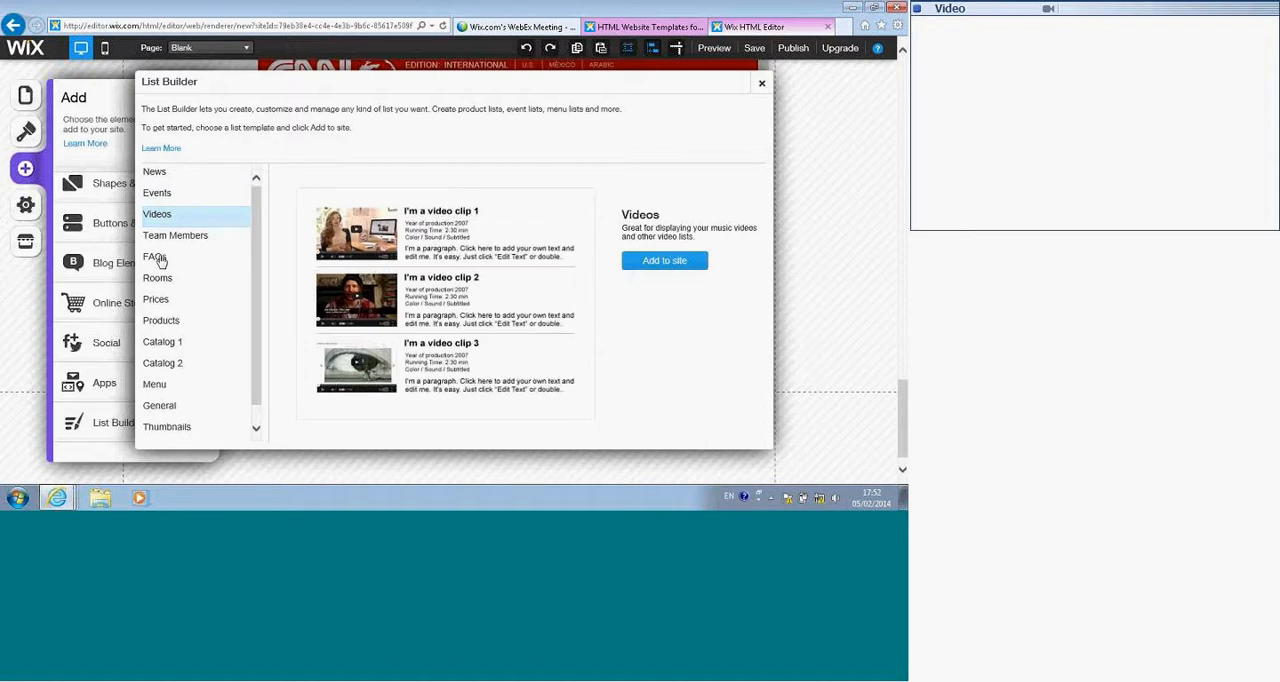
pyautogui.click(157, 284)
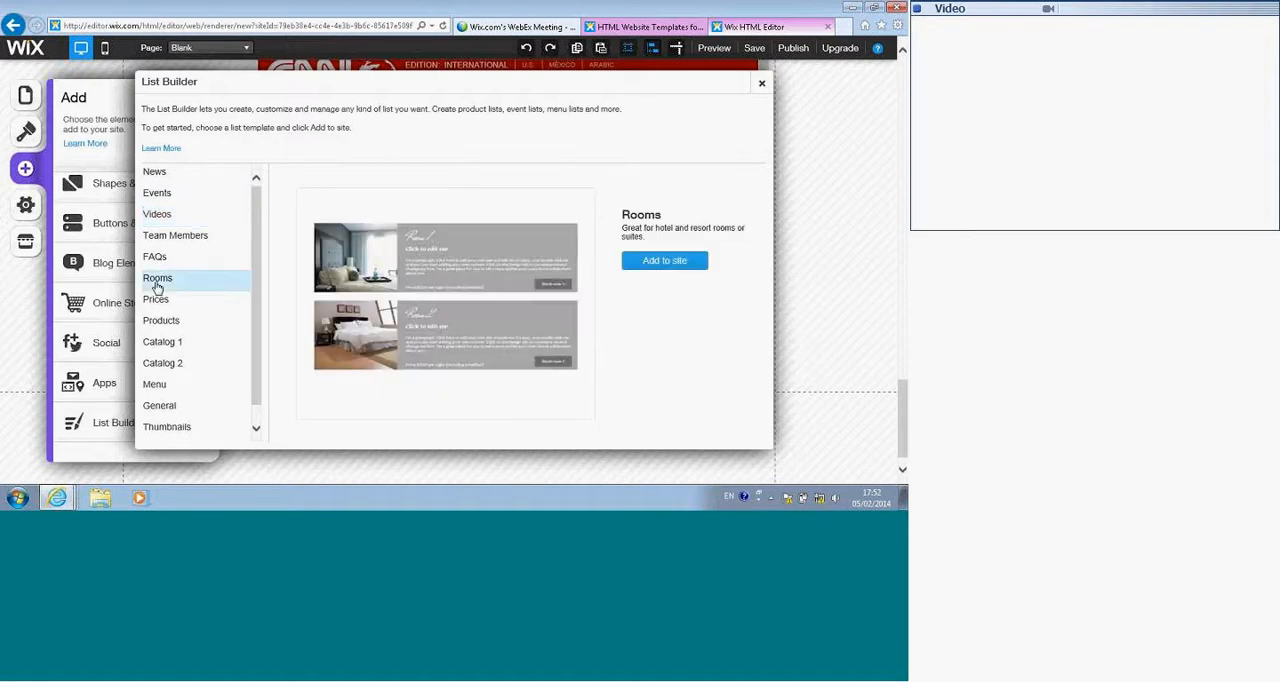
pyautogui.click(152, 324)
pyautogui.click(176, 367)
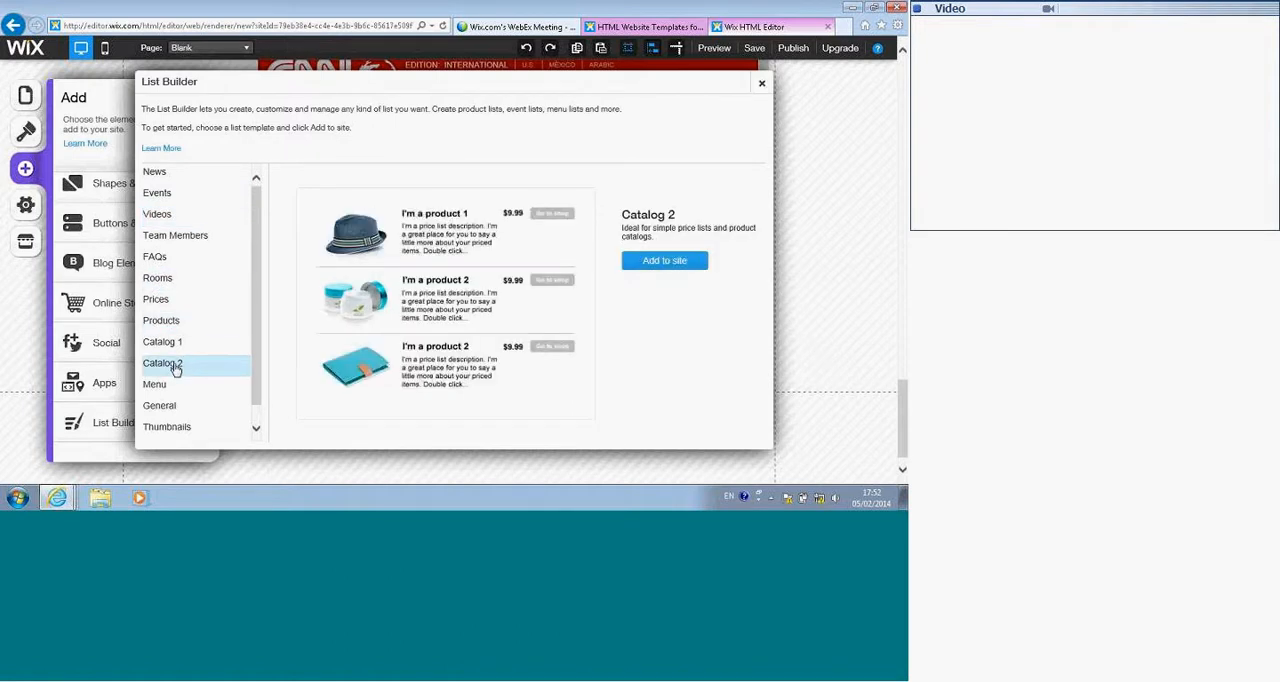
pyautogui.click(662, 262)
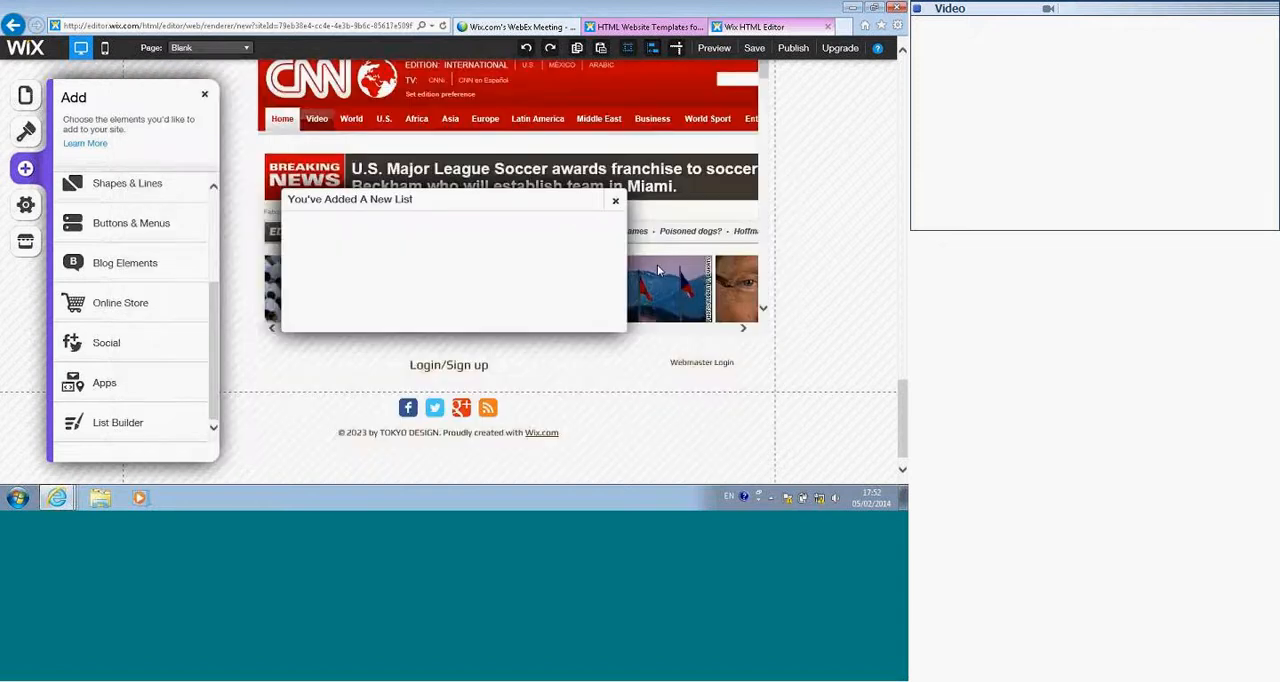
# Step: Move the new Catalog 2 list below the Login/Sign up and Webmaster Login links and add an item to it
pyautogui.click(579, 293)
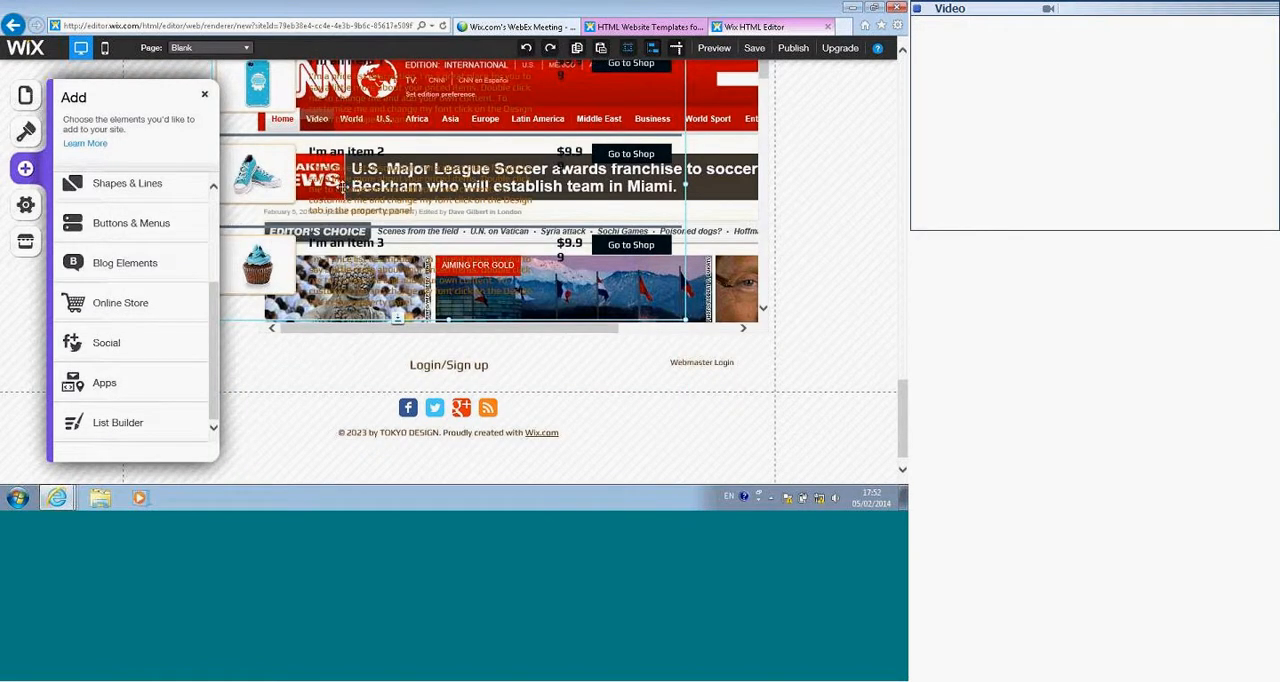
pyautogui.moveTo(327, 357); pyautogui.dragTo(338, 434)
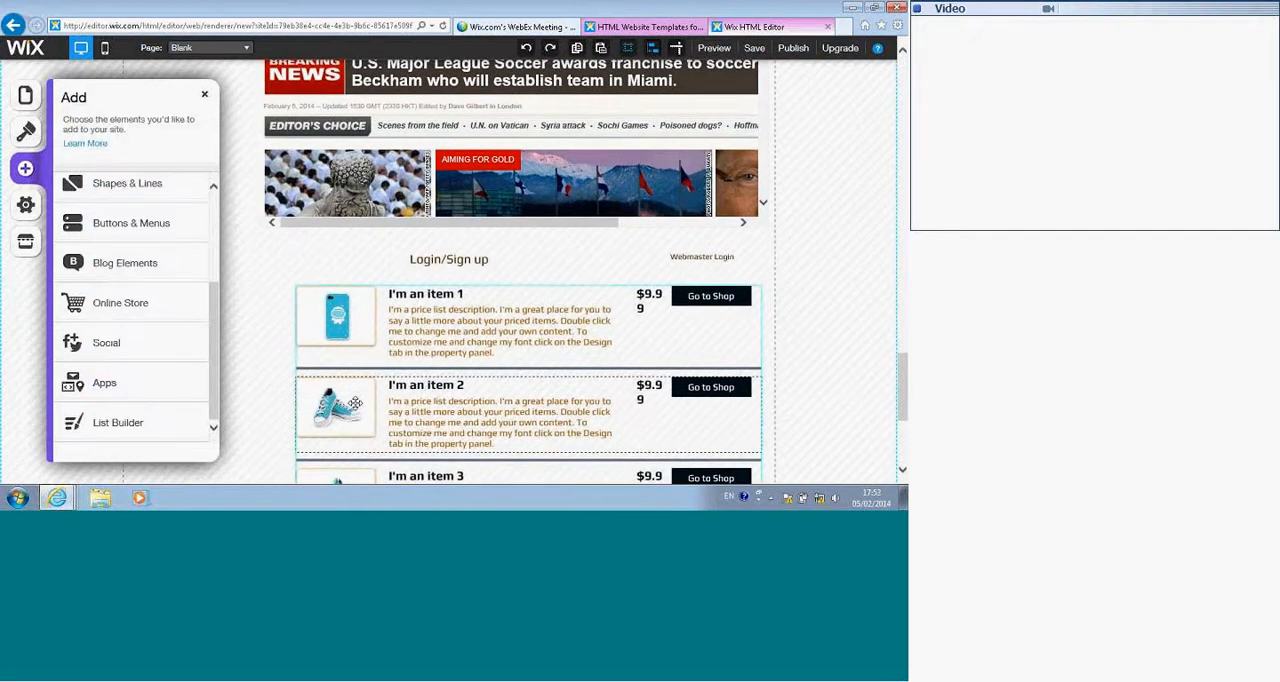
pyautogui.click(418, 312)
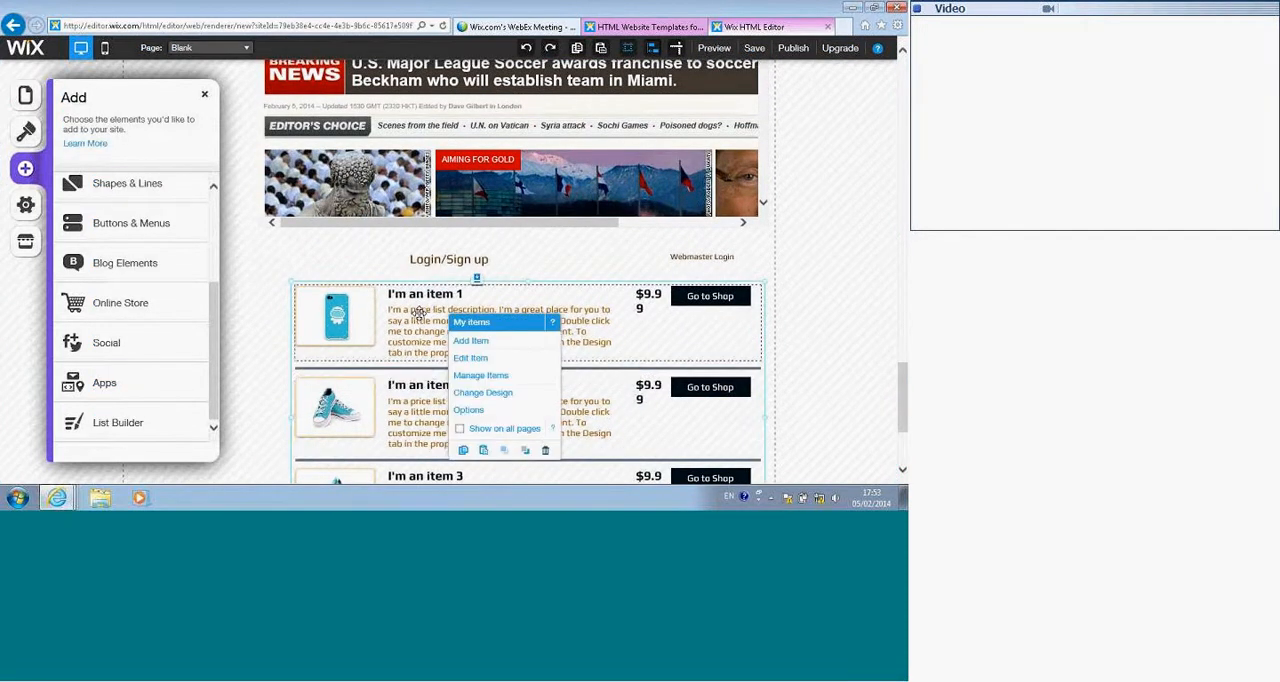
pyautogui.click(476, 342)
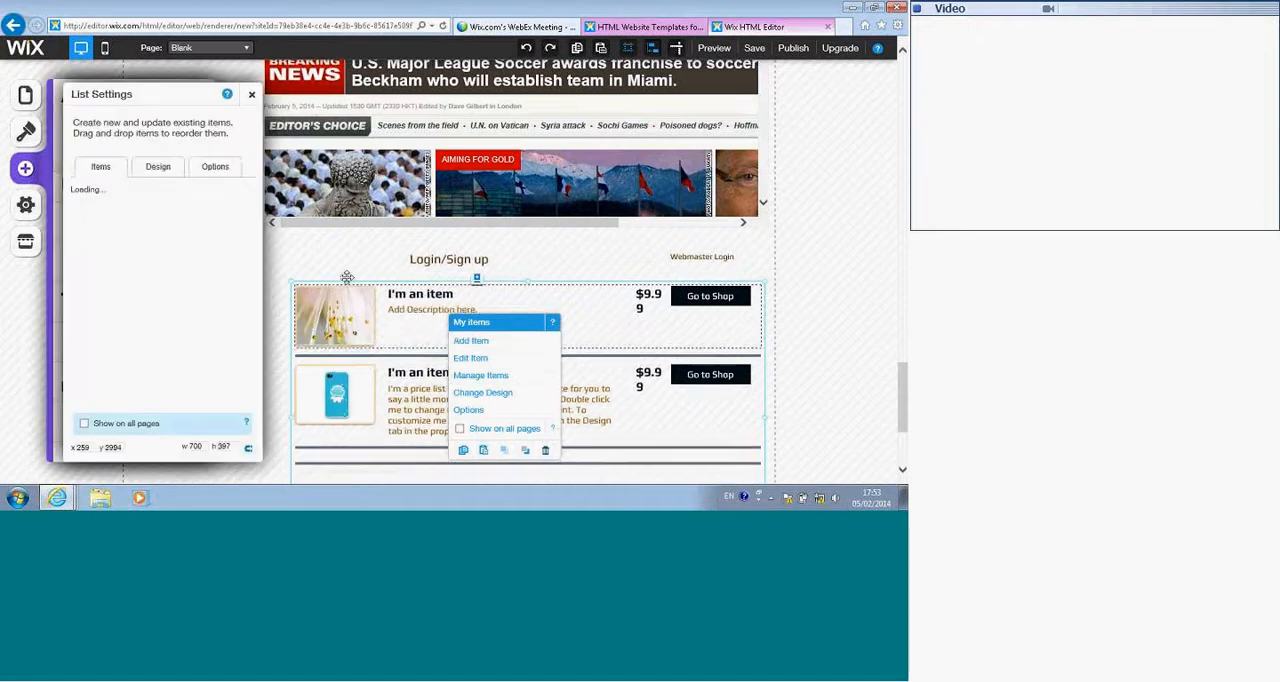
pyautogui.click(253, 97)
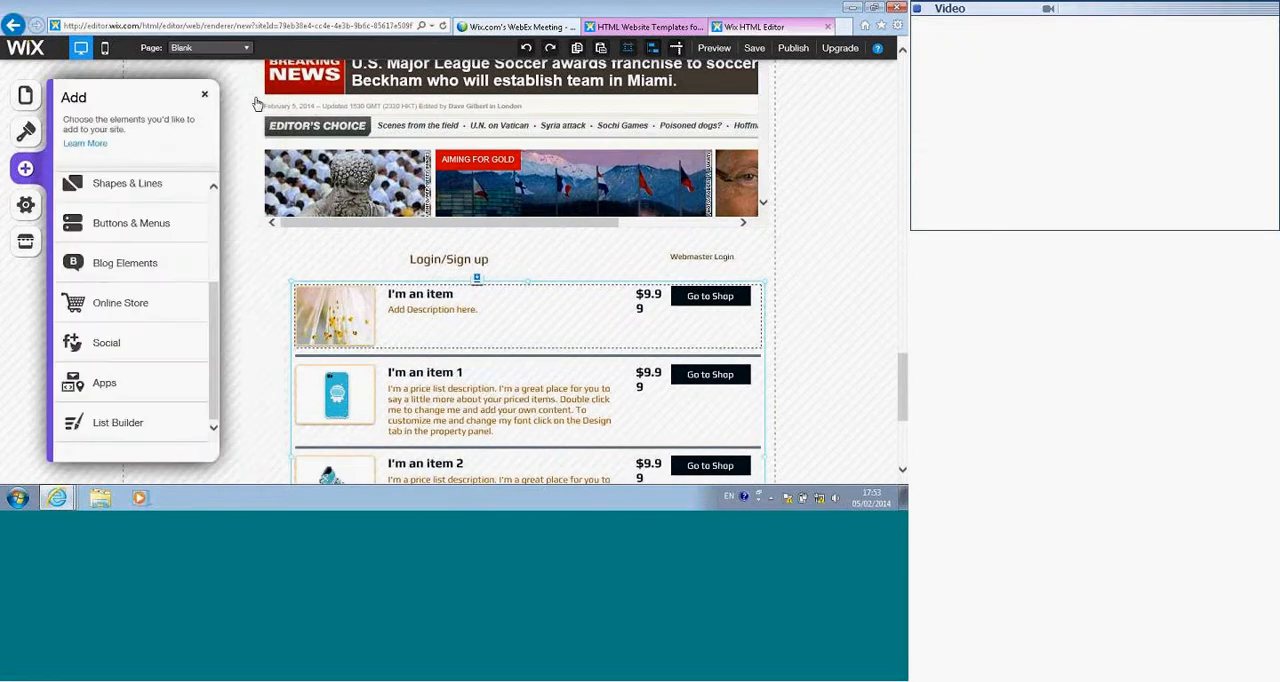
pyautogui.click(209, 101)
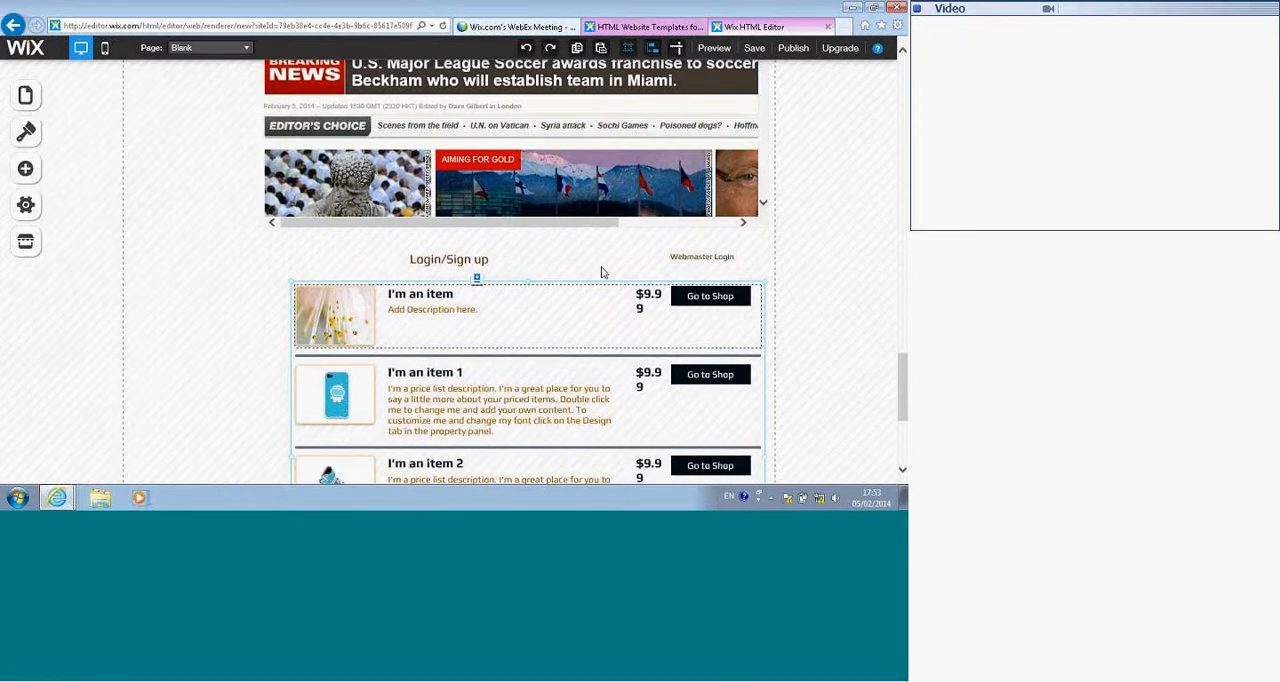
pyautogui.scroll(-3, 617, 280)
pyautogui.scroll(2, 750, 115)
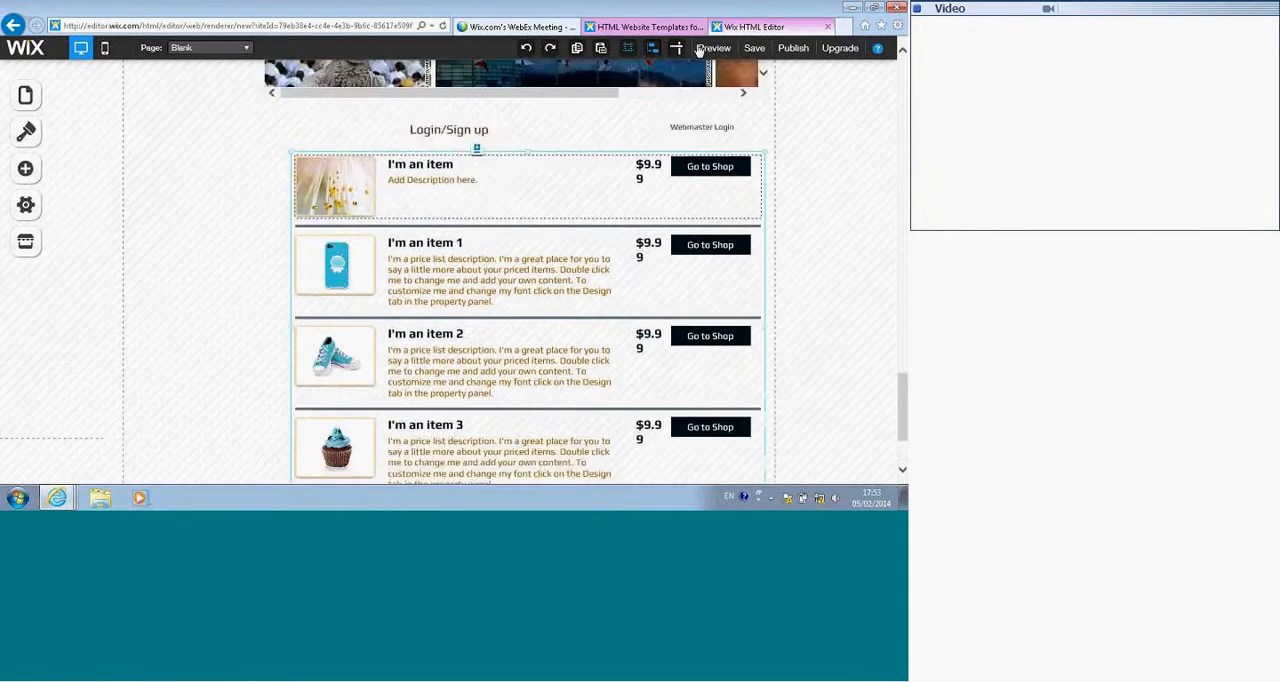
# Step: Preview the site, open the cosmetic jars product from the store gallery, try its Add To Cart and green Bike Color options, and close it
pyautogui.click(713, 48)
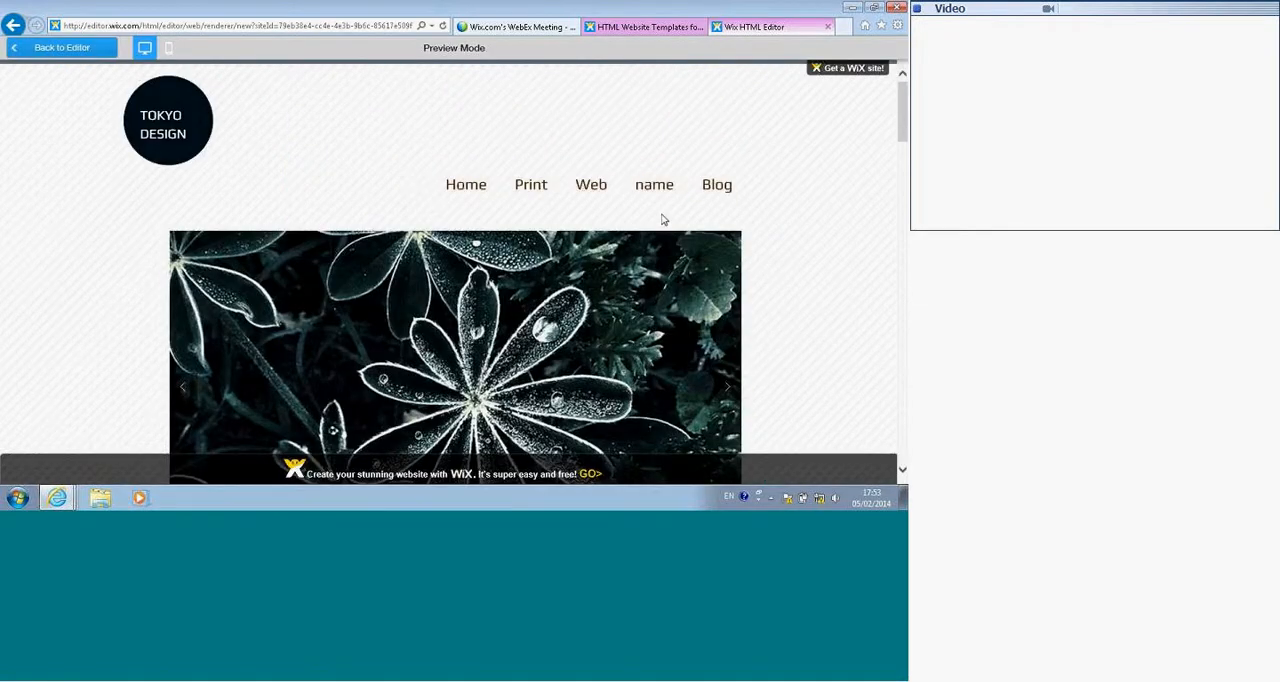
pyautogui.scroll(-5, 661, 219)
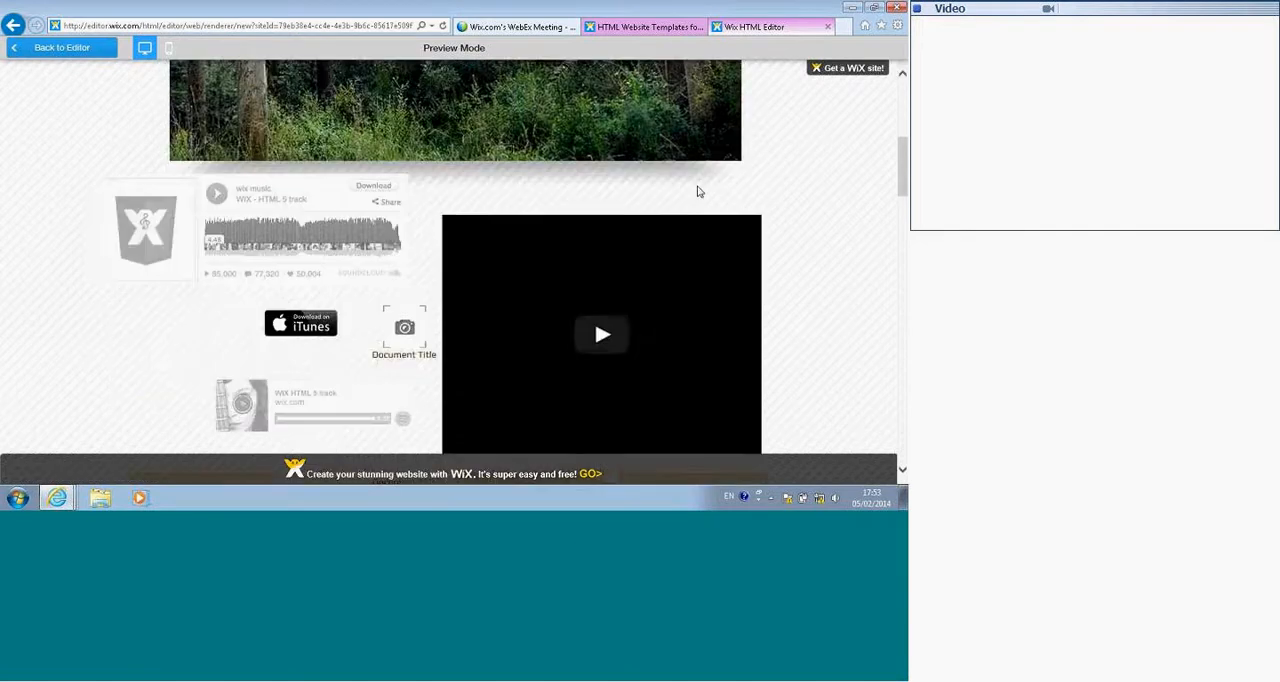
pyautogui.scroll(-2, 640, 215)
pyautogui.scroll(-2, 594, 240)
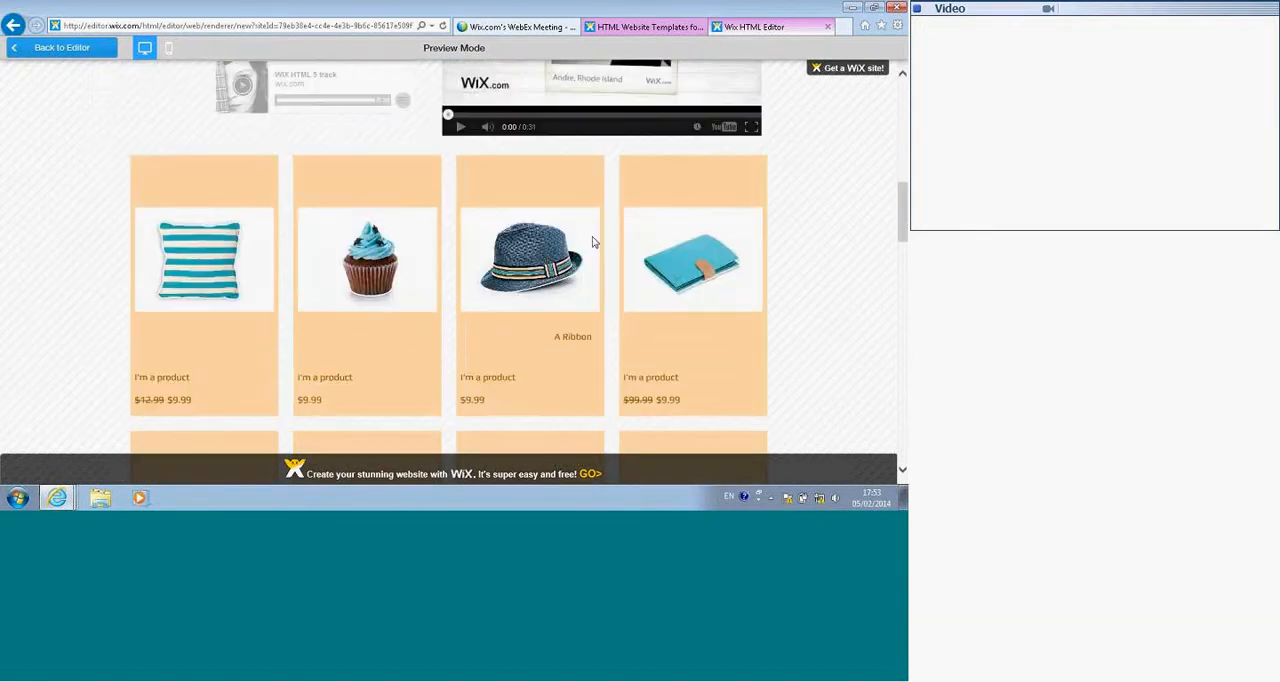
pyautogui.scroll(-4, 592, 242)
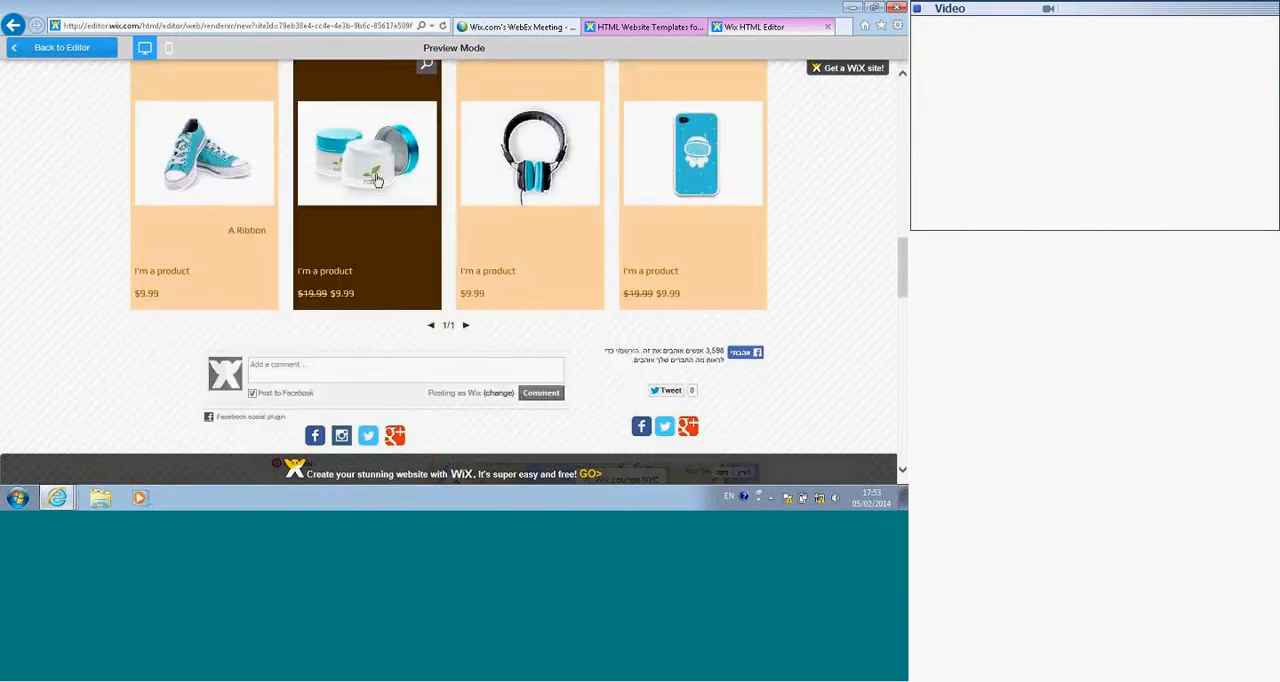
pyautogui.click(377, 180)
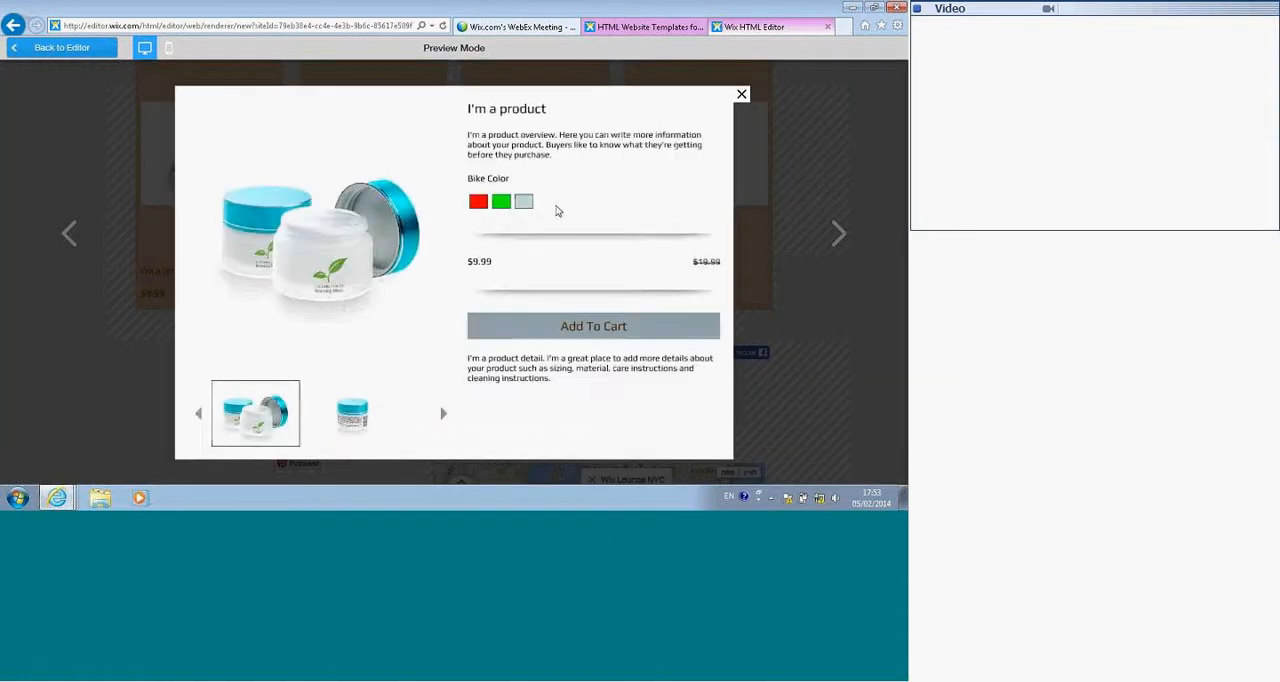
pyautogui.click(558, 322)
pyautogui.click(500, 203)
pyautogui.click(738, 92)
# Step: Review the map, embedded CNN site and item list in the rest of the preview, and return to the editor
pyautogui.scroll(-3, 735, 88)
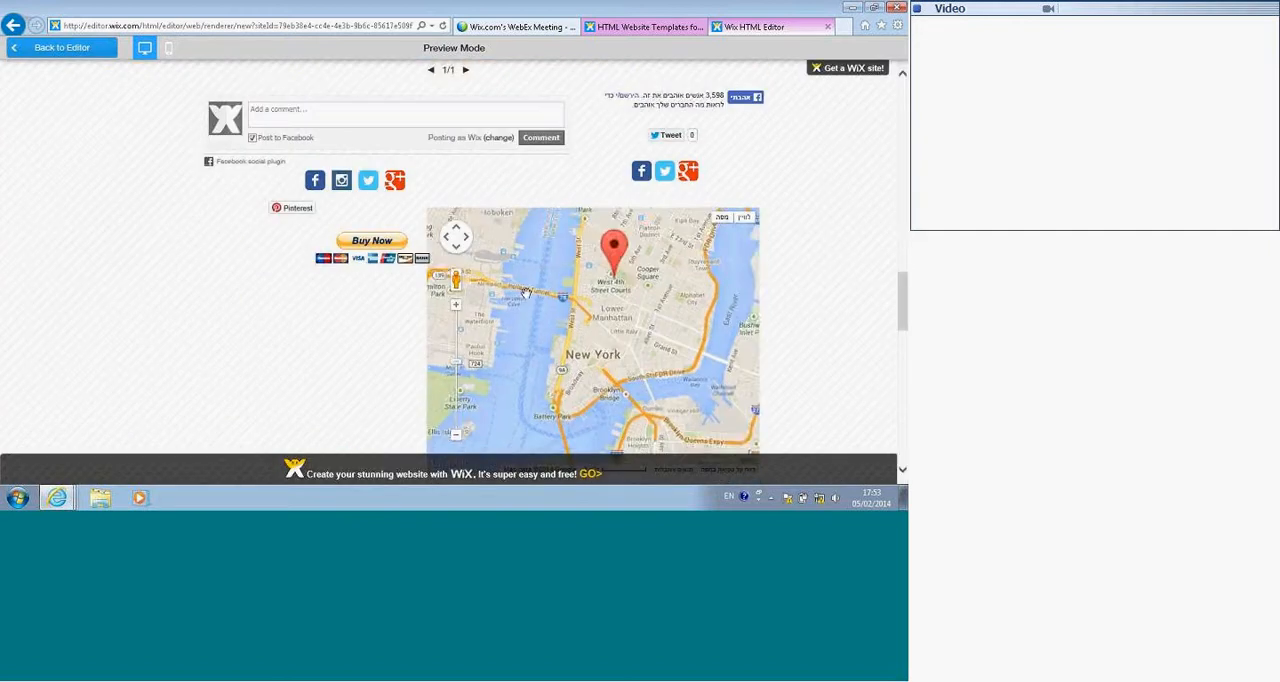
pyautogui.scroll(-3, 188, 375)
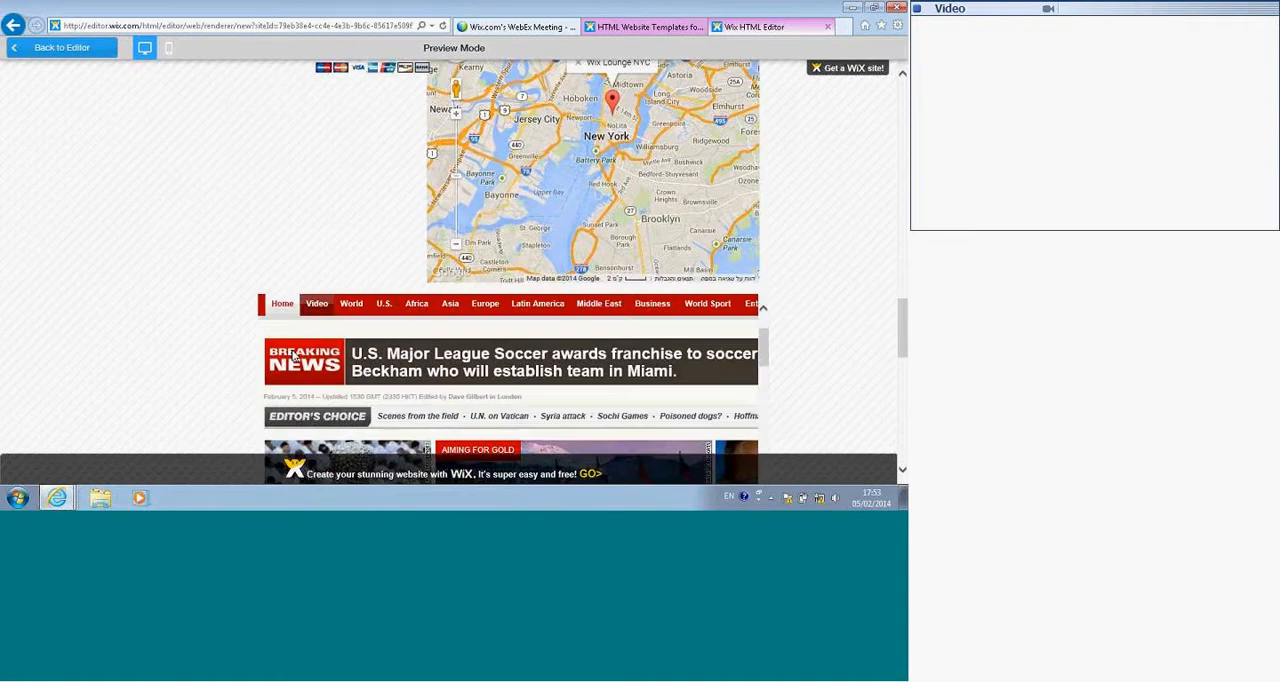
pyautogui.scroll(-5, 188, 375)
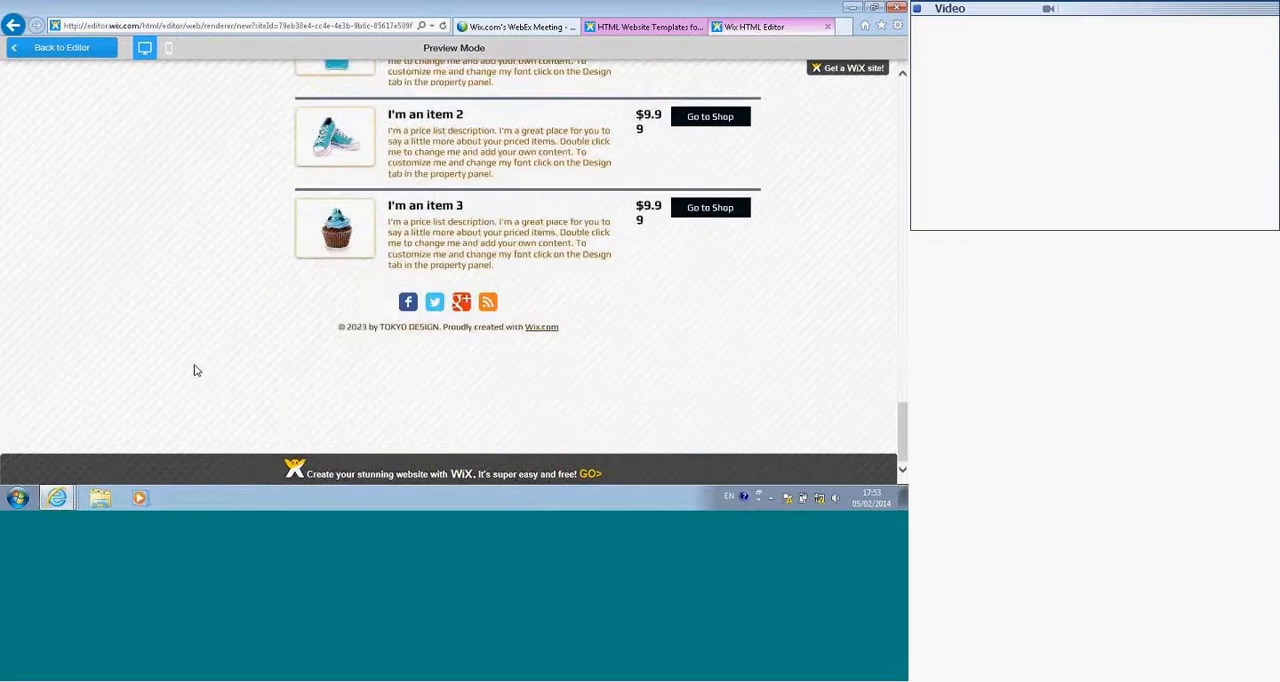
pyautogui.click(58, 47)
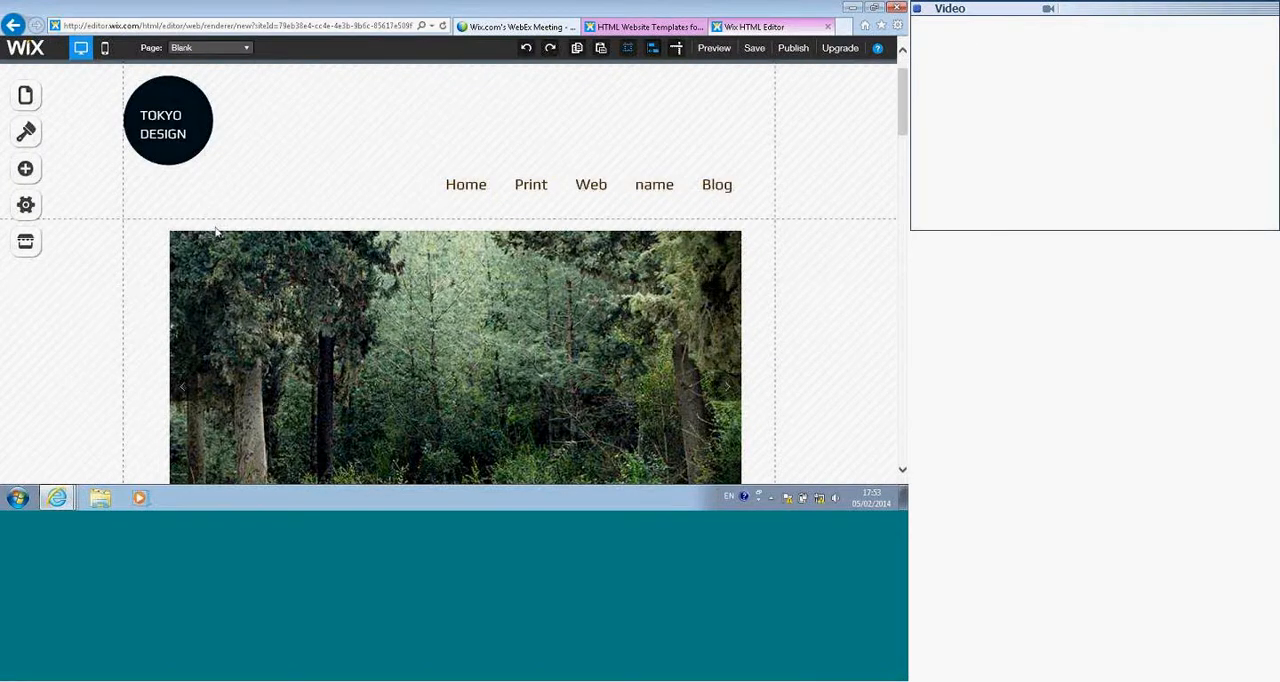
# Step: Open the Wix App Market and browse the apps offered under All Apps
pyautogui.scroll(-5, 96, 265)
pyautogui.scroll(-1, 81, 260)
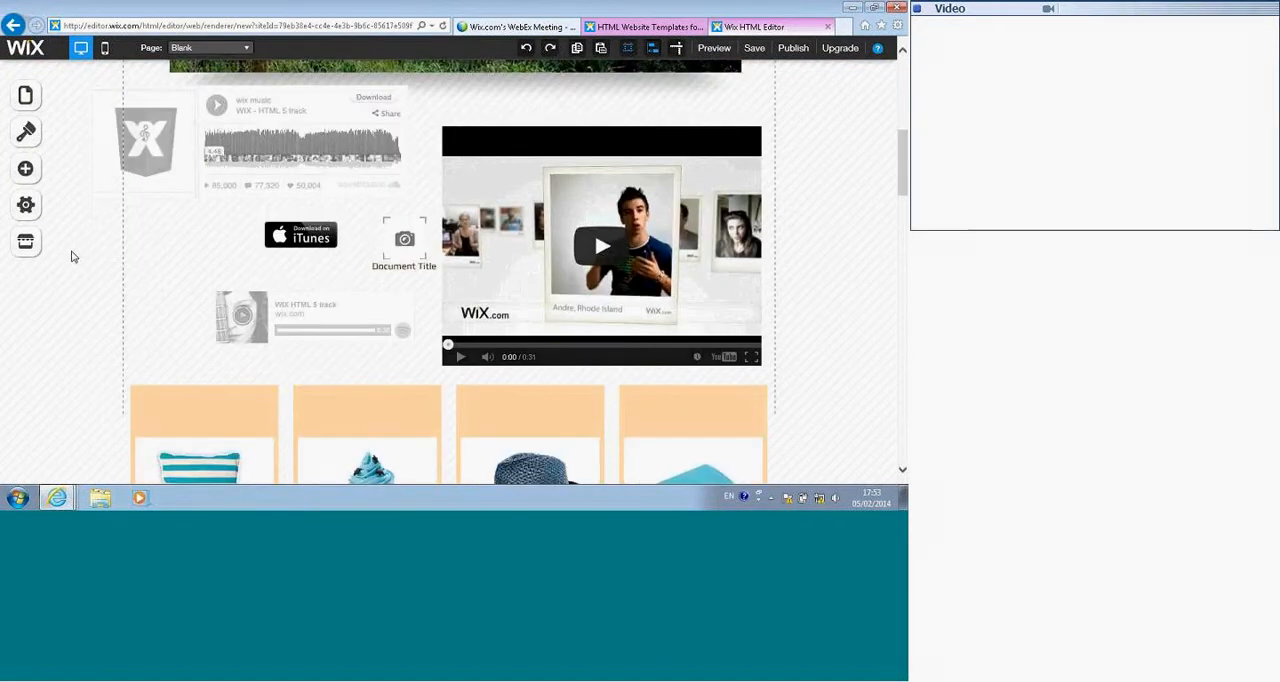
pyautogui.click(30, 244)
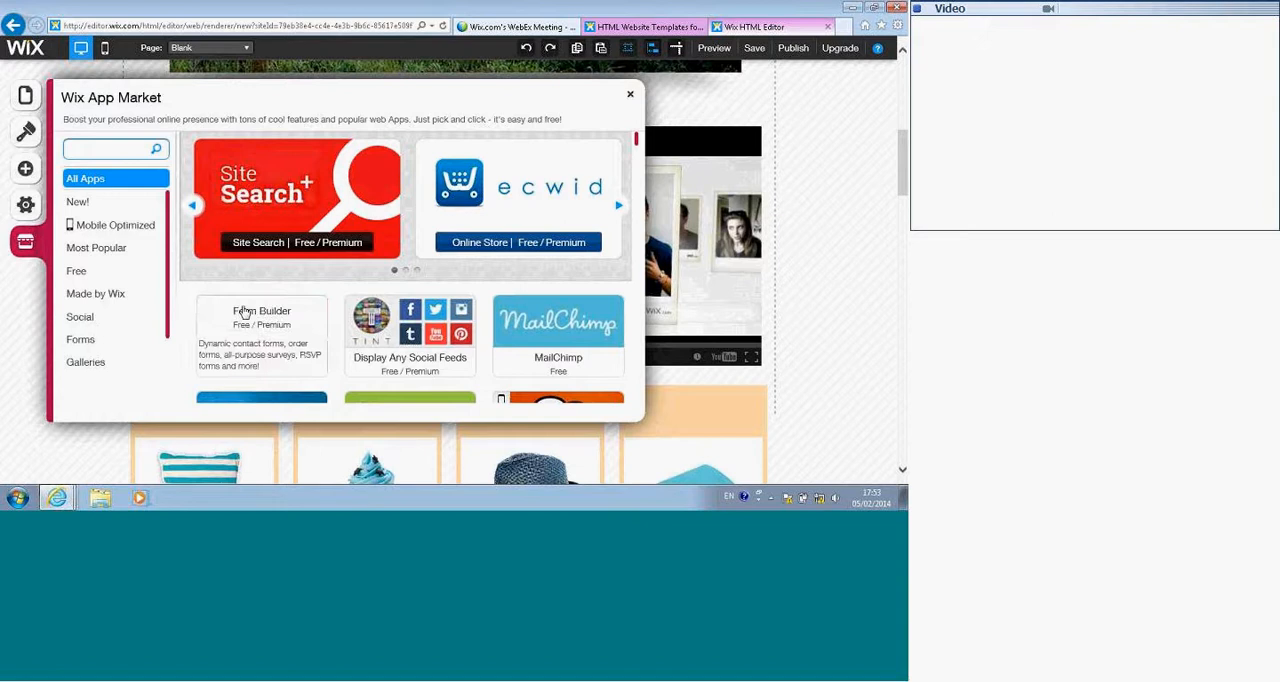
pyautogui.scroll(-1, 470, 320)
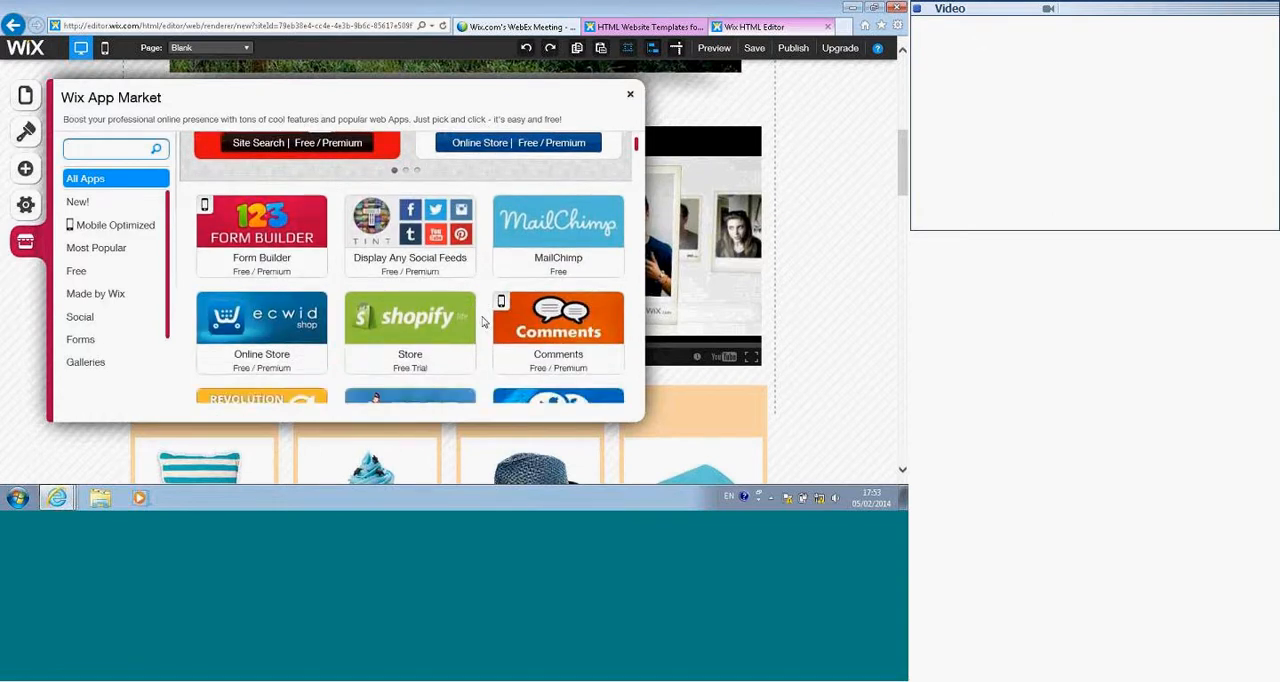
pyautogui.scroll(-1, 481, 325)
pyautogui.scroll(-1, 481, 328)
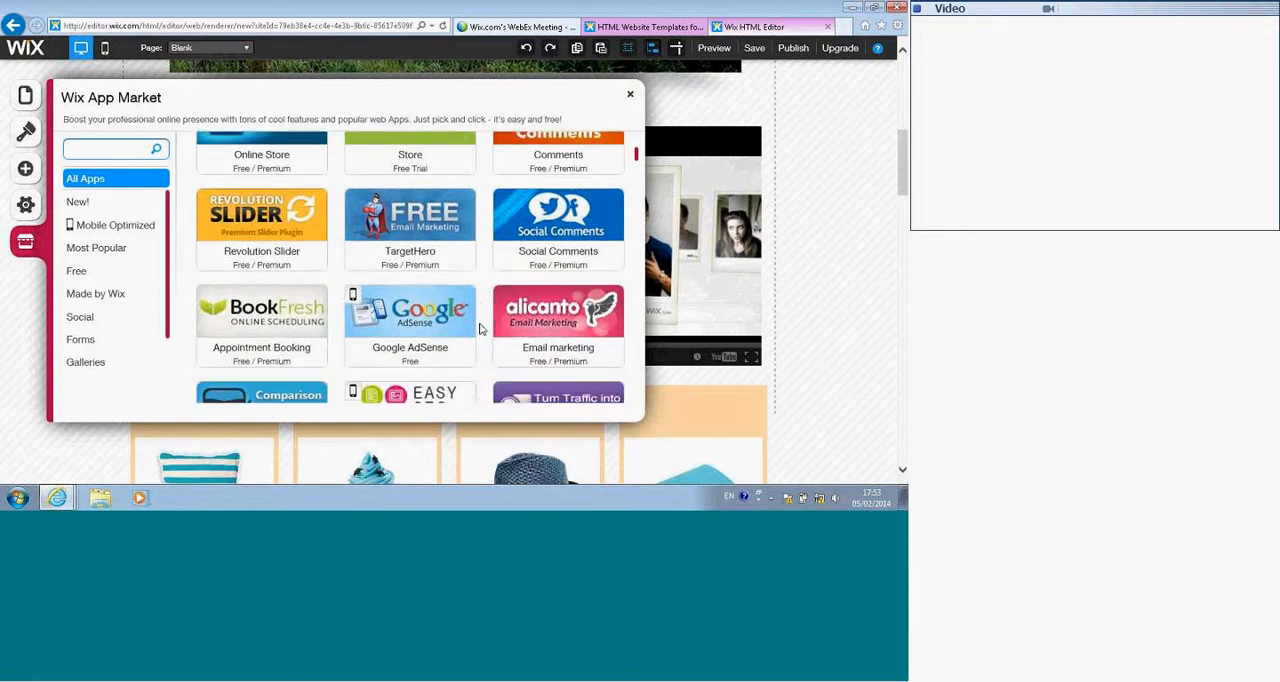
pyautogui.scroll(-1, 481, 329)
pyautogui.scroll(-1, 479, 332)
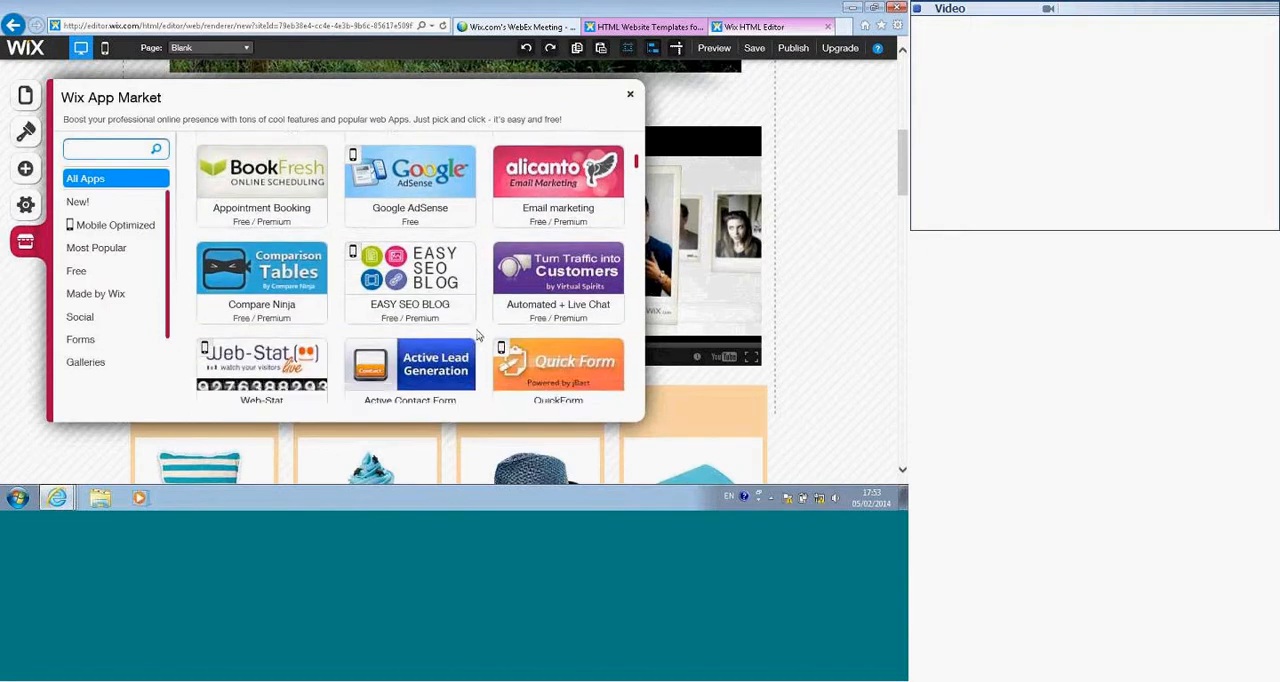
pyautogui.scroll(-1, 476, 336)
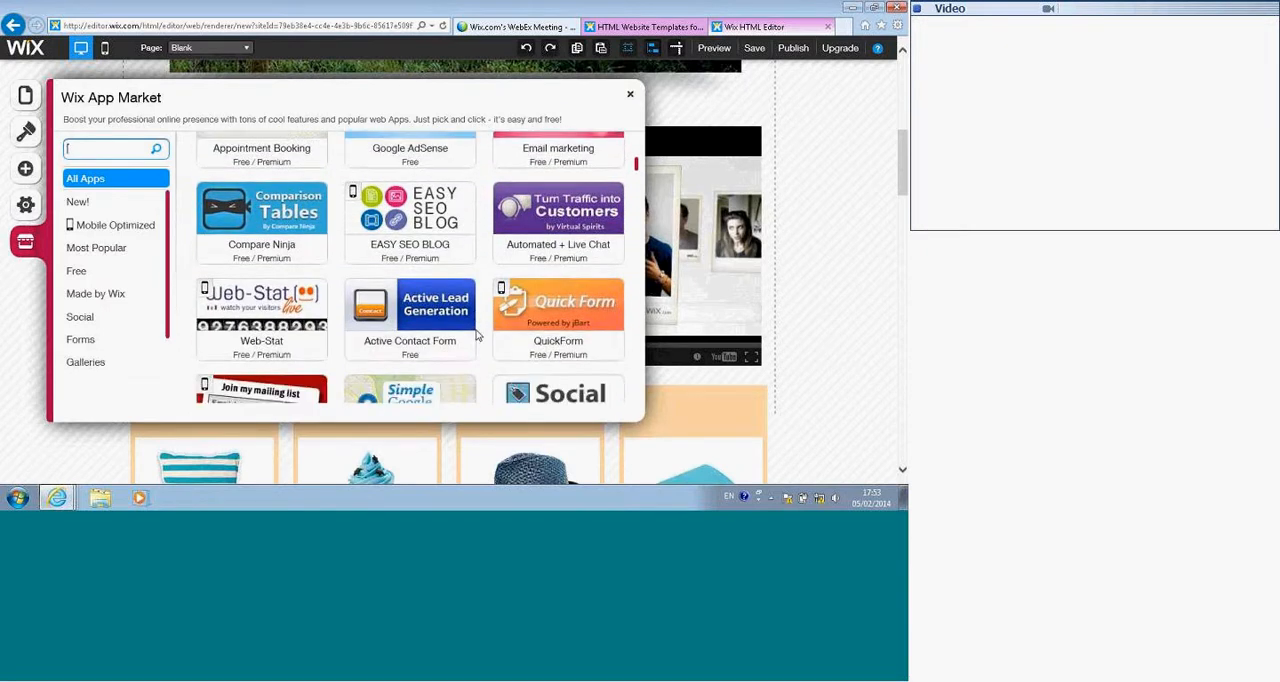
pyautogui.scroll(-1, 478, 338)
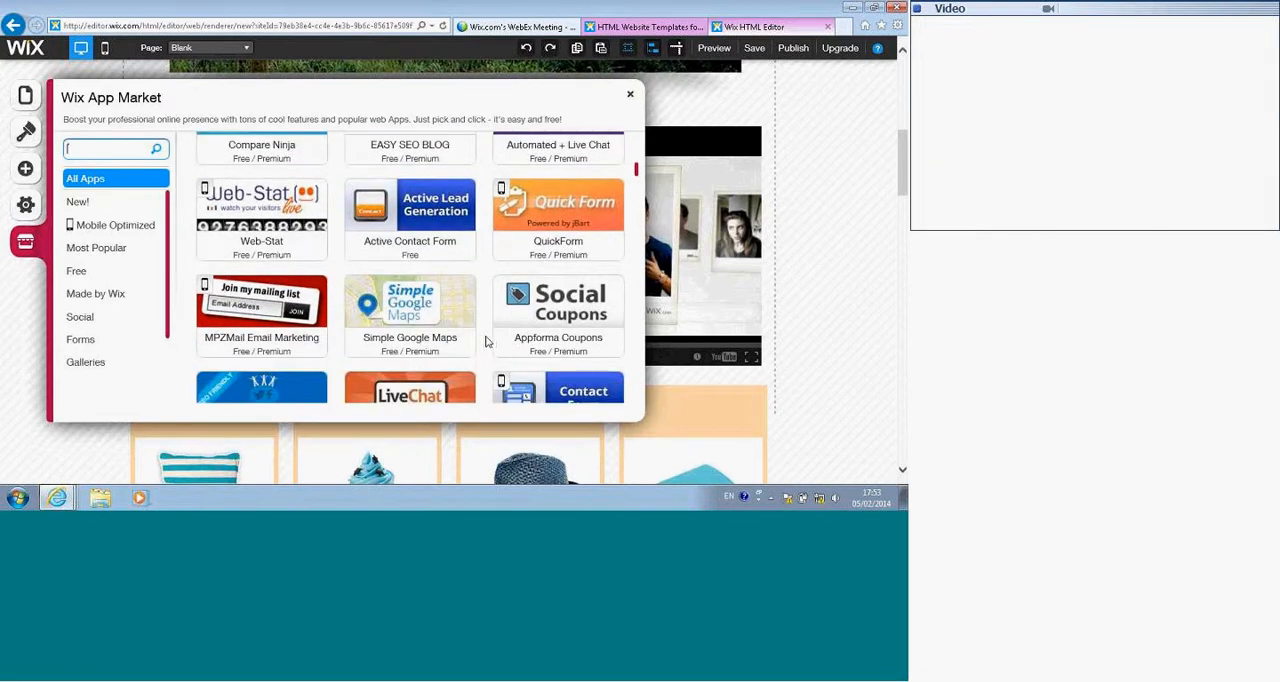
pyautogui.scroll(-1, 487, 342)
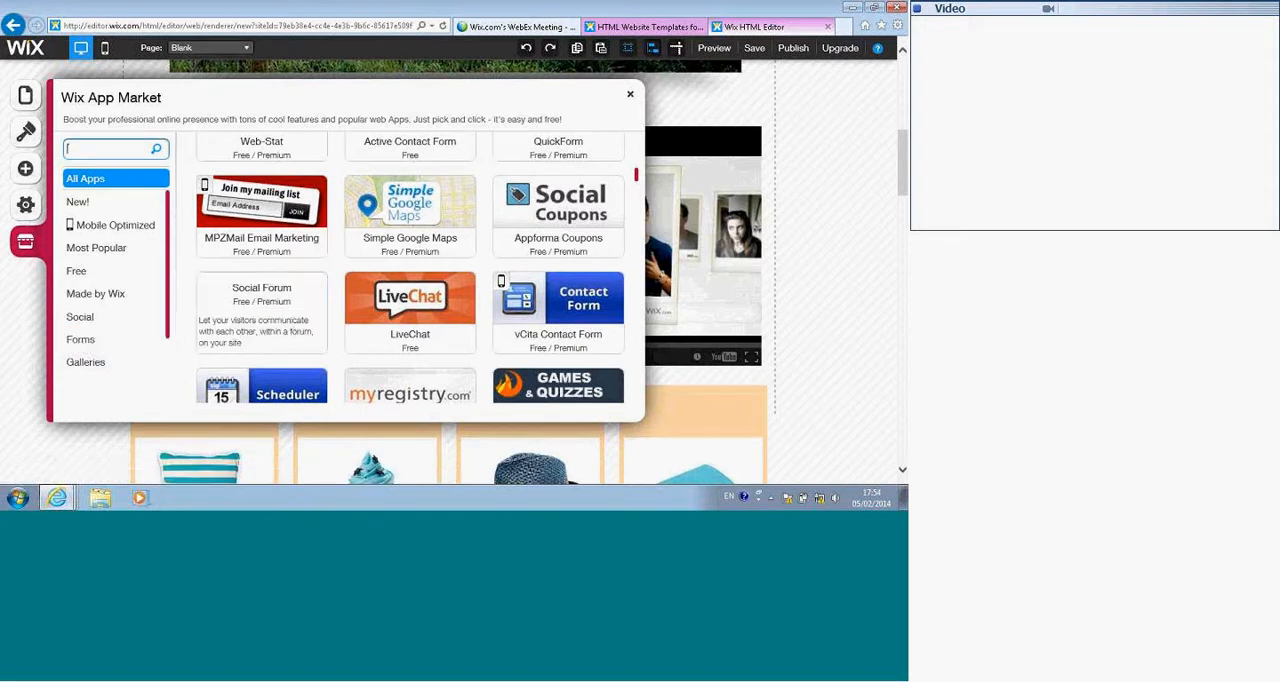
# Step: Open the LiveChat app's details and examine its features and reviews
pyautogui.click(427, 315)
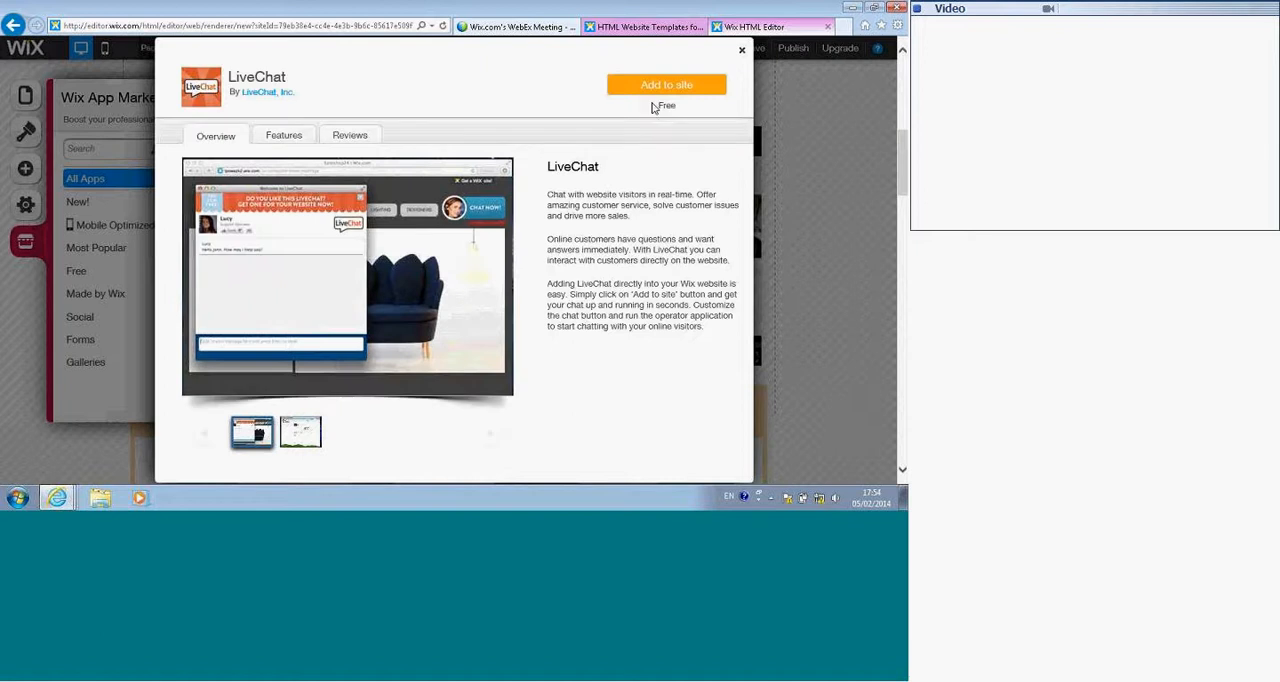
pyautogui.click(283, 137)
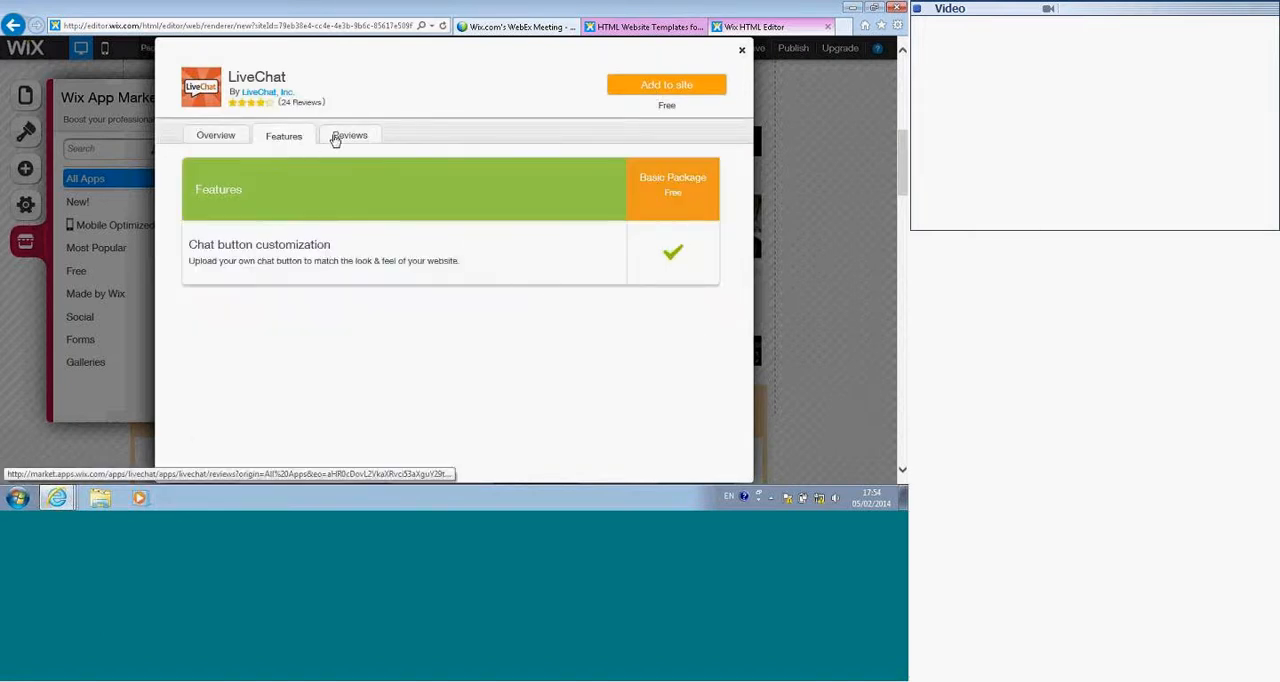
pyautogui.click(336, 136)
pyautogui.click(282, 139)
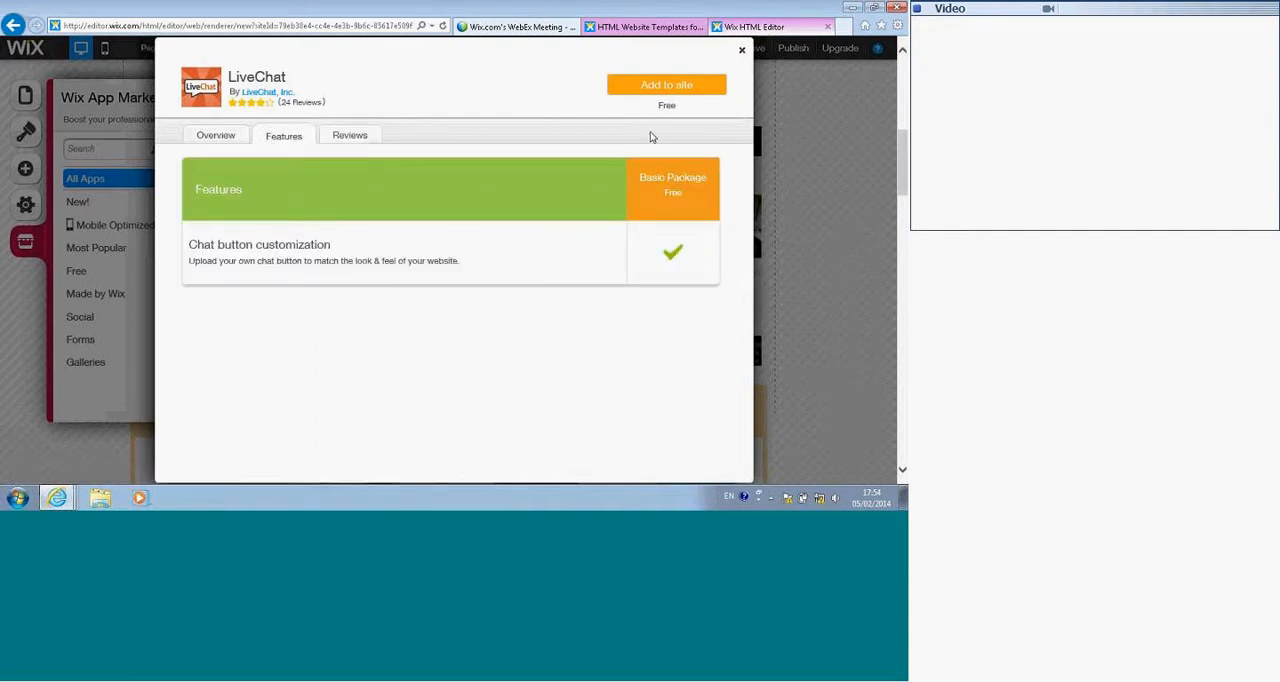
# Step: Add the LiveChat app to the site and place its chat button to the left of the map, below the Buy Now button
pyautogui.click(653, 86)
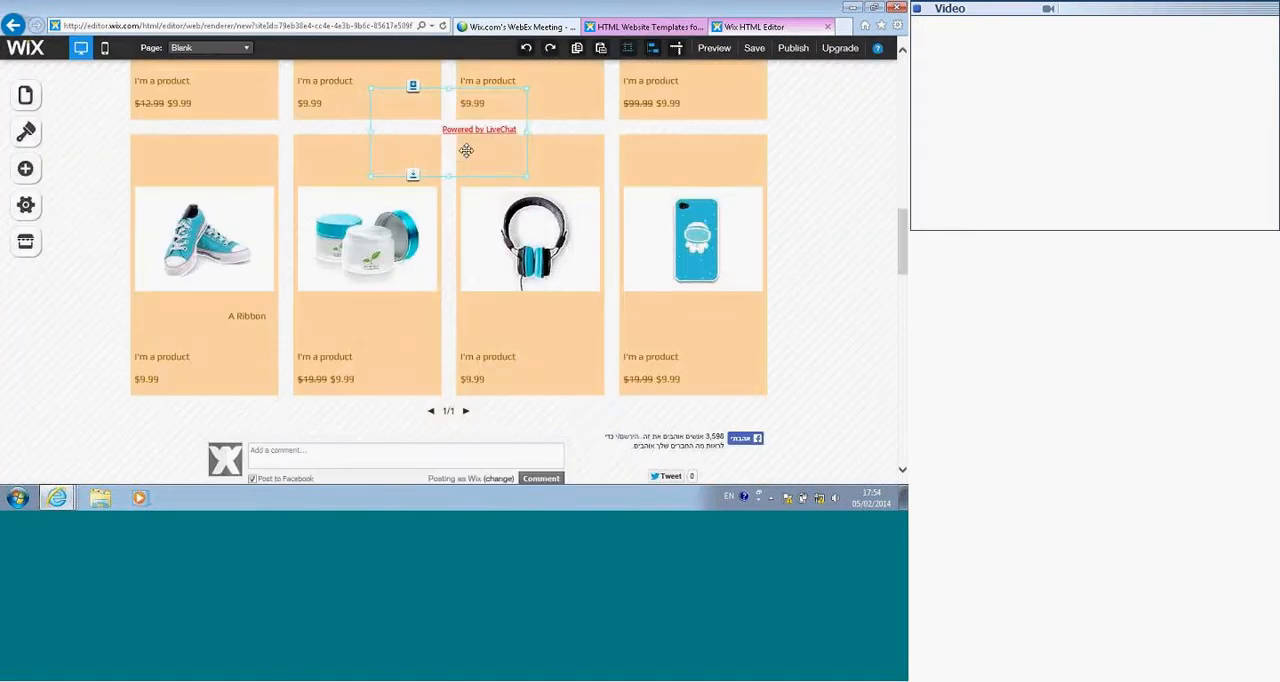
pyautogui.moveTo(438, 143); pyautogui.dragTo(208, 290)
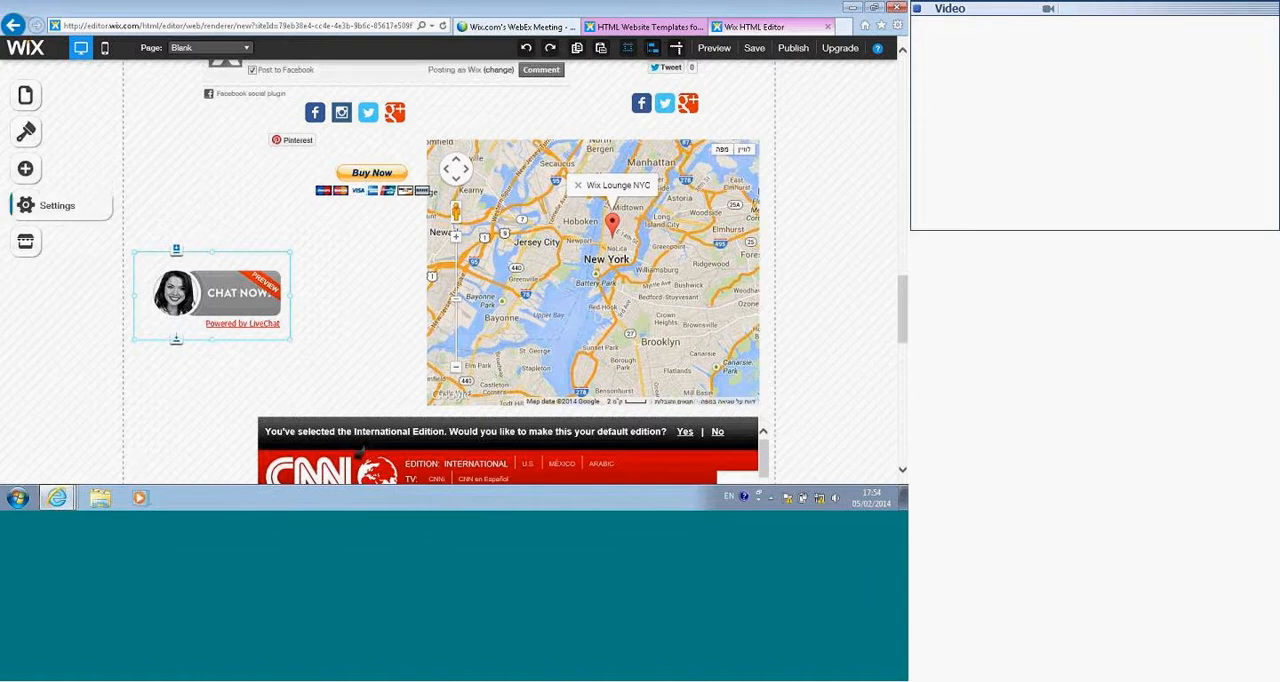
# Step: Open the site's Settings
pyautogui.click(26, 207)
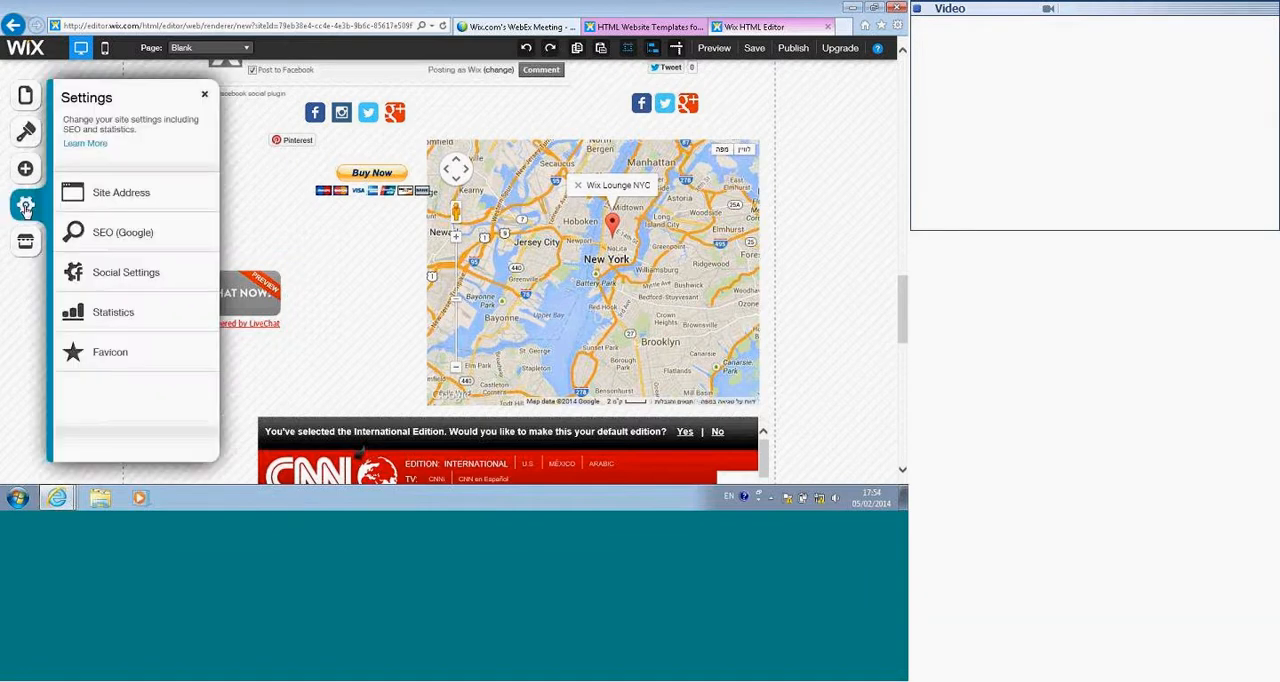
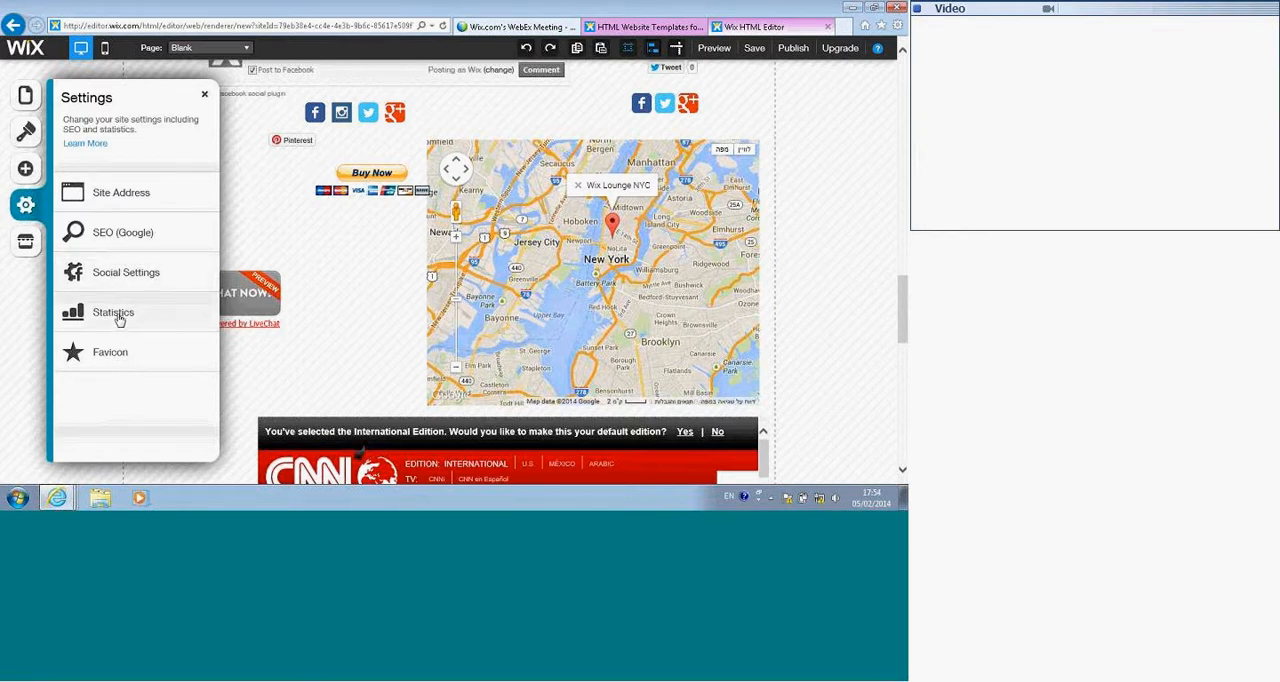
# Step: Review the Statistics and Favicon settings of the site and close the Settings
pyautogui.click(118, 316)
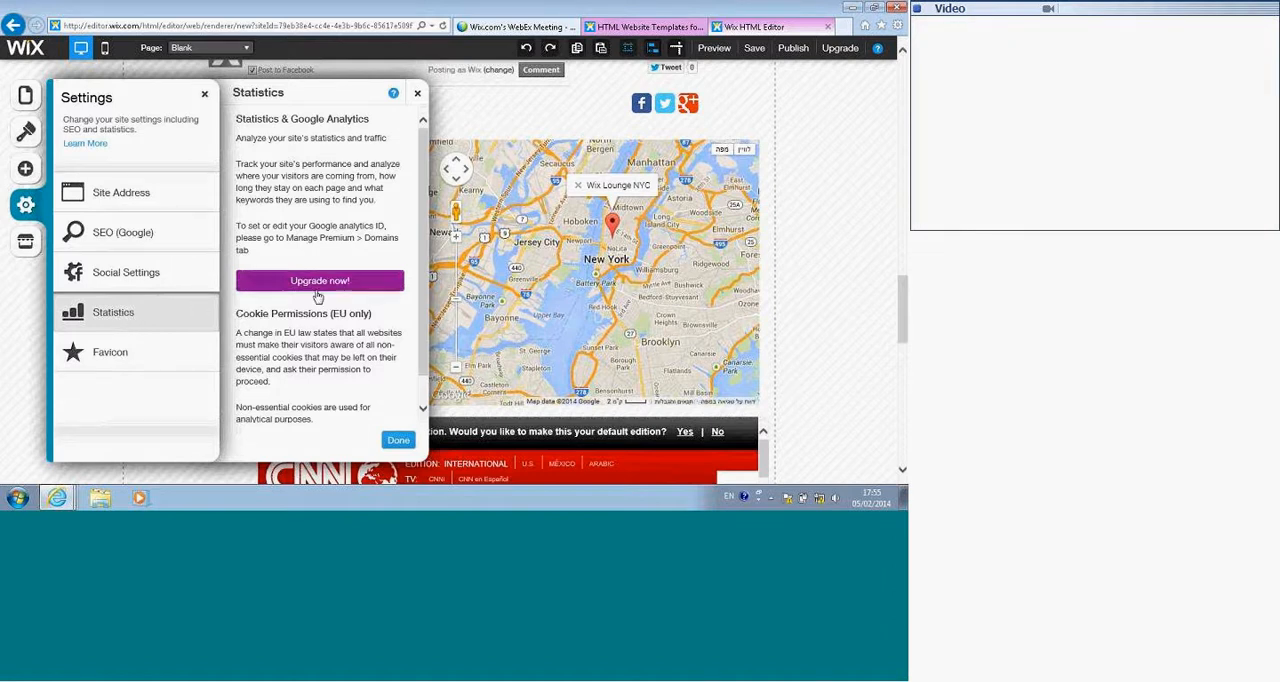
pyautogui.click(132, 357)
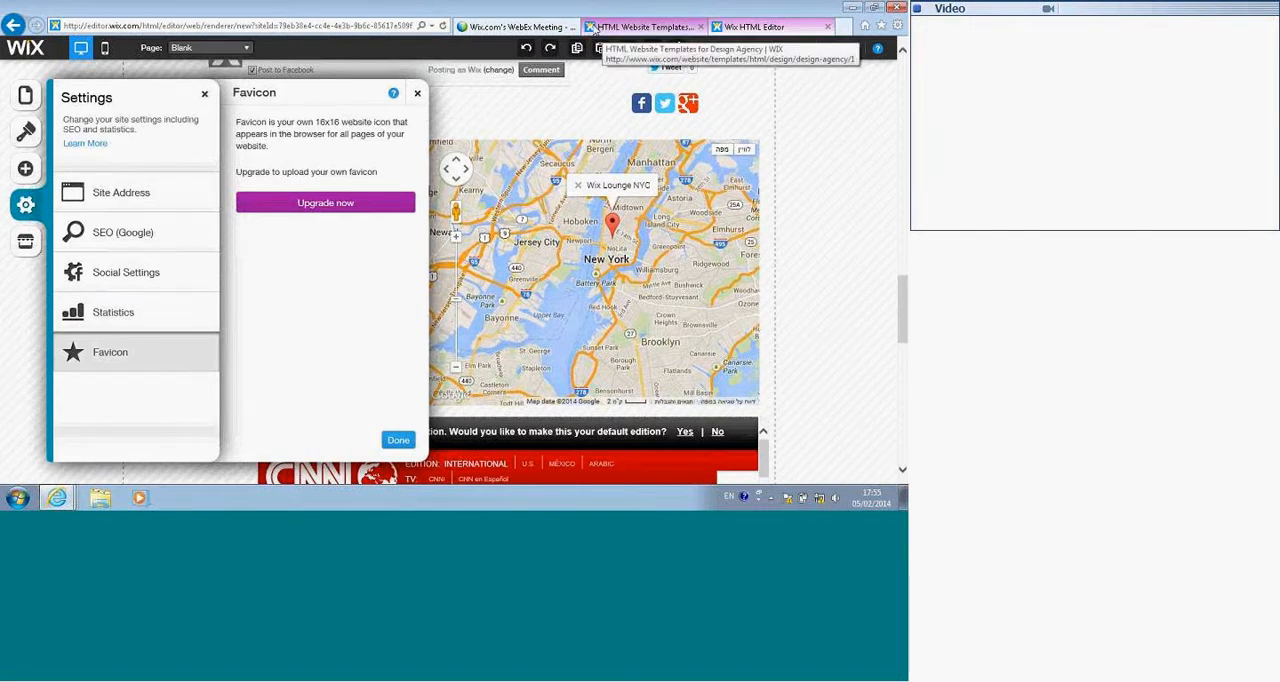
pyautogui.click(205, 95)
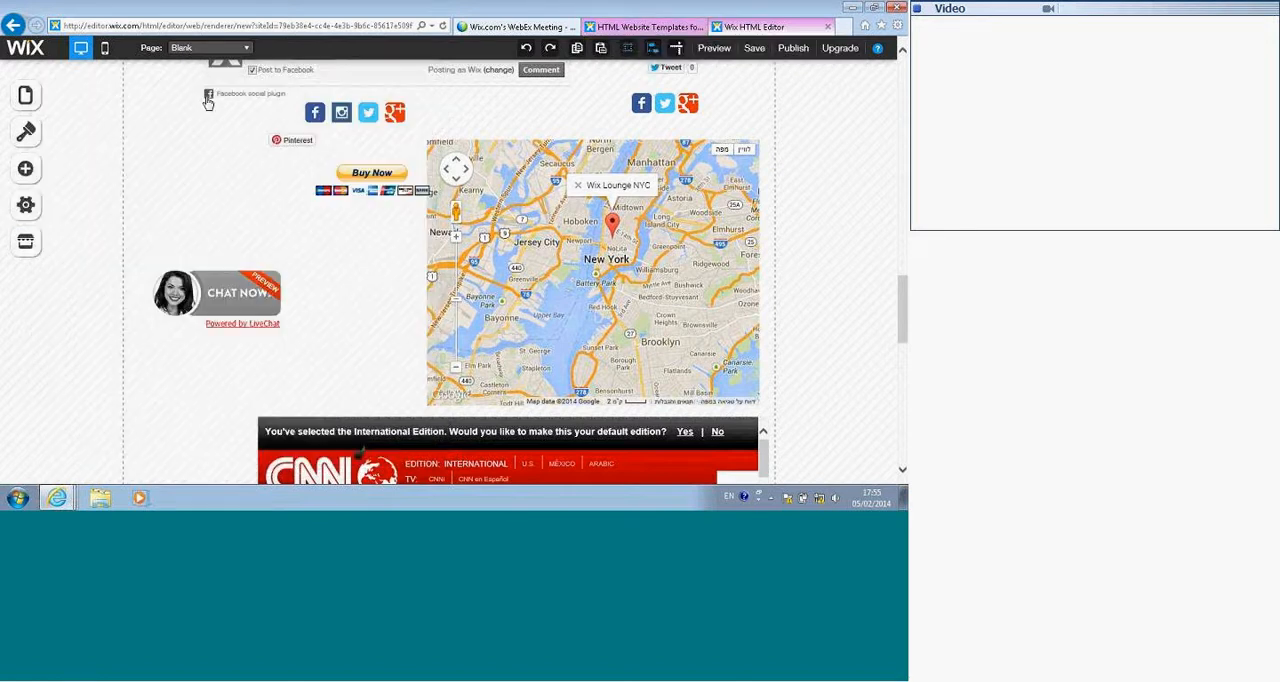
# Step: Save the site and publish it online with the optimized Mobile View enabled
pyautogui.click(756, 52)
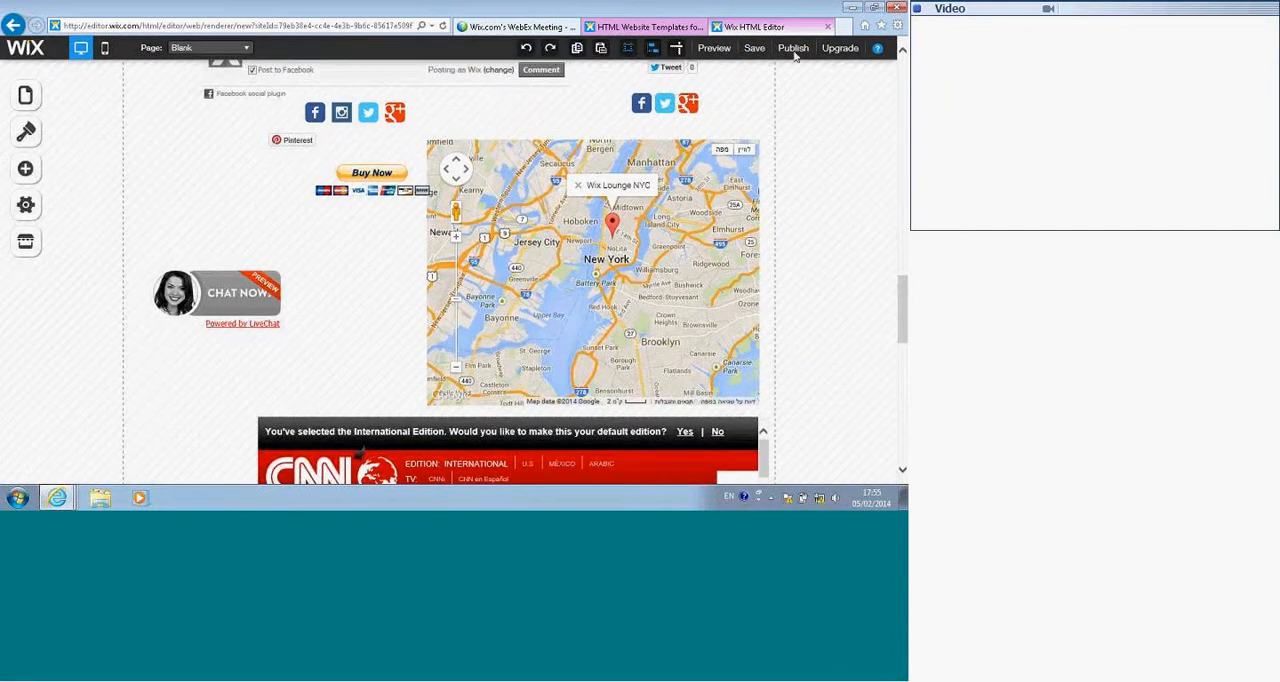
pyautogui.click(797, 50)
pyautogui.click(462, 328)
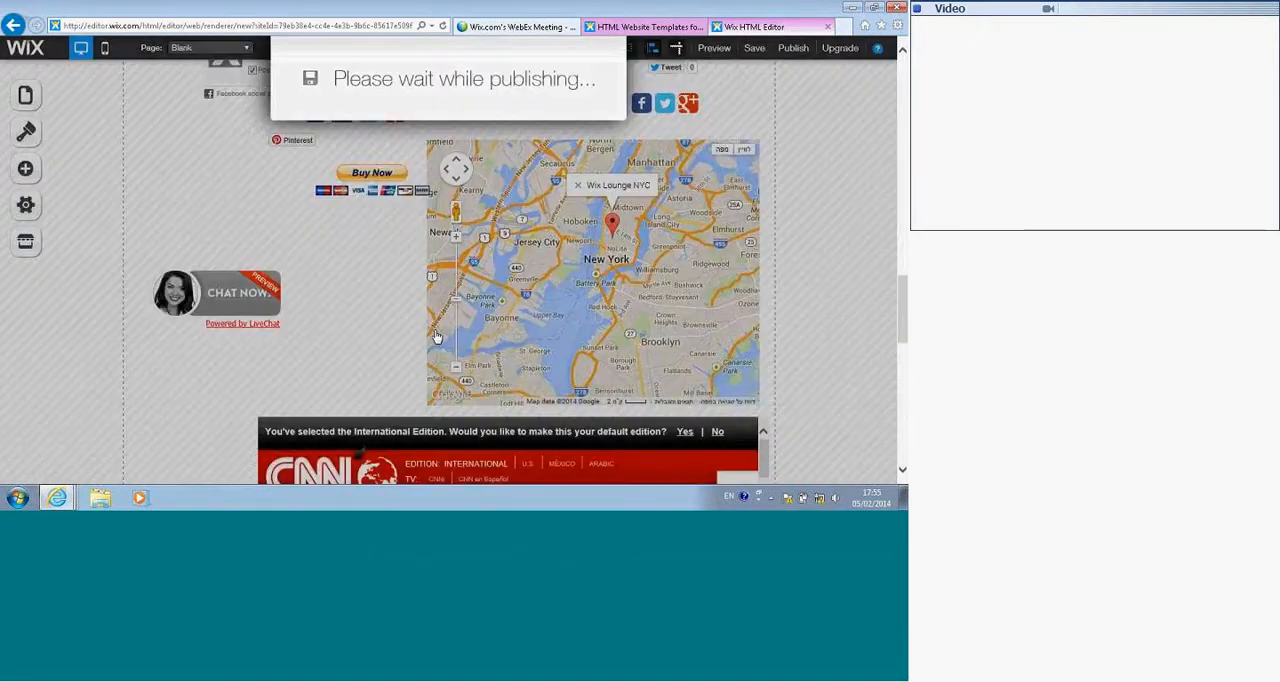
pyautogui.click(452, 328)
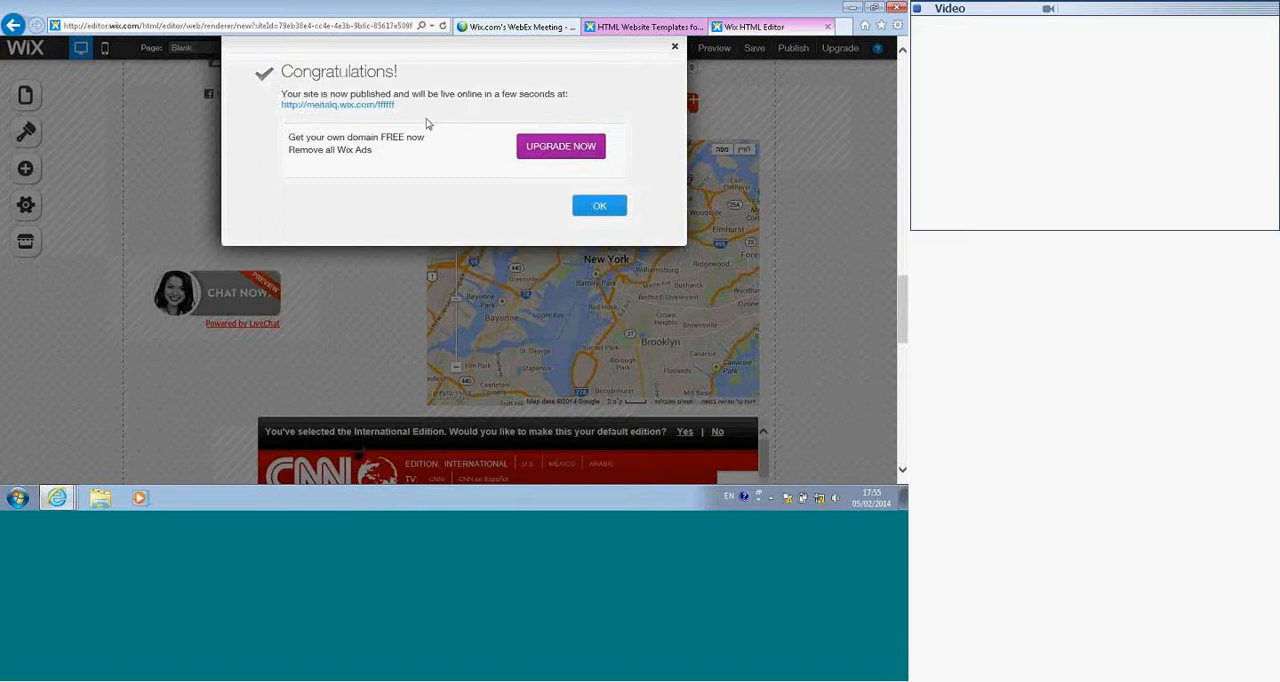
# Step: Open the published site, look over its Home page, view the Blank page listed under Web, and select its web address
pyautogui.click(335, 105)
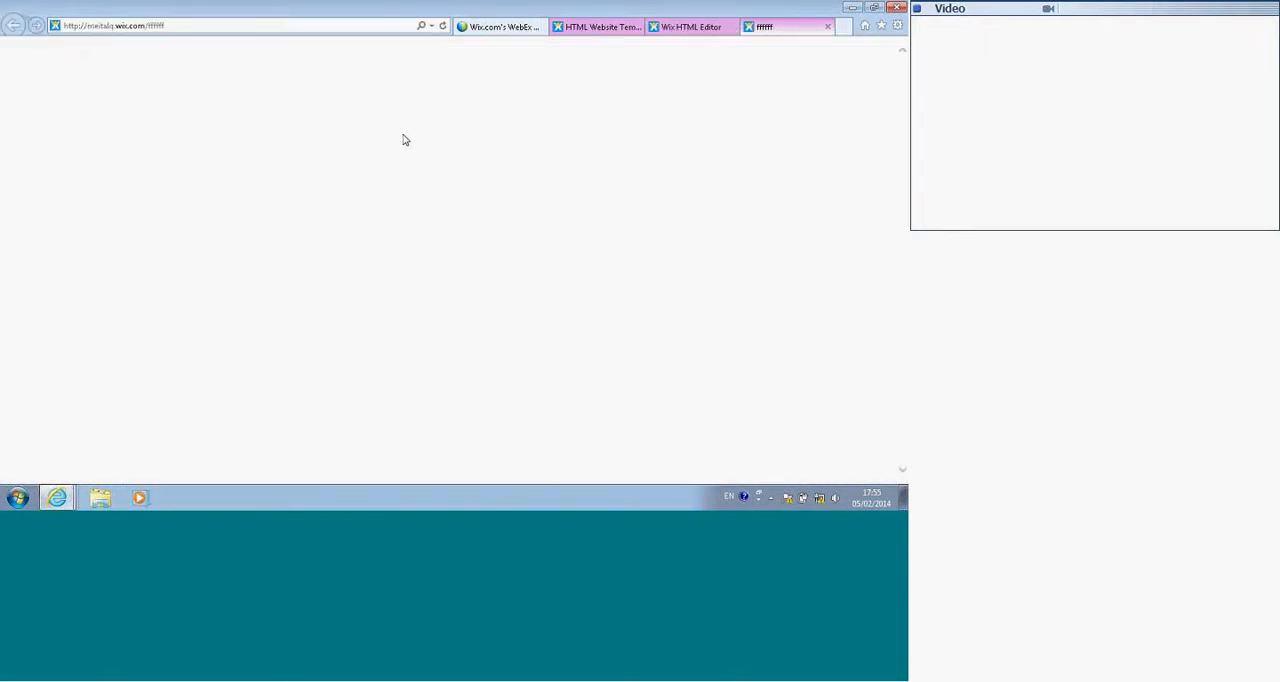
pyautogui.moveTo(594, 162)
pyautogui.scroll(-1, 580, 165)
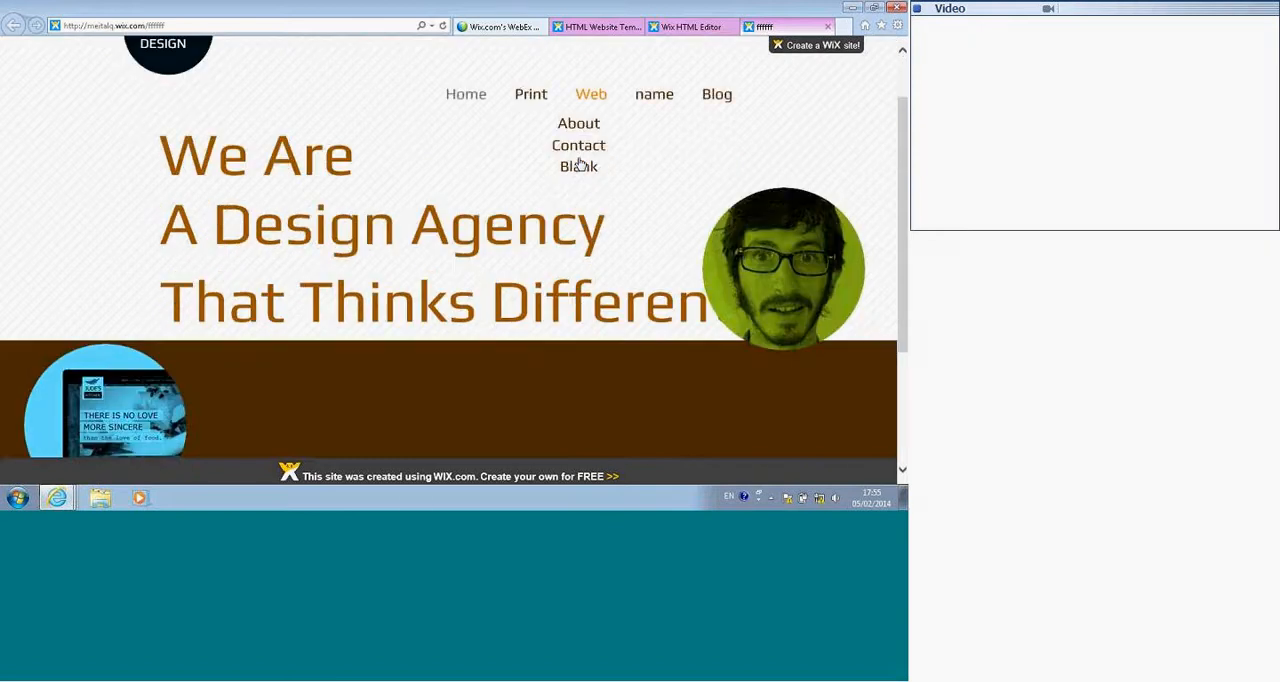
pyautogui.scroll(-3, 580, 165)
pyautogui.scroll(4, 578, 163)
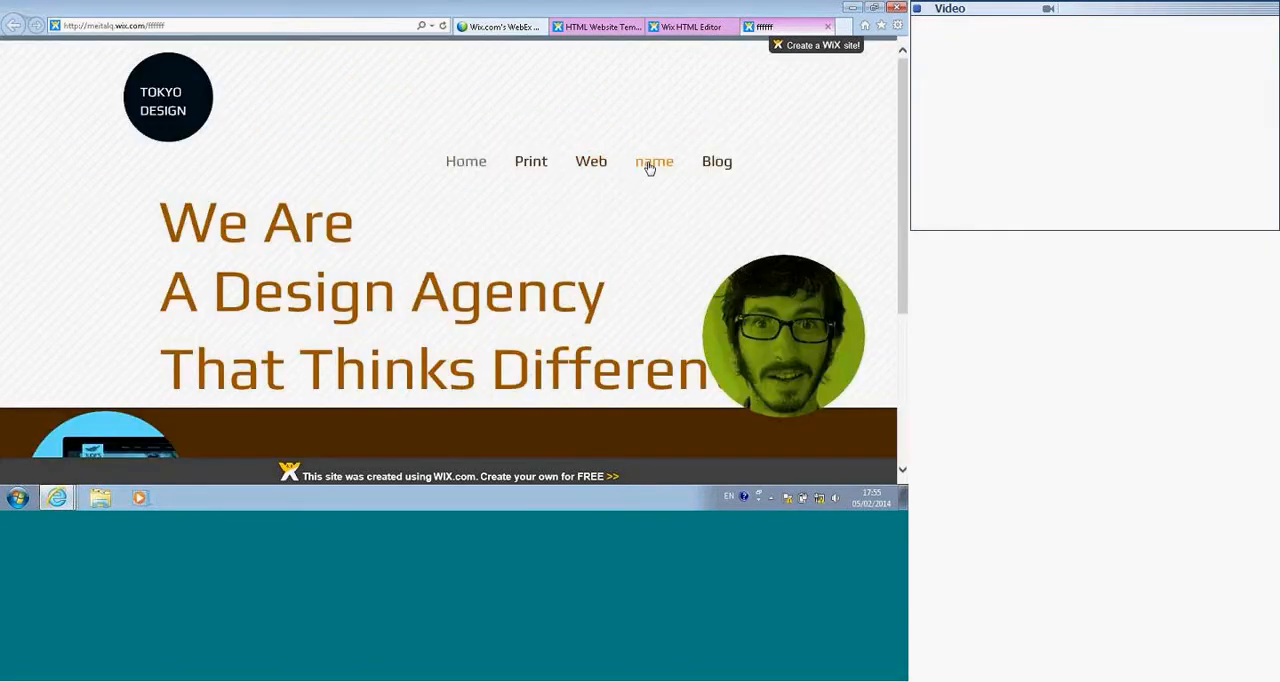
pyautogui.click(579, 234)
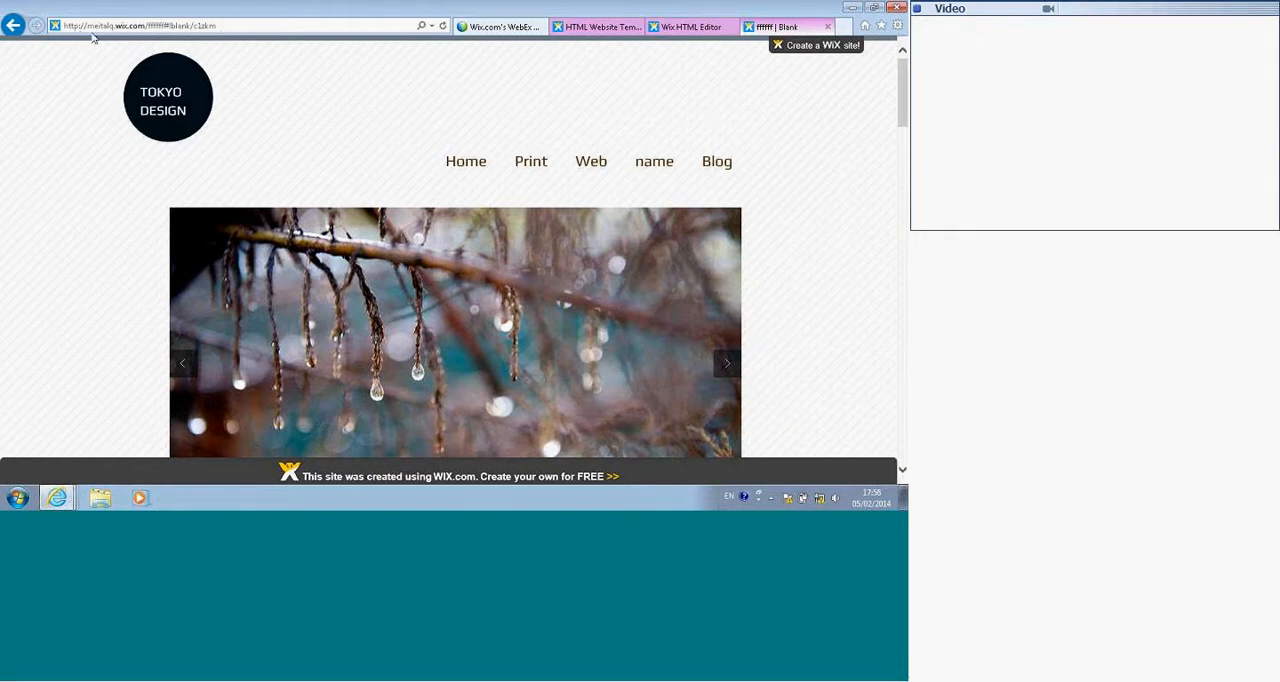
pyautogui.click(124, 30)
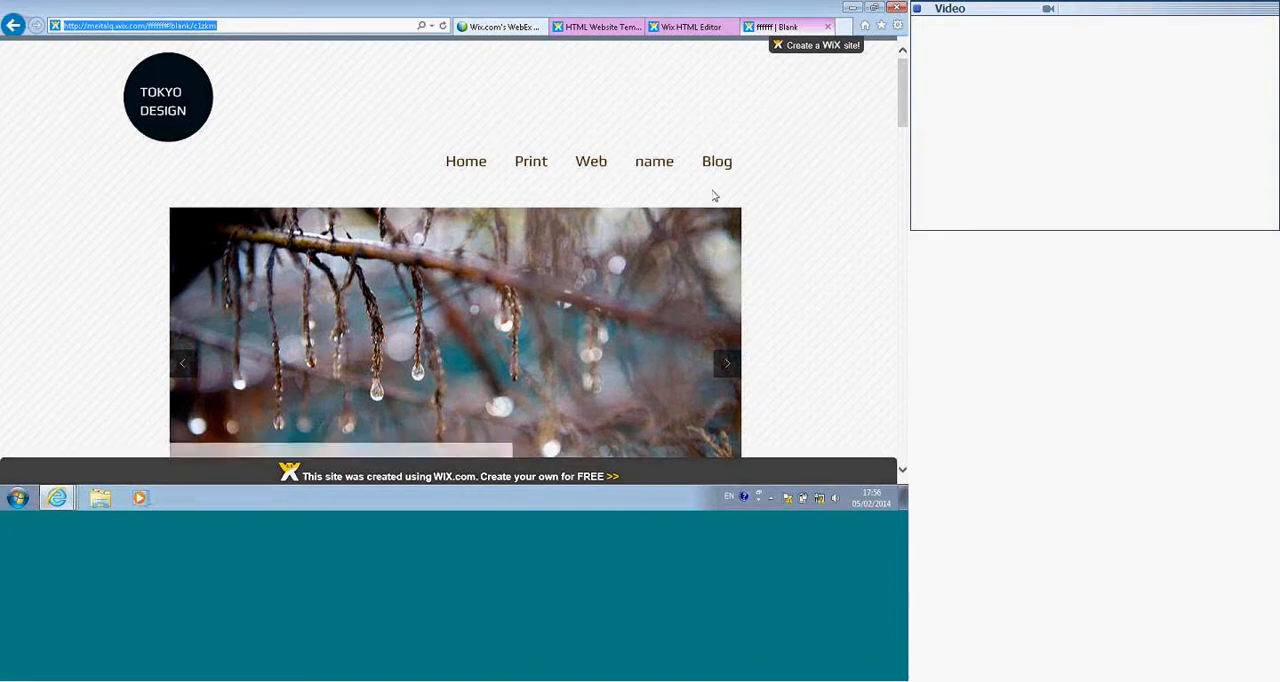
pyautogui.moveTo(810, 55)
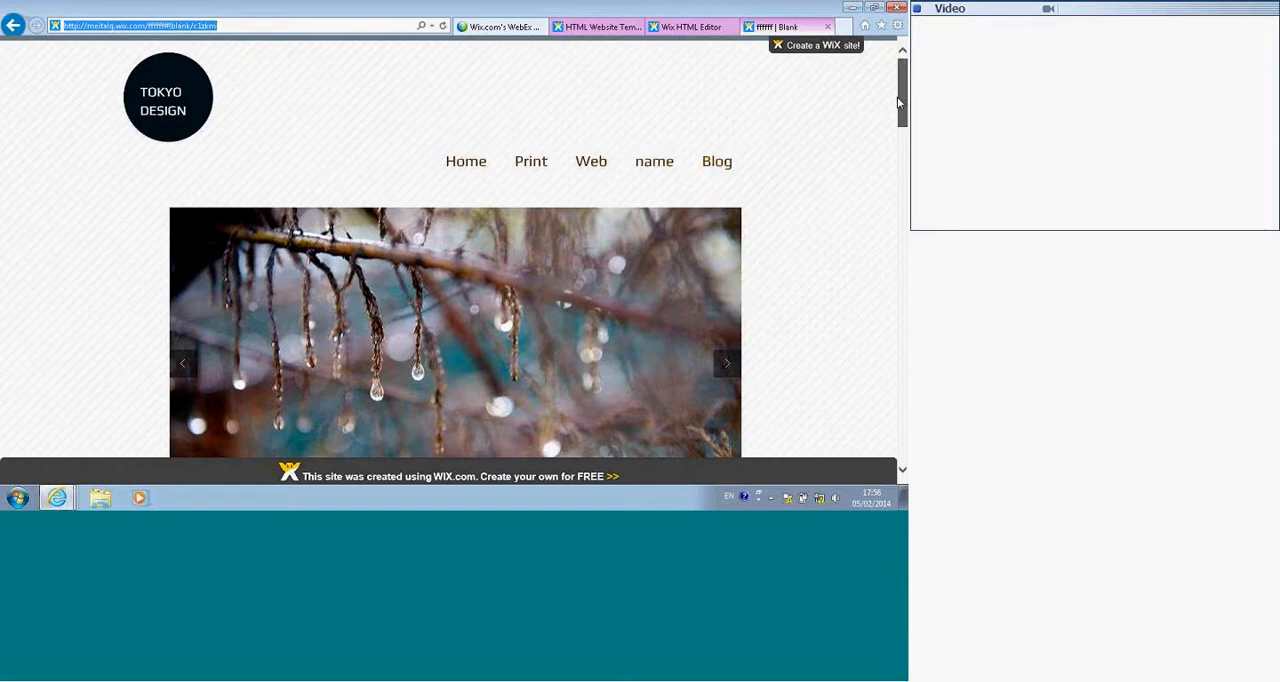
pyautogui.moveTo(901, 104)
pyautogui.mouseDown()
pyautogui.moveTo(903, 206)
pyautogui.moveTo(890, 88)
pyautogui.mouseUp()
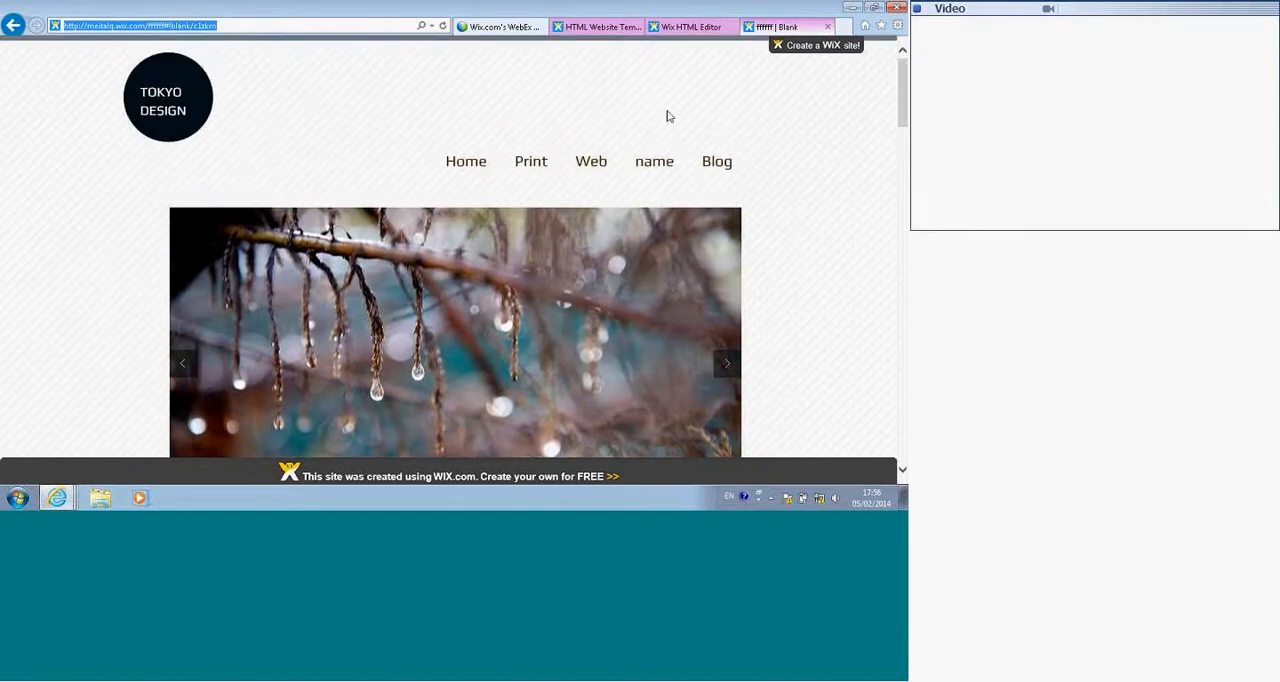
# Step: Check the Design Agency templates page, return to the editor, and dismiss the publish confirmation and the Promote your site offer
pyautogui.click(585, 28)
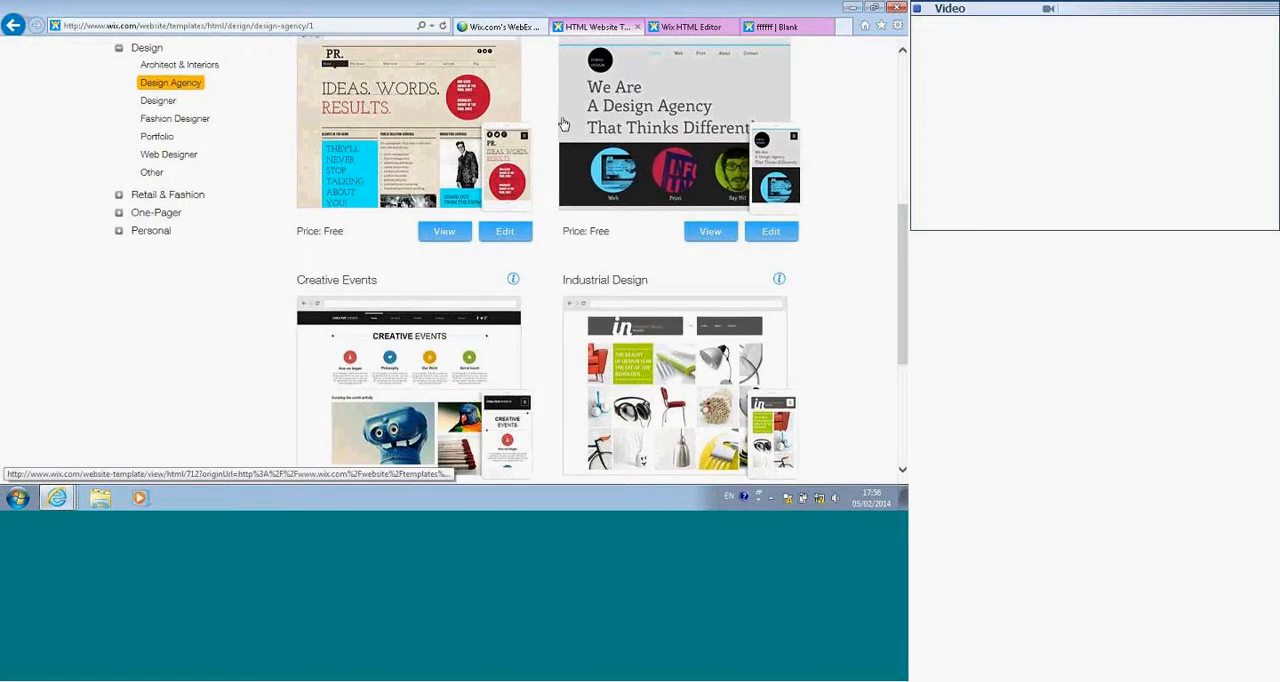
pyautogui.scroll(4, 553, 130)
pyautogui.scroll(1, 553, 130)
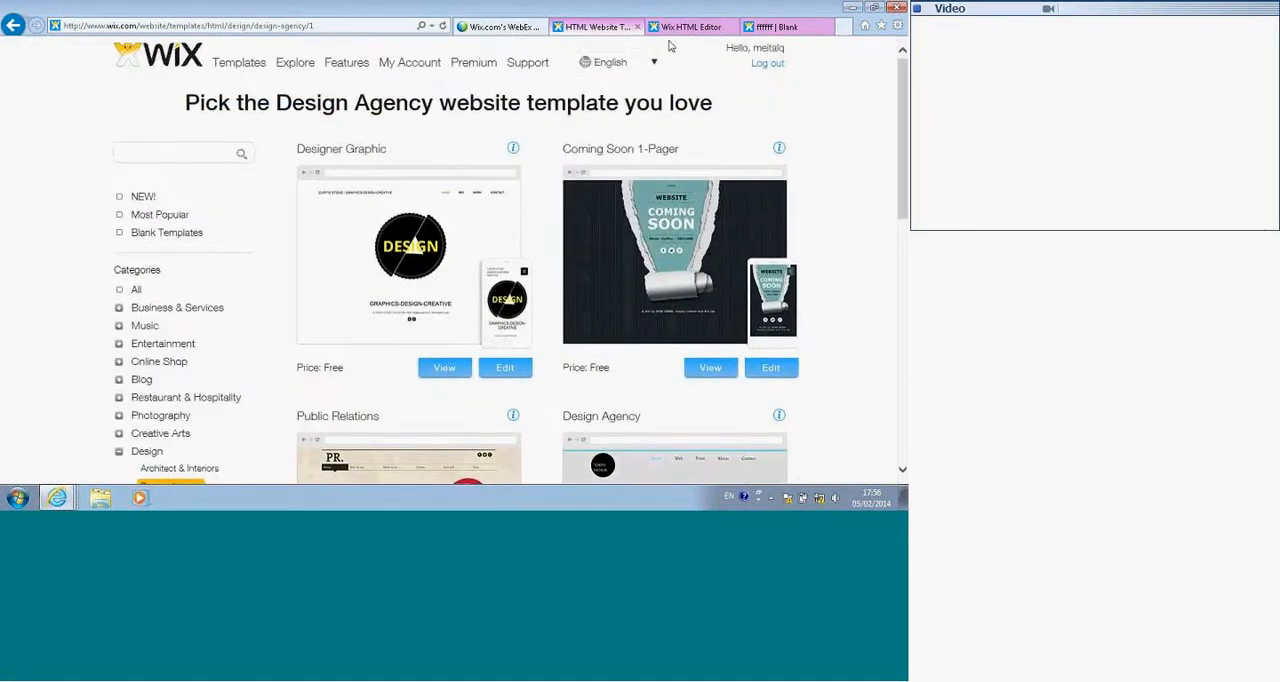
pyautogui.click(695, 27)
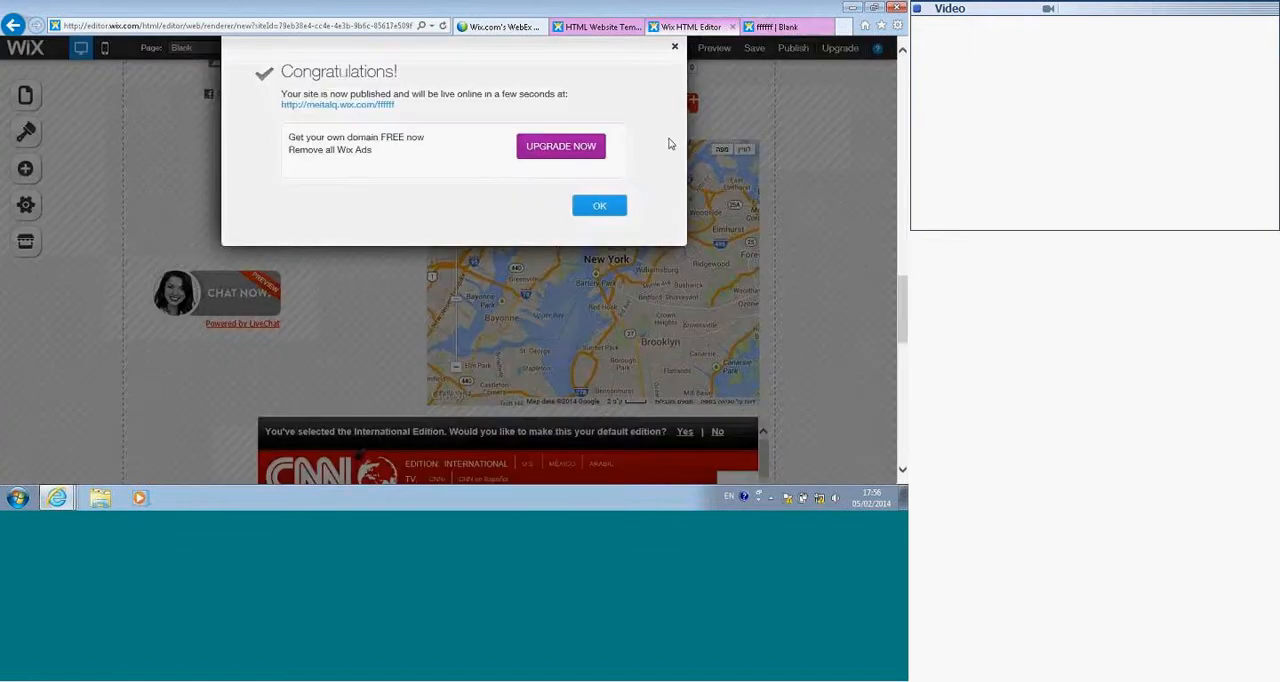
pyautogui.click(608, 207)
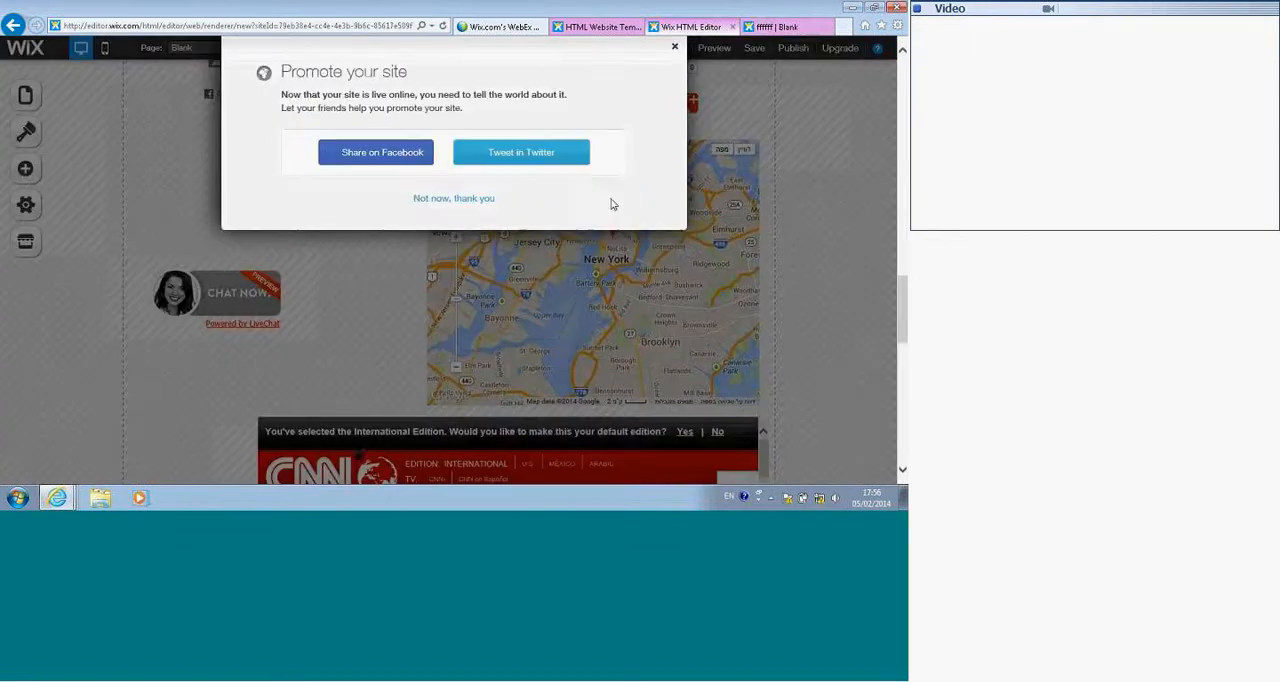
pyautogui.click(677, 50)
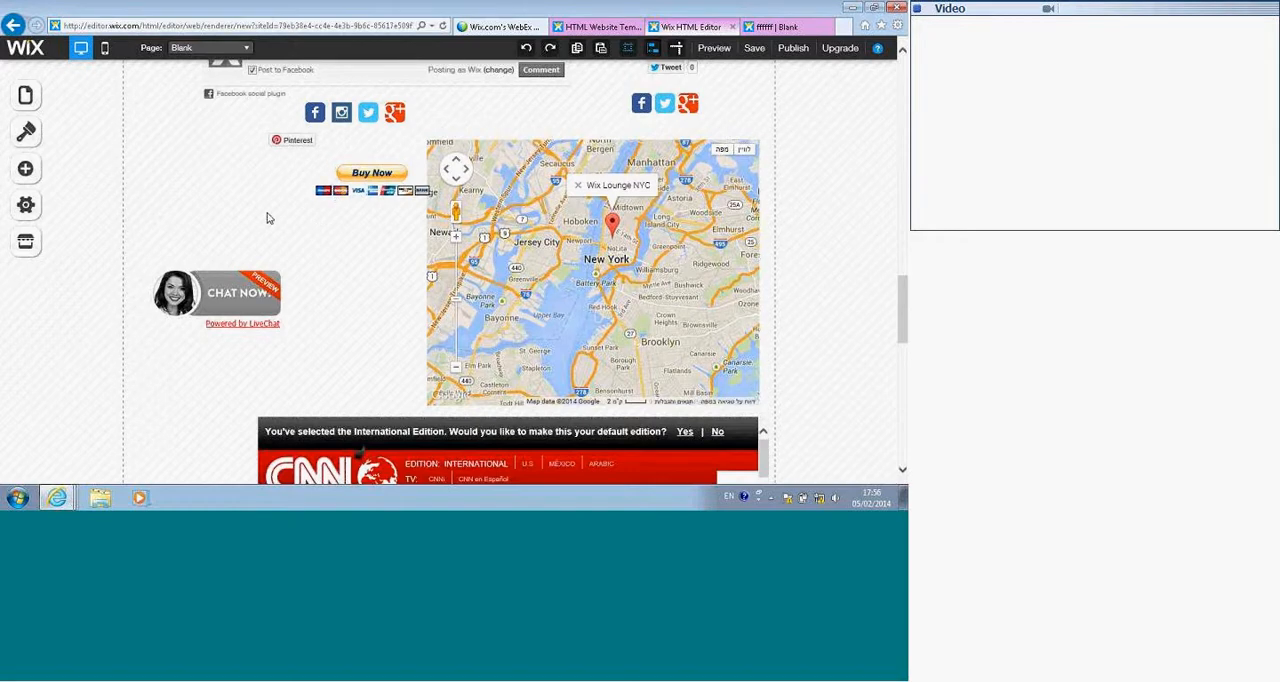
# Step: Look over the Blank page's store and media sections and review the available Design and Add options
pyautogui.scroll(10, 267, 213)
pyautogui.scroll(5, 267, 213)
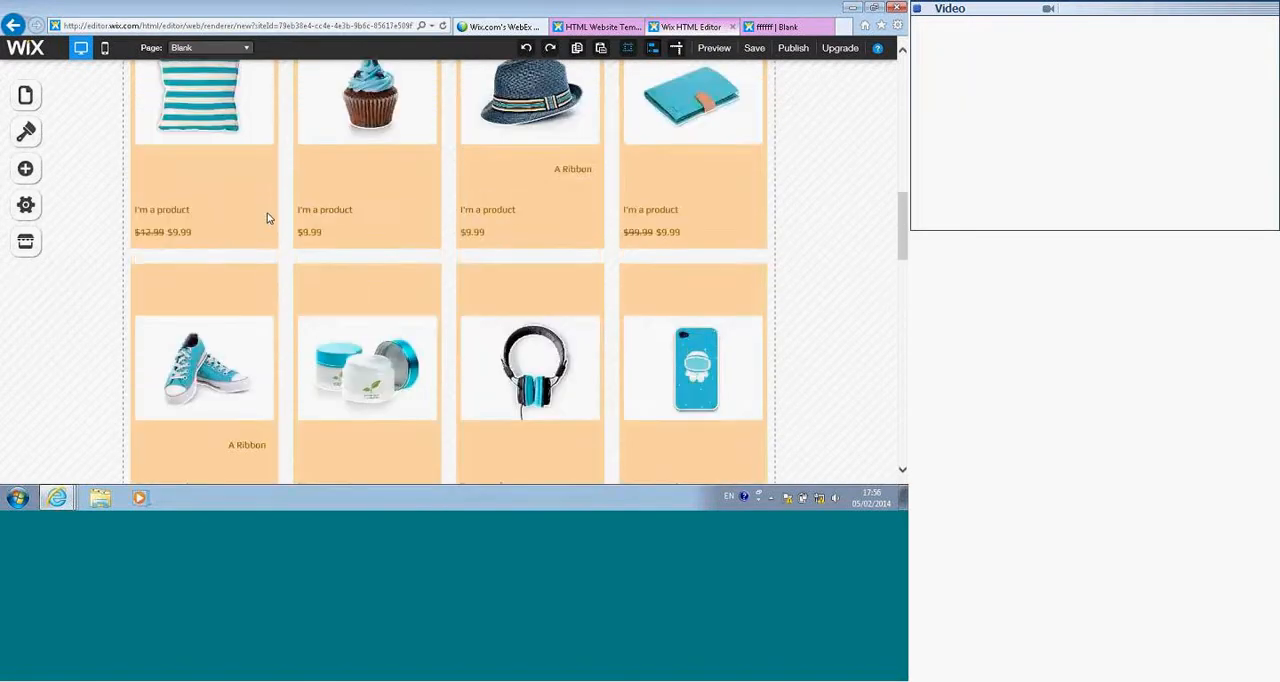
pyautogui.scroll(3, 308, 213)
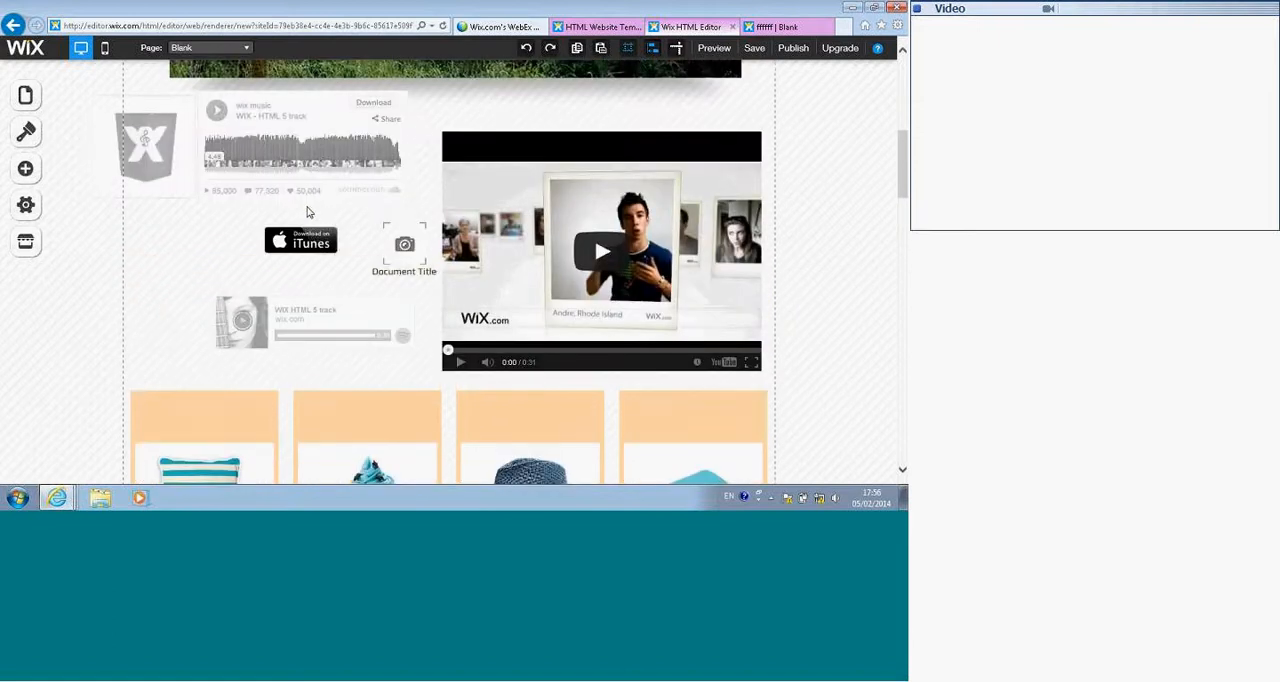
pyautogui.click(28, 140)
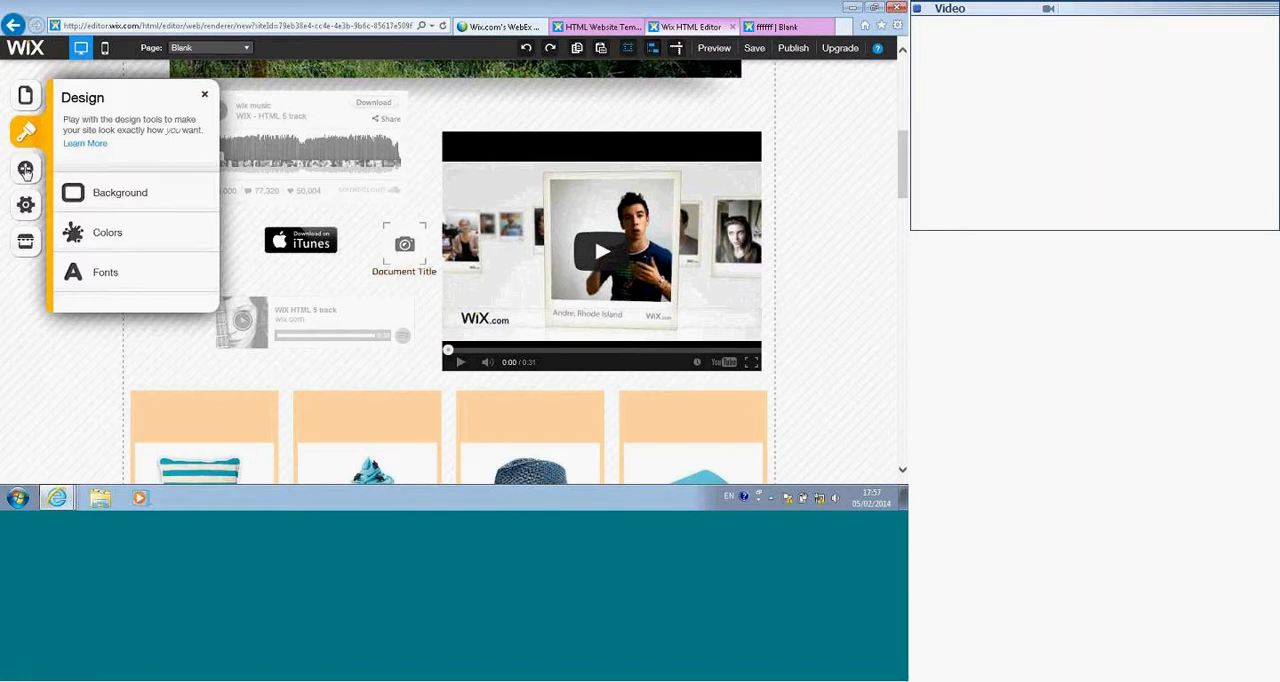
pyautogui.click(26, 170)
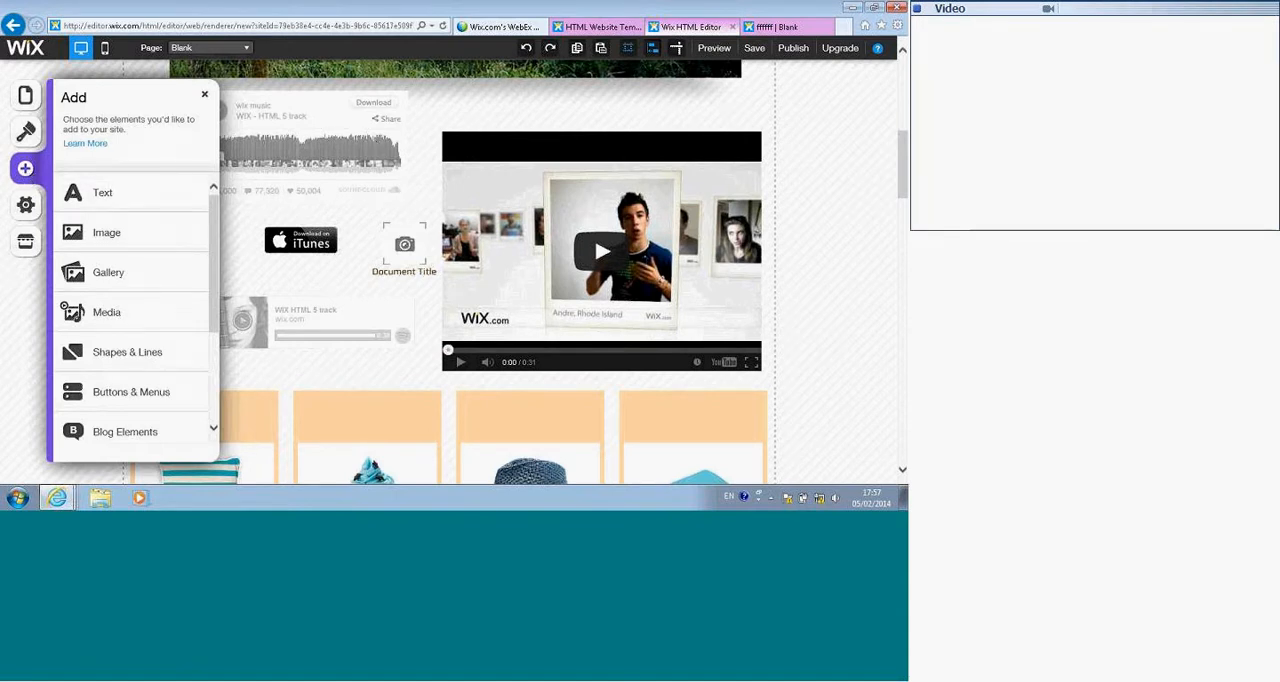
# Step: Check the video's Settings and Change Style options, select the product gallery, and close the Add options
pyautogui.click(497, 150)
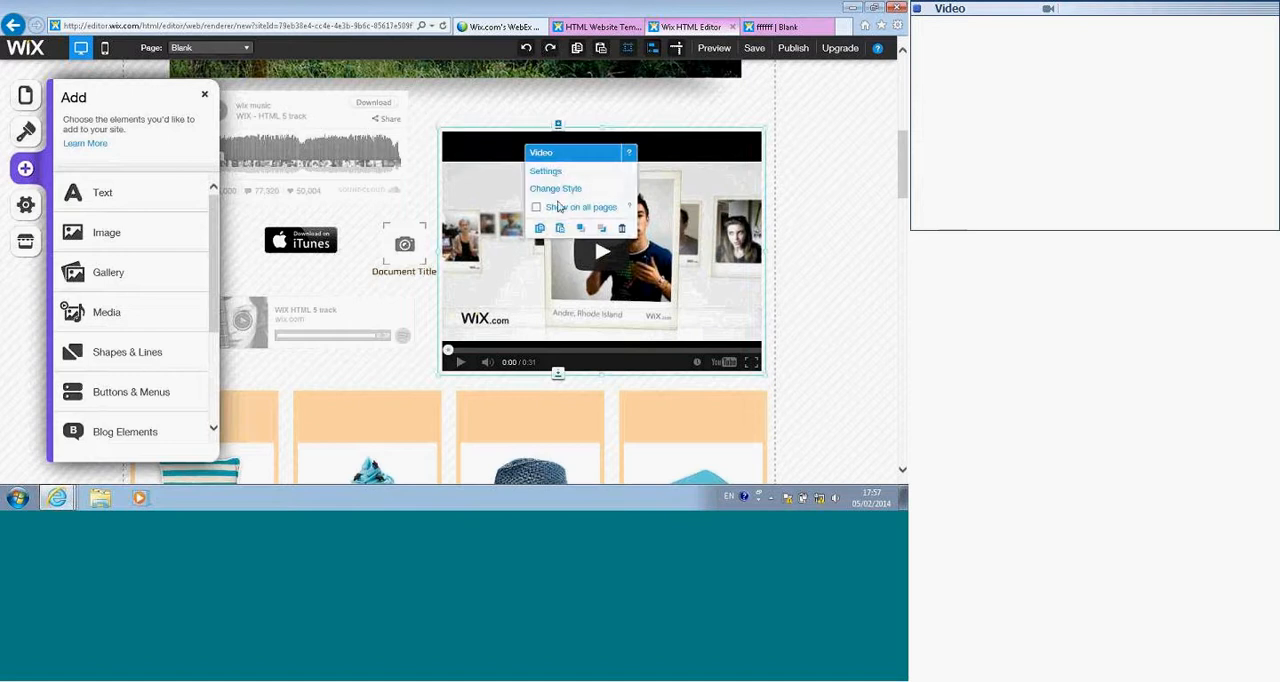
pyautogui.click(554, 173)
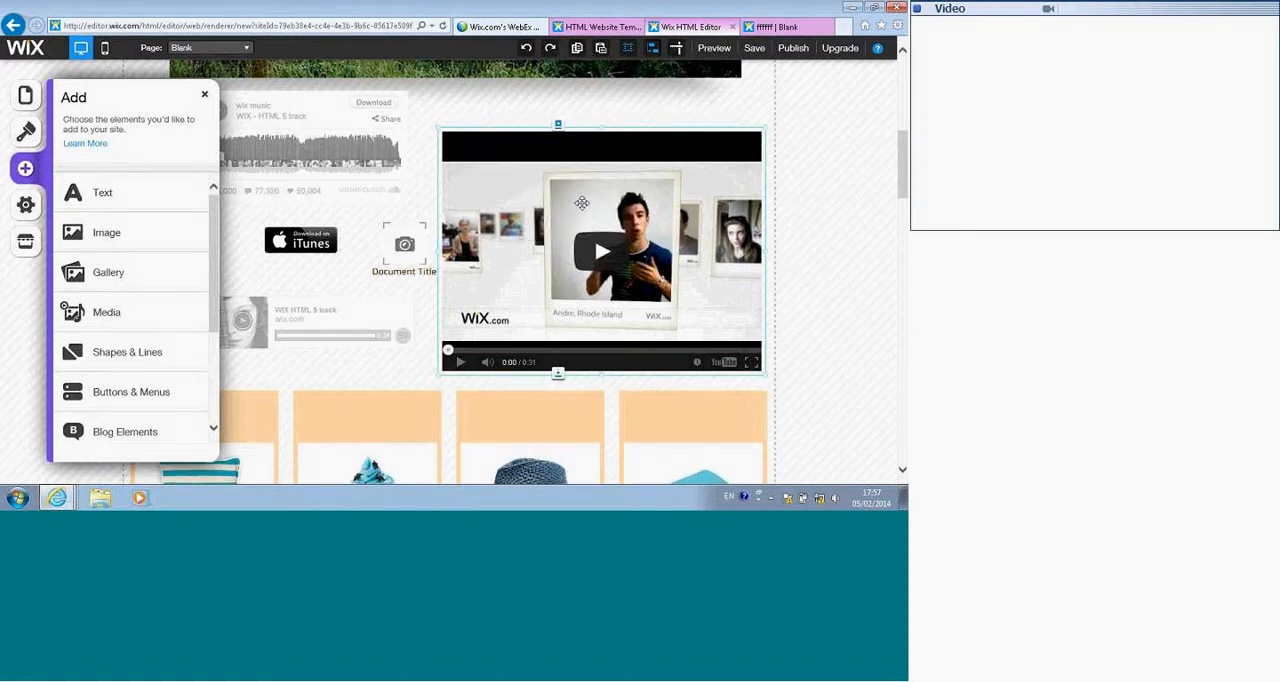
pyautogui.click(561, 193)
pyautogui.click(570, 421)
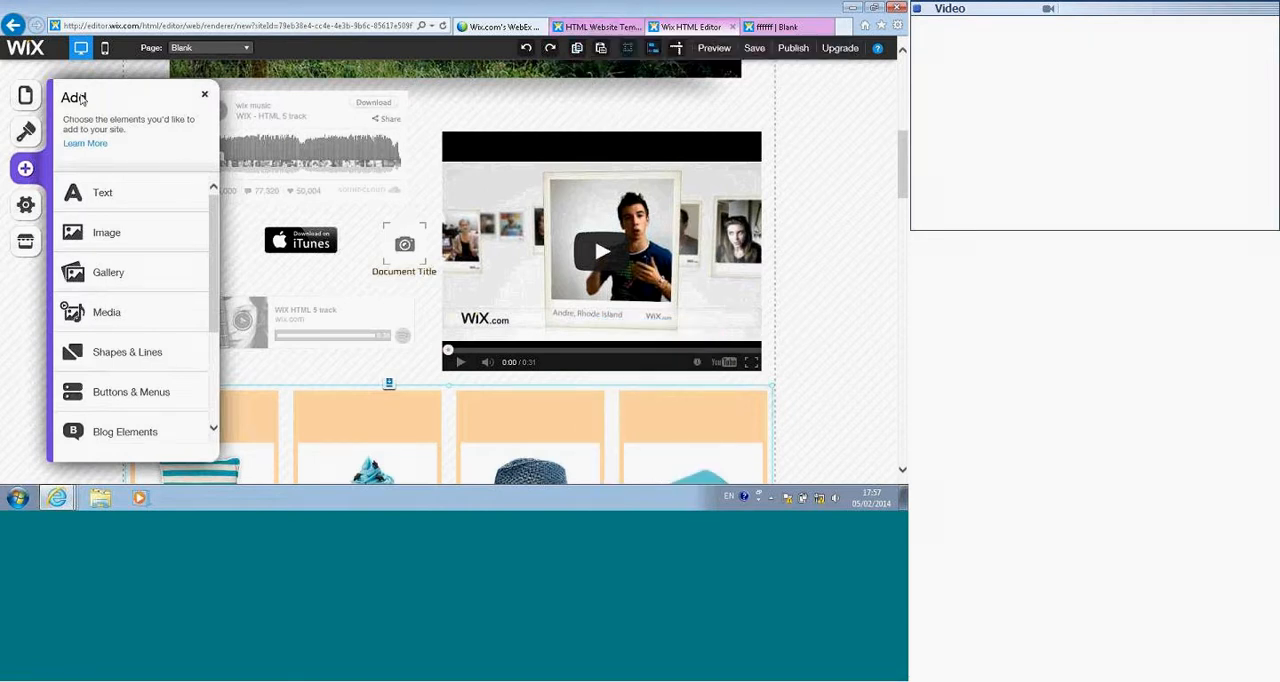
pyautogui.click(207, 97)
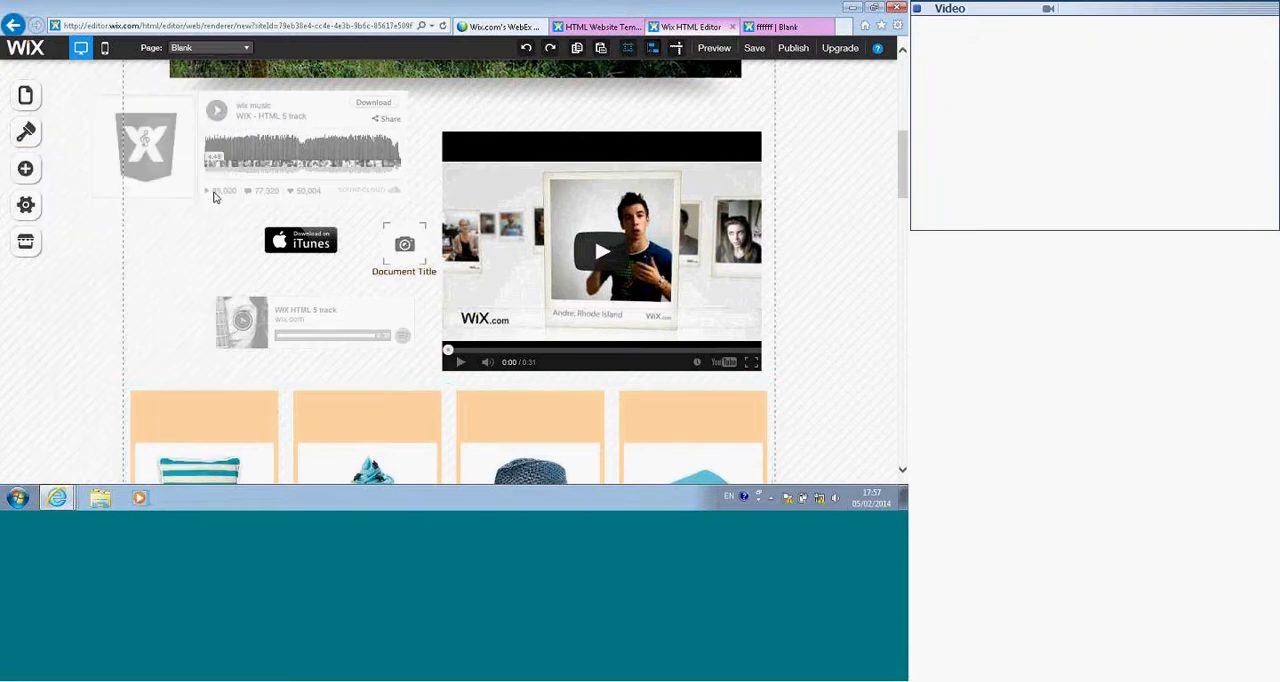
# Step: Switch to the Home page and place the computer image above Web and the portrait above Say Hi! on the brown strip
pyautogui.scroll(5, 217, 192)
pyautogui.click(243, 50)
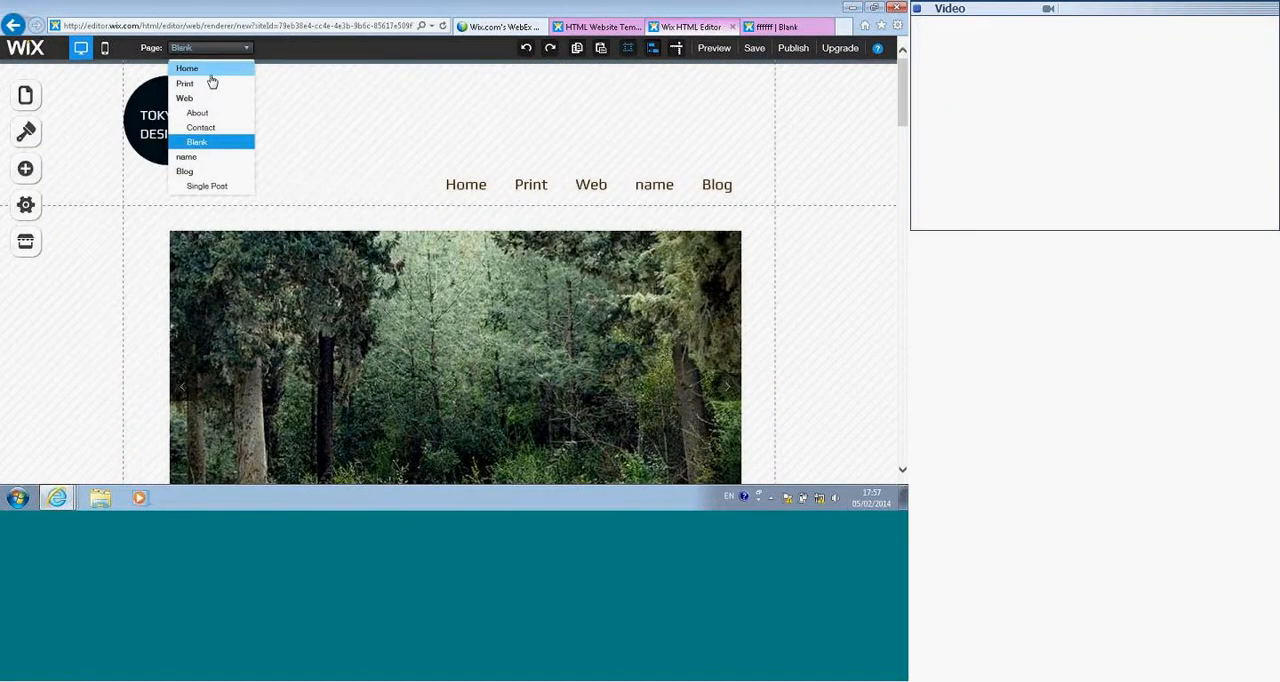
pyautogui.click(212, 70)
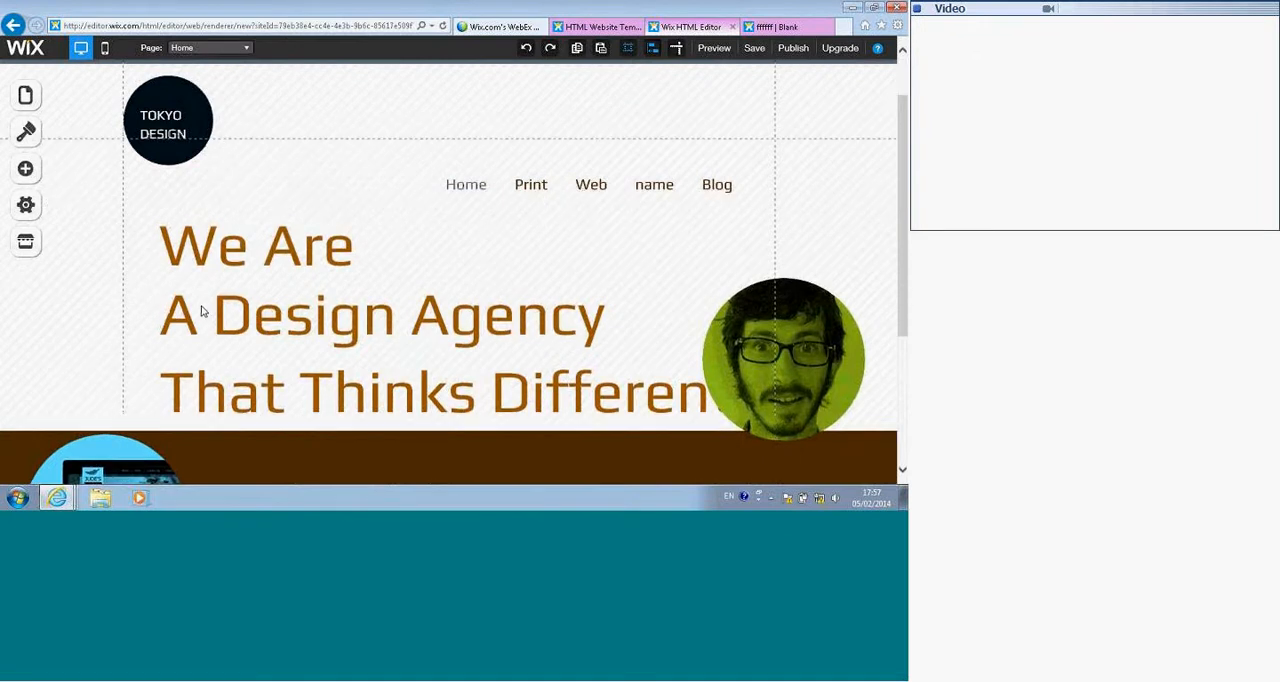
pyautogui.scroll(-2, 200, 312)
pyautogui.moveTo(52, 292); pyautogui.dragTo(184, 290)
pyautogui.moveTo(713, 147); pyautogui.dragTo(606, 310)
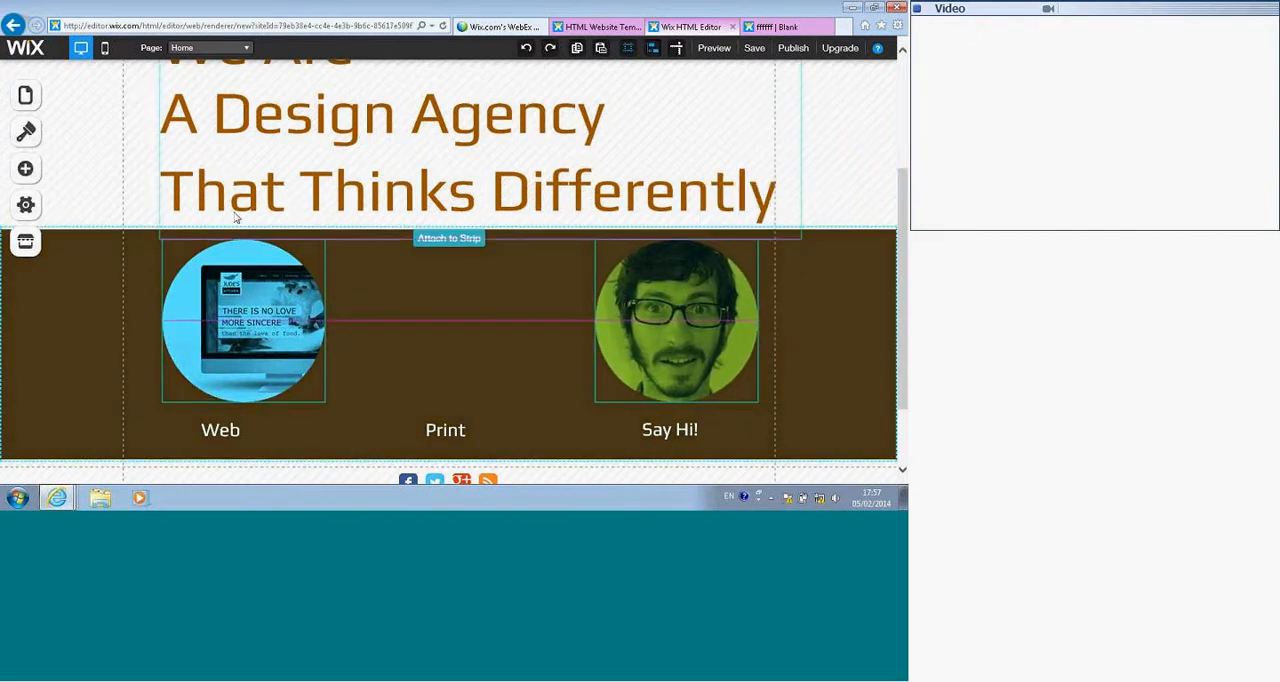
pyautogui.moveTo(236, 217); pyautogui.dragTo(236, 217)
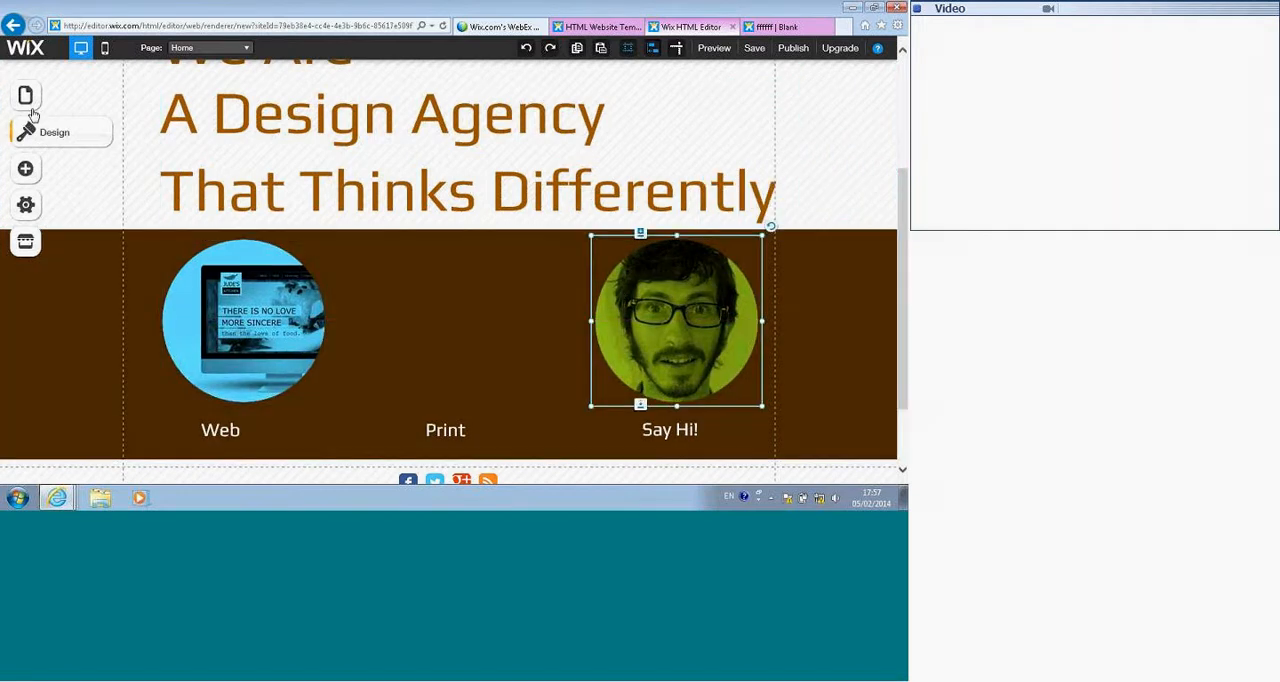
# Step: Open the Mobile Editor, dismiss its welcome message, and reposition the Home page's Web and portrait images one directly below the other
pyautogui.click(104, 50)
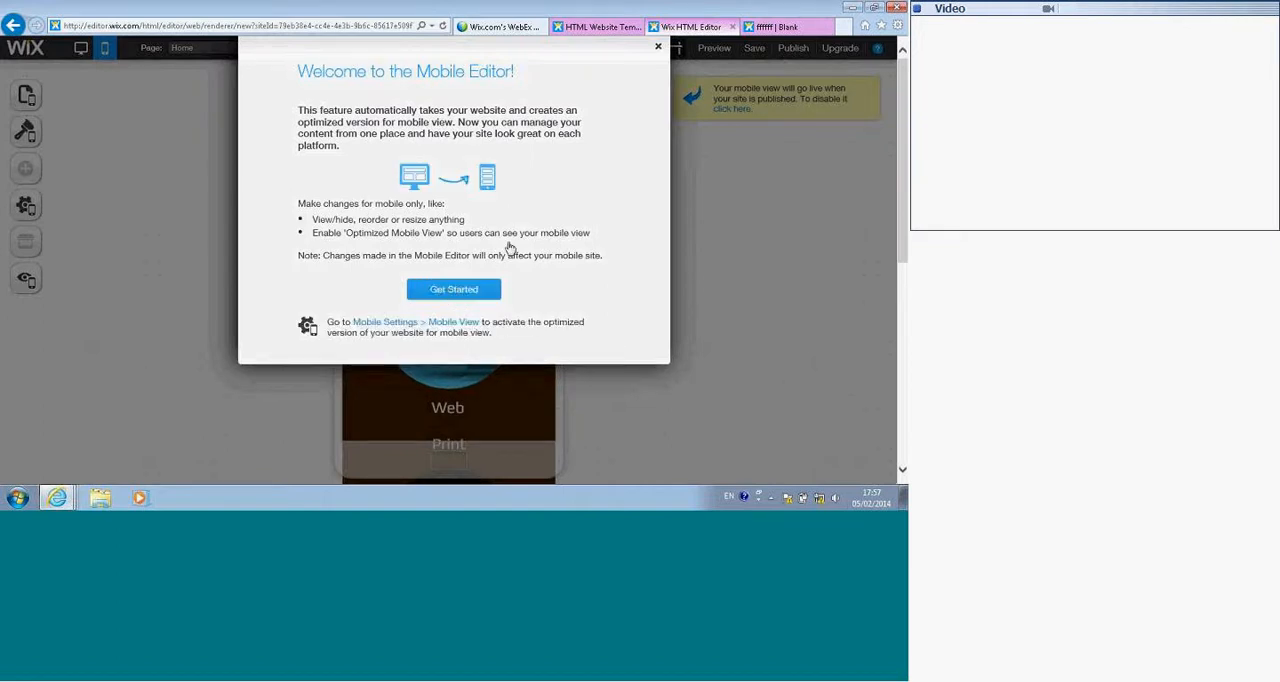
pyautogui.click(658, 49)
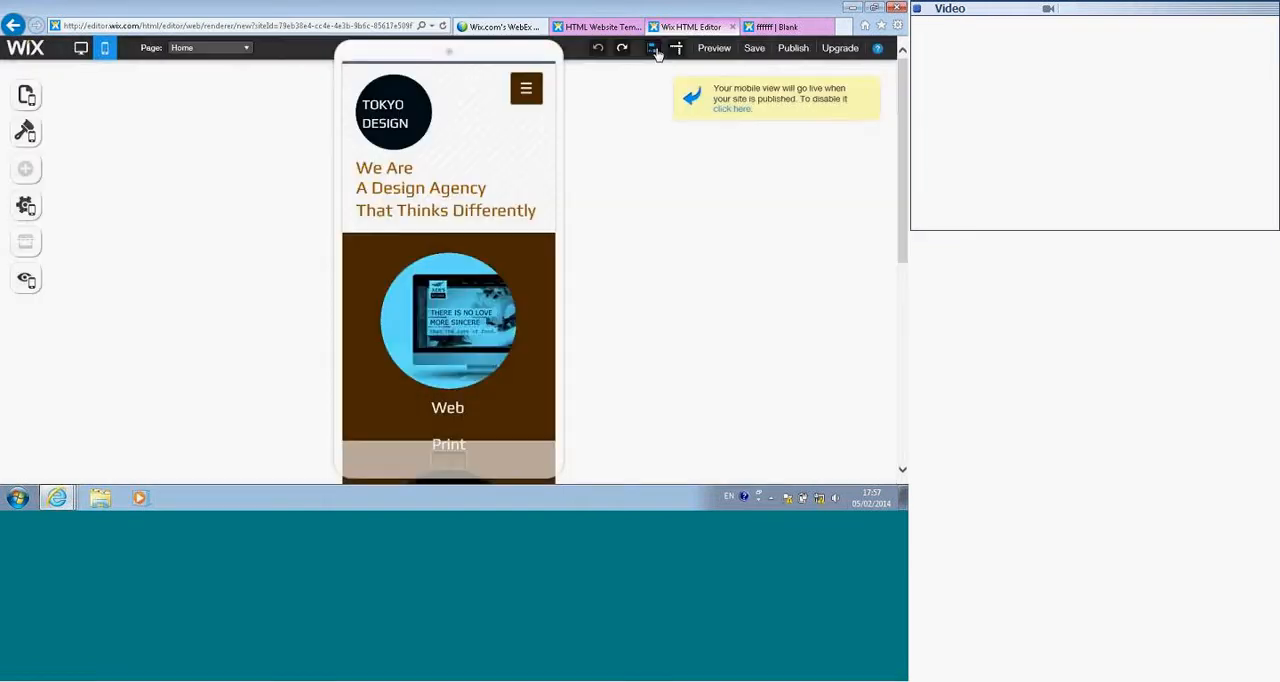
pyautogui.click(451, 327)
pyautogui.scroll(-3, 455, 300)
pyautogui.moveTo(452, 276); pyautogui.dragTo(455, 322)
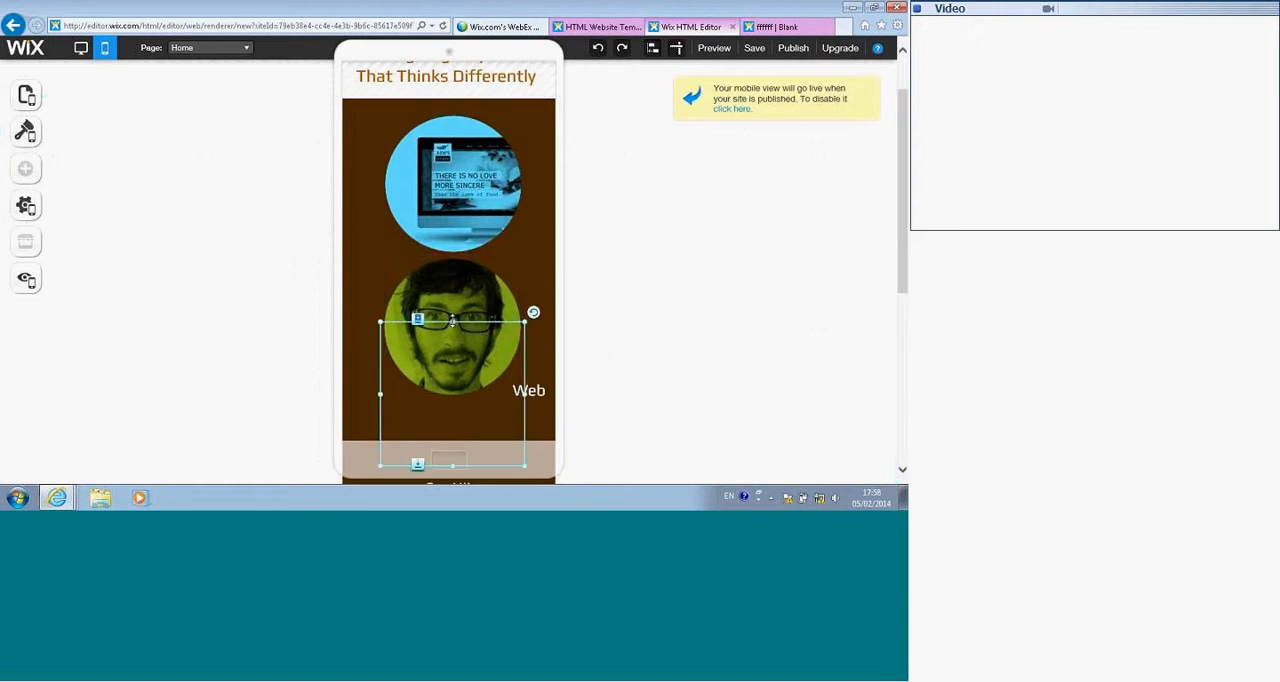
# Step: Move the Tokyo Design logo circle and its text beneath the menu button in the mobile header
pyautogui.scroll(2, 450, 320)
pyautogui.moveTo(392, 117); pyautogui.dragTo(510, 128)
pyautogui.moveTo(395, 133); pyautogui.dragTo(510, 150)
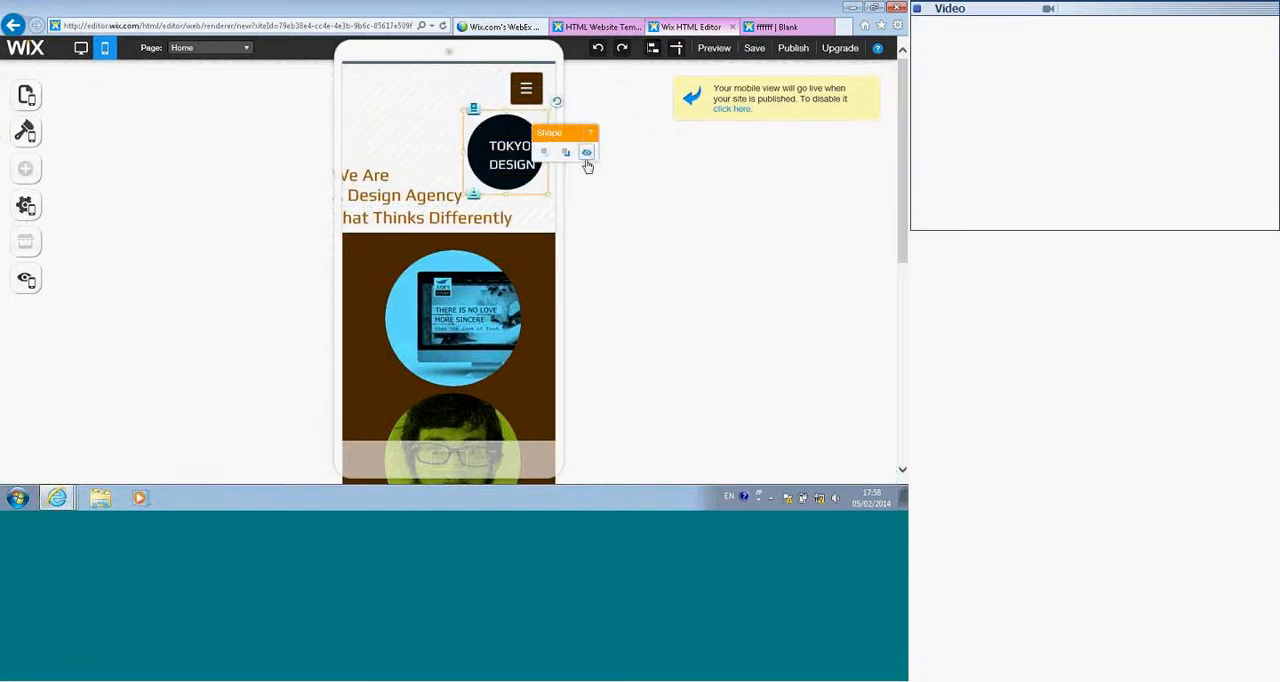
# Step: Hide the Tokyo Design logo circle and its text from the mobile header, and move the Home page heading up beside the menu button
pyautogui.click(587, 159)
pyautogui.click(505, 128)
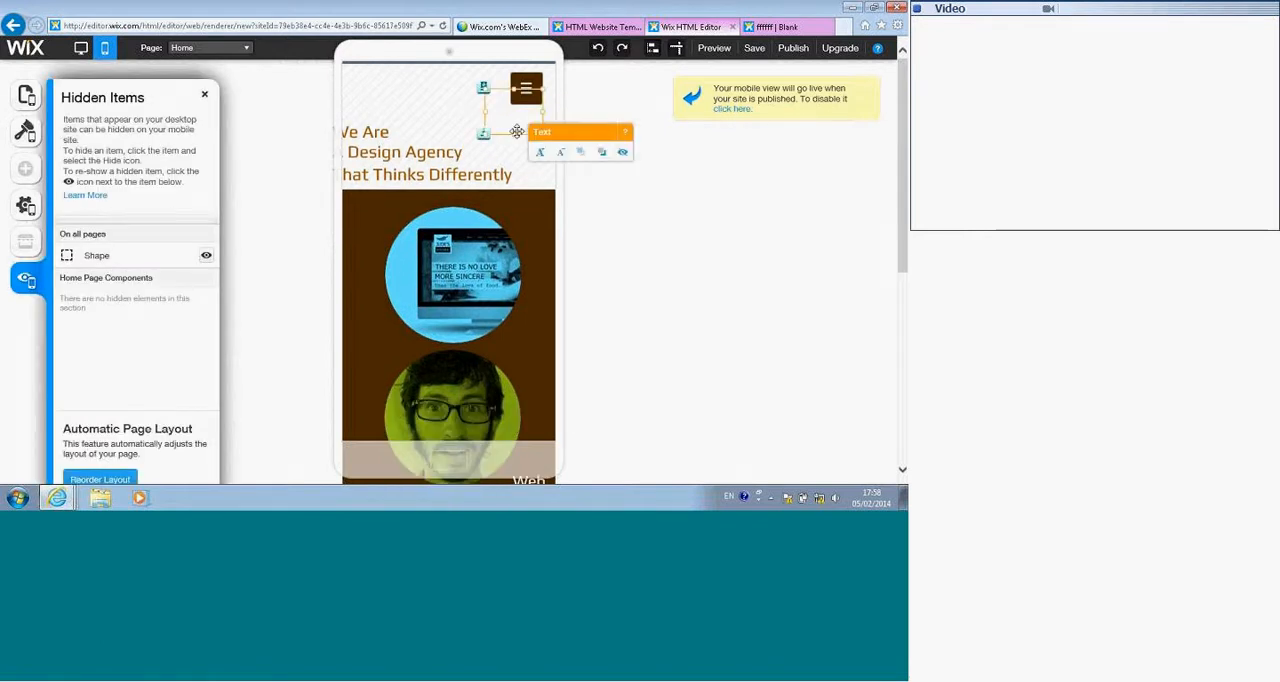
pyautogui.click(622, 153)
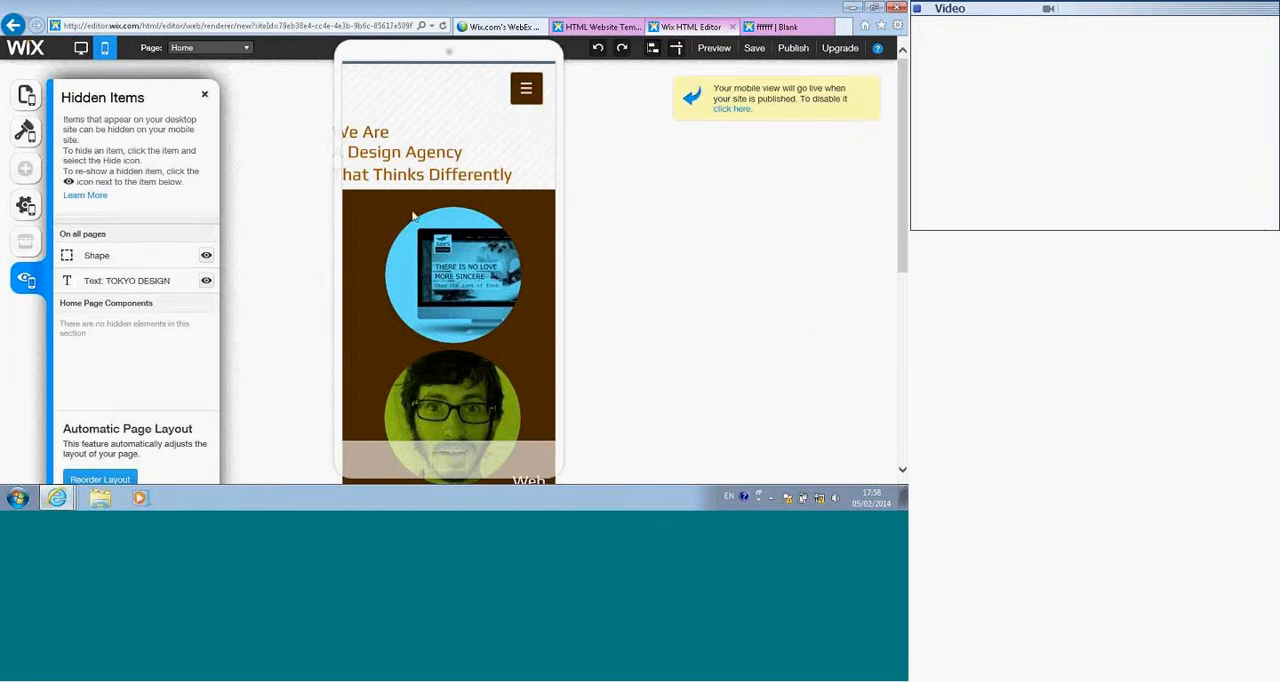
pyautogui.moveTo(382, 158); pyautogui.dragTo(390, 100)
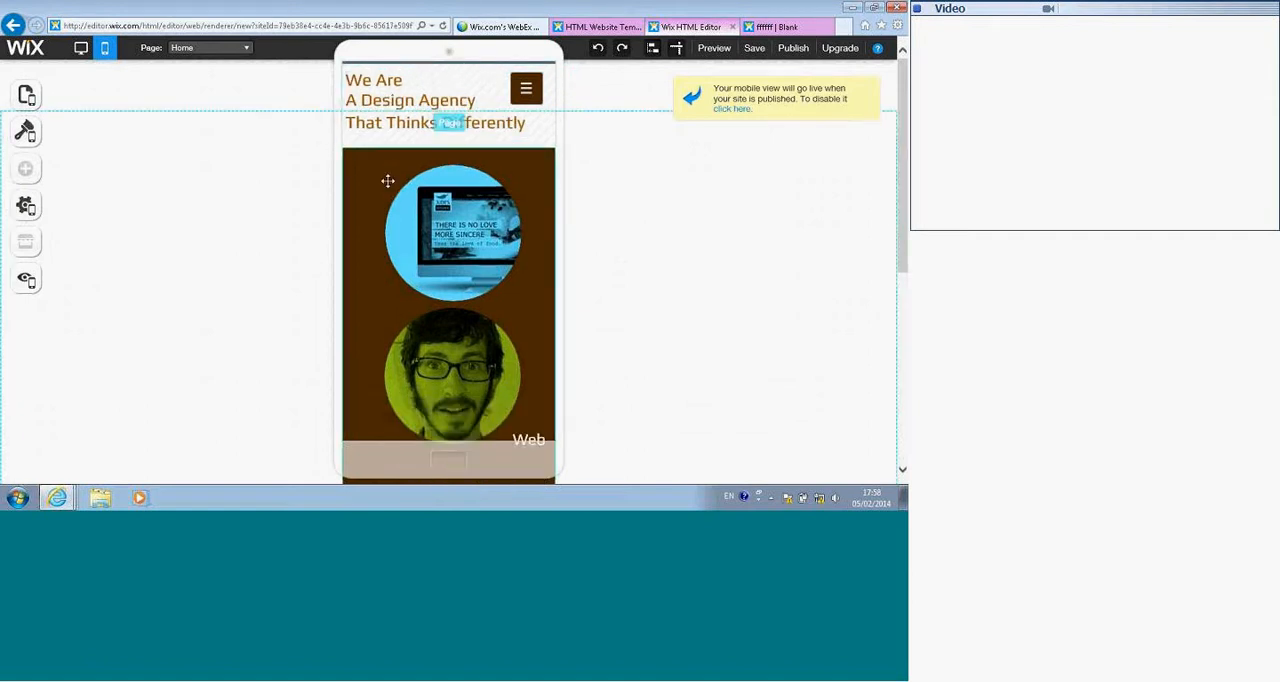
# Step: Show the hidden Tokyo Design text again in the mobile header and undo the last change
pyautogui.click(27, 290)
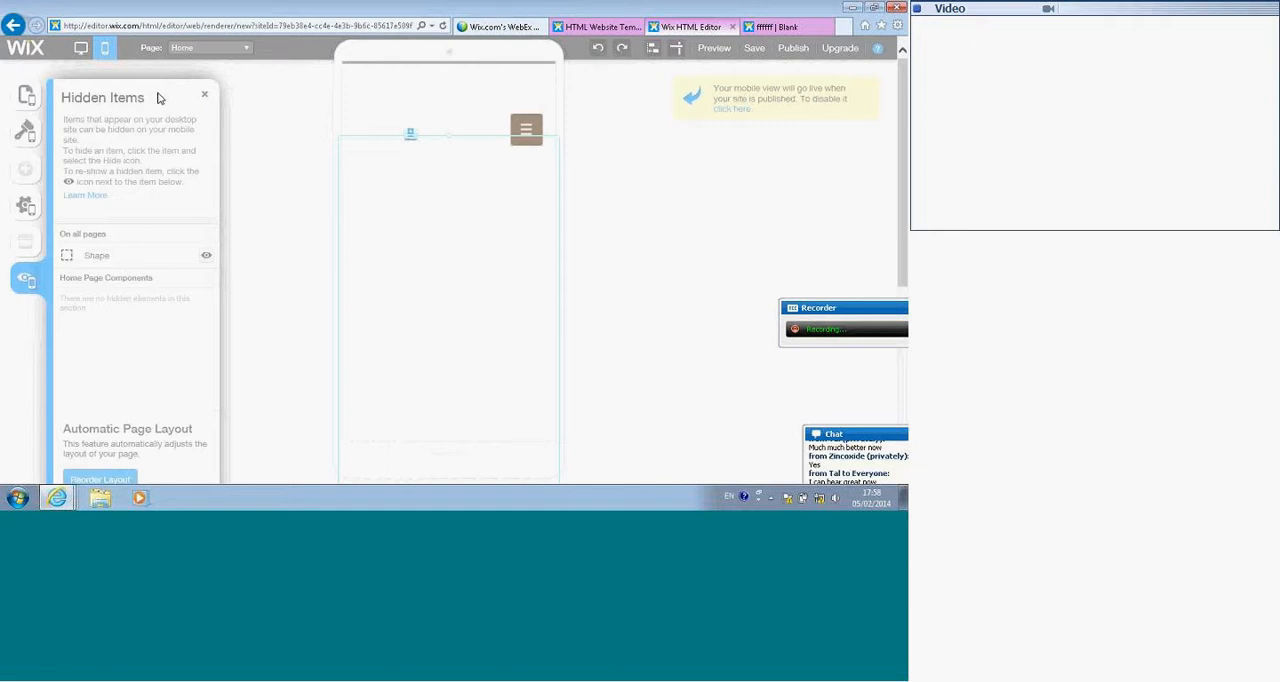
pyautogui.hotkey('ctrl', 'z')
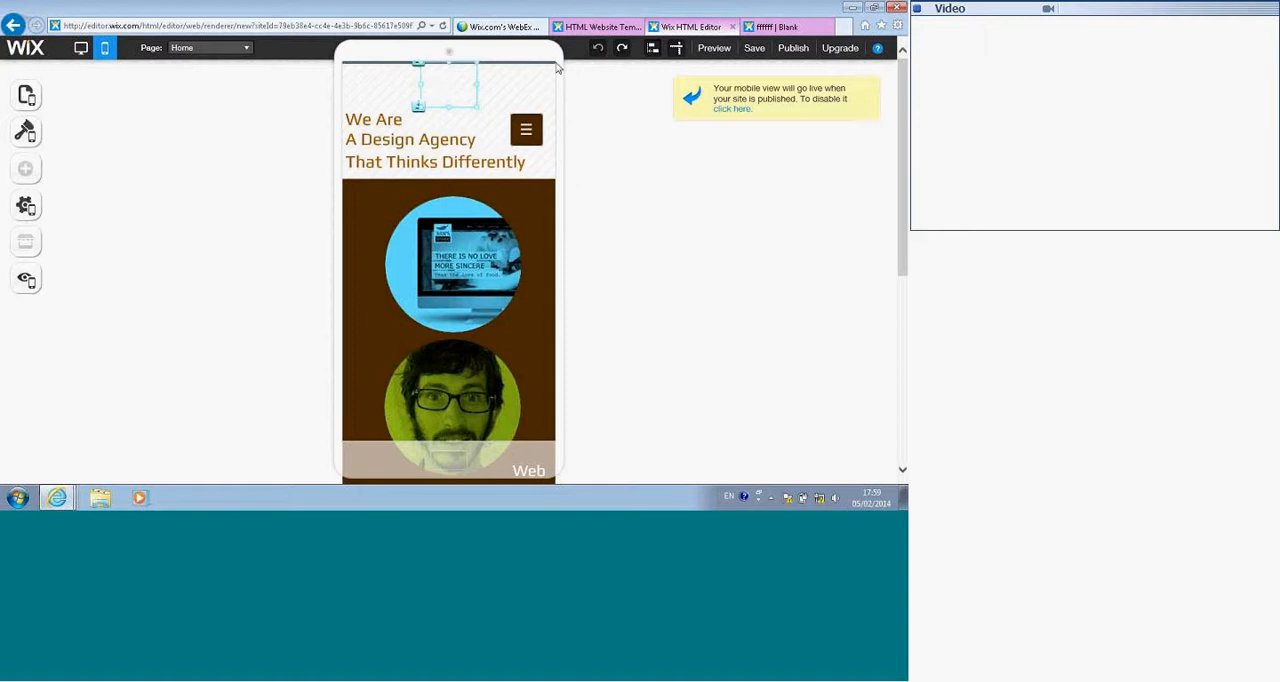
# Step: Preview the mobile site and look through the Home page down to the social icons and back up
pyautogui.click(712, 50)
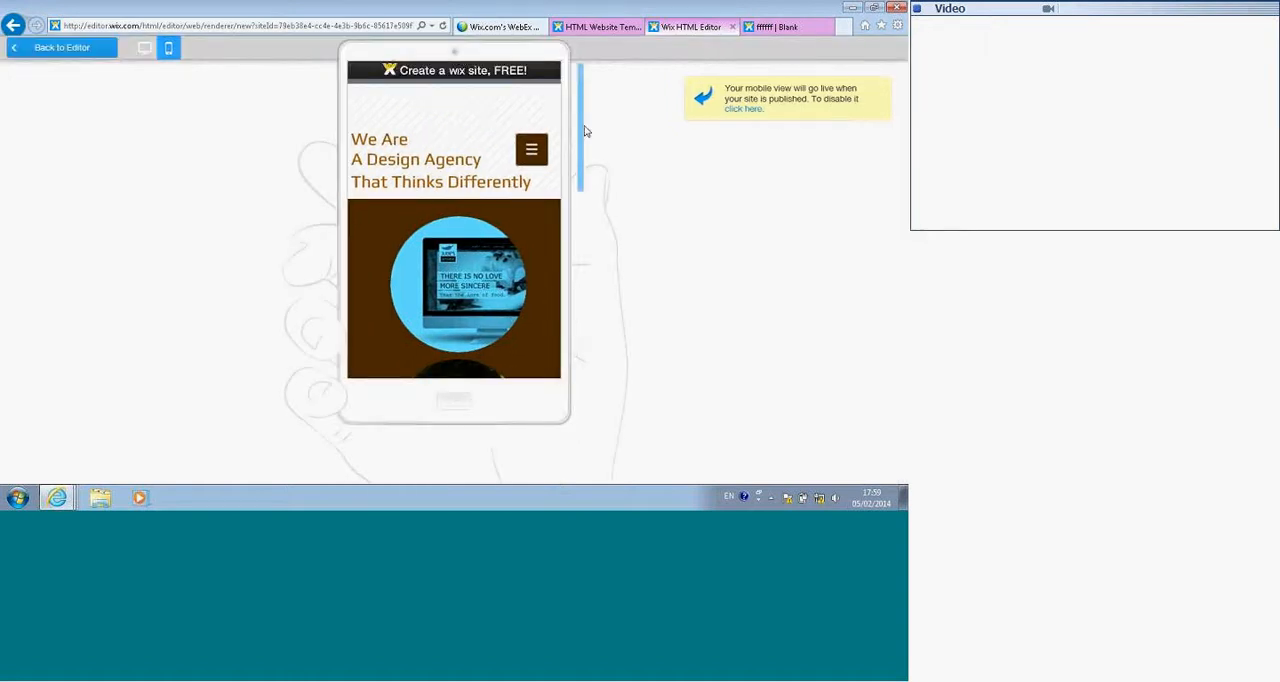
pyautogui.scroll(-2, 582, 145)
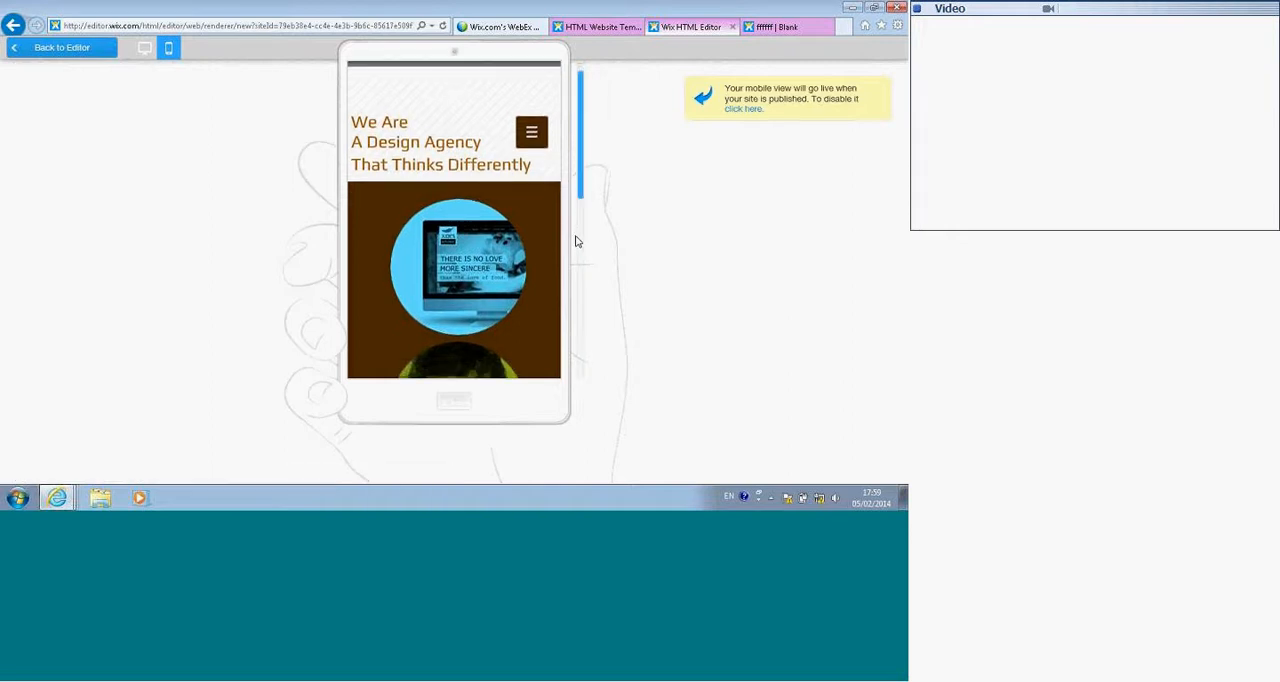
pyautogui.scroll(-10, 577, 265)
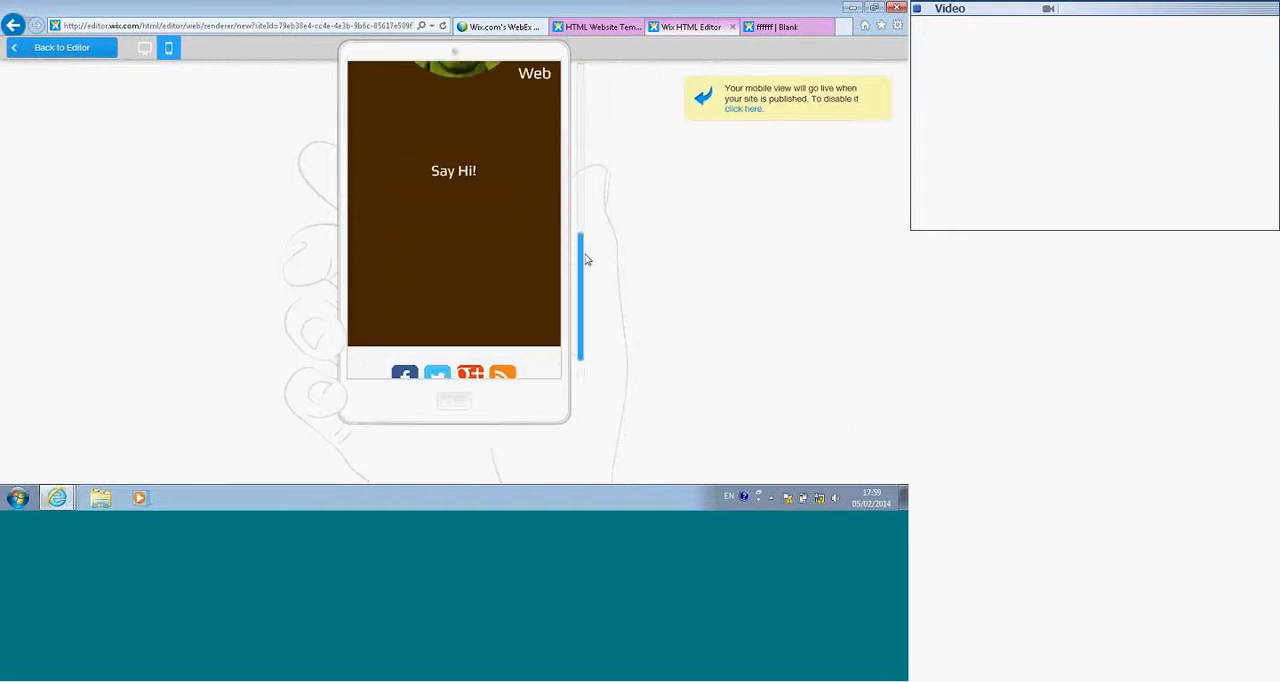
pyautogui.scroll(10, 585, 254)
pyautogui.moveTo(577, 150); pyautogui.dragTo(577, 104)
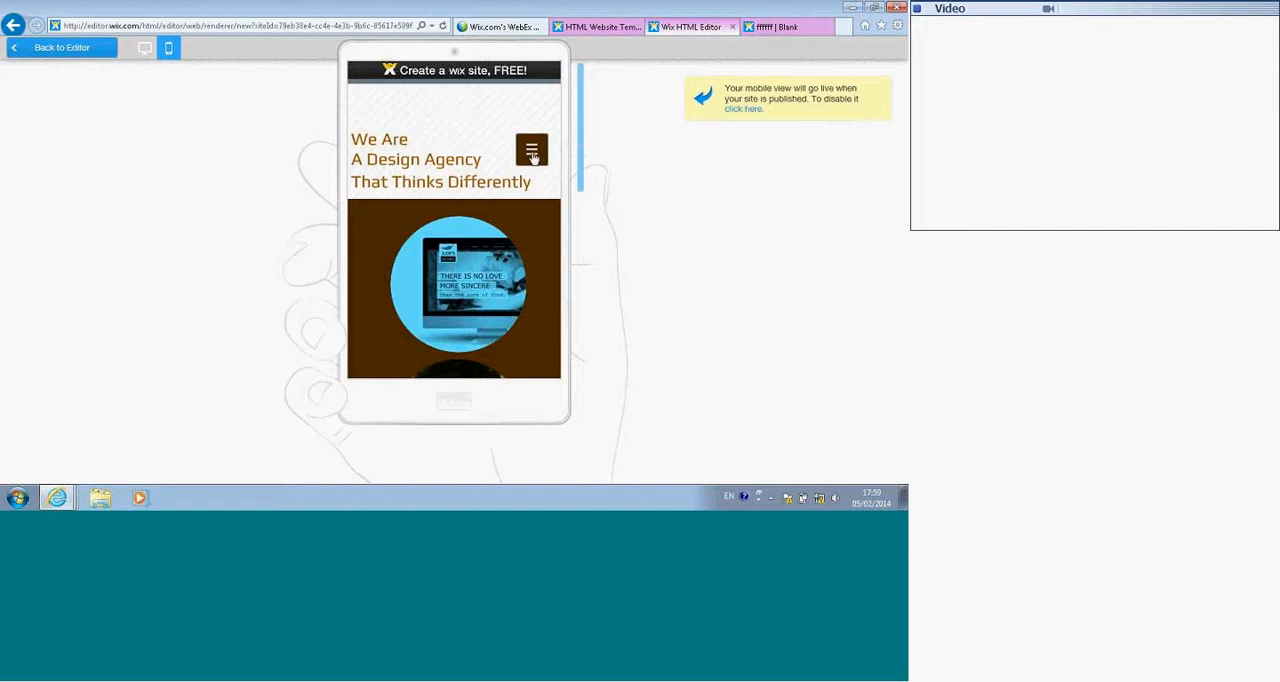
# Step: Test the mobile preview's menu by opening the Blank page under Web, return to Home, and go back to the editor
pyautogui.click(532, 152)
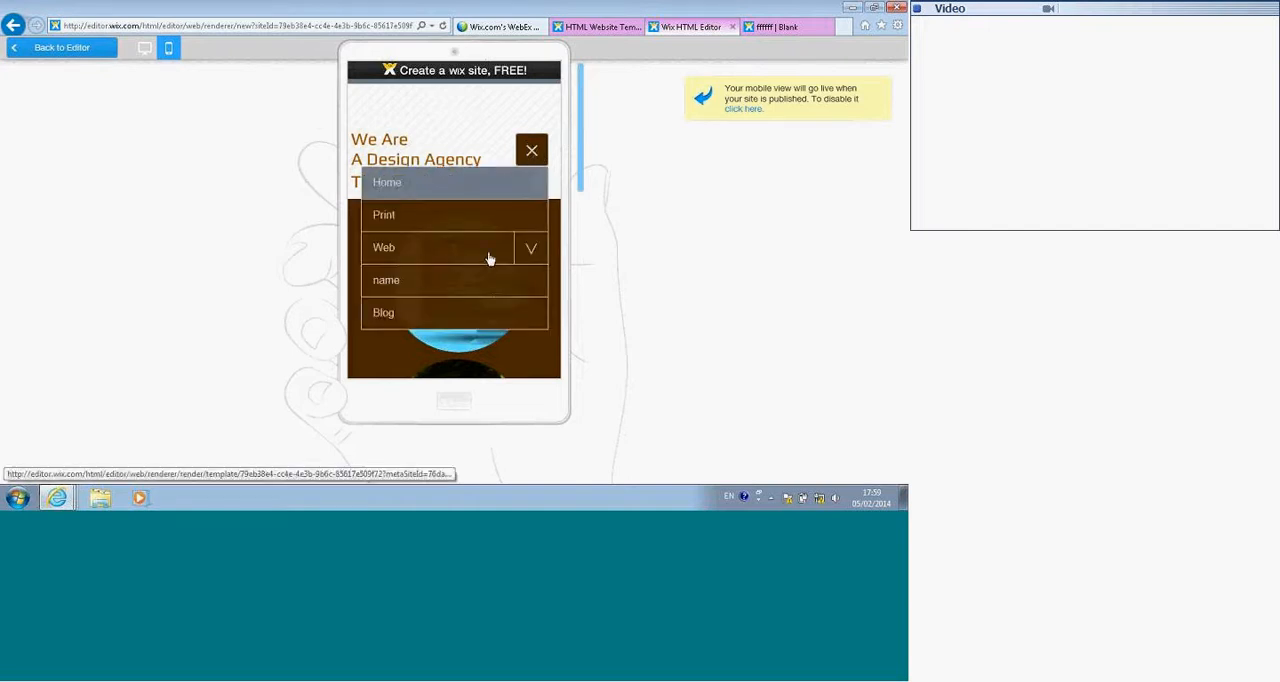
pyautogui.click(529, 250)
pyautogui.click(418, 350)
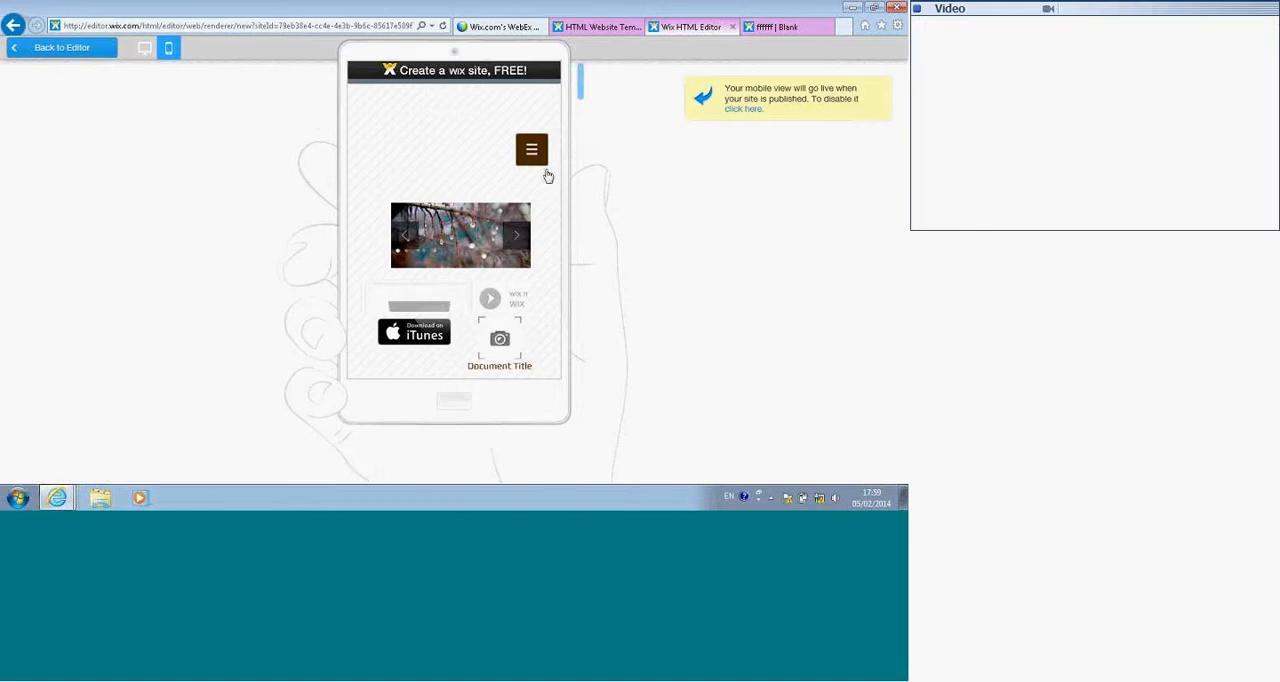
pyautogui.moveTo(581, 81); pyautogui.dragTo(562, 111)
pyautogui.click(532, 150)
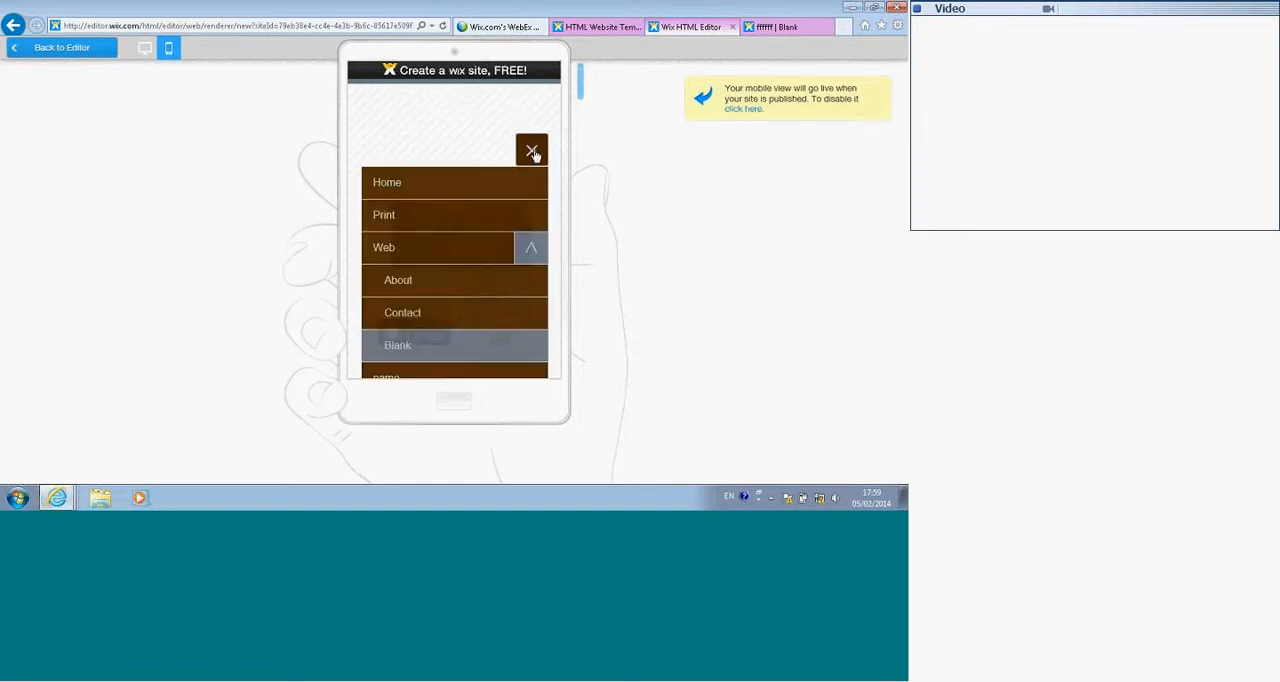
pyautogui.click(436, 192)
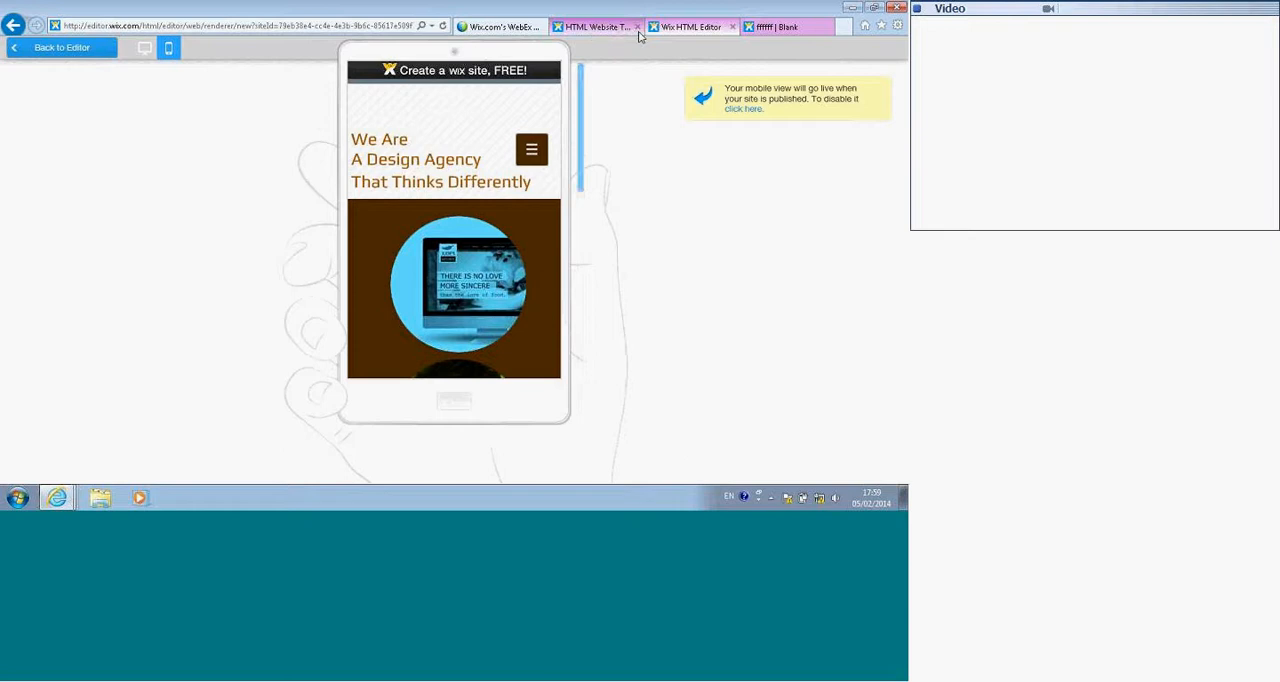
pyautogui.click(73, 50)
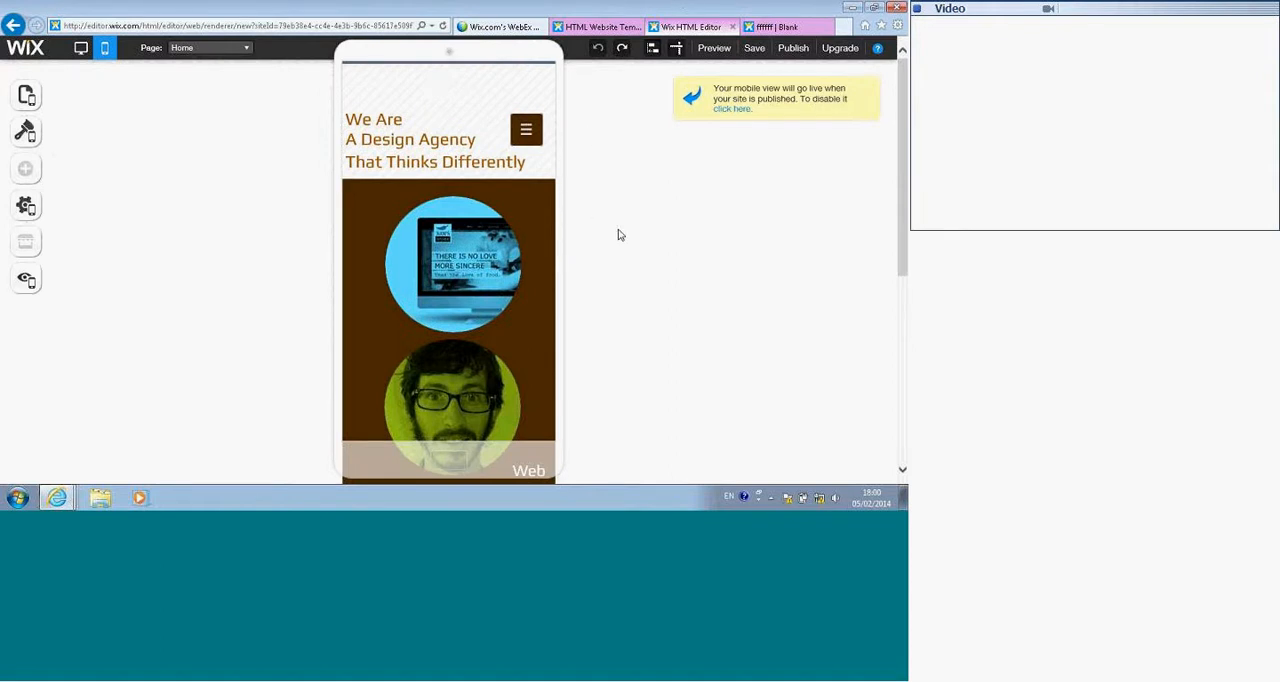
# Step: Open My Account from the template gallery tab and review the Manage My Site page's site actions, tools and services
pyautogui.click(598, 27)
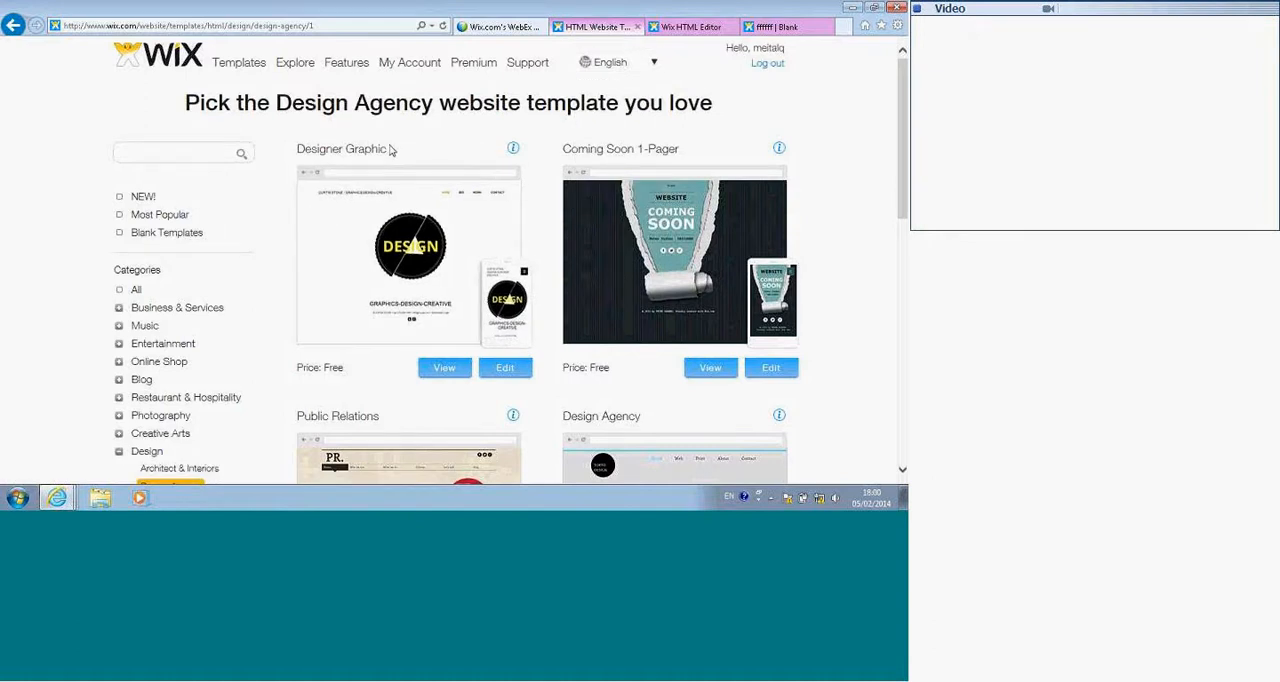
pyautogui.click(410, 66)
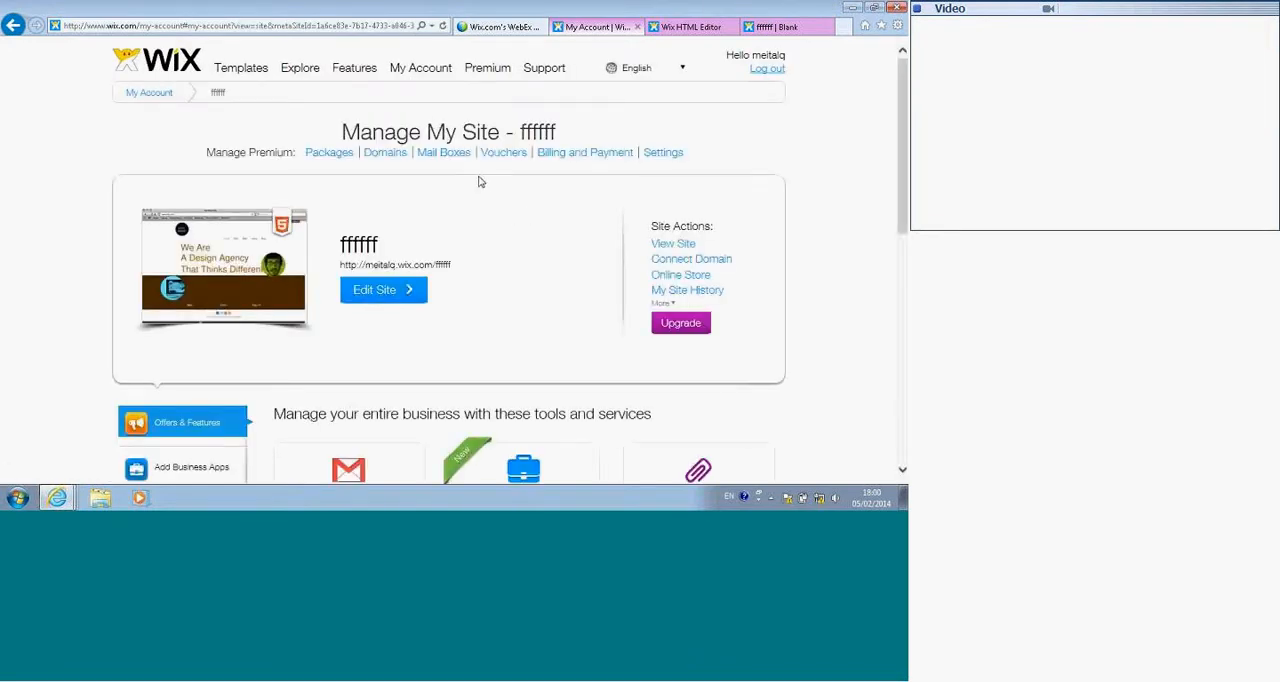
pyautogui.scroll(-2, 484, 190)
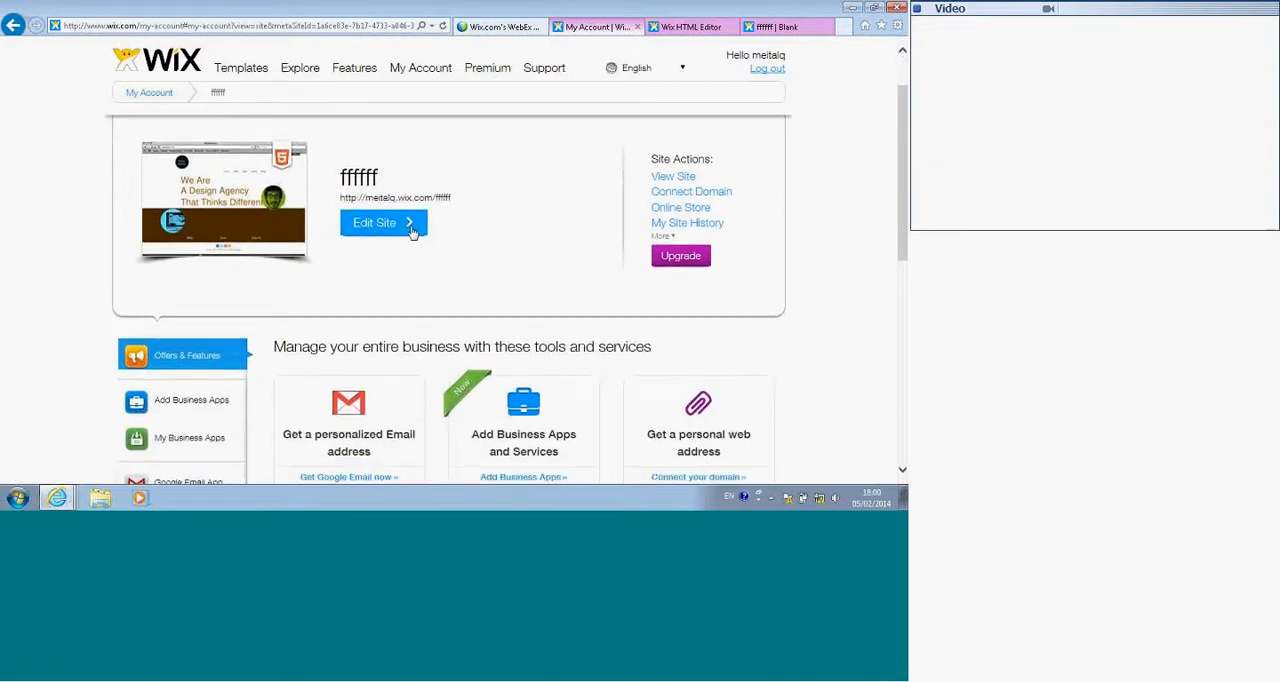
pyautogui.scroll(-4, 413, 230)
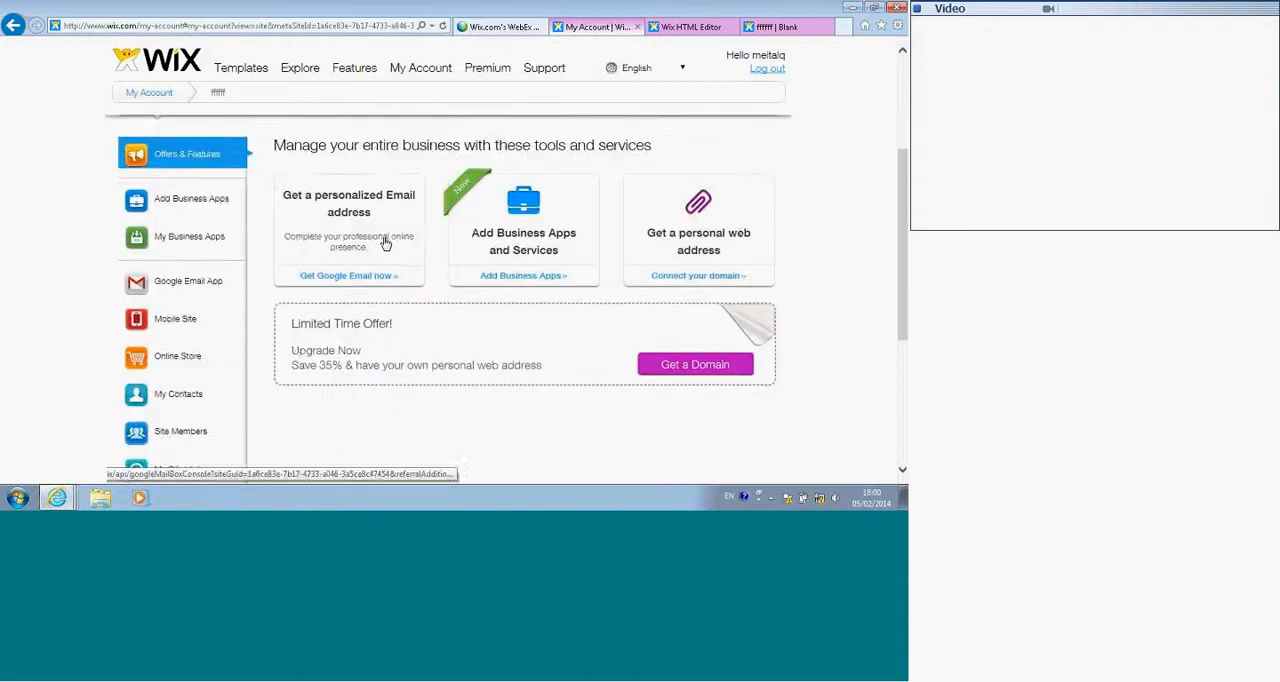
pyautogui.scroll(-1, 385, 243)
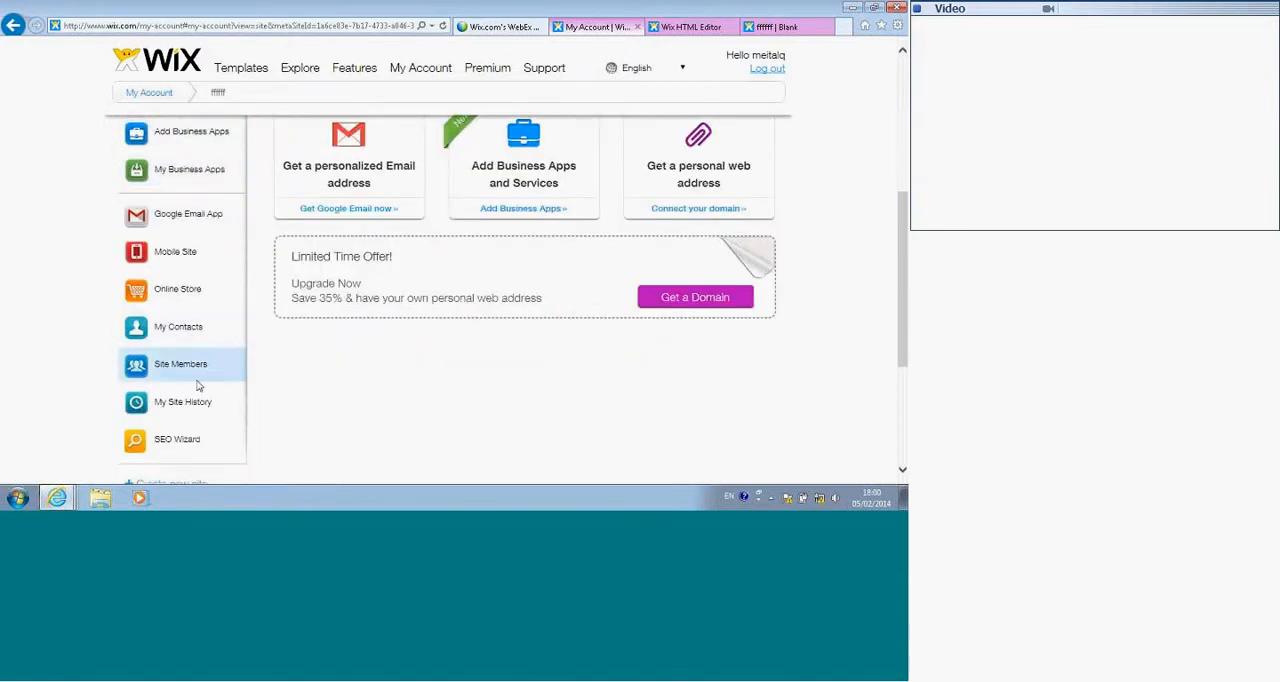
pyautogui.scroll(1, 288, 245)
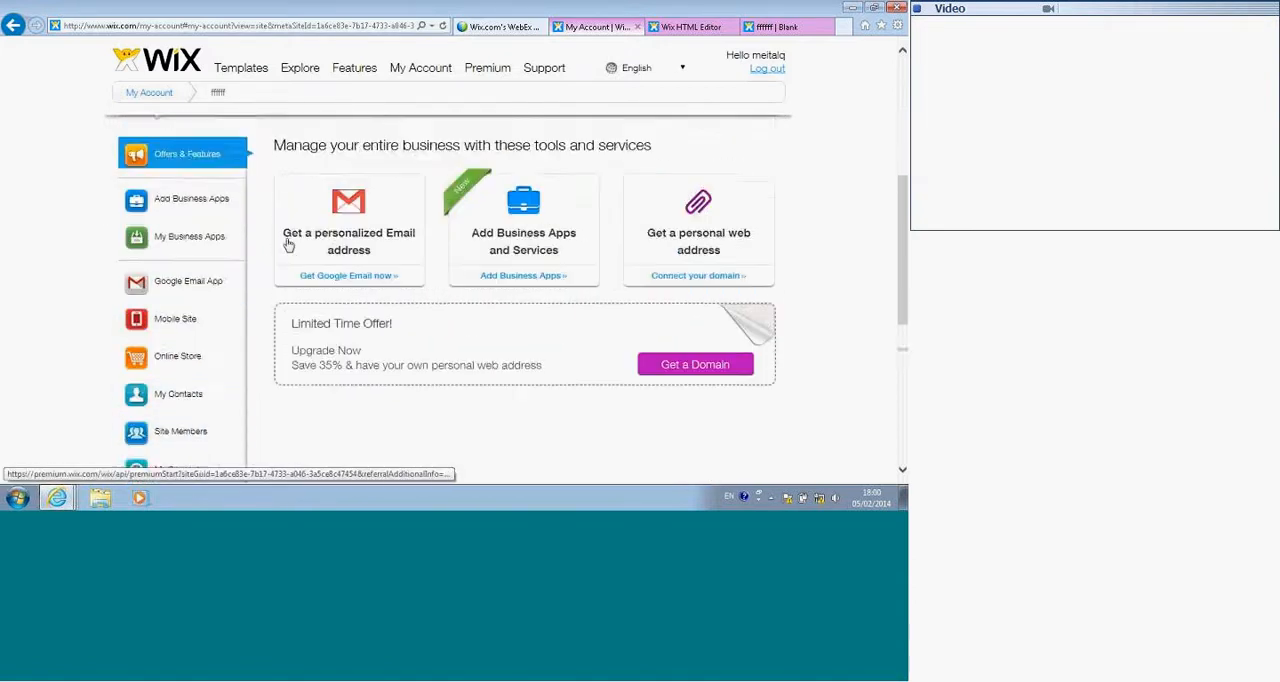
pyautogui.scroll(2, 288, 245)
pyautogui.scroll(2, 314, 231)
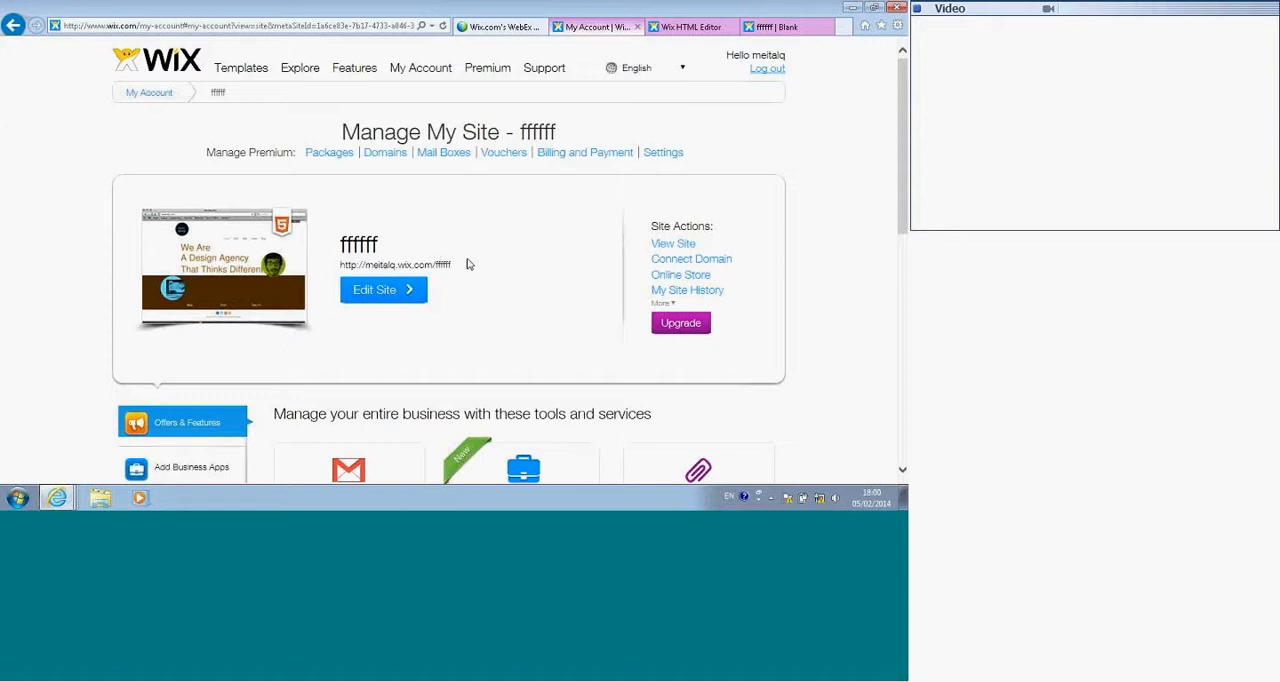
# Step: Open the Premium Plans page and compare the yearly and monthly prices and included features of each plan
pyautogui.click(481, 72)
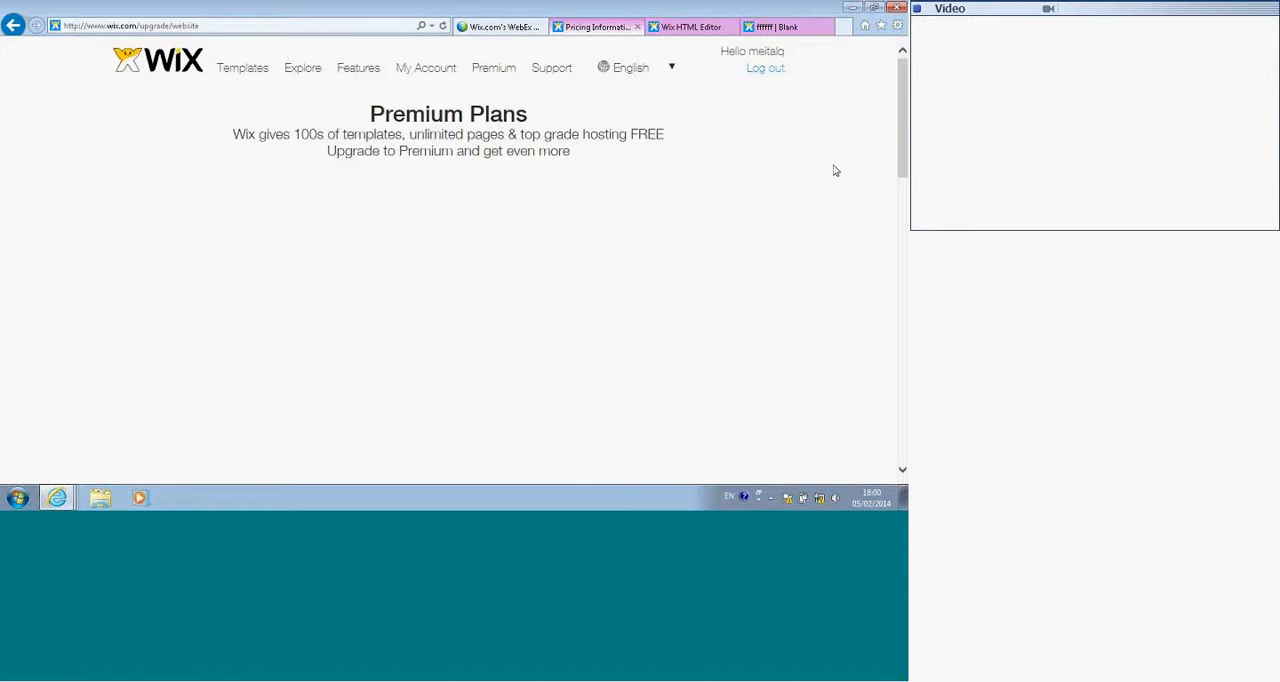
pyautogui.scroll(-2, 846, 174)
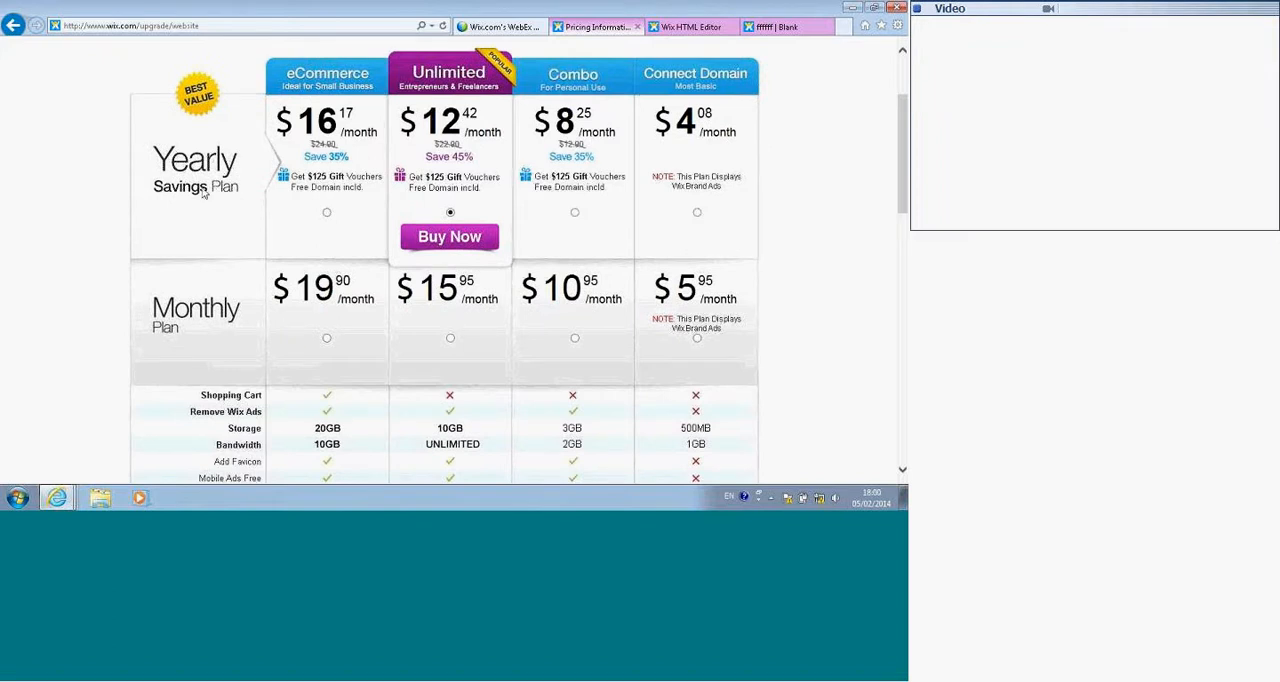
pyautogui.scroll(-1, 637, 188)
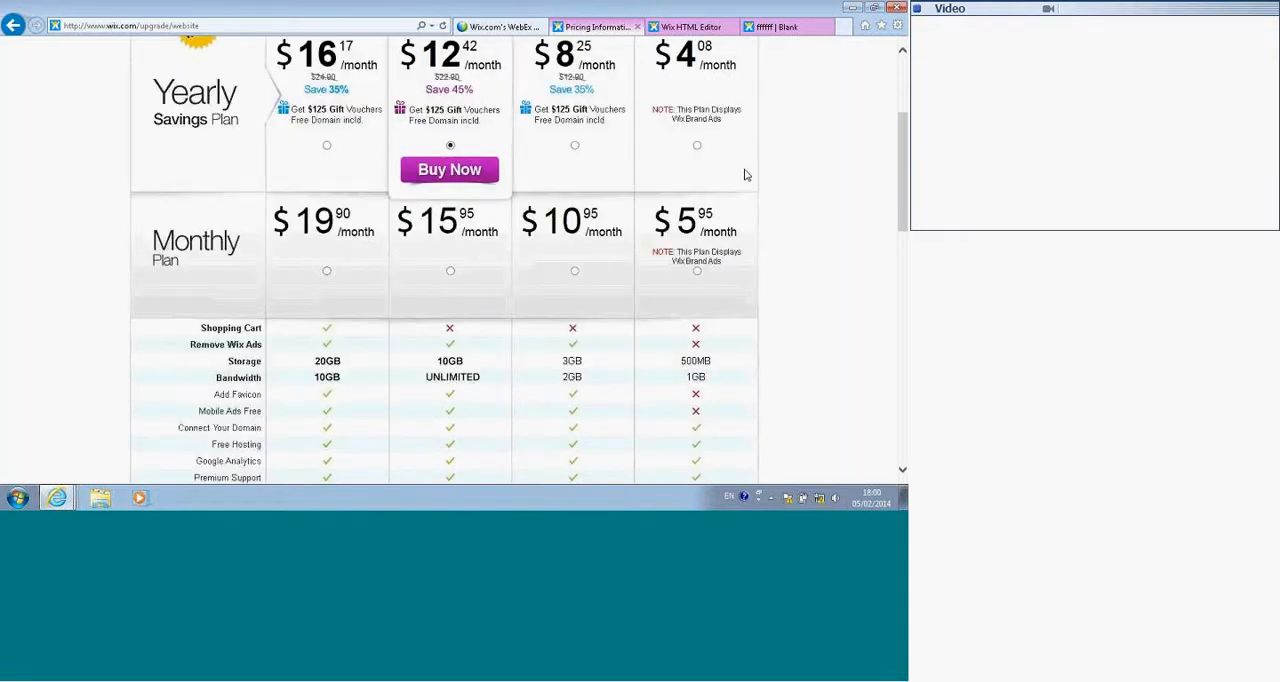
pyautogui.scroll(-1, 751, 211)
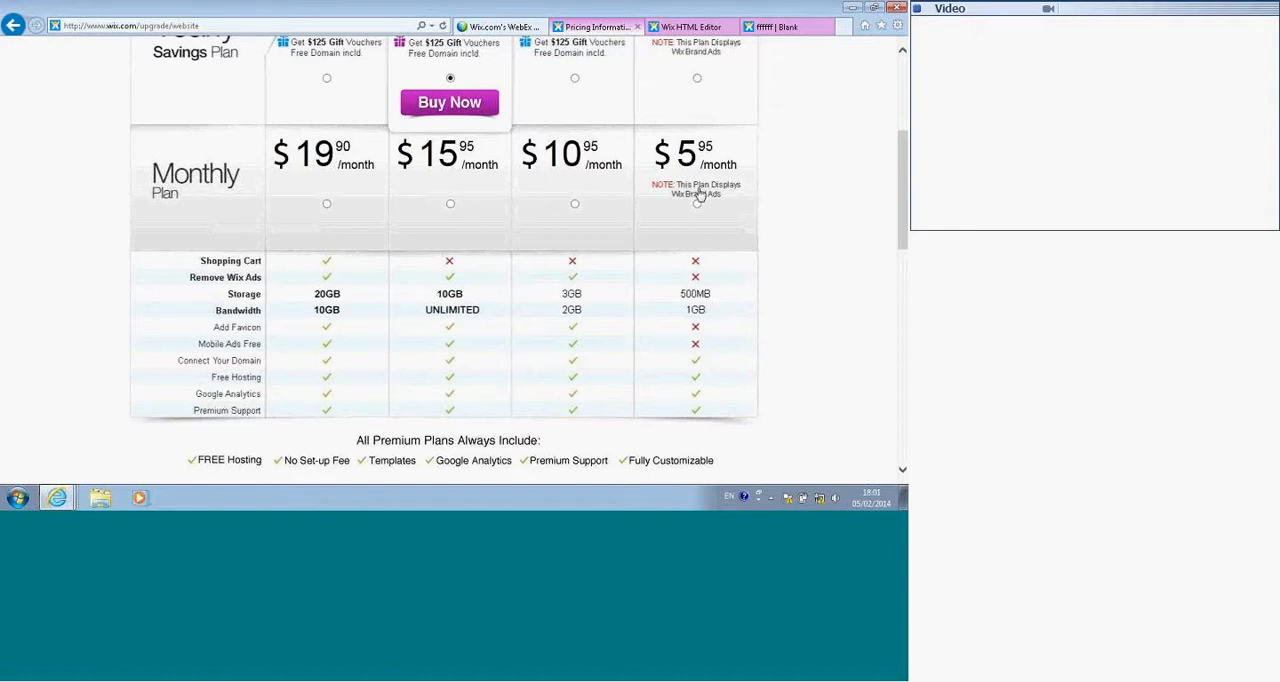
pyautogui.scroll(-5, 753, 155)
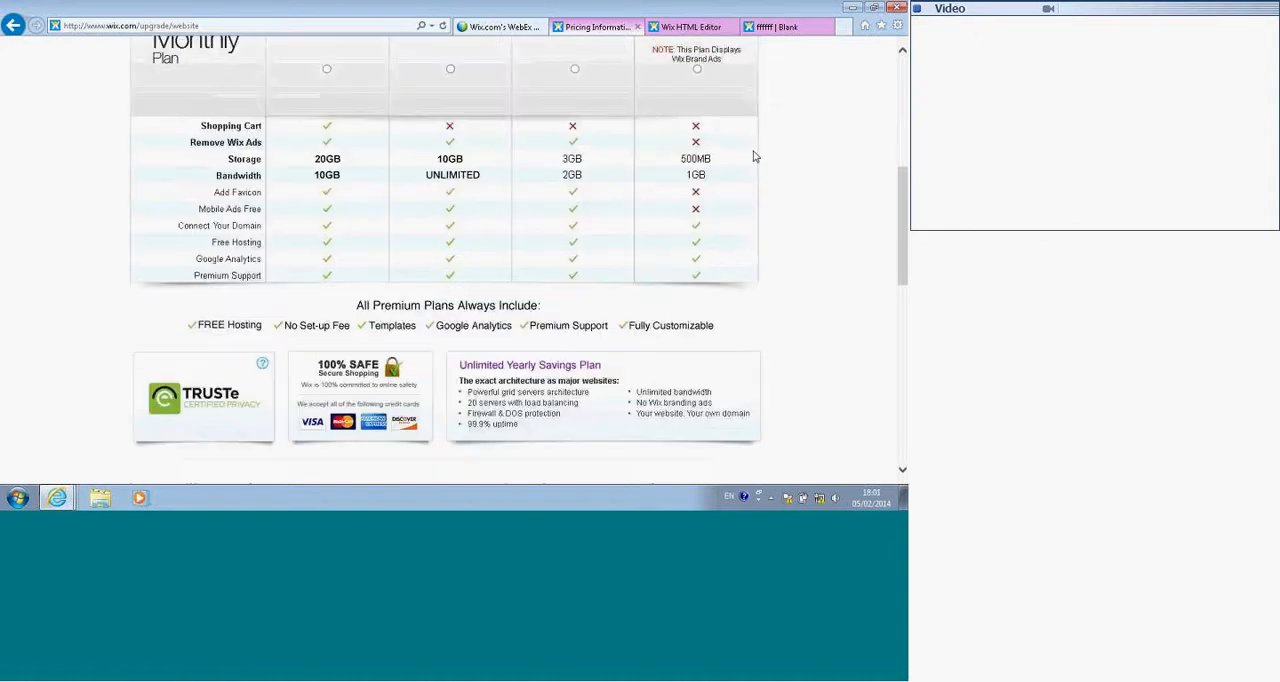
pyautogui.scroll(8, 748, 160)
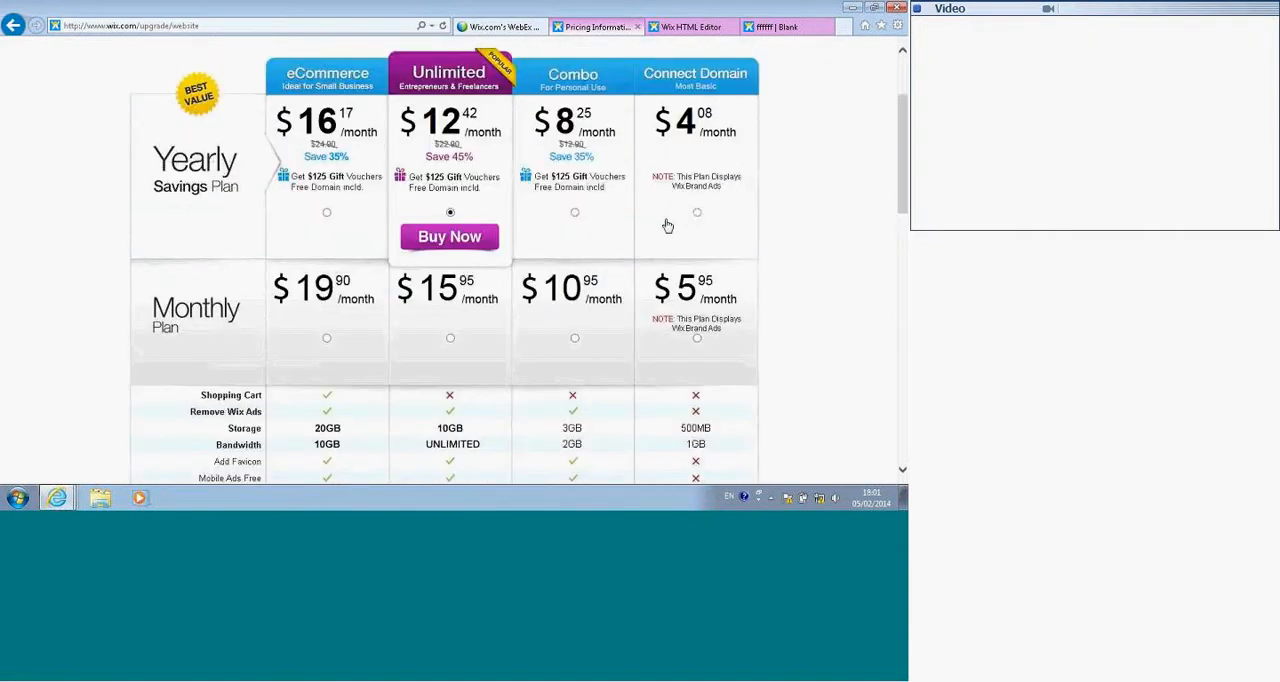
pyautogui.scroll(-3, 668, 222)
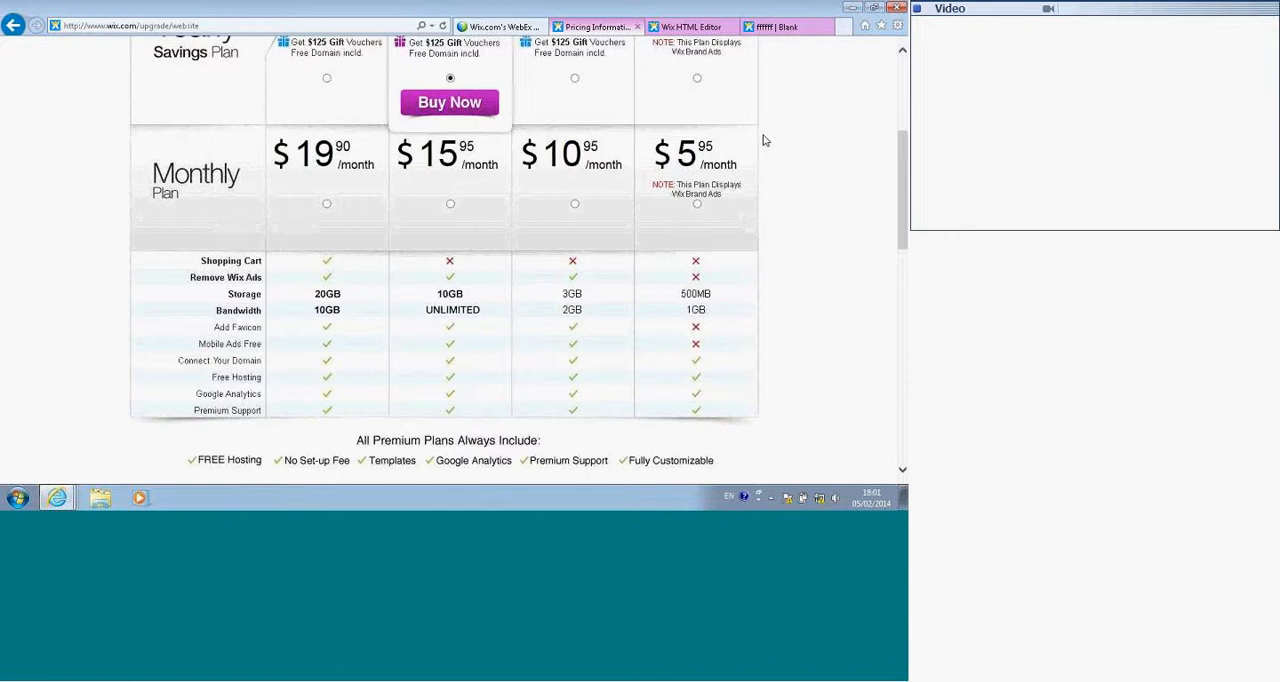
pyautogui.scroll(3, 760, 137)
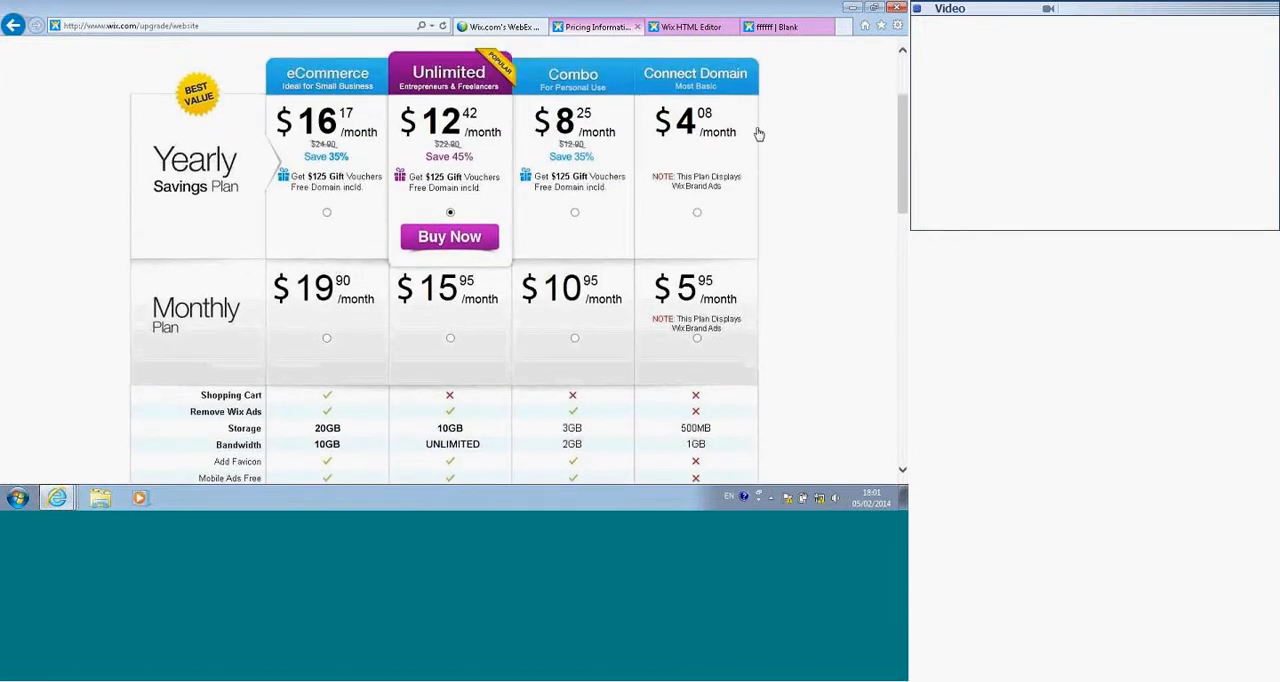
pyautogui.scroll(3, 759, 134)
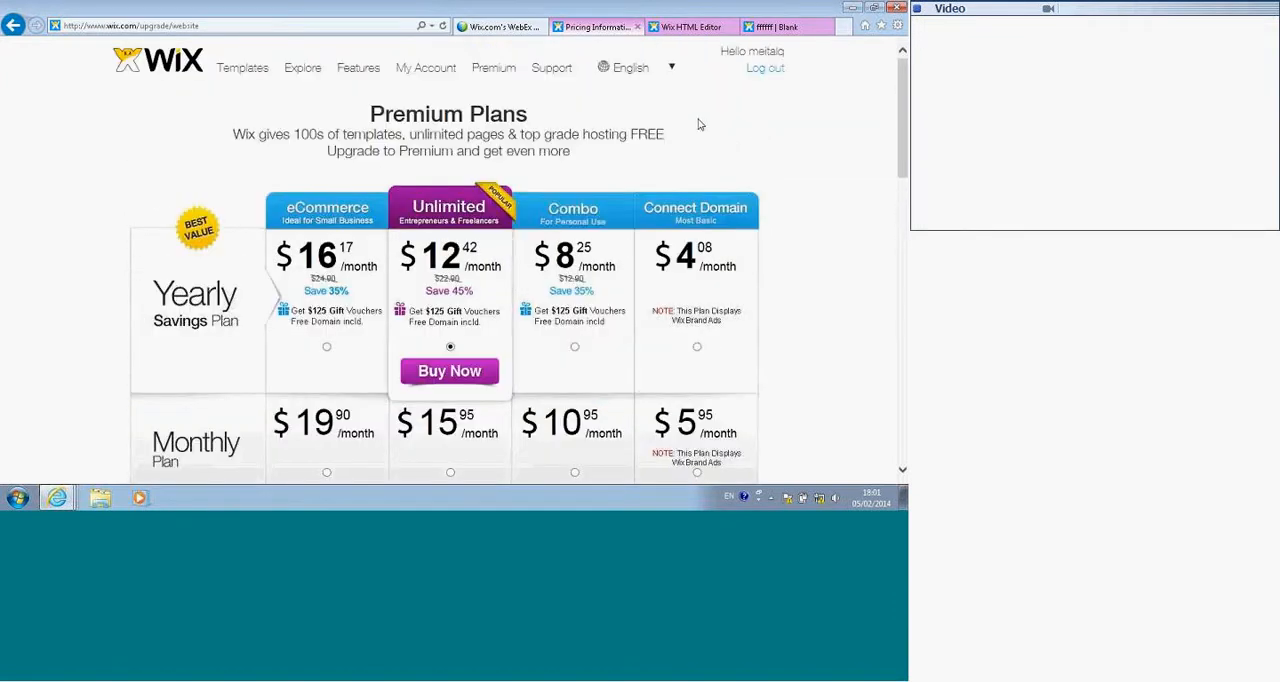
# Step: Search the Wix Support Center for "how to change color" and review the answer on changing the color of a text
pyautogui.click(548, 68)
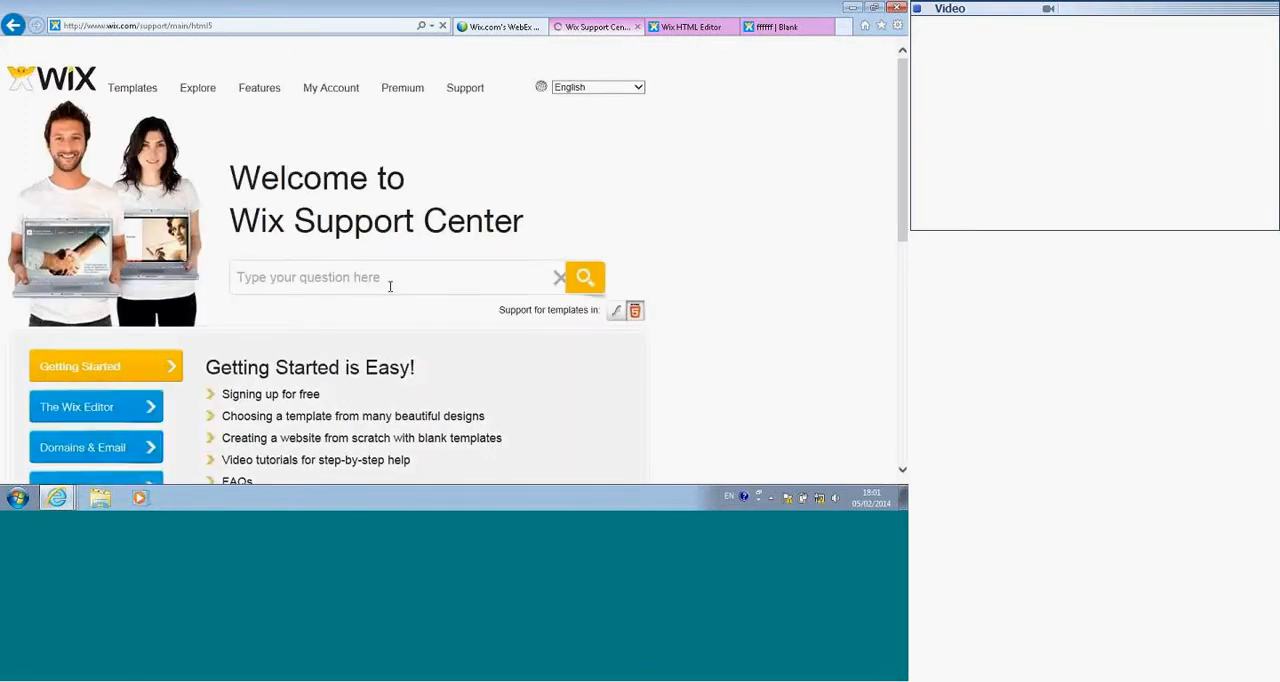
pyautogui.press('BackSpace')
pyautogui.press('BackSpace')
pyautogui.press('BackSpace')
pyautogui.press('BackSpace')
pyautogui.press('BackSpace')
pyautogui.press('BackSpace')
pyautogui.press('BackSpace')
pyautogui.press('BackSpace')
pyautogui.press('BackSpace')
pyautogui.press('BackSpace')
pyautogui.press('BackSpace')
pyautogui.press('BackSpace')
pyautogui.press('BackSpace')
pyautogui.press('BackSpace')
pyautogui.press('BackSpace')
pyautogui.press('BackSpace')
pyautogui.press('BackSpace')
pyautogui.press('BackSpace')
pyautogui.press('BackSpace')
pyautogui.press('BackSpace')
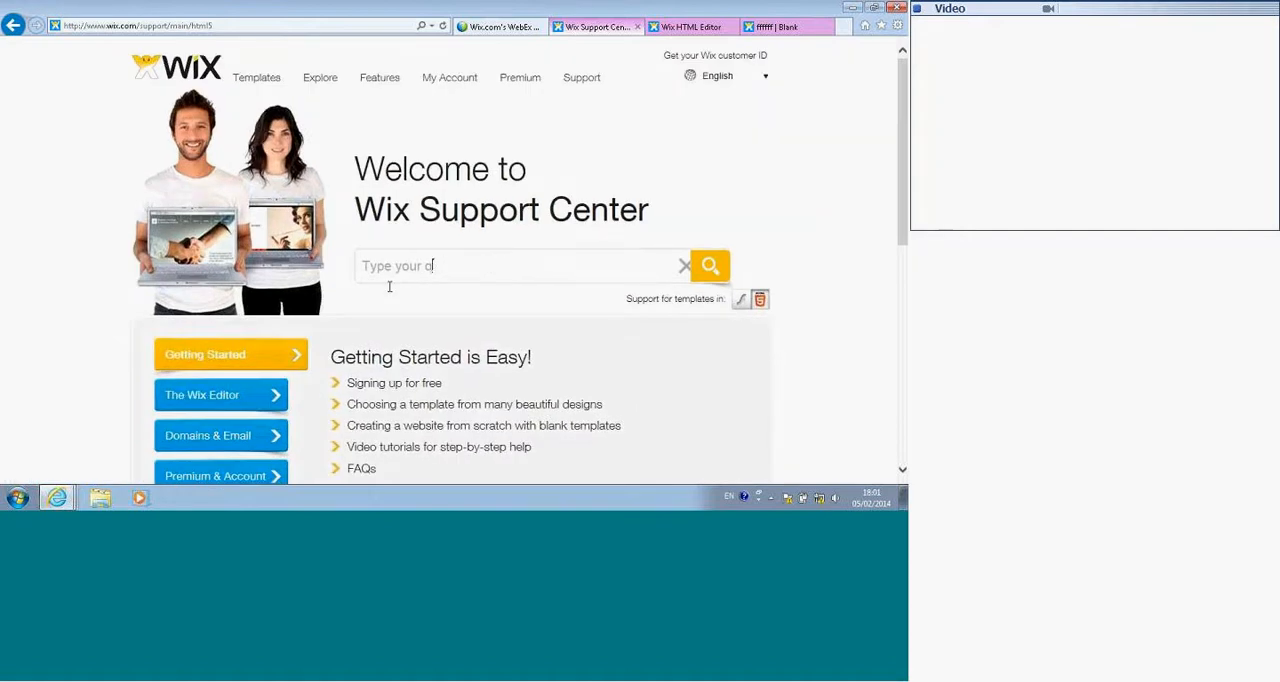
pyautogui.write('how to change color')
pyautogui.press('Return')
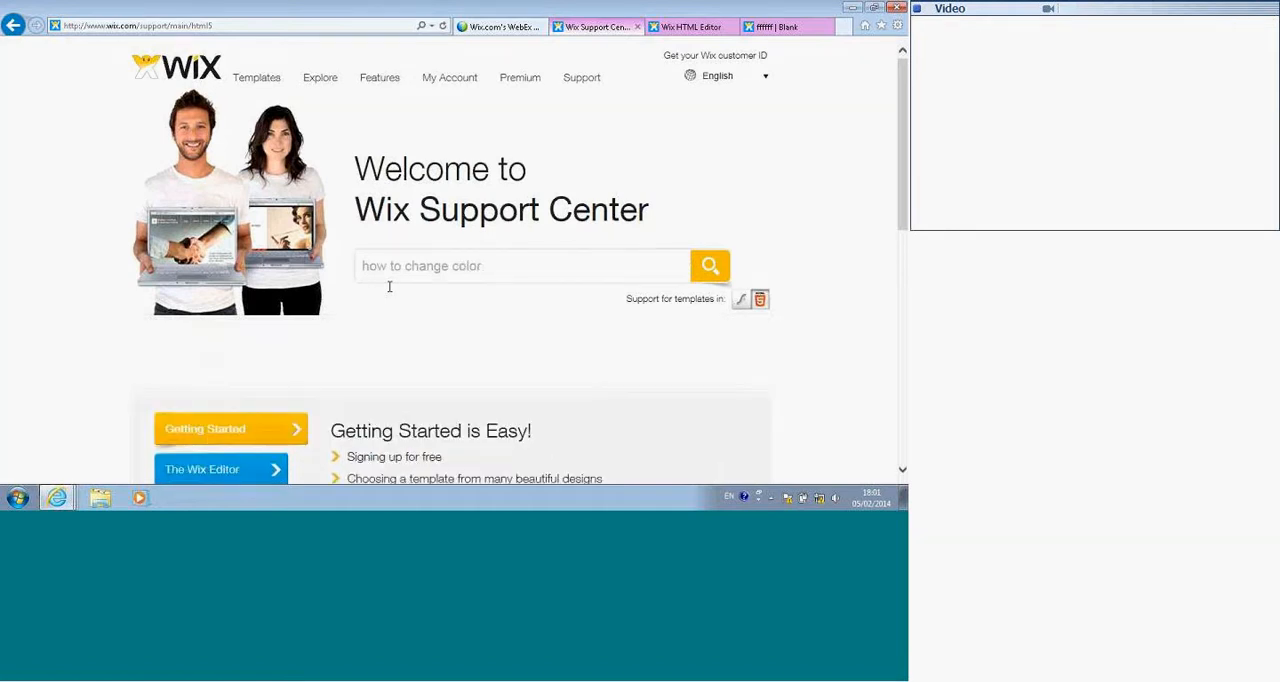
pyautogui.scroll(-3, 569, 297)
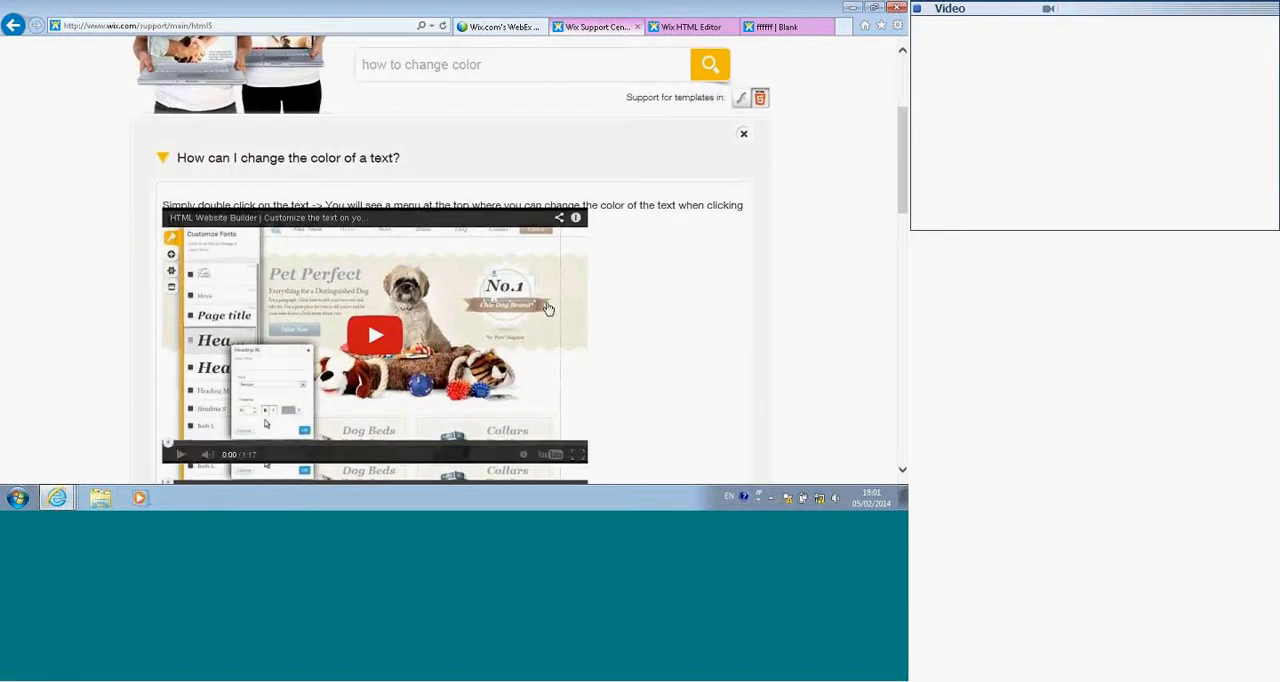
pyautogui.scroll(-1, 377, 311)
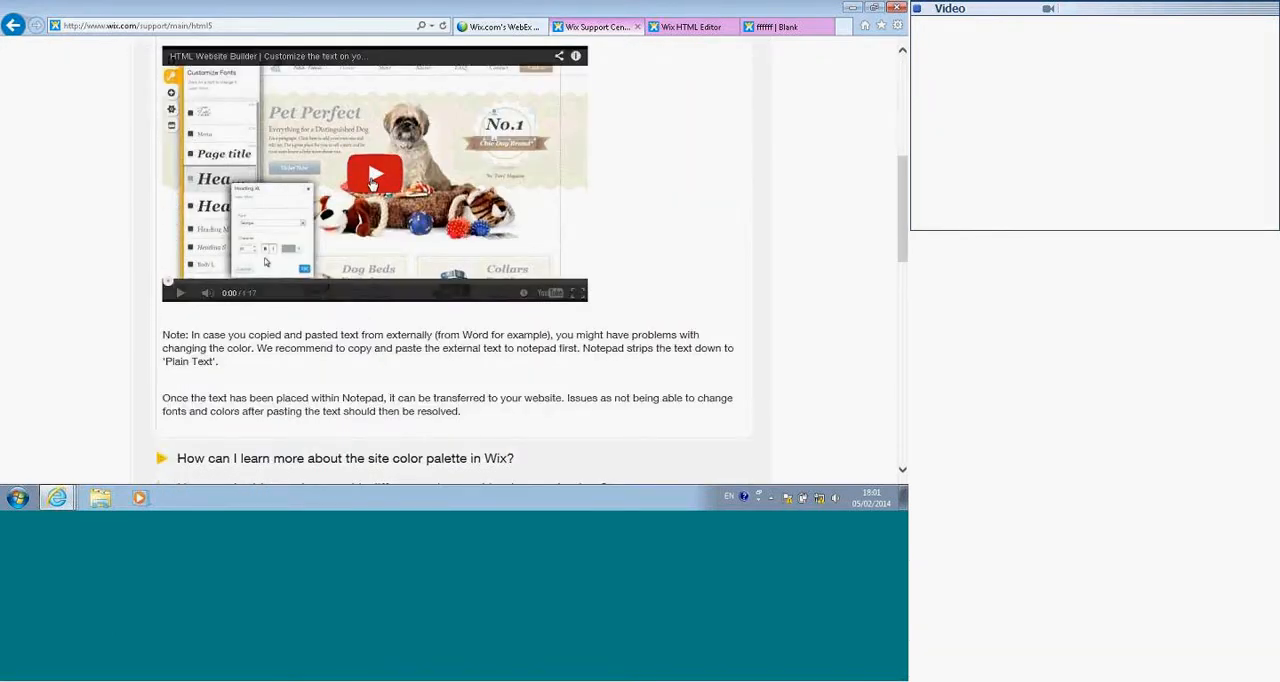
# Step: Review the rest of the color-change answer and open The Wix Editor help section to examine its topics and tutorial video
pyautogui.scroll(-1, 370, 180)
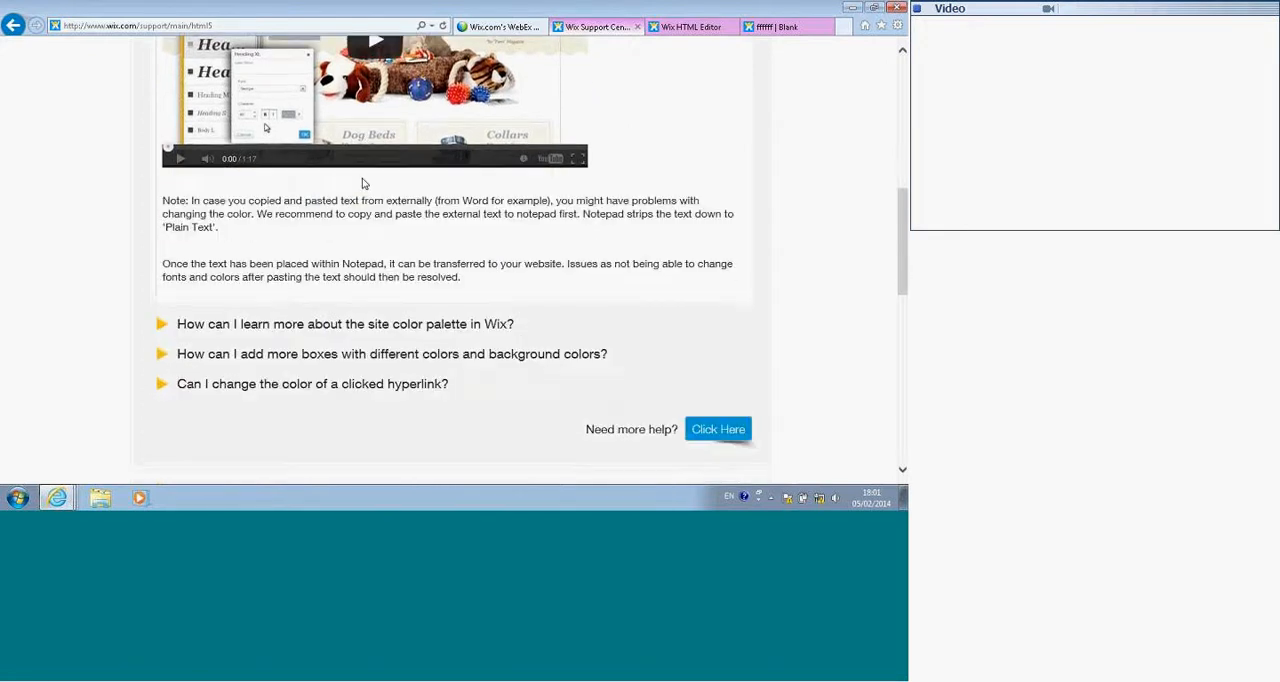
pyautogui.scroll(6, 266, 248)
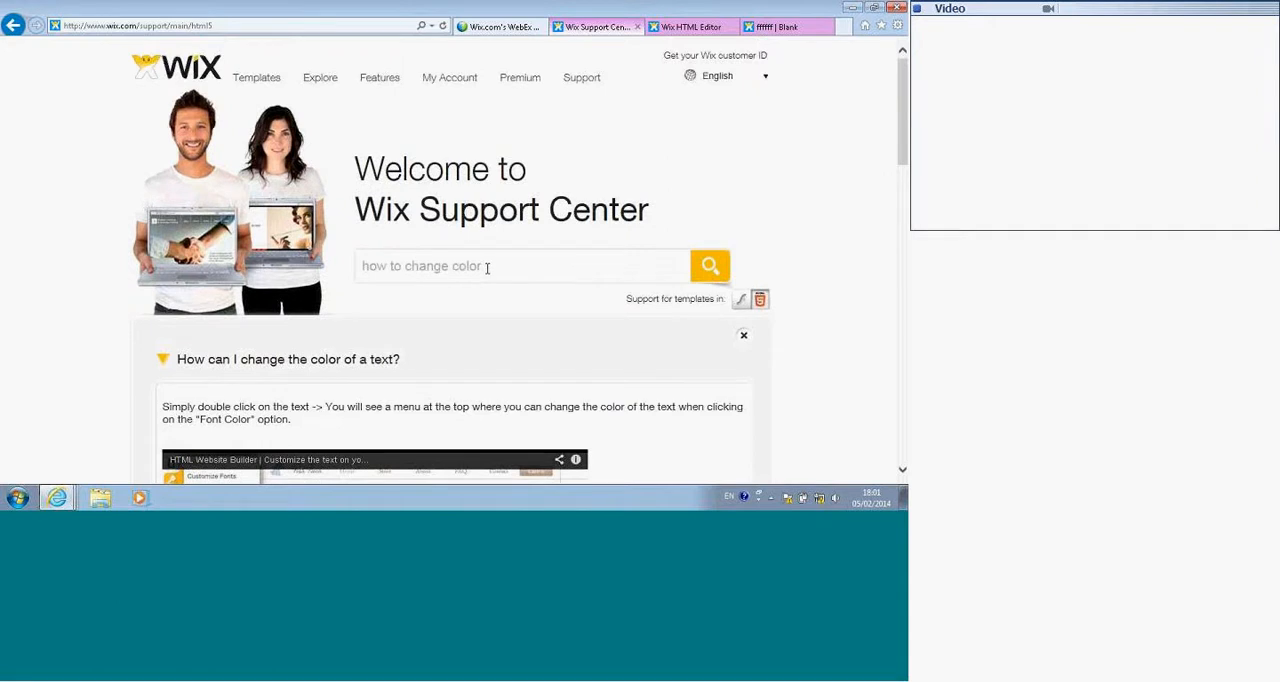
pyautogui.scroll(-10, 290, 362)
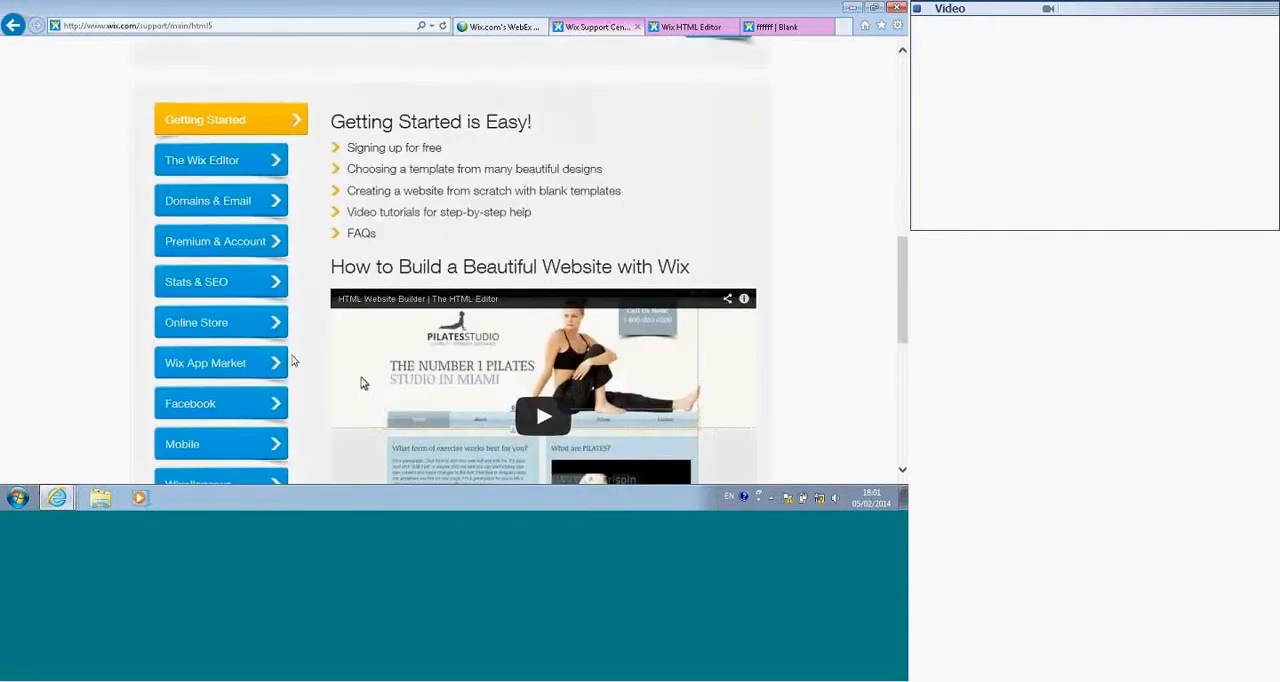
pyautogui.click(195, 163)
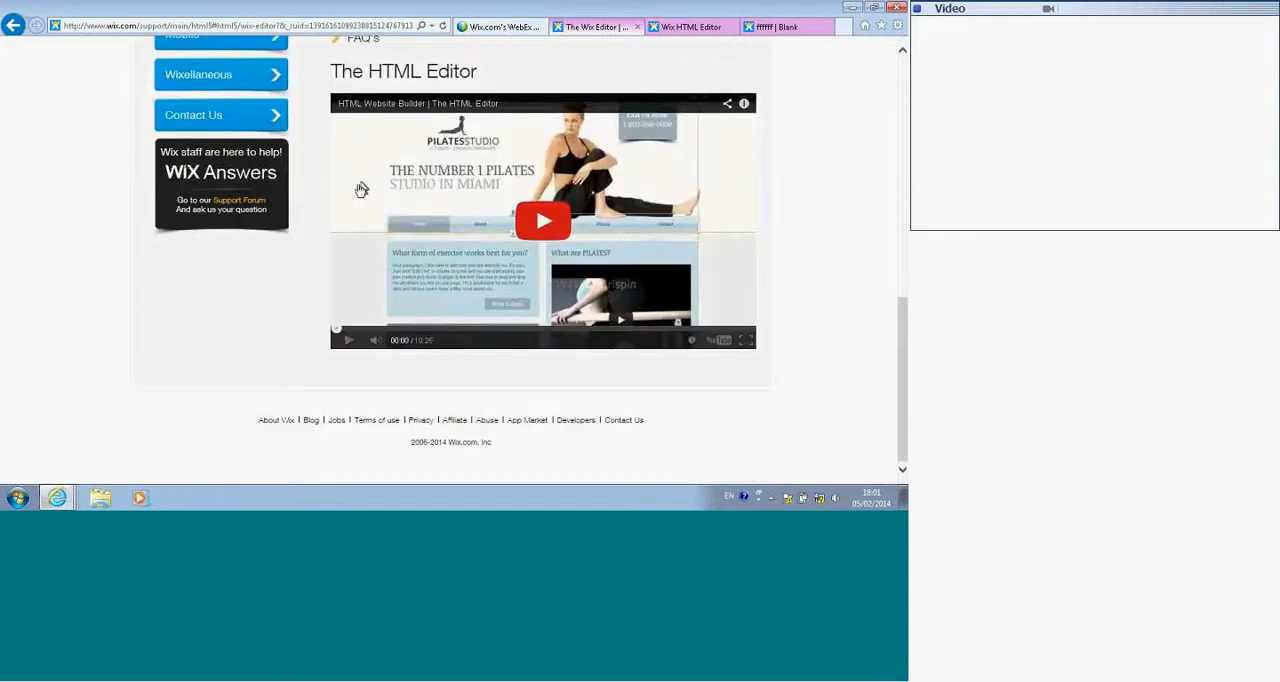
pyautogui.scroll(5, 361, 190)
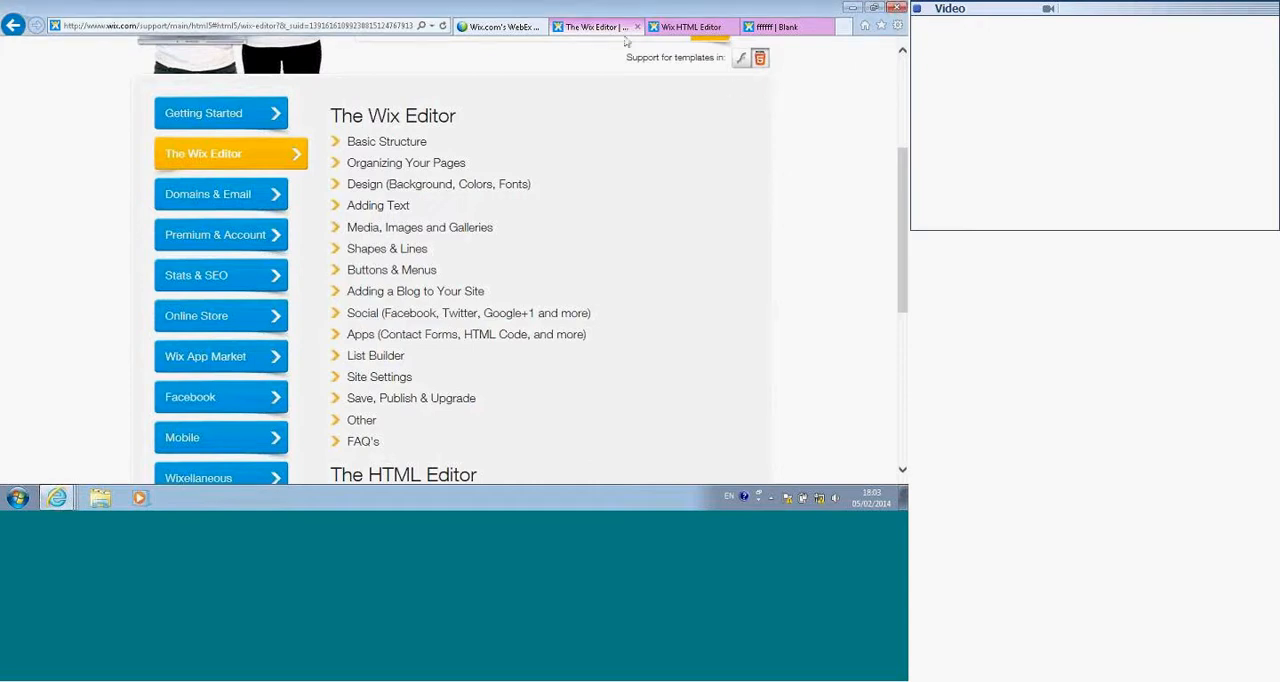
# Step: Return to the Wix HTML Editor, switch the site to its desktop view and select the large headline text
pyautogui.click(684, 26)
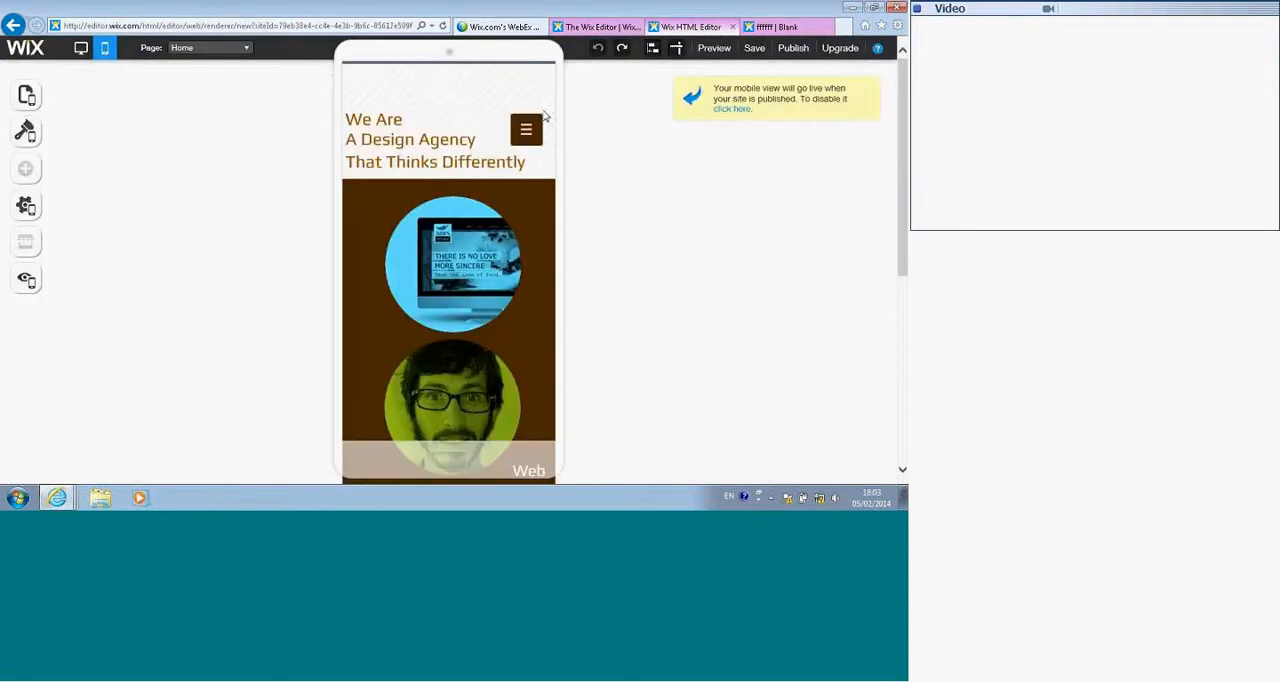
pyautogui.click(85, 51)
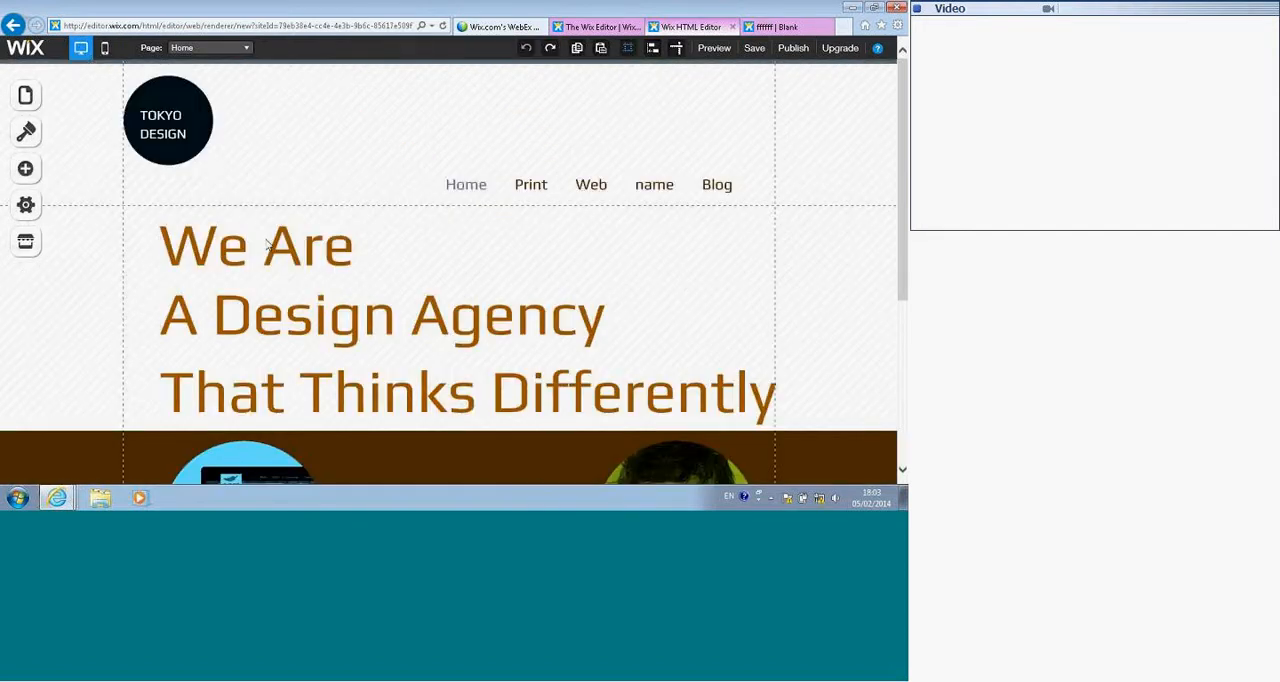
pyautogui.click(264, 283)
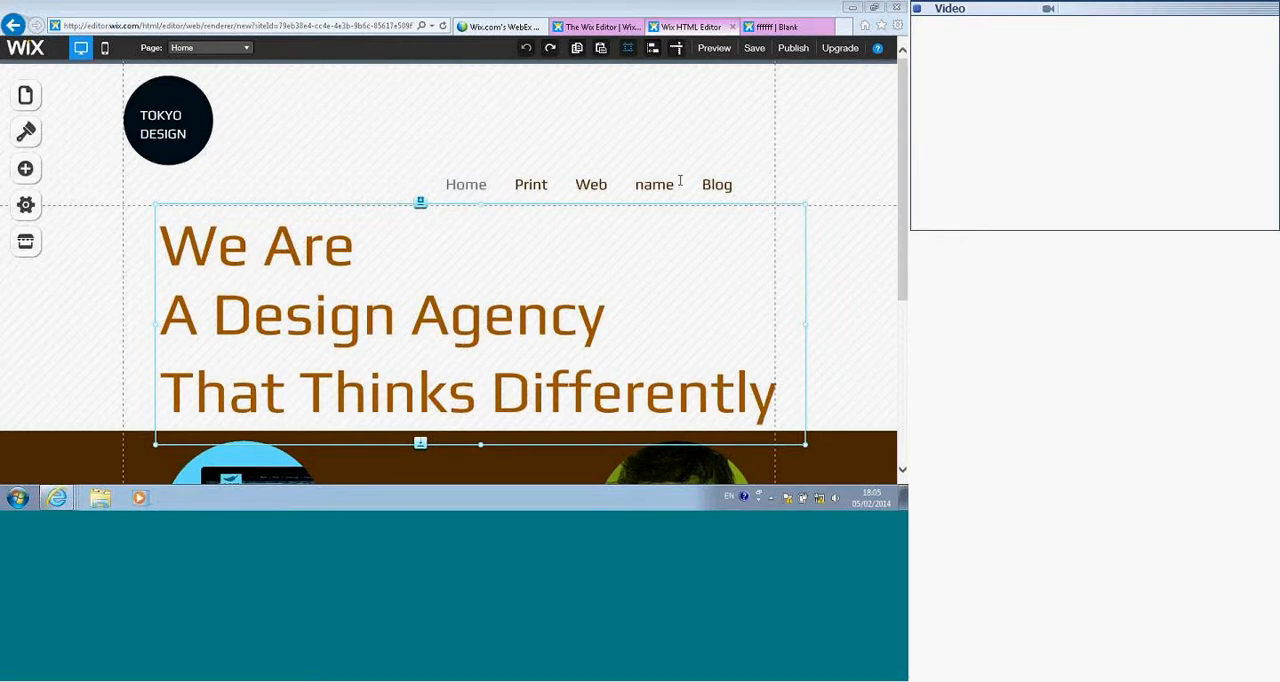
# Step: Add an HTML app element to the Home page
pyautogui.click(26, 169)
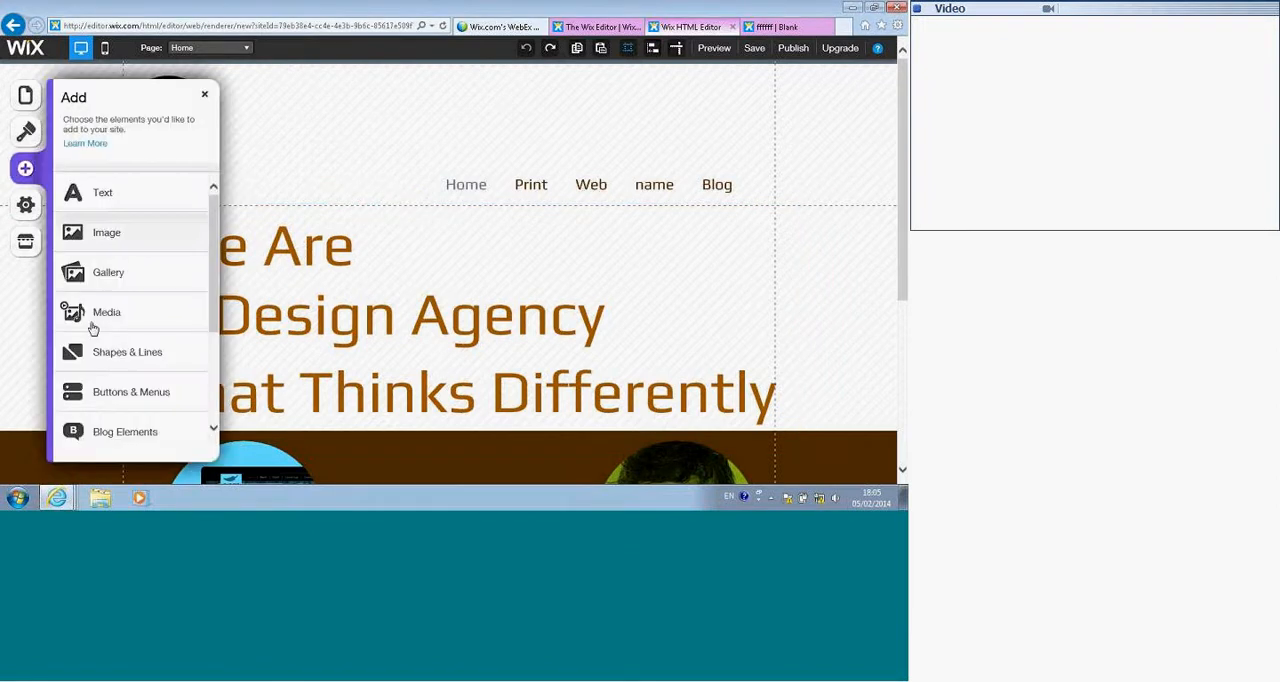
pyautogui.moveTo(212, 306); pyautogui.dragTo(205, 398)
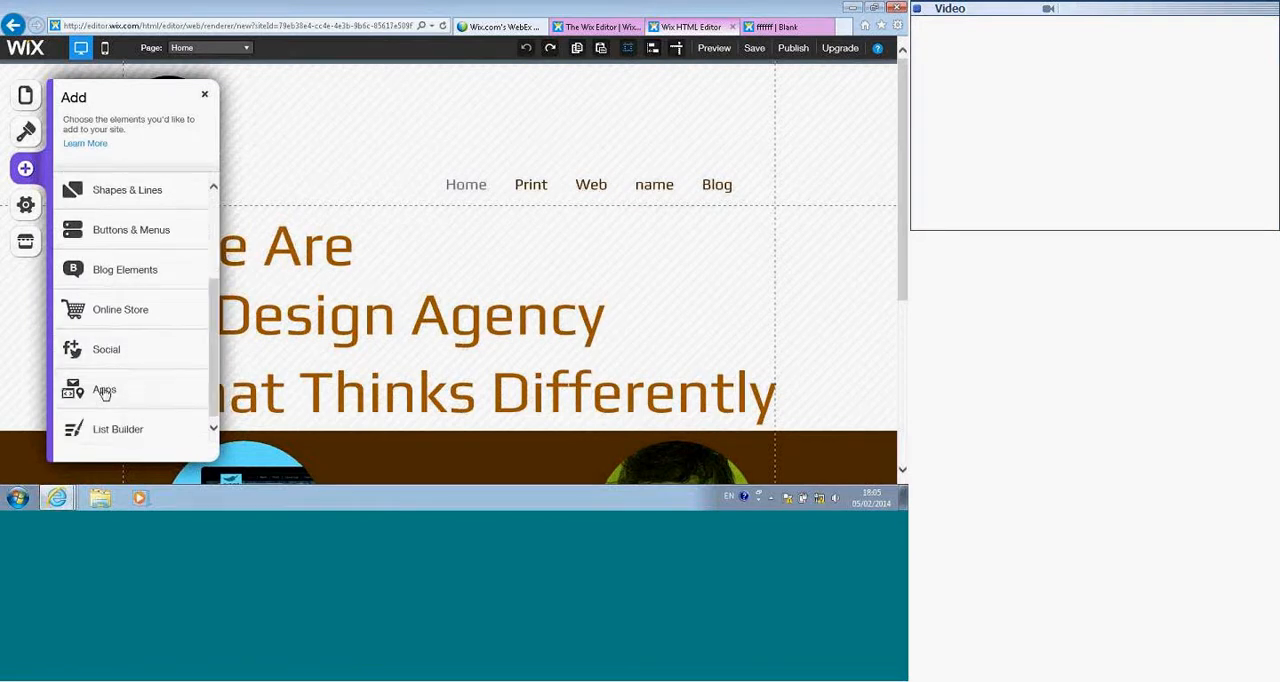
pyautogui.click(112, 391)
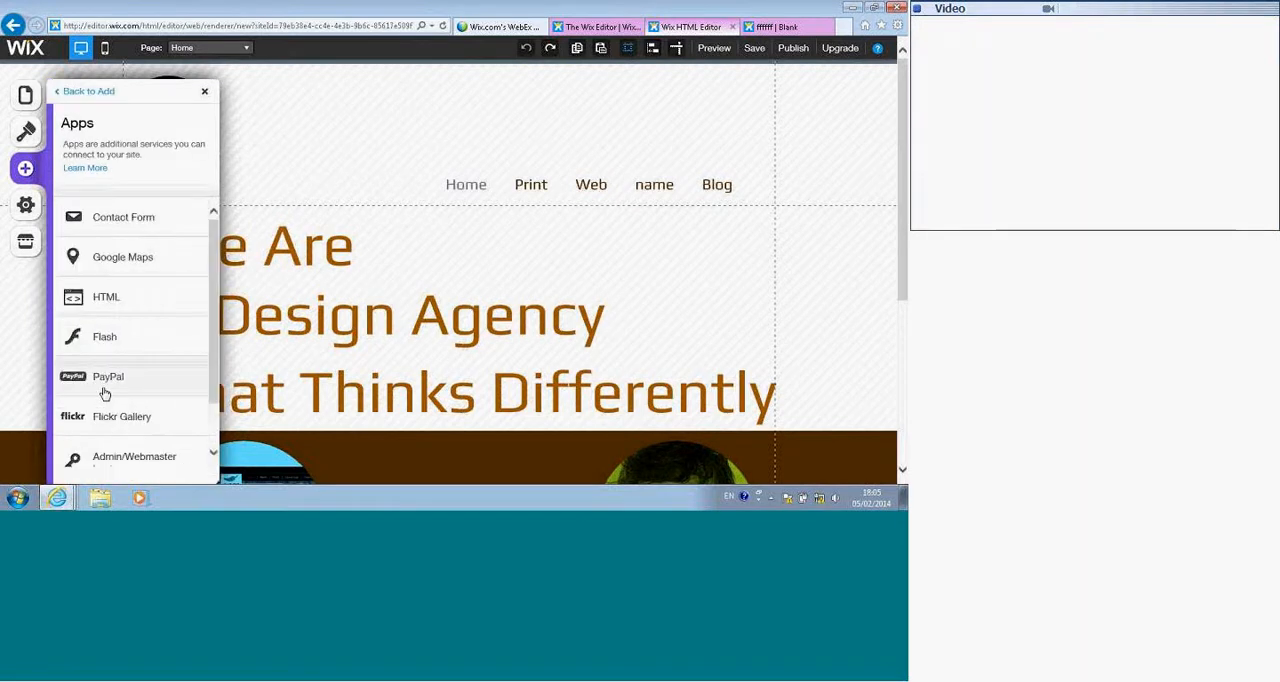
pyautogui.click(98, 303)
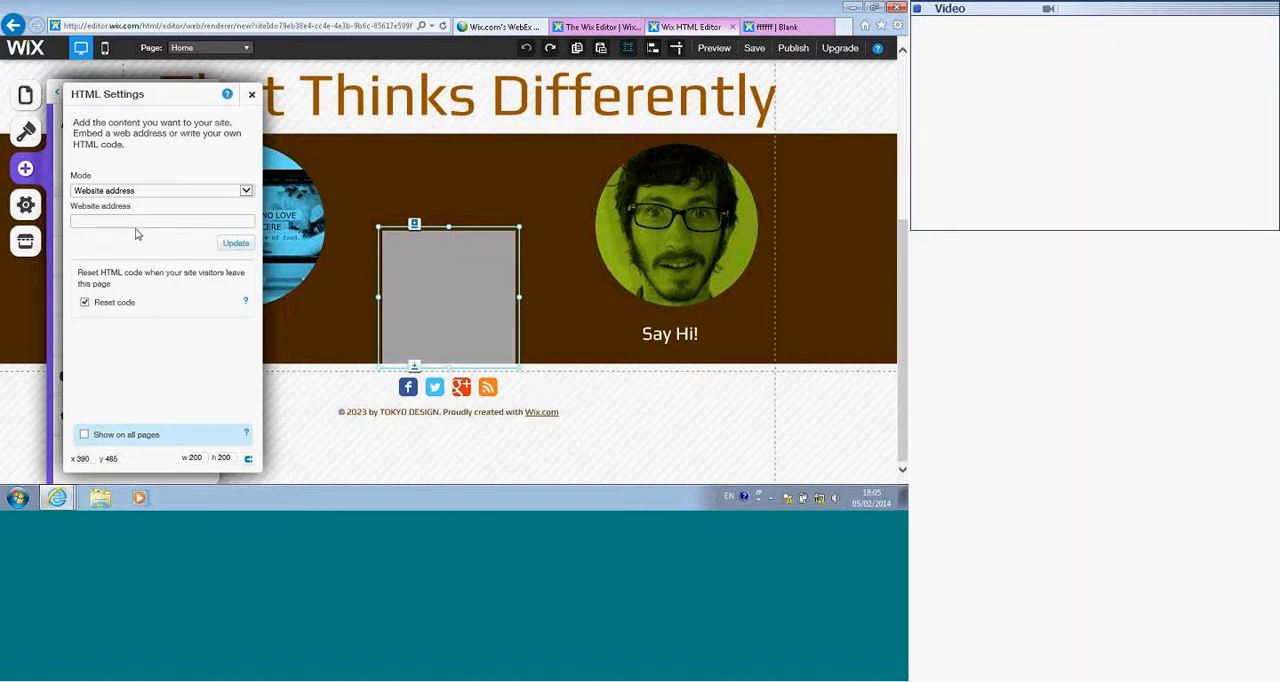
# Step: Set the HTML element's mode to HTML code, leave its embed code empty, and close its settings and the list of apps
pyautogui.click(246, 191)
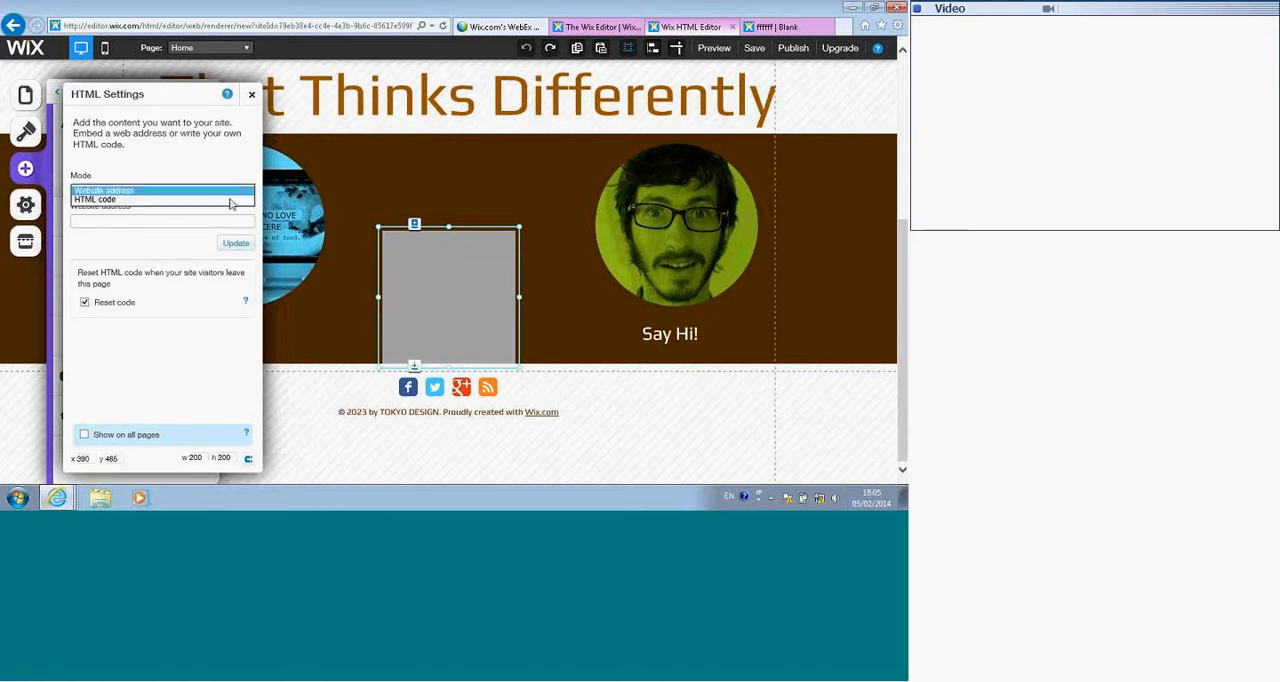
pyautogui.click(95, 200)
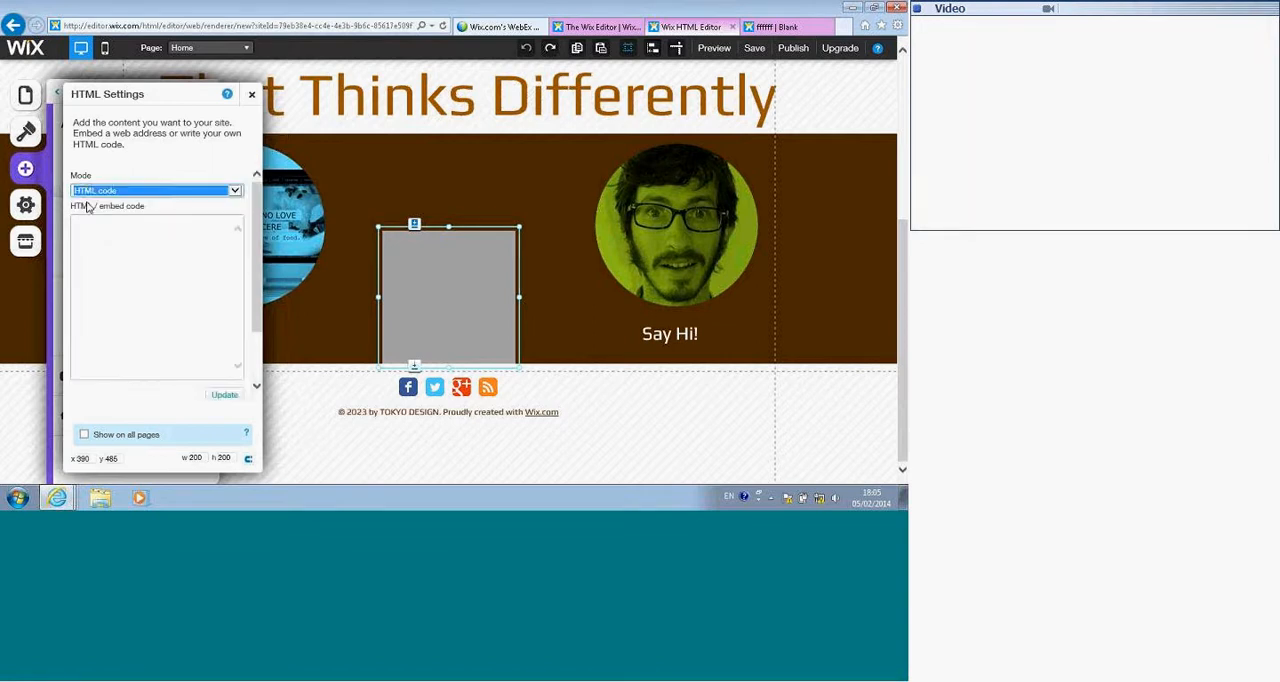
pyautogui.click(126, 230)
pyautogui.click(127, 231)
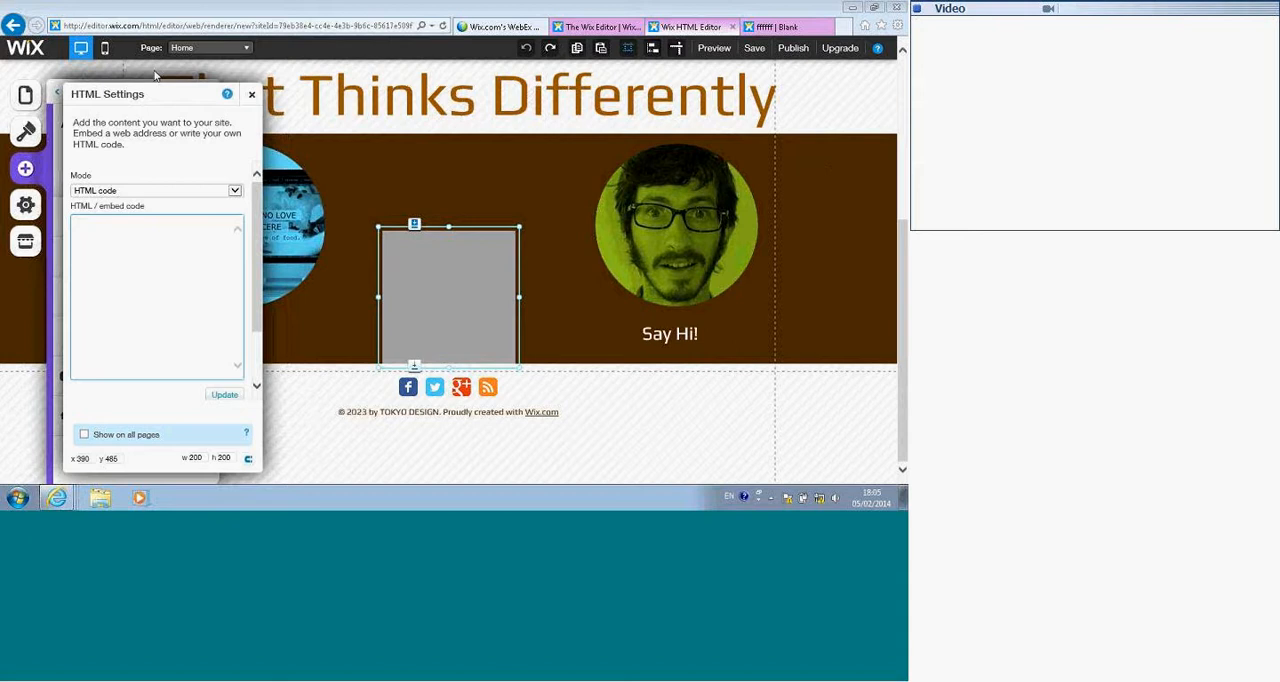
pyautogui.click(214, 97)
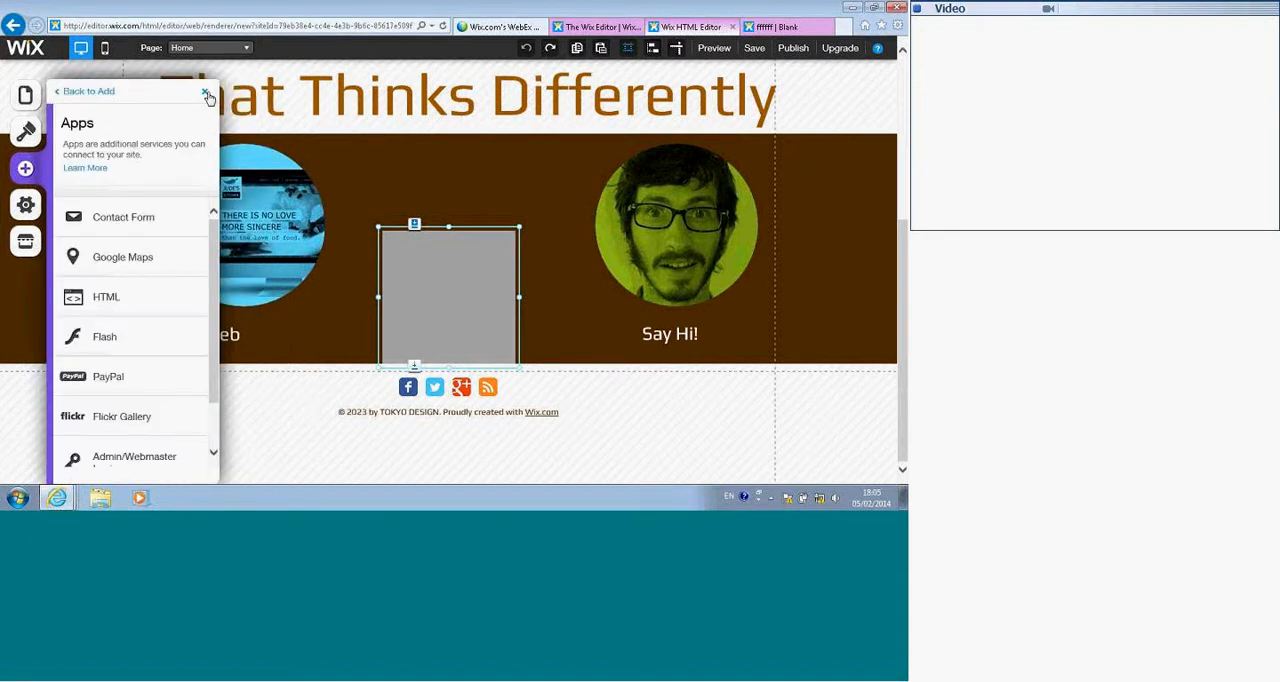
pyautogui.click(206, 93)
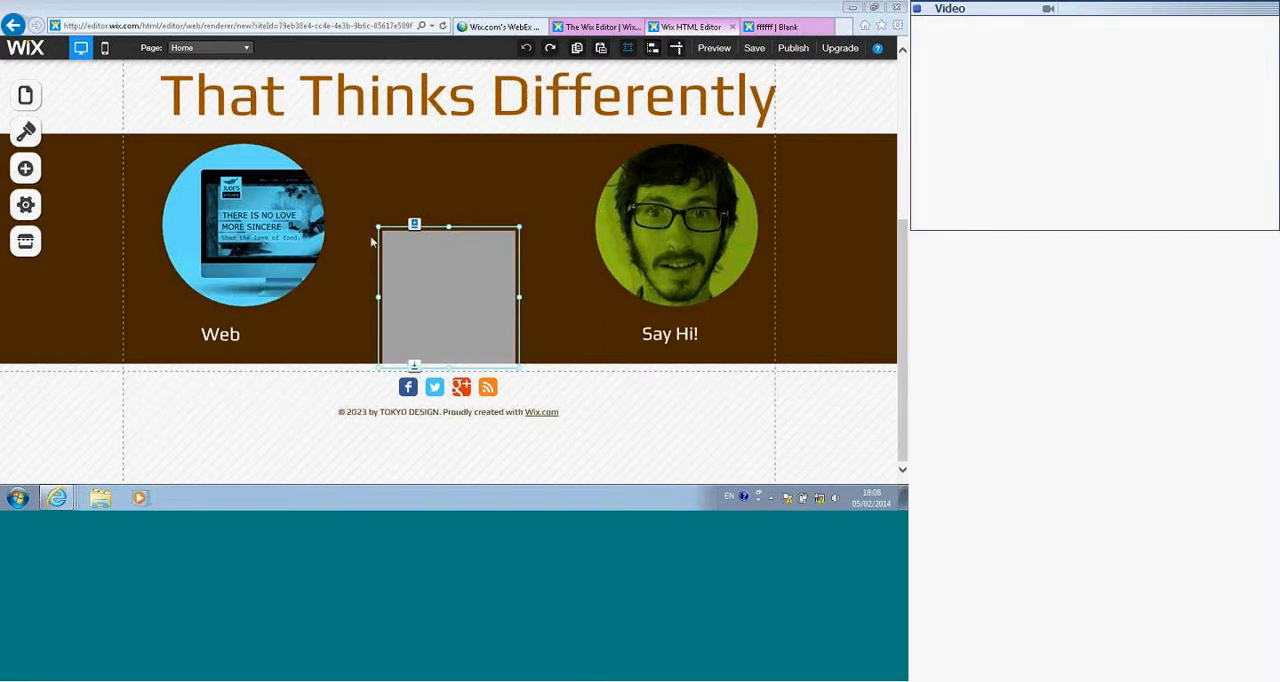
pyautogui.click(403, 263)
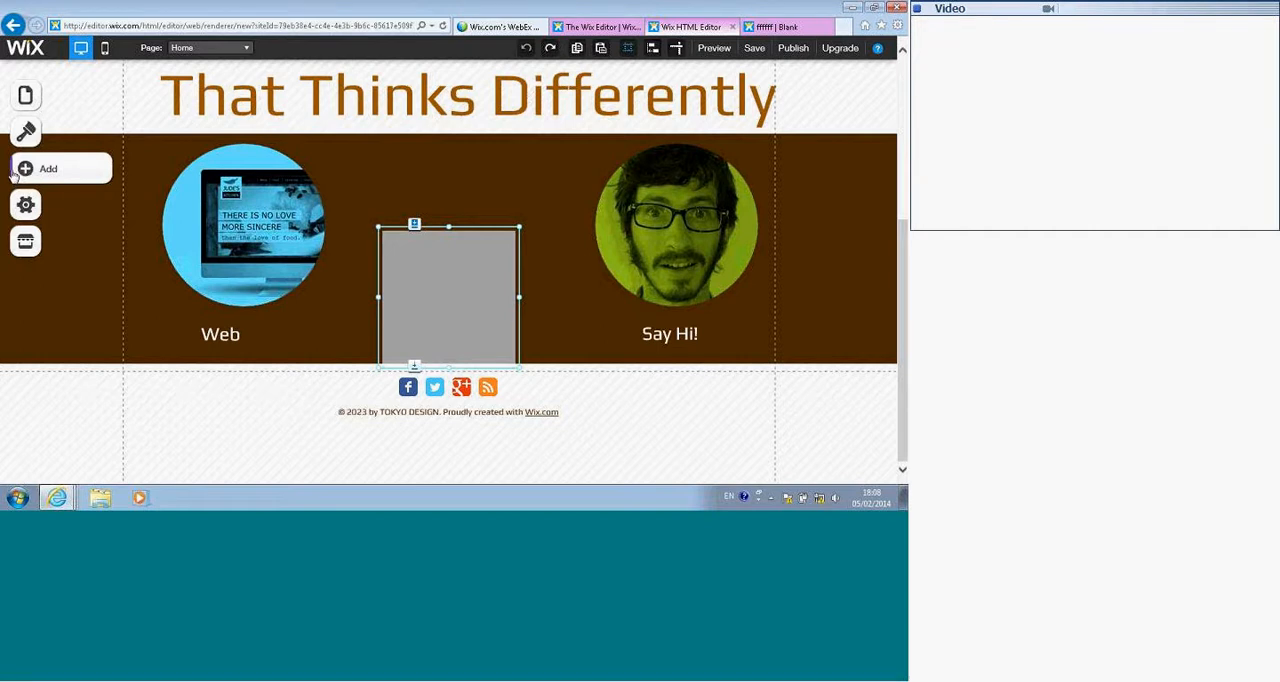
# Step: Add a Honeycomb image gallery to the Home page
pyautogui.click(25, 168)
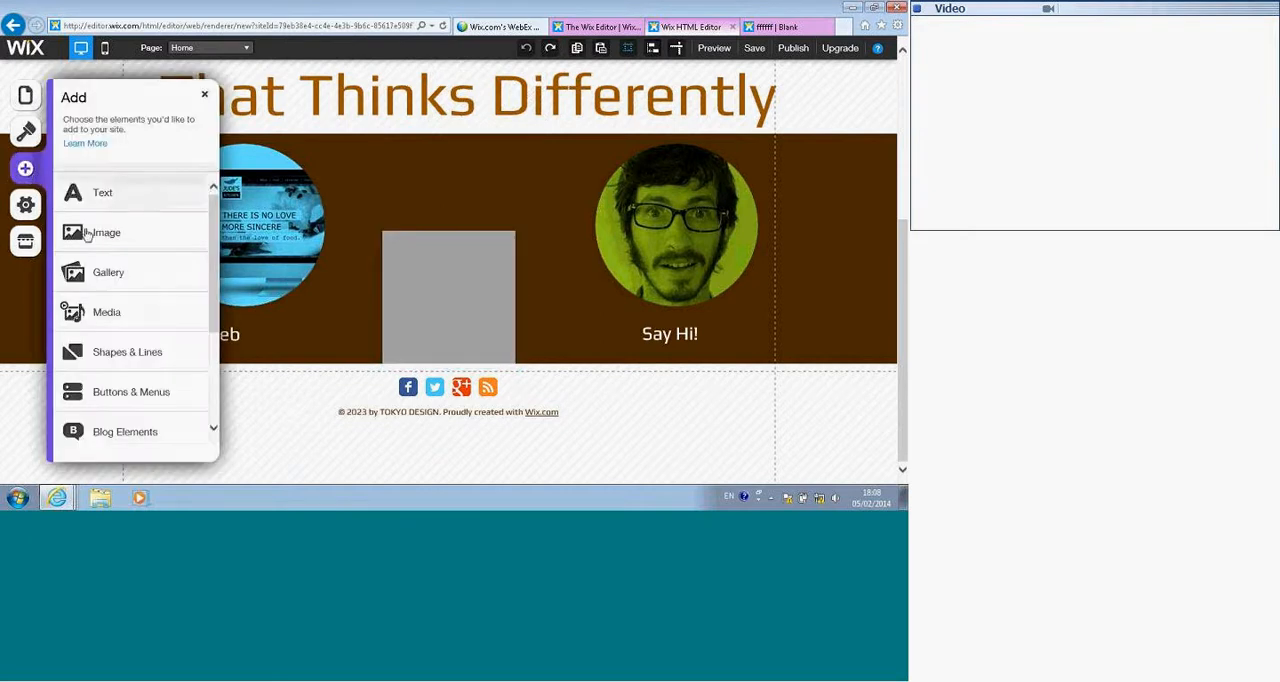
pyautogui.click(101, 281)
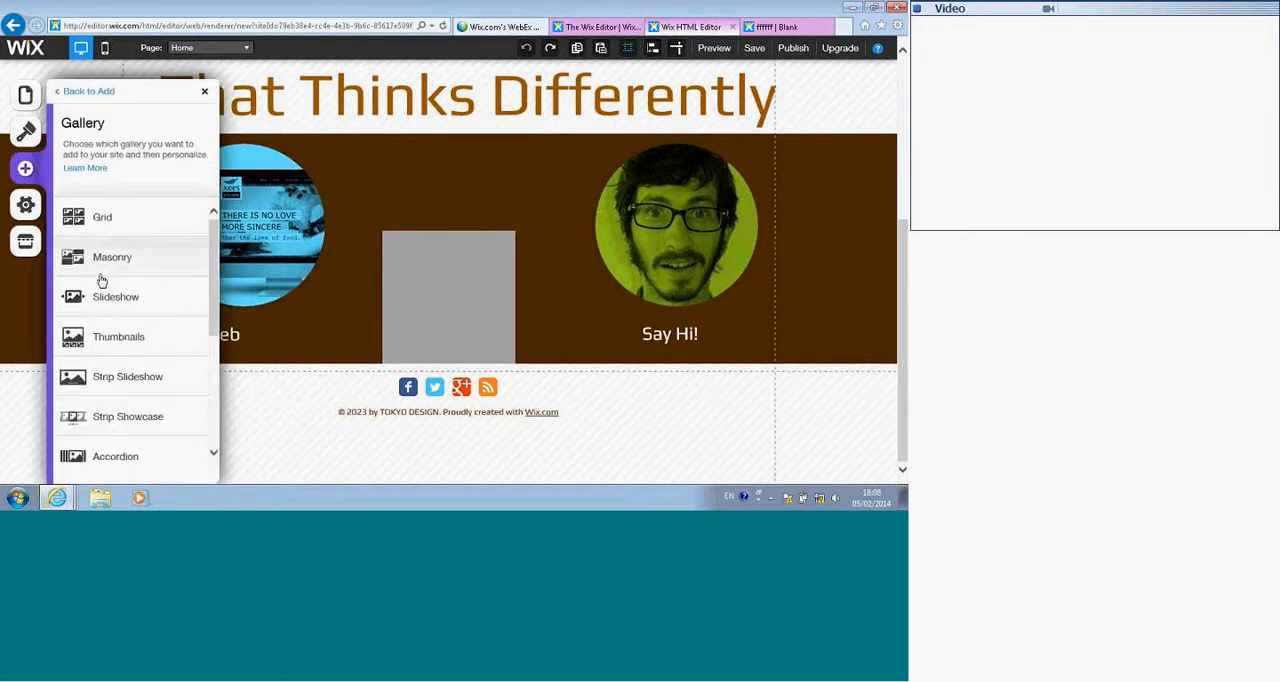
pyautogui.scroll(-1, 112, 291)
pyautogui.scroll(-3, 108, 330)
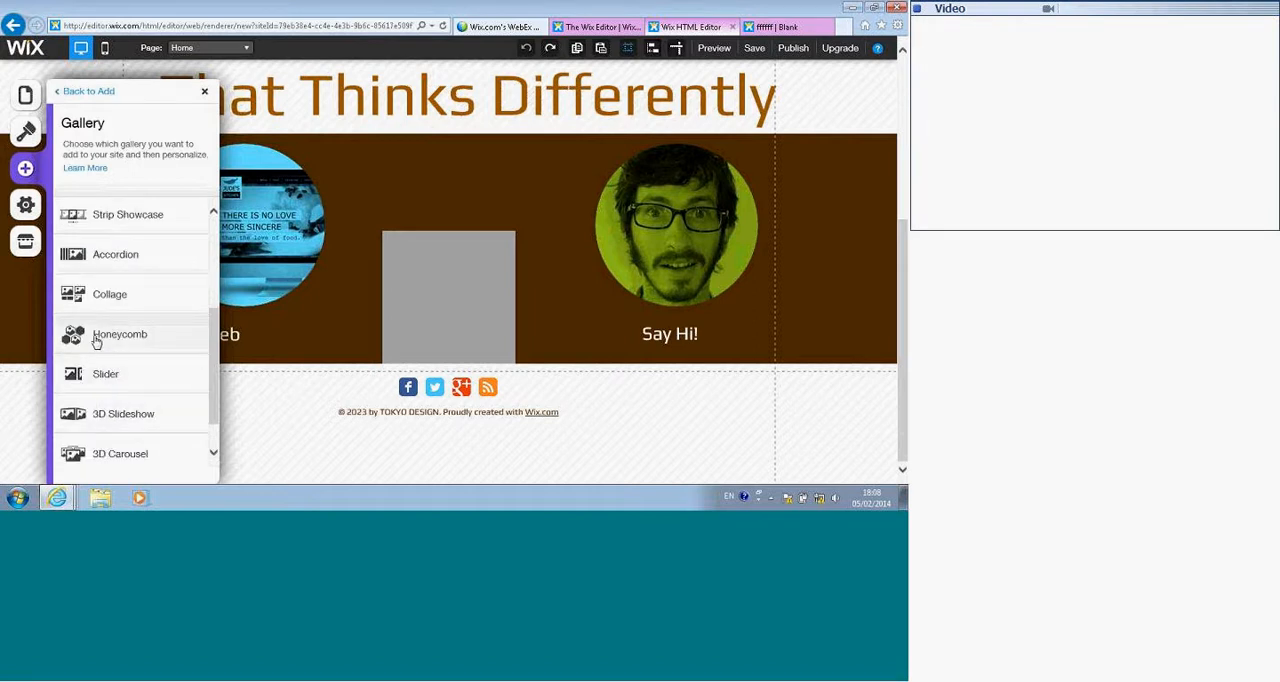
pyautogui.click(92, 339)
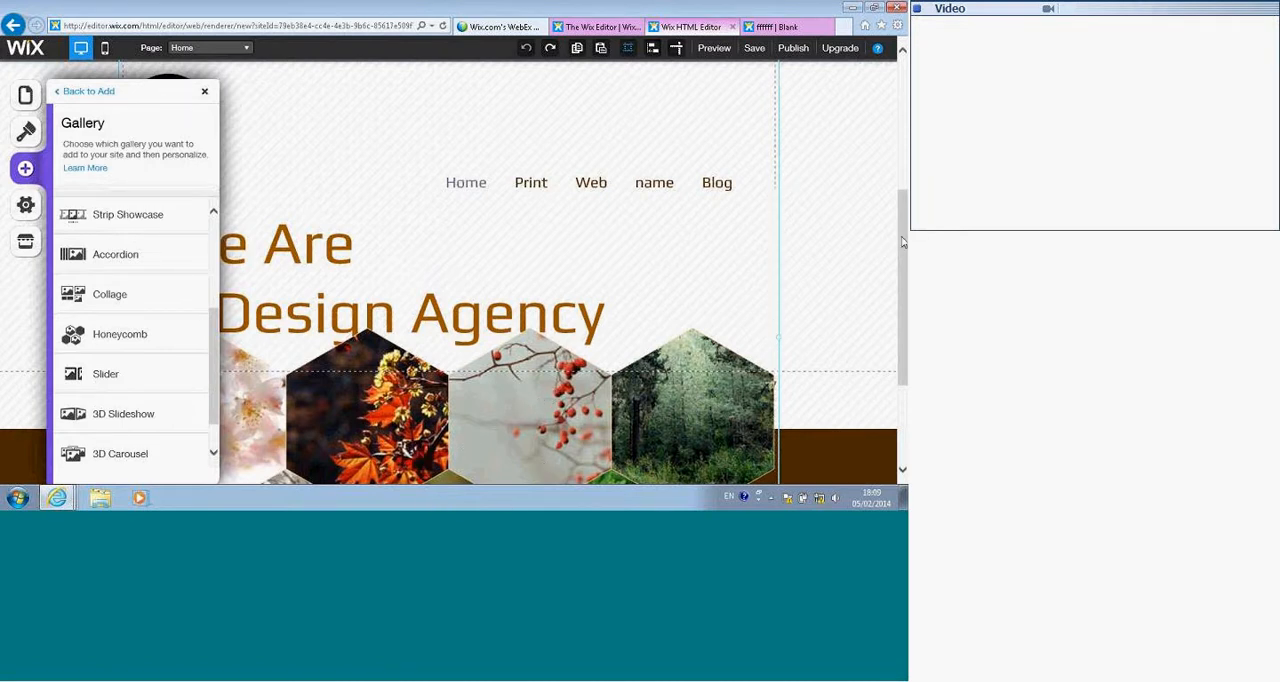
# Step: Preview the site, enlarge and close the Autumn Leaves gallery image, and look through the rest of the honeycomb gallery
pyautogui.scroll(-4, 693, 368)
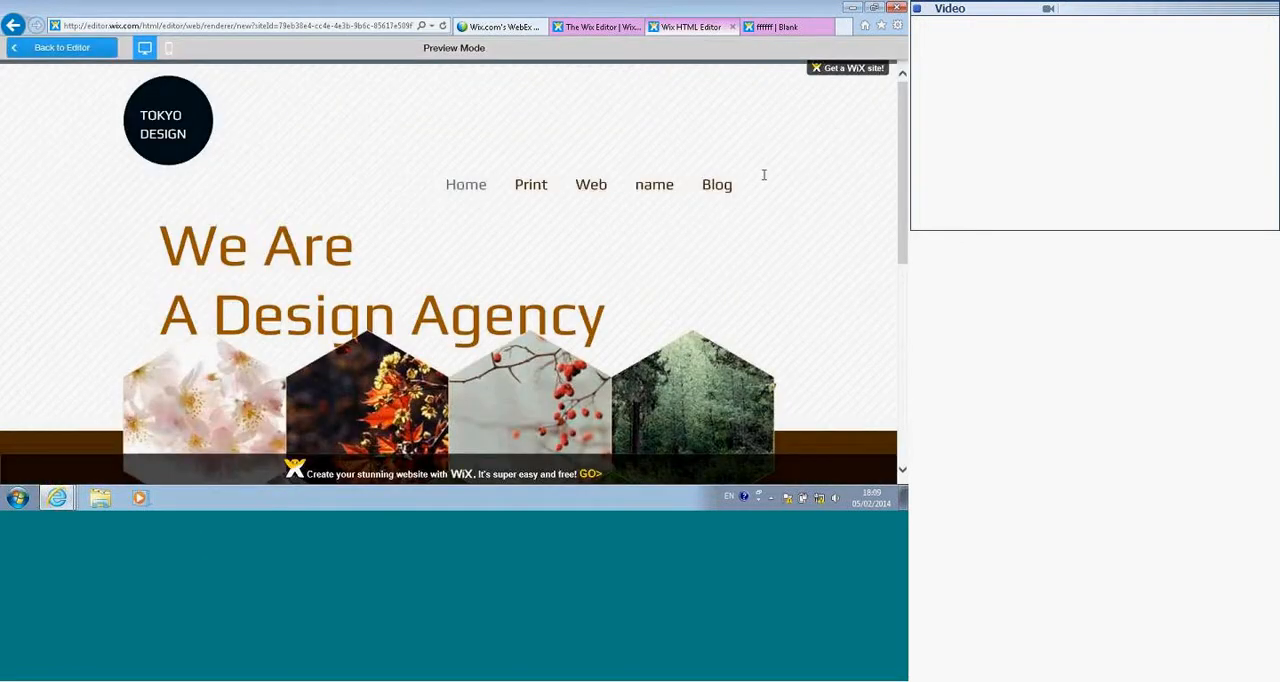
pyautogui.click(363, 405)
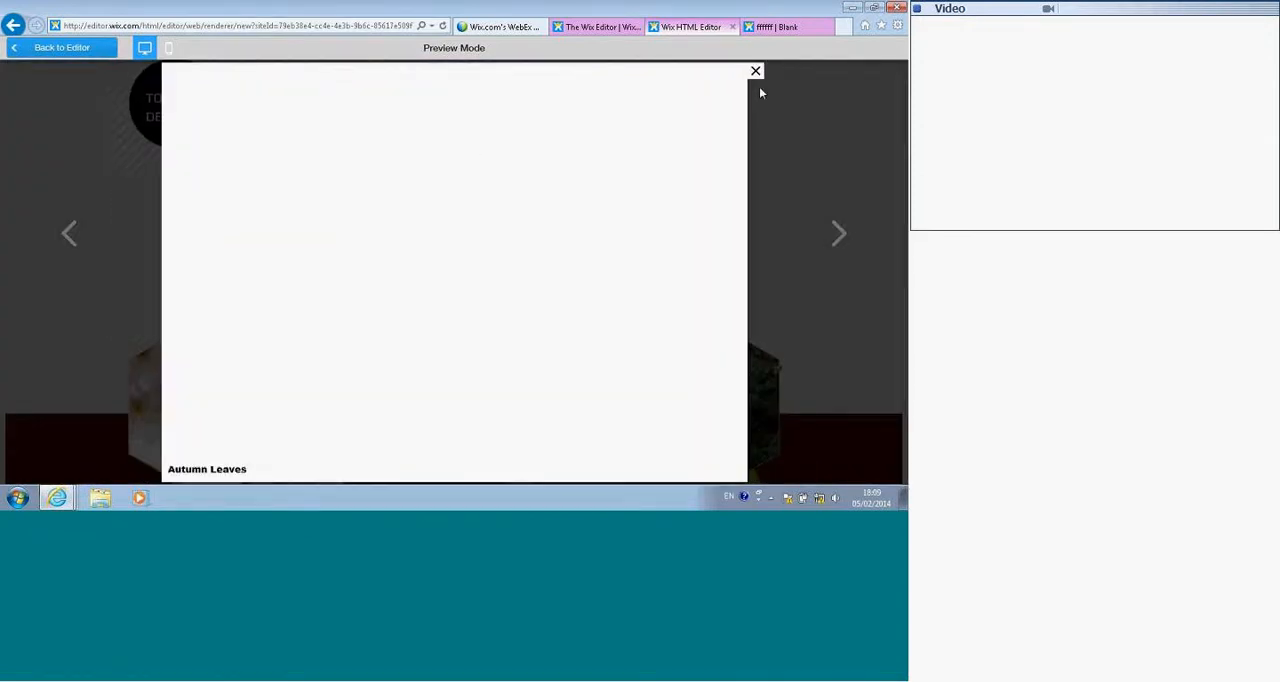
pyautogui.click(755, 72)
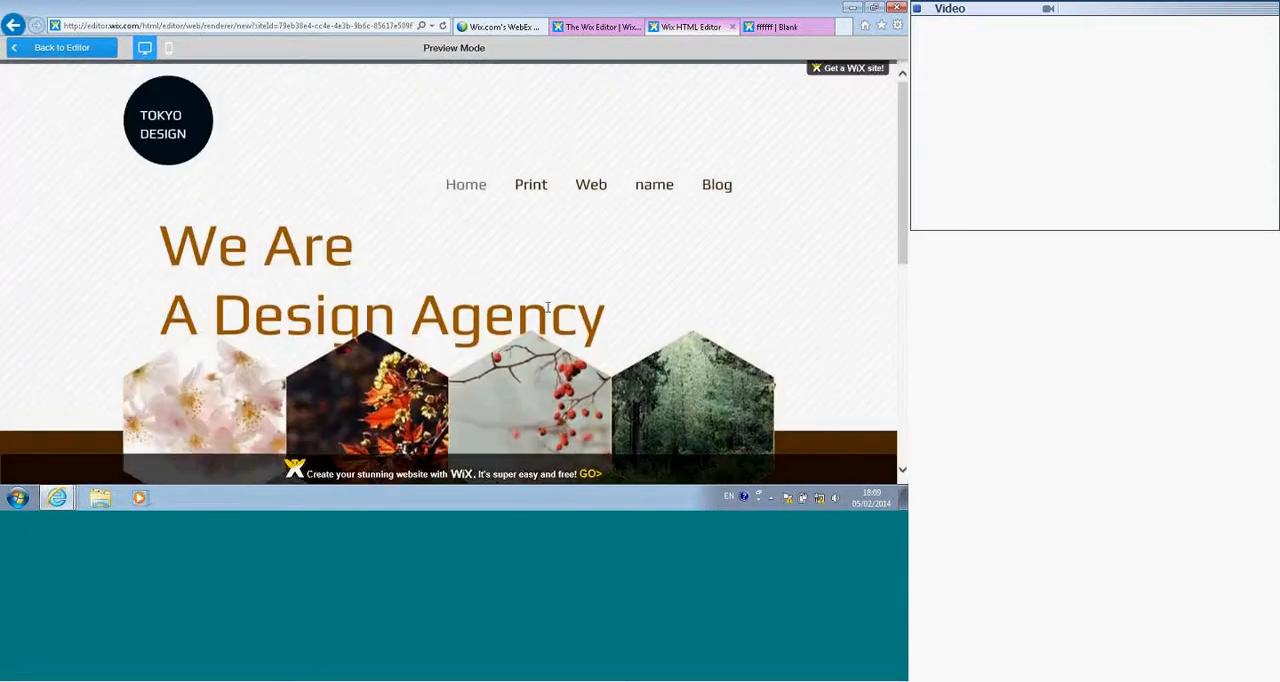
pyautogui.scroll(-3, 381, 319)
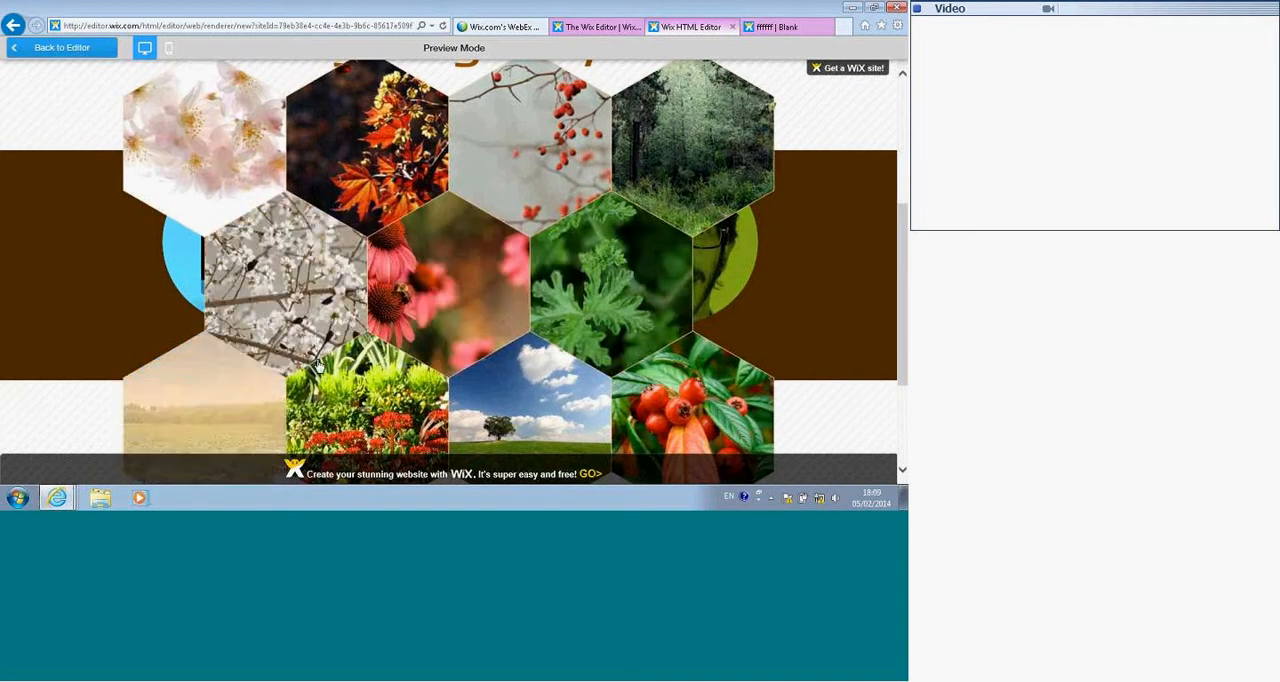
pyautogui.scroll(-3, 381, 319)
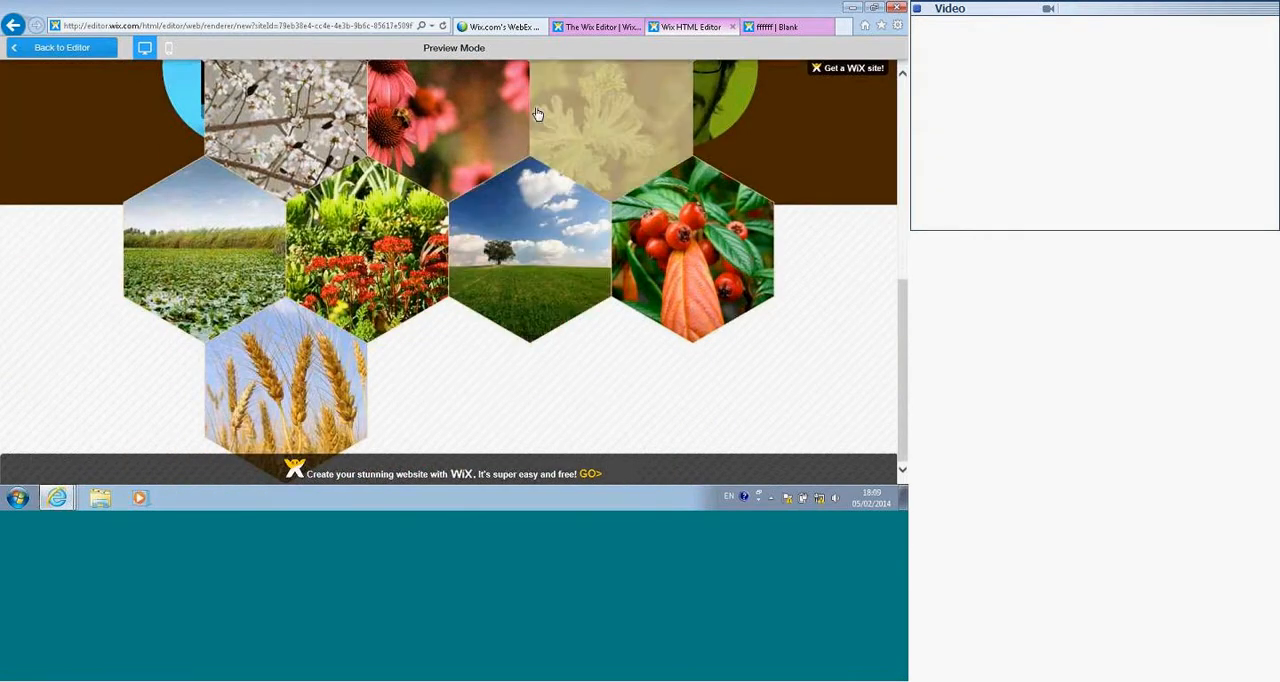
pyautogui.scroll(3, 272, 132)
pyautogui.scroll(3, 276, 139)
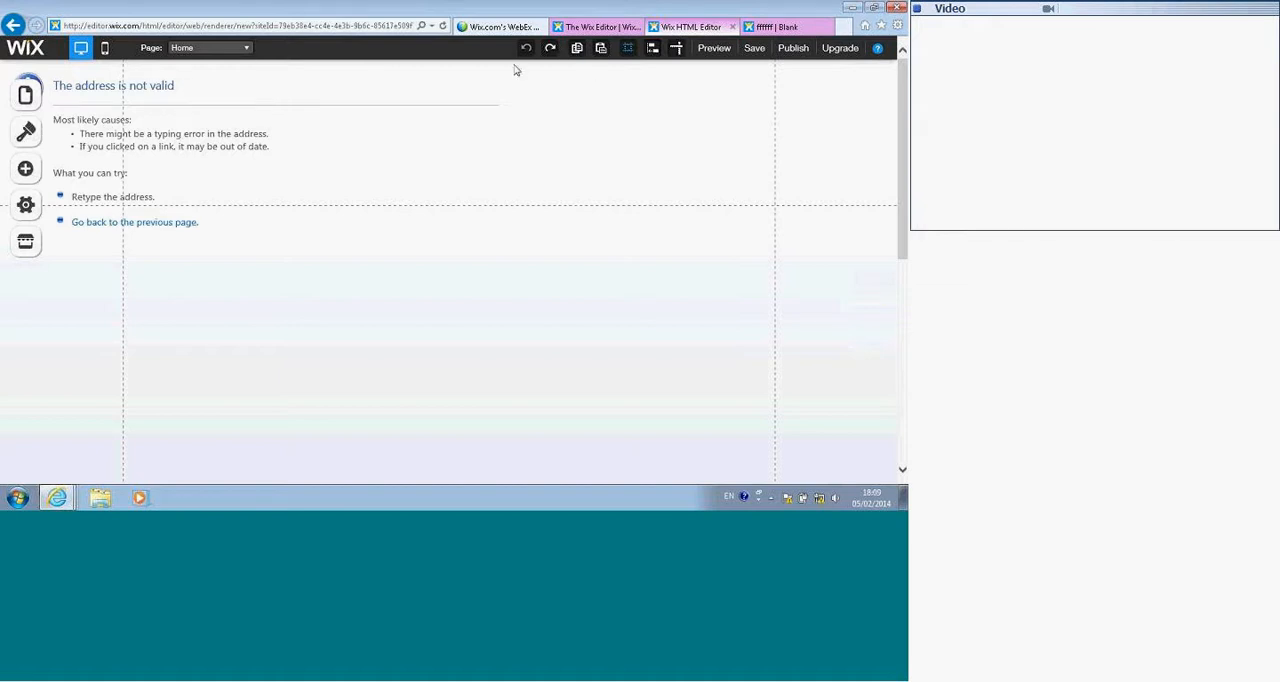
# Step: Reload the editor page, agreeing to leave without saving, and dismiss the unresponsive Internet Explorer windows
pyautogui.click(443, 27)
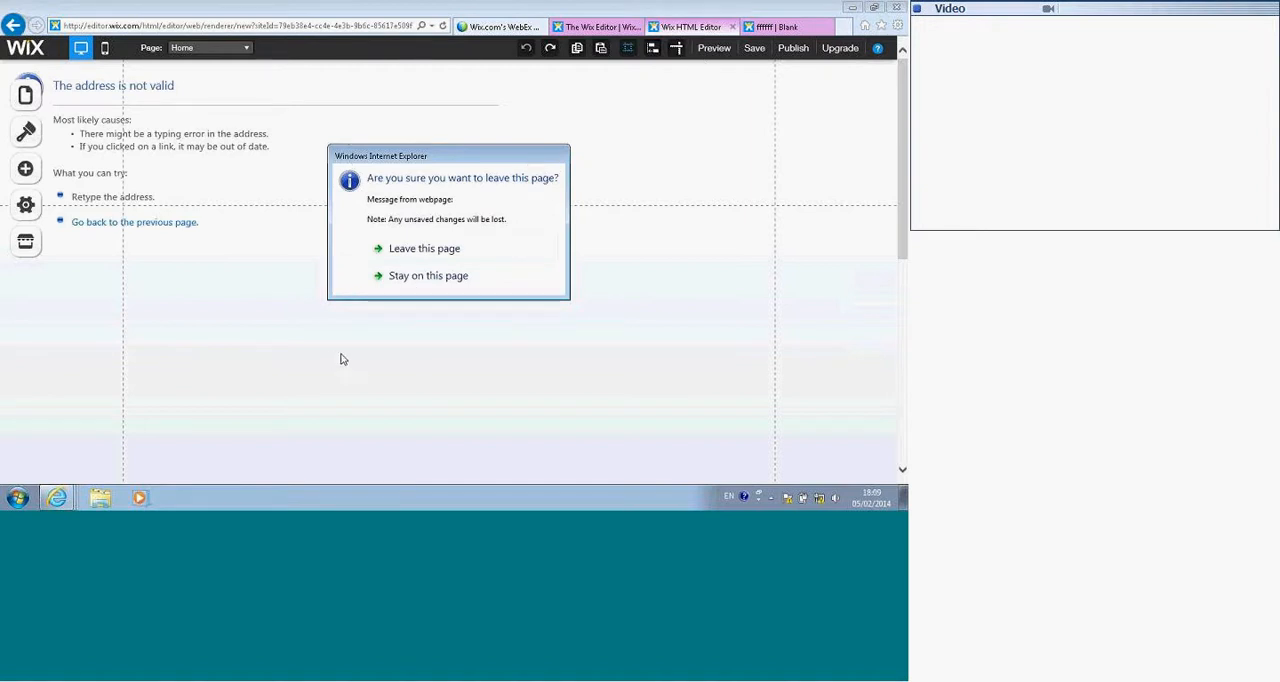
pyautogui.click(411, 251)
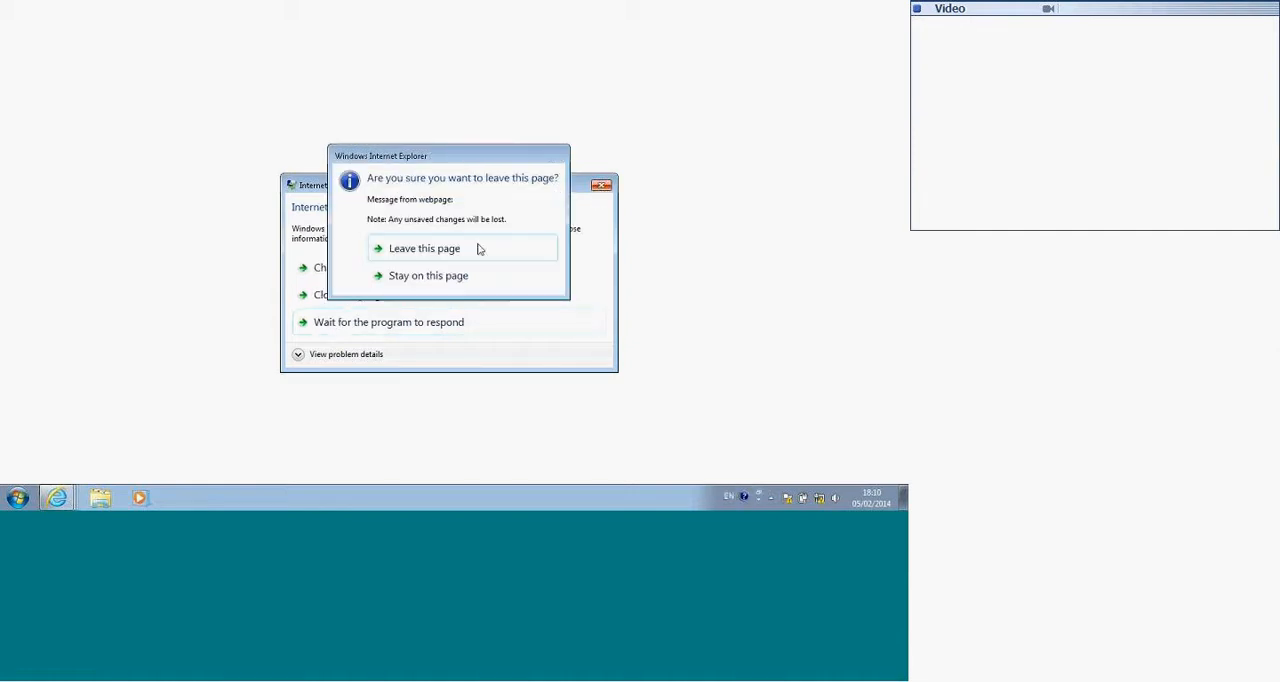
pyautogui.click(413, 251)
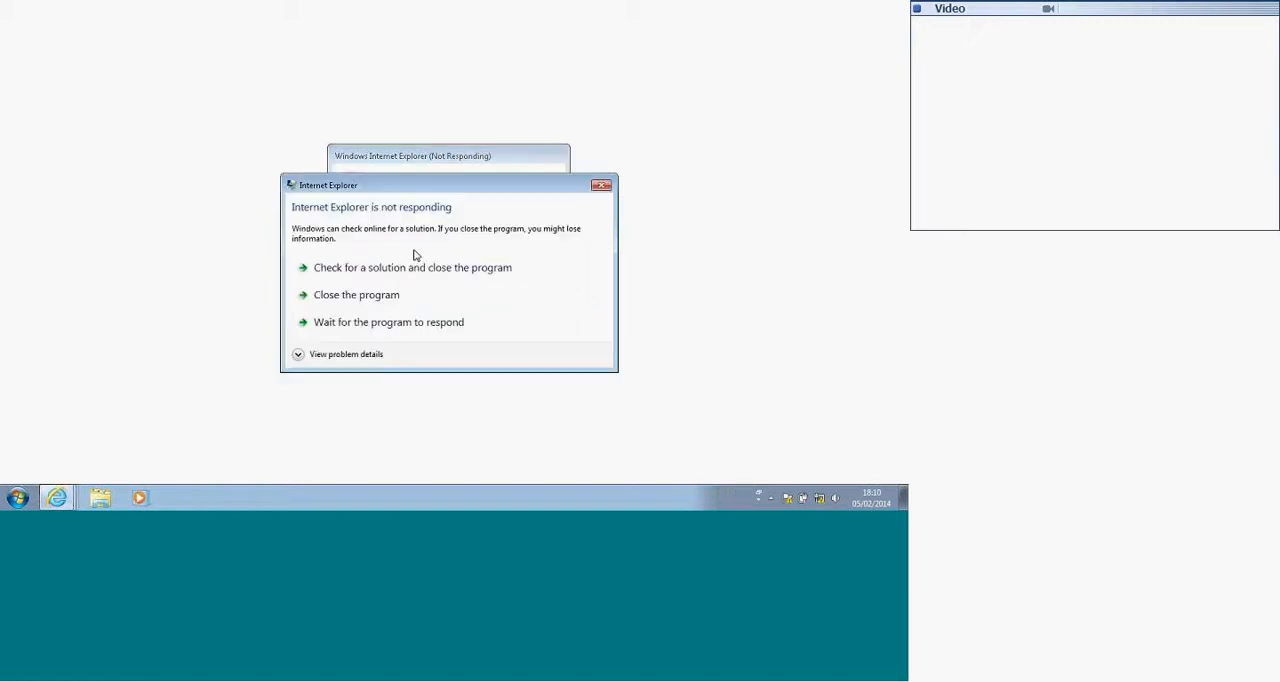
pyautogui.click(593, 189)
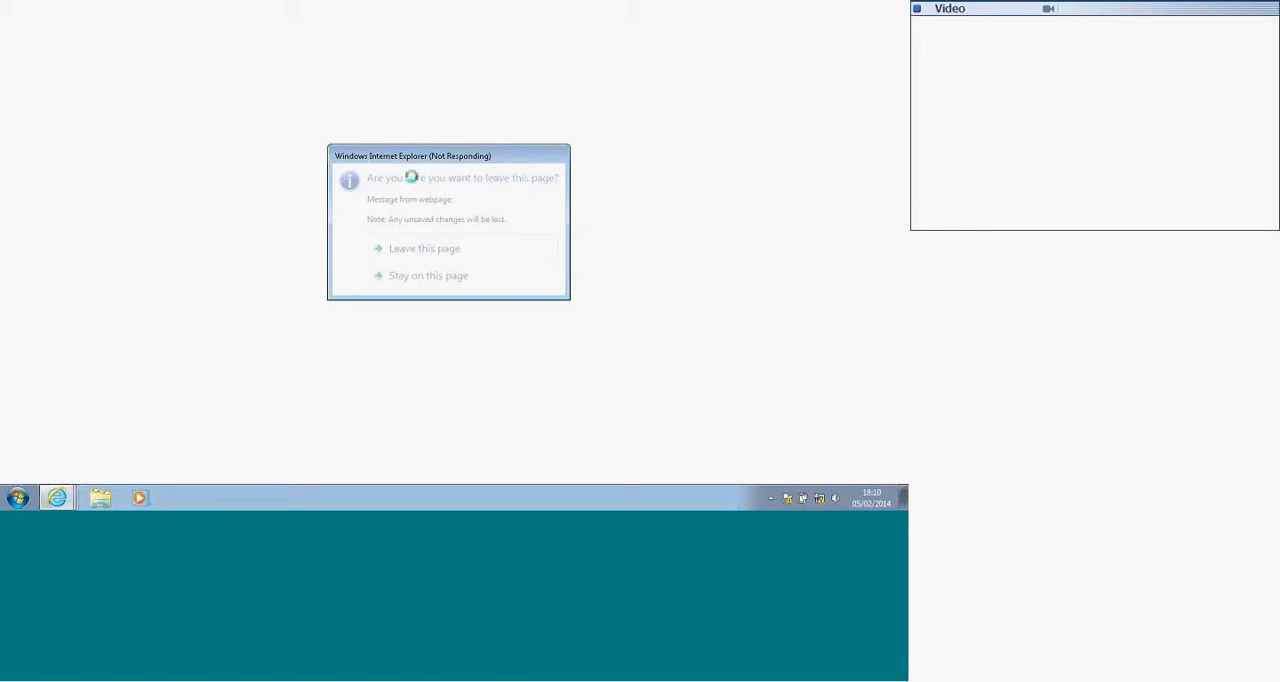
pyautogui.click(54, 500)
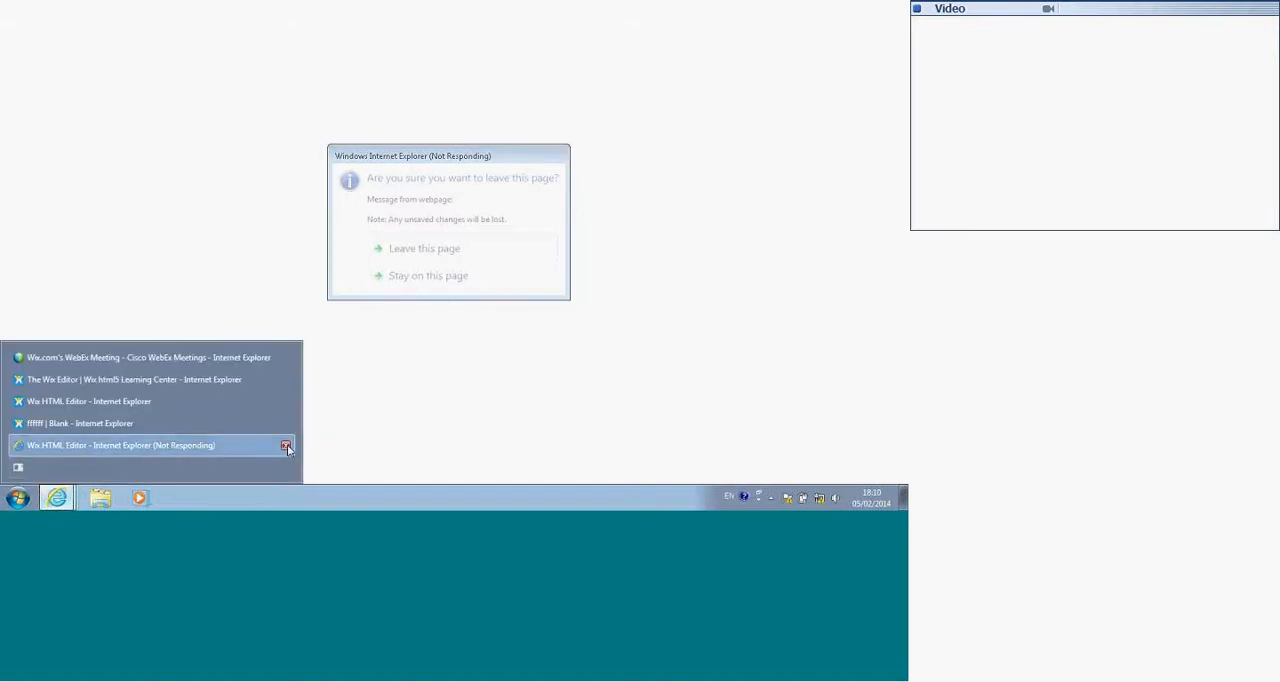
pyautogui.click(286, 448)
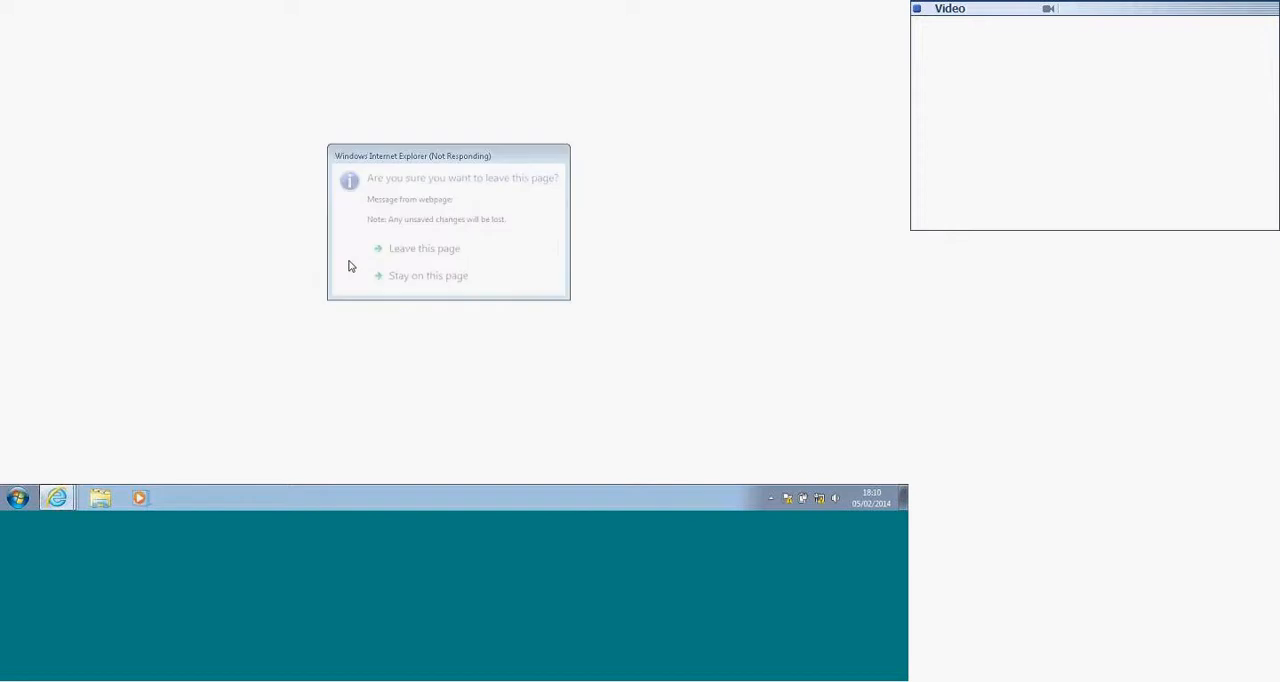
pyautogui.click(378, 273)
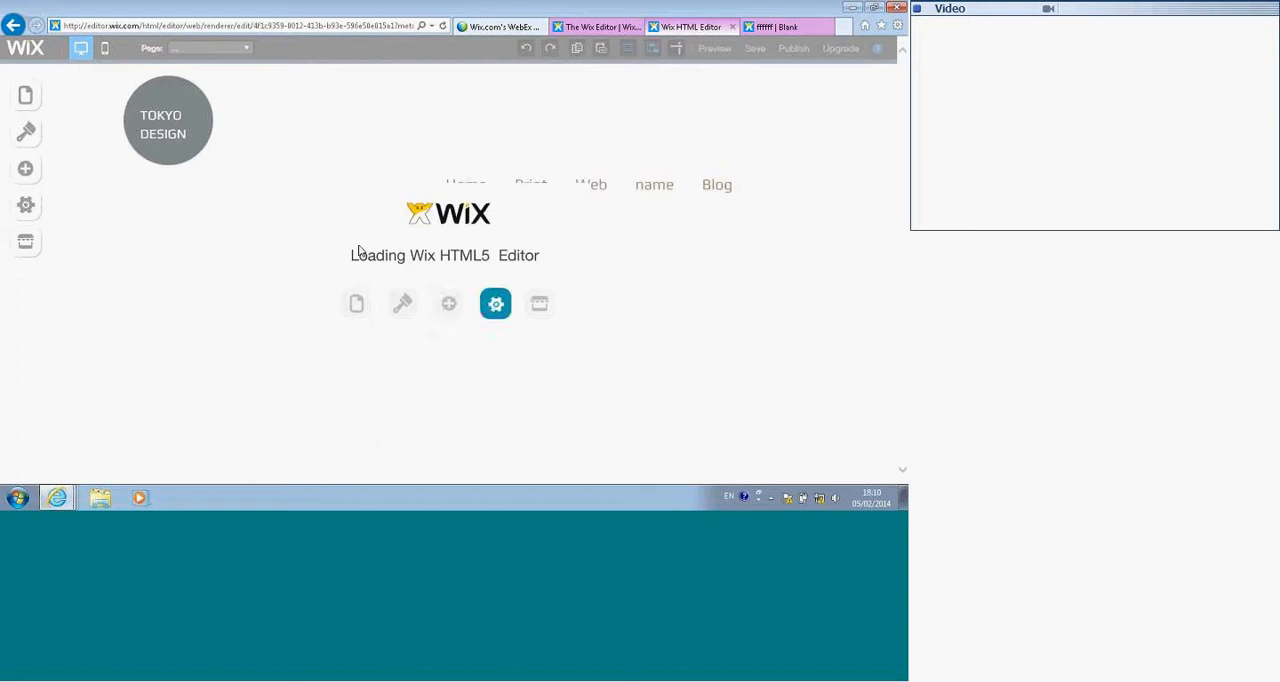
# Step: Add the Web-Stat app, found by searching the App Market for "counter", and move it into the brown strip above the Print label
pyautogui.click(25, 244)
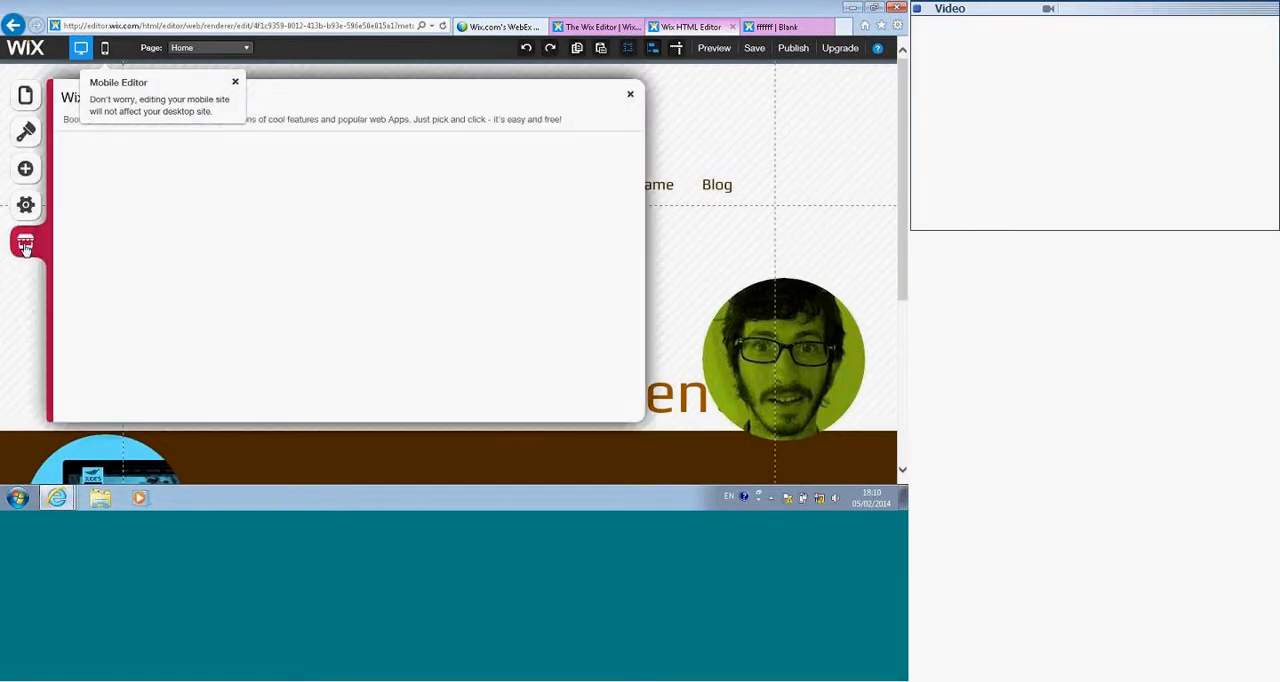
pyautogui.write('counter')
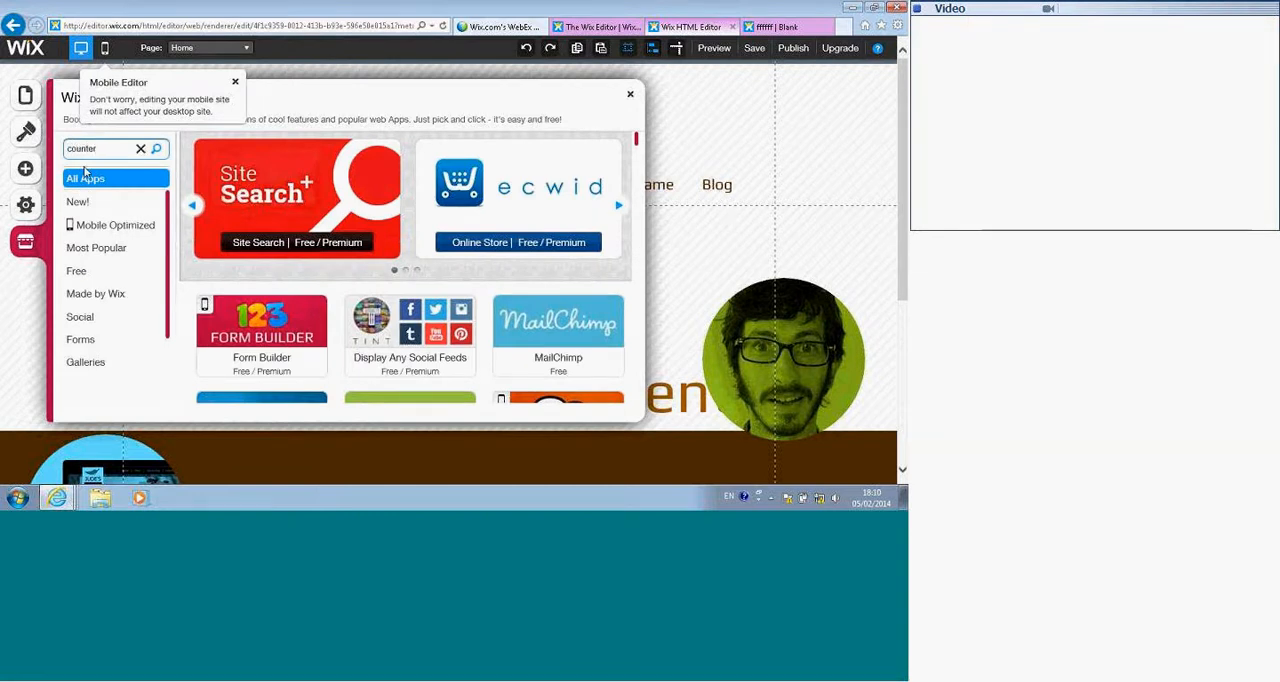
pyautogui.press('Return')
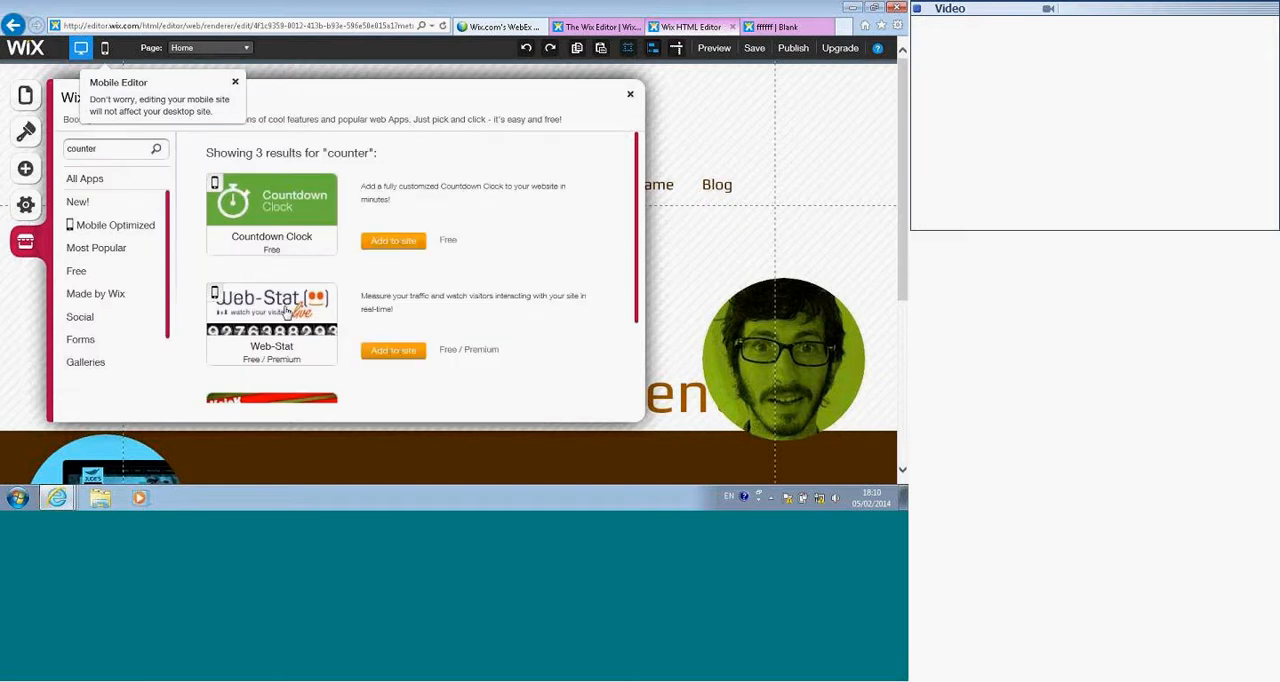
pyautogui.scroll(-1, 287, 312)
pyautogui.click(372, 332)
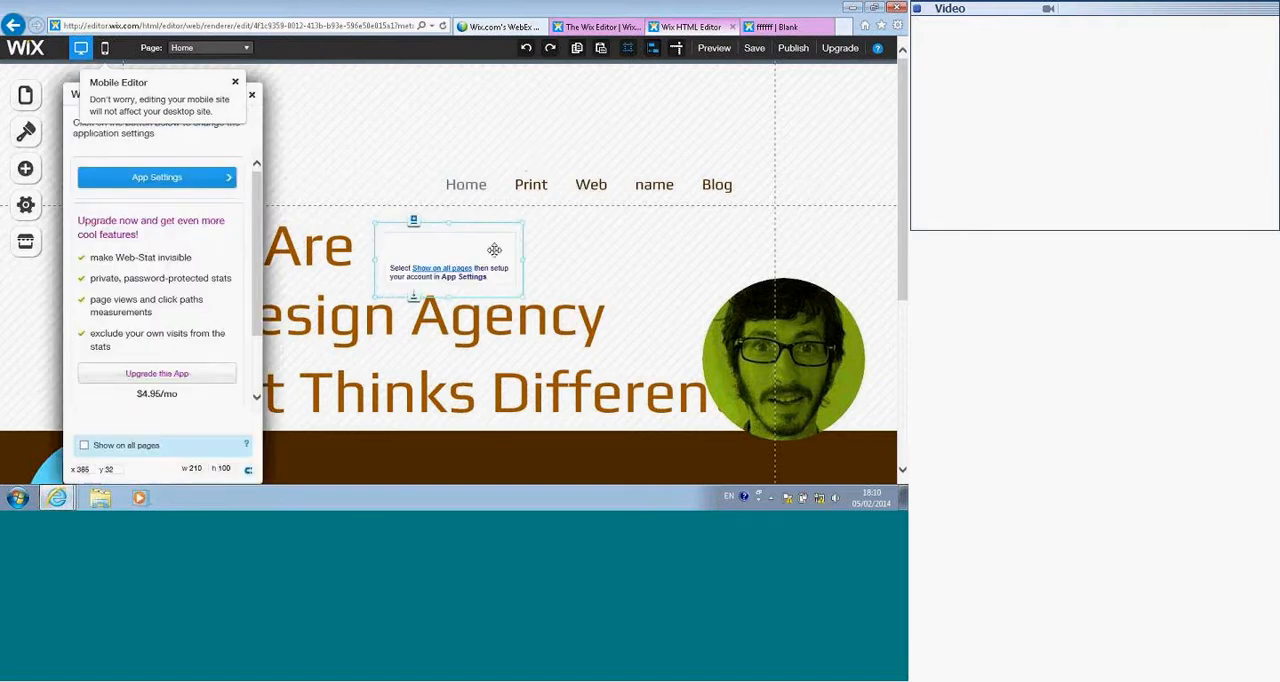
pyautogui.moveTo(471, 338); pyautogui.dragTo(441, 344)
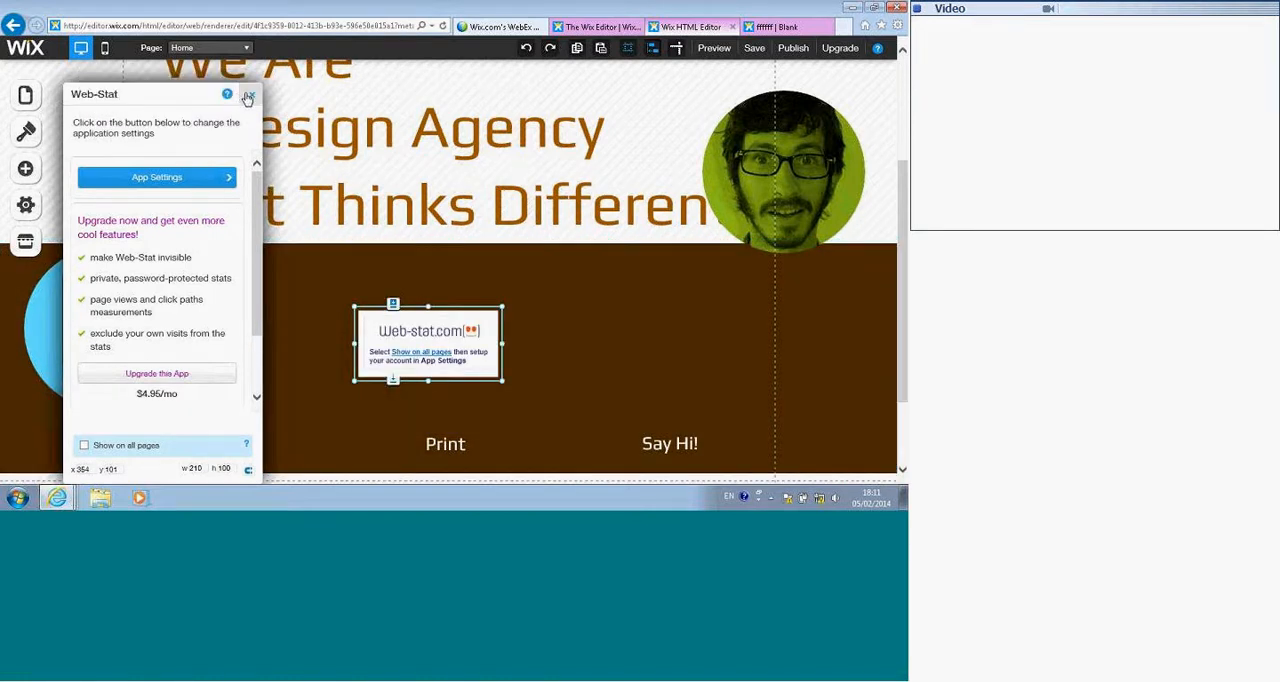
pyautogui.click(249, 96)
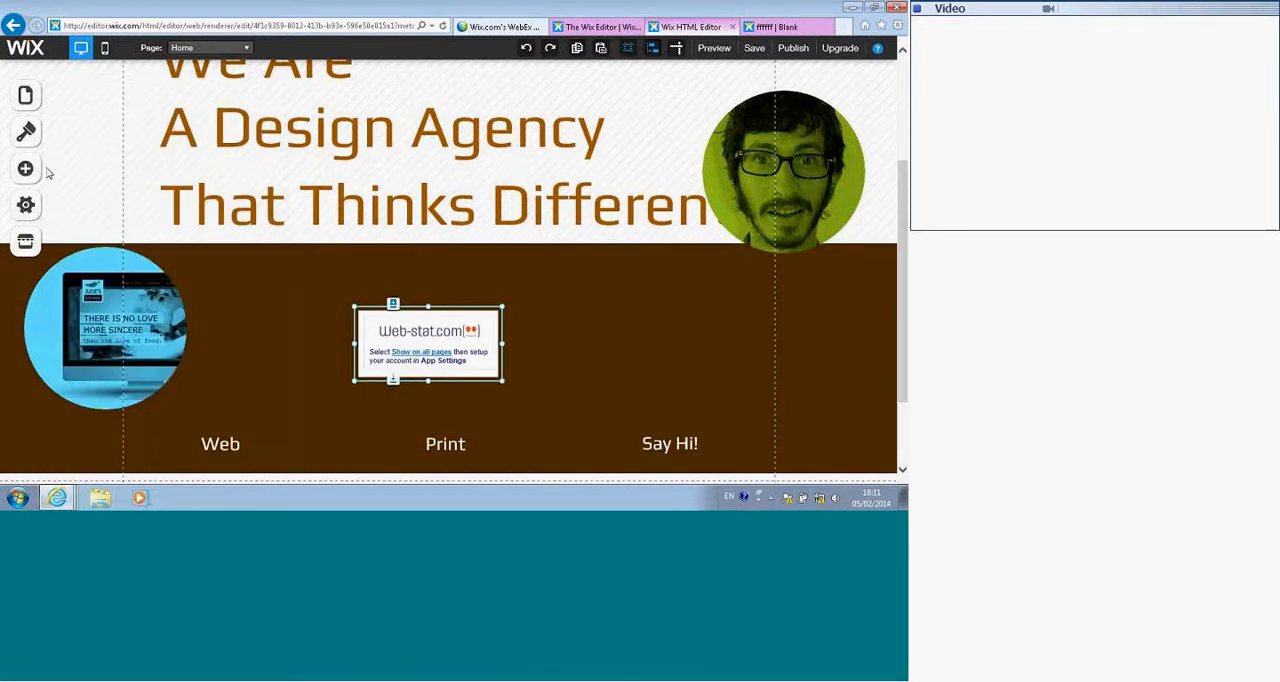
# Step: Search the App Market for "counter" again and look through the apps it offers
pyautogui.click(26, 248)
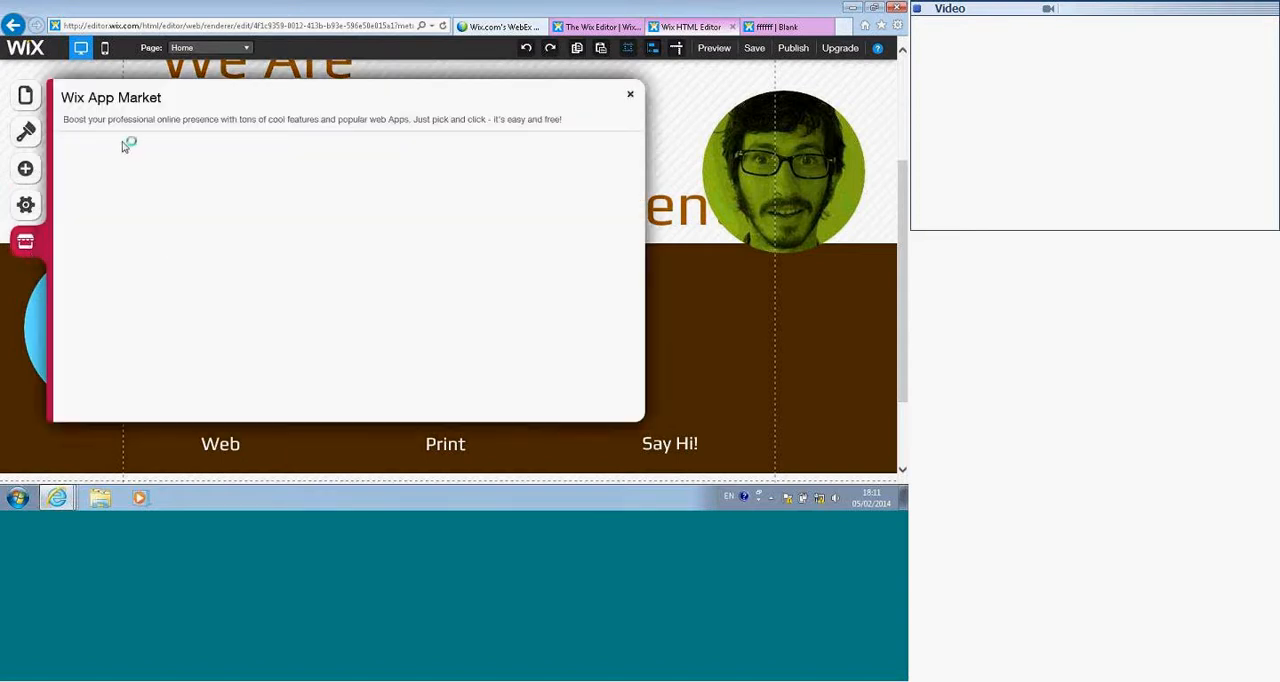
pyautogui.write('c')
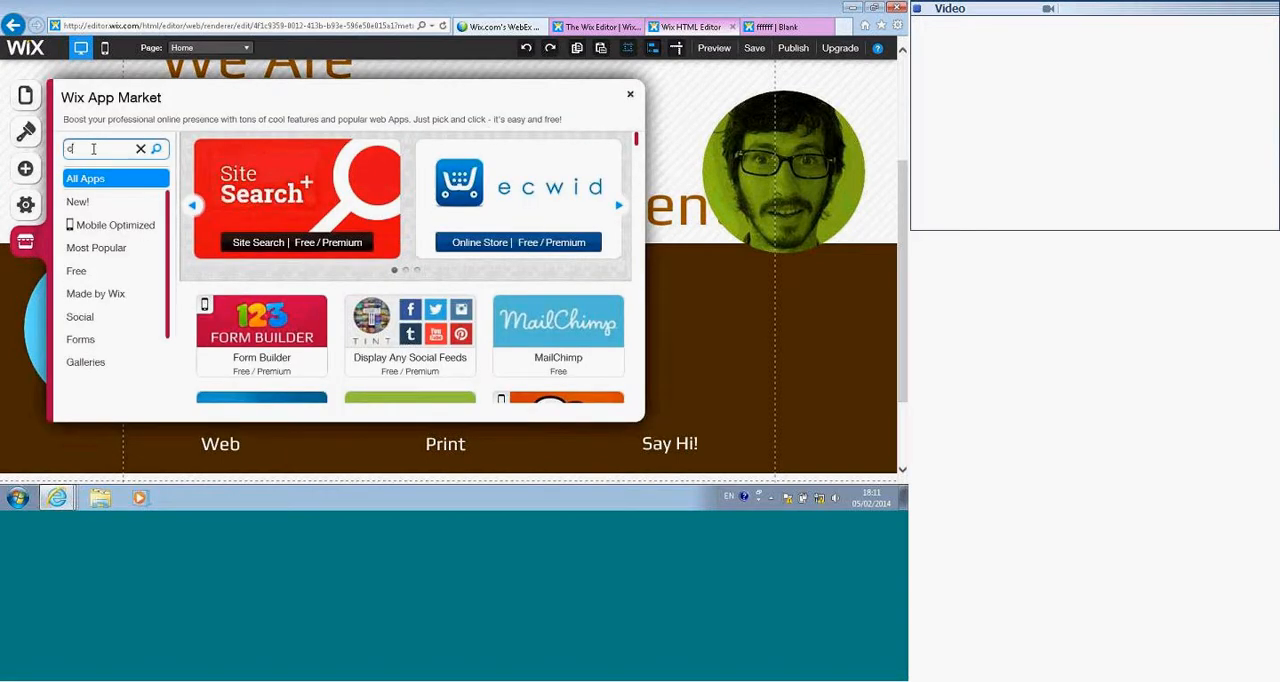
pyautogui.write('ounter')
pyautogui.press('Return')
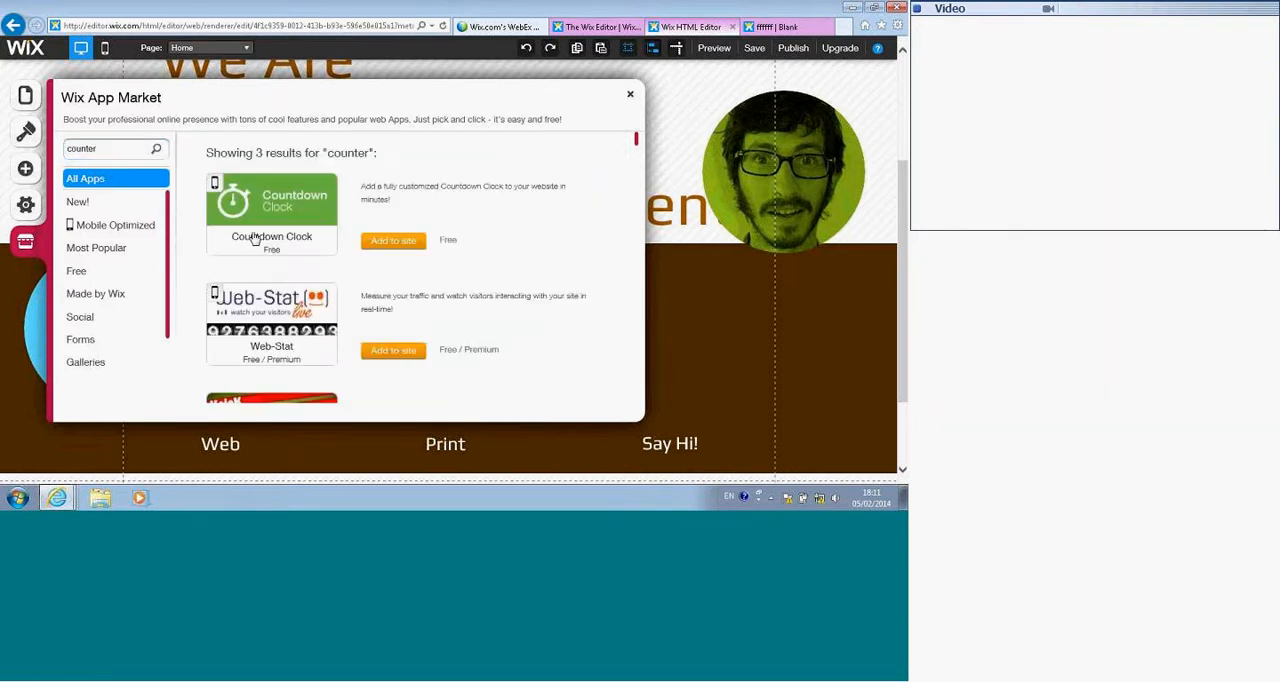
pyautogui.scroll(-2, 302, 301)
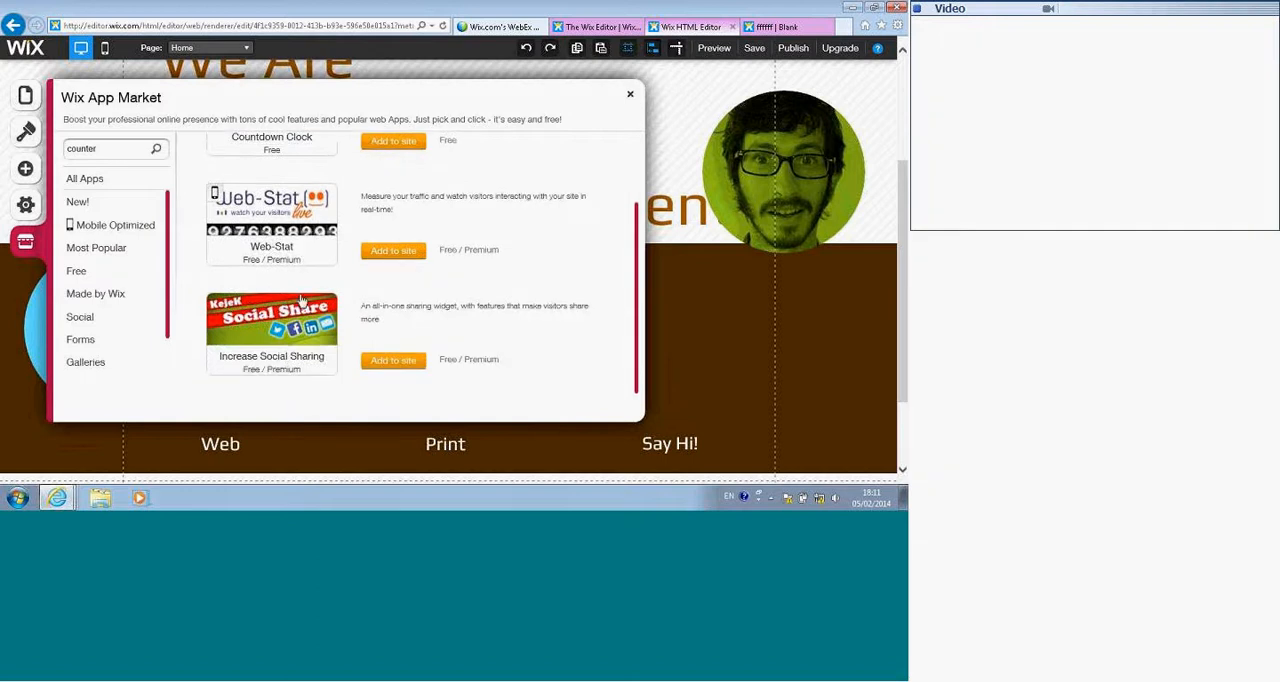
pyautogui.scroll(-3, 302, 301)
pyautogui.scroll(5, 319, 236)
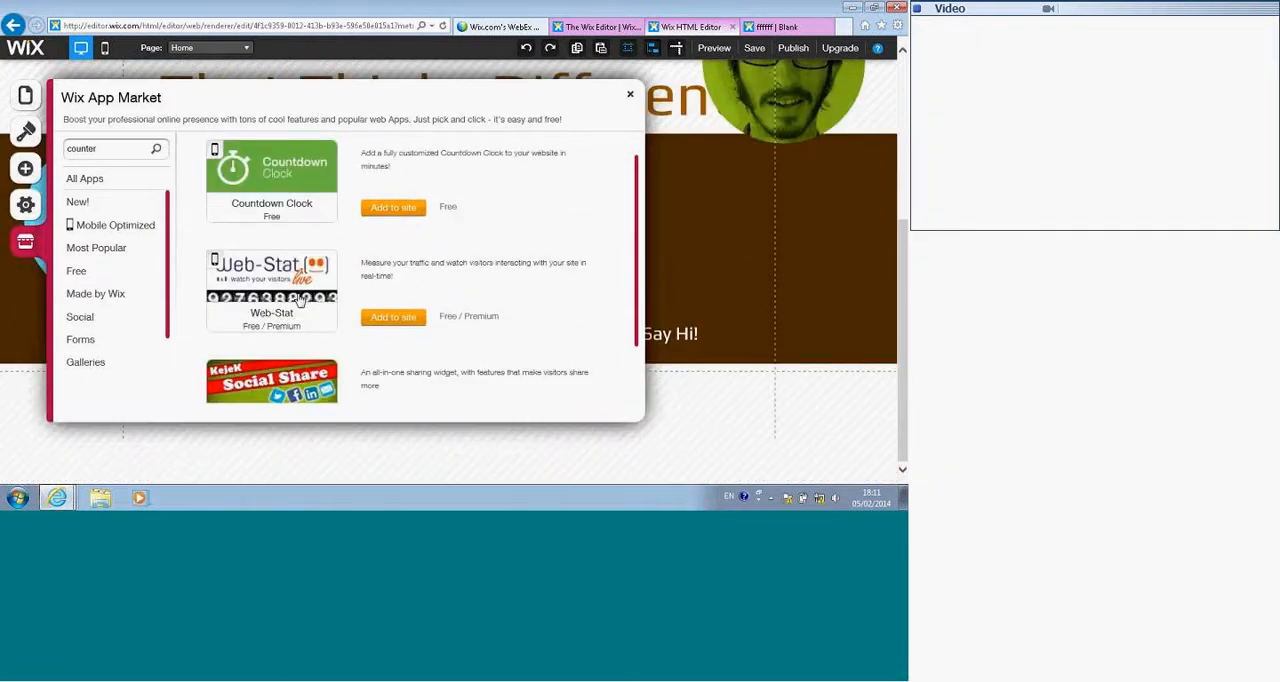
# Step: Review the Countdown Clock app's demo, features, reviews and developer information
pyautogui.click(286, 222)
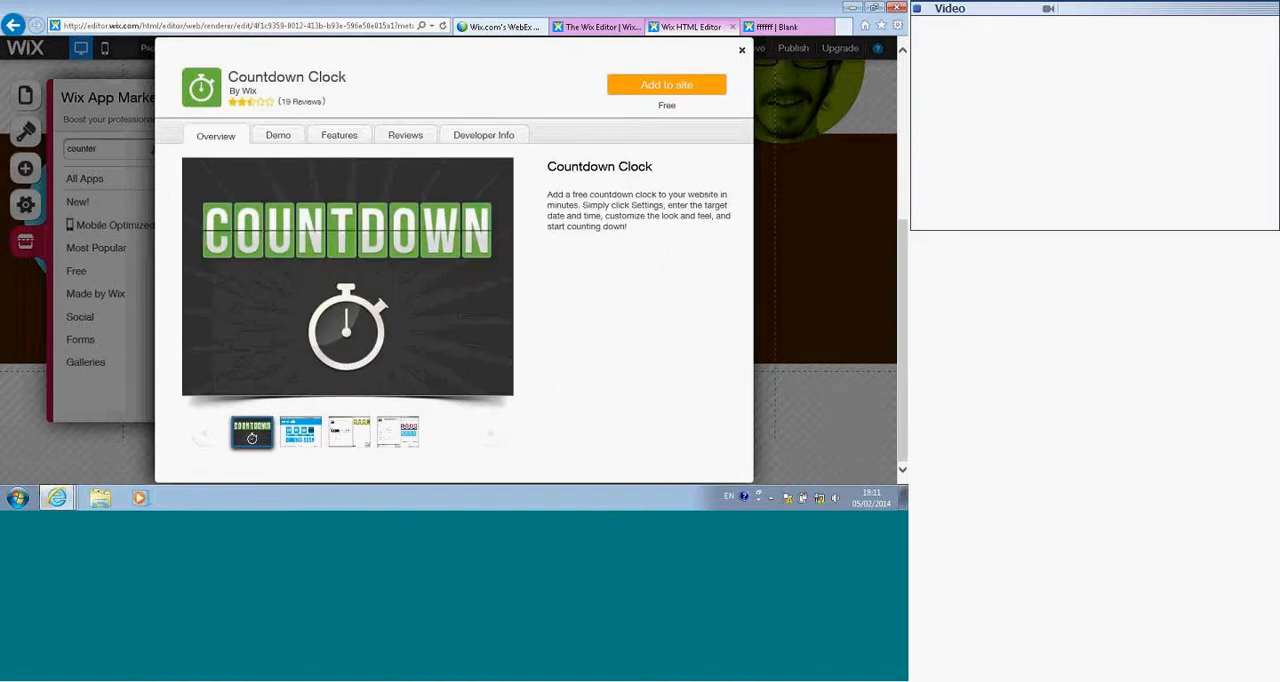
pyautogui.click(275, 140)
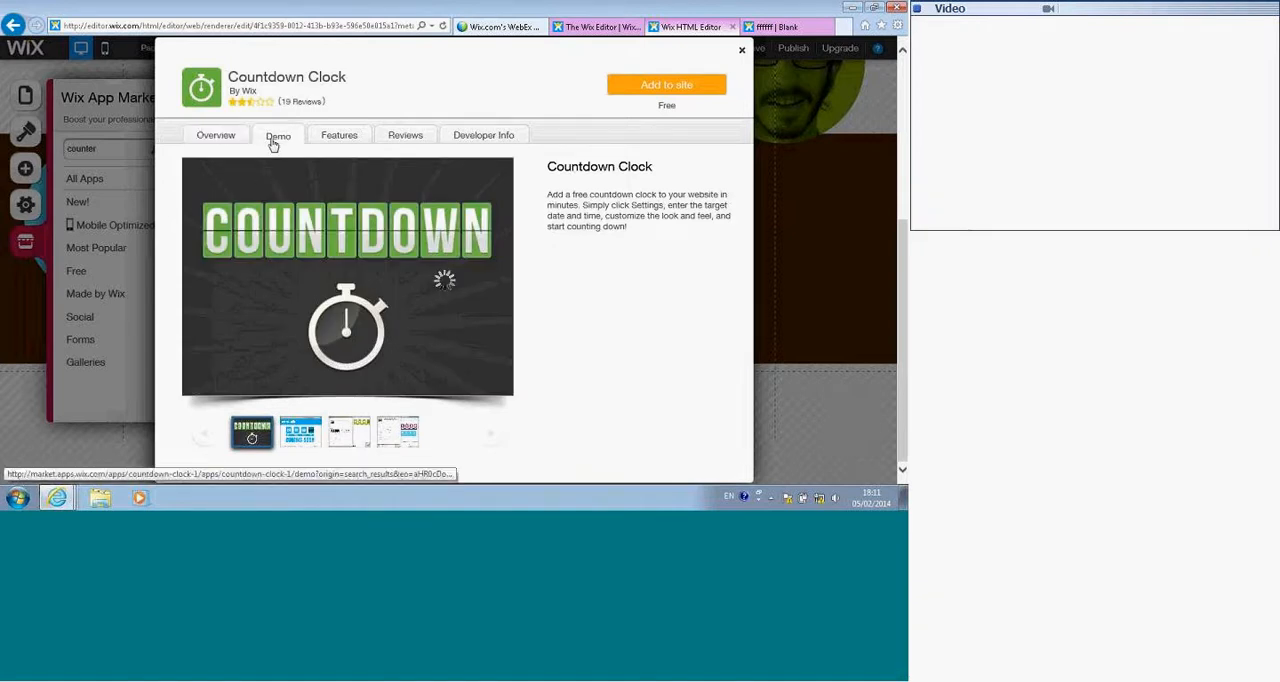
pyautogui.click(330, 142)
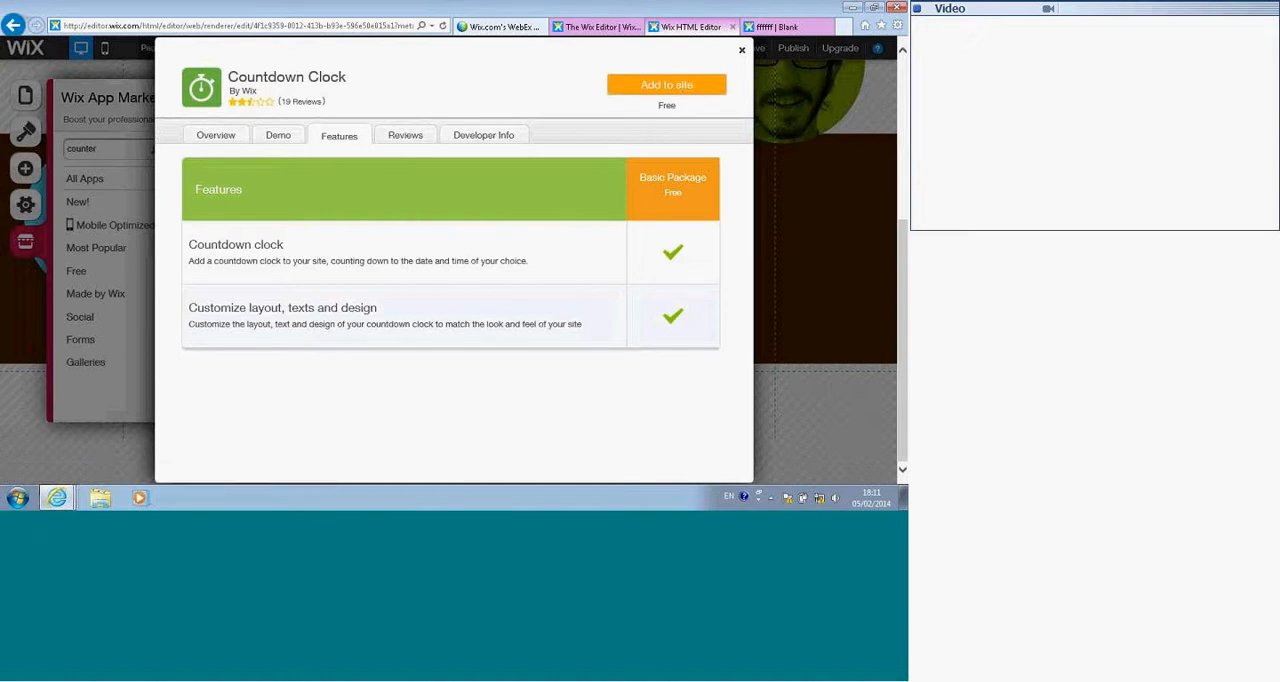
pyautogui.click(399, 137)
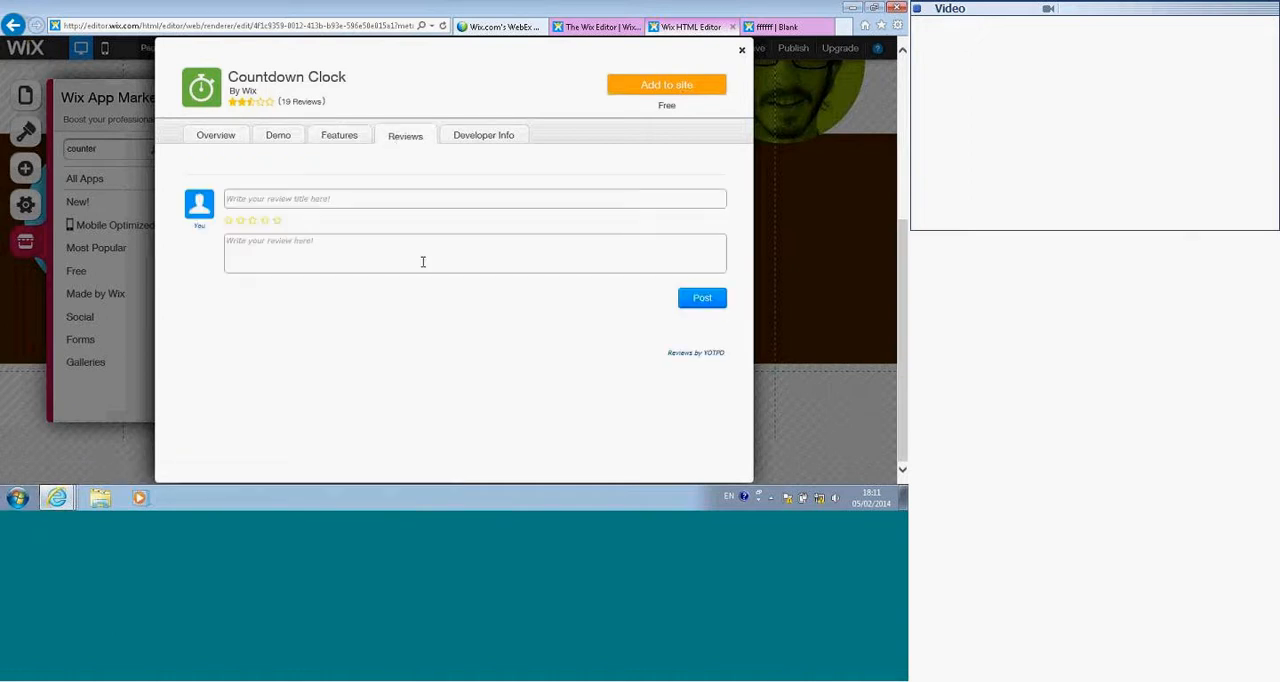
pyautogui.scroll(-1, 355, 327)
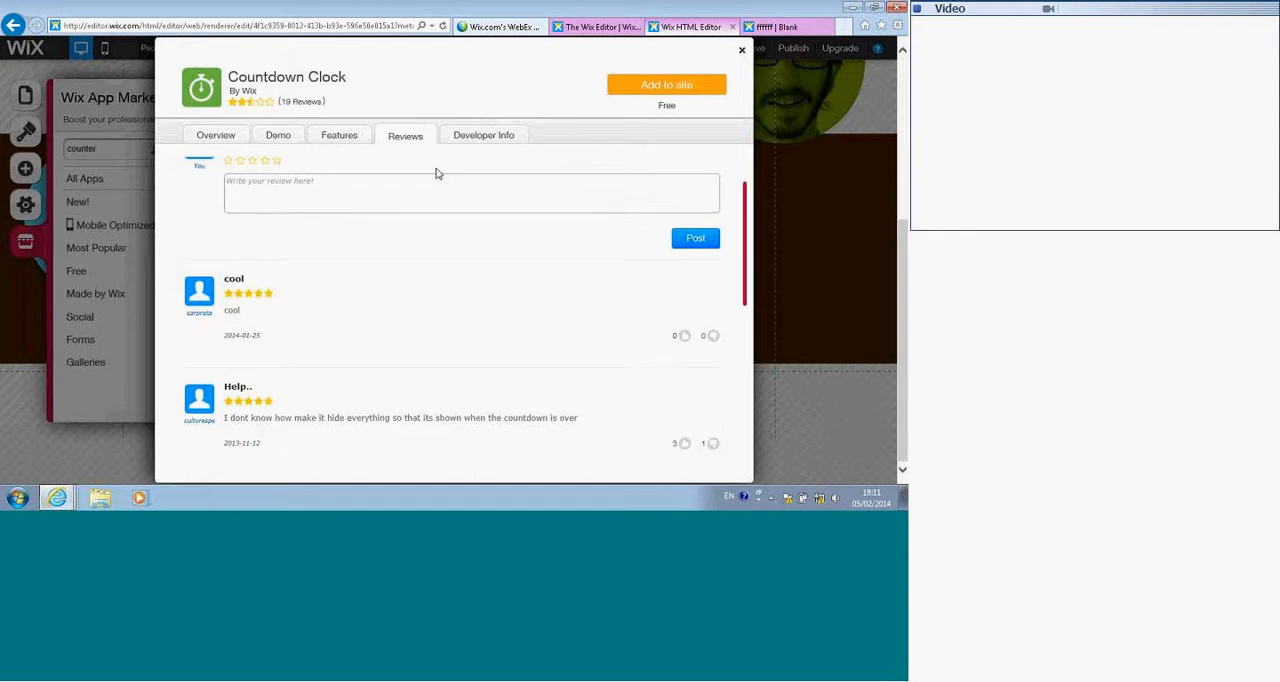
pyautogui.click(463, 139)
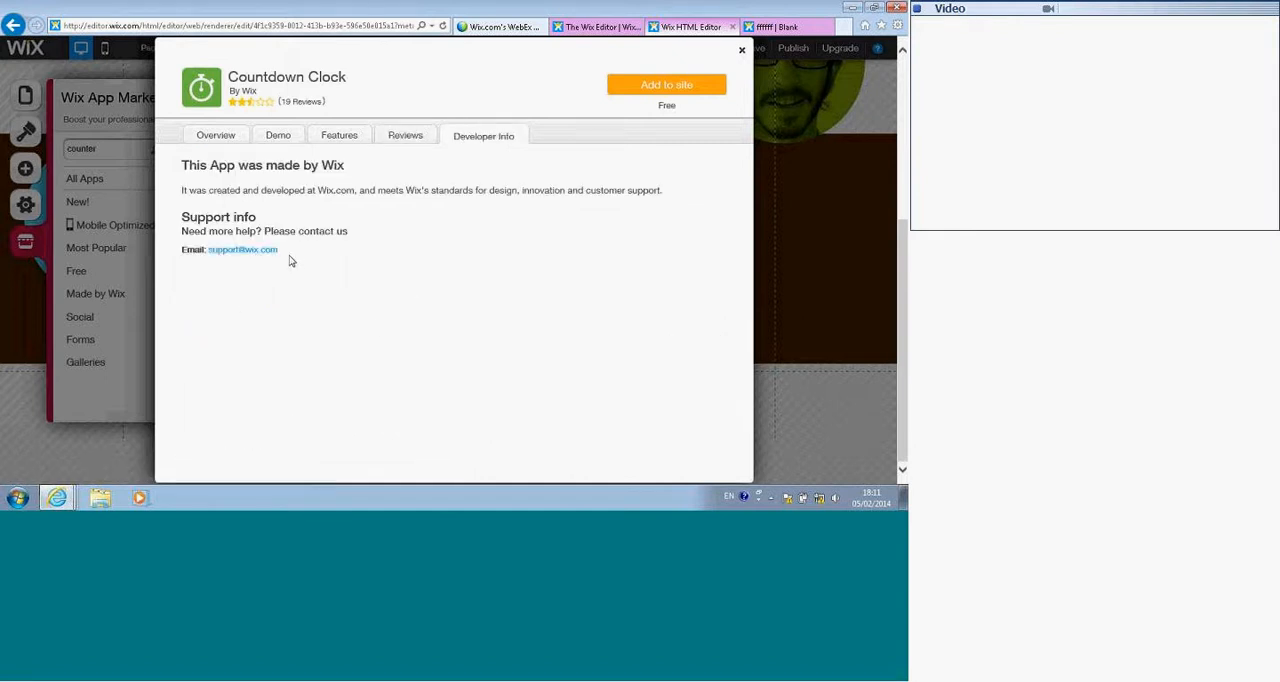
pyautogui.scroll(3, 287, 260)
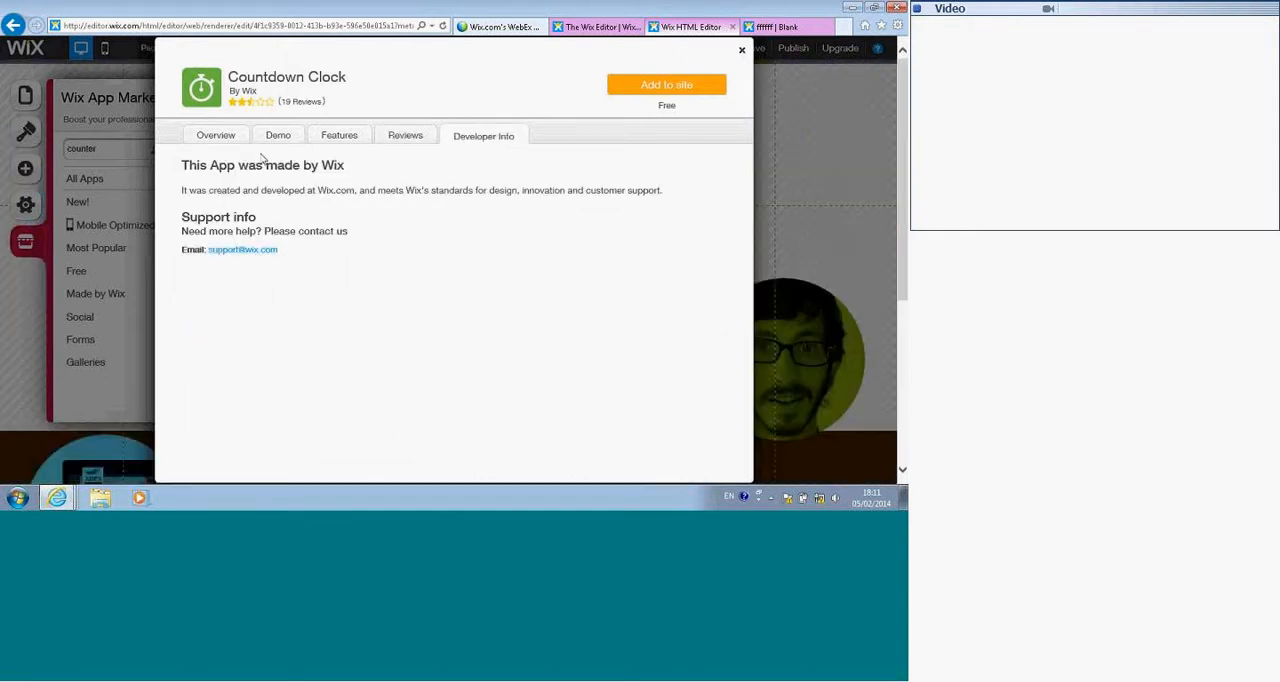
# Step: Add the Countdown Clock to the Home page and arrange it in the brown strip, with the Web-Stat box to its right
pyautogui.click(640, 88)
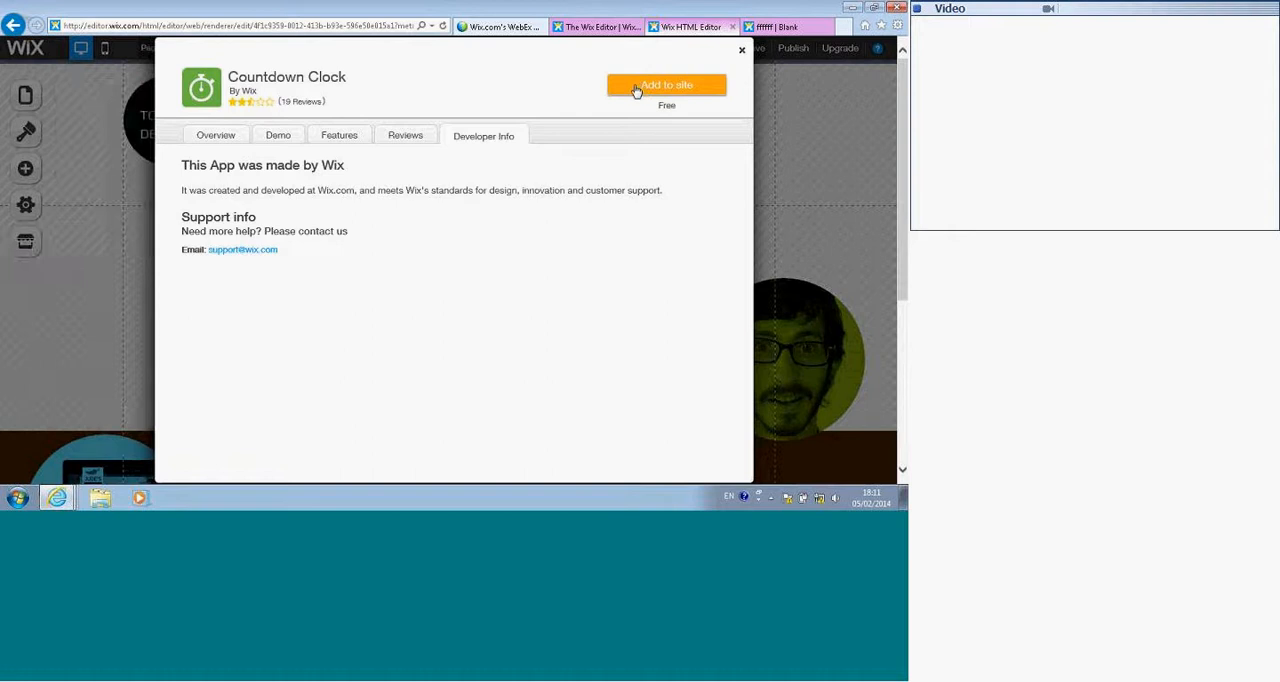
pyautogui.moveTo(492, 339); pyautogui.dragTo(347, 243)
pyautogui.moveTo(398, 305); pyautogui.dragTo(560, 274)
pyautogui.click(535, 260)
pyautogui.click(434, 315)
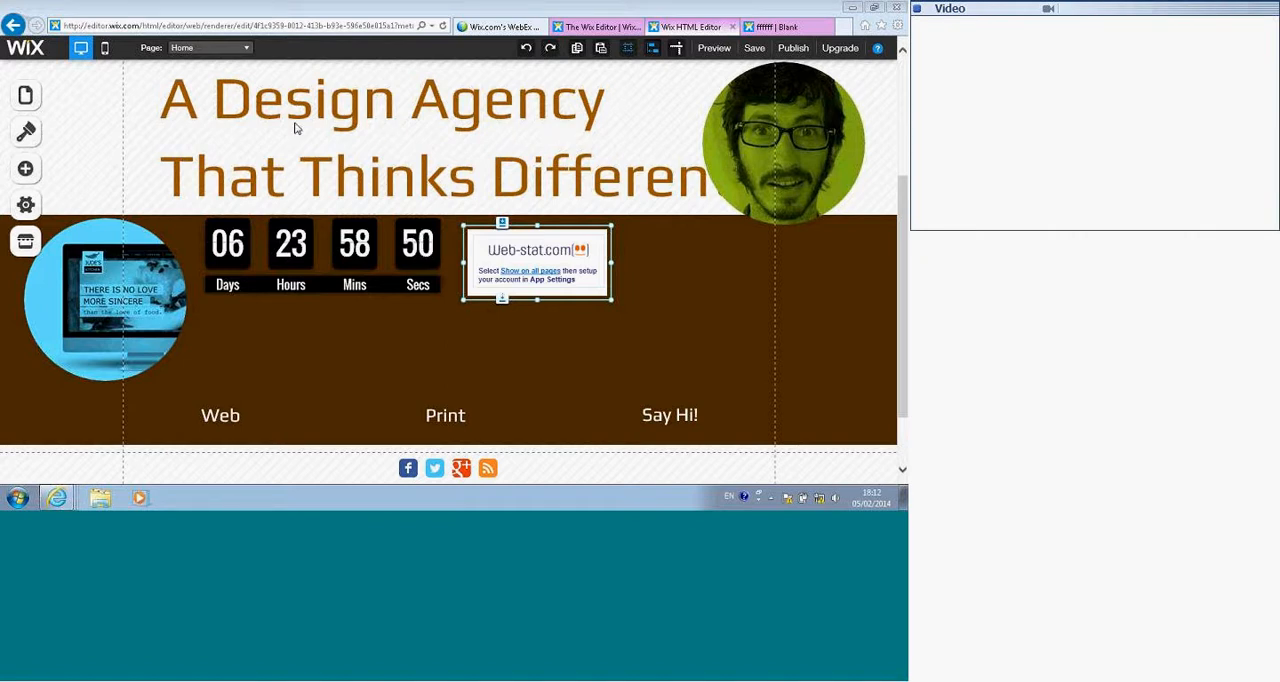
# Step: Remove the Countdown Clock from the Home page, undoing the first deletion and moving the clock up over the heading before deleting it again
pyautogui.click(290, 250)
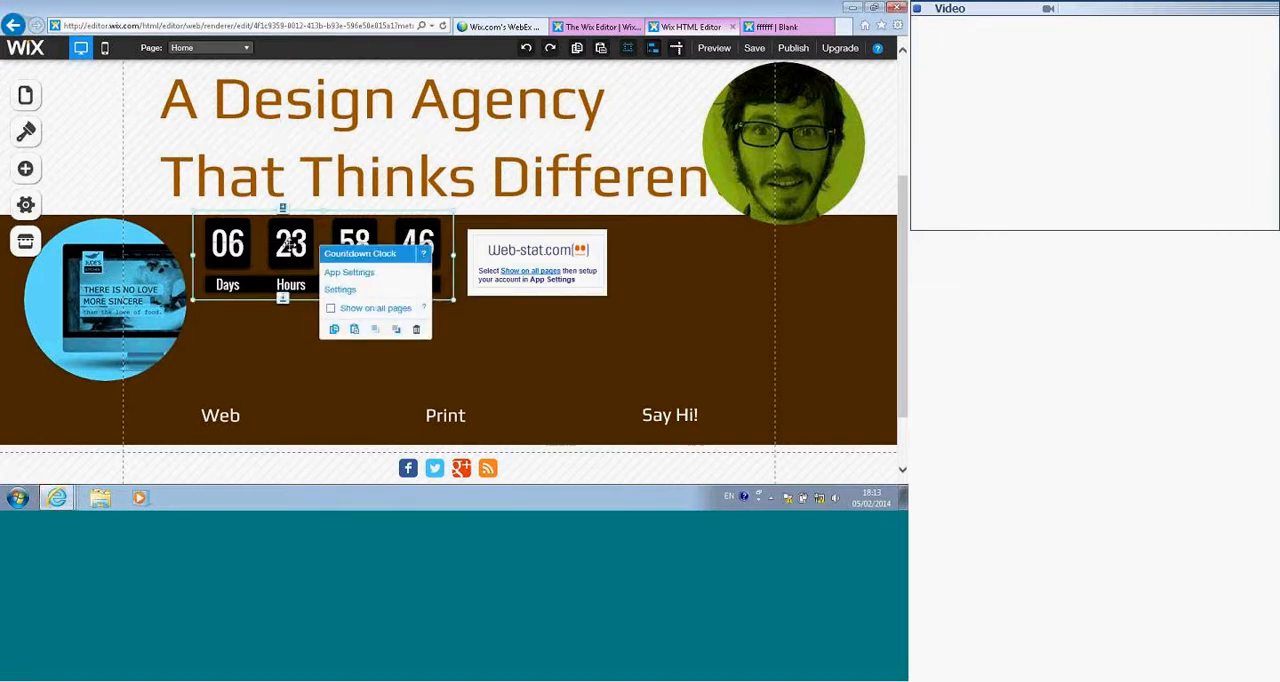
pyautogui.click(416, 330)
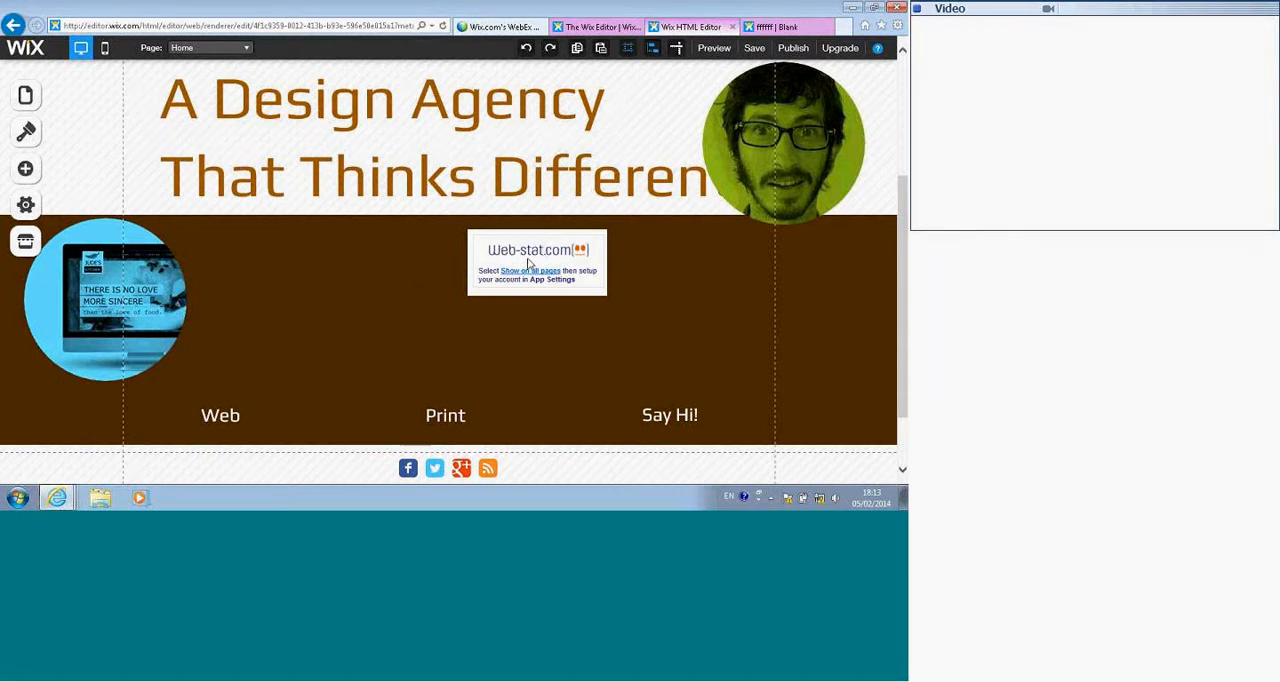
pyautogui.hotkey('ctrl', 'z')
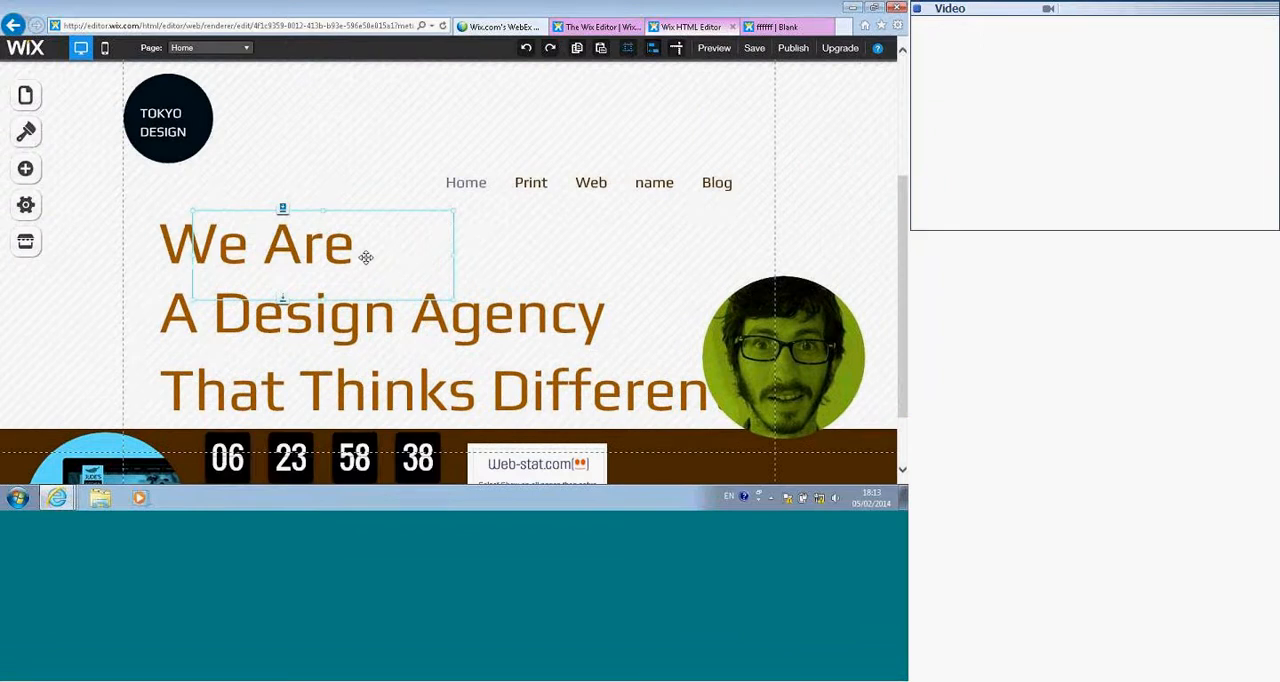
pyautogui.moveTo(367, 221); pyautogui.dragTo(374, 171)
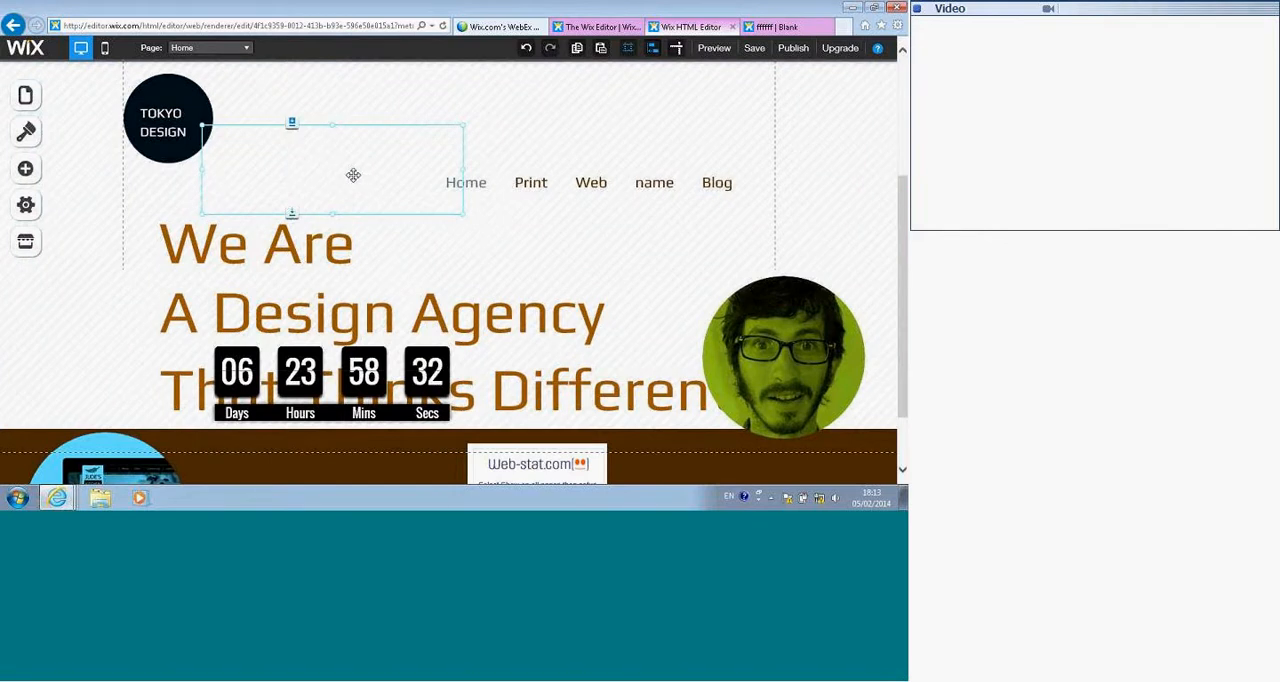
pyautogui.press('Delete')
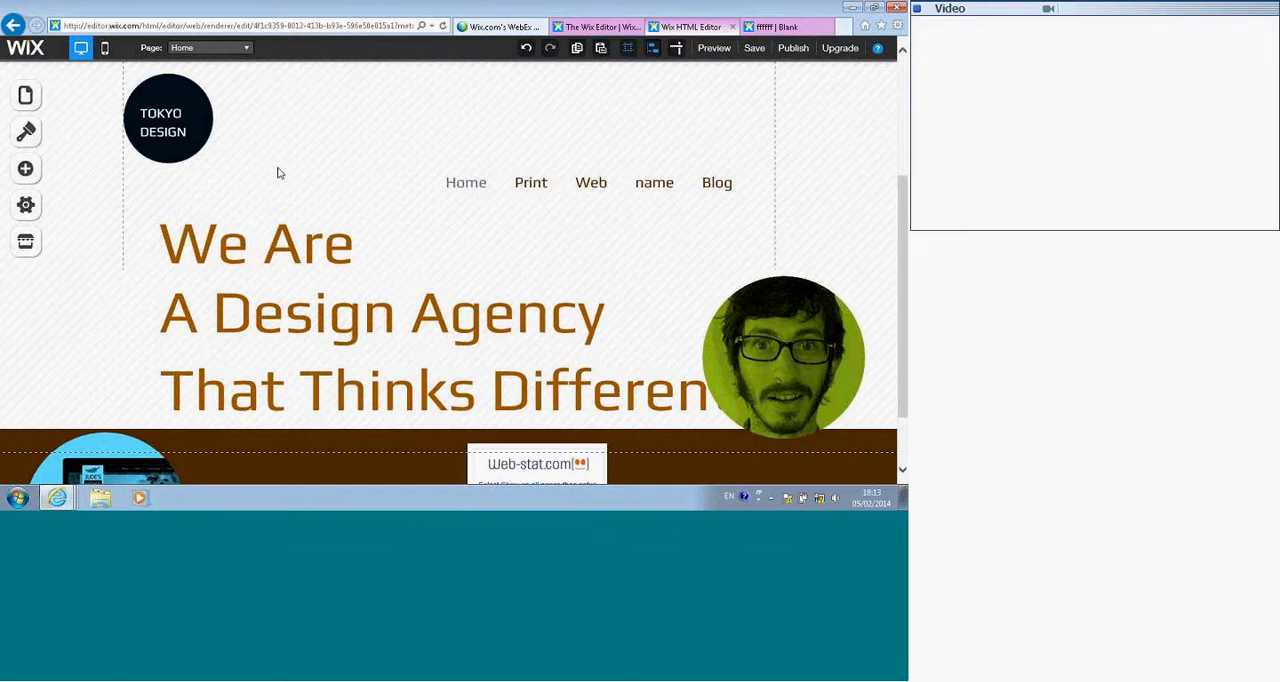
pyautogui.scroll(-3, 282, 182)
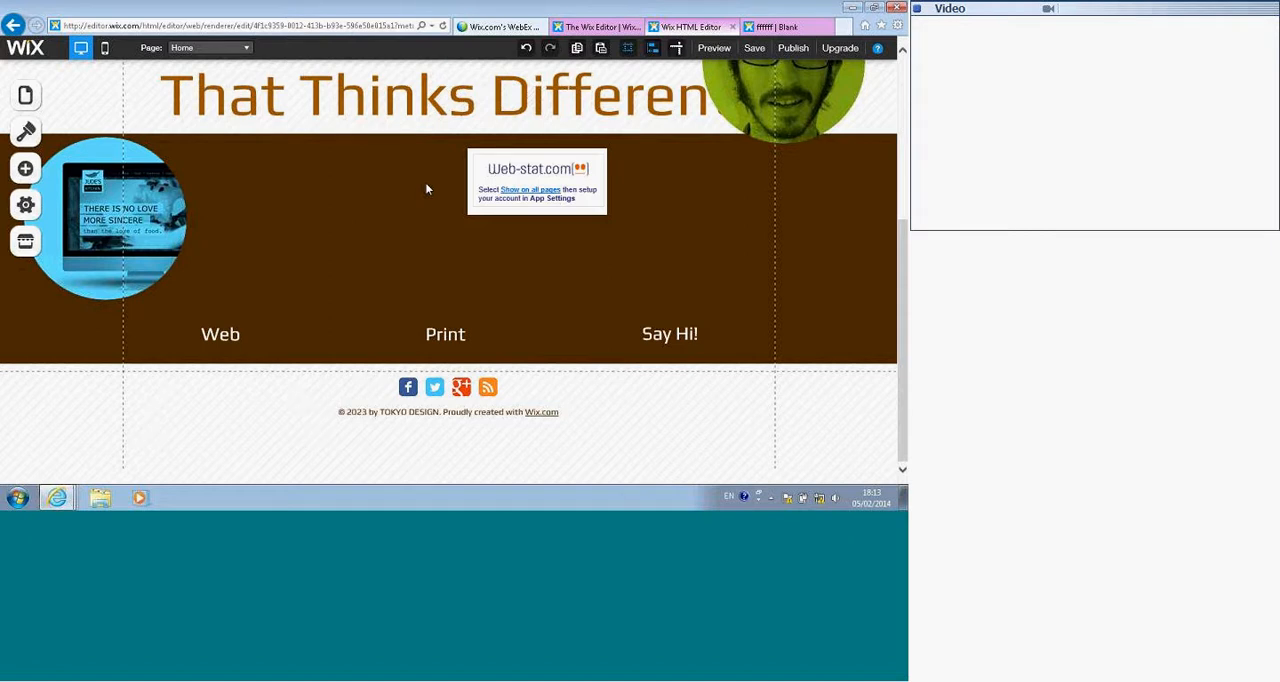
pyautogui.click(474, 18)
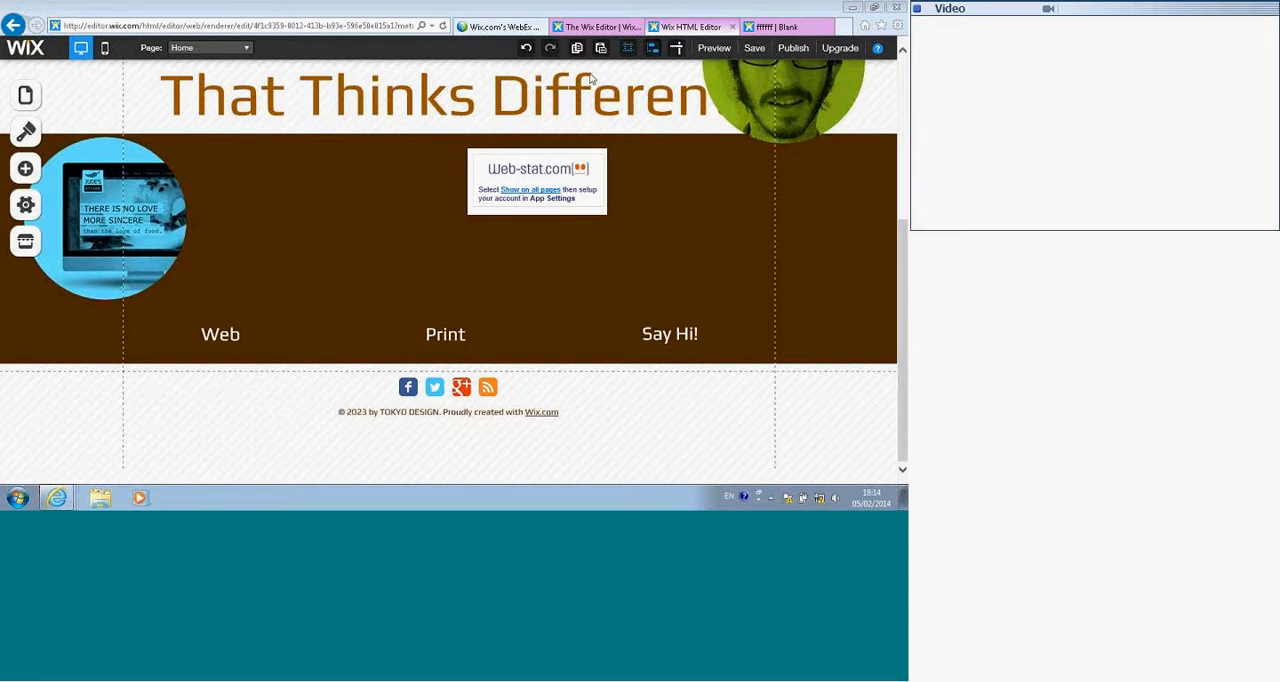
# Step: Go to the Blank page and open the settings of its 3D Slideshow
pyautogui.click(199, 53)
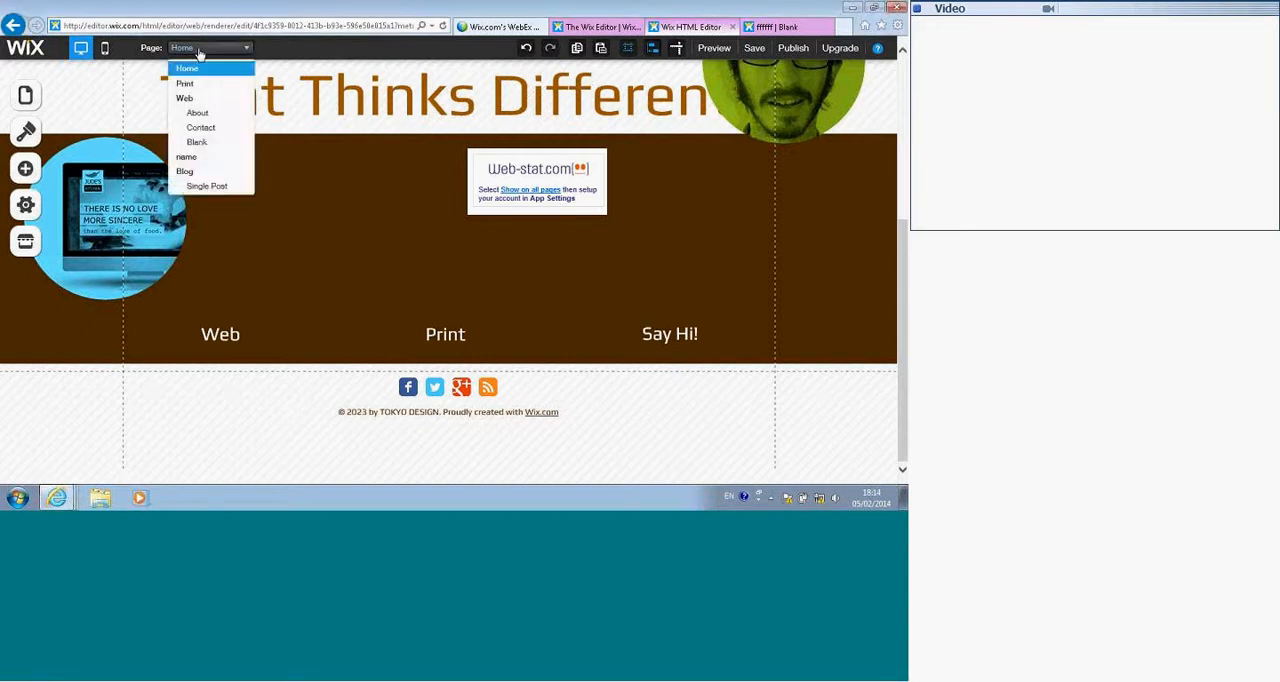
pyautogui.click(199, 144)
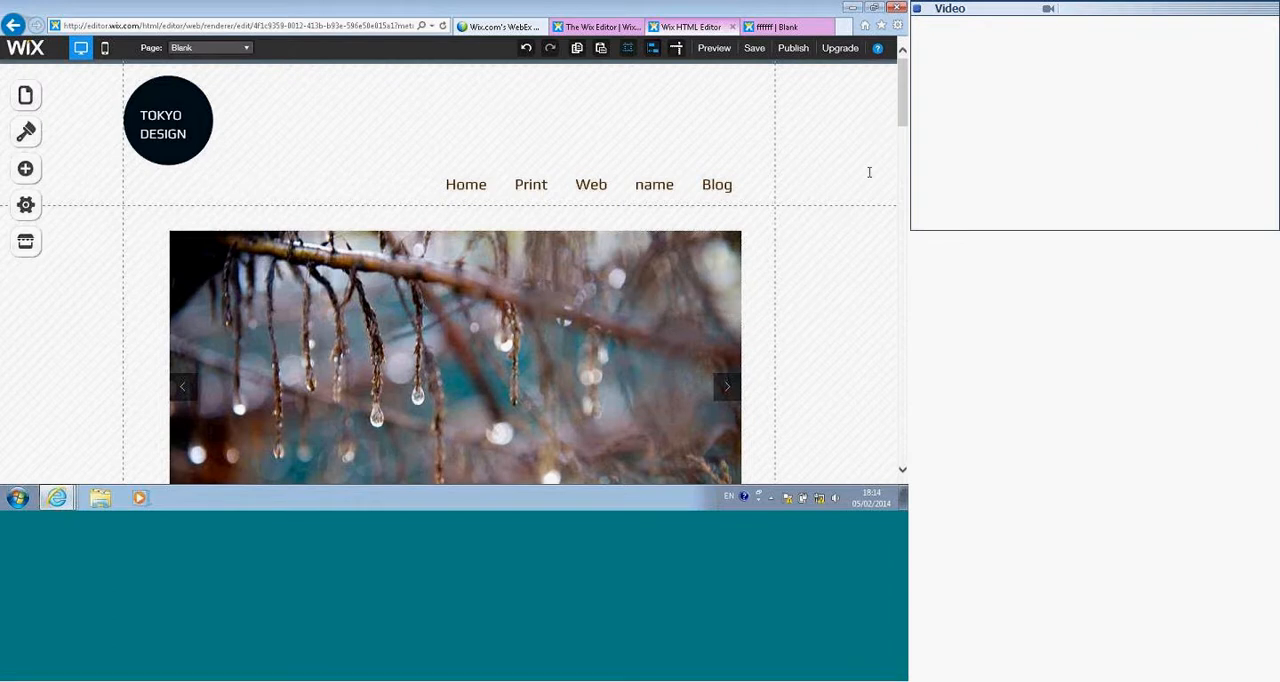
pyautogui.click(393, 337)
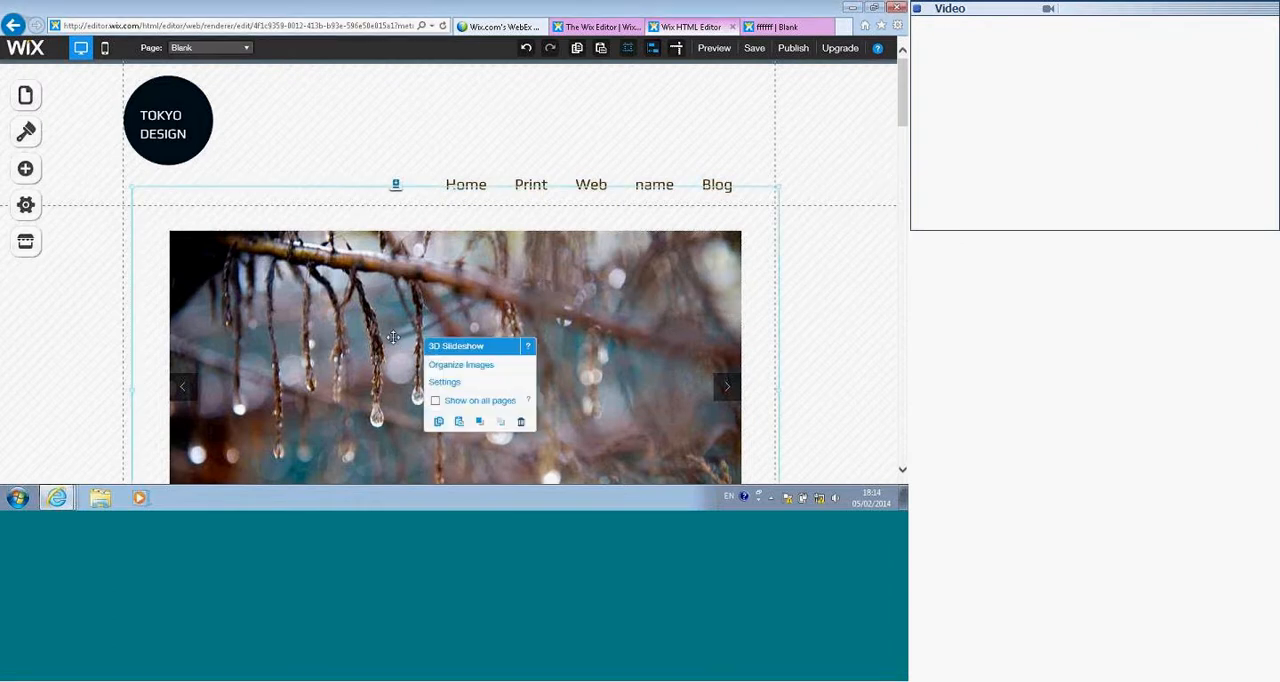
pyautogui.click(446, 383)
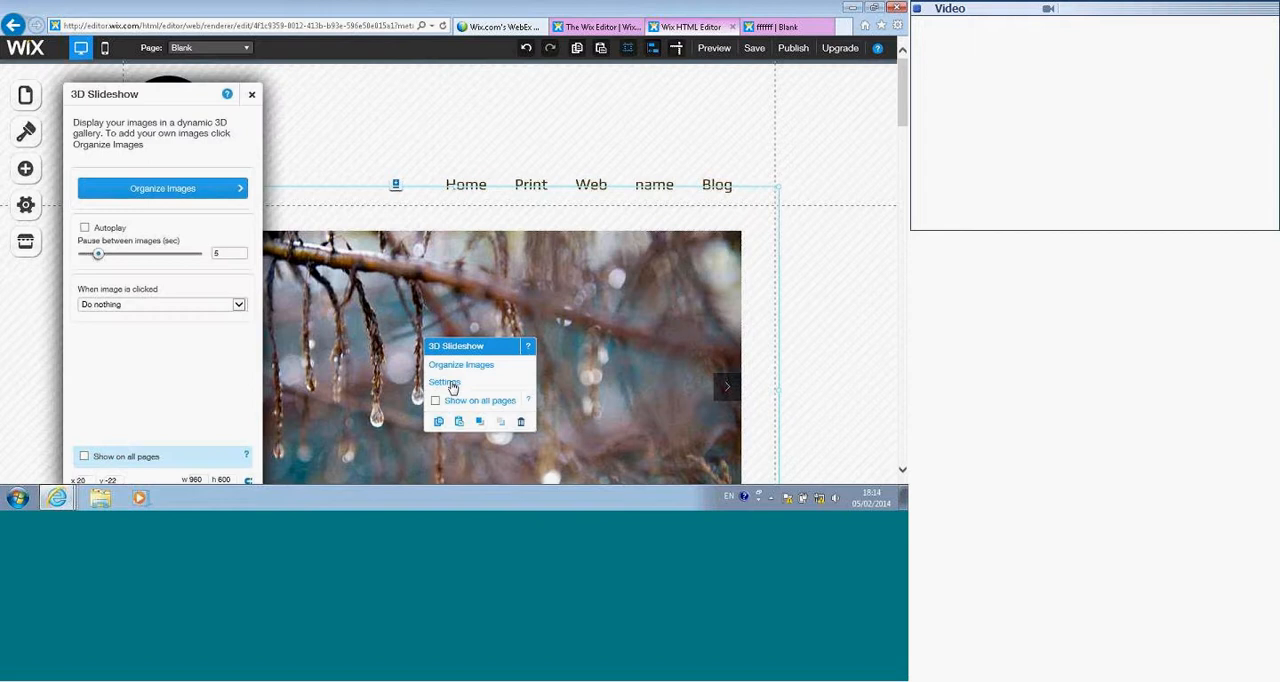
# Step: Turn on autoplay for the 3D Slideshow with a 2.30-second pause between images, keeping the image-click action as Do nothing
pyautogui.click(84, 229)
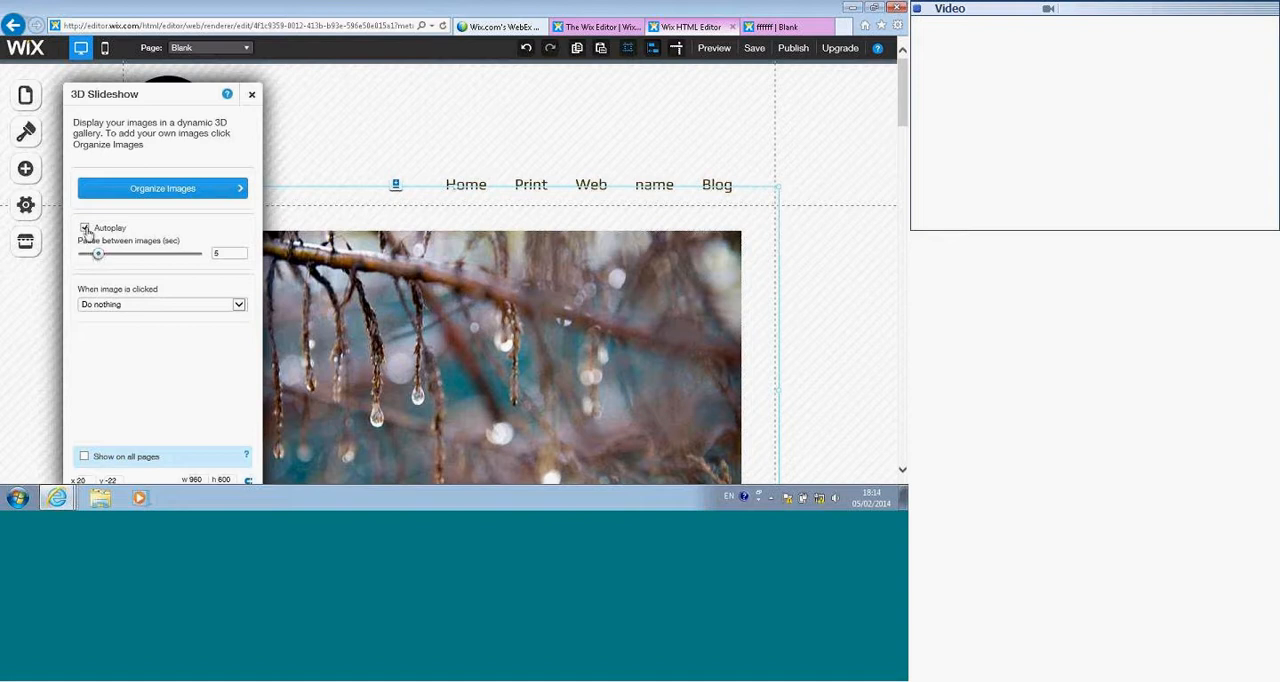
pyautogui.moveTo(99, 256)
pyautogui.mouseDown()
pyautogui.moveTo(115, 257)
pyautogui.moveTo(87, 256)
pyautogui.mouseUp()
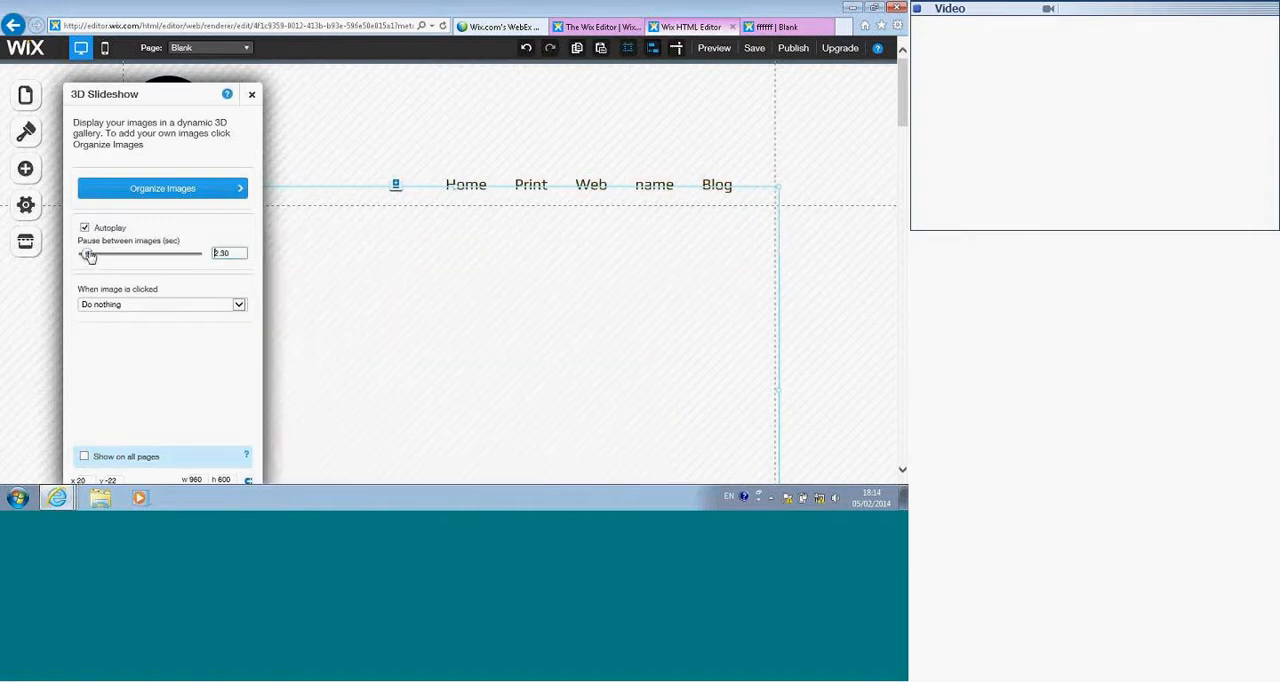
pyautogui.click(208, 313)
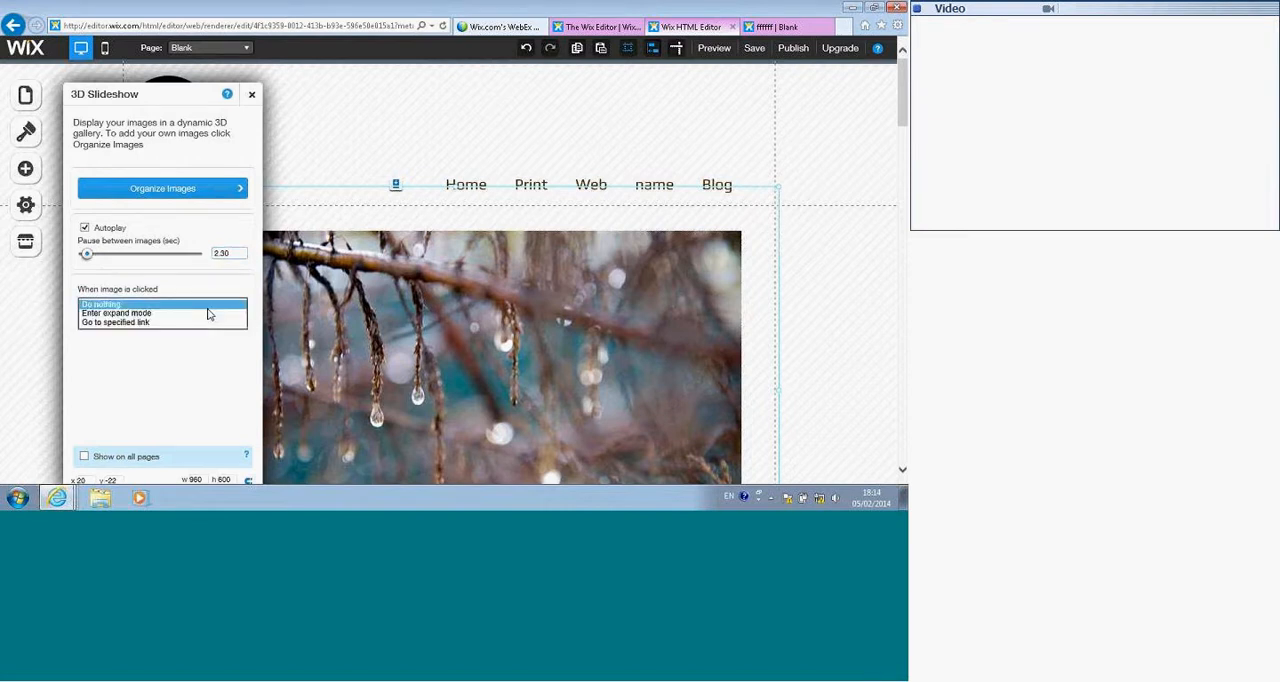
pyautogui.click(197, 309)
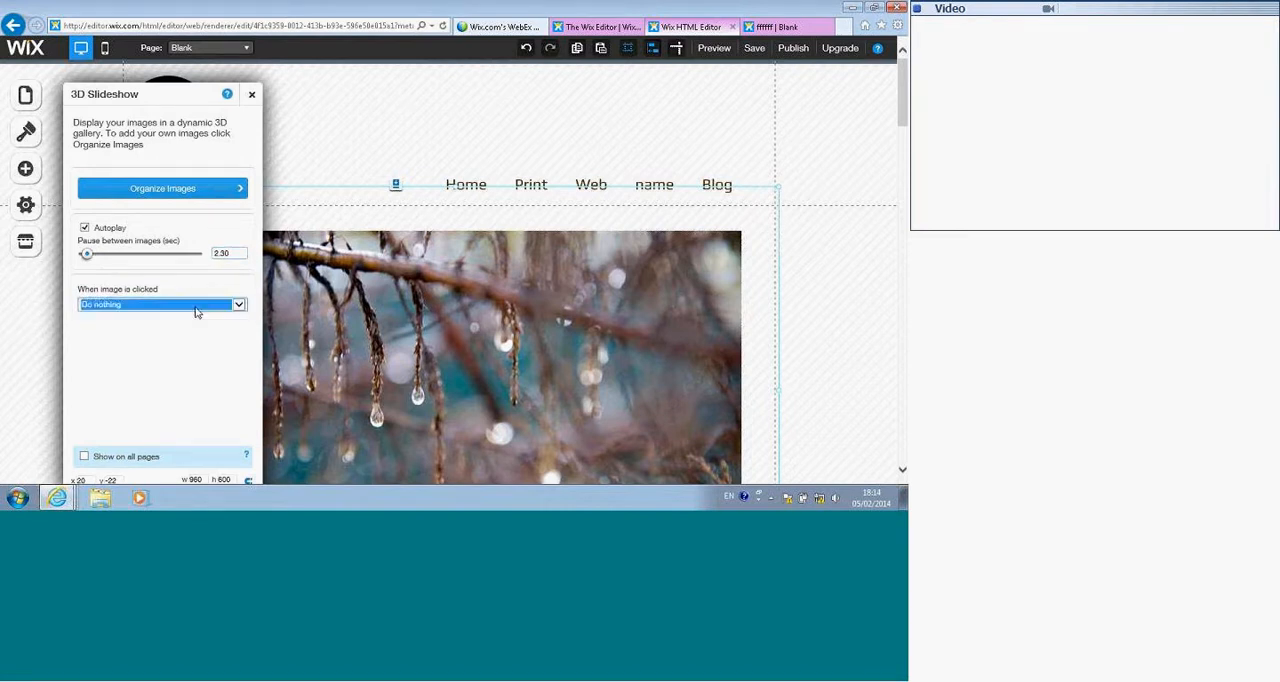
# Step: Close the 3D Slideshow settings and preview the autoplaying slideshow on the Blank page before returning to the editor
pyautogui.click(194, 311)
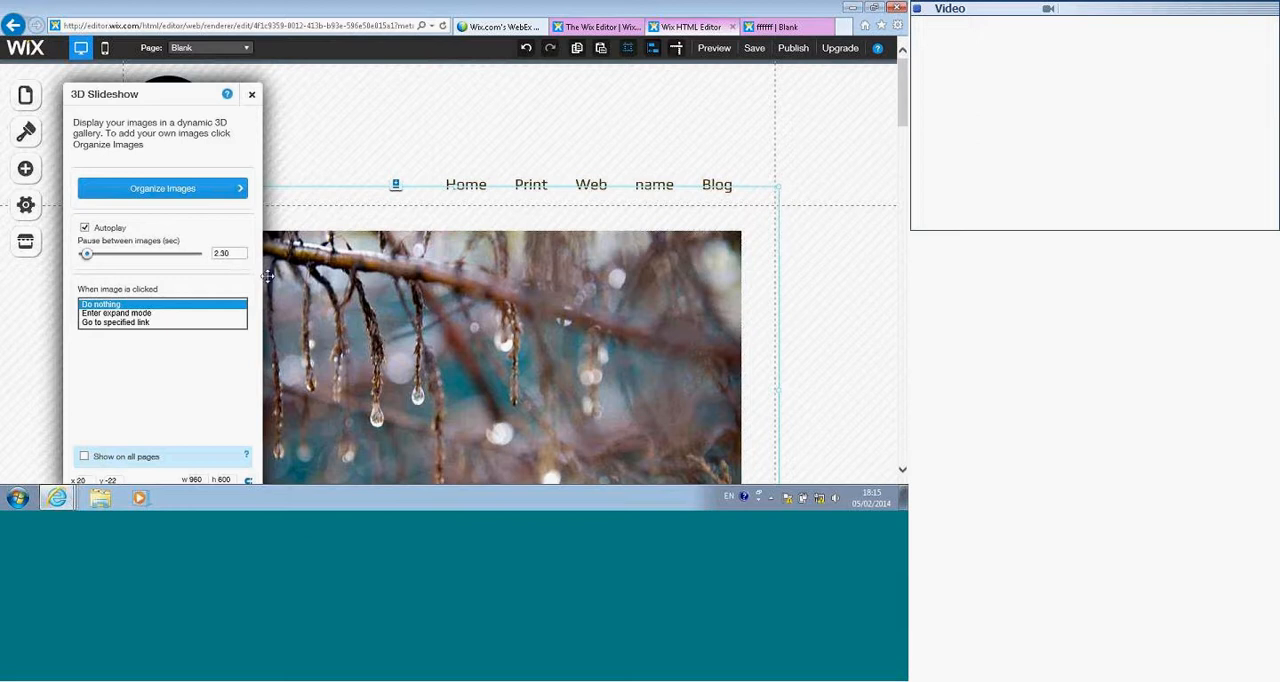
pyautogui.click(285, 104)
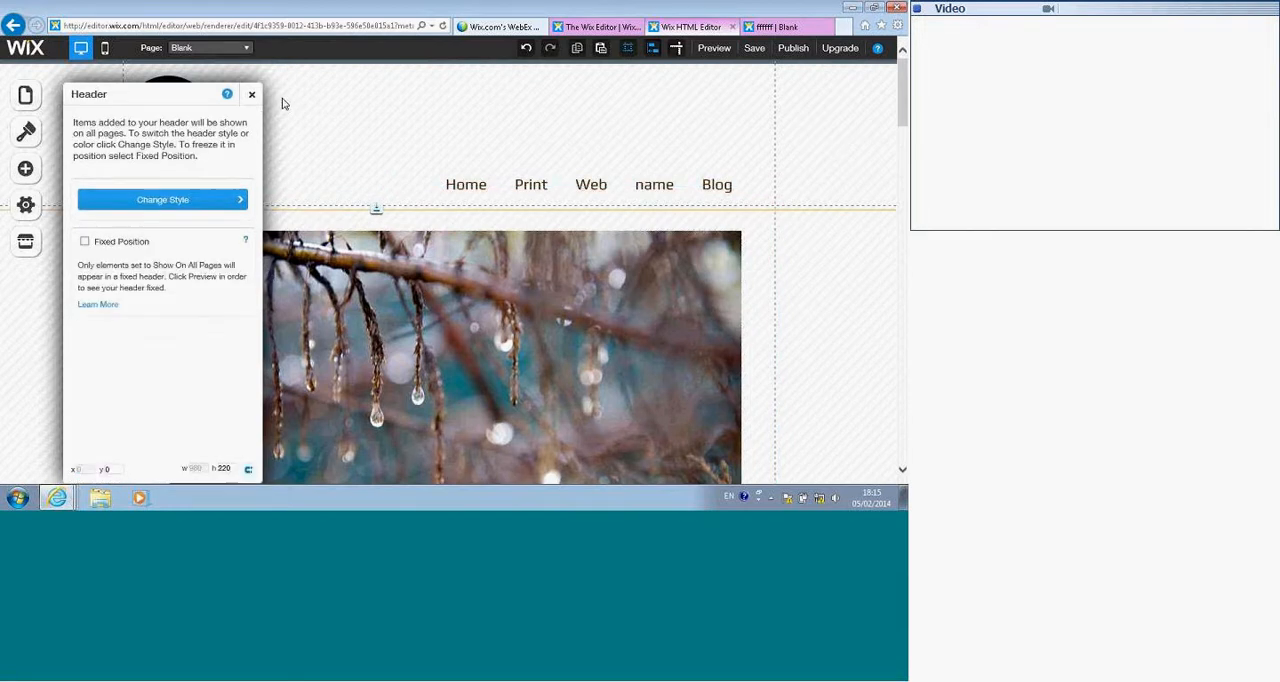
pyautogui.click(251, 94)
pyautogui.click(716, 50)
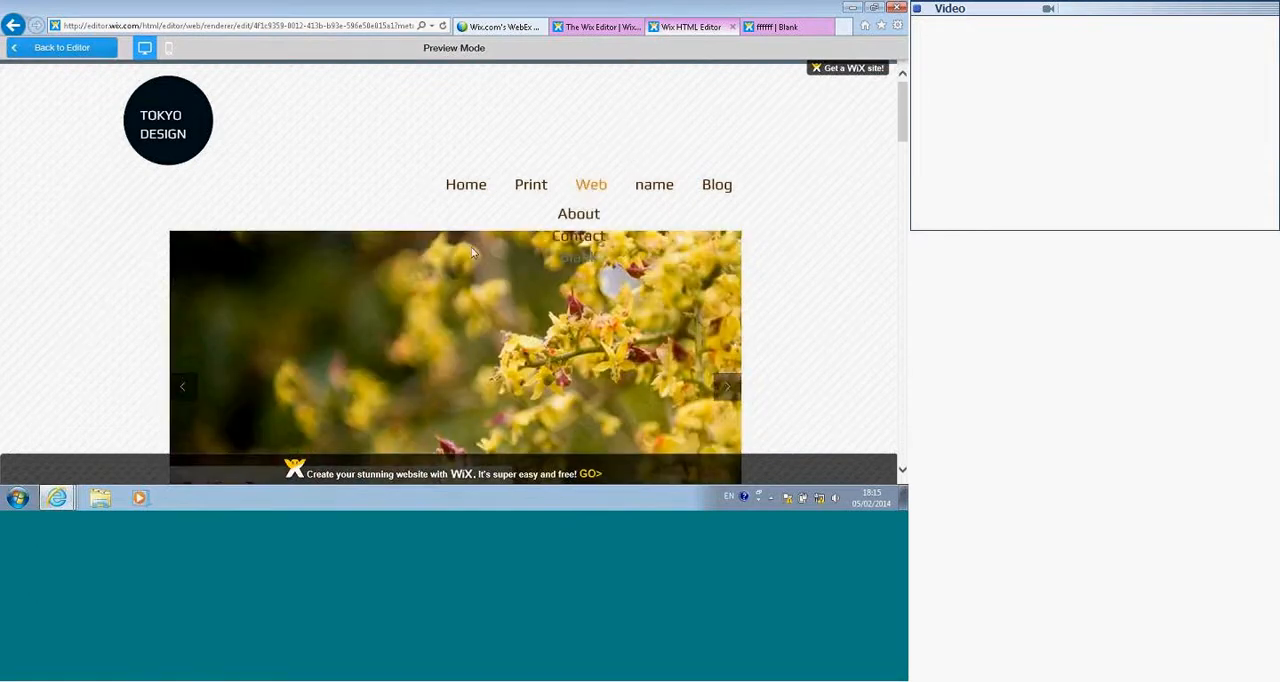
pyautogui.scroll(-3, 85, 219)
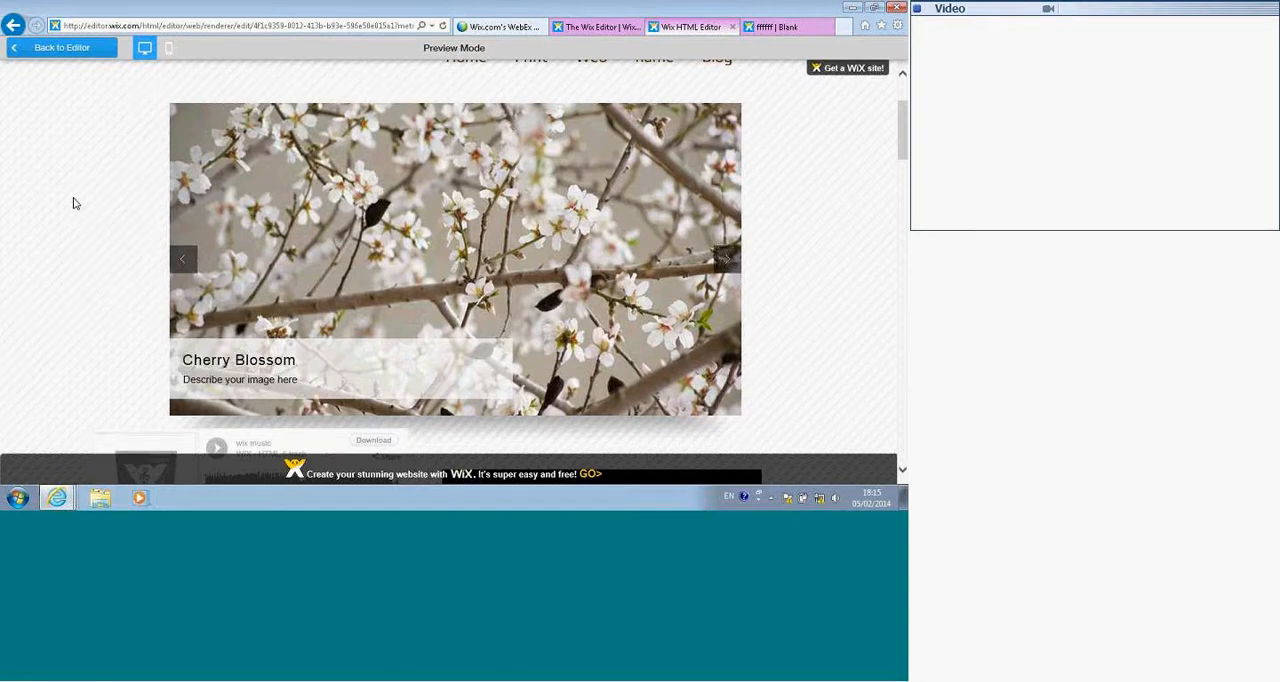
pyautogui.click(62, 48)
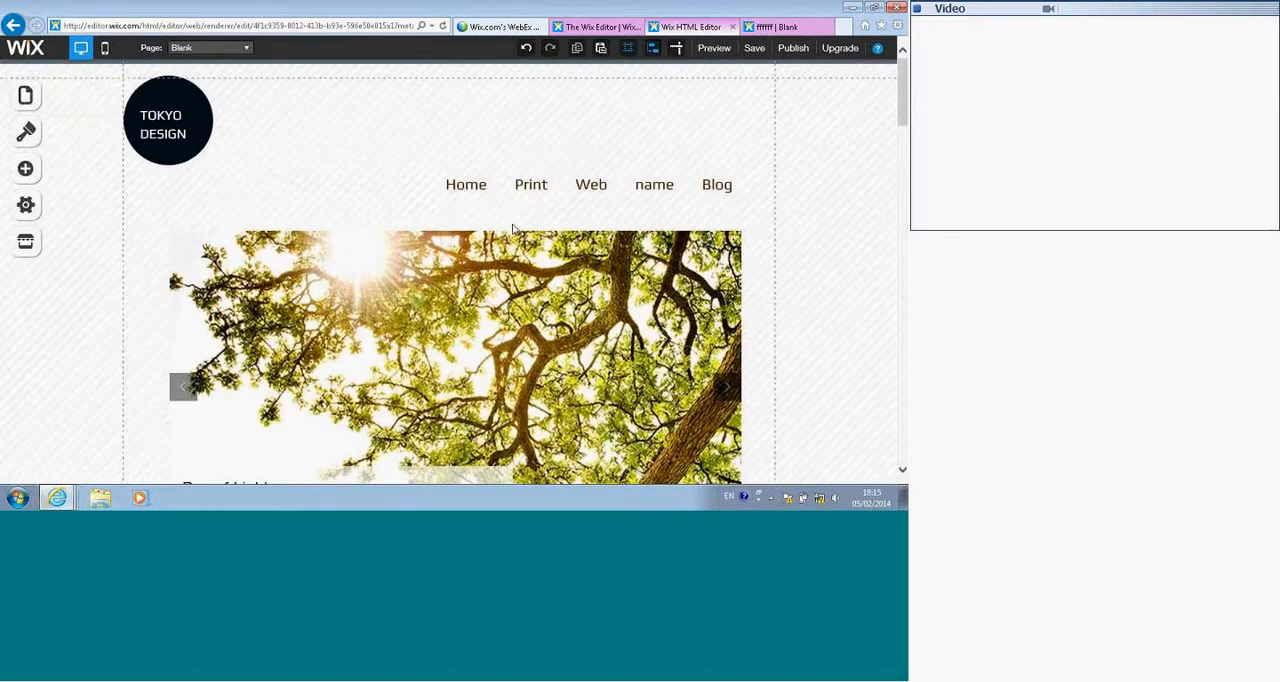
# Step: Open the settings of the video on the Blank page to review its URL, control bar and playback options
pyautogui.scroll(-5, 516, 235)
pyautogui.click(515, 266)
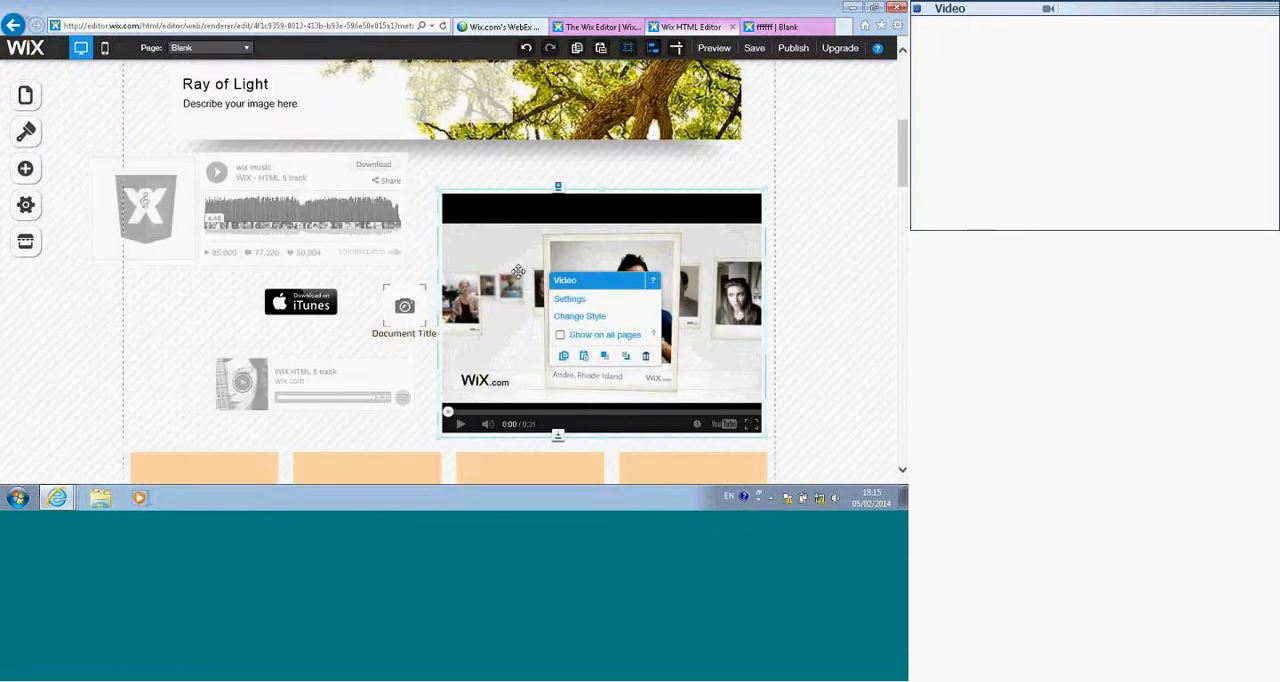
pyautogui.click(568, 301)
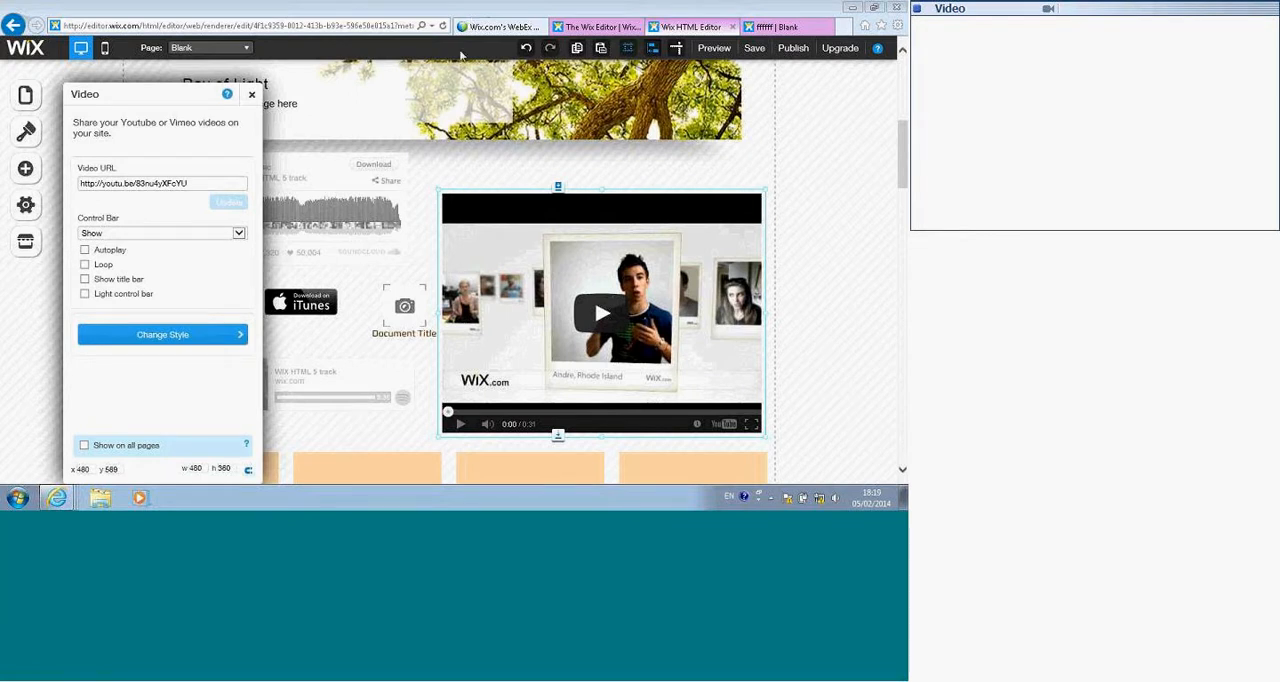
pyautogui.click(871, 100)
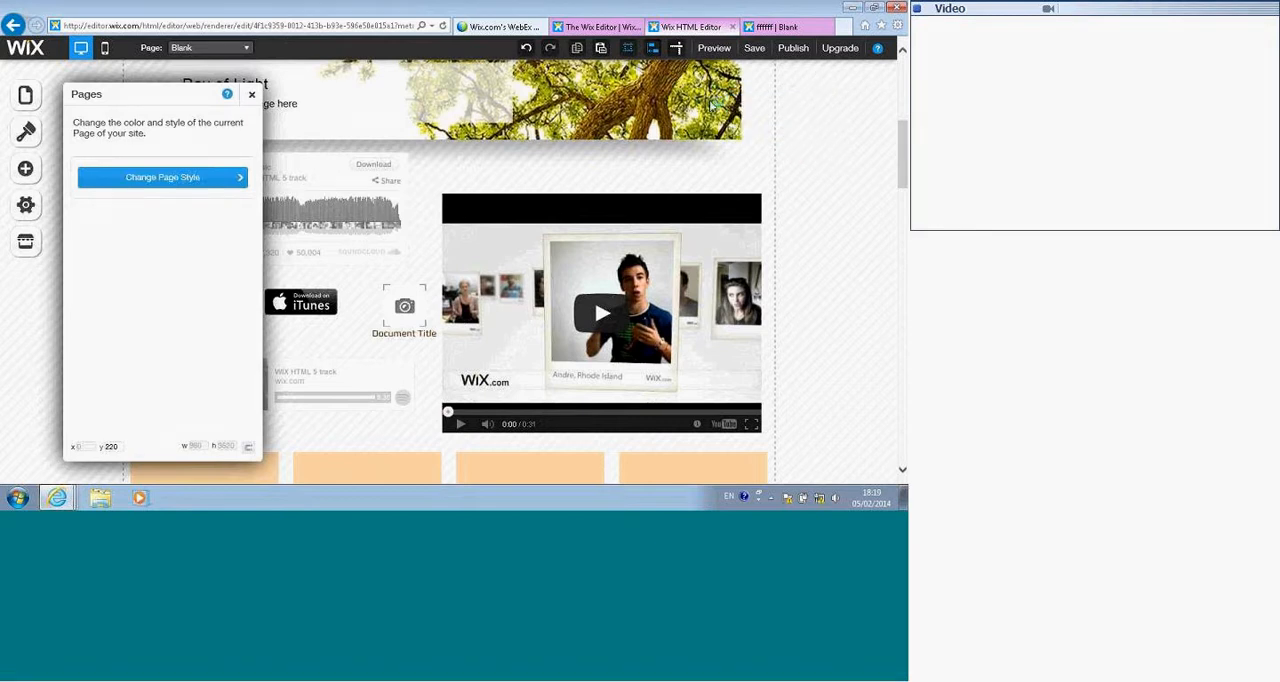
# Step: Switch to the Wix support page, open Explore and browse the gallery of user-made sample sites
pyautogui.click(577, 30)
pyautogui.scroll(3, 510, 103)
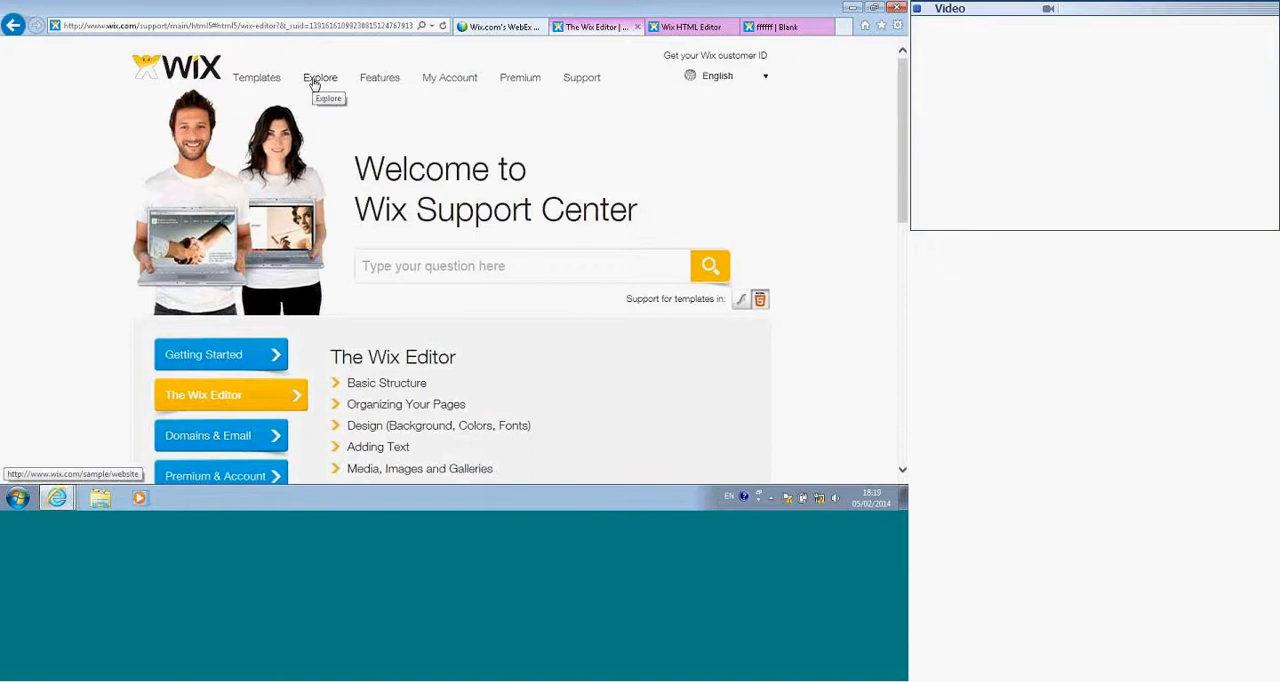
pyautogui.click(316, 84)
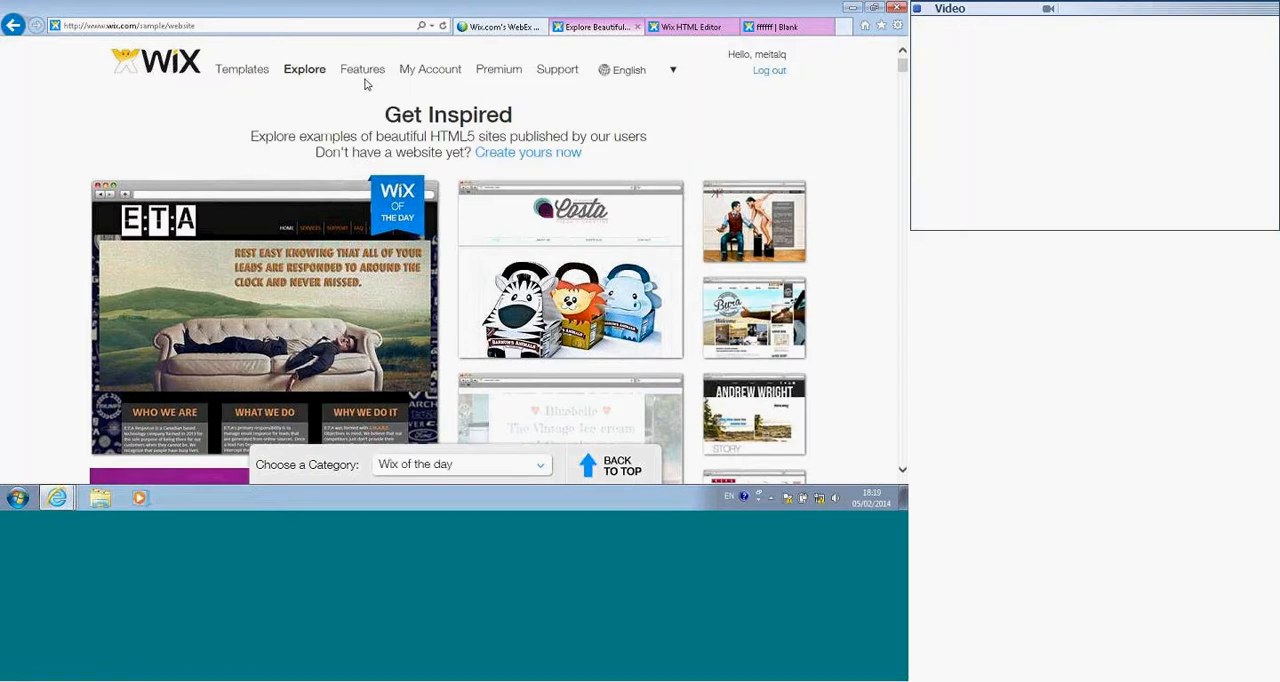
pyautogui.scroll(-4, 365, 85)
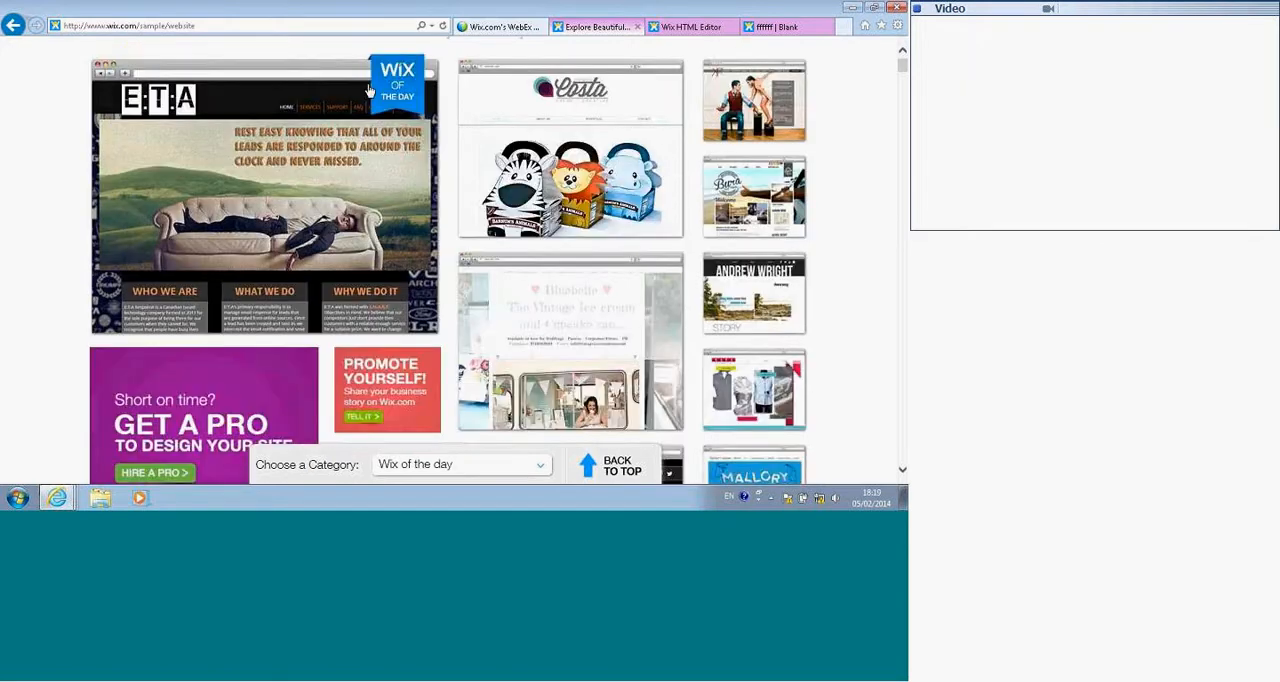
pyautogui.scroll(-3, 368, 92)
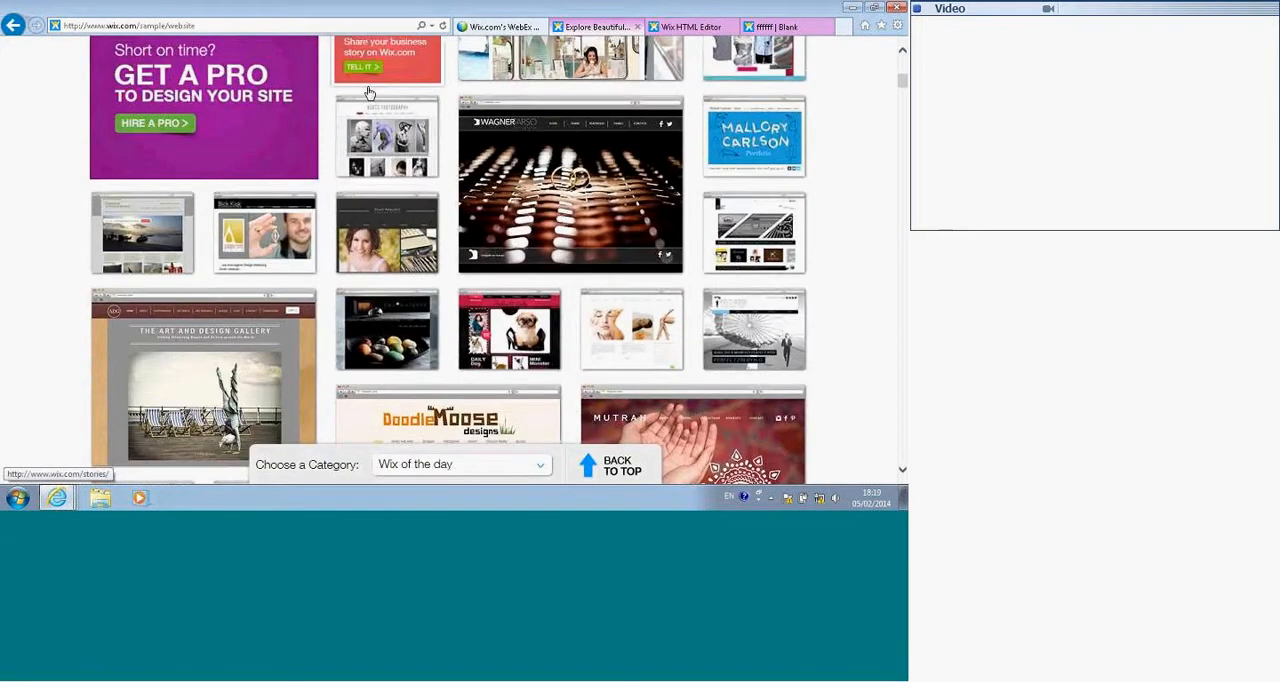
pyautogui.scroll(-2, 368, 92)
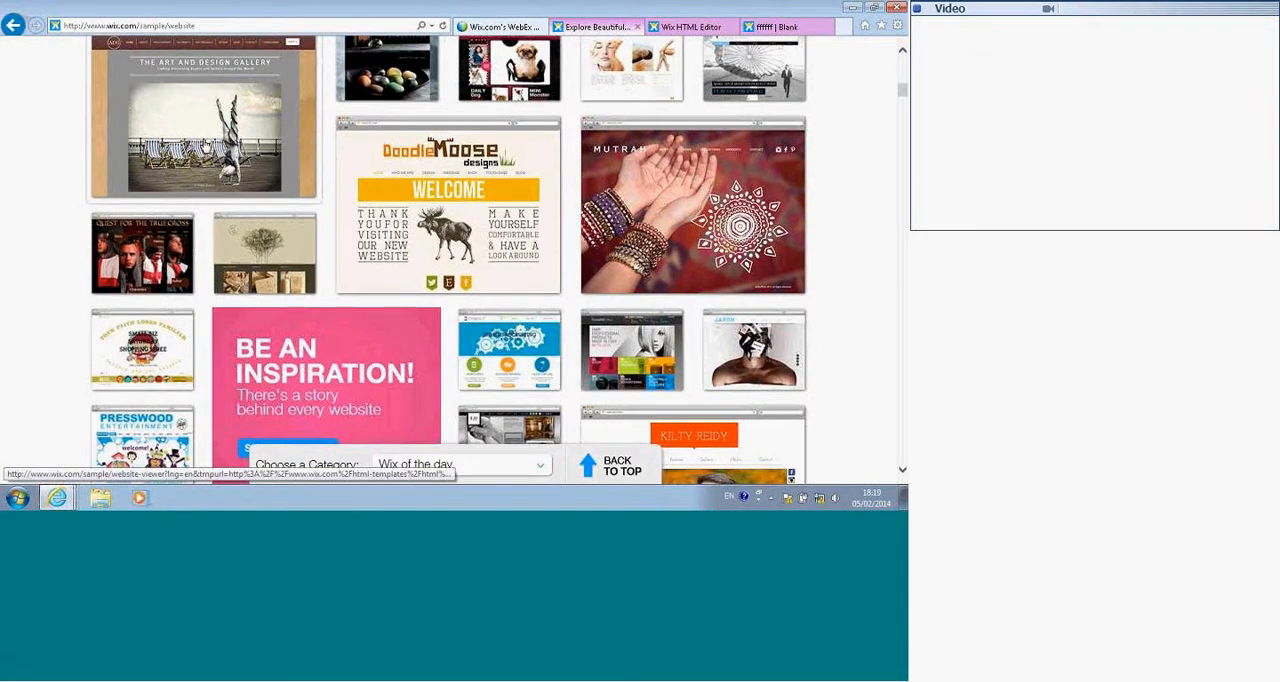
pyautogui.scroll(-2, 208, 138)
pyautogui.scroll(-6, 213, 135)
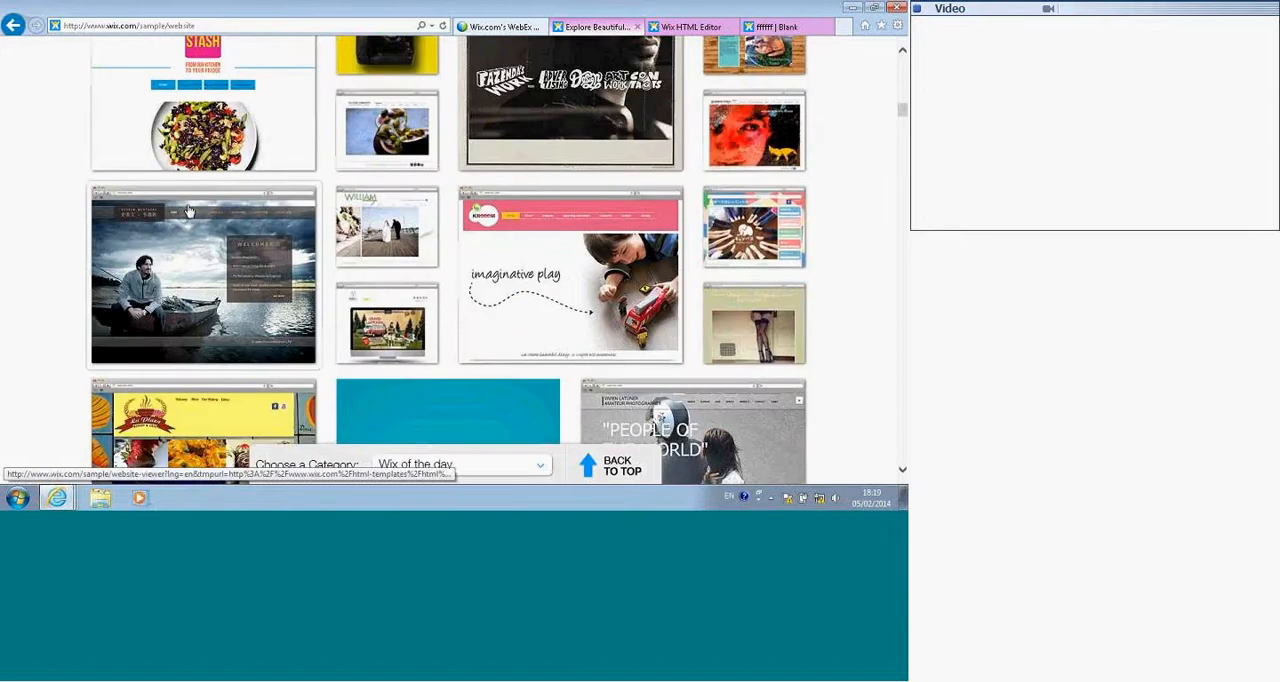
# Step: Open the sample site showing a man sitting on a boat and look through its Director and Videos pages
pyautogui.click(160, 266)
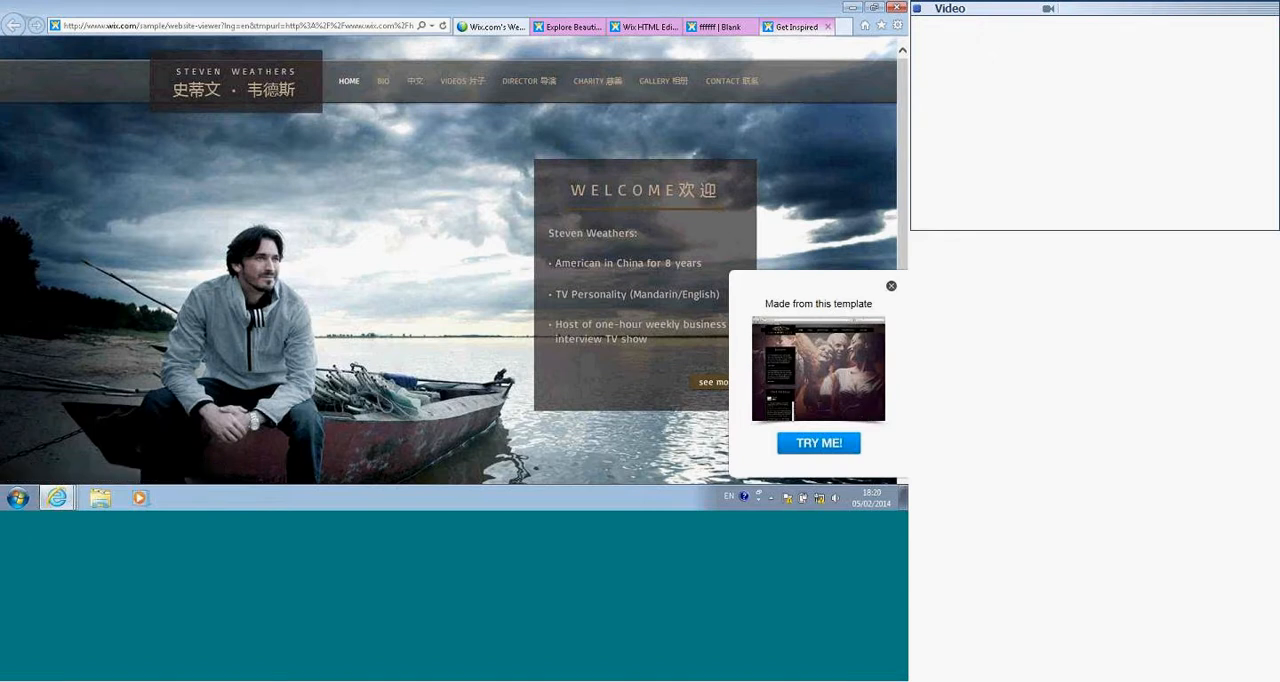
pyautogui.click(517, 84)
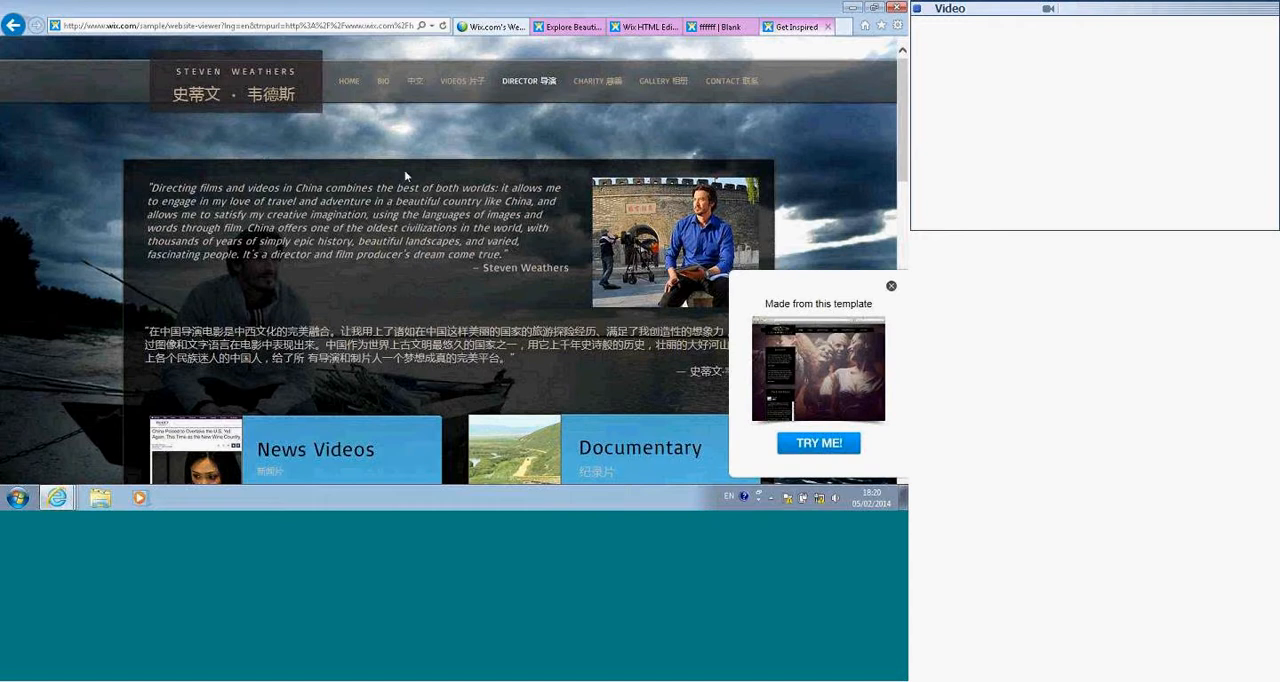
pyautogui.click(462, 94)
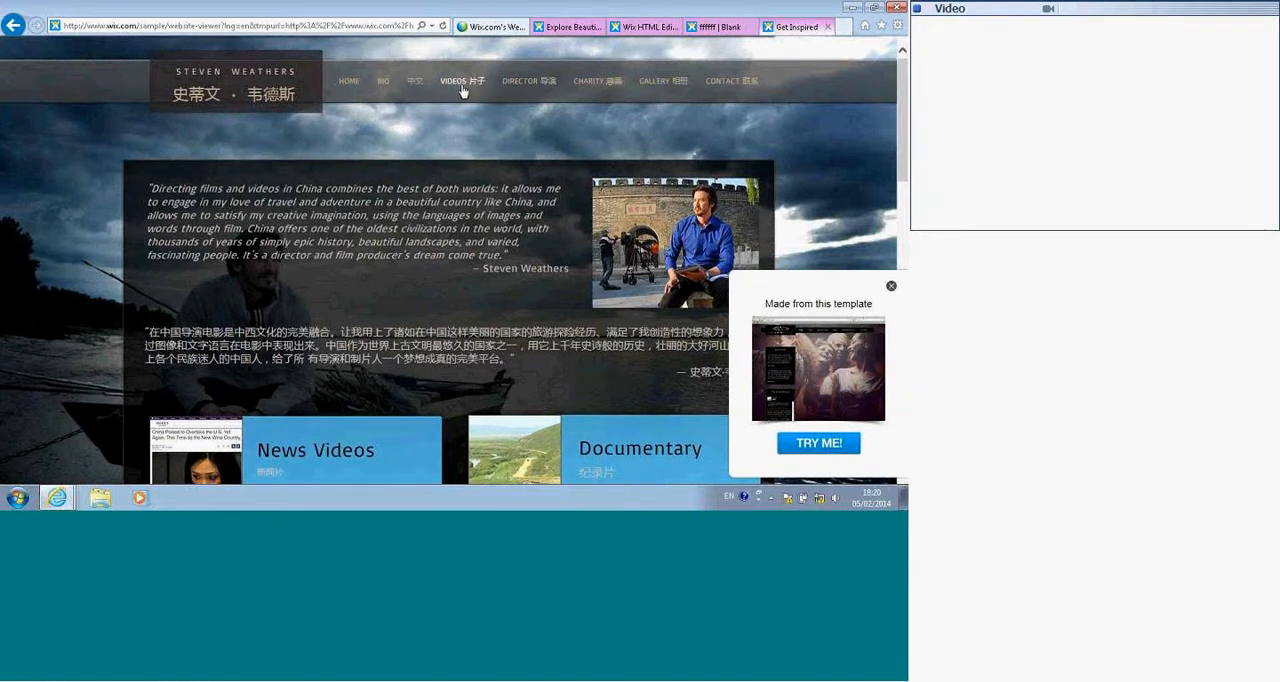
pyautogui.scroll(-5, 470, 215)
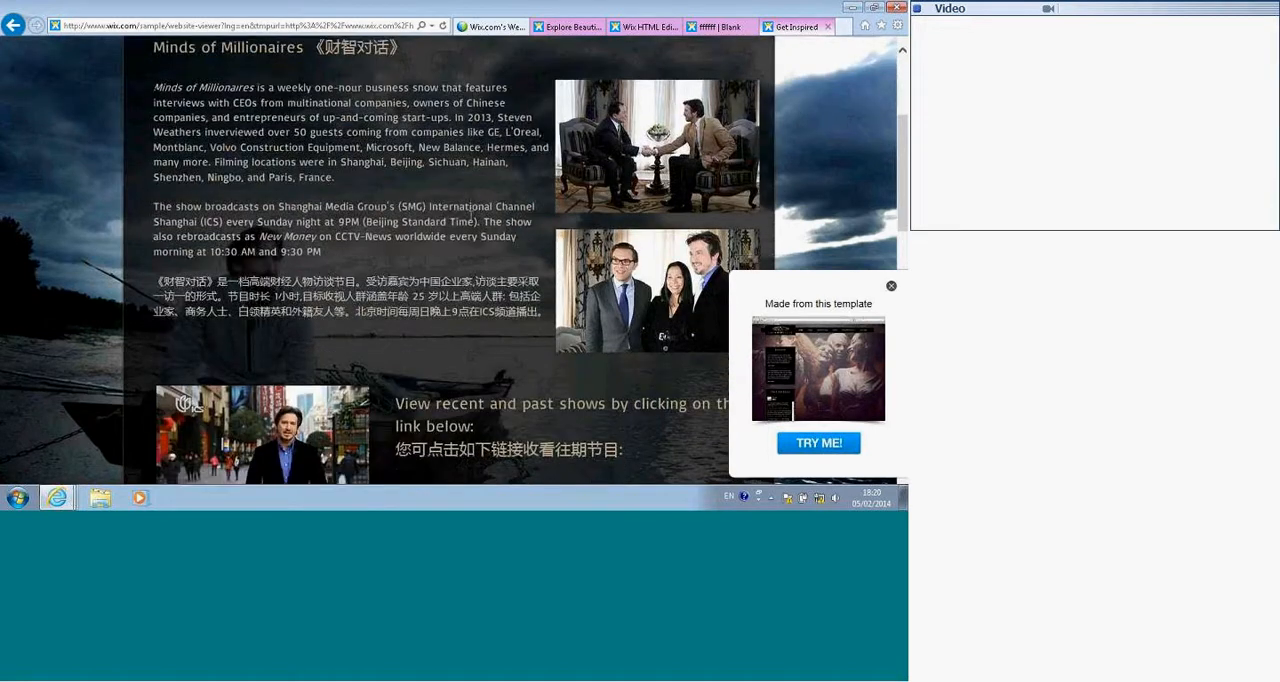
pyautogui.scroll(-1, 469, 216)
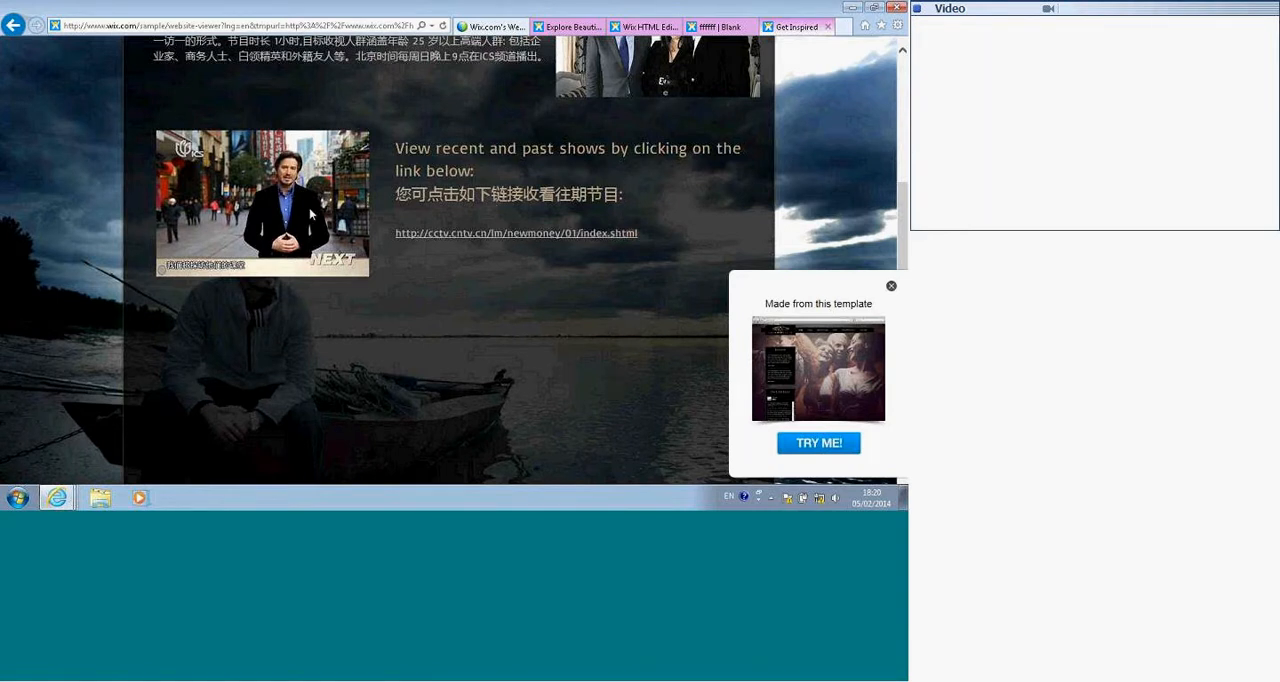
pyautogui.scroll(6, 465, 198)
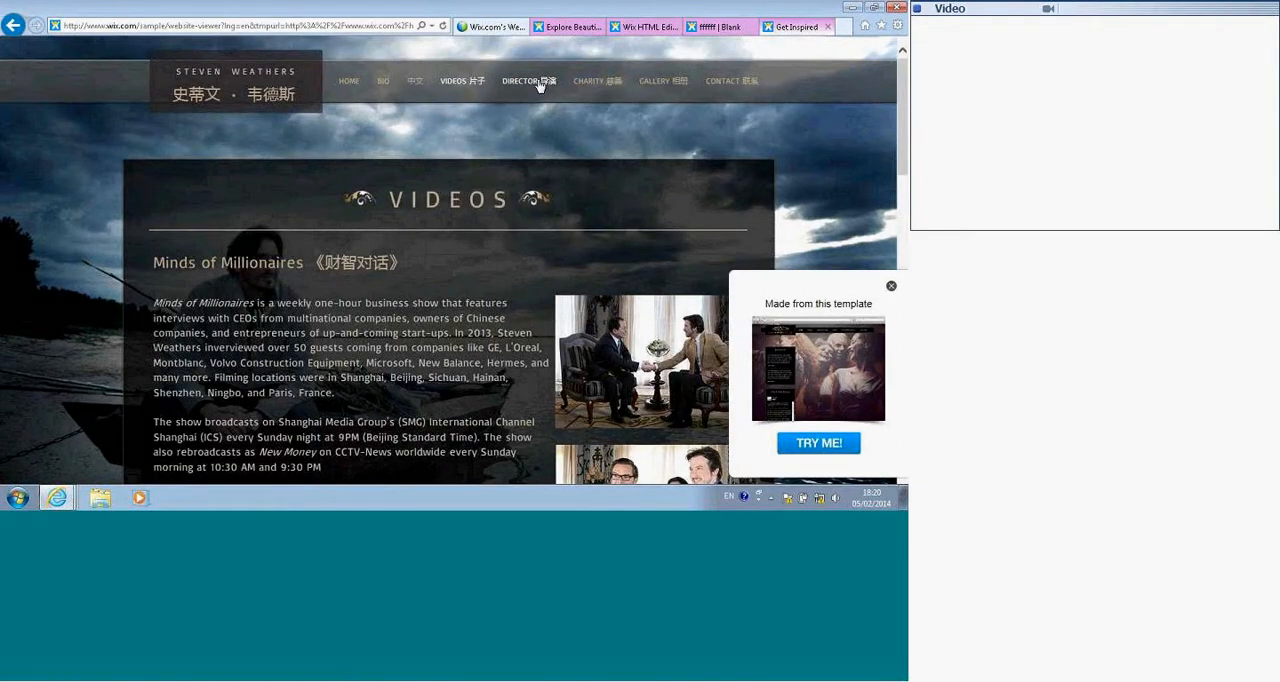
pyautogui.click(540, 84)
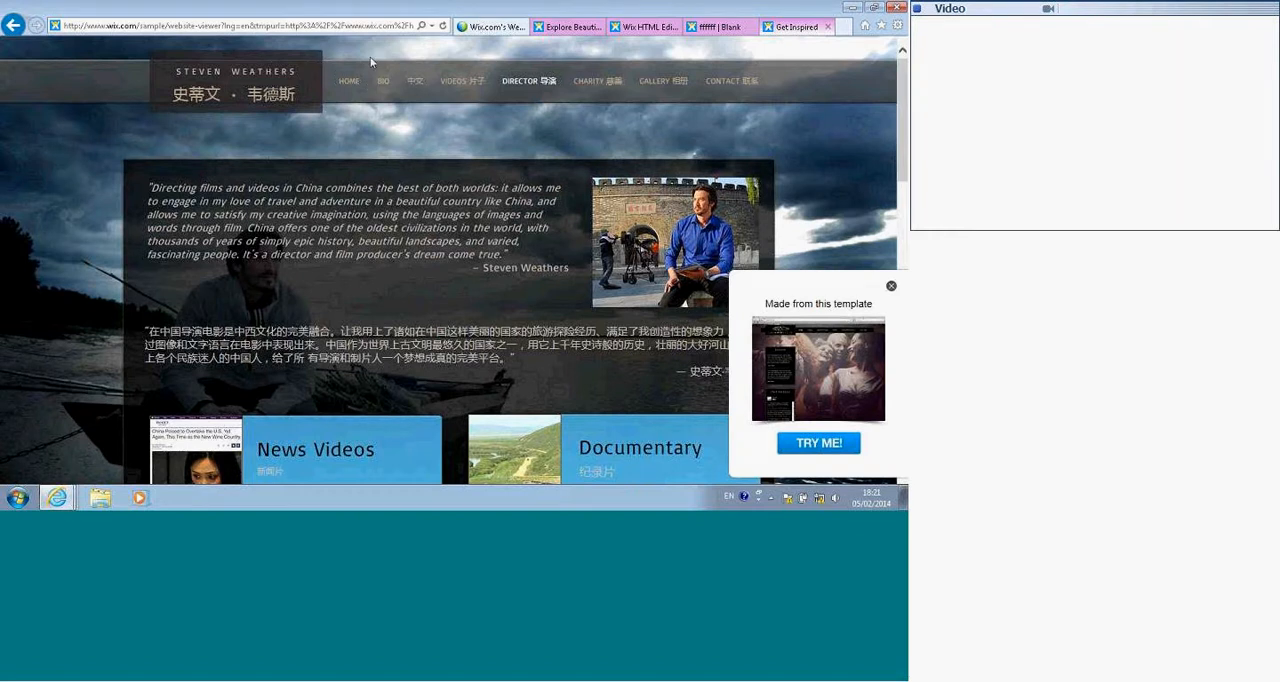
# Step: Open the interiors sample site with the lounge photo from the Explore gallery, and close both opened sample sites
pyautogui.click(568, 27)
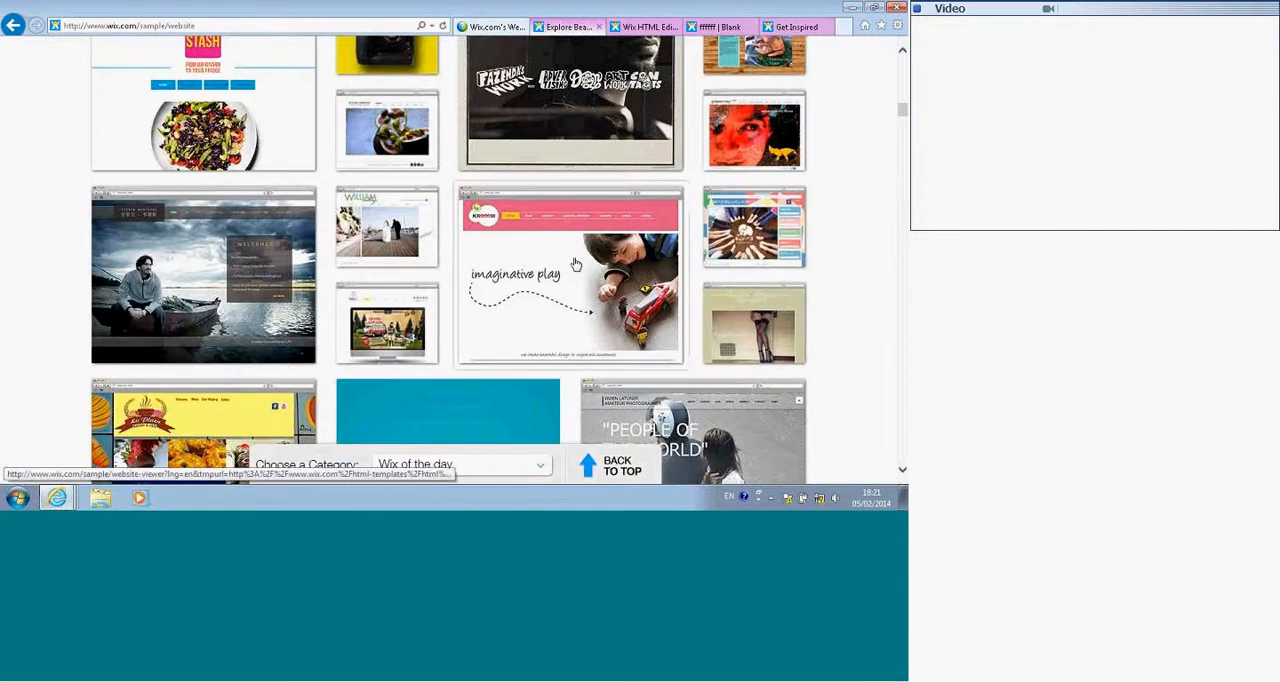
pyautogui.scroll(-5, 570, 270)
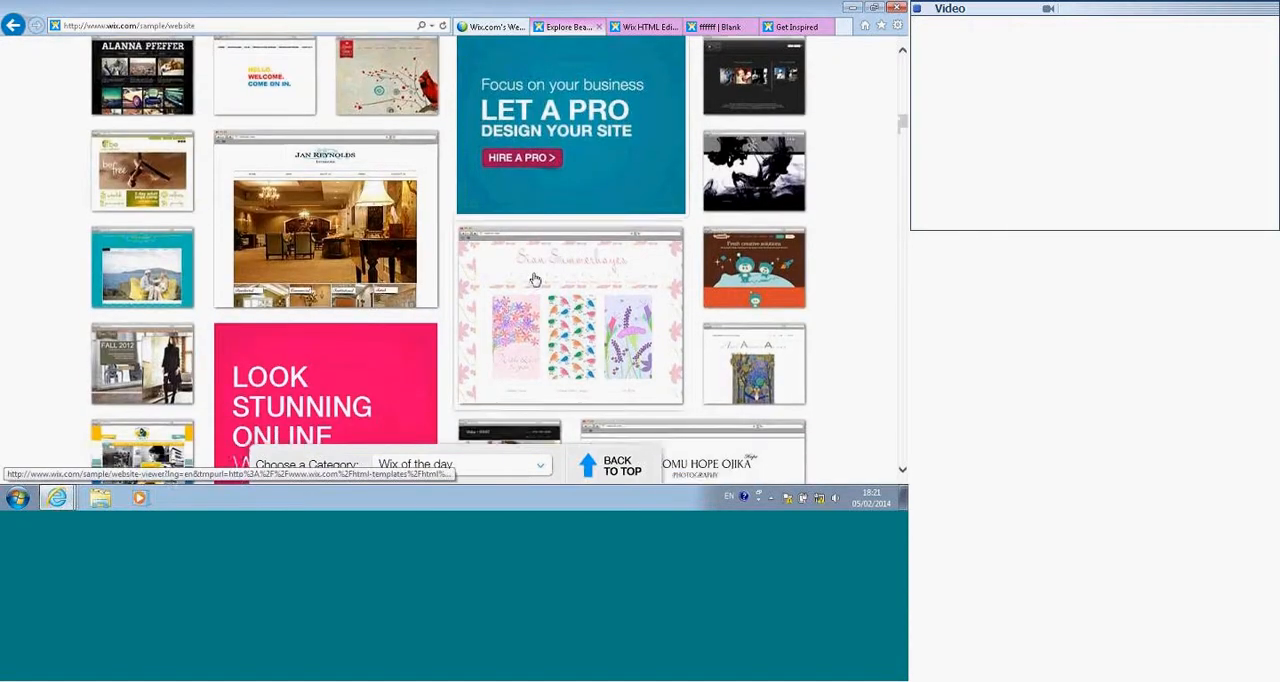
pyautogui.scroll(-3, 535, 279)
pyautogui.click(338, 102)
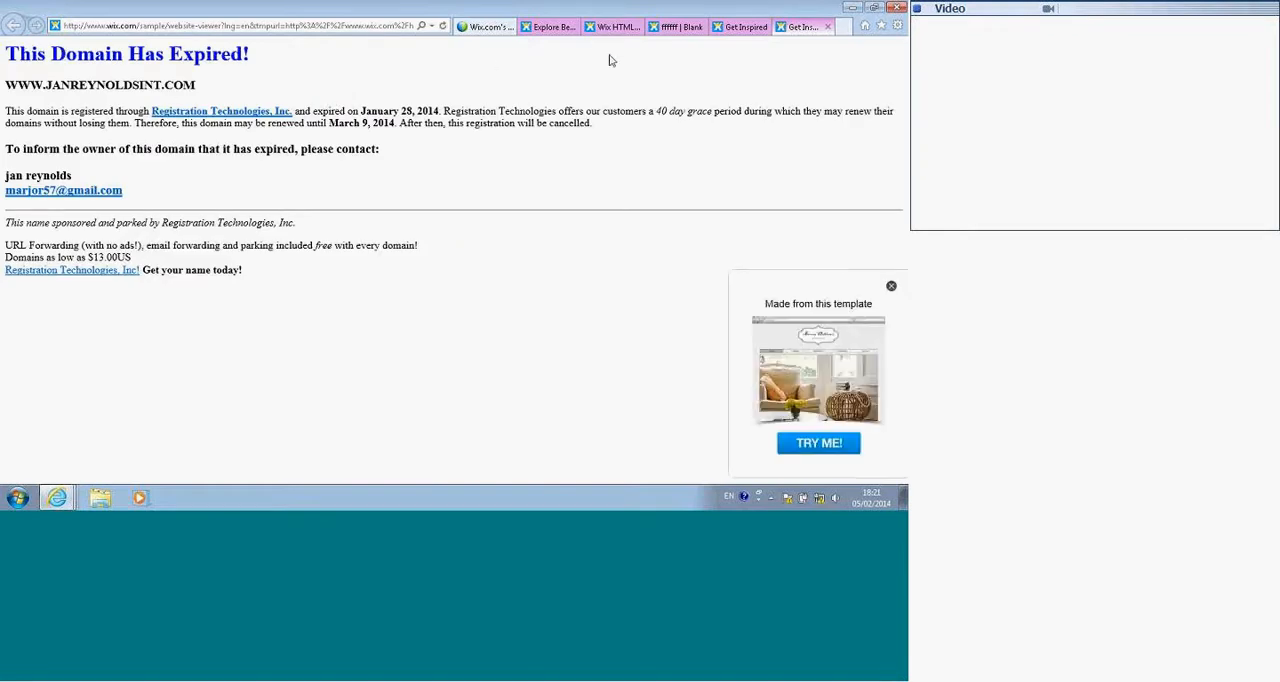
pyautogui.click(828, 27)
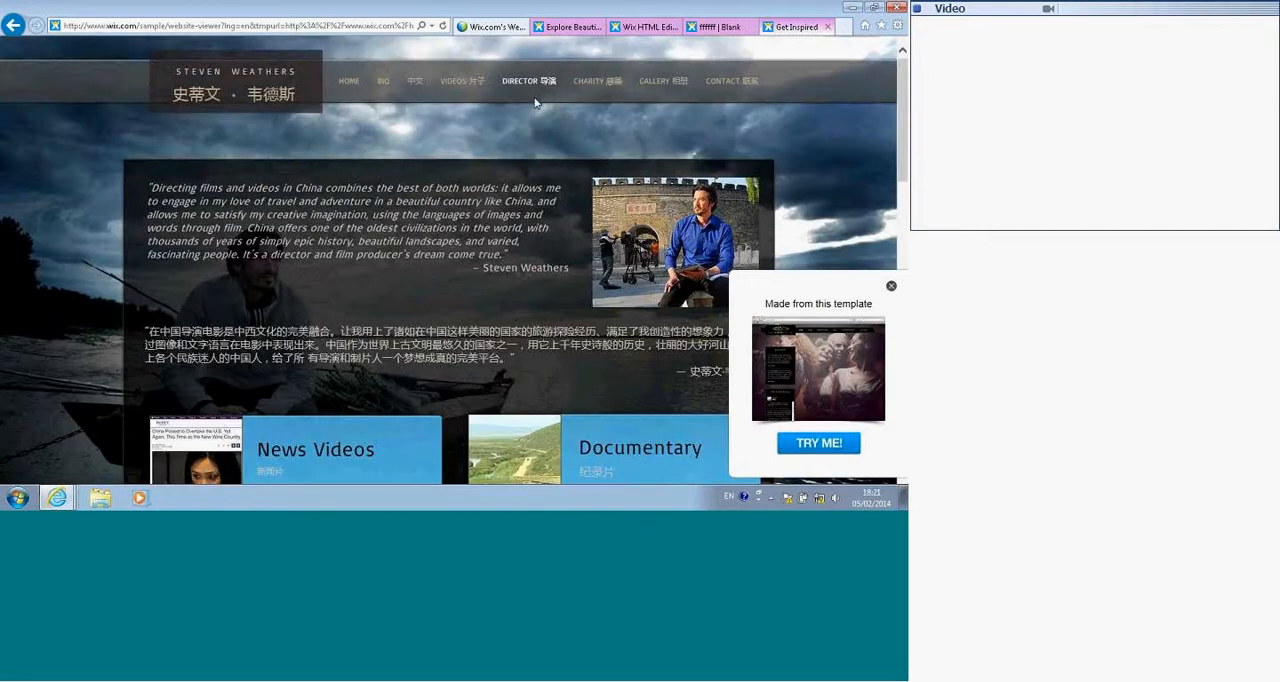
pyautogui.click(828, 28)
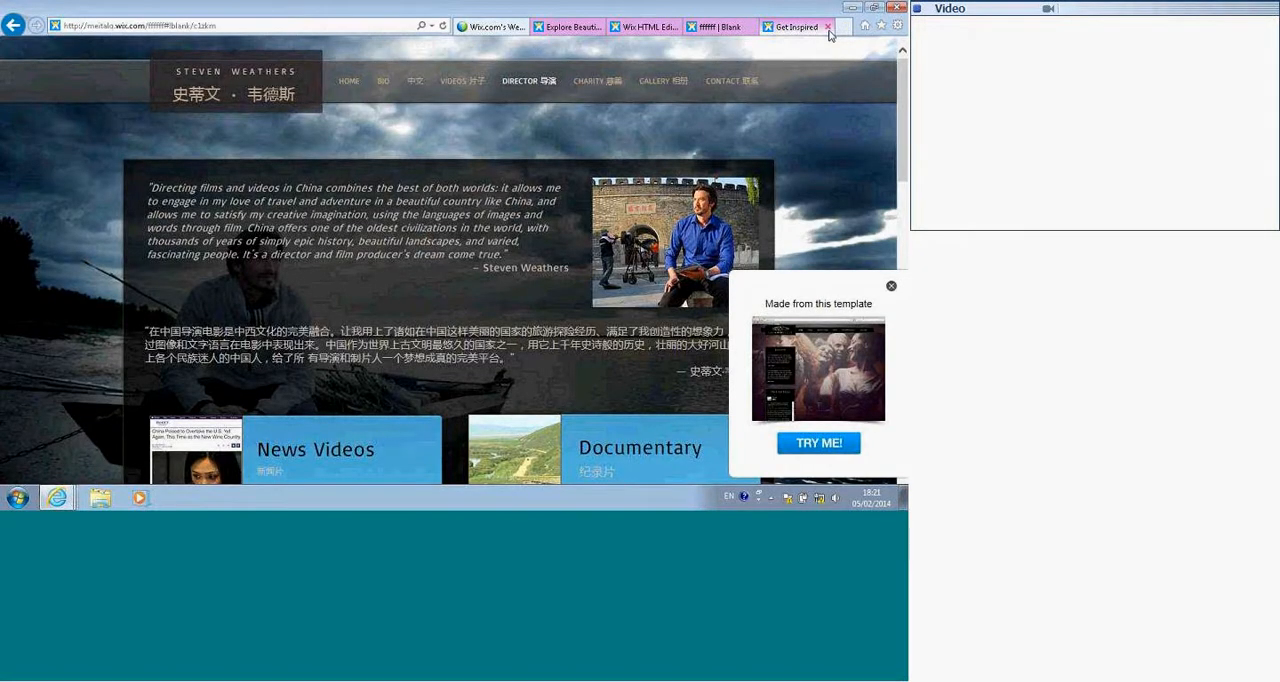
# Step: Open the Crustz sample site from the Explore gallery and view its home page and Pastries page
pyautogui.click(601, 33)
pyautogui.scroll(-3, 386, 231)
pyautogui.click(434, 200)
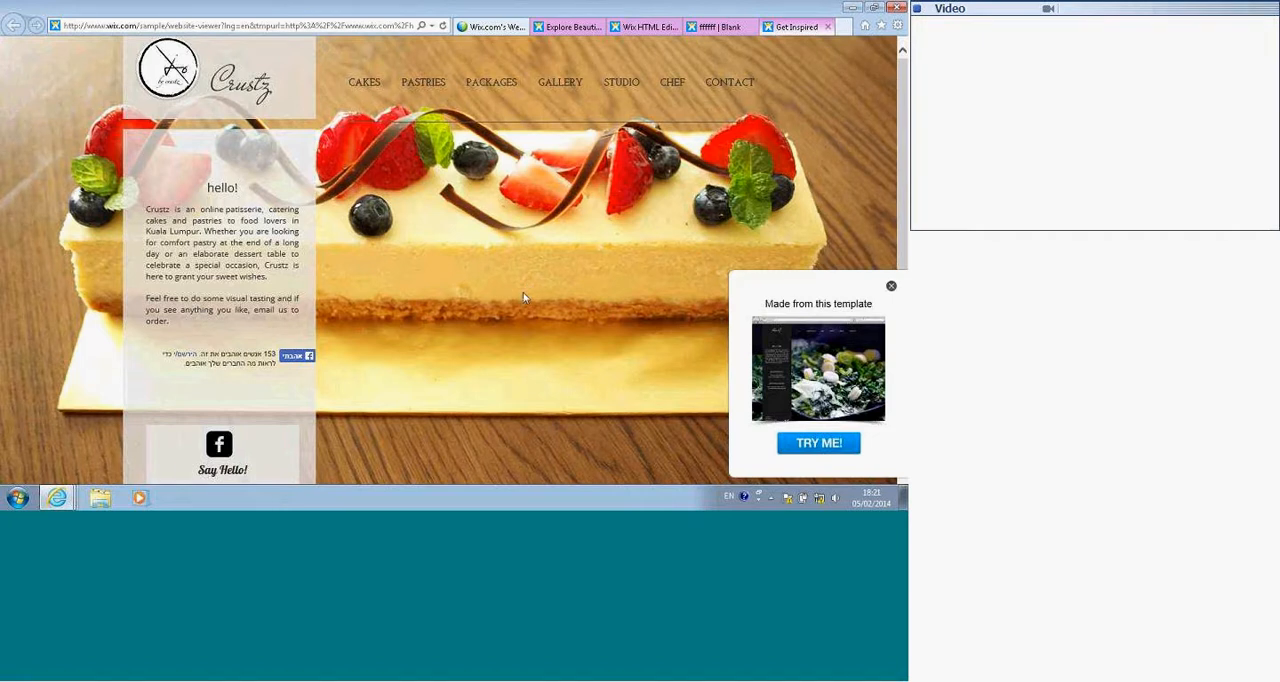
pyautogui.scroll(-3, 527, 290)
pyautogui.scroll(4, 522, 291)
pyautogui.click(418, 91)
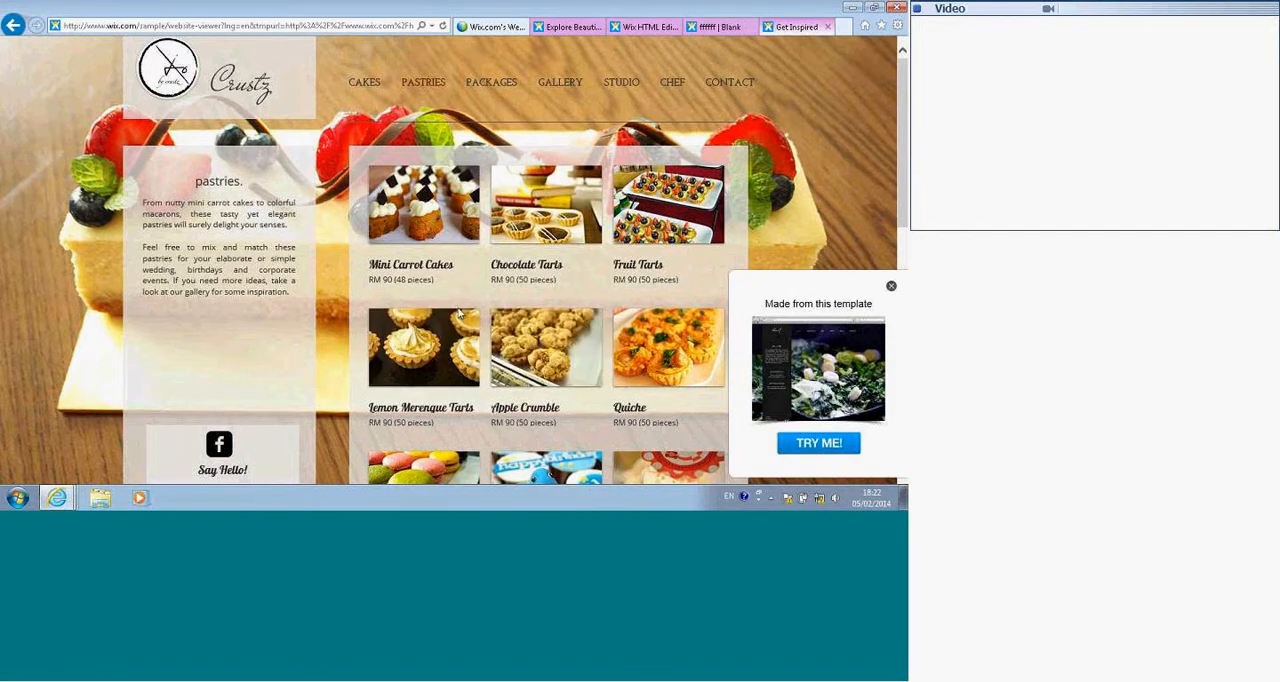
pyautogui.click(475, 19)
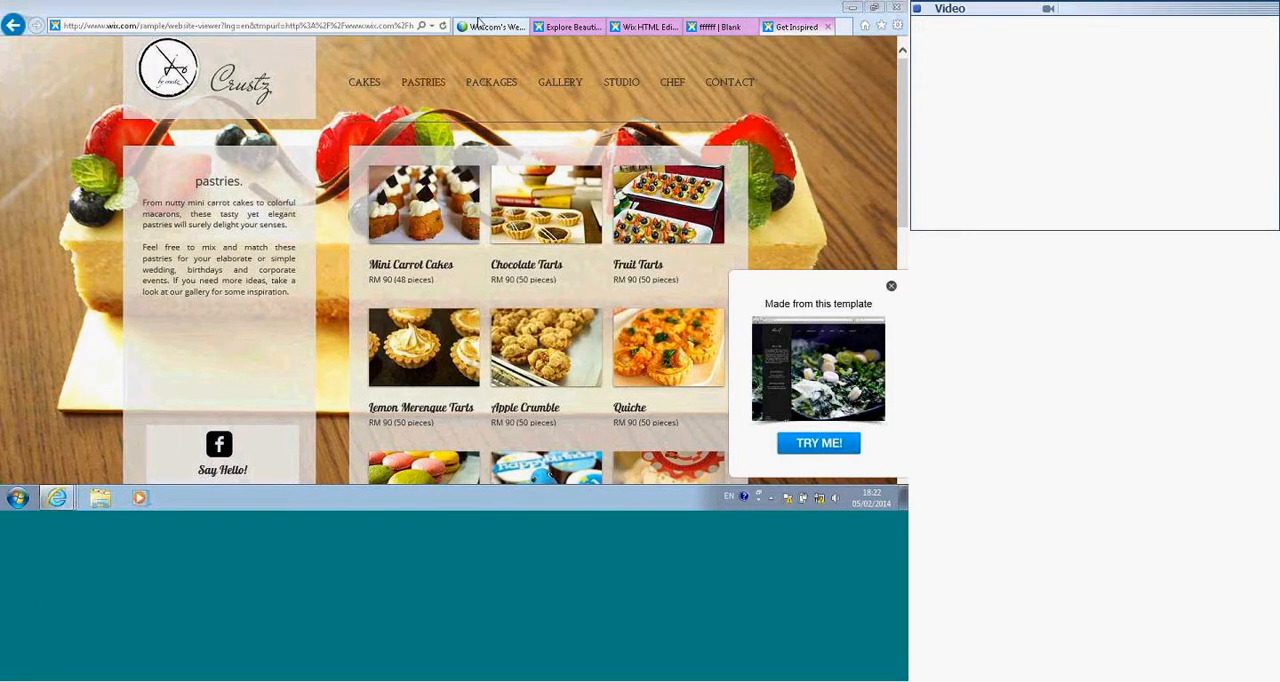